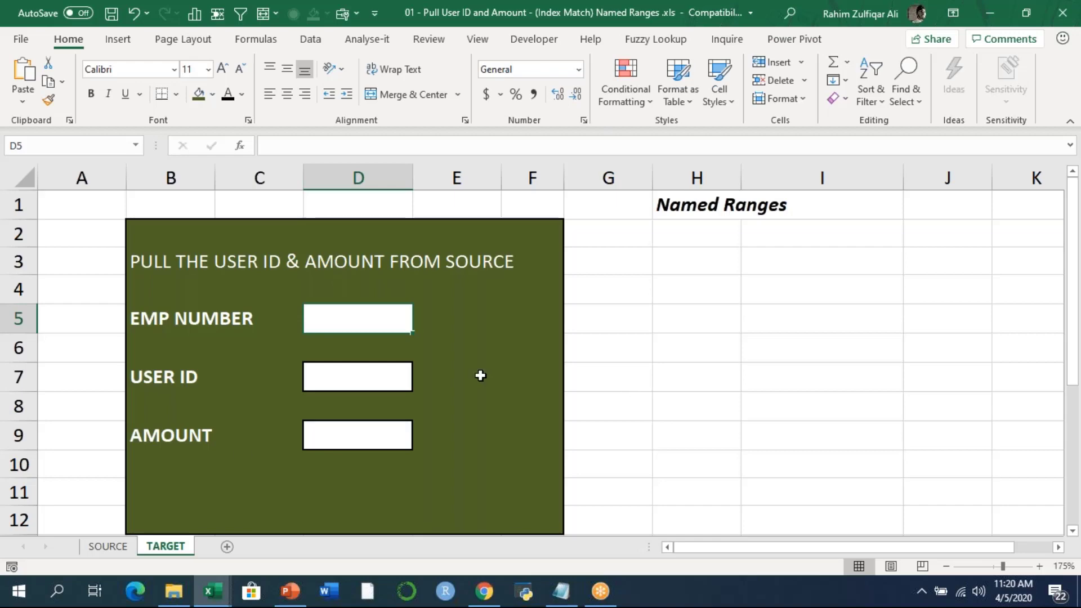
Add a new worksheet and enter the heading "Name Ranges" in cell A1.
click(227, 549)
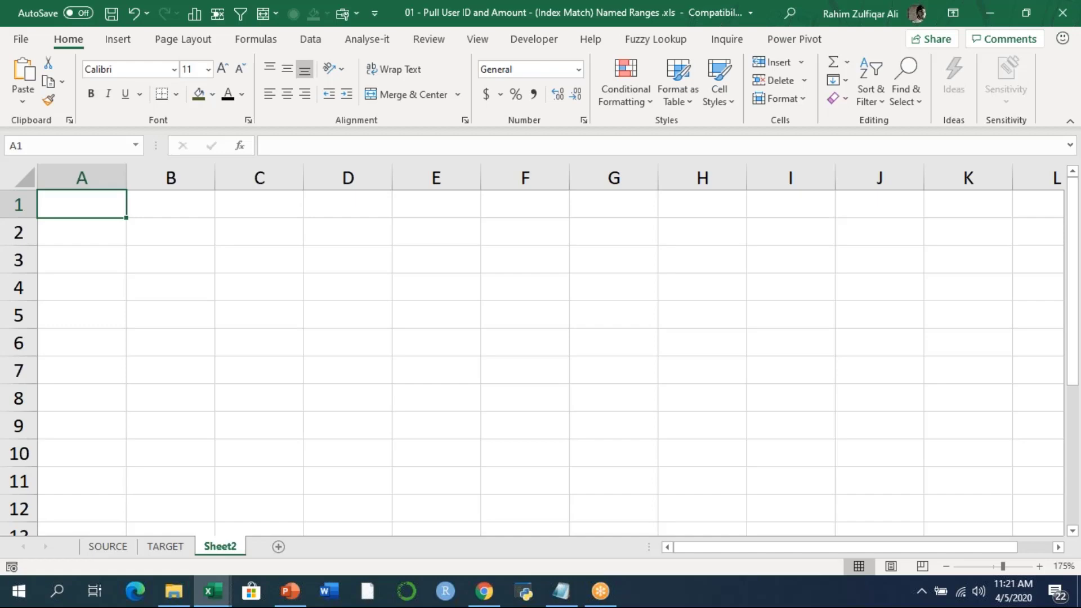
key(Right)
key(Down)
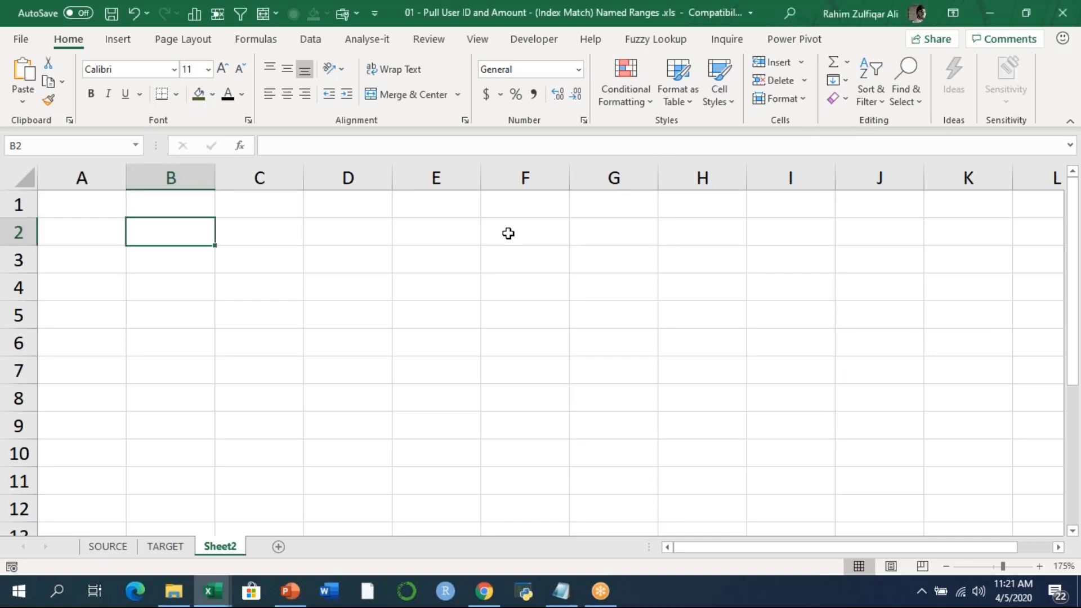
key(Left)
key(Up)
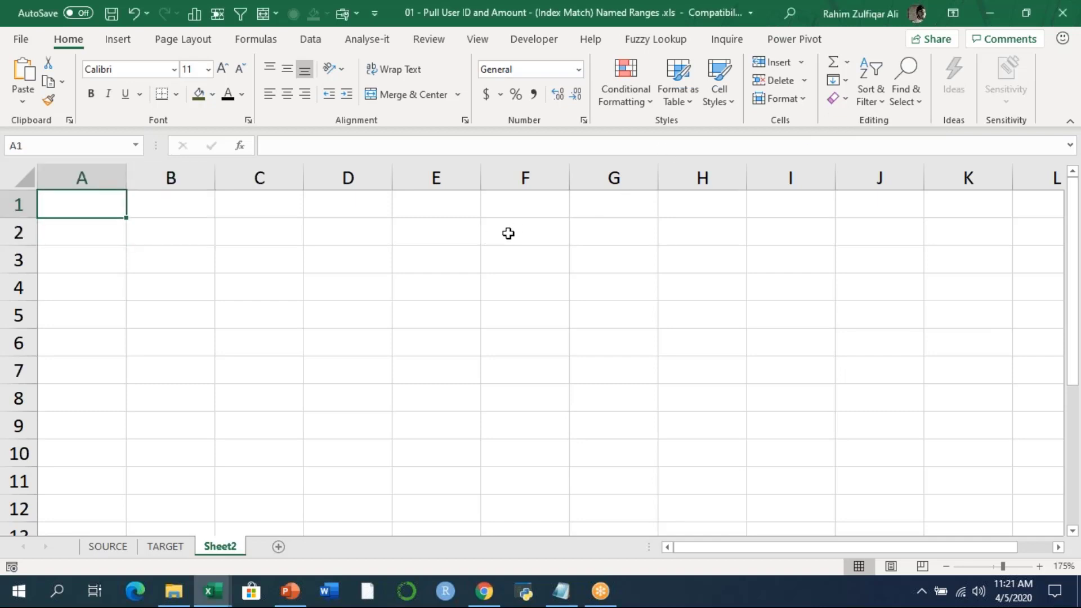
text(N)
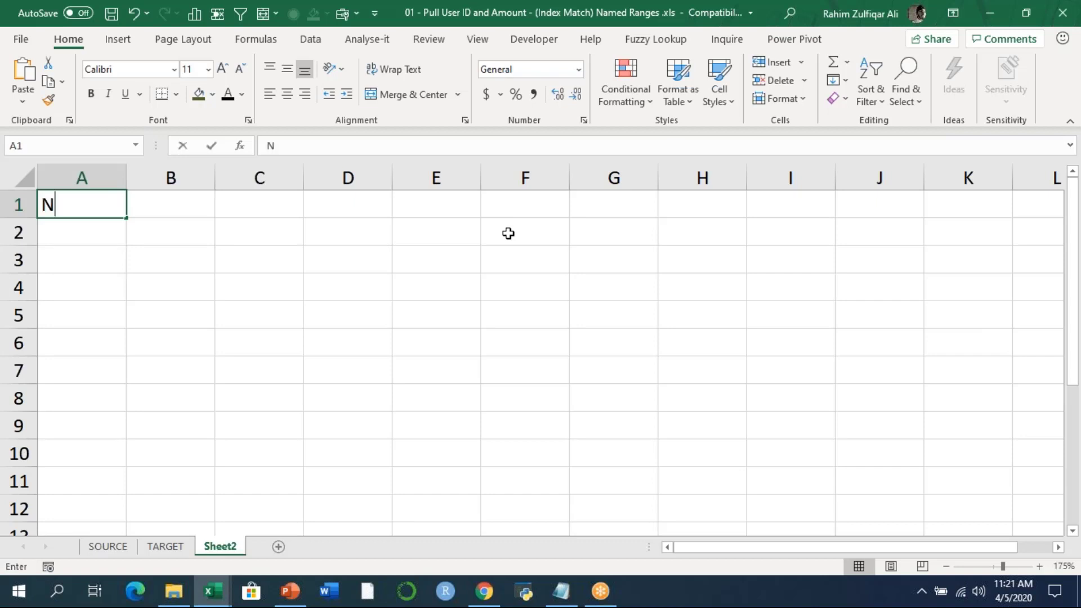
text(ame Ranges)
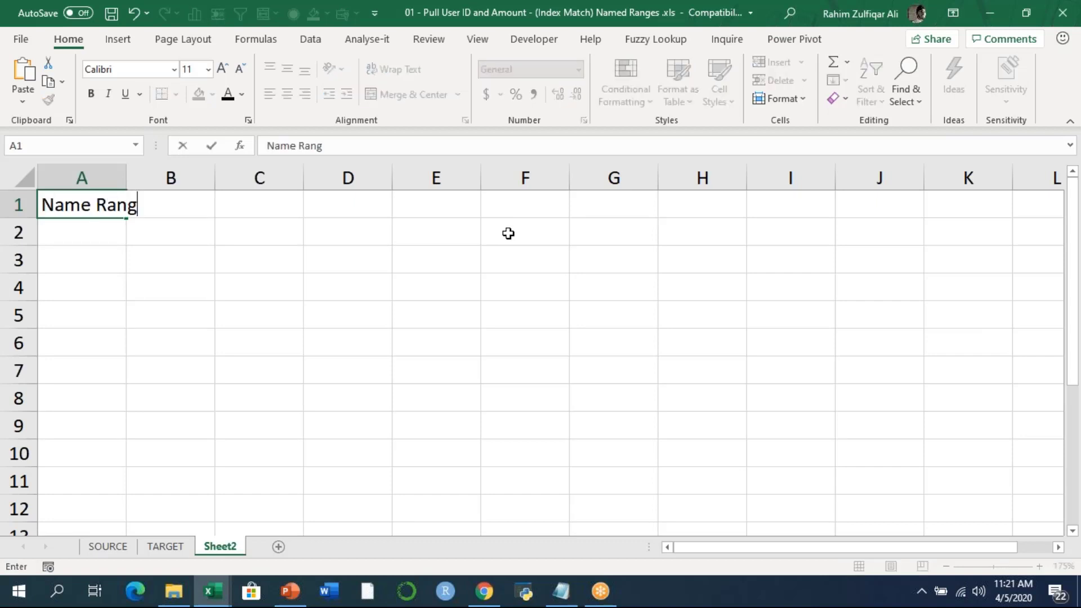
key(Return)
Enter the text C4 in cell C4 and clear the cell again.
key(Right)
key(Right)
key(Down)
key(Down)
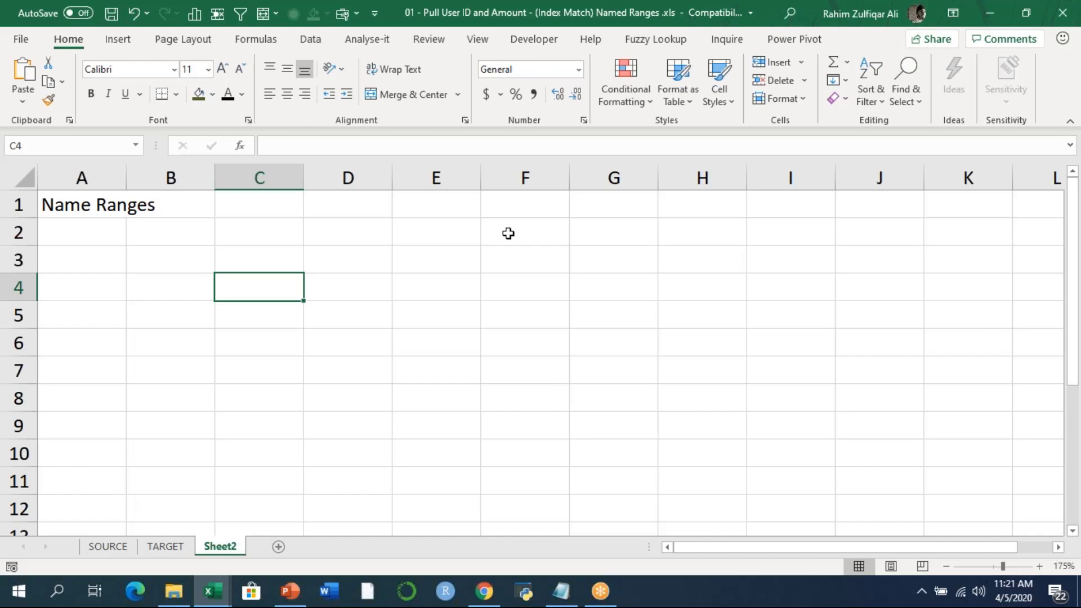
text(C4)
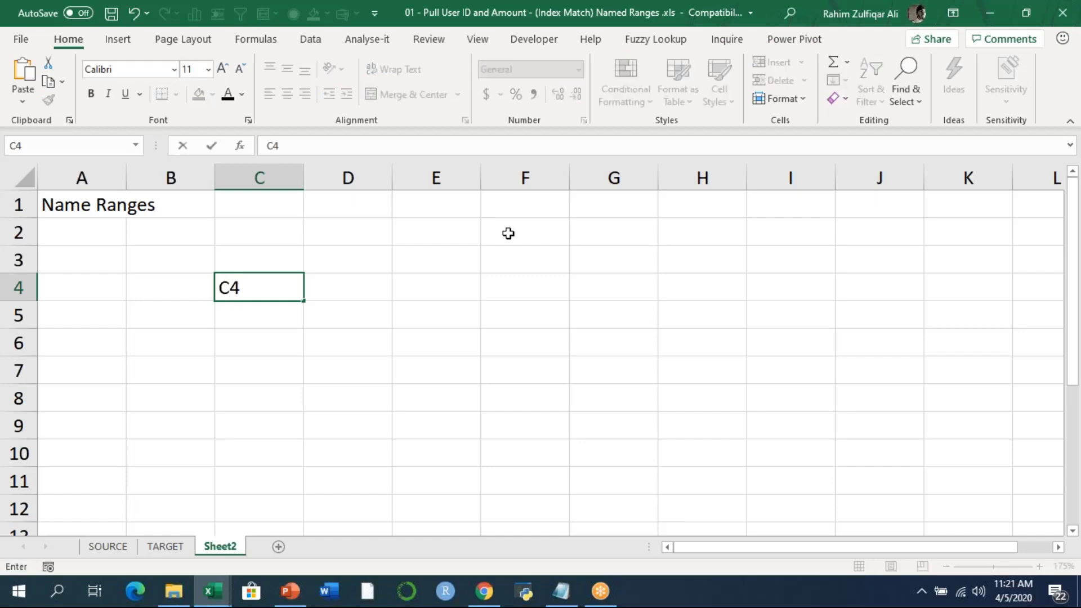
key(Return)
key(Up)
key(Delete)
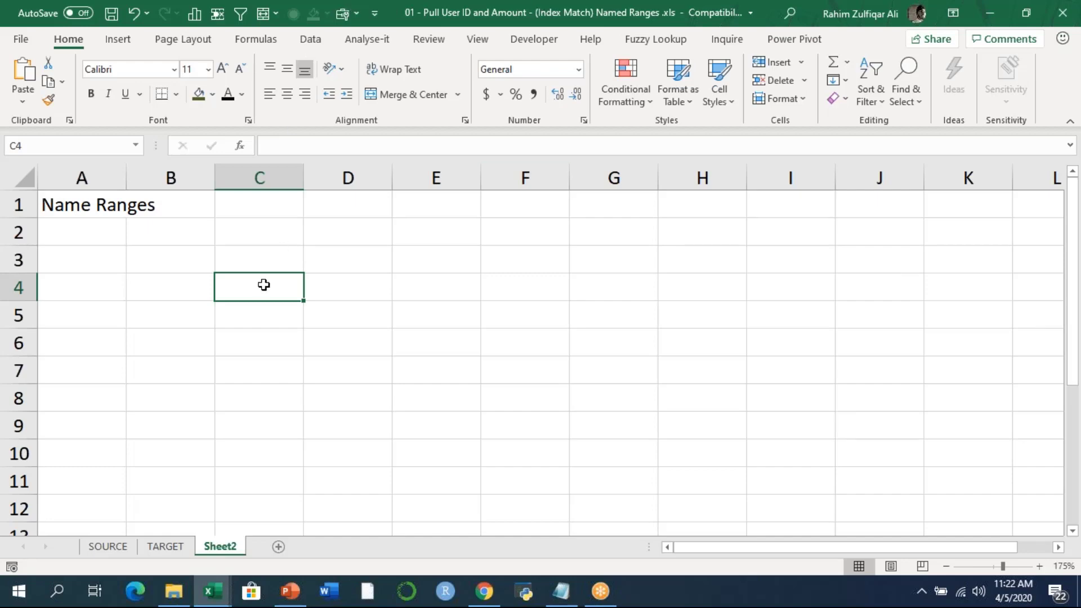
Assign a person's first name in capitals as the defined name of cell C4.
click(45, 145)
key(BackSpace)
text(RAHIM)
key(Return)
Define a named range for B13:H21, using another person's first name in capitals.
scroll(259, 391, down, 3)
drag(177, 289, 668, 503)
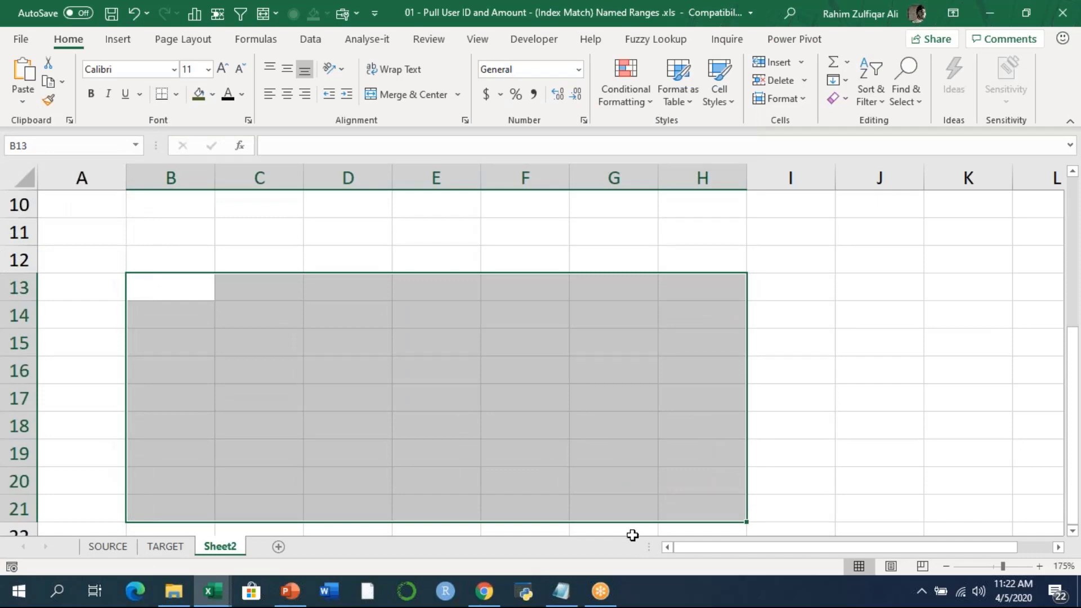
scroll(664, 496, down, 1)
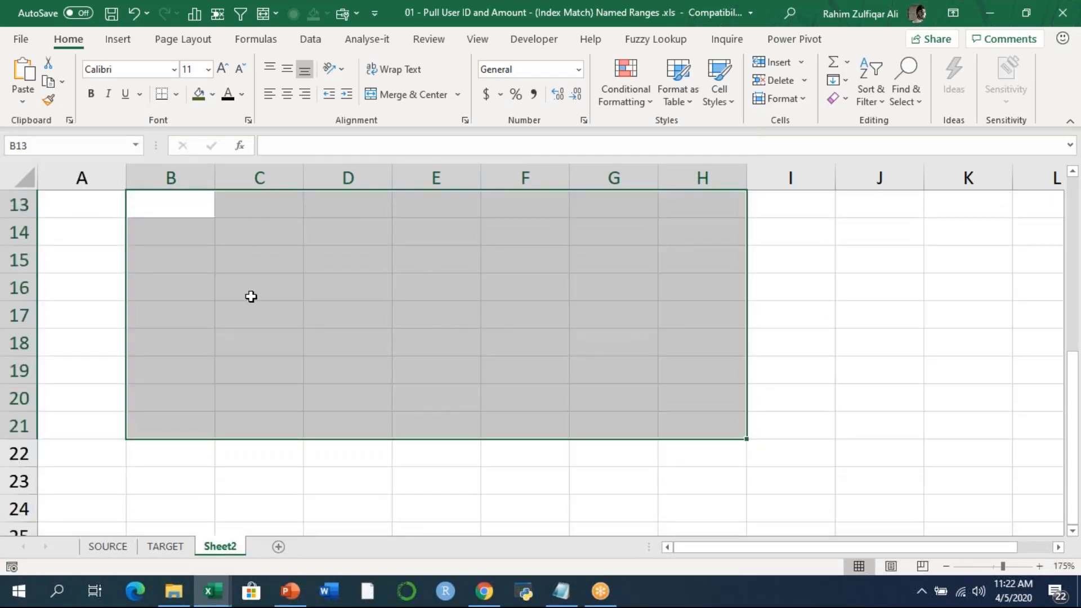
scroll(491, 239, up, 1)
scroll(493, 249, down, 1)
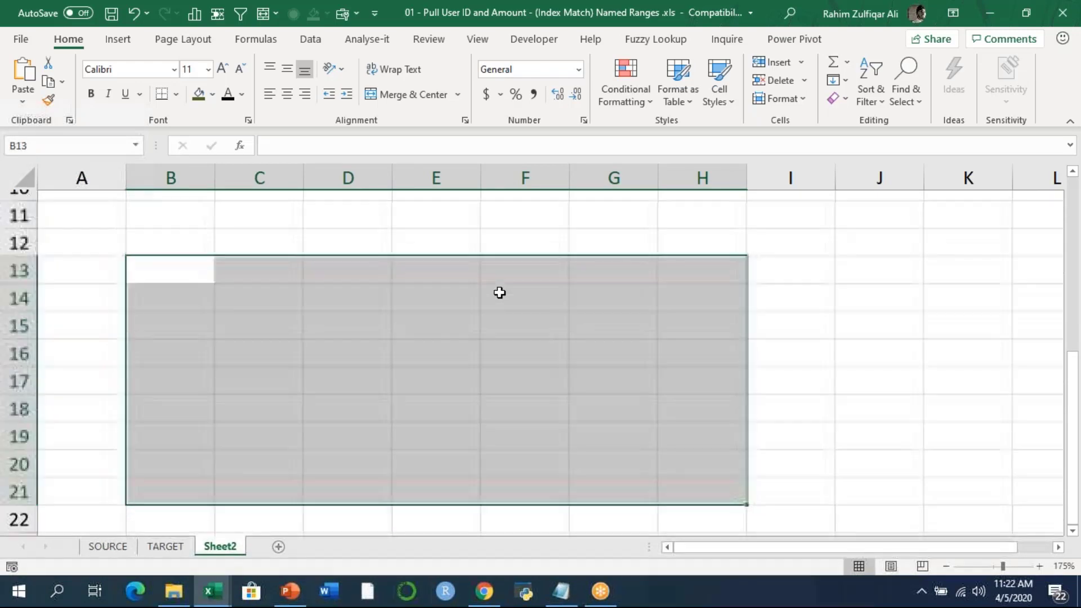
click(90, 144)
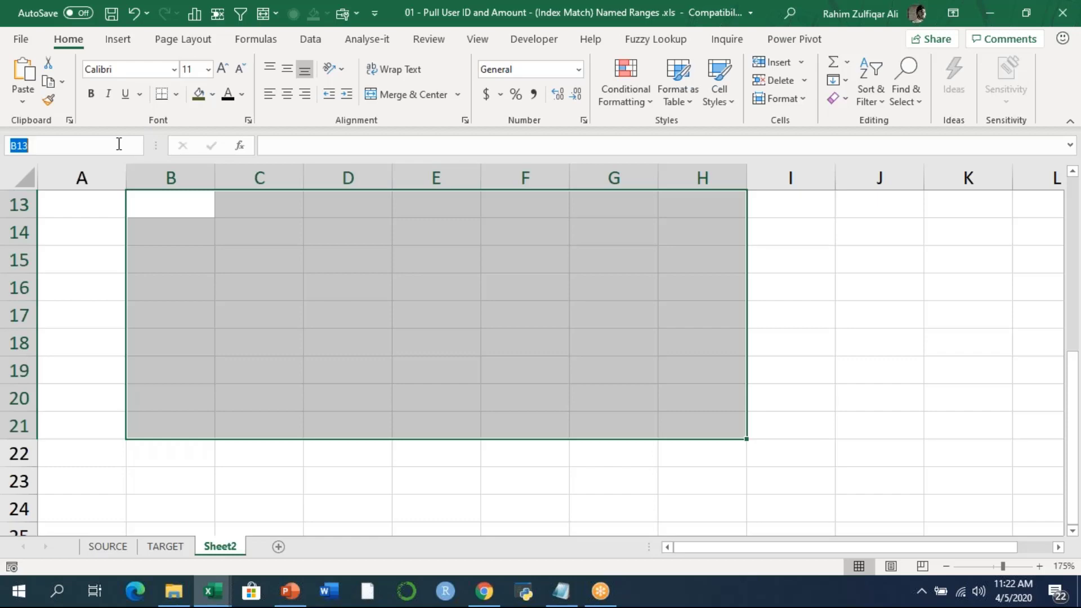
text(SHAYAN)
key(Return)
Define cells B34:H50 as a named range called IBA.
scroll(350, 241, down, 6)
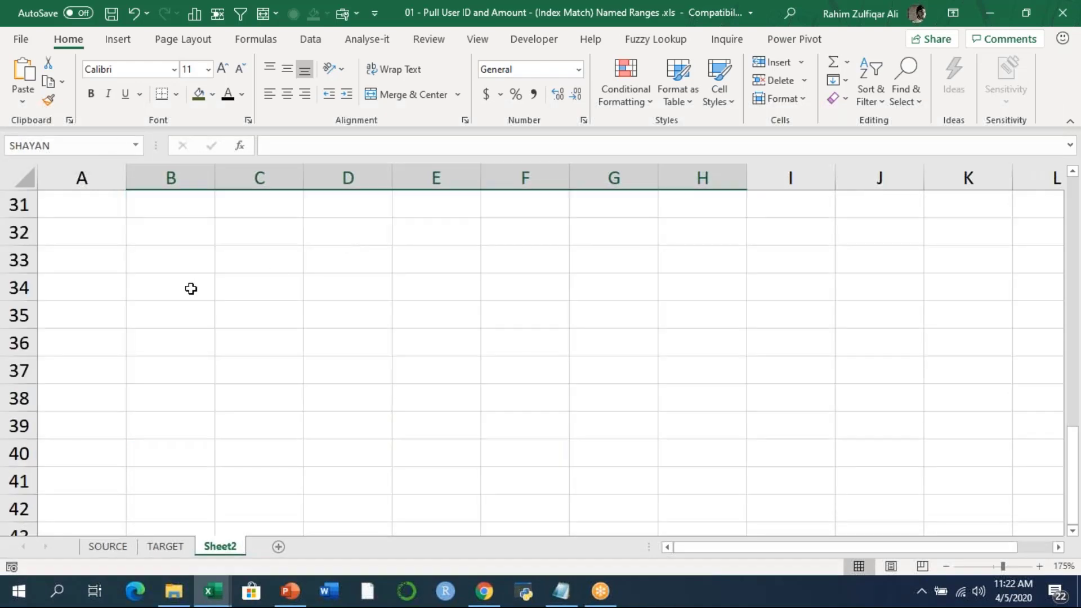
drag(191, 288, 593, 452)
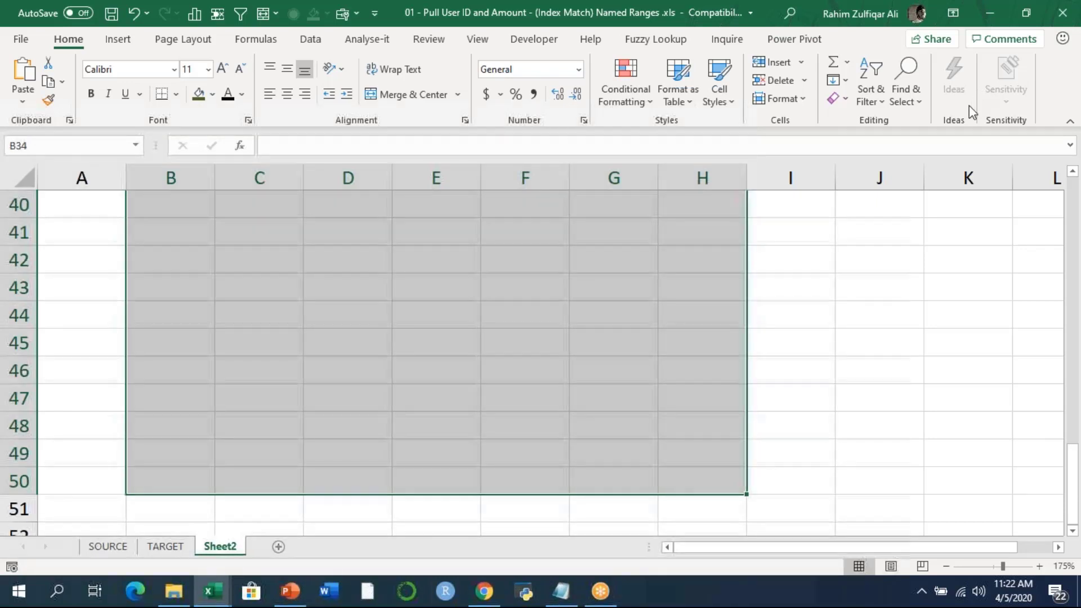
key(shift+BackSpace)
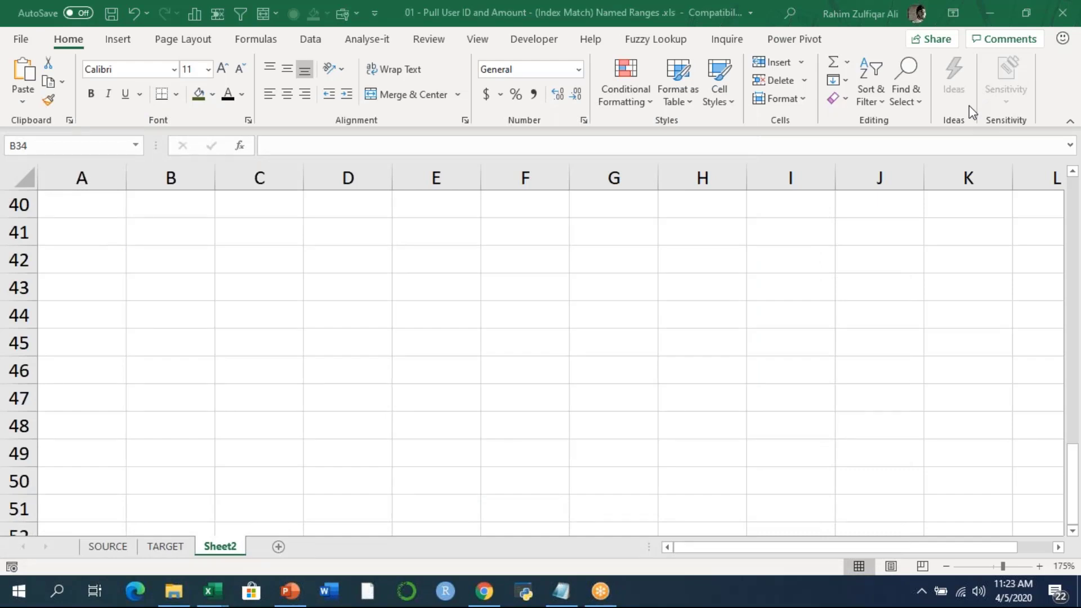
key(ctrl+z)
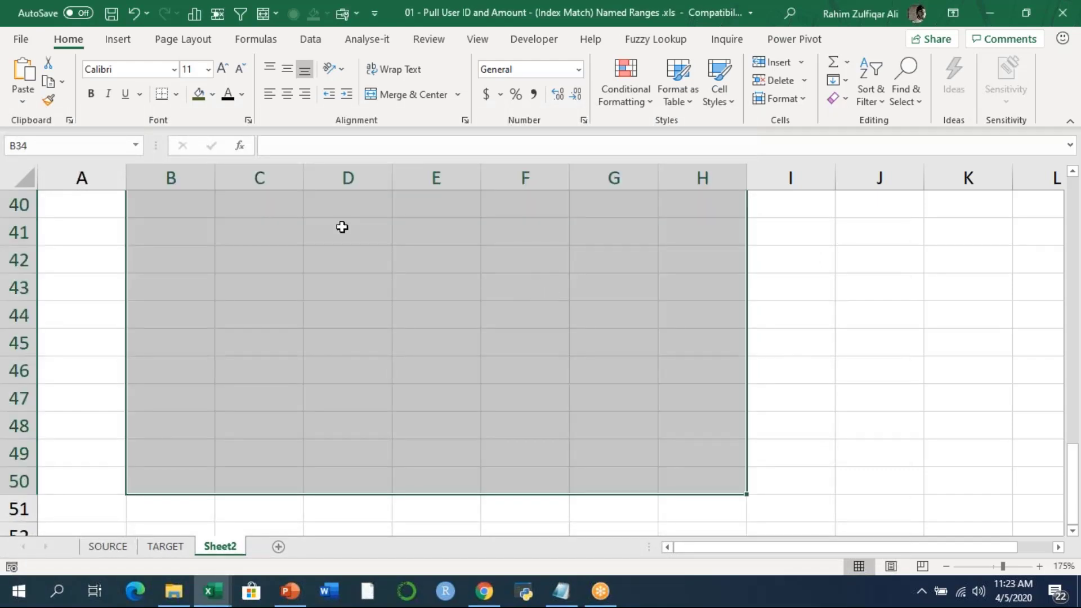
click(77, 147)
text(ra)
key(Return)
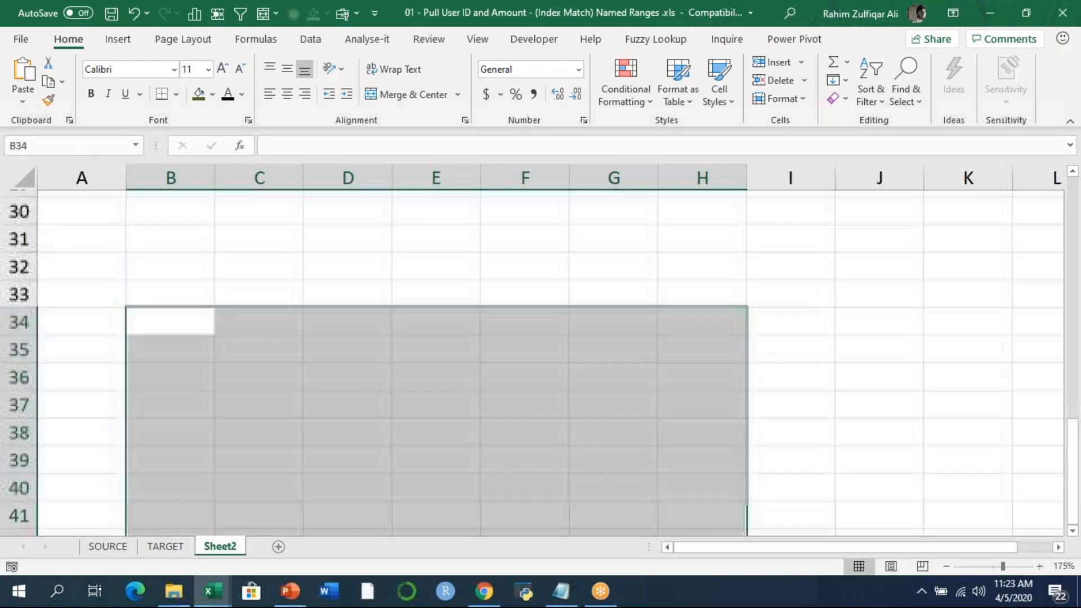
click(296, 248)
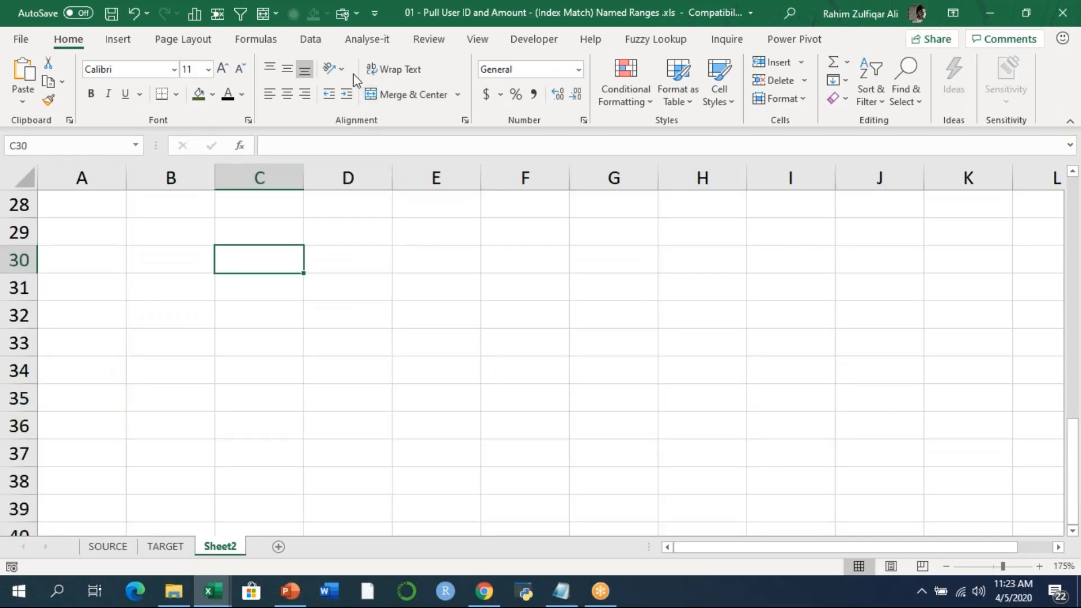
Jump to the named cell C4 and to the named range B13:H21 by picking their defined names.
scroll(349, 242, up, 9)
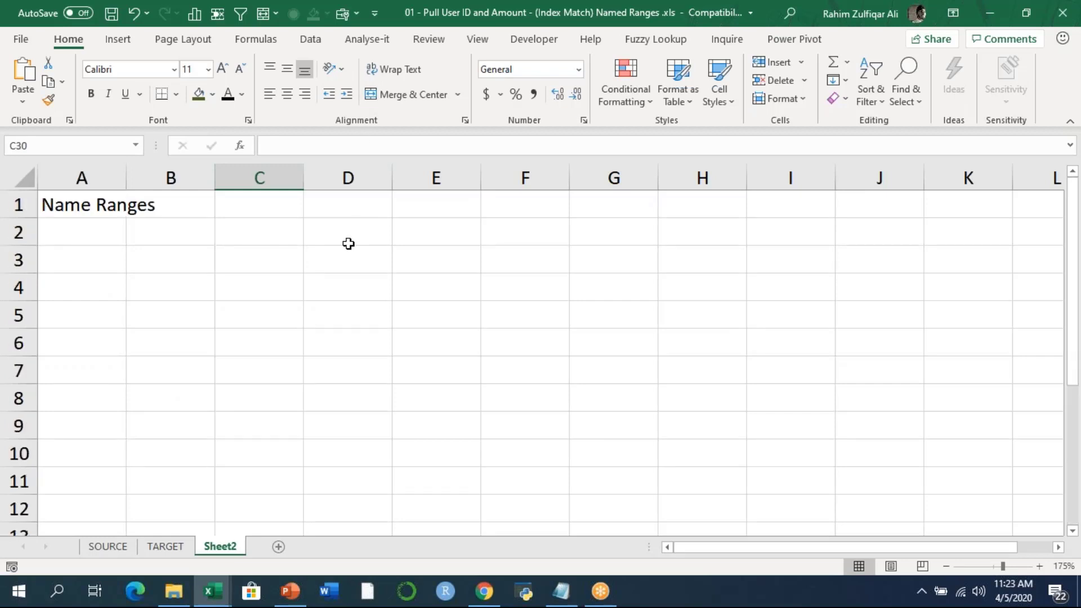
click(278, 257)
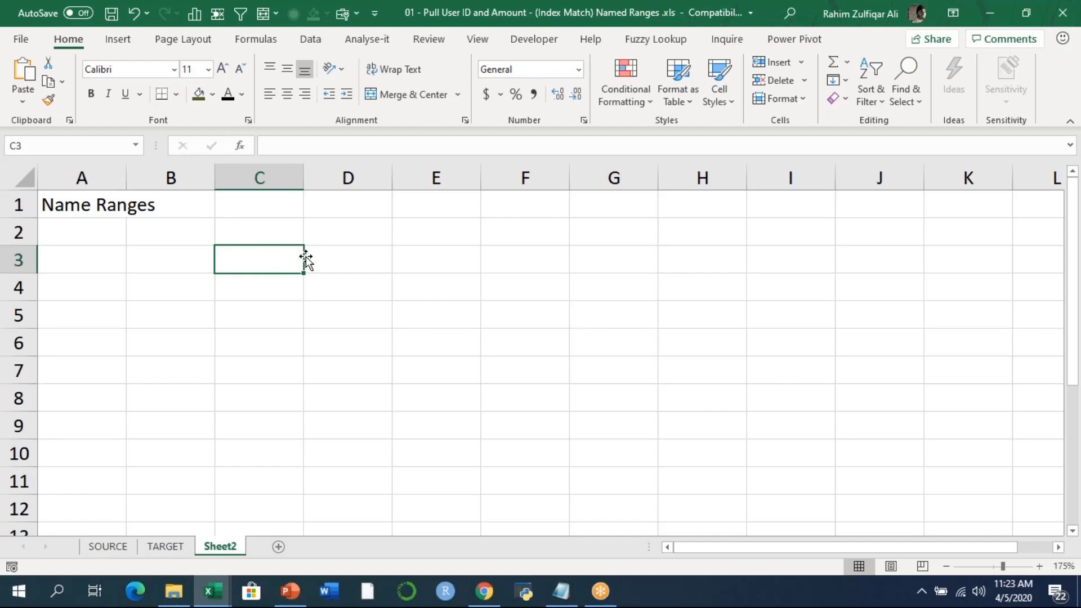
click(136, 146)
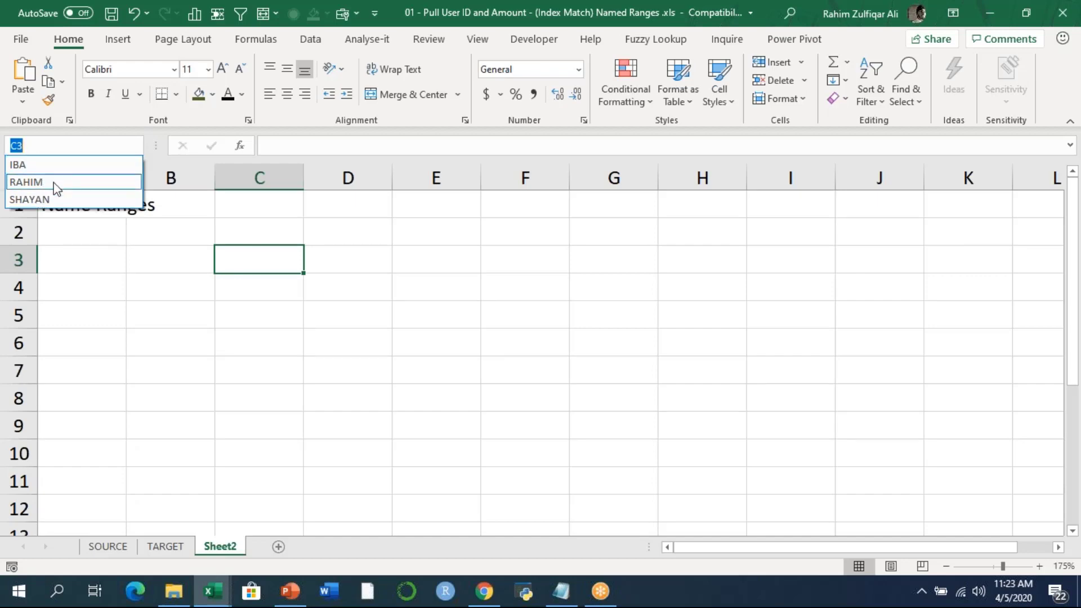
click(58, 181)
click(131, 149)
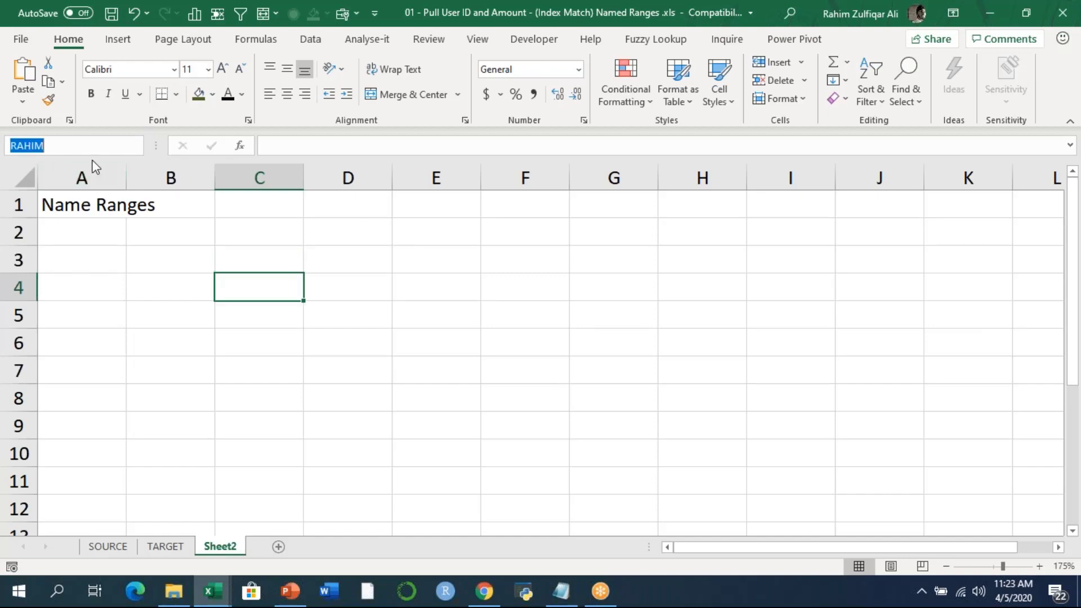
click(124, 151)
double_click(138, 151)
click(137, 147)
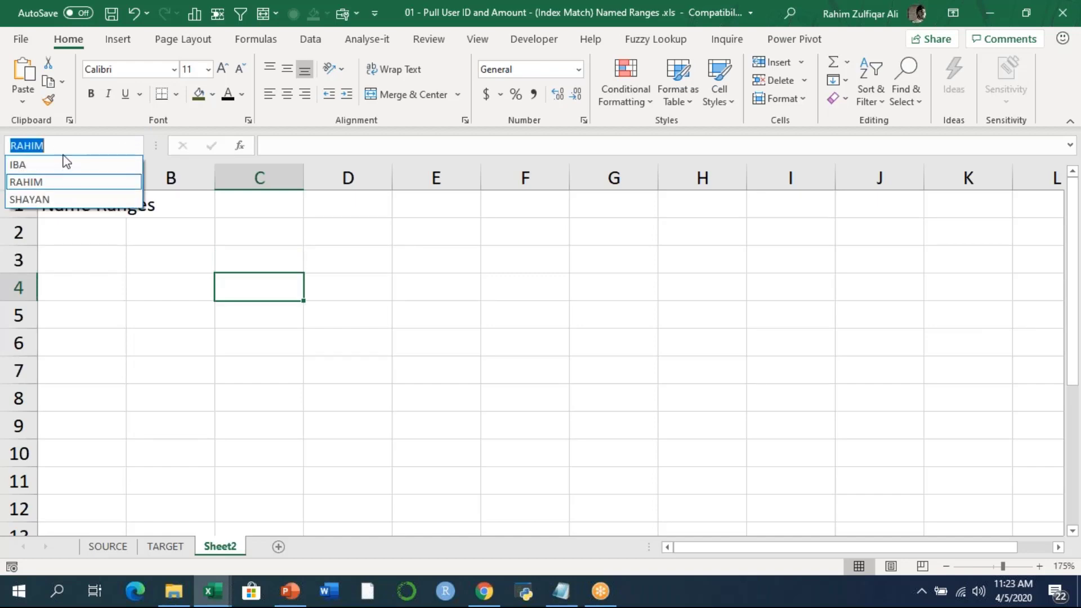
click(34, 198)
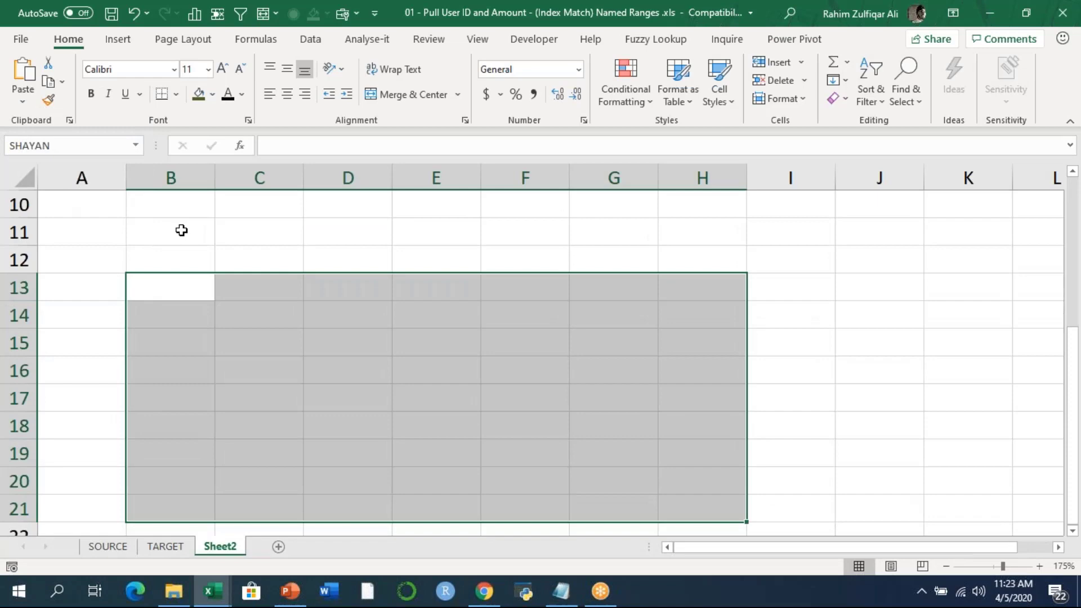
click(323, 285)
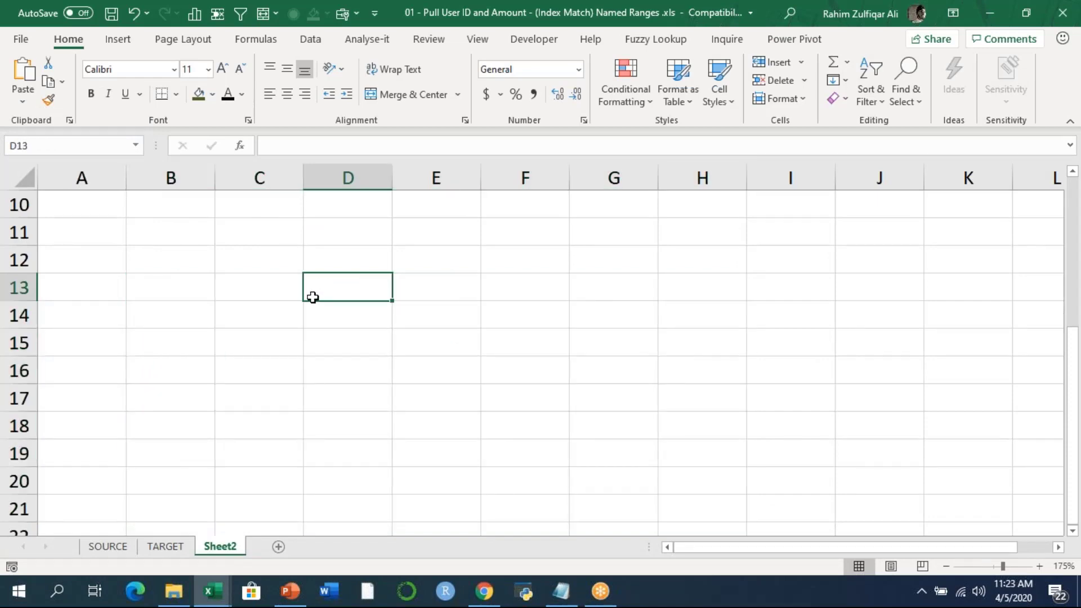
Review the workbook's defined names and the cells they refer to in the Name Manager, and close it.
click(258, 39)
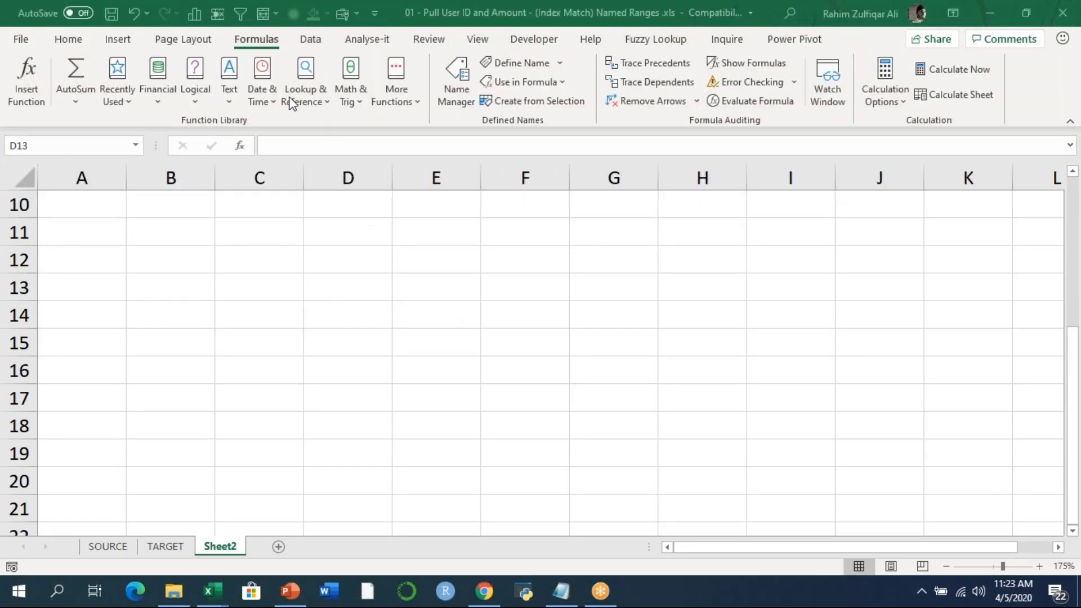
click(446, 104)
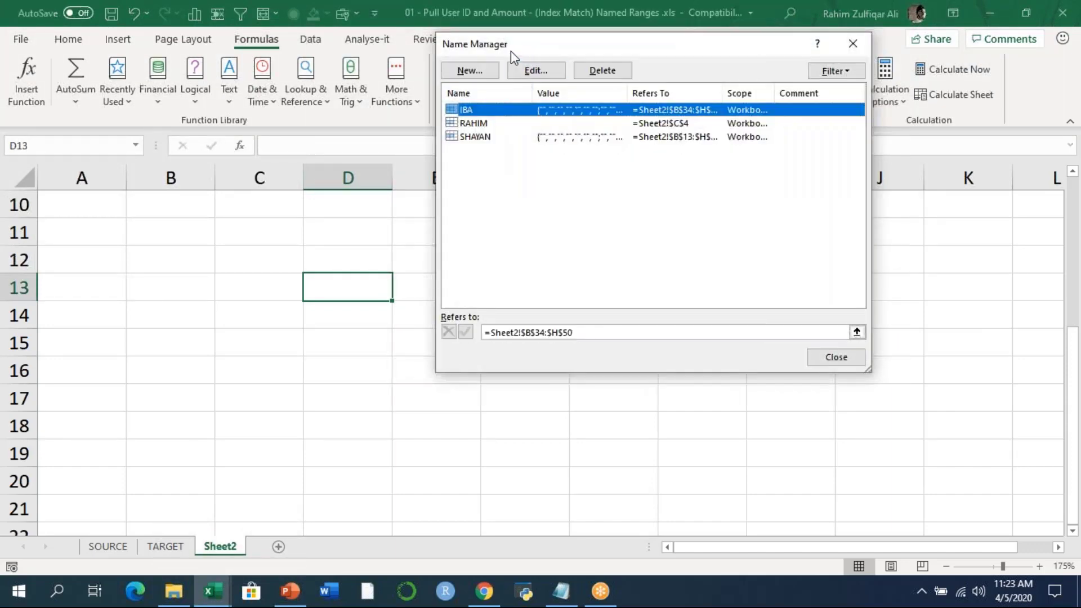
drag(508, 46, 335, 96)
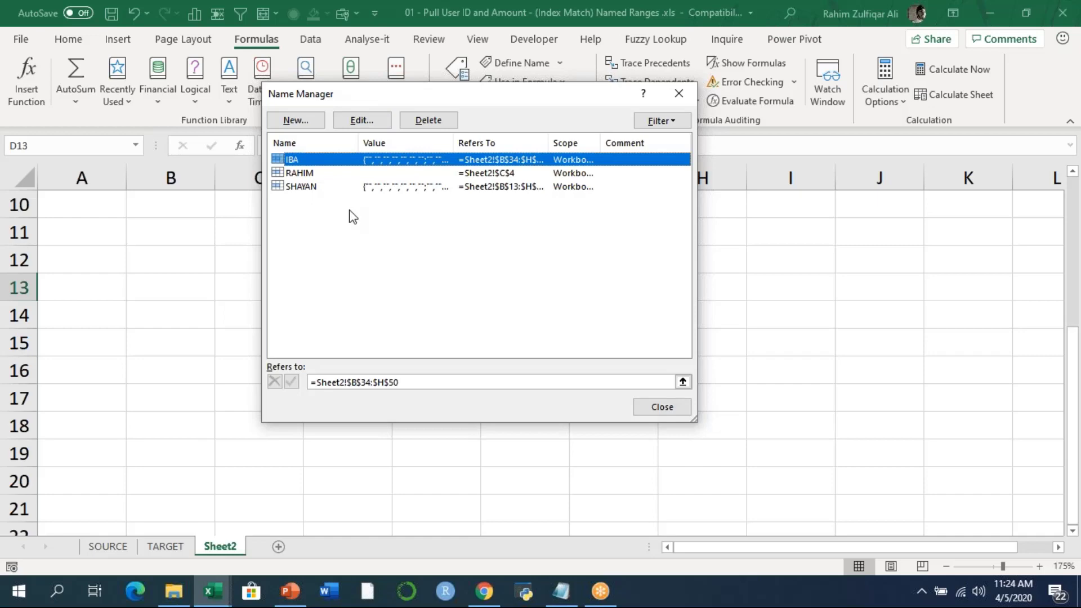
click(676, 97)
Enter the label F3 in cell D2 of the new sheet.
click(370, 238)
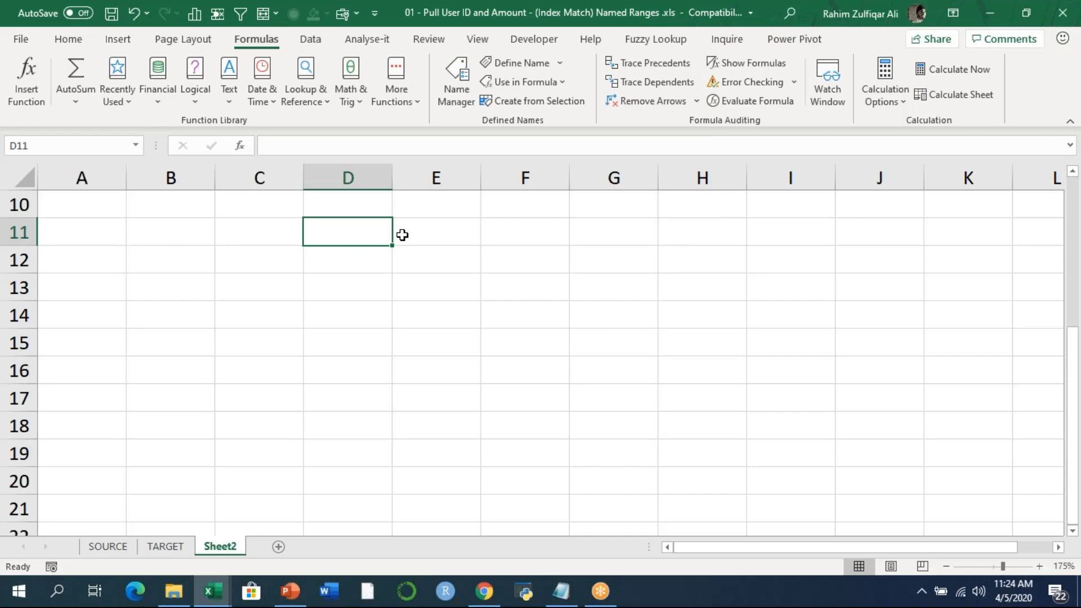
key(Up)
key(ctrl+Up)
key(Down)
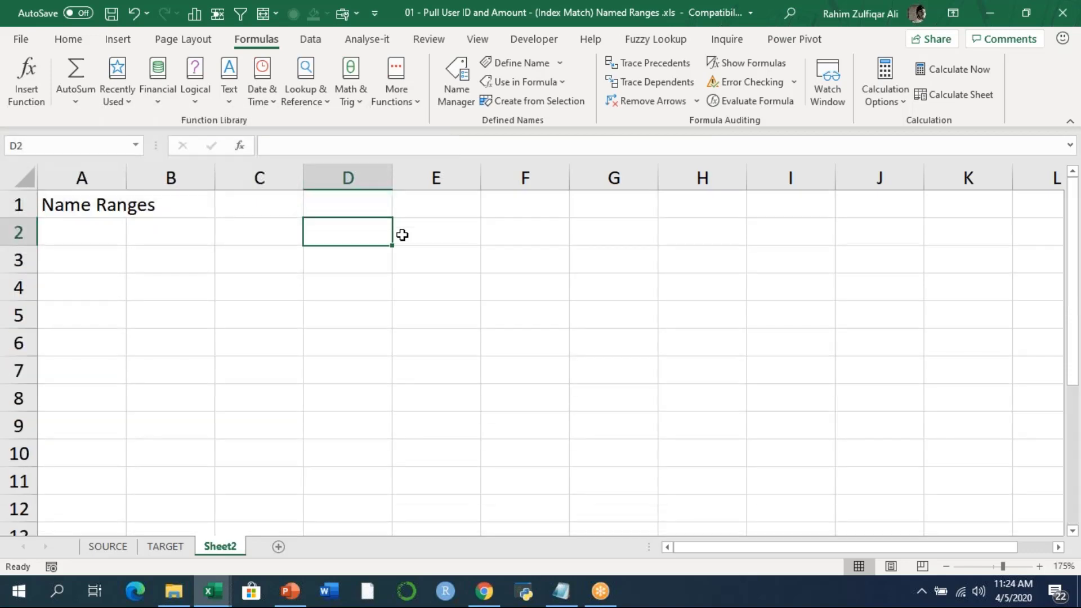
text(F3)
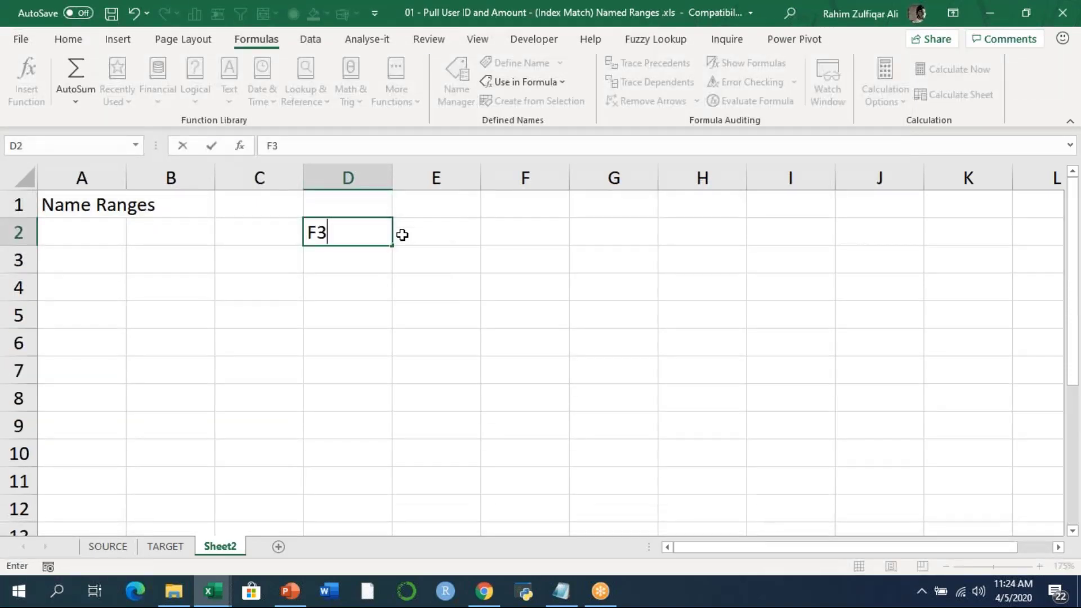
key(Return)
Paste the list of all defined names and their references into the sheet starting at cell D3.
key(F3)
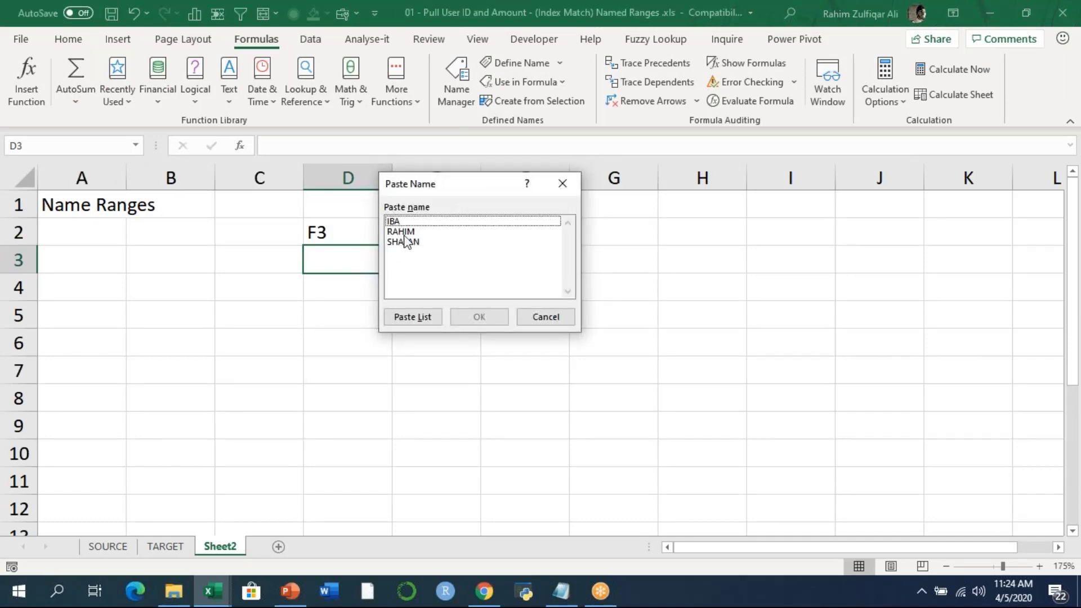
click(413, 317)
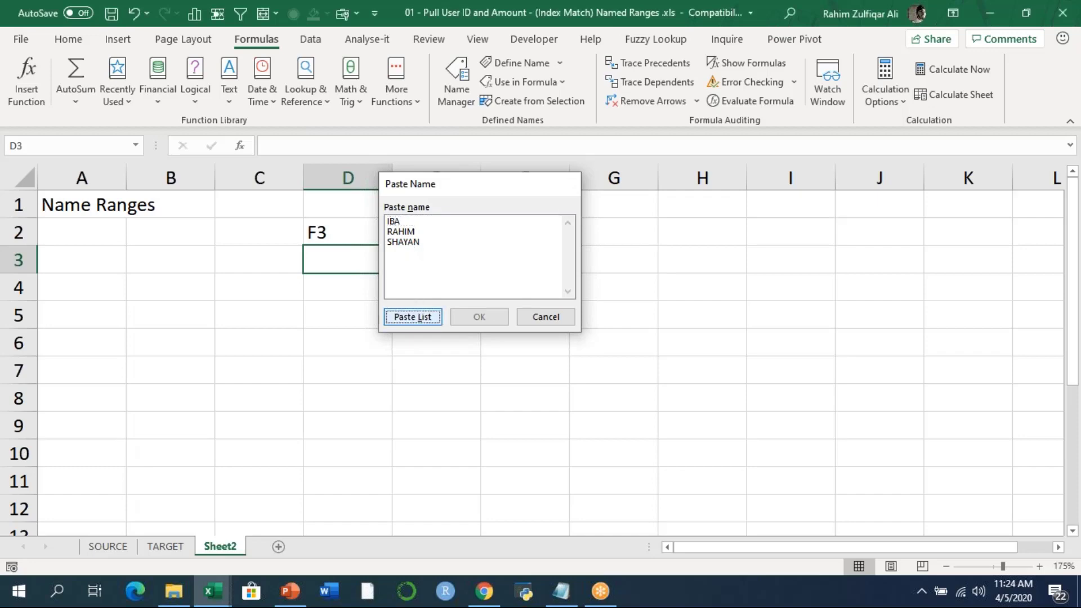
click(362, 339)
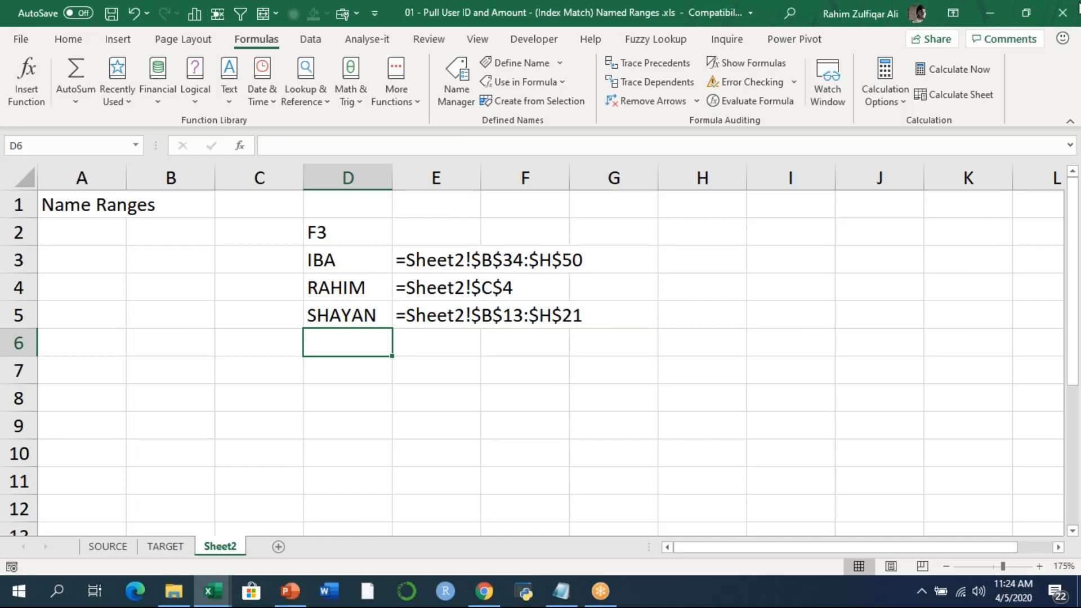
click(1065, 71)
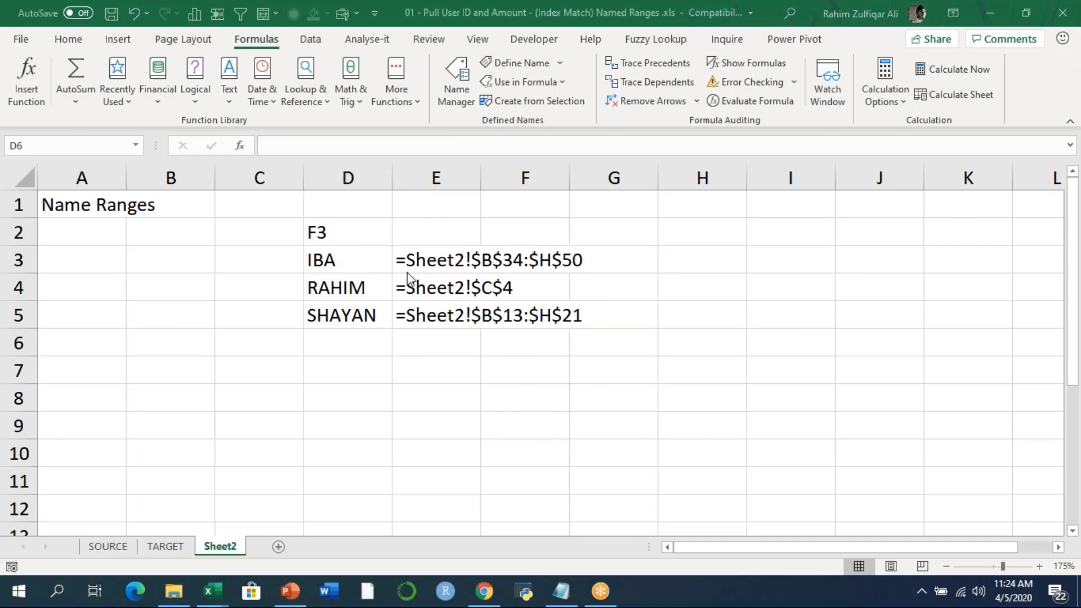
Examine the pasted defined names in D3:D5 and their cell references in E3:E5.
drag(367, 256, 372, 313)
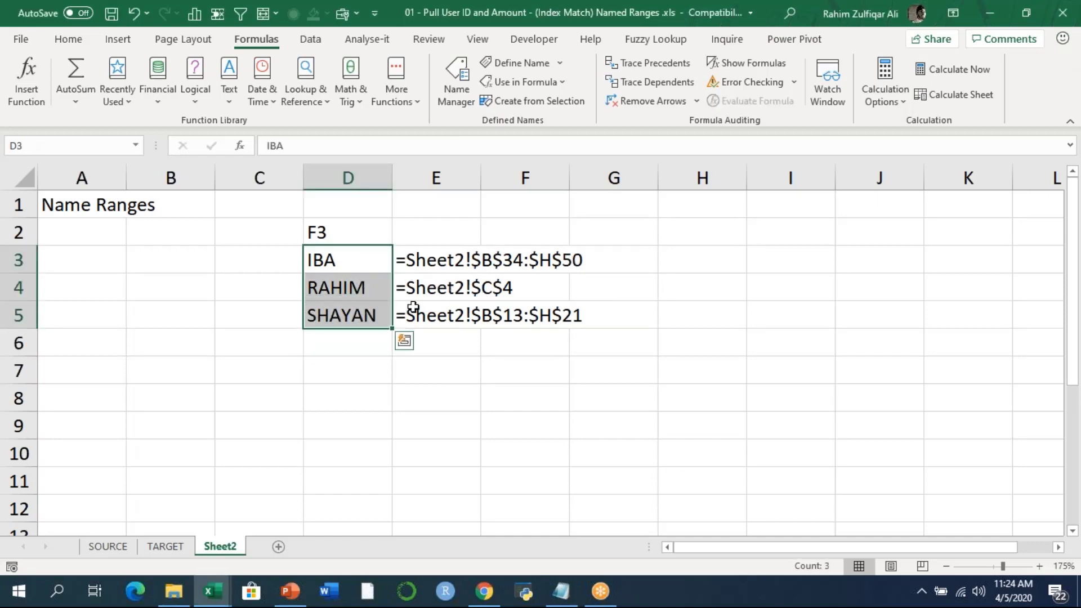
click(439, 260)
drag(436, 293, 457, 311)
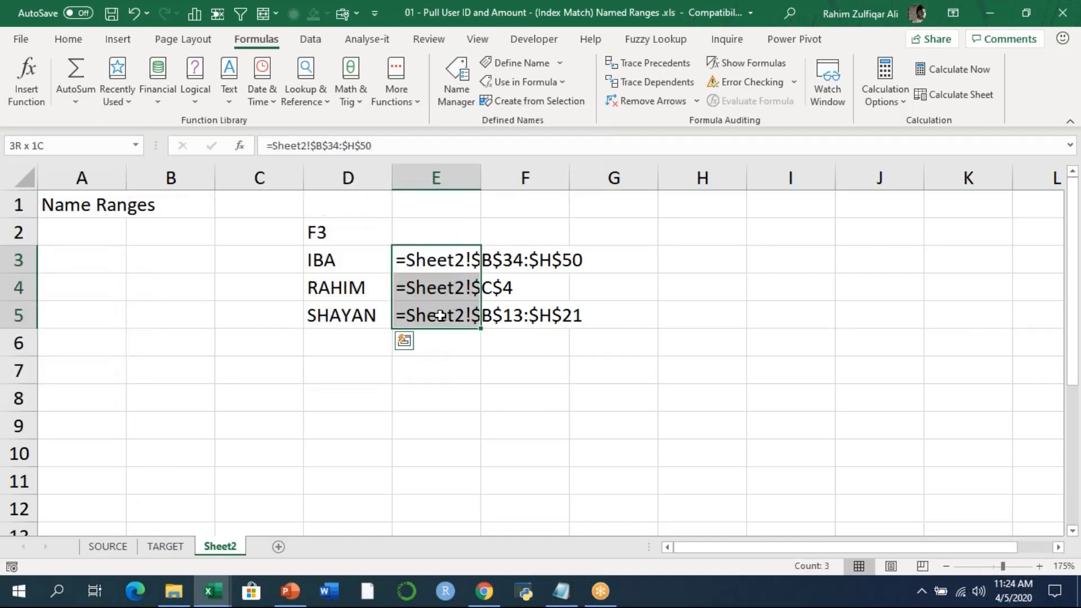
click(463, 307)
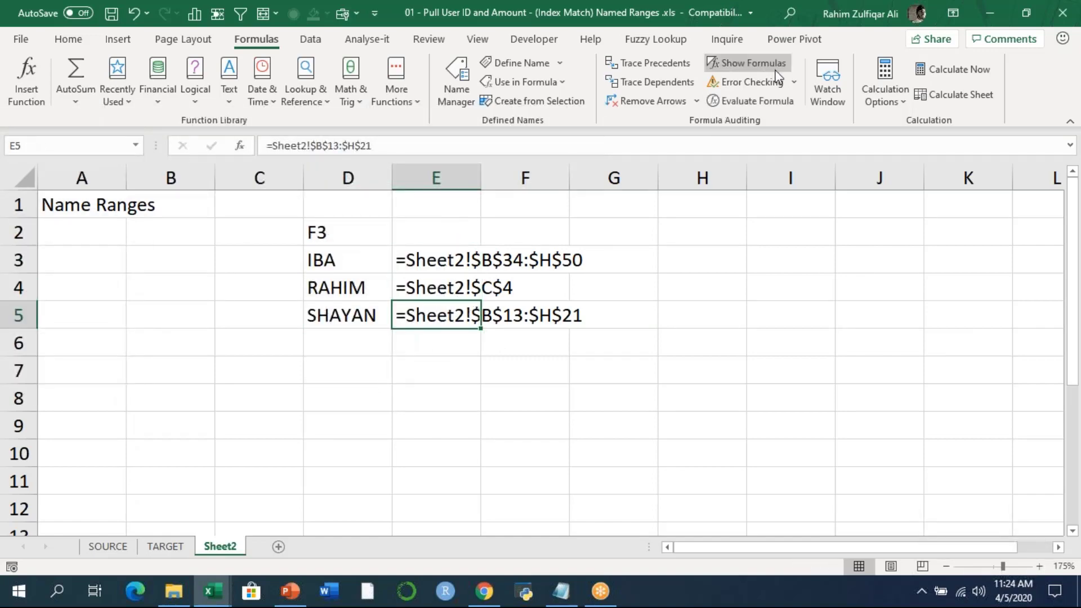
click(801, 66)
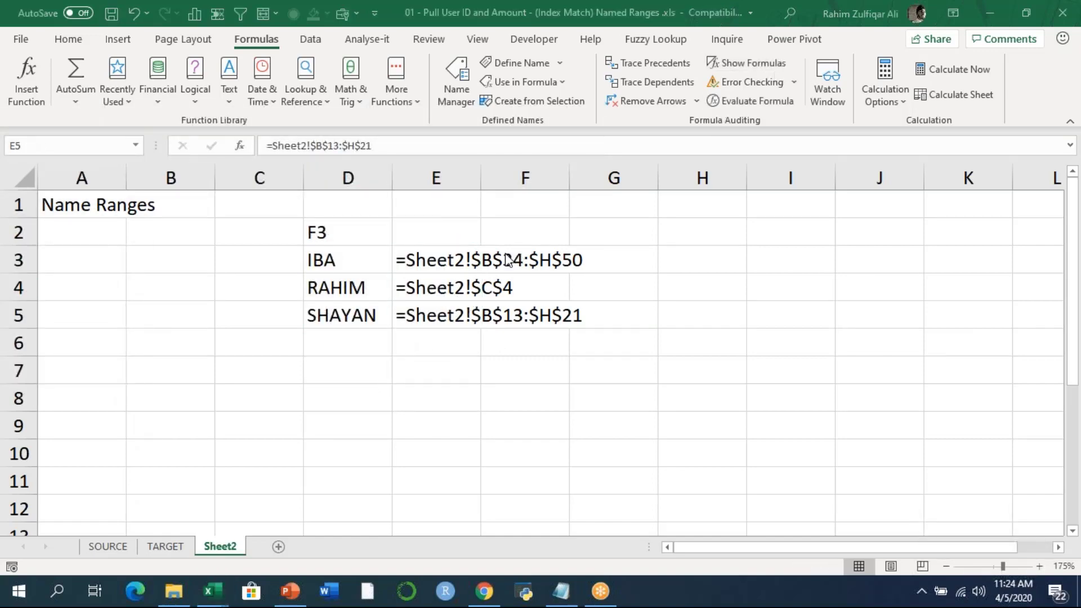
click(389, 289)
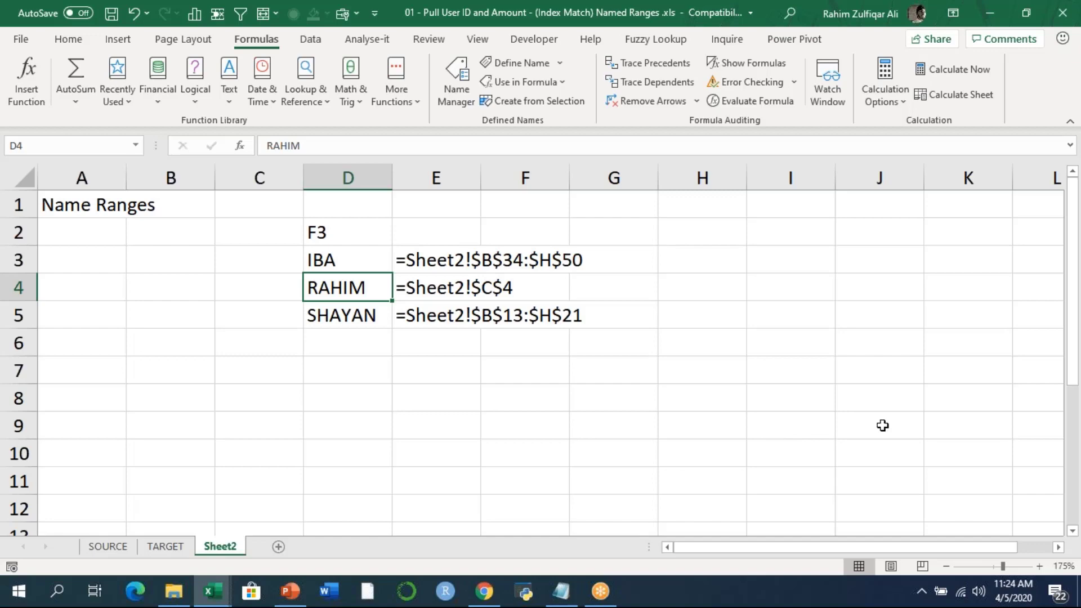
Set the sheet zoom to 39% and inspect the labelled blocks of the named ranges B13:H21 and B34:H50.
click(1062, 566)
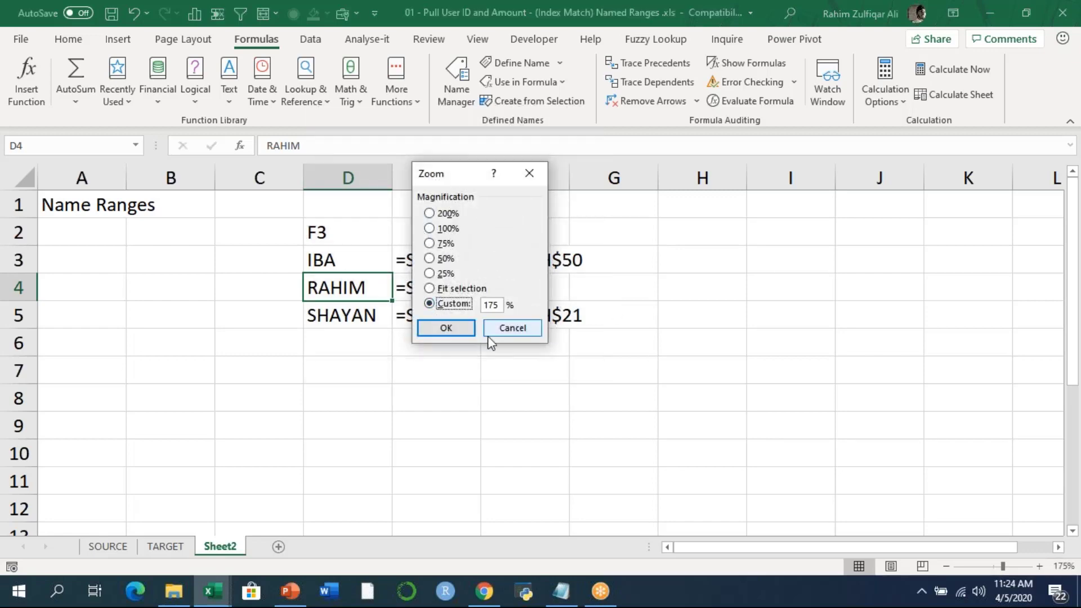
drag(499, 305, 469, 305)
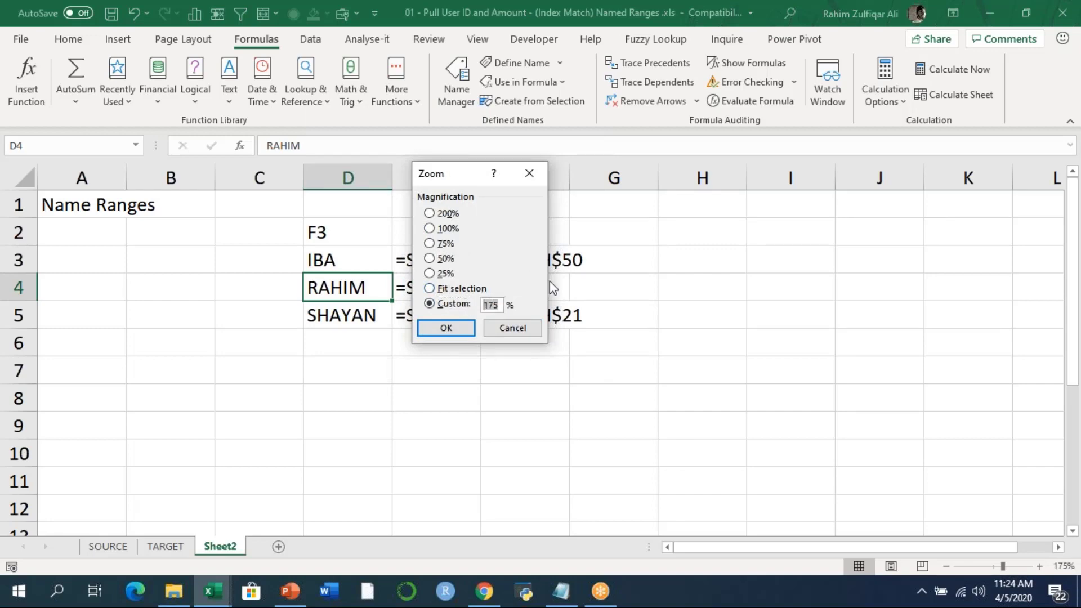
key(BackSpace)
text(39)
key(Tab)
key(Return)
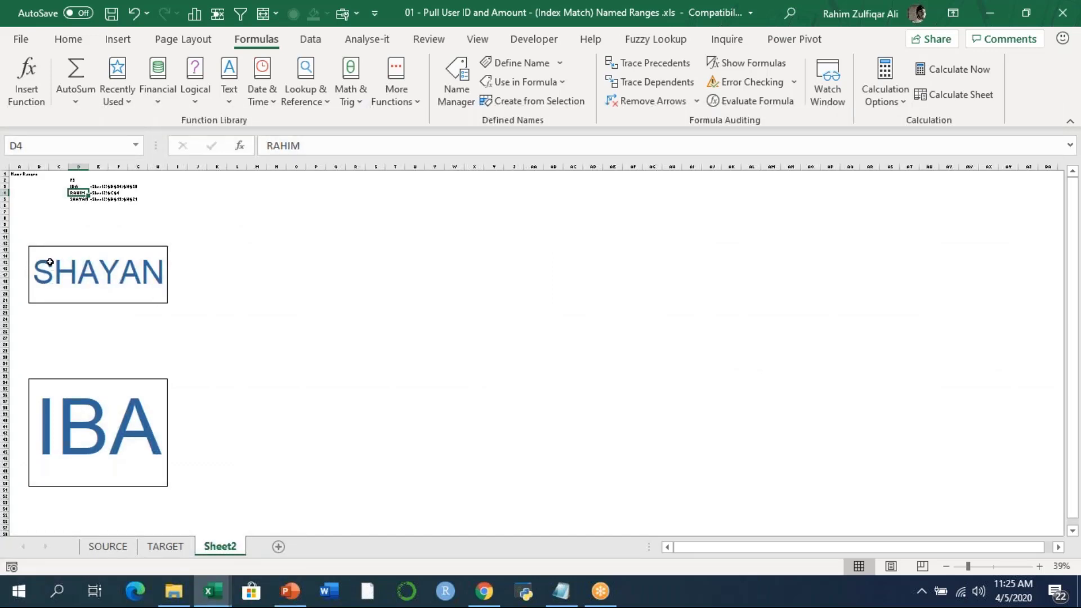
click(36, 248)
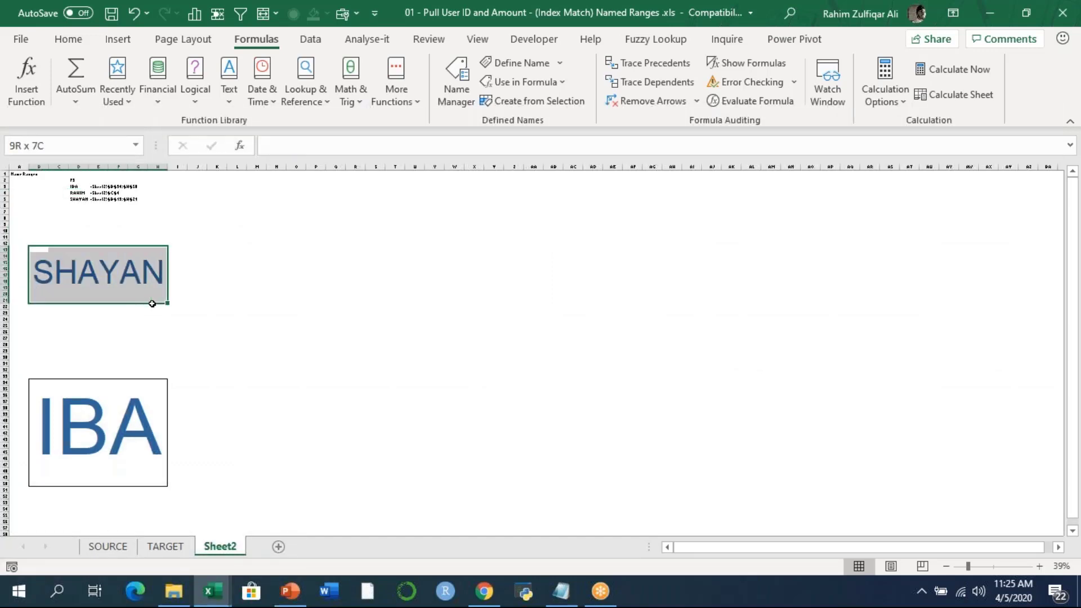
click(237, 288)
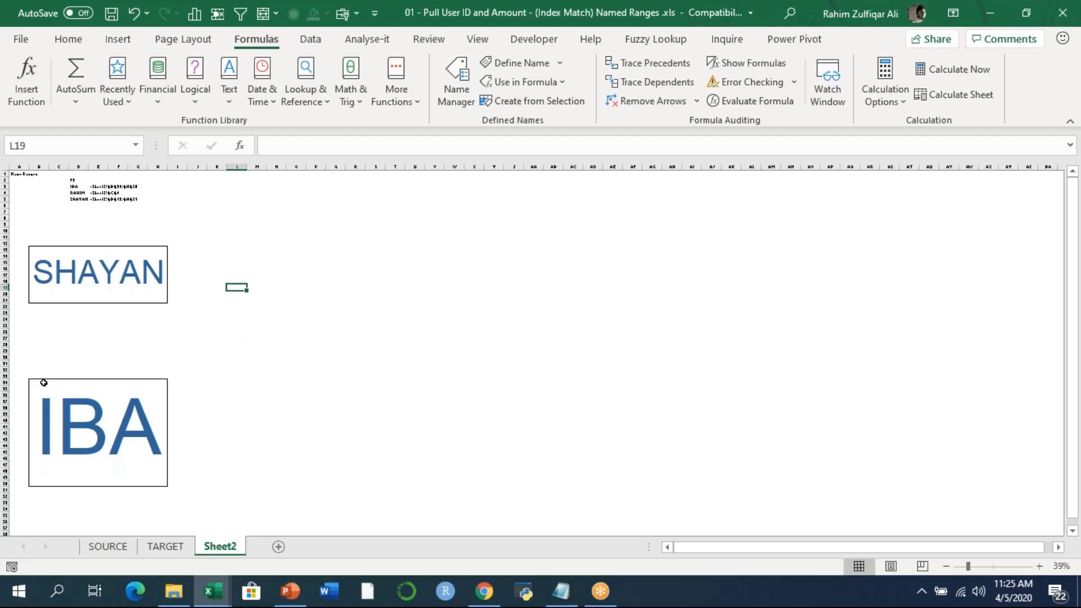
drag(38, 381, 140, 478)
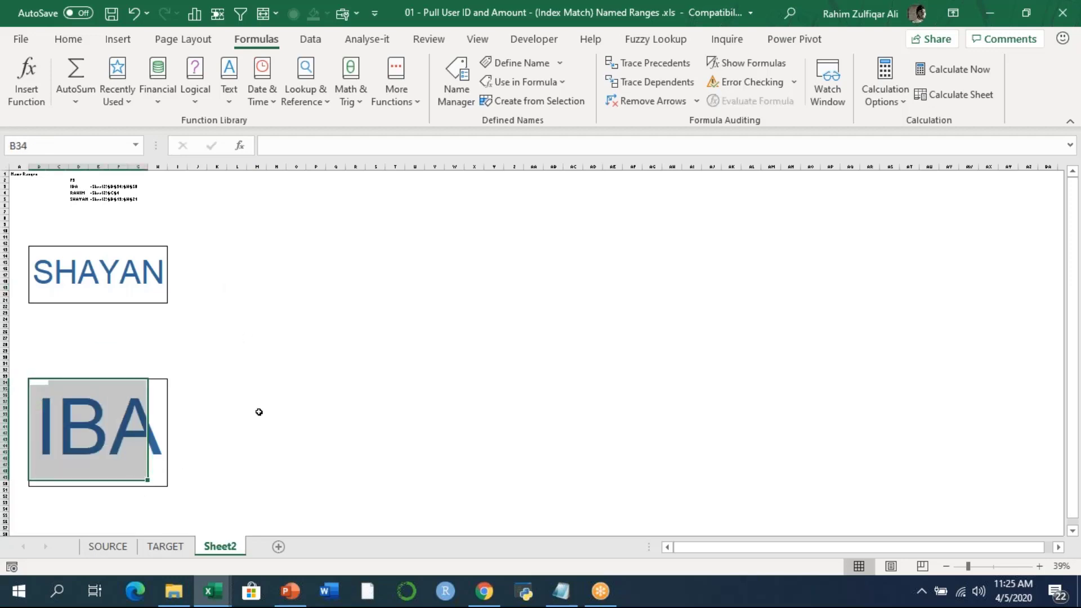
drag(254, 313, 425, 429)
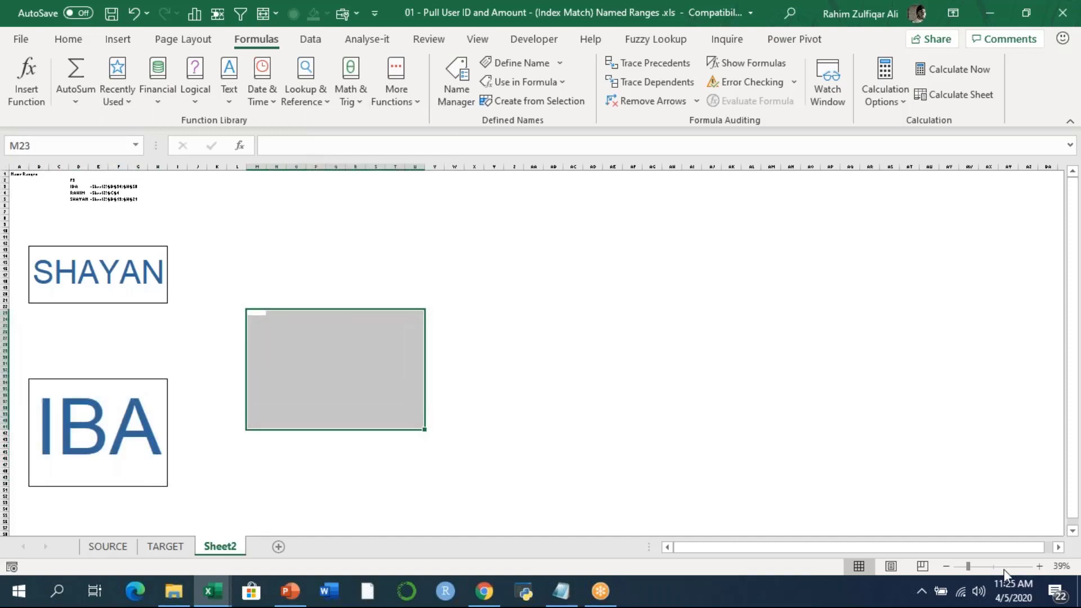
Set the sheet zoom to 100% and return to the pasted names list.
click(1057, 565)
click(446, 229)
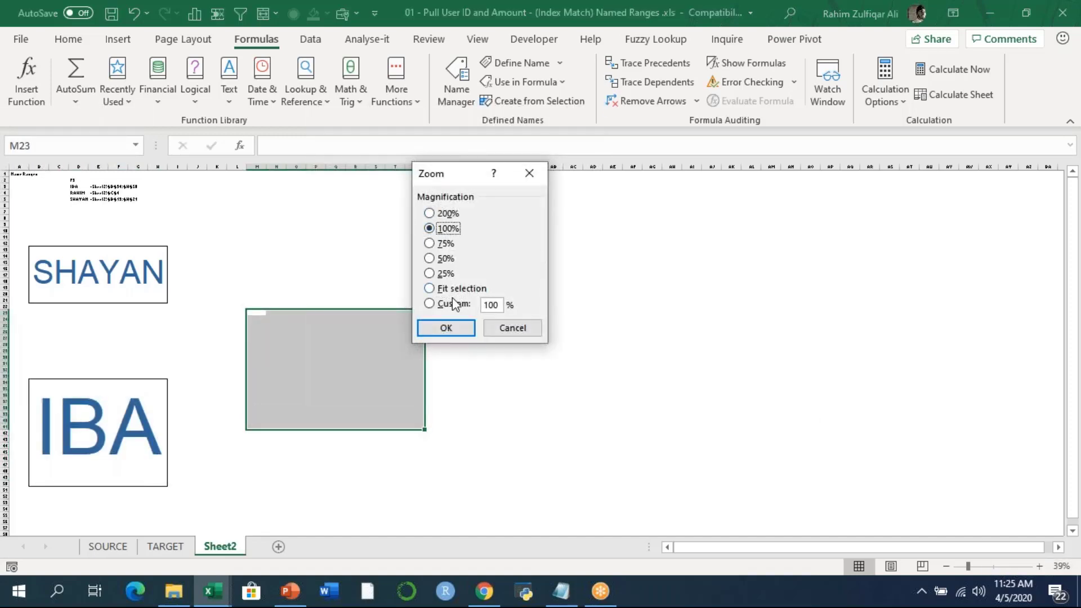
click(446, 327)
click(316, 289)
scroll(321, 291, up, 6)
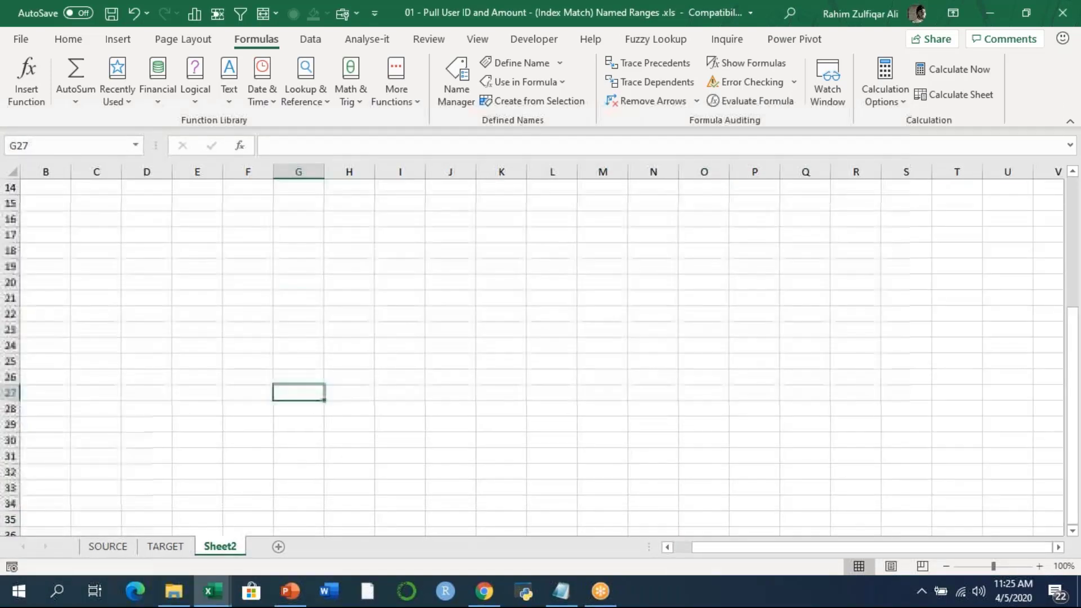
scroll(322, 290, up, 1)
click(344, 292)
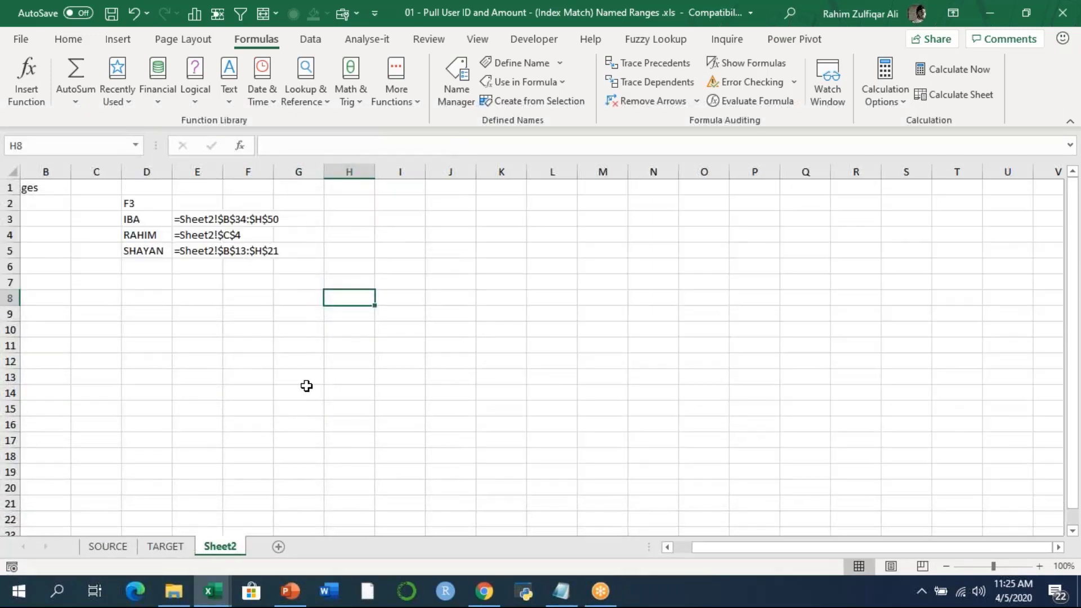
Fill every cell of the range G10:I14 with the value 10.
drag(294, 329, 382, 388)
text(10)
key(ctrl+Return)
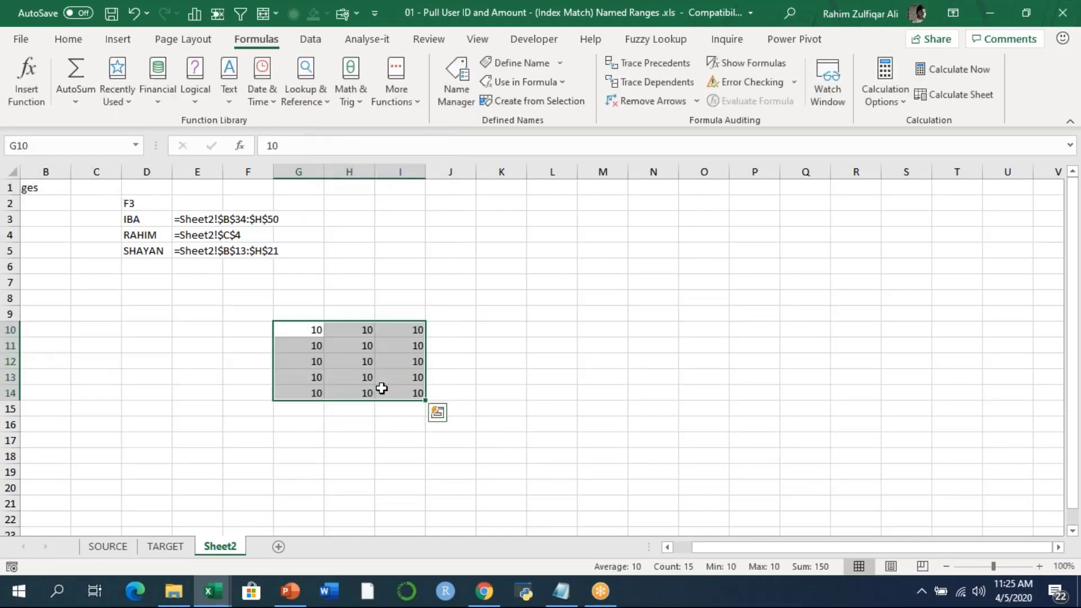
Enter the formula =SUM(G10:I14) in cell K7, using the plain cell reference.
click(513, 283)
text(=SUM()
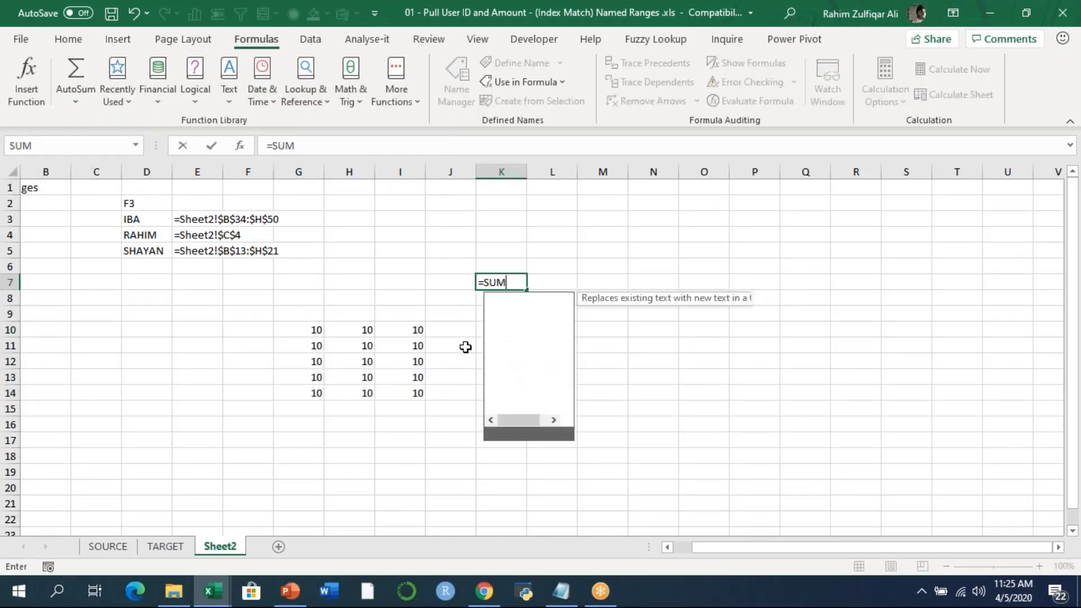
key(Left)
key(Down)
key(Down)
key(Down)
key(Left)
key(Left)
key(Left)
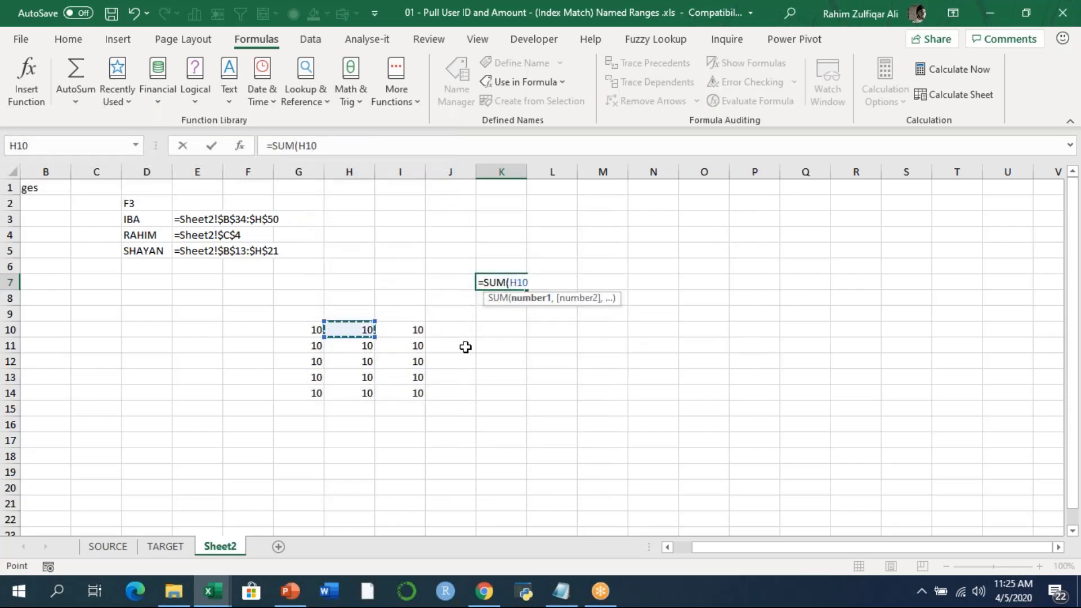
key(shift+Right)
key(shift+Right)
key(shift+Down)
key(shift+Down)
key(shift+Down)
key(shift+Down)
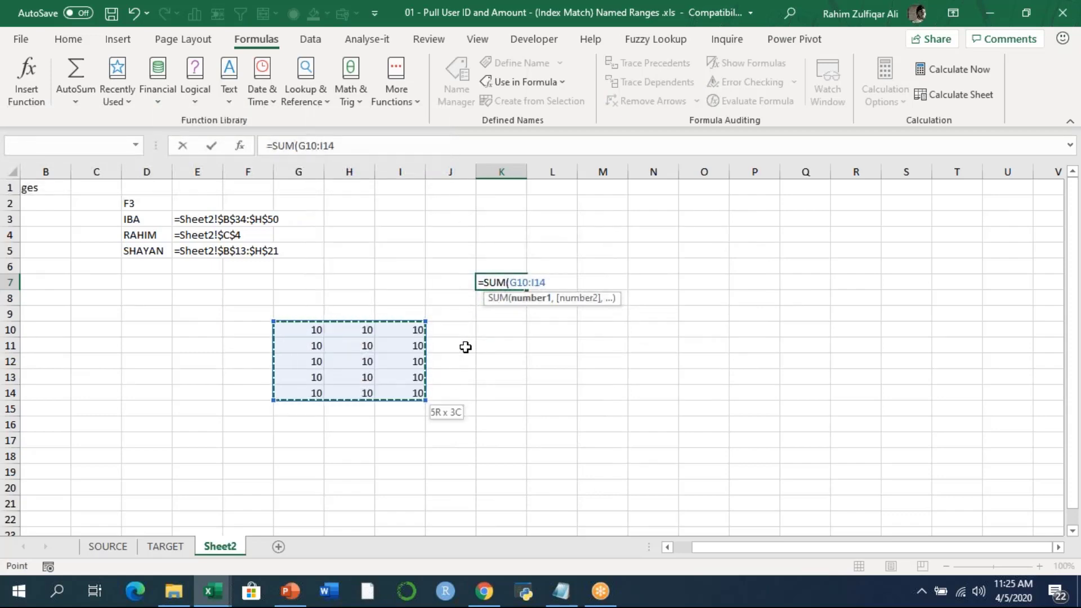
text())
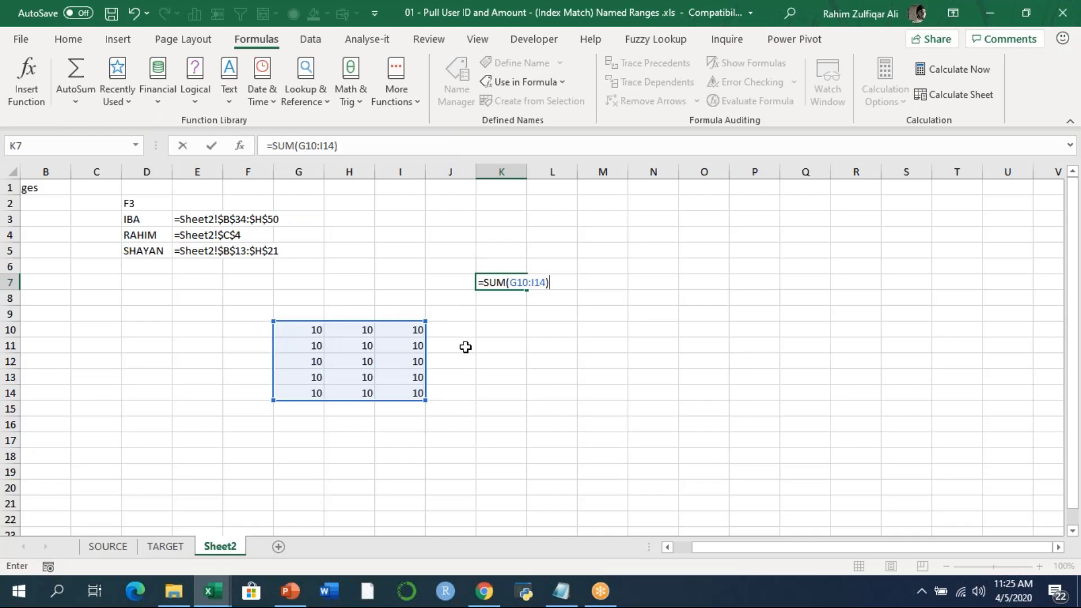
key(Return)
key(Up)
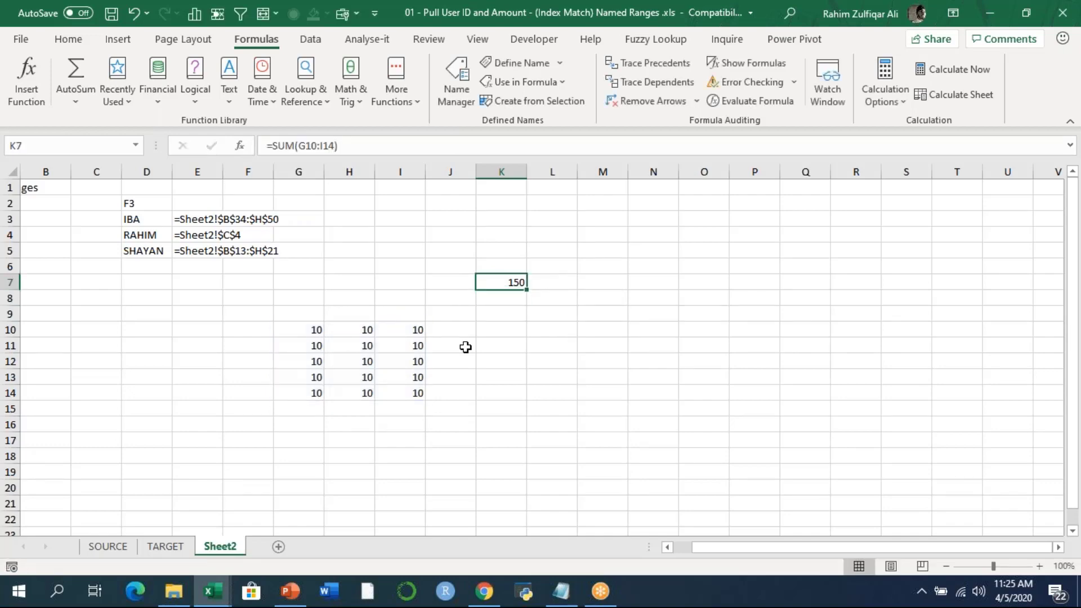
Define the name PAKISTAN for the range G10:I14.
key(Down)
key(Down)
key(Left)
key(Left)
key(Left)
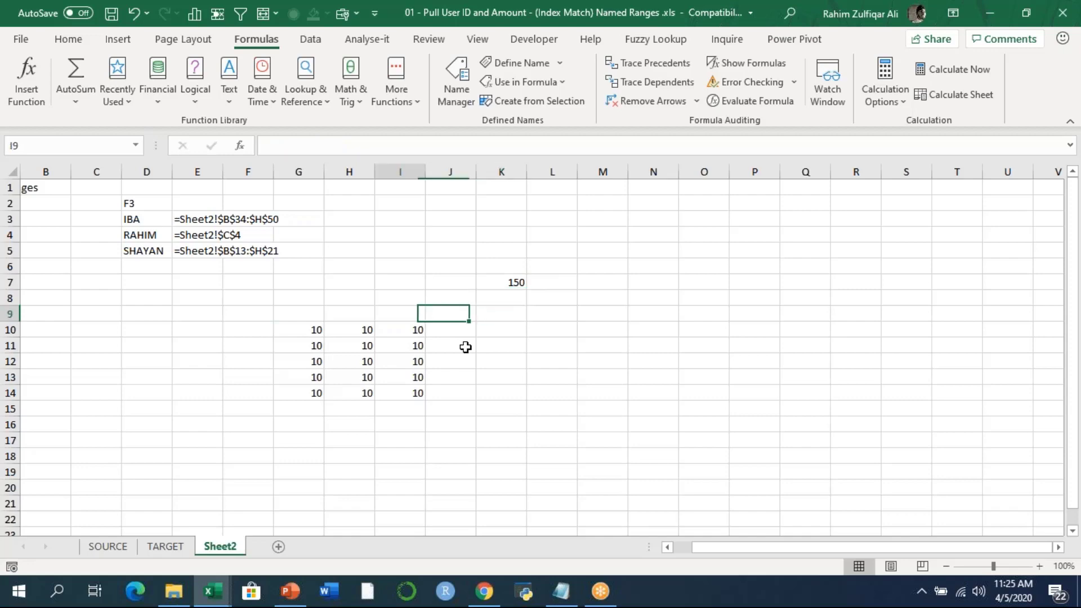
key(Down)
key(shift+Right)
key(shift+Right)
key(shift+Down)
key(shift+Down)
key(shift+Down)
key(shift+Down)
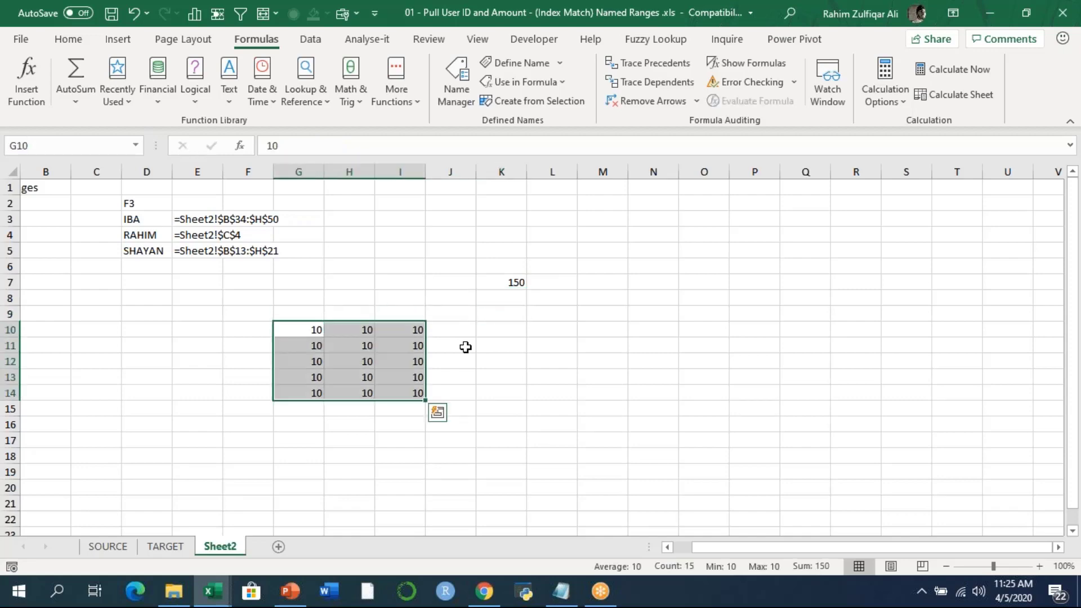
click(65, 147)
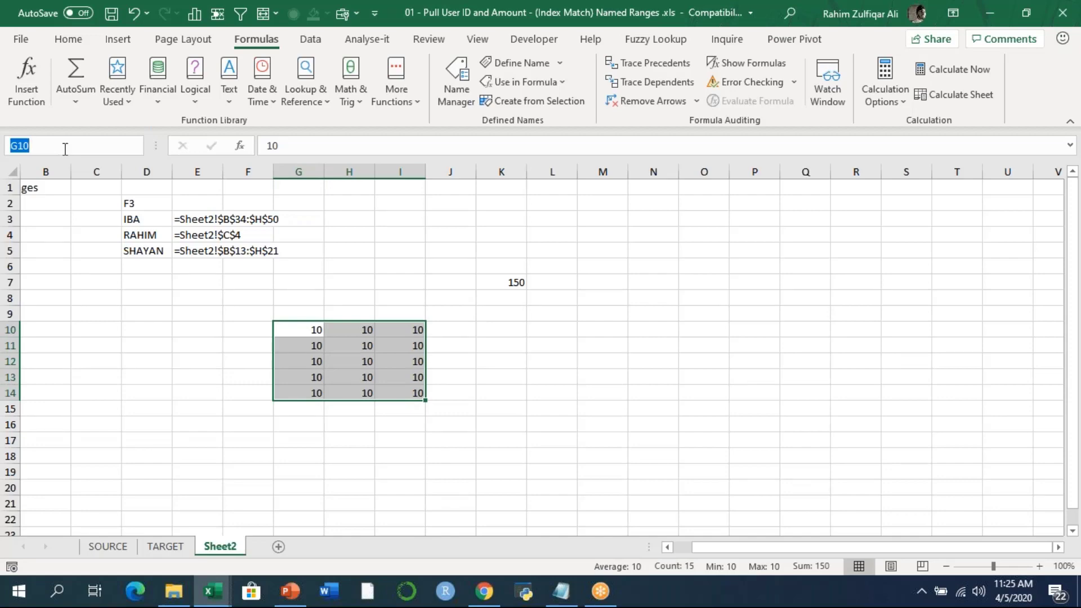
text(PAKISTAN)
key(Return)
Enter the formula =SUM(PAKISTAN) in cell K9 and select that cell to check it.
click(497, 326)
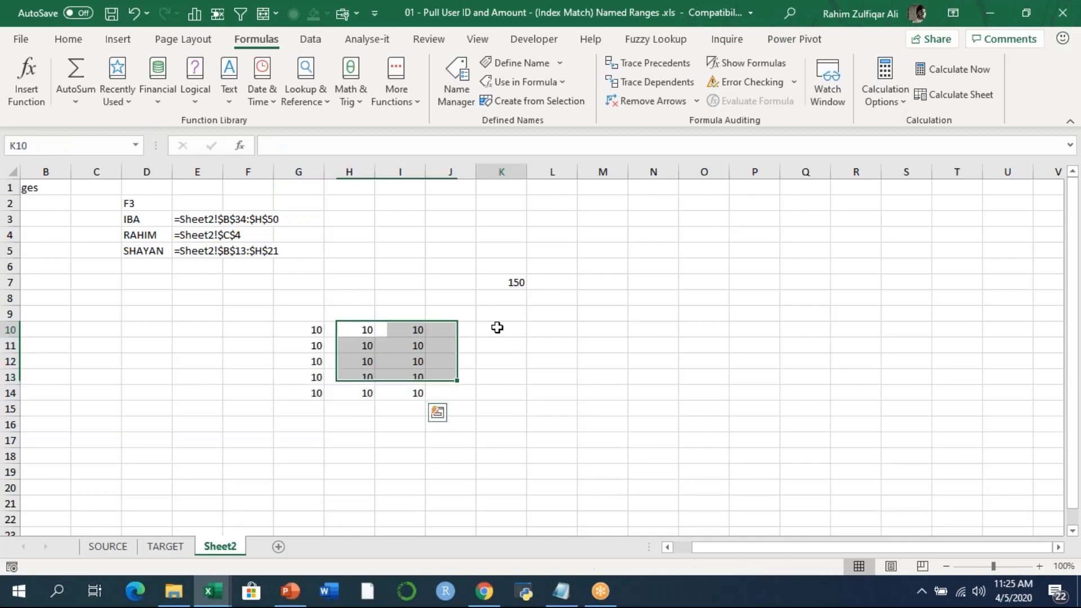
click(510, 310)
text(=SUM()
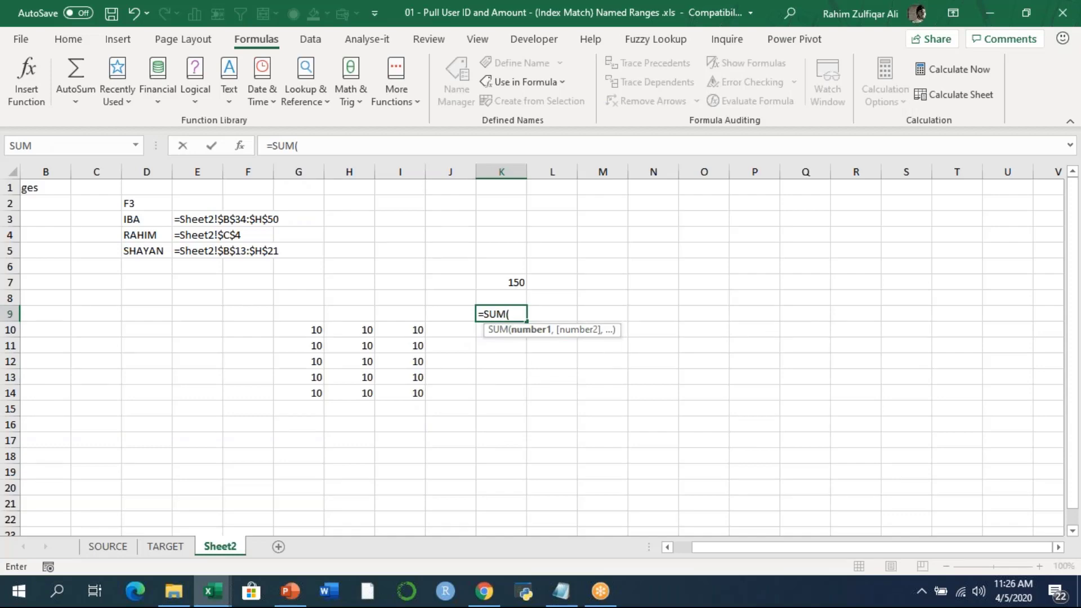
text(PA)
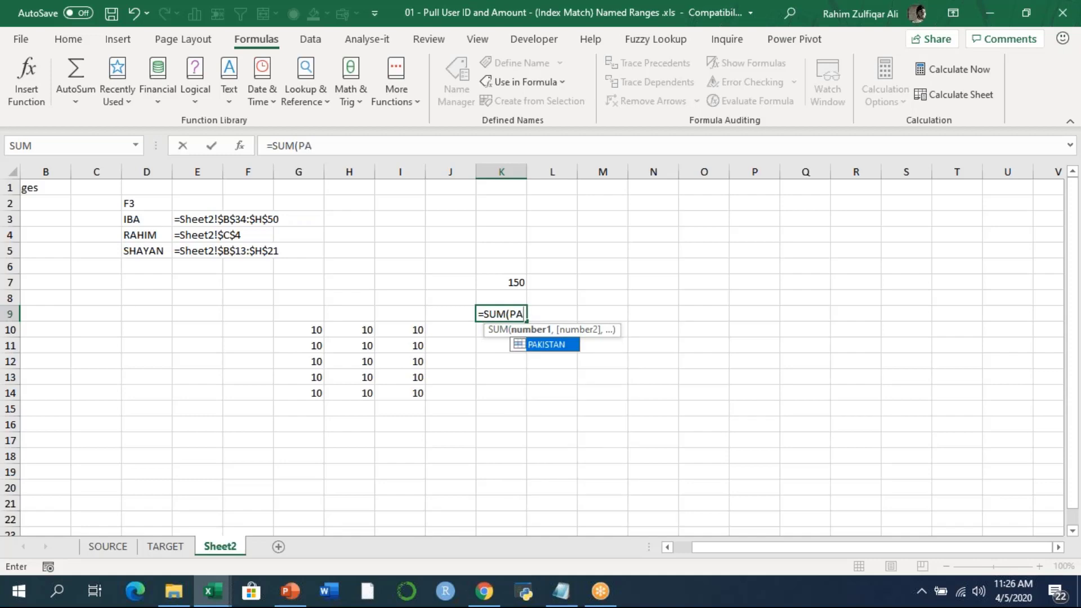
key(Tab)
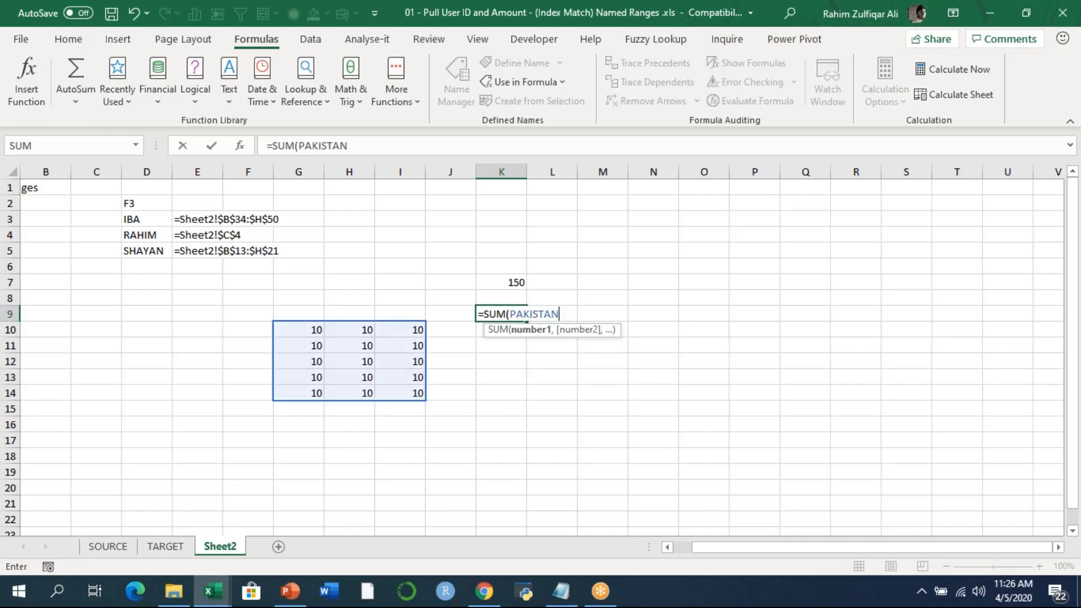
text())
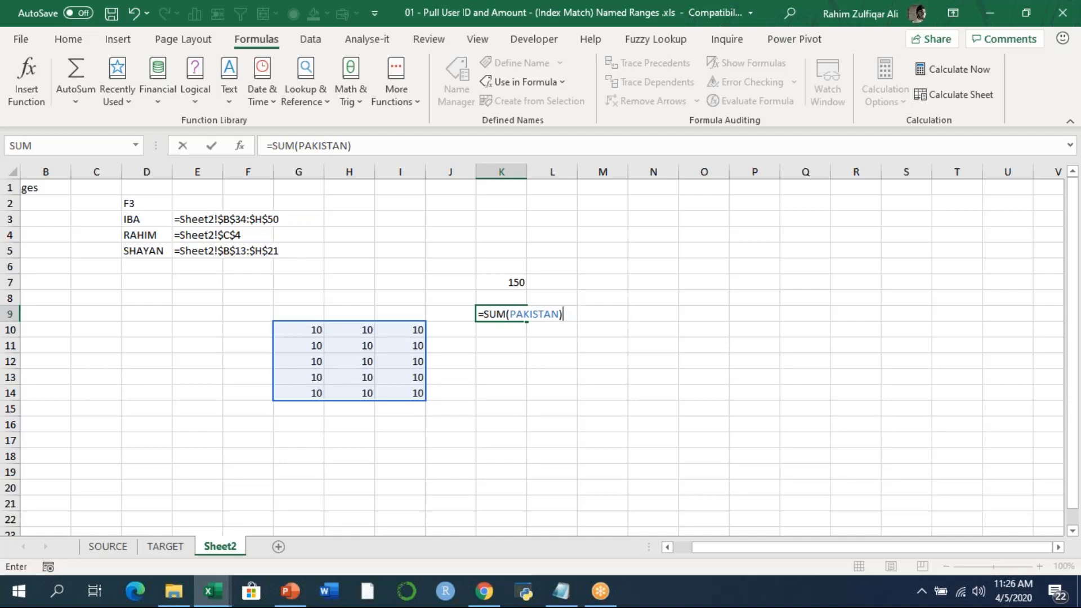
key(Return)
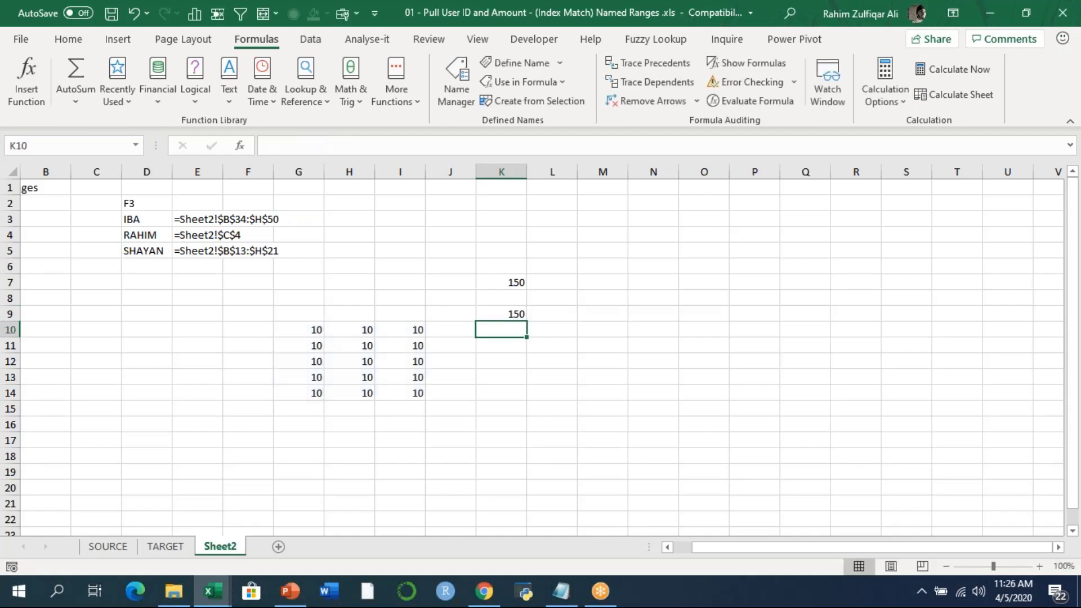
click(501, 314)
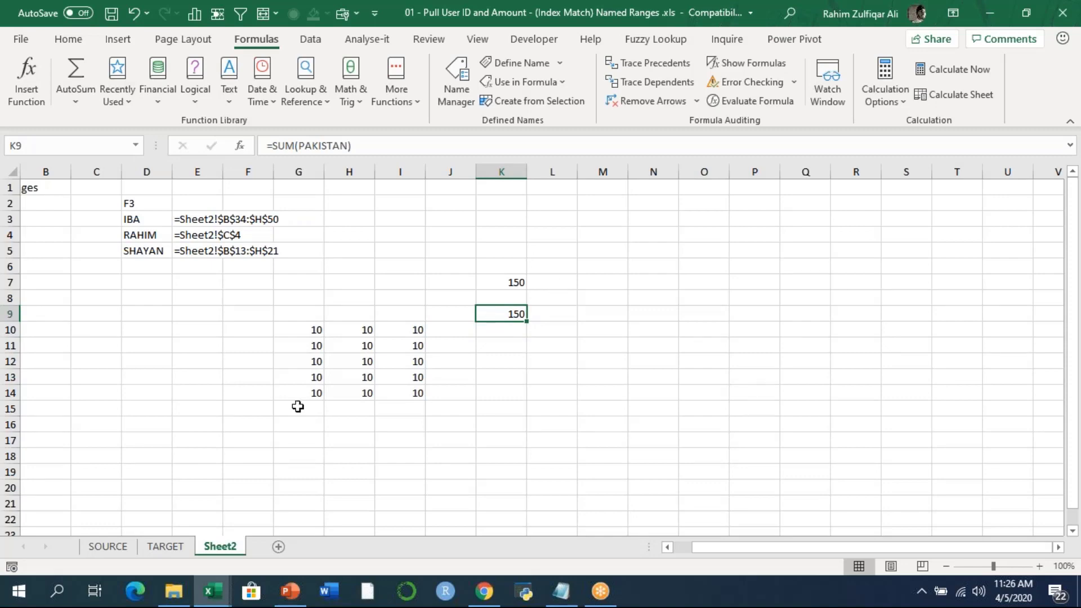
Compare the SOURCE sheet's user ID, employee number and amount columns with the lookup form on the TARGET sheet, ending at cell D5.
click(167, 546)
click(108, 546)
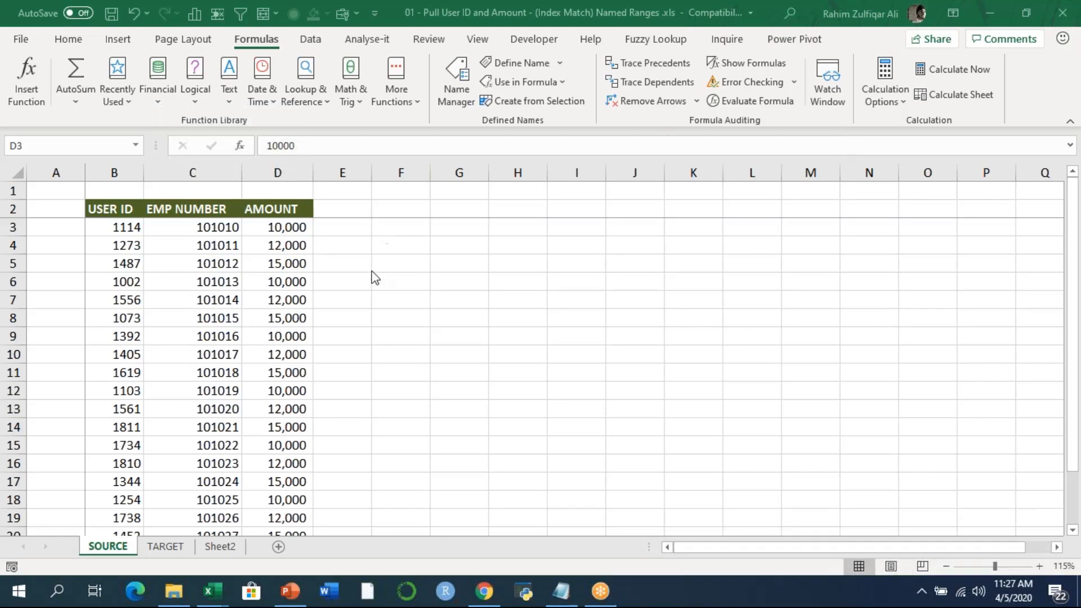
key(alt+Tab)
scroll(181, 244, down, 4)
scroll(182, 243, up, 4)
click(159, 547)
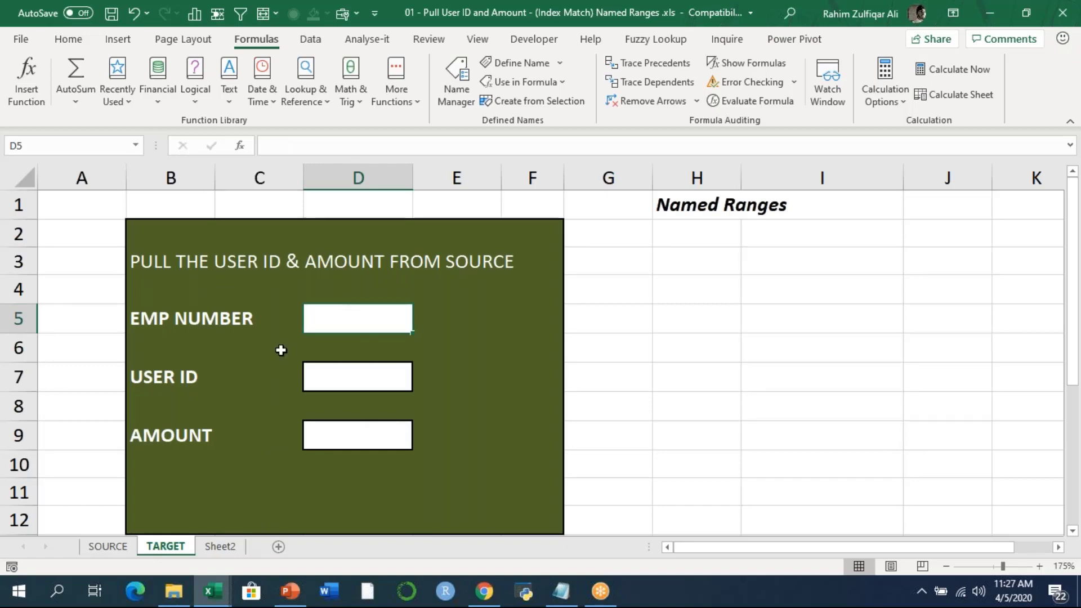
click(107, 546)
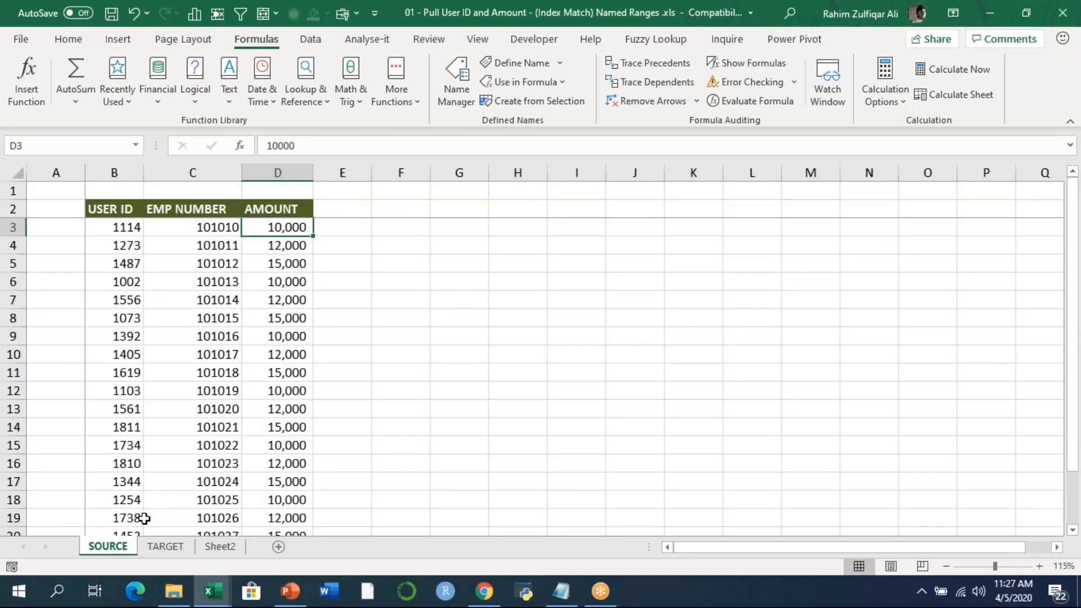
click(164, 546)
click(368, 372)
click(357, 315)
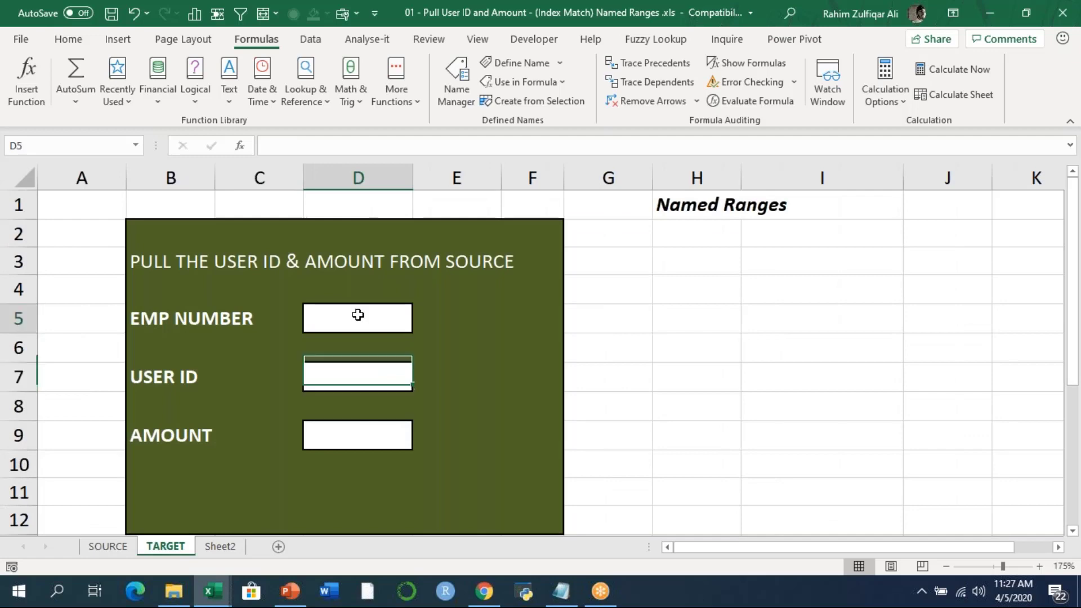
Enter the employee number listed in SOURCE cell C7 into the EMP NUMBER cell D5 on the TARGET sheet.
click(120, 546)
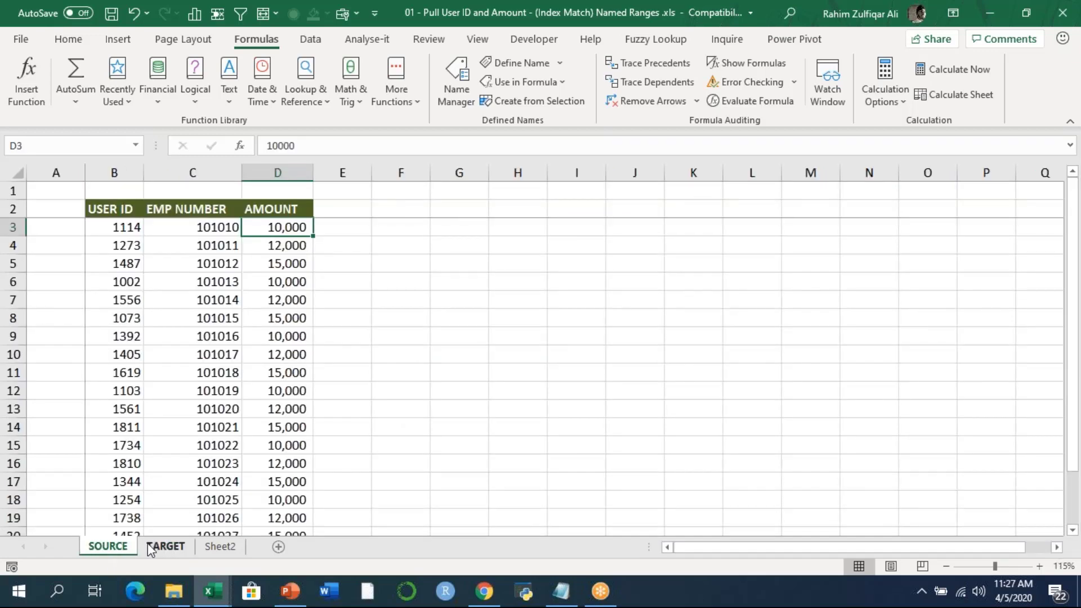
click(149, 544)
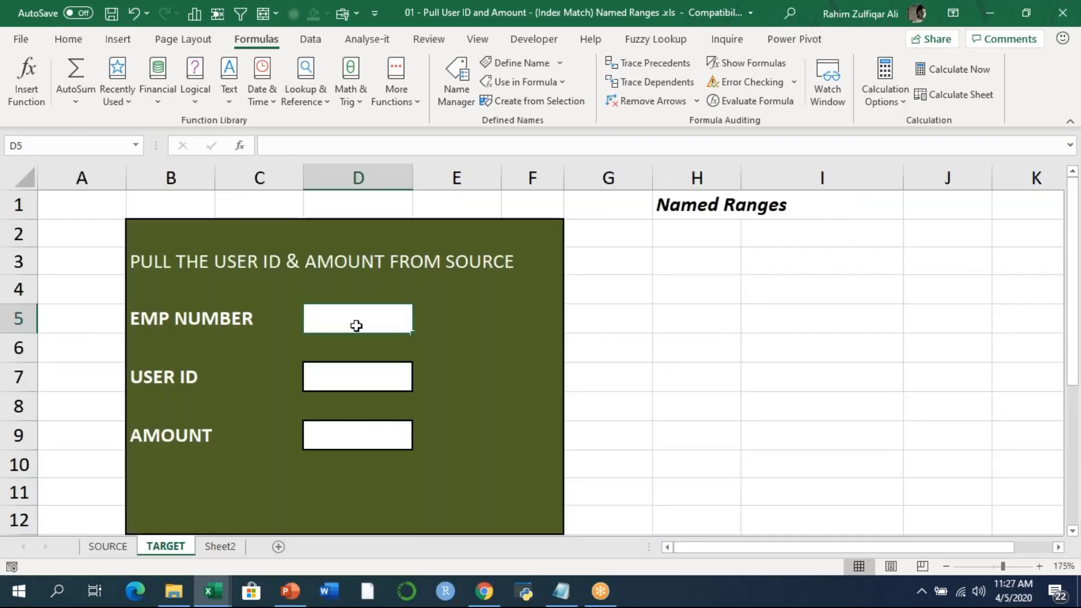
text(101014)
key(Return)
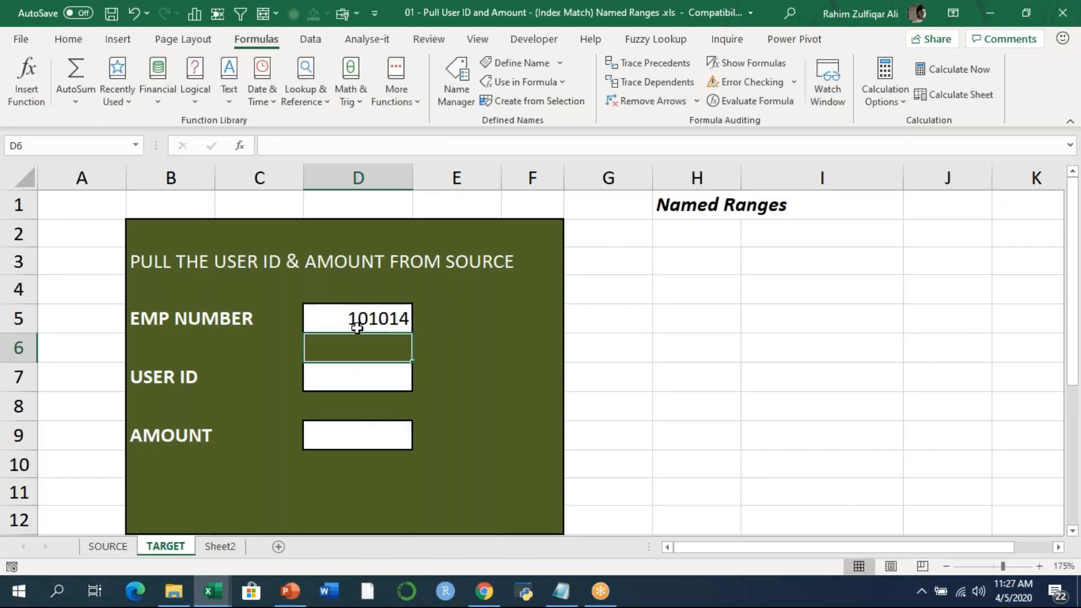
Try to pull the user ID in TARGET cell D7 with =VLOOKUP(D5,SOURCE!$B$2:$D$22,1).
click(338, 374)
text(=)
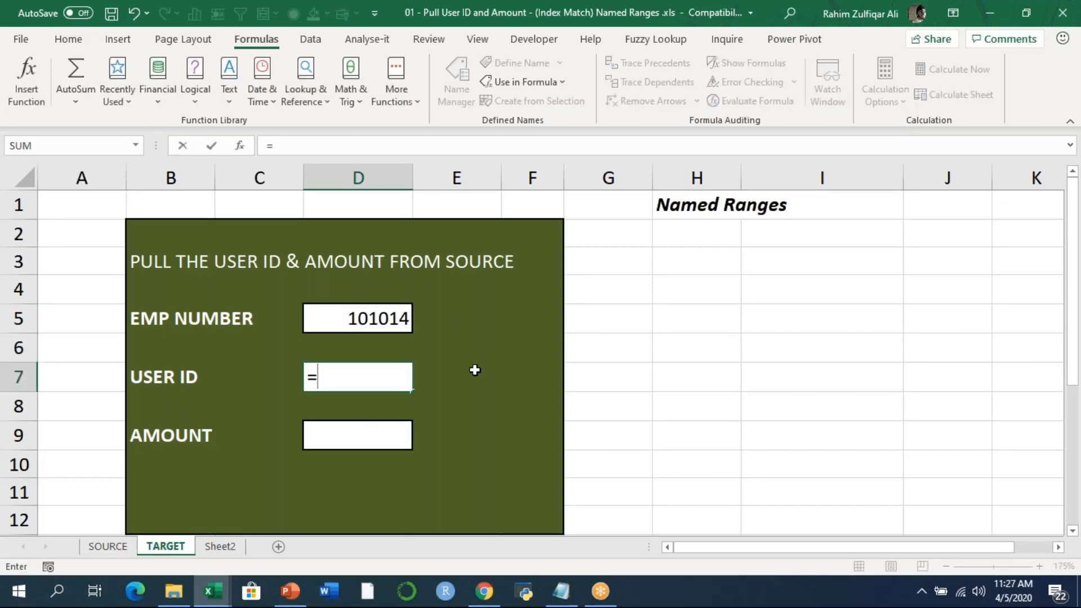
text(VL)
key(Tab)
click(360, 319)
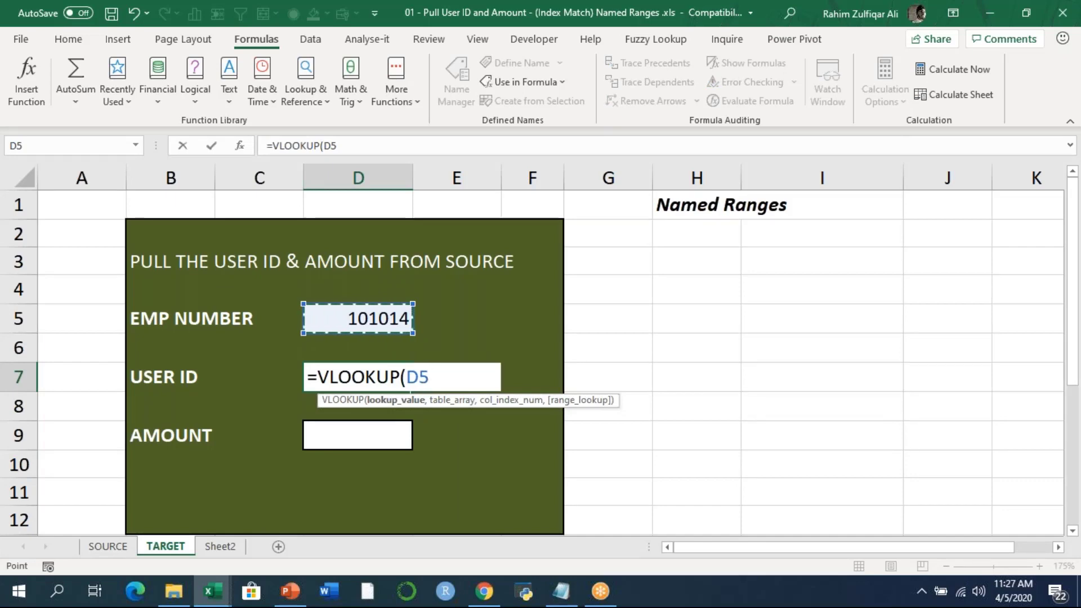
text(,)
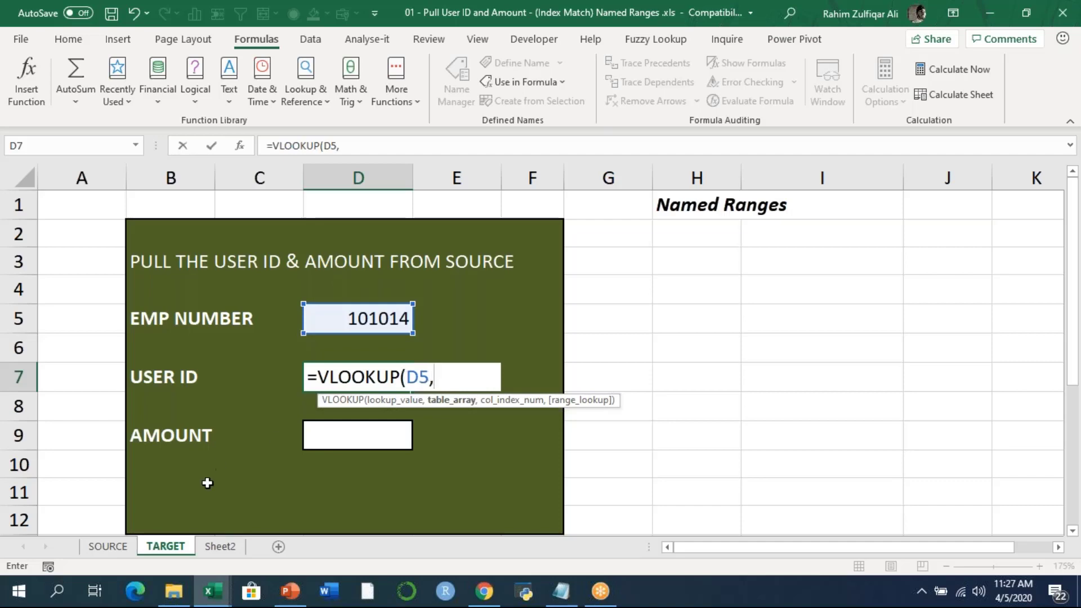
click(108, 546)
drag(122, 213, 273, 501)
key(F4)
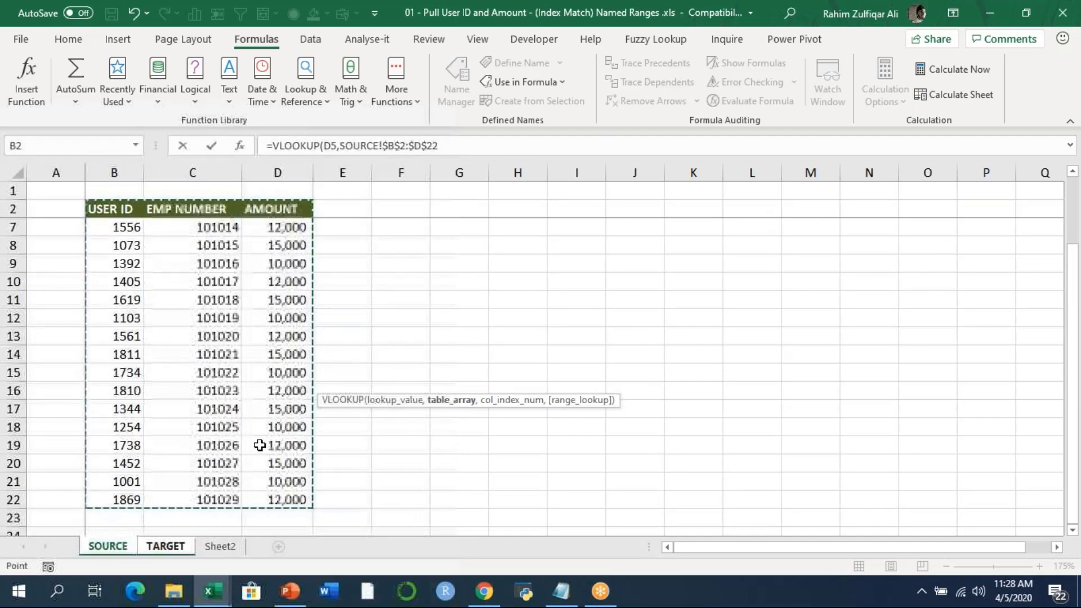
text(,1)
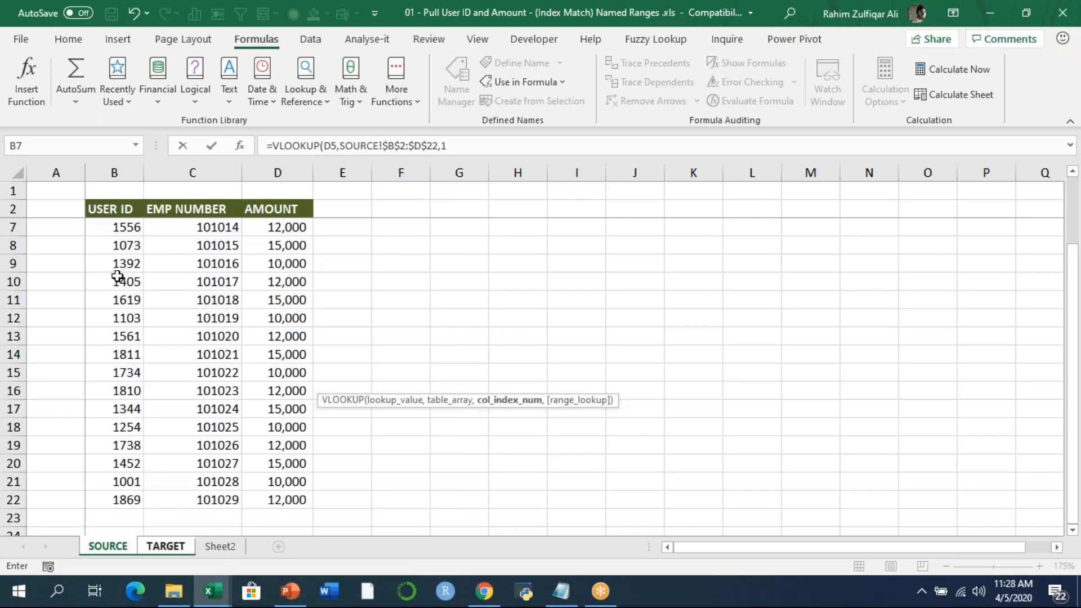
key(Return)
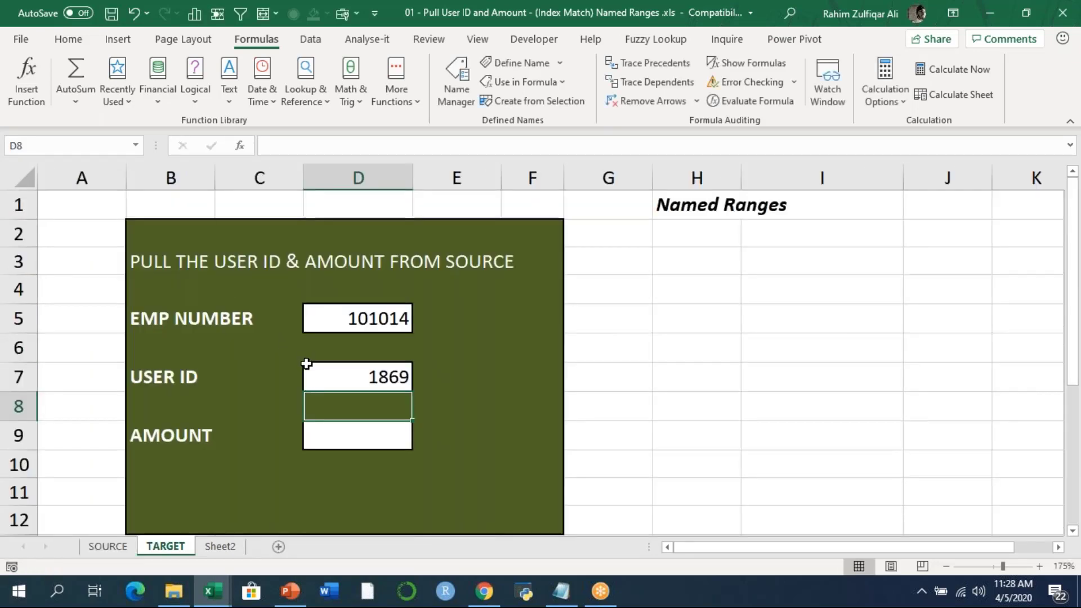
Set the column index of the VLOOKUP formula in cell D7 to 0.
click(322, 377)
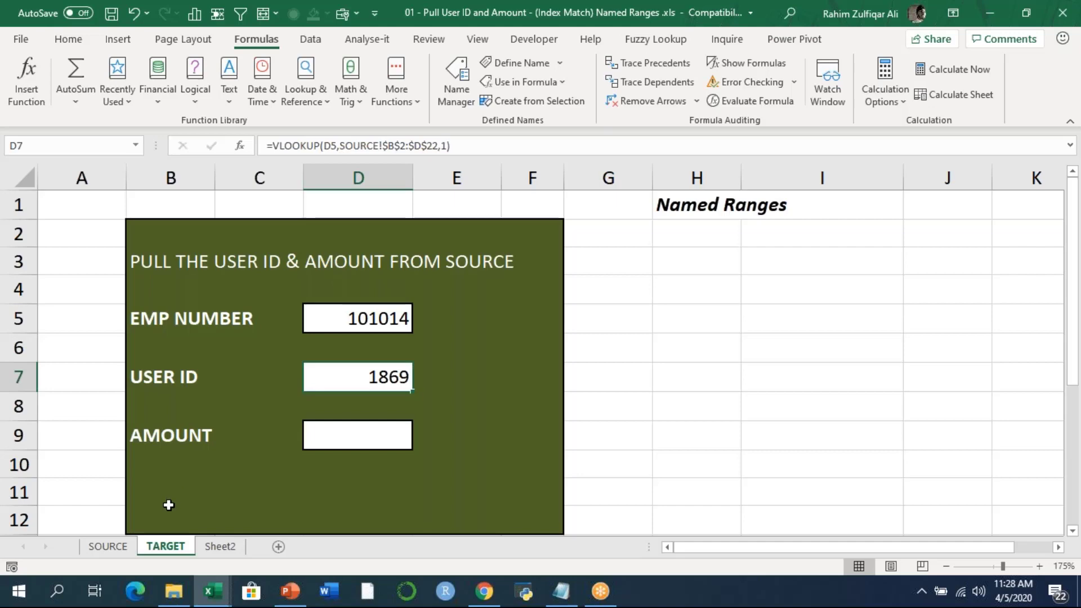
double_click(338, 376)
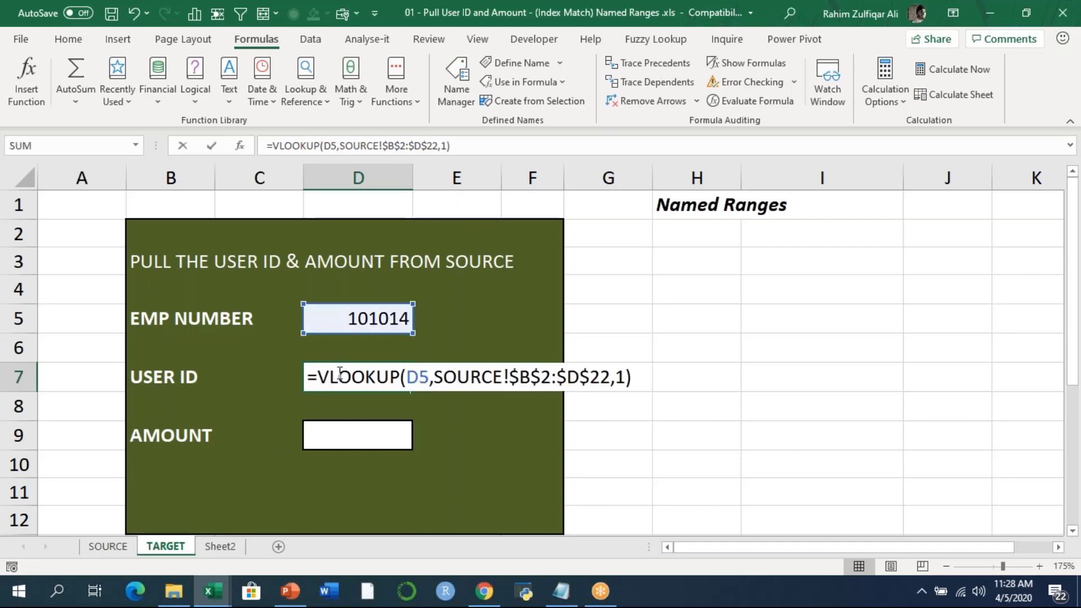
click(626, 378)
key(BackSpace)
text(0)
key(Return)
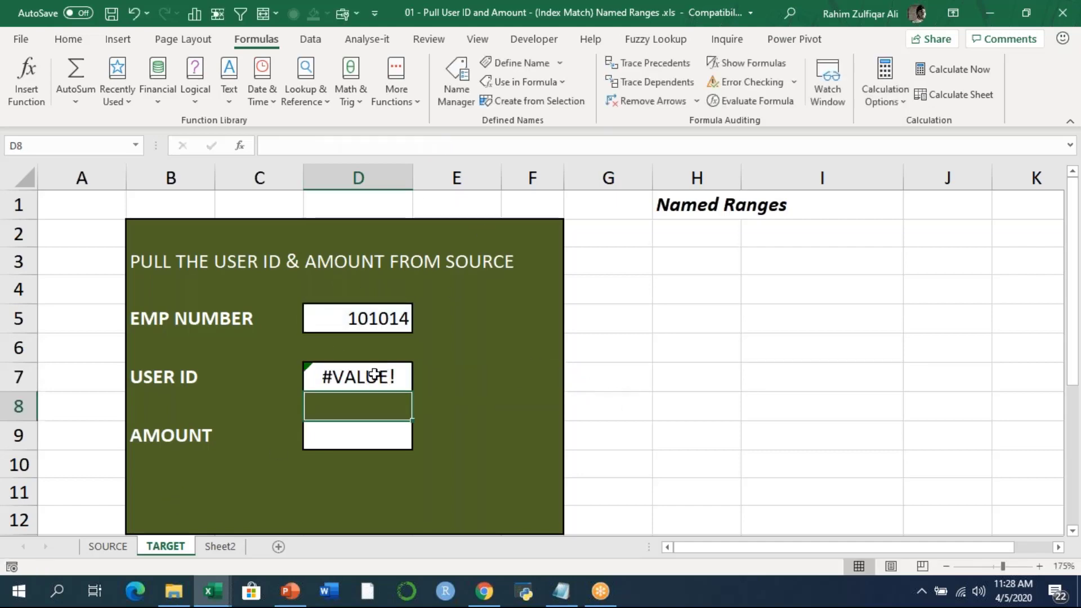
Examine the VLOOKUP formula in cell D7 and its lookup value against the column order on the SOURCE sheet.
click(374, 376)
click(107, 546)
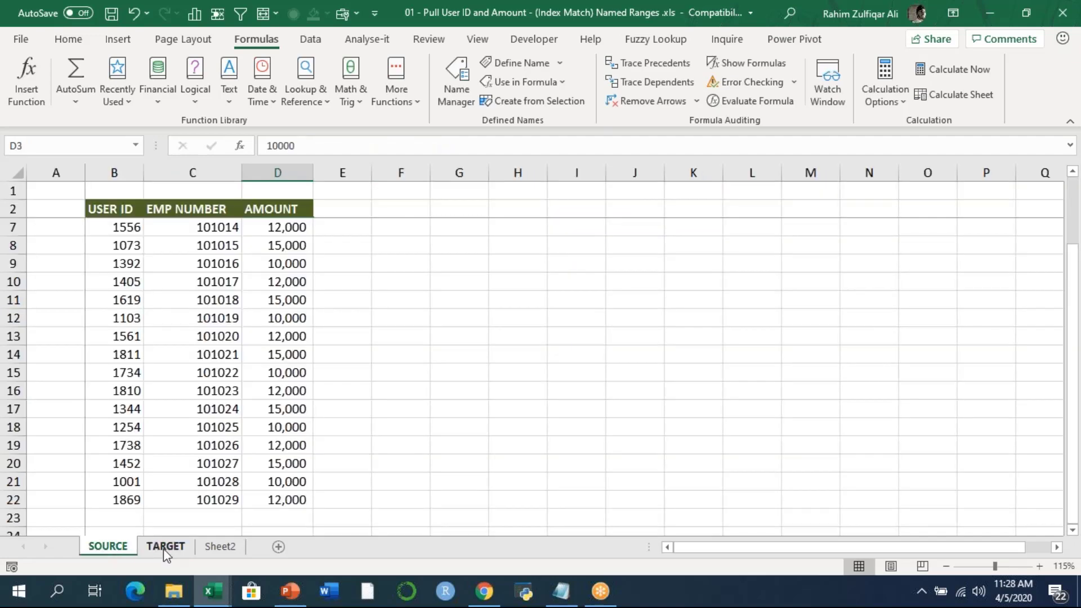
click(163, 546)
double_click(386, 378)
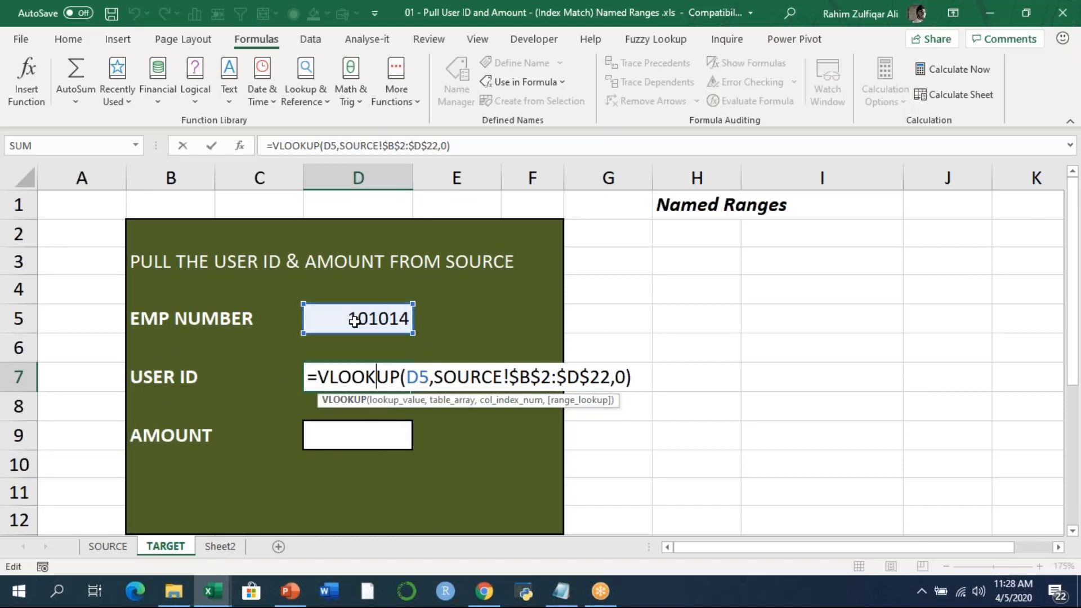
key(Right)
key(Right)
key(Right)
key(Right)
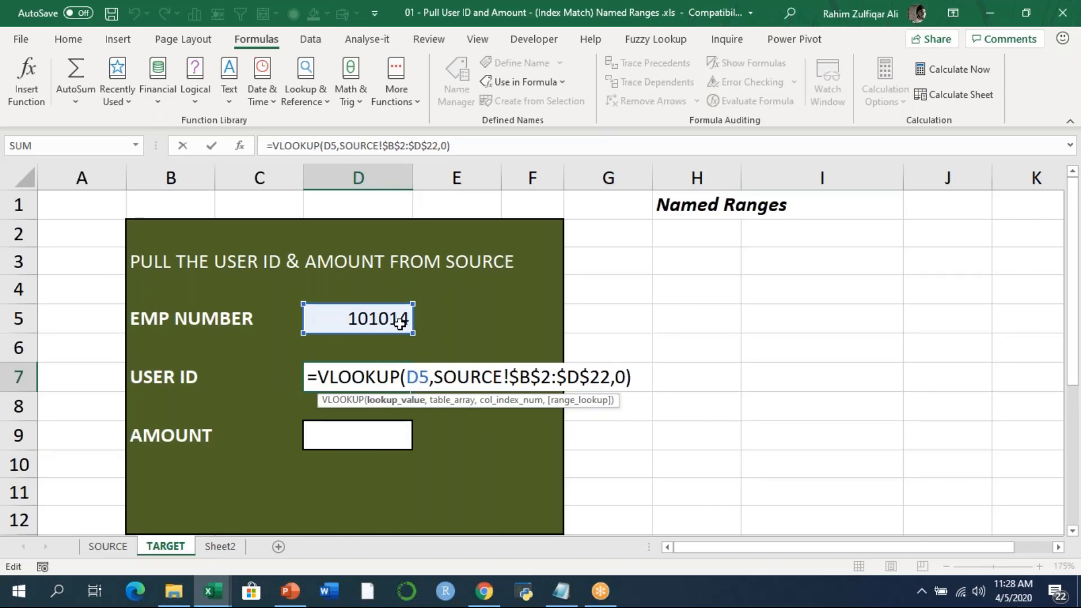
key(Return)
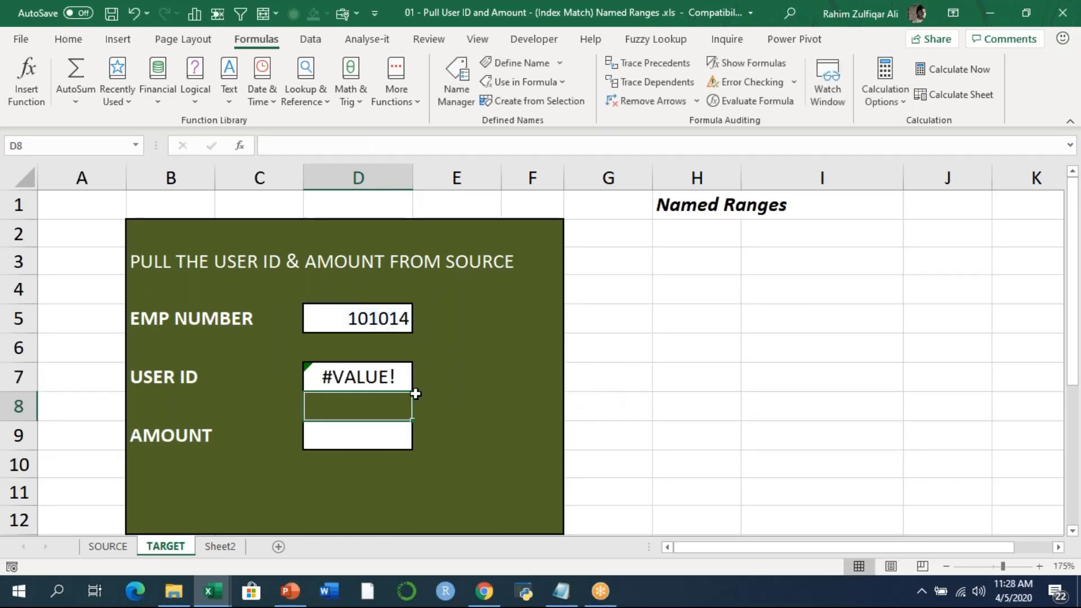
click(394, 376)
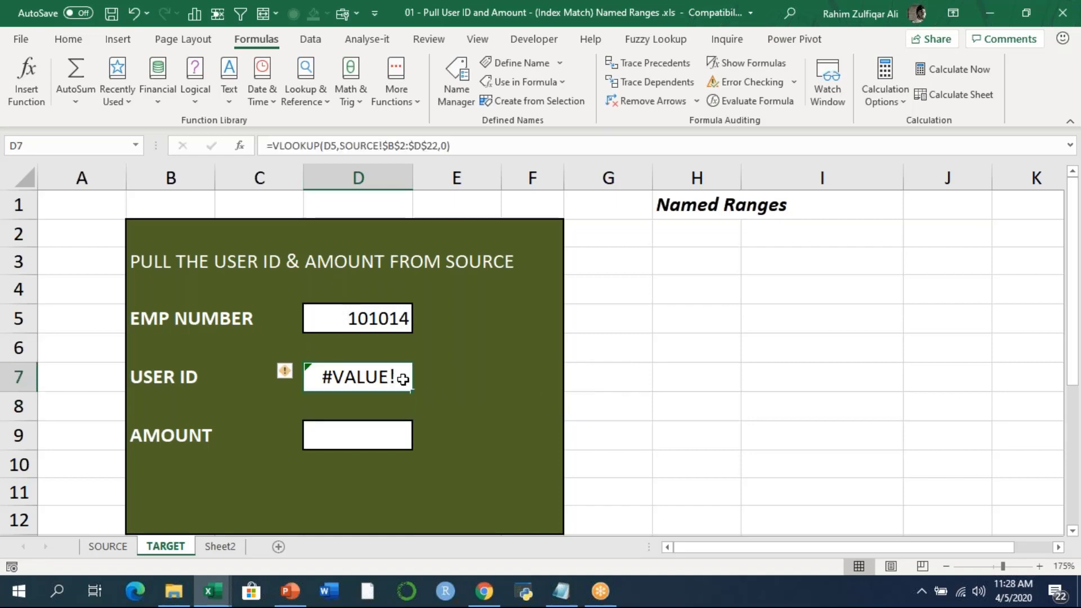
Enter the note "VLOOKUP - LEFT TO RIGHT" in cell H4.
click(668, 292)
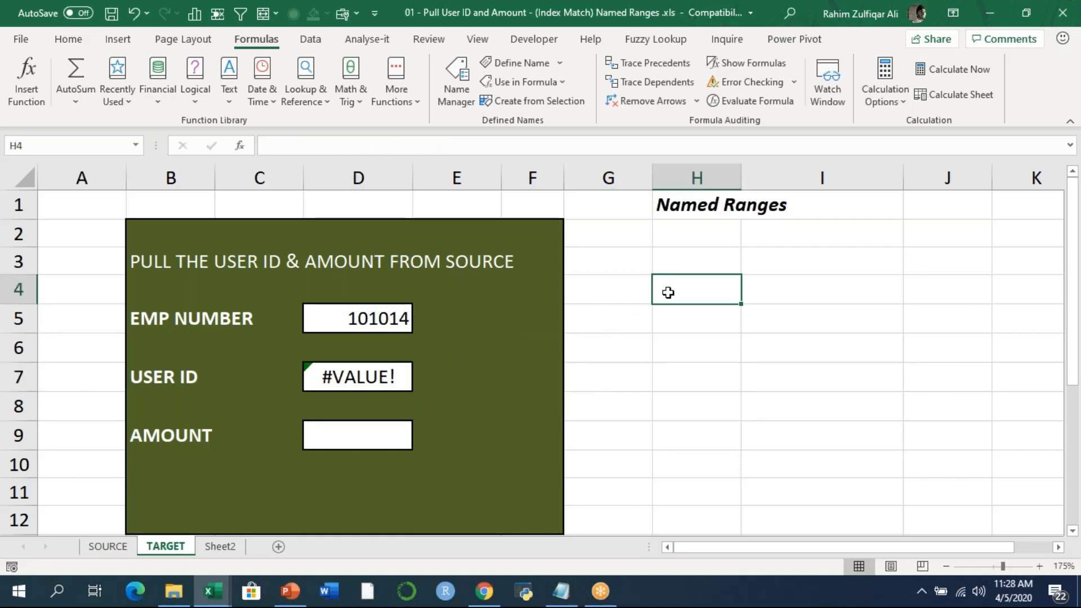
text(VLOOKUP - )
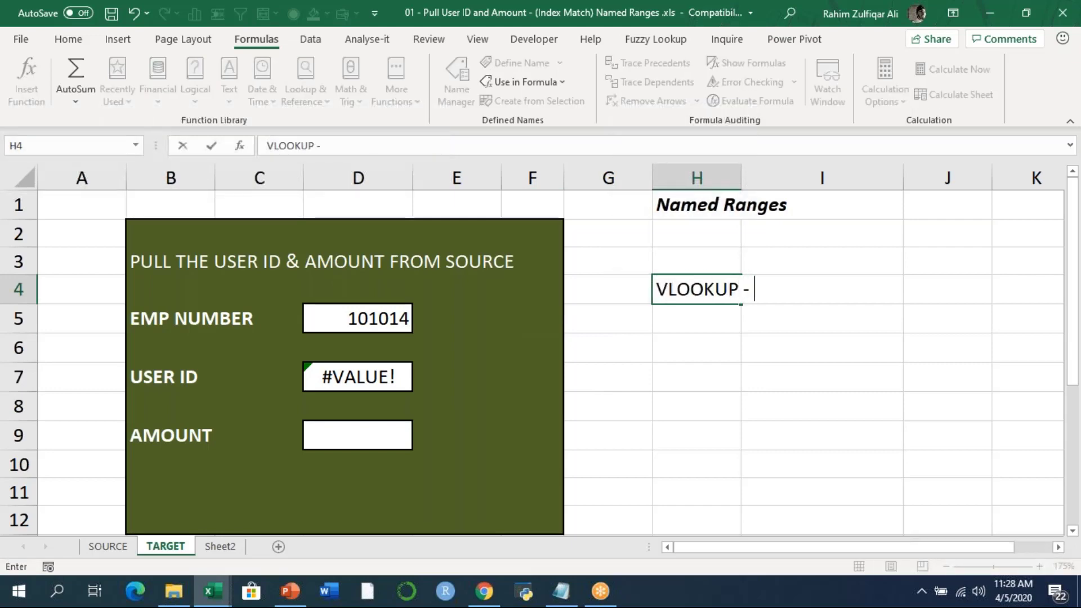
text(LEFT TO RIGHT)
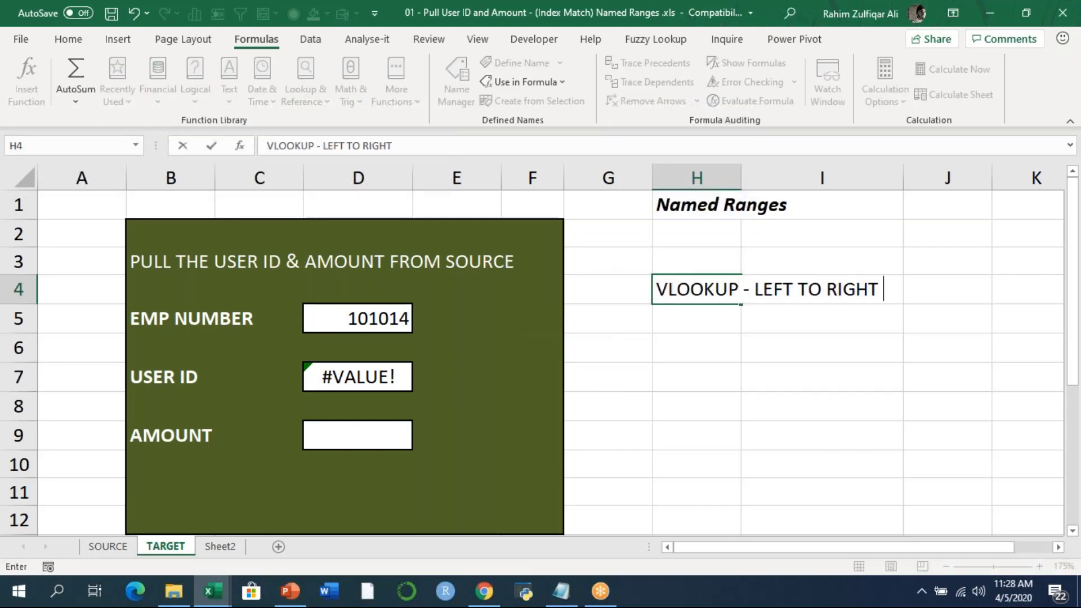
key(Return)
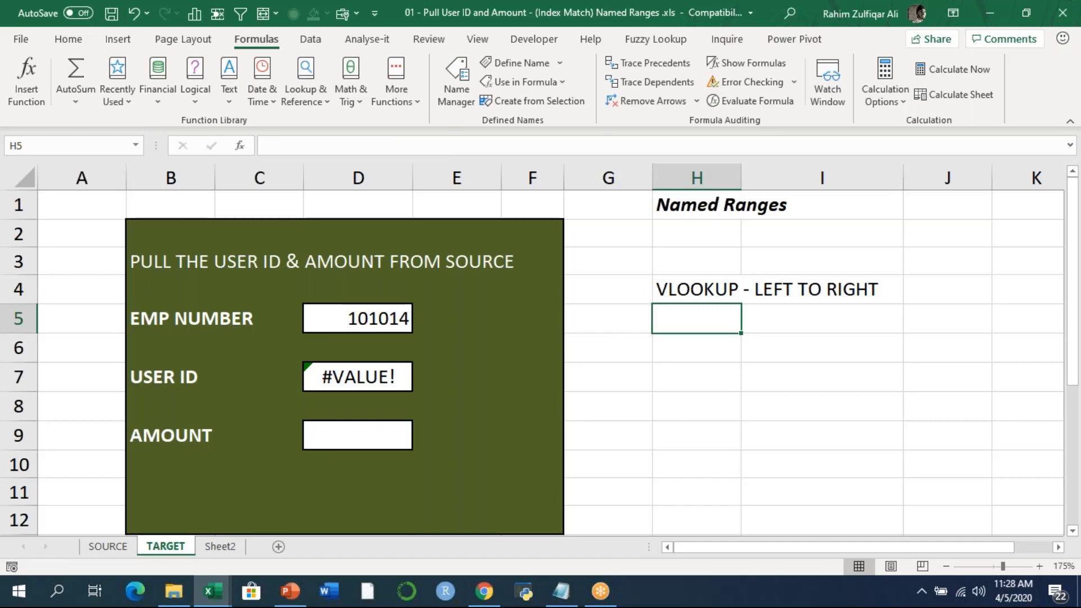
Enter the note "INDEX MATCH - RIGHT TO LEFT / LEFT TO RIGHT" in cell H5.
text(INDEX )
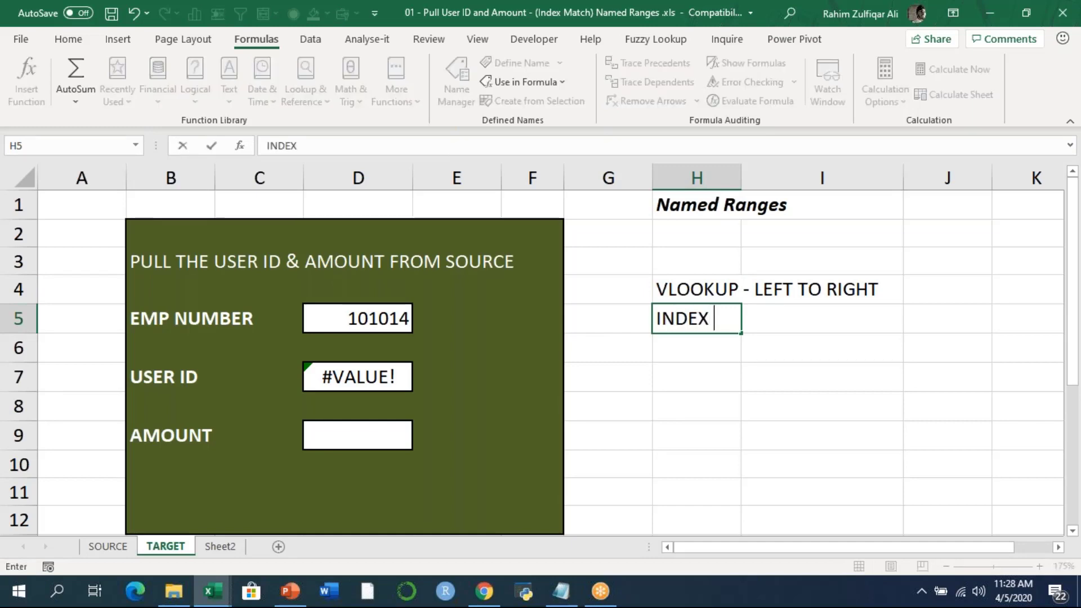
text(MATCH - )
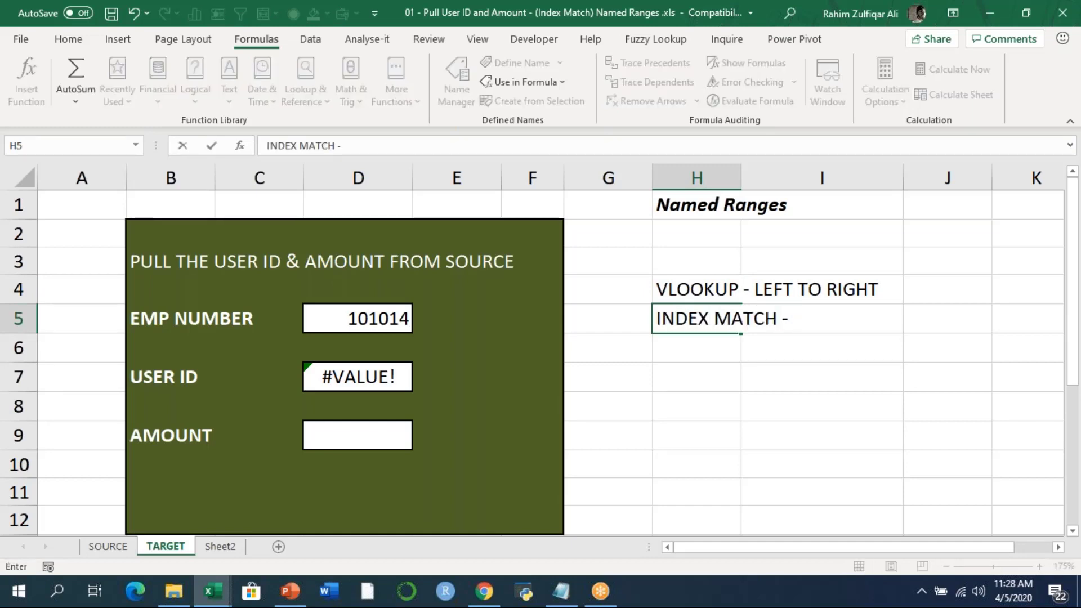
text(CN)
key(BackSpace)
key(BackSpace)
text(RIGHT TO LEFT)
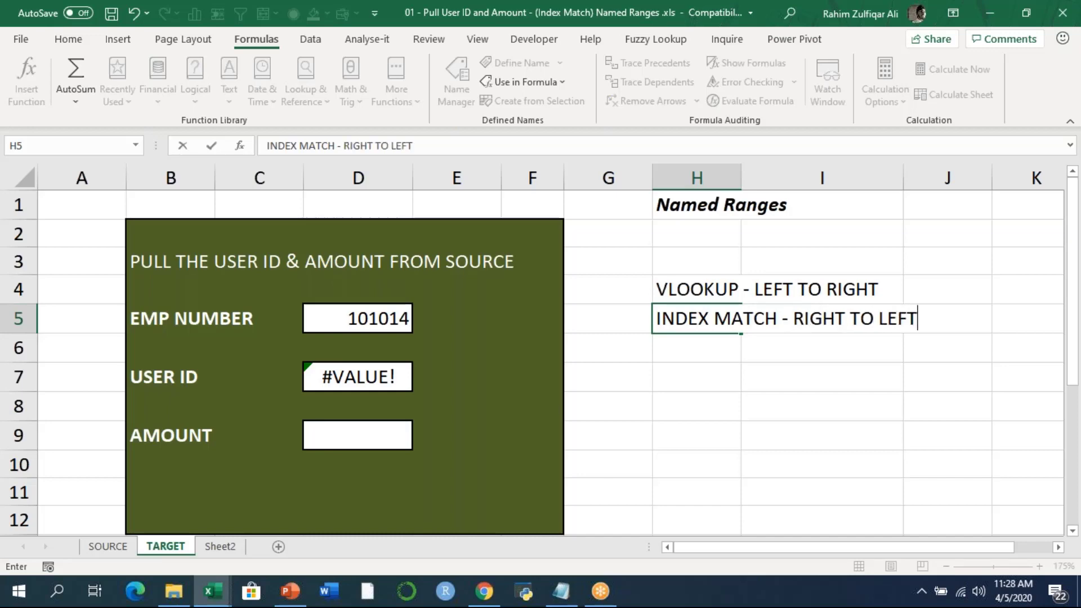
text( / LEFT TO )
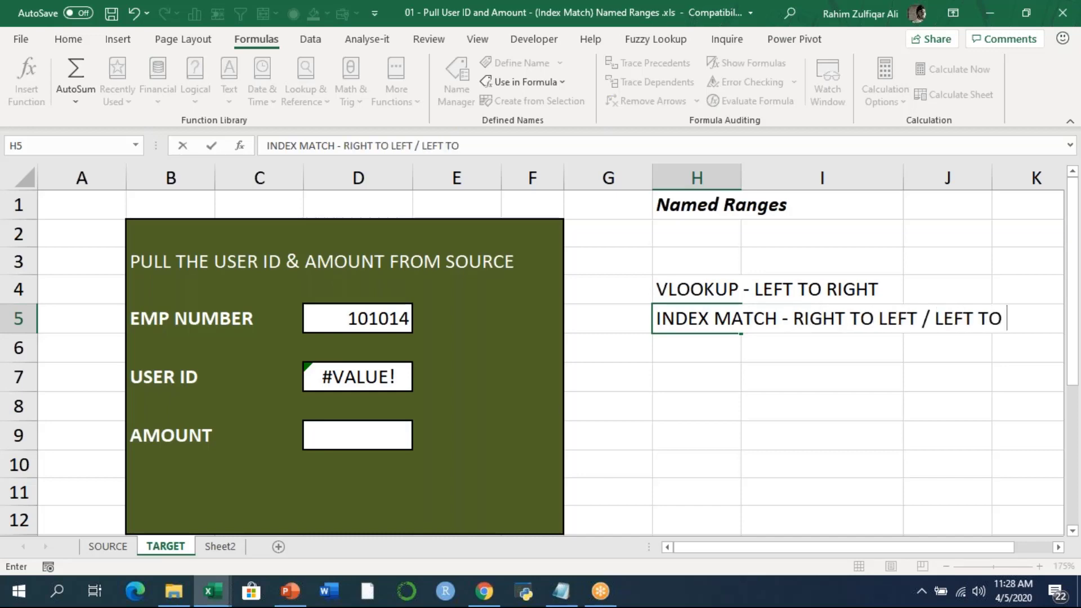
text(RIGHT)
key(Return)
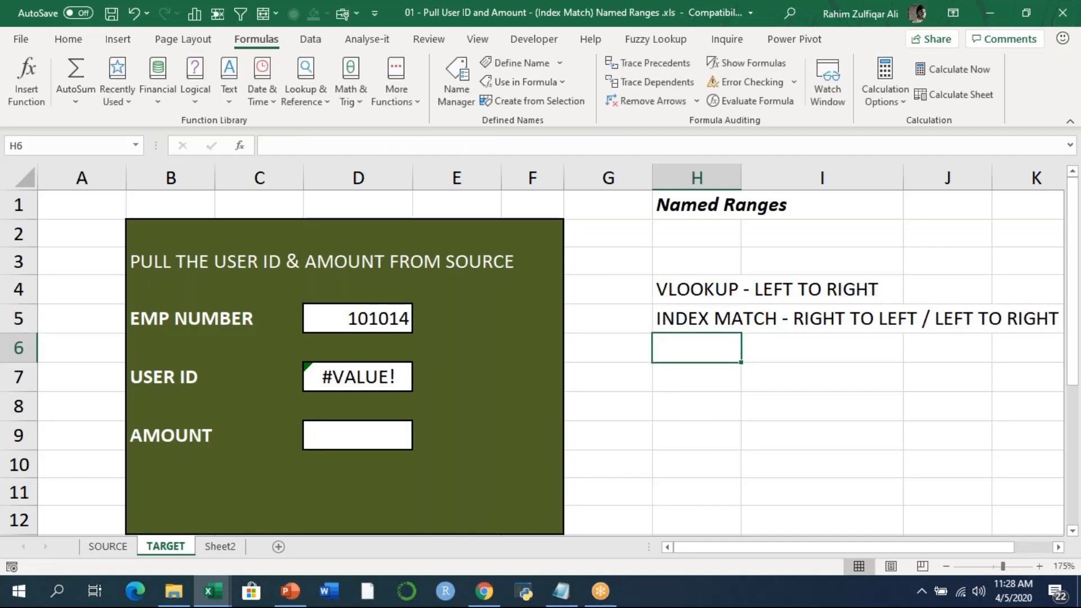
Clear the VLOOKUP formula from the USER ID cell D7.
click(381, 372)
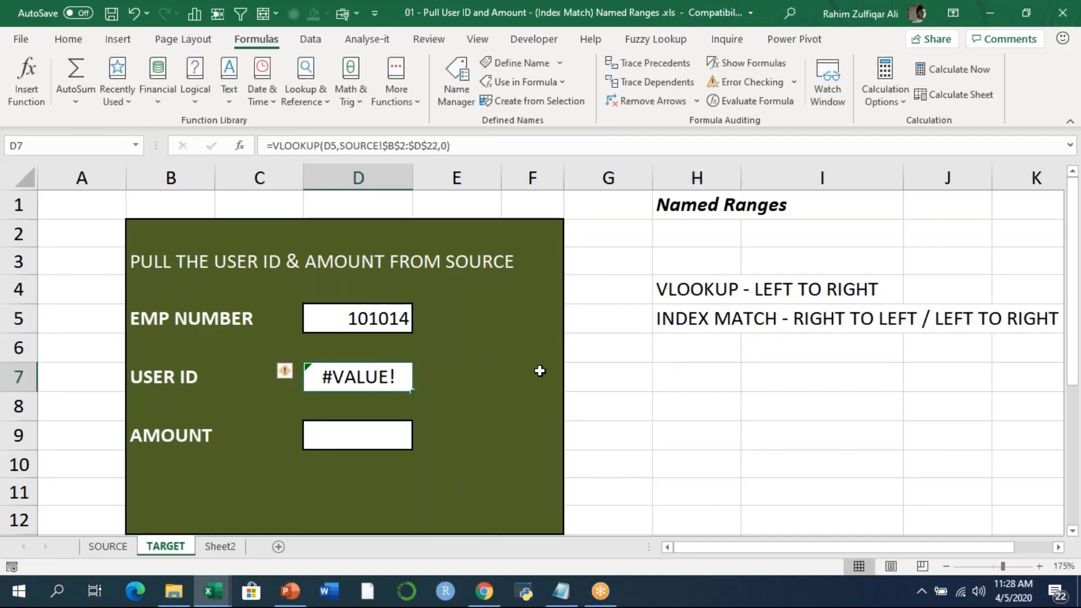
key(Delete)
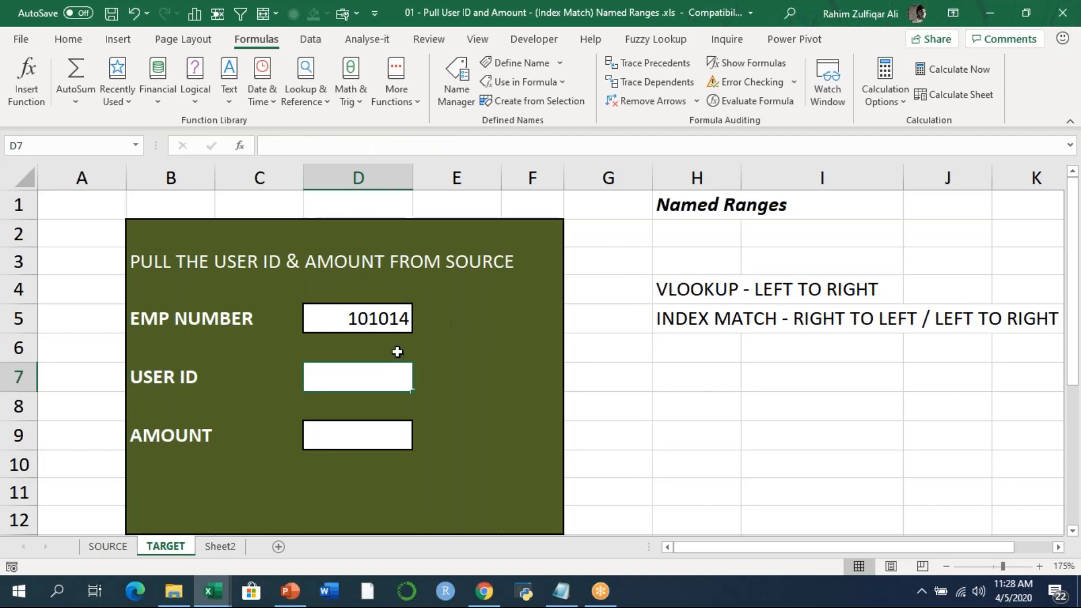
Copy the employee number in cell C7 of the SOURCE sheet to cell F4.
click(107, 546)
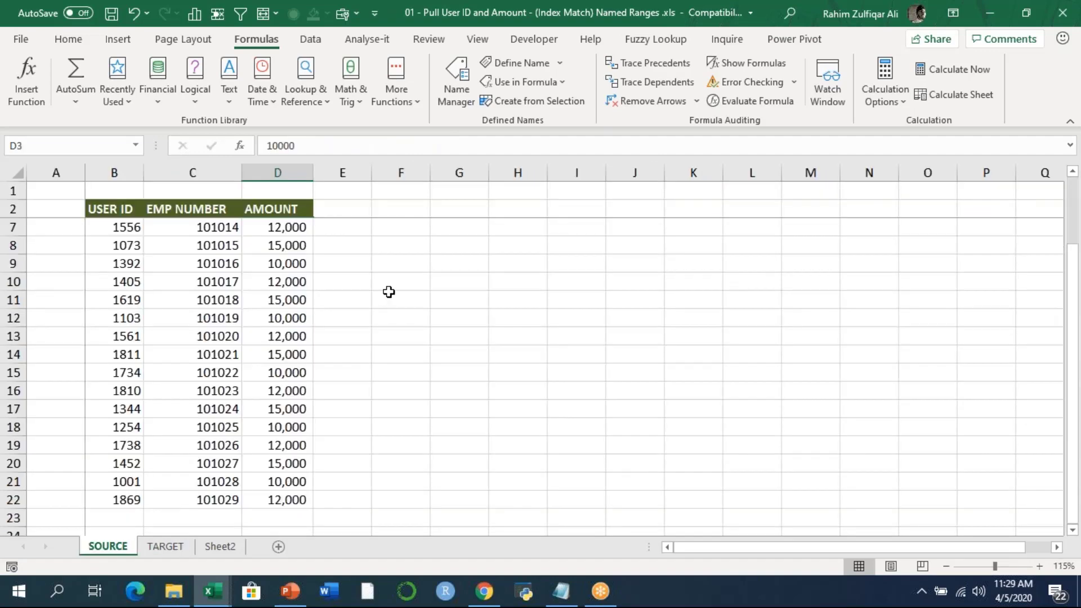
scroll(389, 291, up, 3)
scroll(507, 299, up, 2)
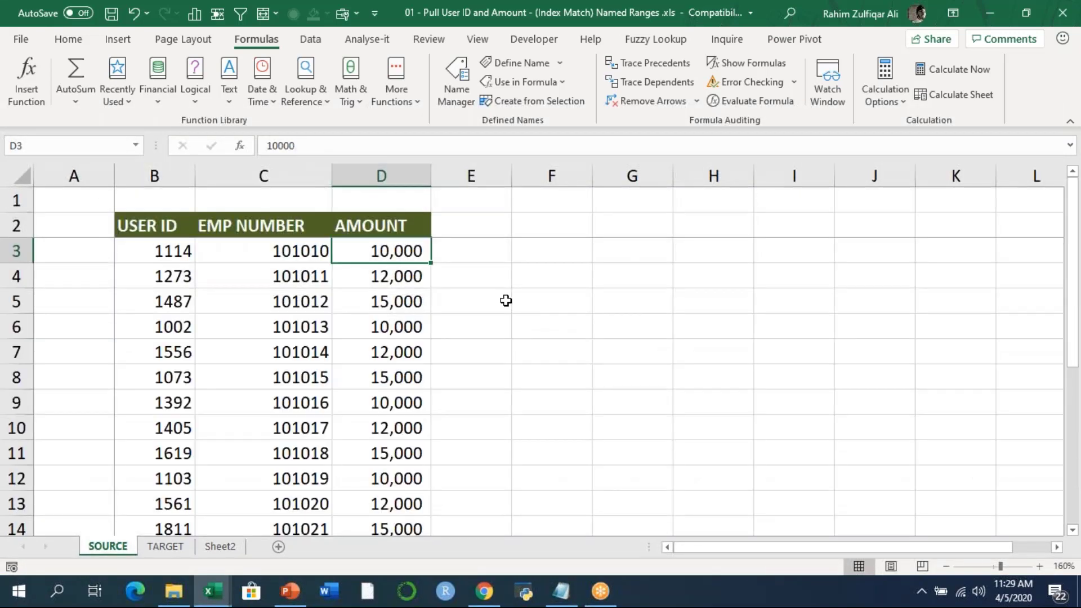
click(507, 300)
click(292, 355)
key(ctrl+c)
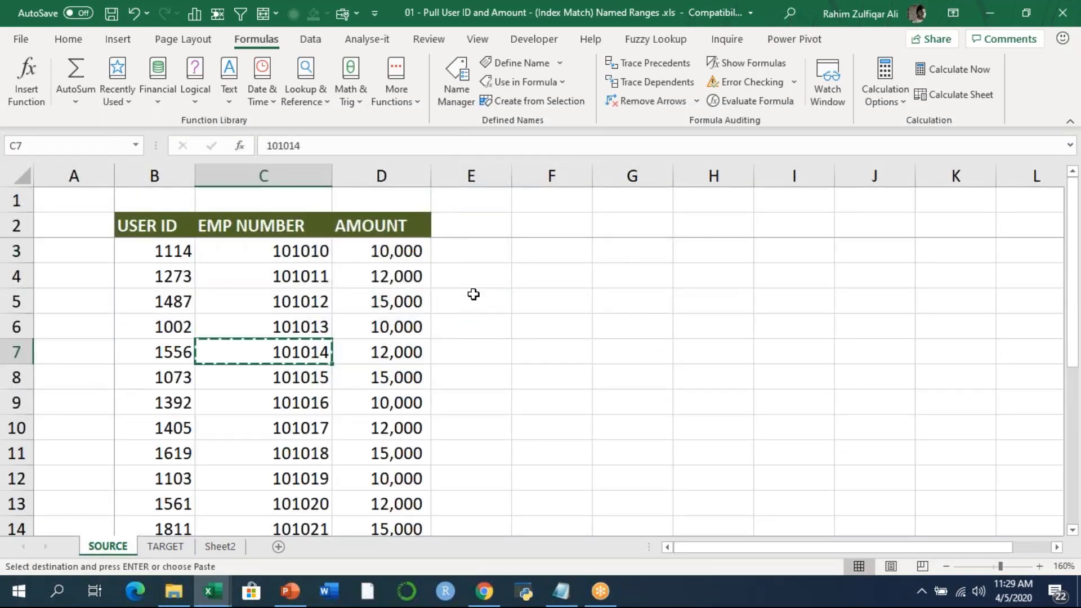
click(543, 278)
key(Return)
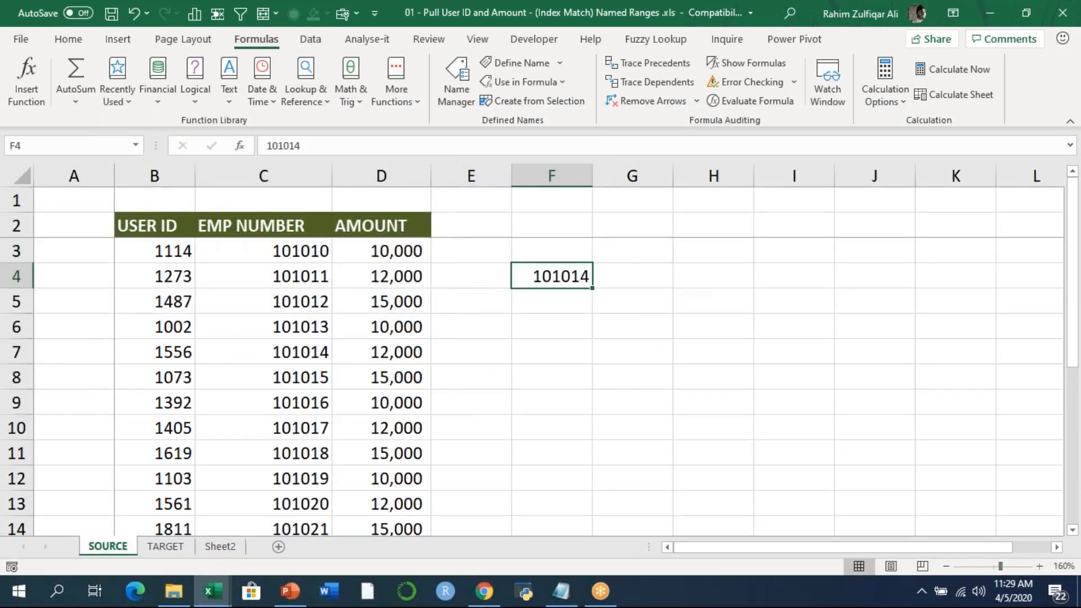
Enter =MATCH(F4,C2:C22,0) in cell G4 to find the employee number's position in the EMP NUMBER column.
click(626, 282)
text(=MAT)
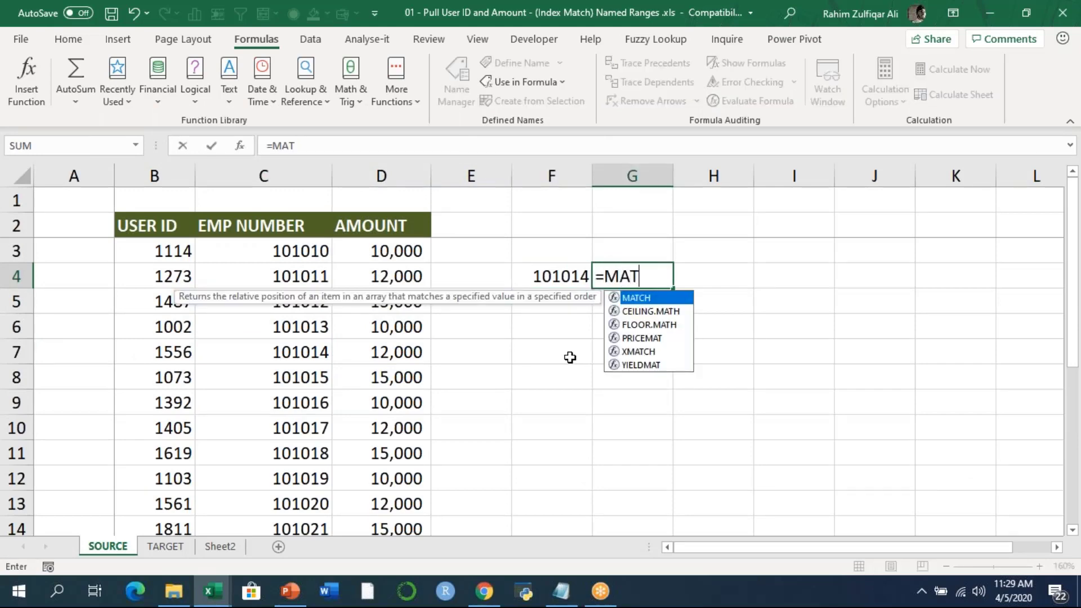
key(Tab)
key(Left)
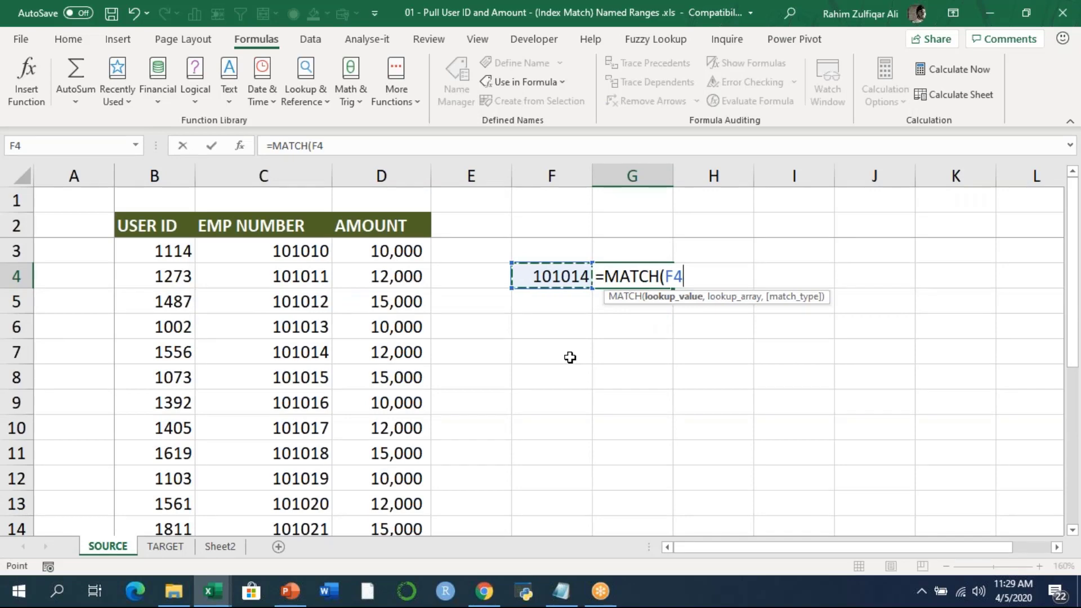
text(,)
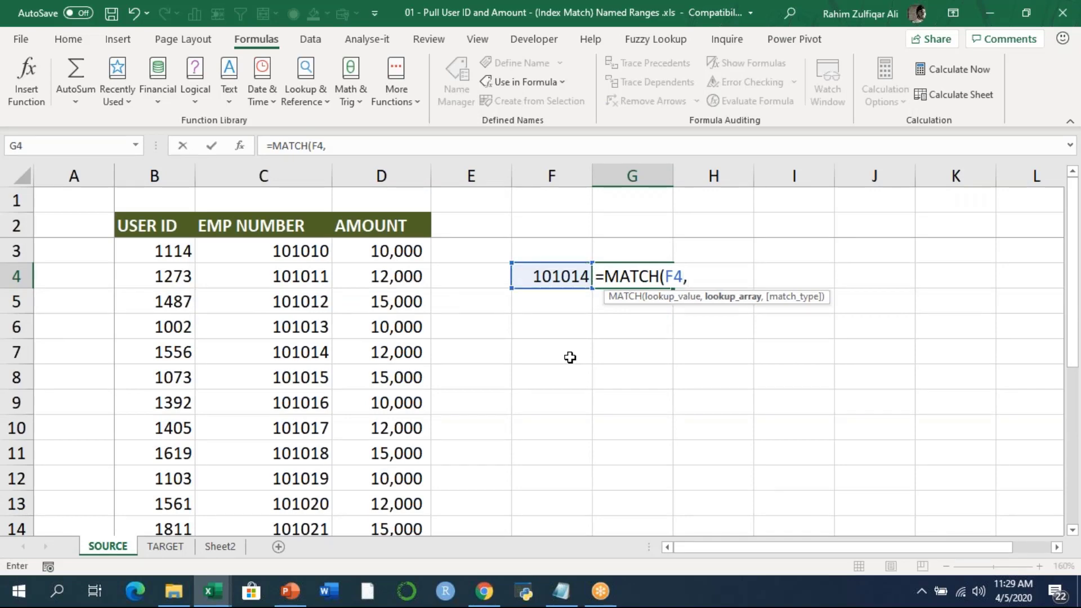
click(276, 224)
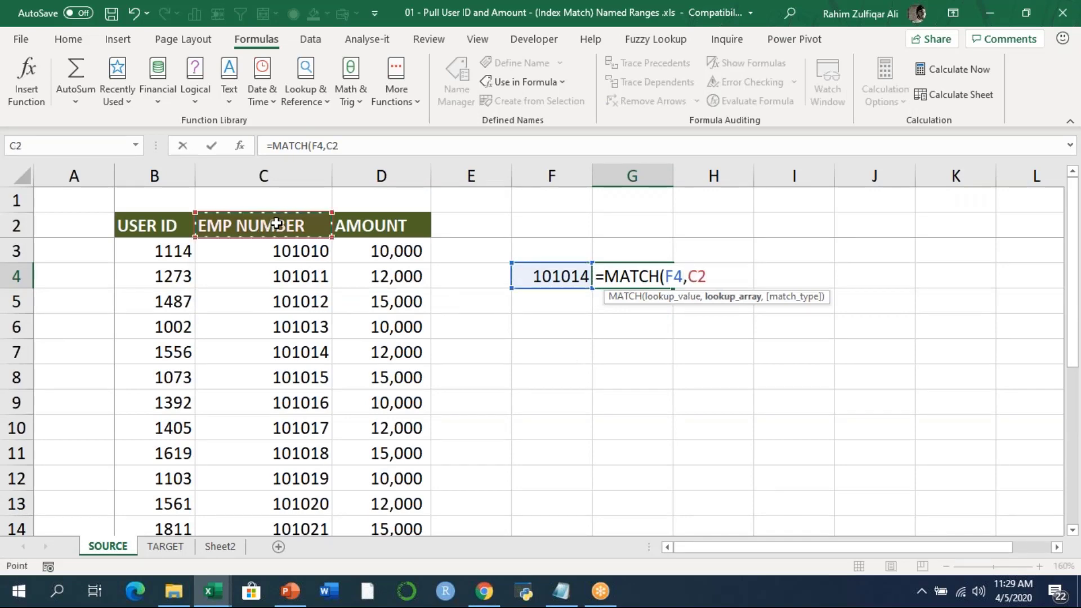
key(ctrl+shift+Down)
scroll(414, 299, up, 4)
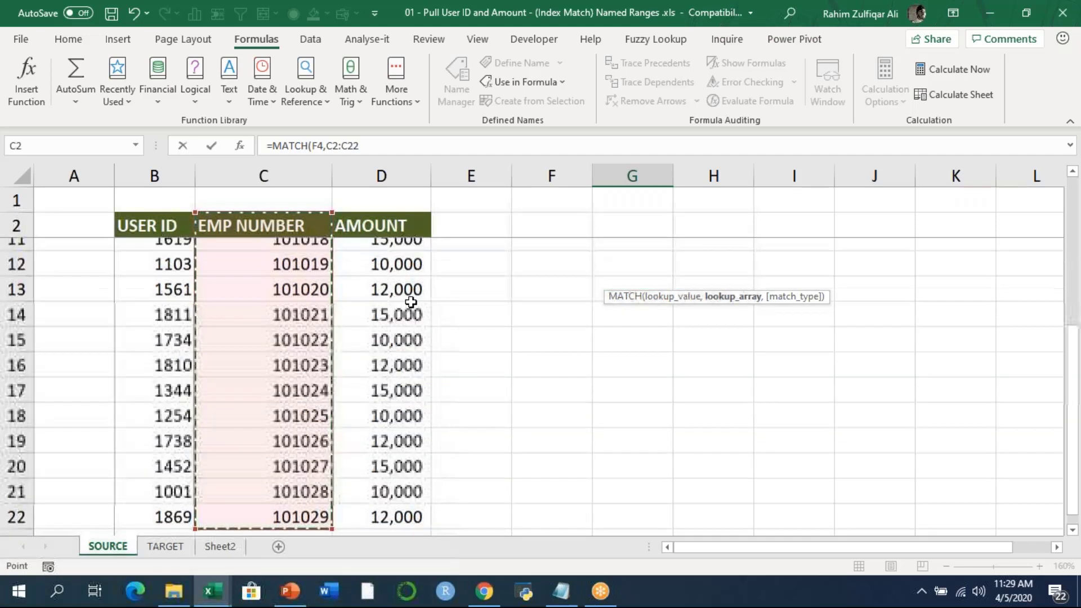
text(,)
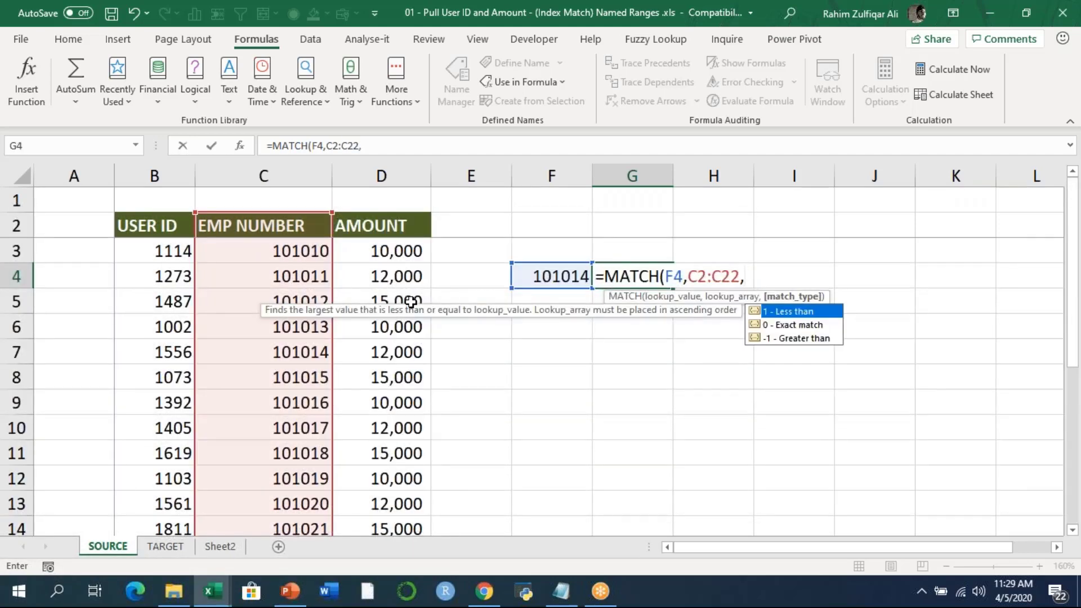
key(Down)
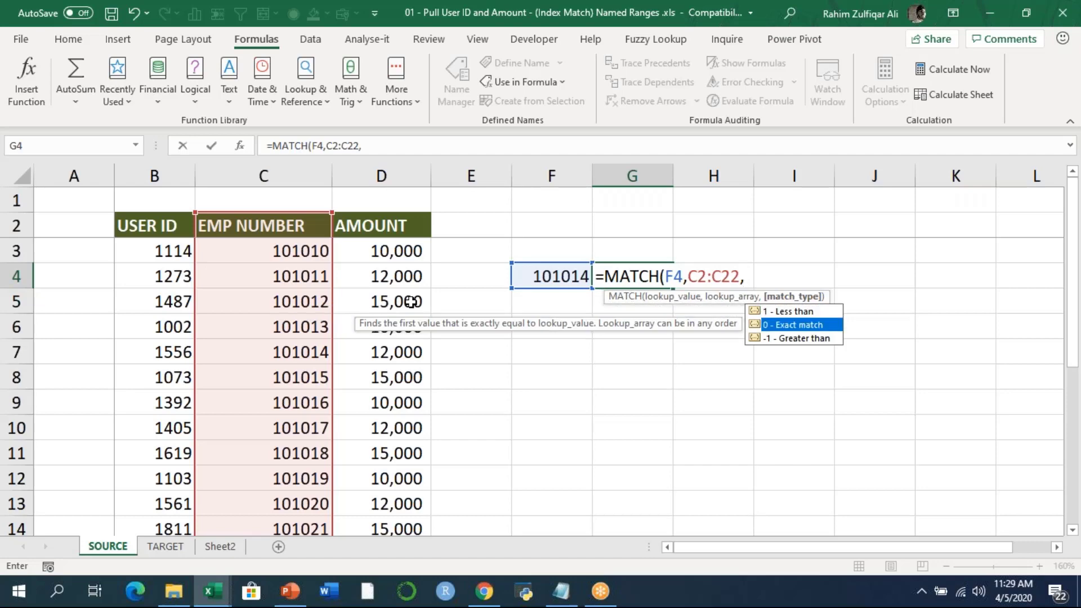
text(0))
key(Return)
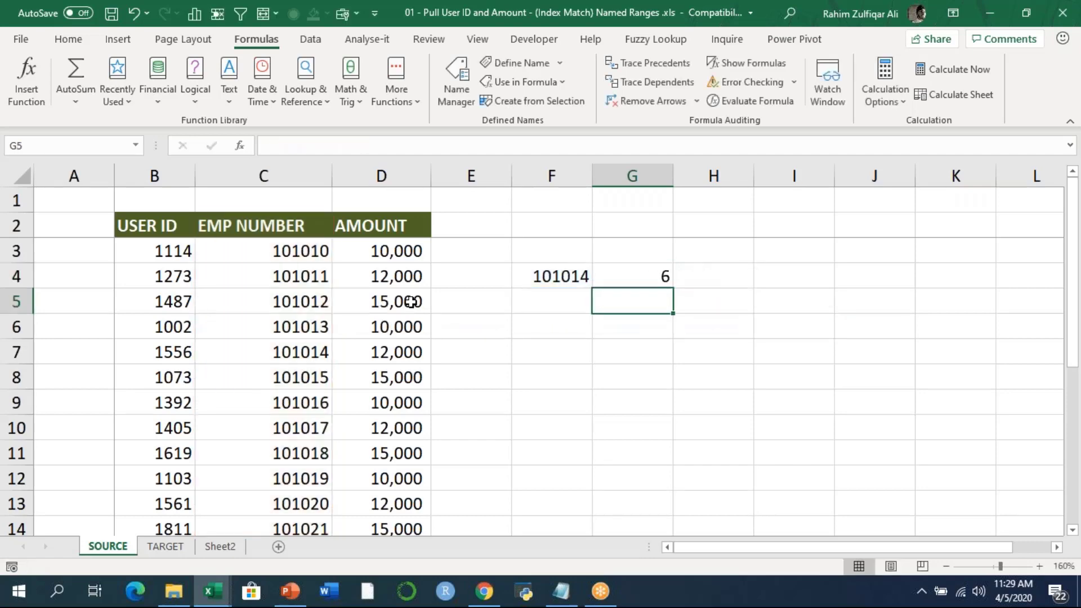
Change the lookup array of the MATCH formula in G4 to C3:C22 so the header row is excluded.
key(Up)
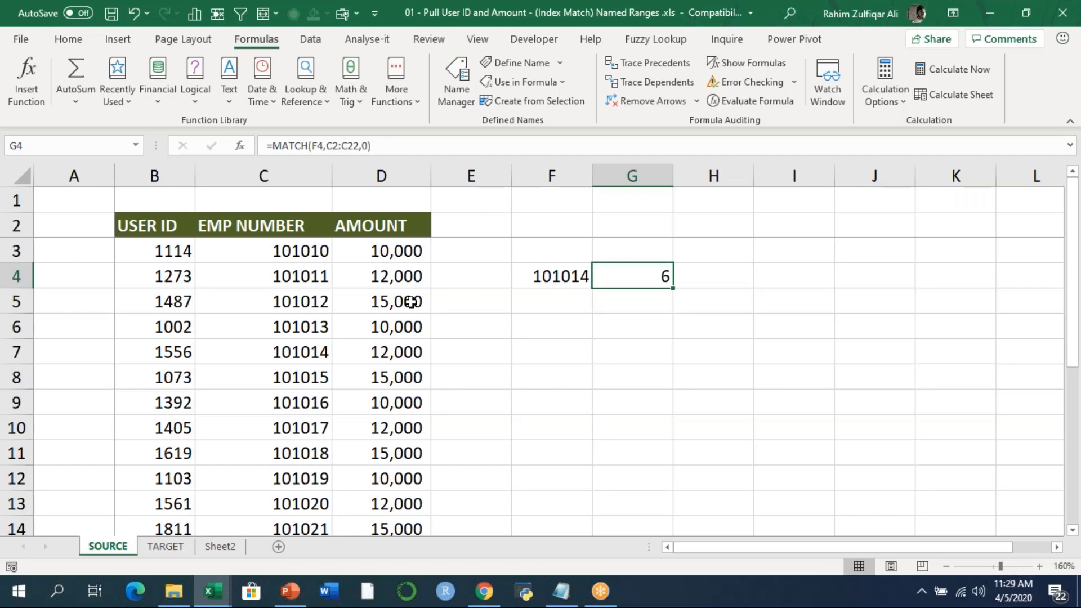
key(F2)
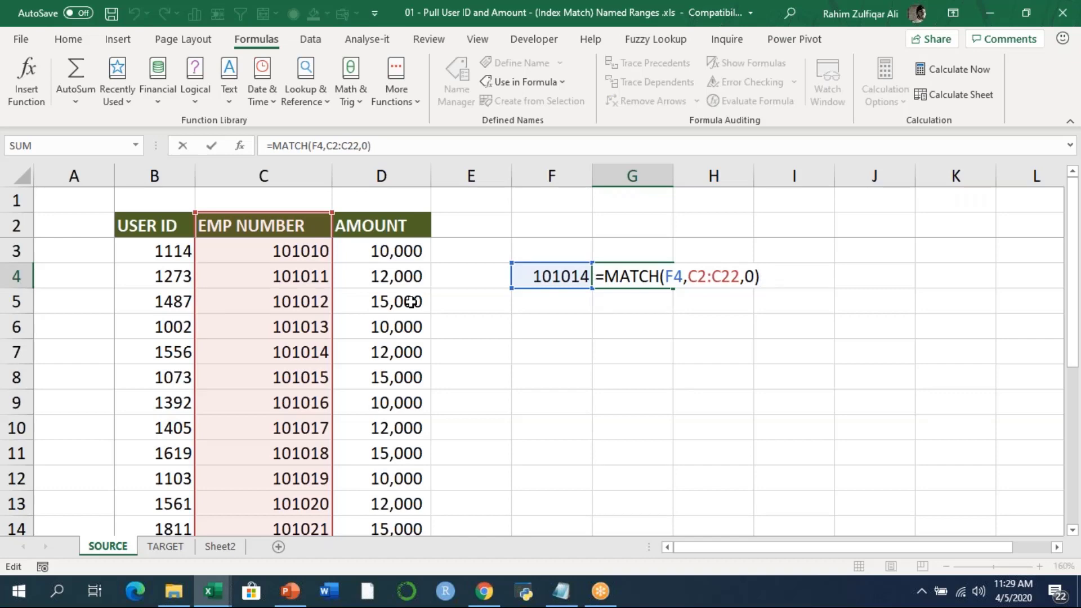
key(Return)
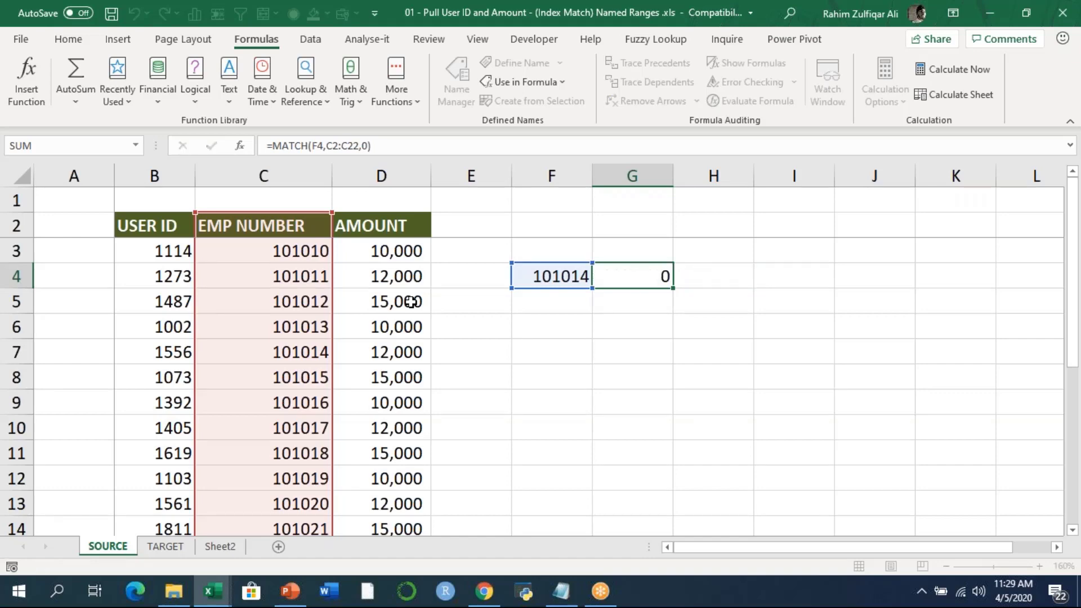
click(249, 344)
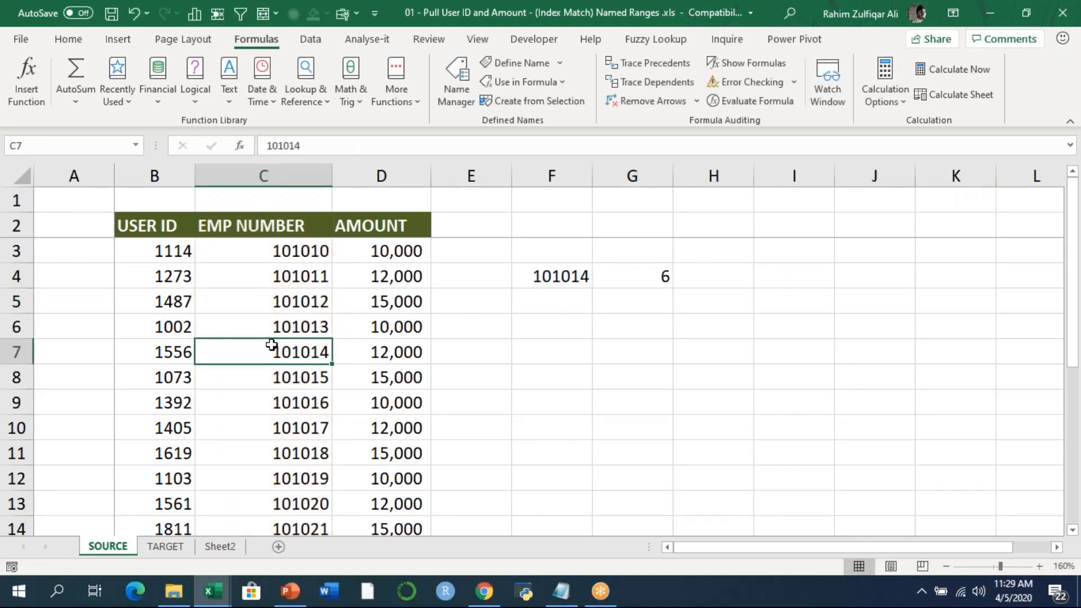
click(276, 227)
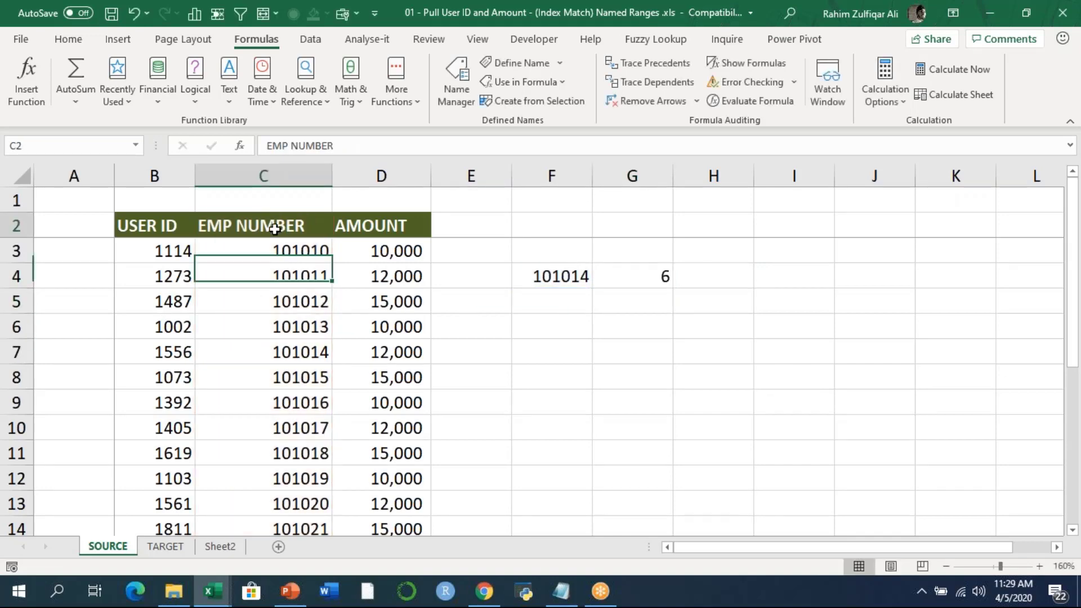
double_click(611, 277)
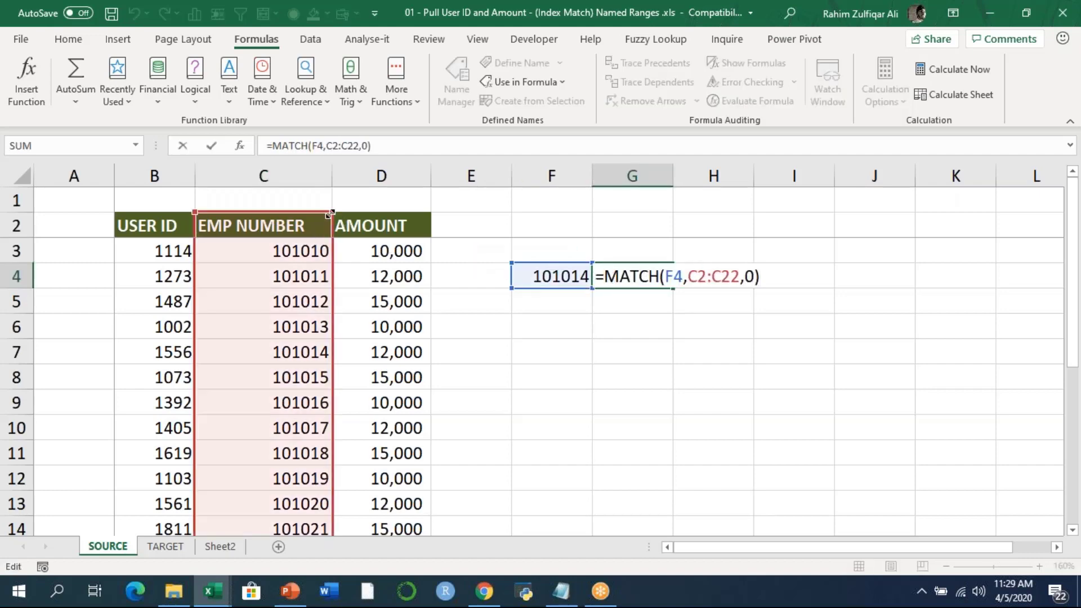
drag(332, 214, 341, 239)
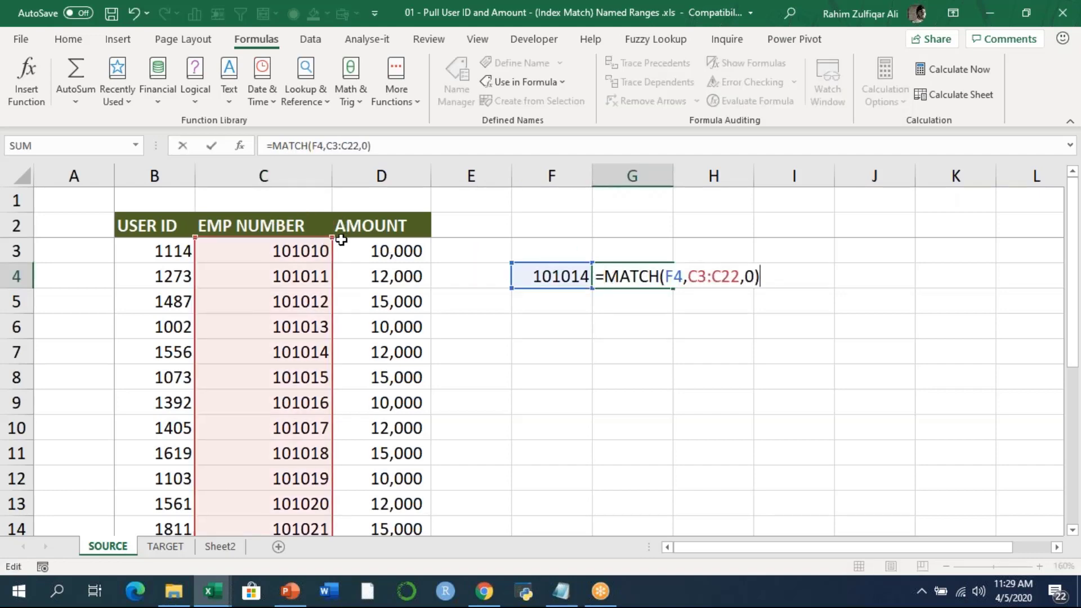
key(Return)
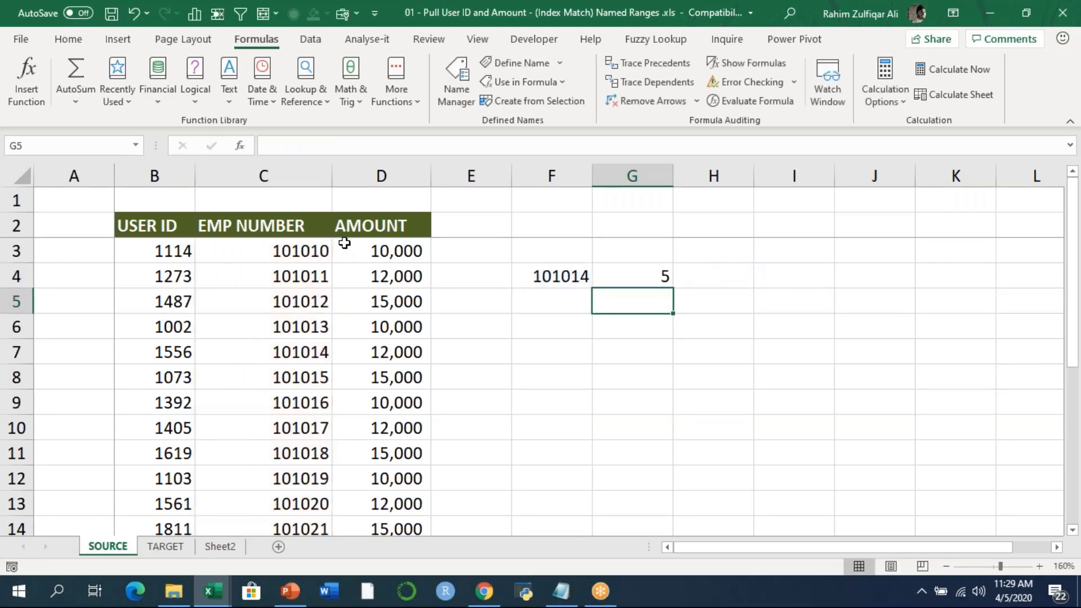
Fill the MATCH result cell G4 and the matching employee number cell C7 with yellow.
key(Up)
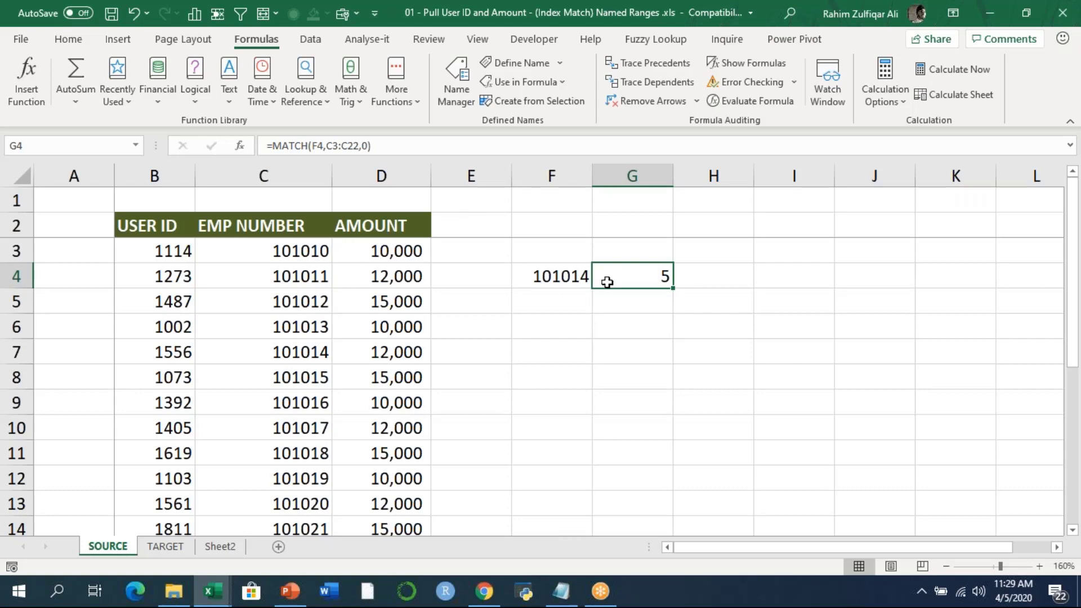
click(68, 39)
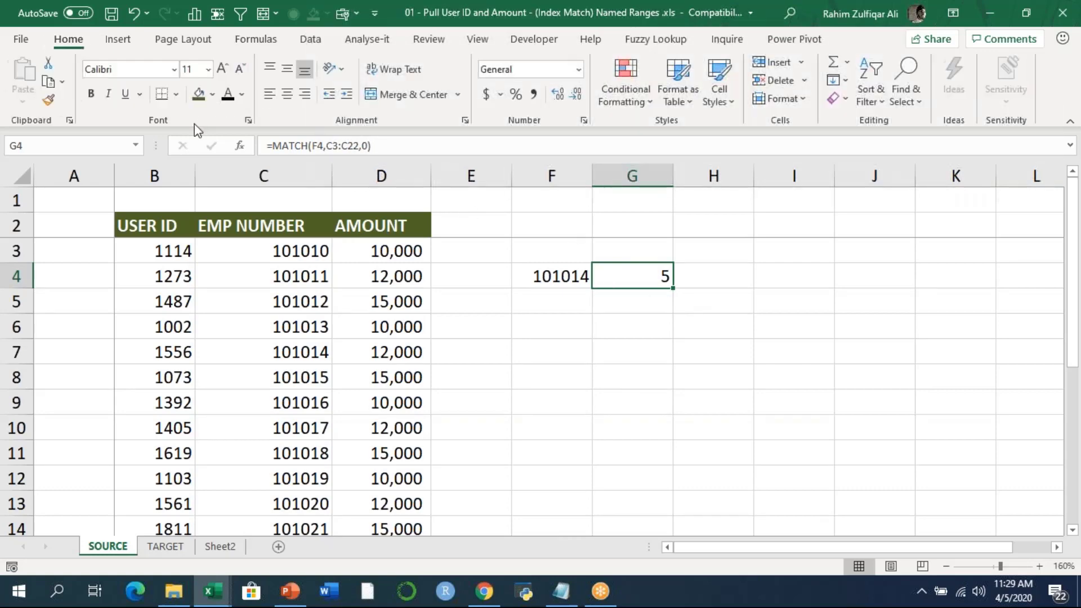
click(211, 99)
click(239, 242)
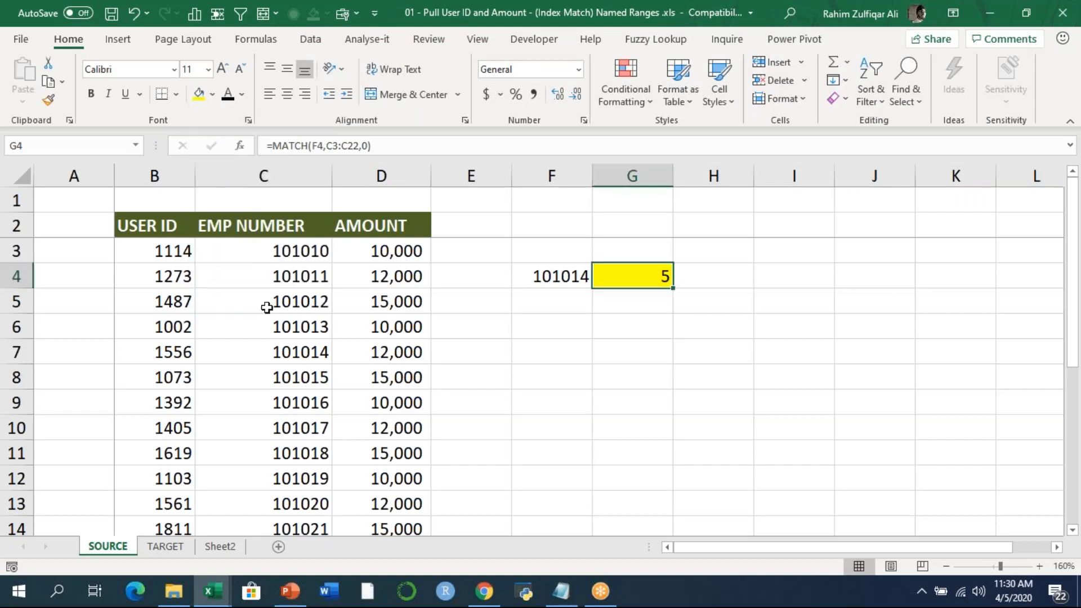
click(296, 344)
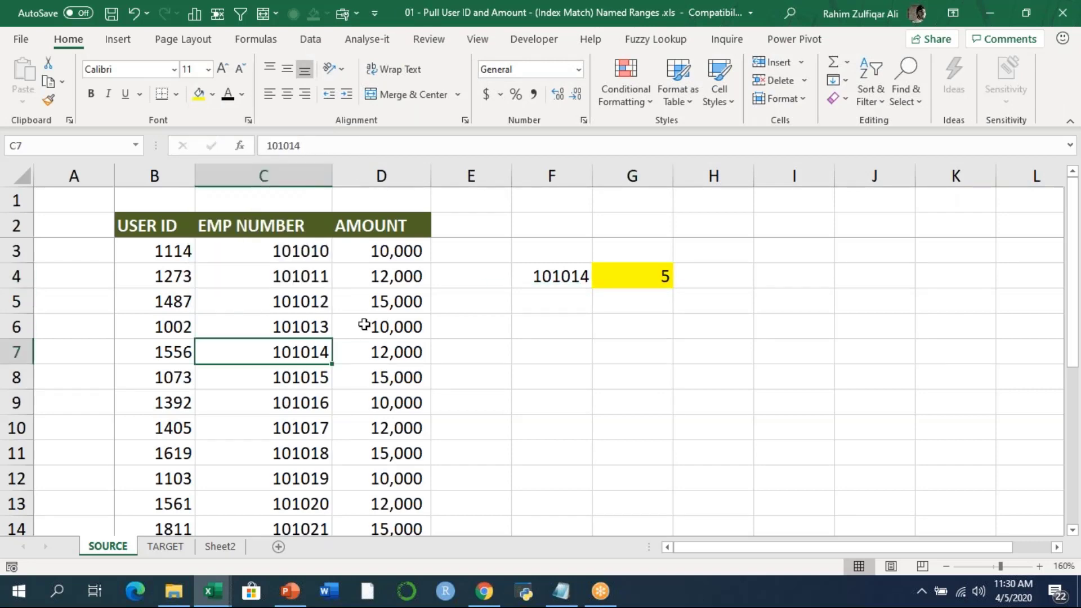
click(200, 95)
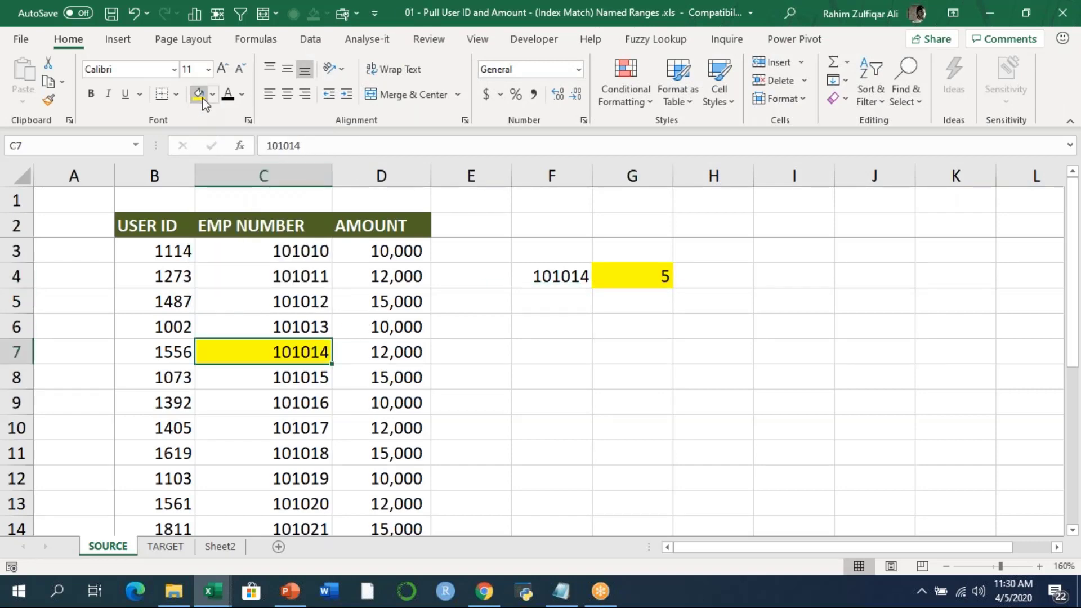
click(478, 334)
Fill the corresponding USER ID cell B7 with light orange.
click(181, 351)
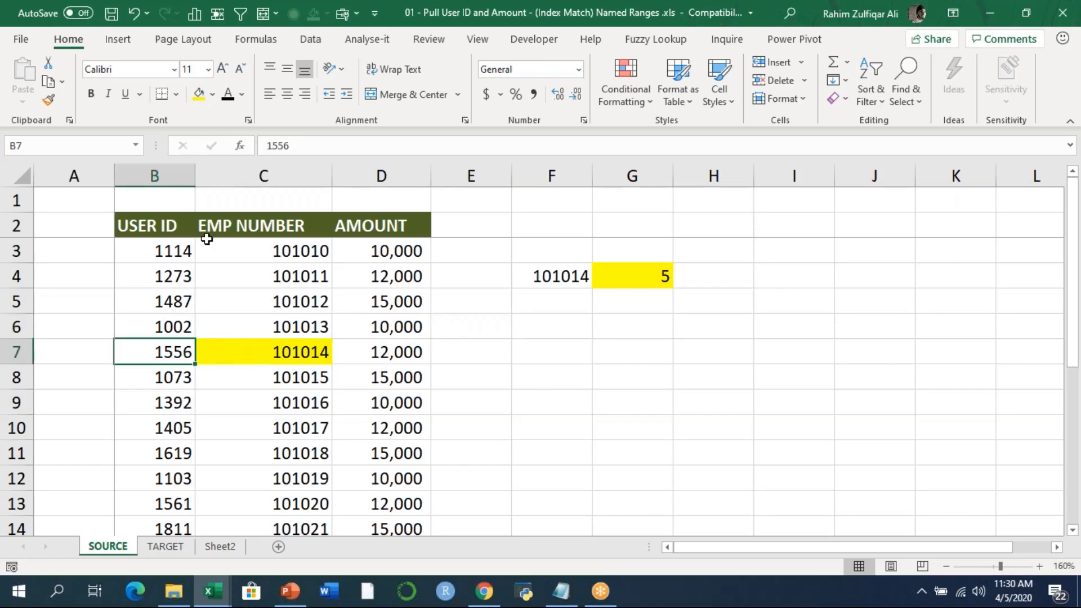
click(212, 94)
click(317, 175)
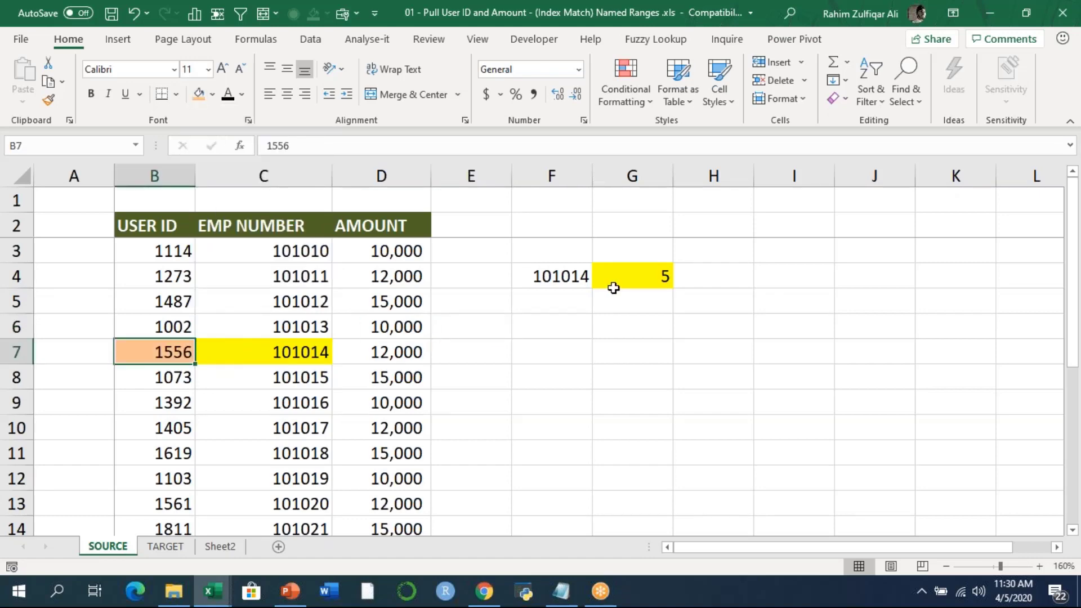
Start an INDEX formula in cell G5 with the absolute USER ID range $B$2:$B$22 as its array.
click(613, 285)
click(613, 304)
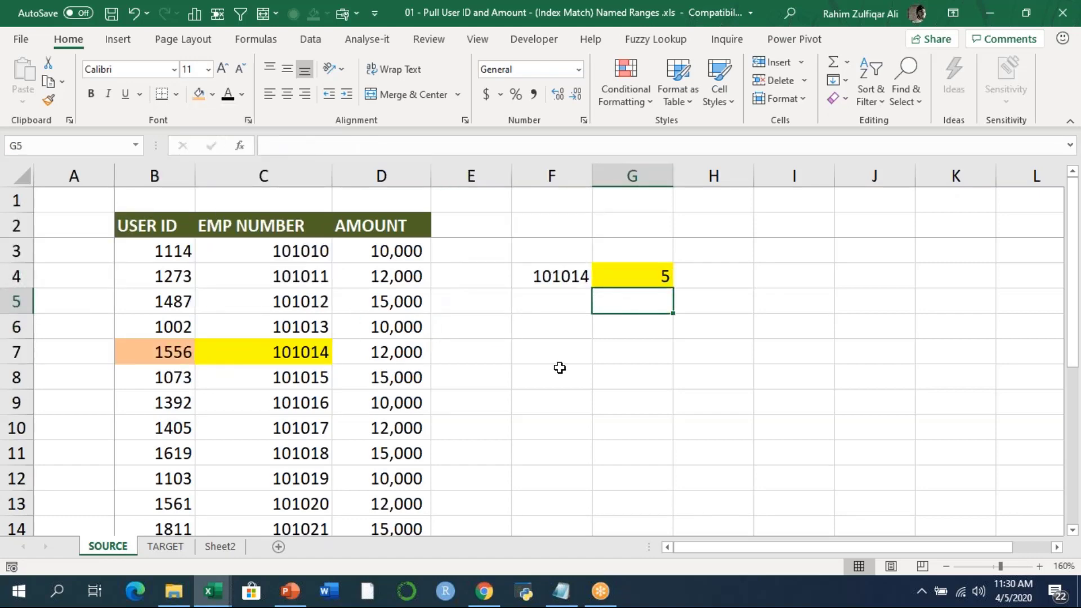
text(=INDEX()
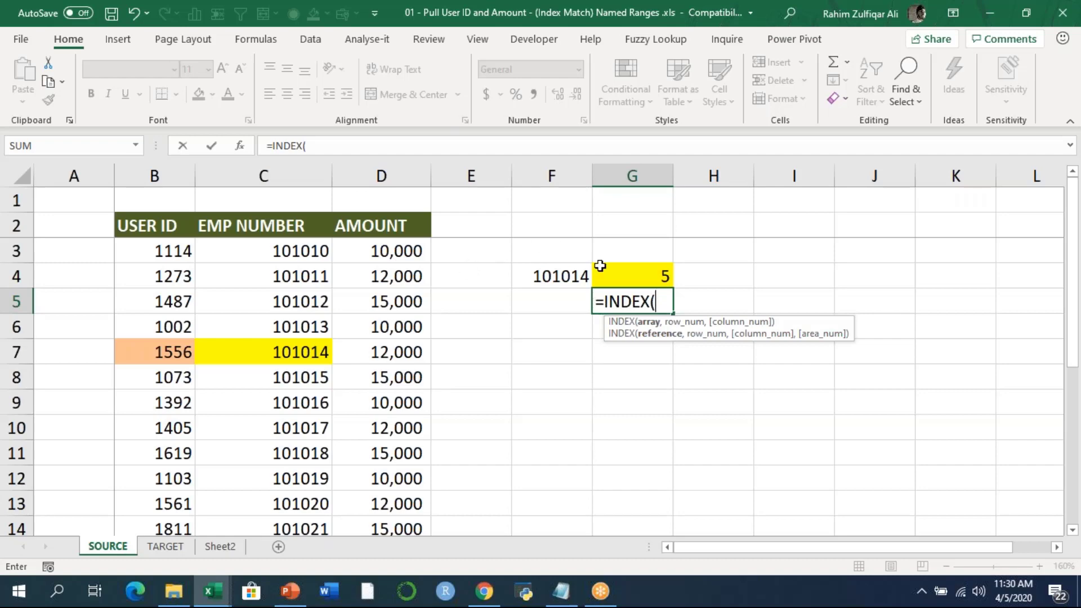
click(183, 220)
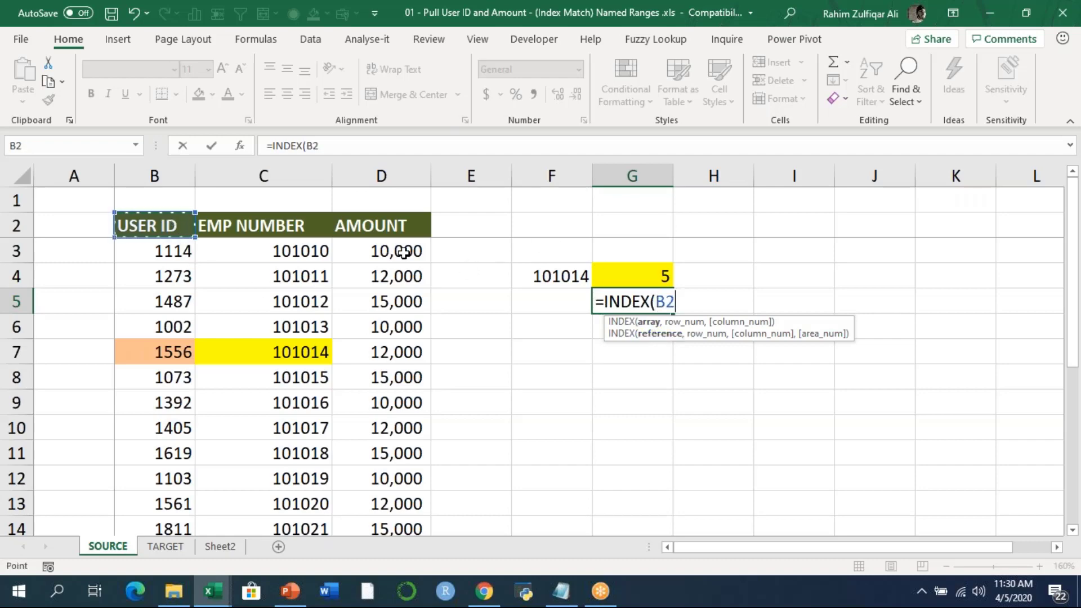
key(ctrl+shift+Down)
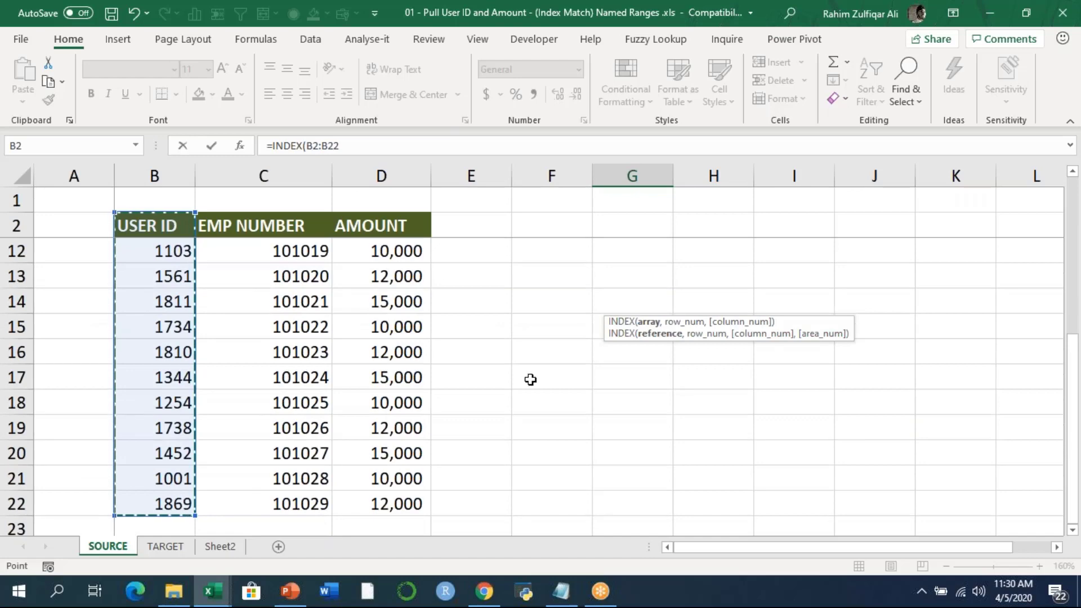
scroll(530, 379, up, 3)
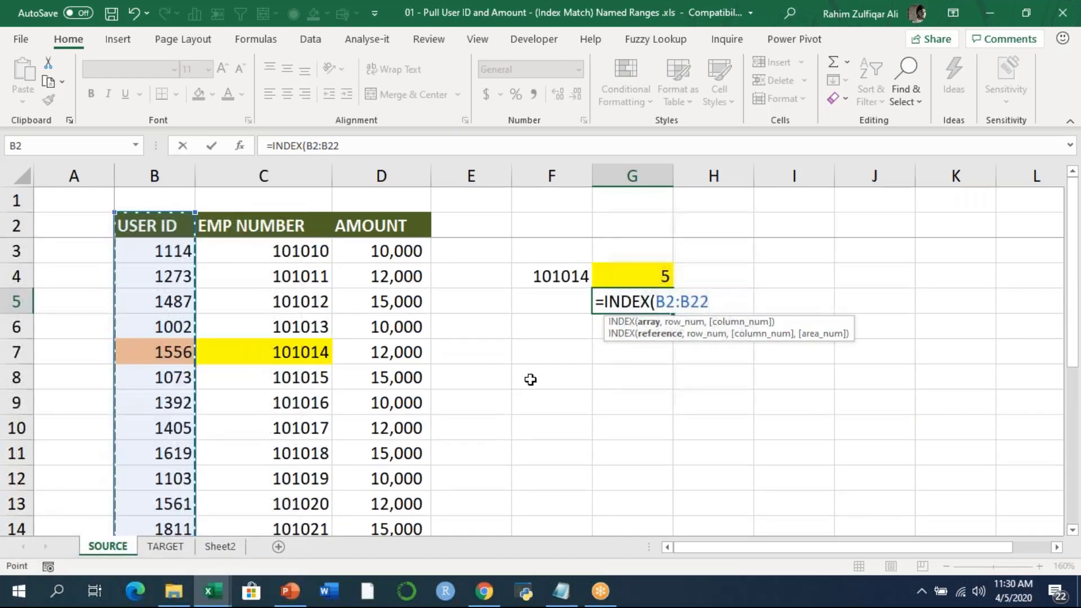
key(F4)
text(,)
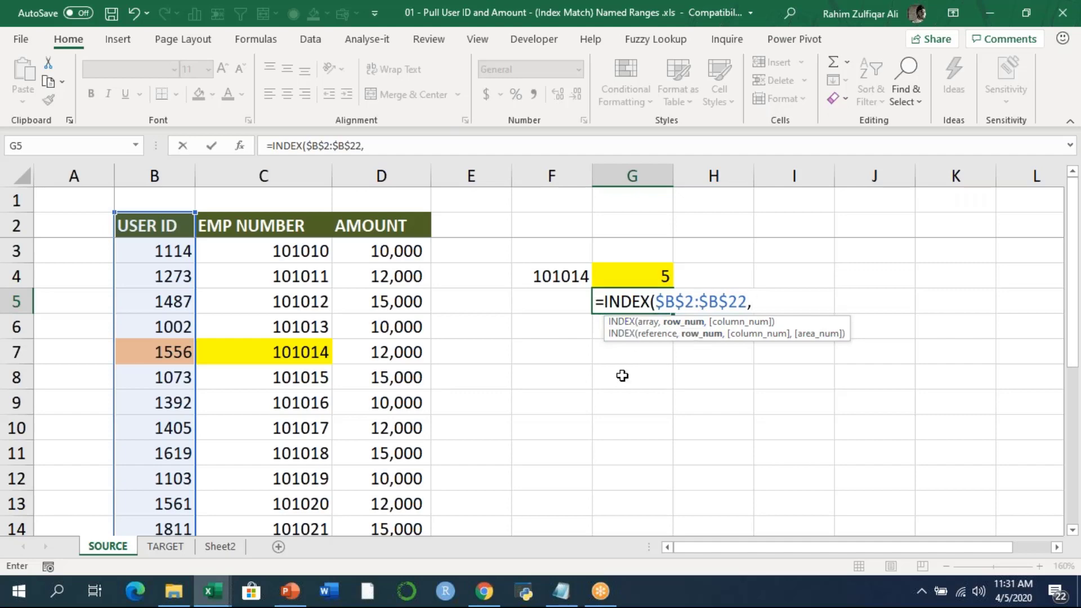
Complete the INDEX formula in G5 with MATCH(F4,$C$2:$C$22,0) as the row number.
text(MATCH()
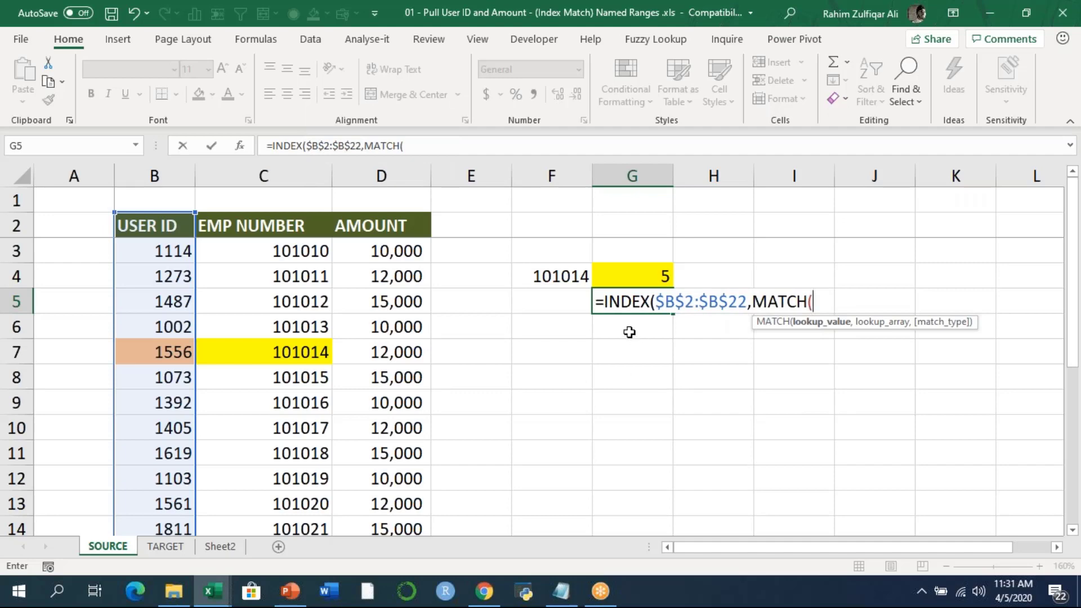
click(551, 273)
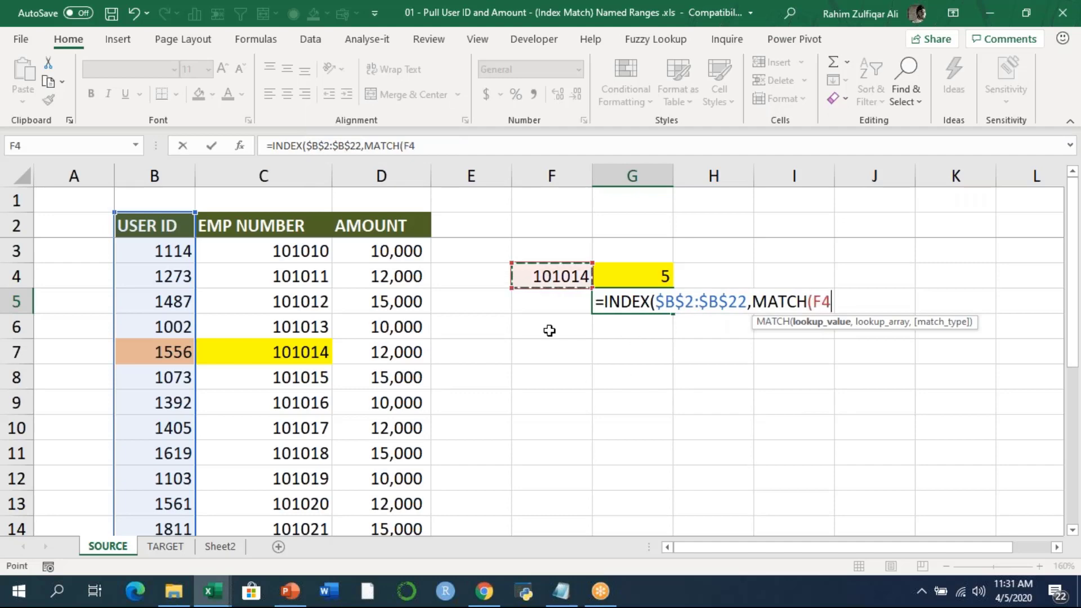
text(,)
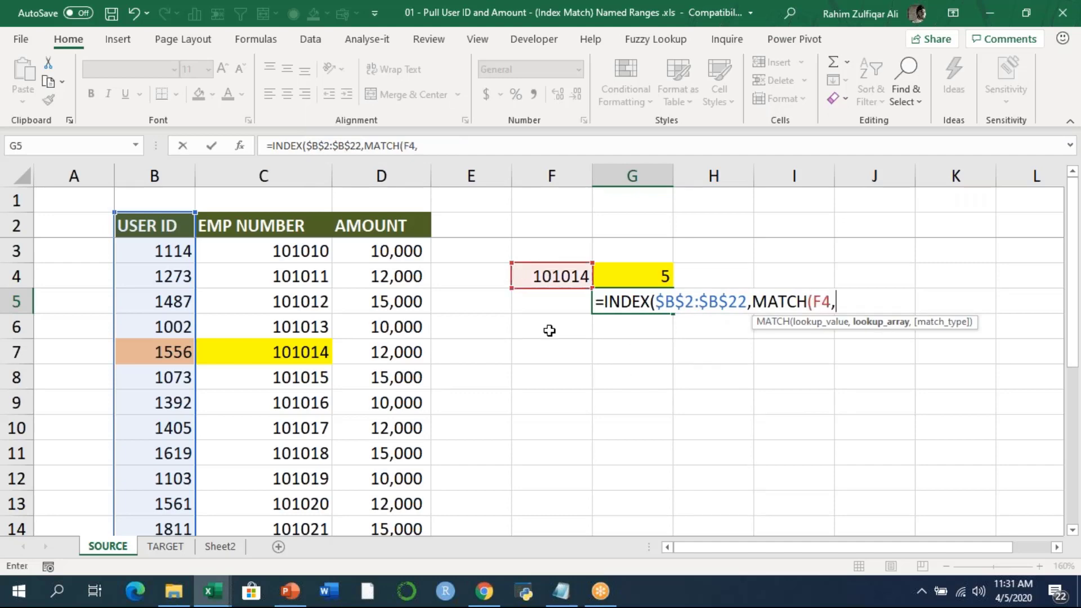
click(313, 217)
key(ctrl+shift+Down)
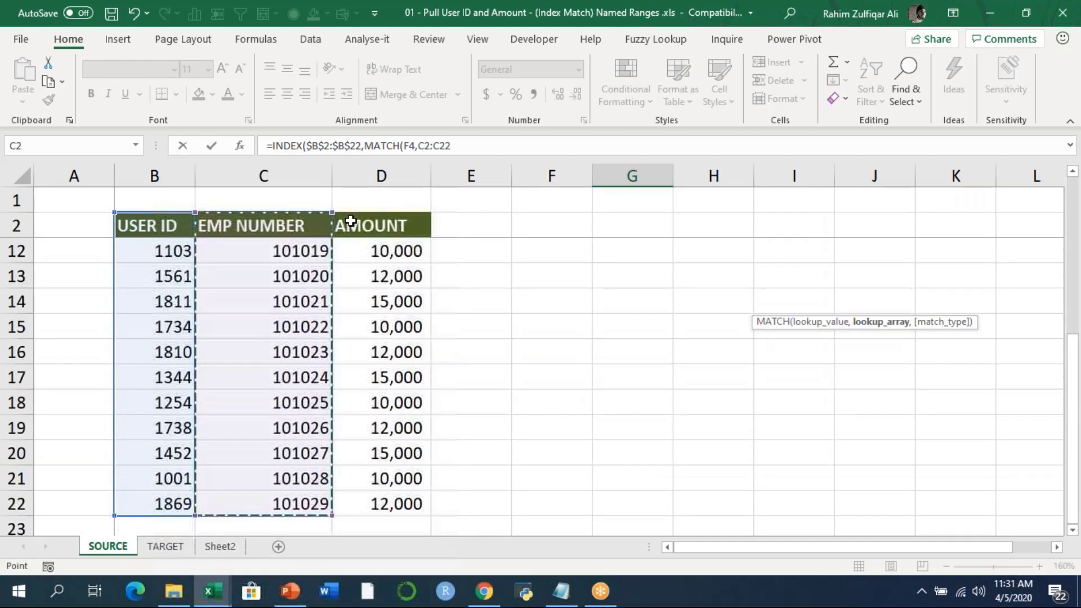
key(F4)
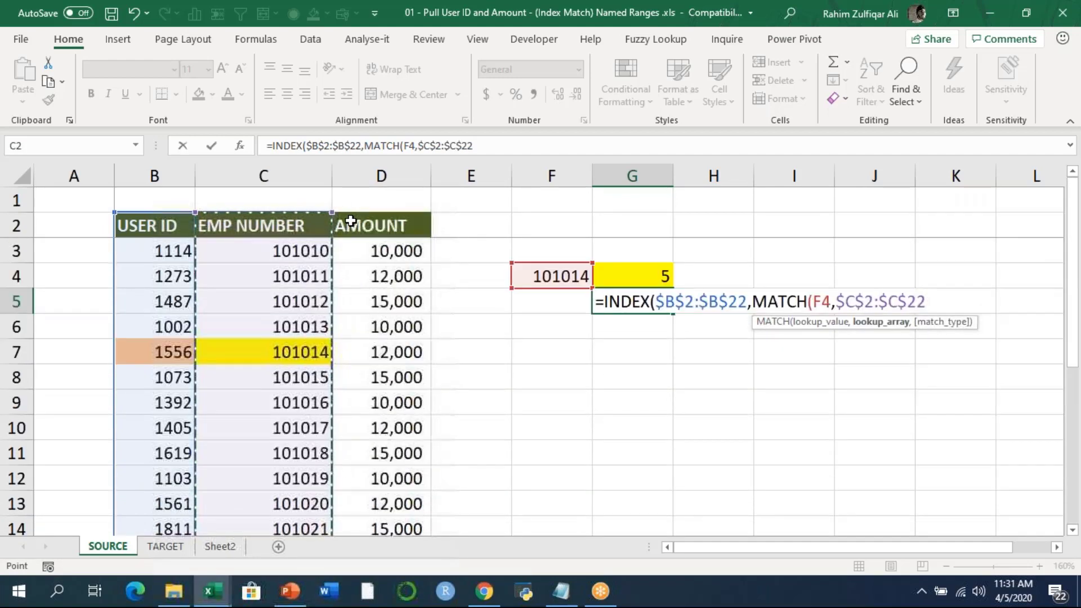
text(,0))
key(Return)
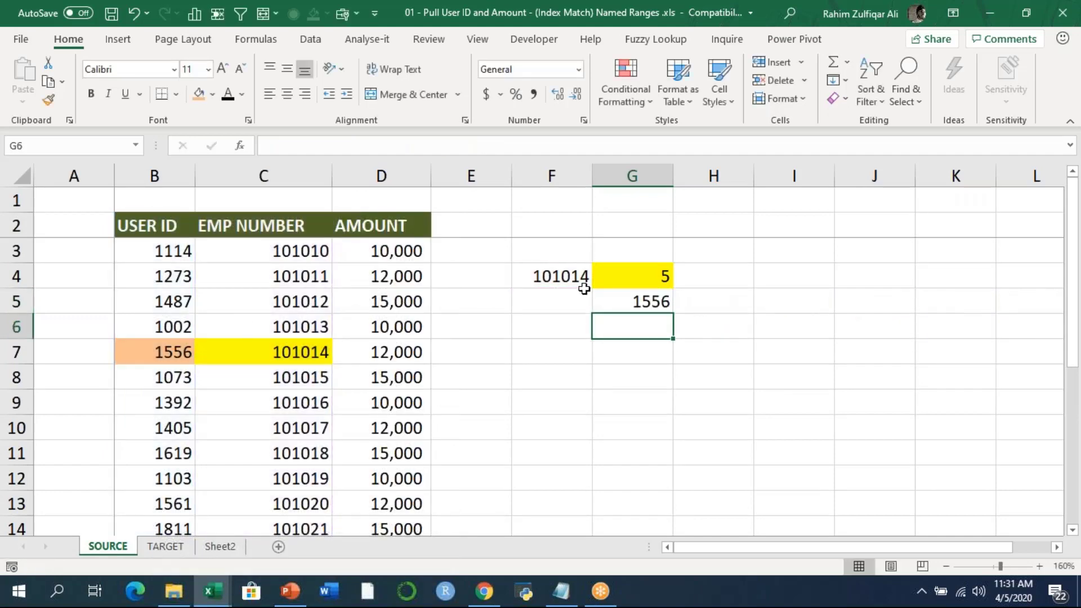
Fill the INDEX result cell G5 with light orange to match the highlighted USER ID cell.
click(613, 301)
click(198, 94)
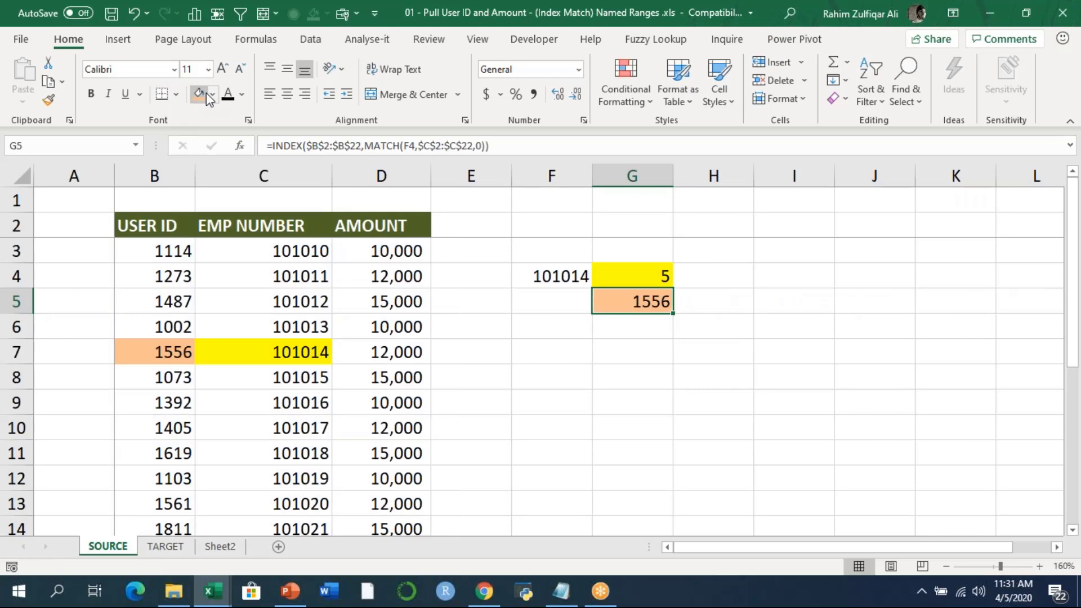
Compare the MATCH result in G4 with source cells C7 and B7, and review the INDEX MATCH formula in G5.
click(630, 277)
click(313, 345)
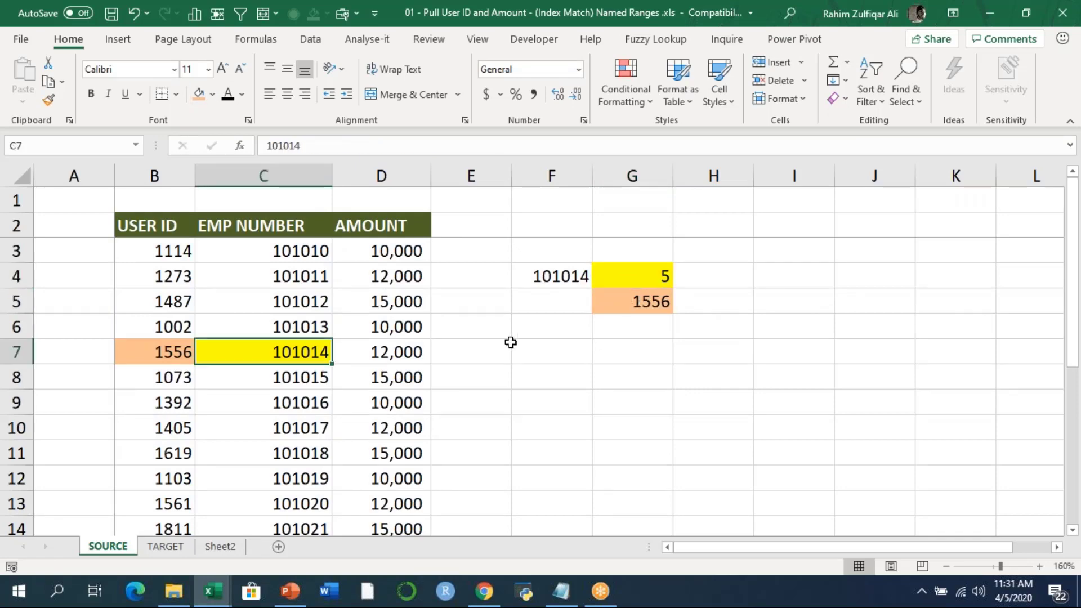
click(179, 352)
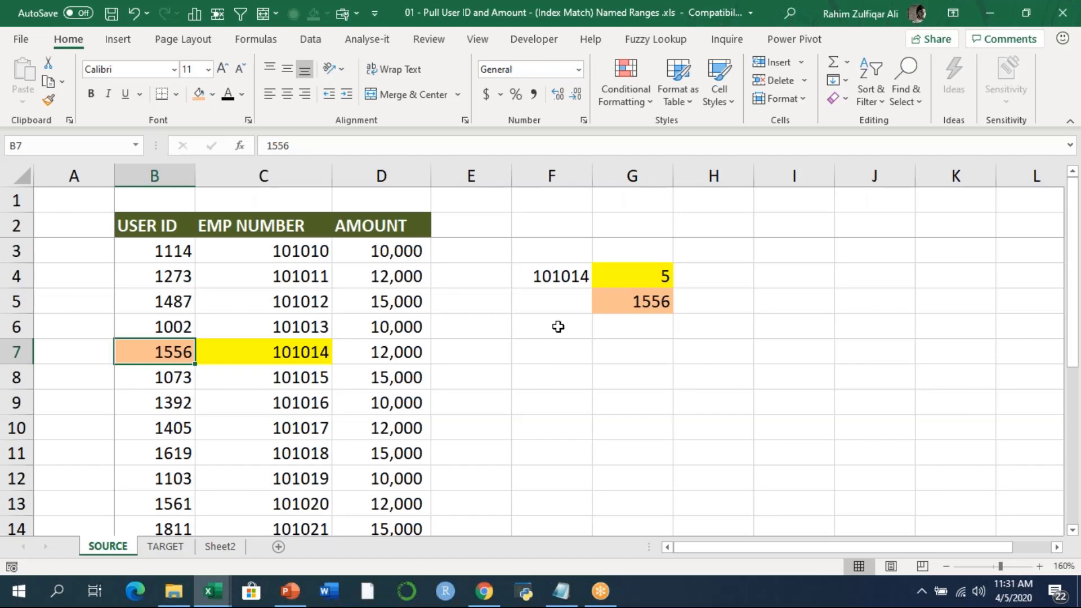
double_click(608, 302)
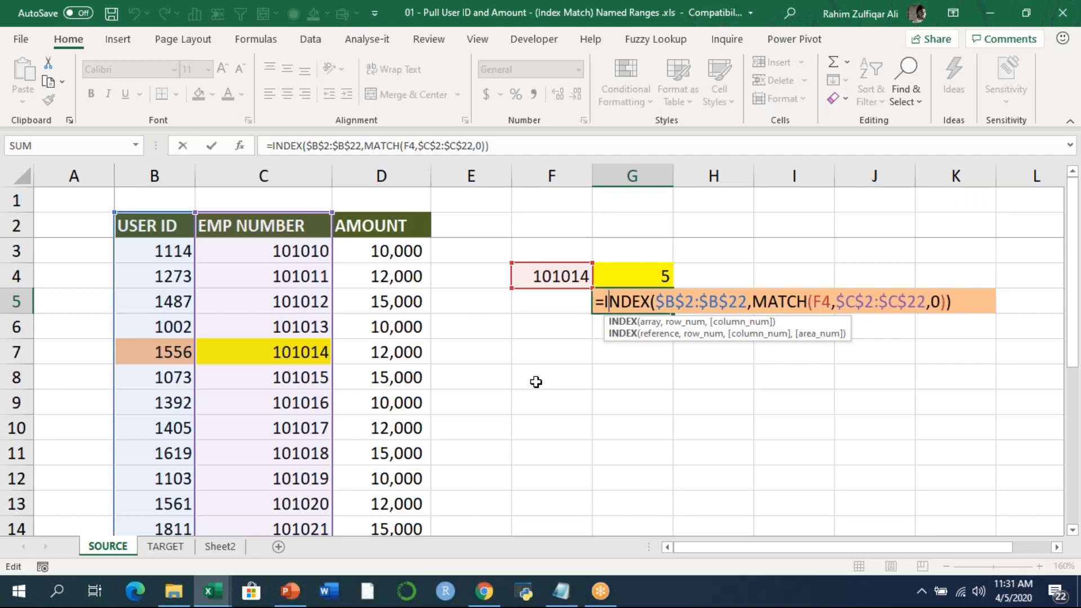
key(Return)
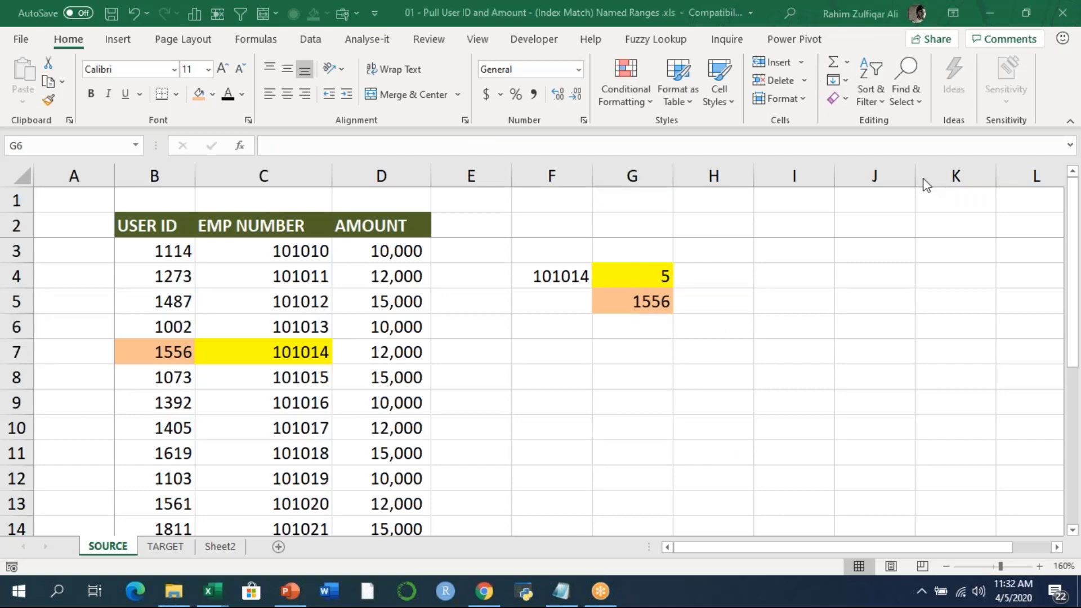
click(978, 591)
click(378, 425)
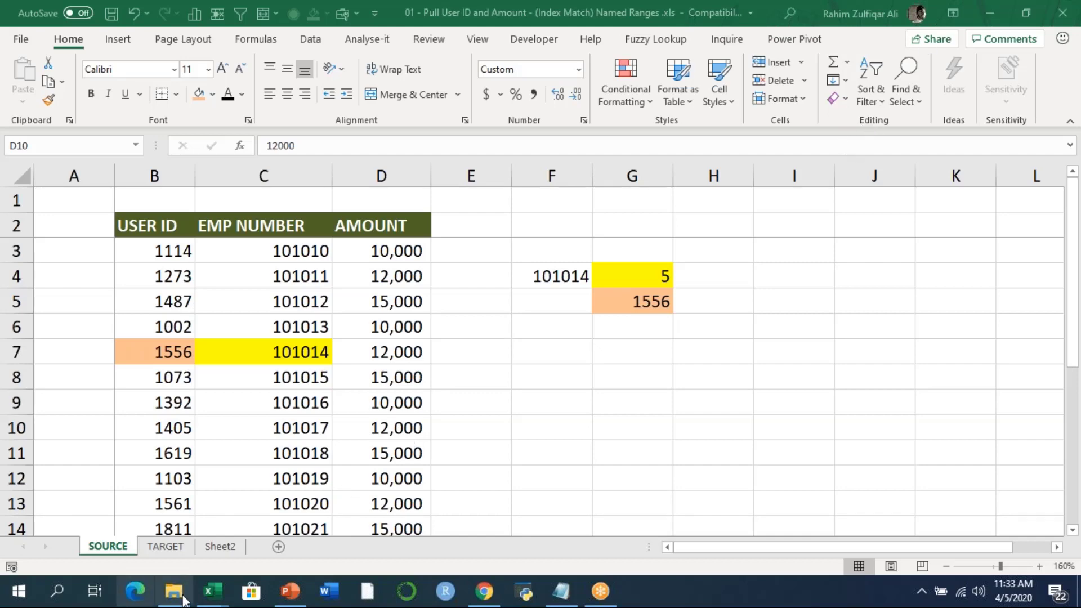
Switch to the 04 - Lookup Index Match - Practice Examples workbook and look over Sheet1 and Sheet2.
mouse_move(220, 600)
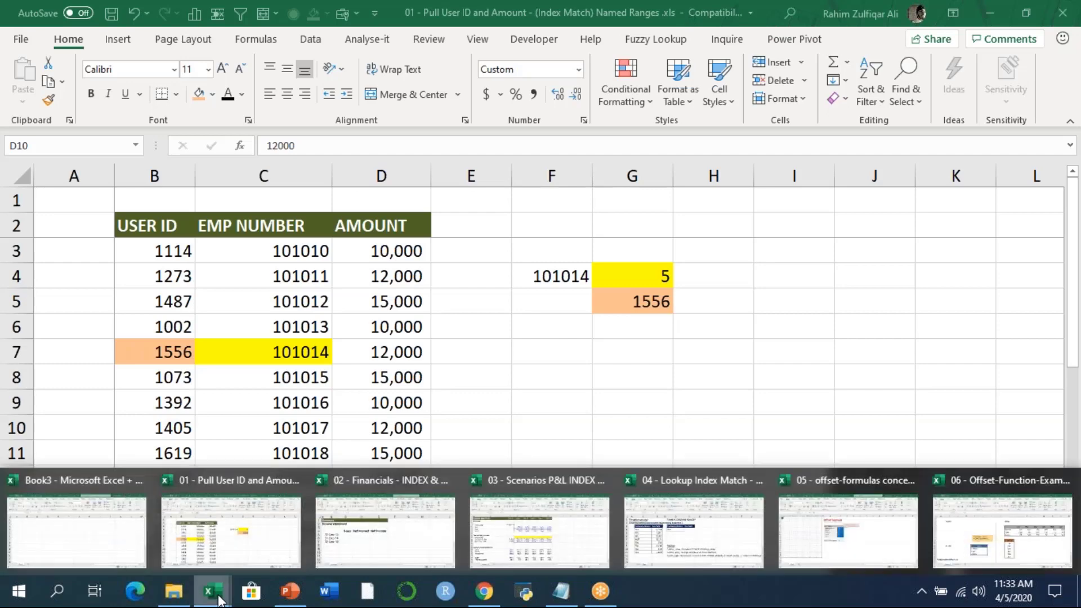
click(642, 534)
click(121, 549)
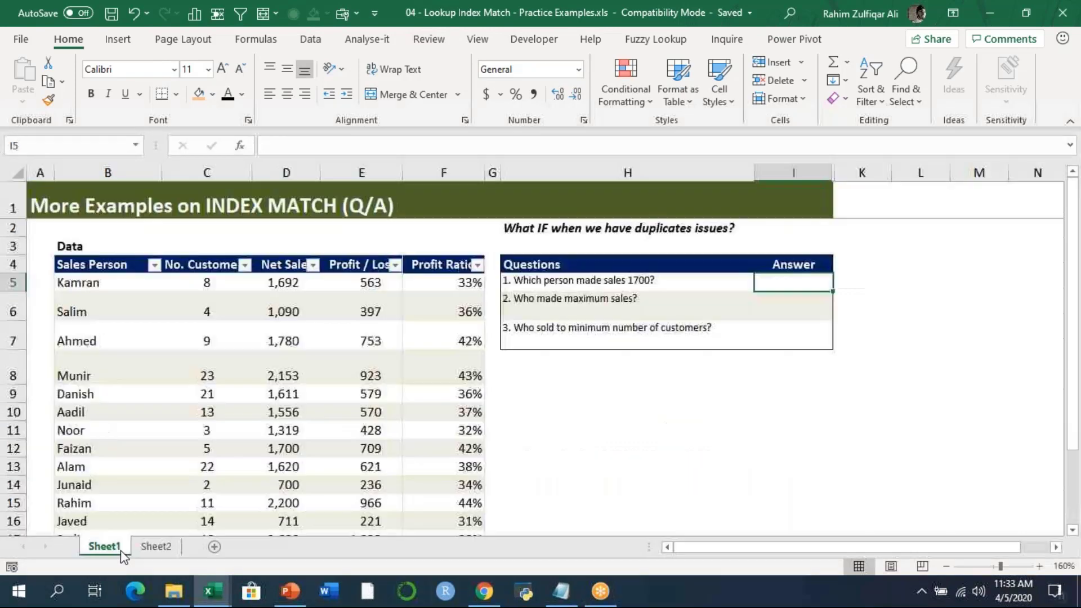
click(158, 548)
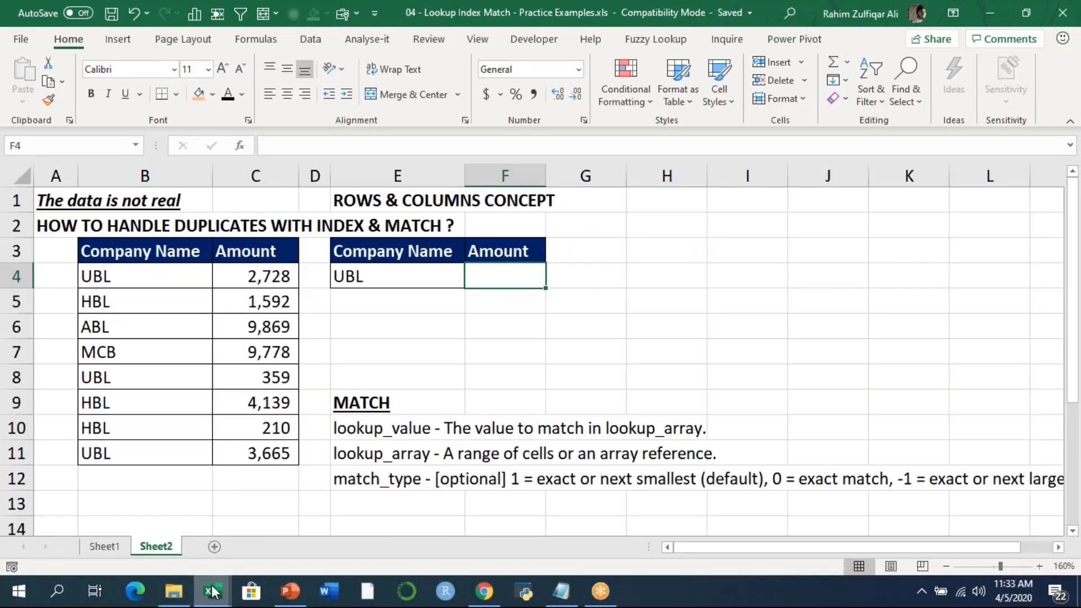
Switch to the 02 - Financials - INDEX & MATCH workbook, show the IS sheet and collapse the ribbon.
mouse_move(214, 591)
click(410, 546)
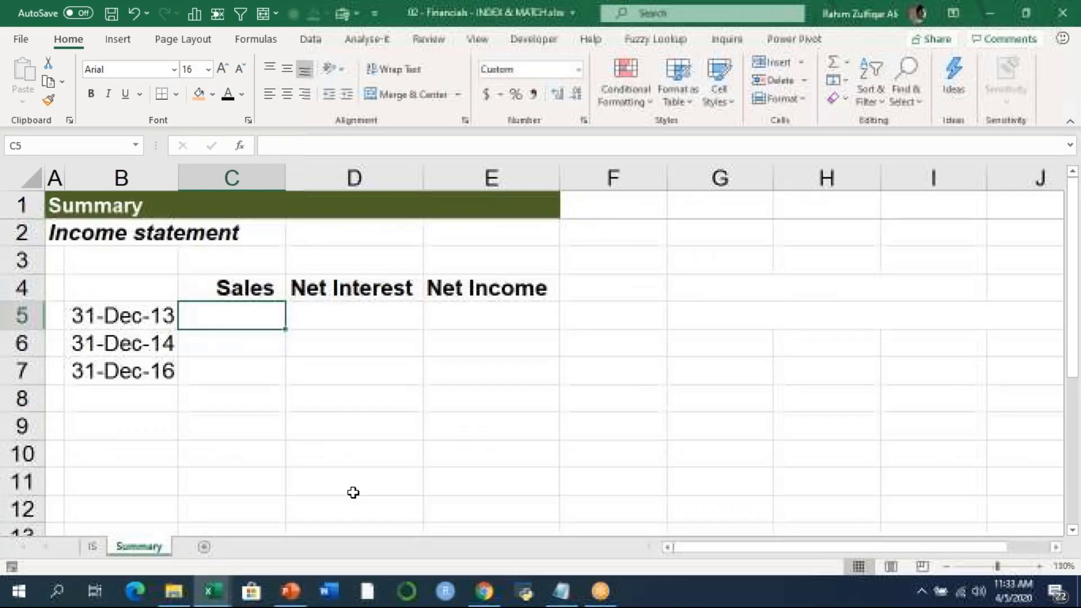
click(94, 547)
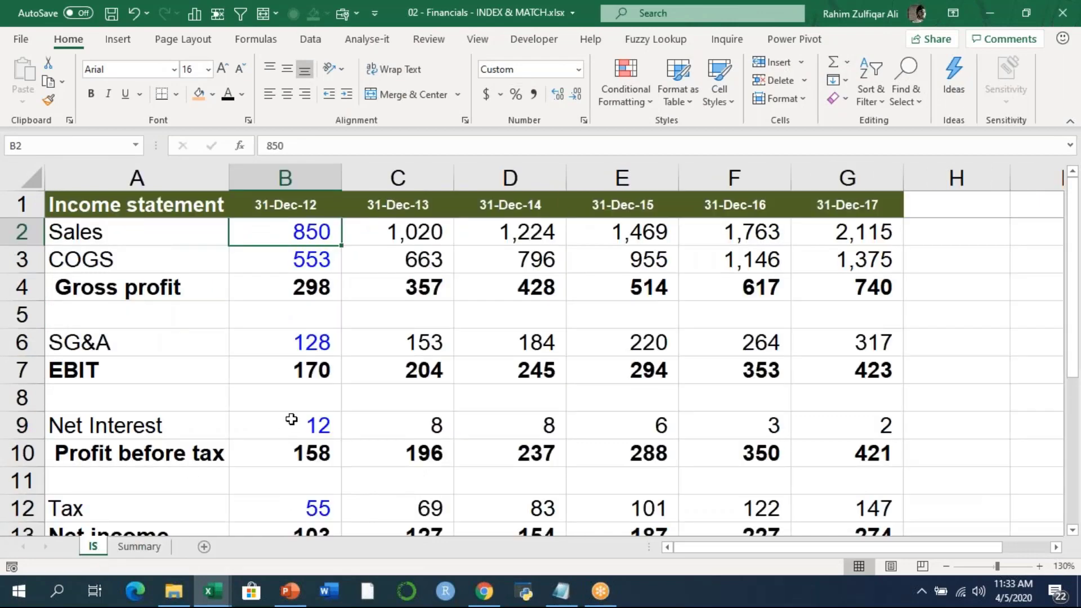
double_click(66, 41)
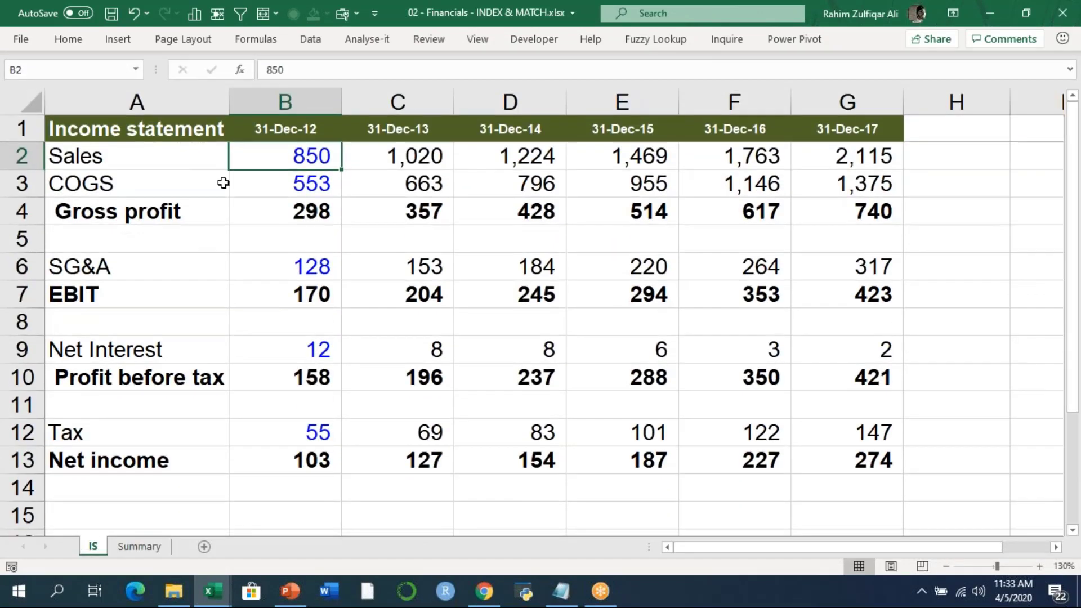
Examine the income statement's yearly columns from 31-Dec-12 and 31-Dec-13, and its Sales and COGS rows.
scroll(223, 183, down, 1)
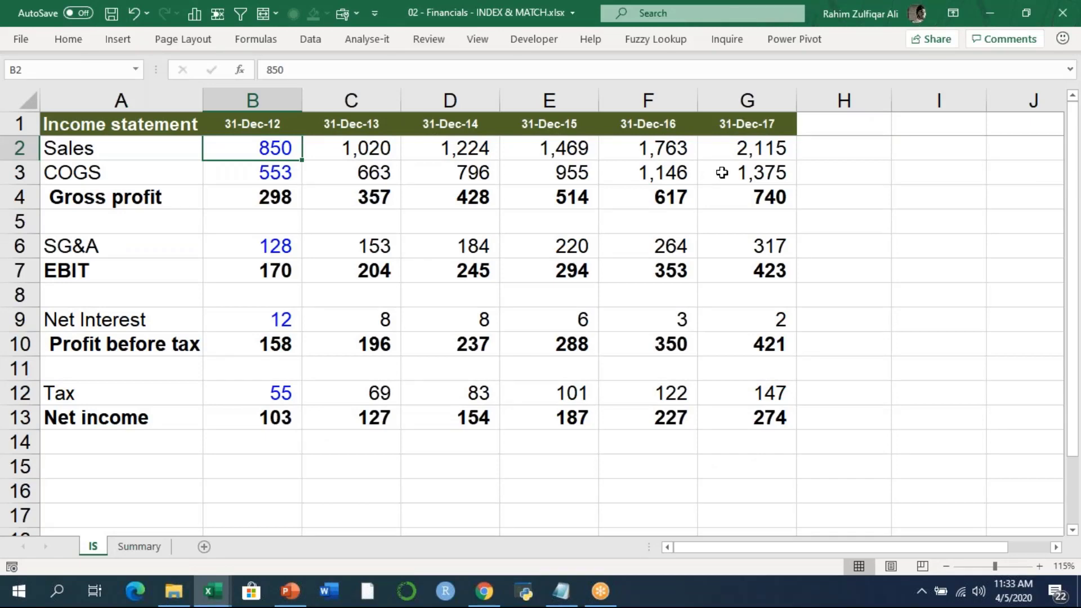
click(228, 123)
drag(248, 189, 246, 419)
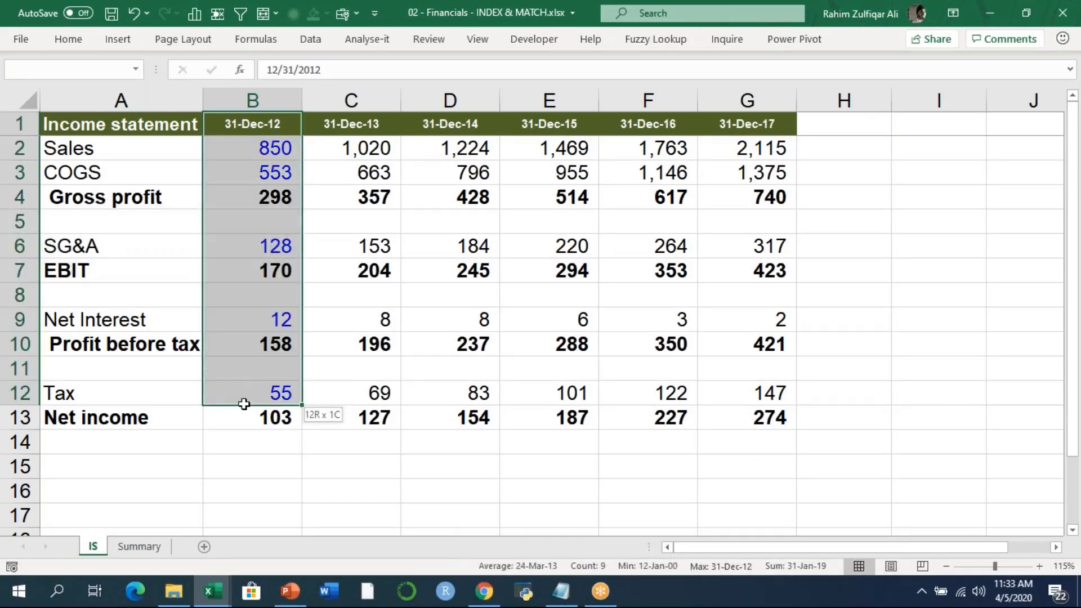
drag(338, 124, 350, 418)
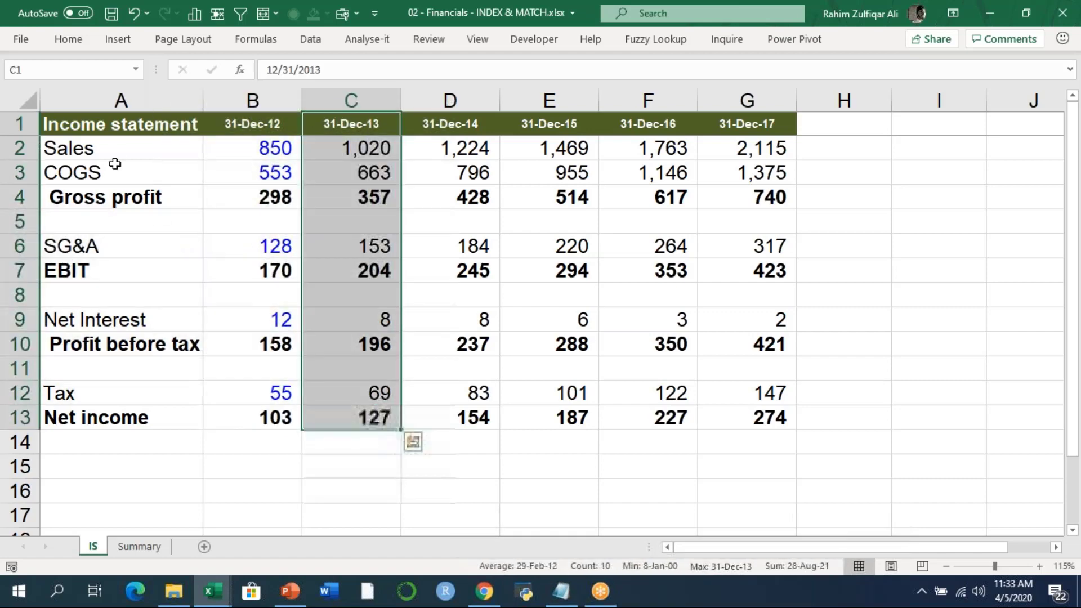
drag(108, 150, 569, 147)
drag(175, 169, 501, 170)
click(366, 214)
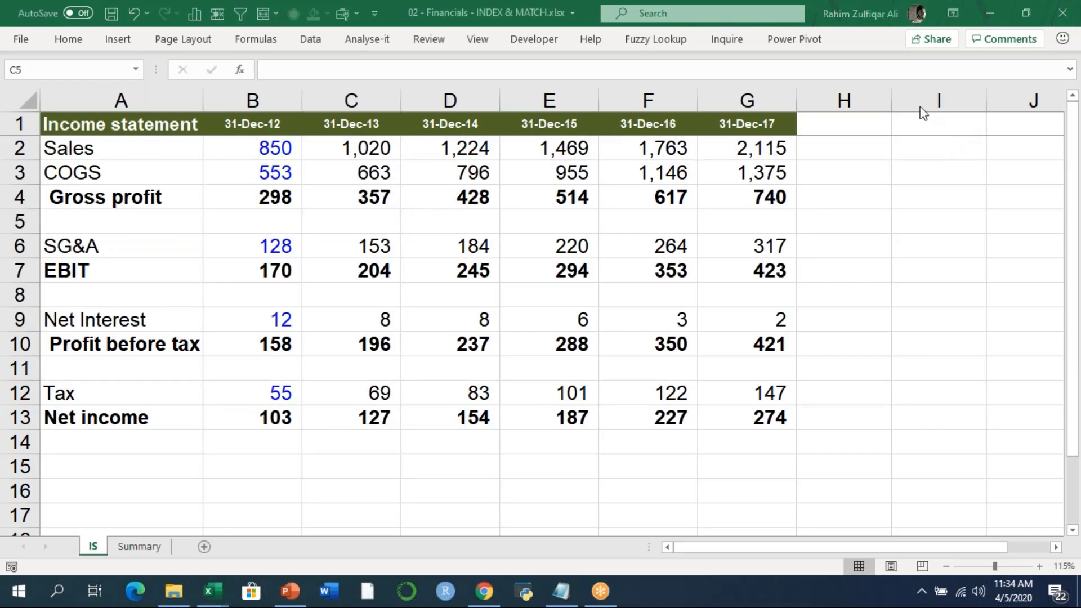
Examine the Summary sheet's dates in column B and its Sales, Net Interest and Net Income headings.
click(180, 536)
click(148, 547)
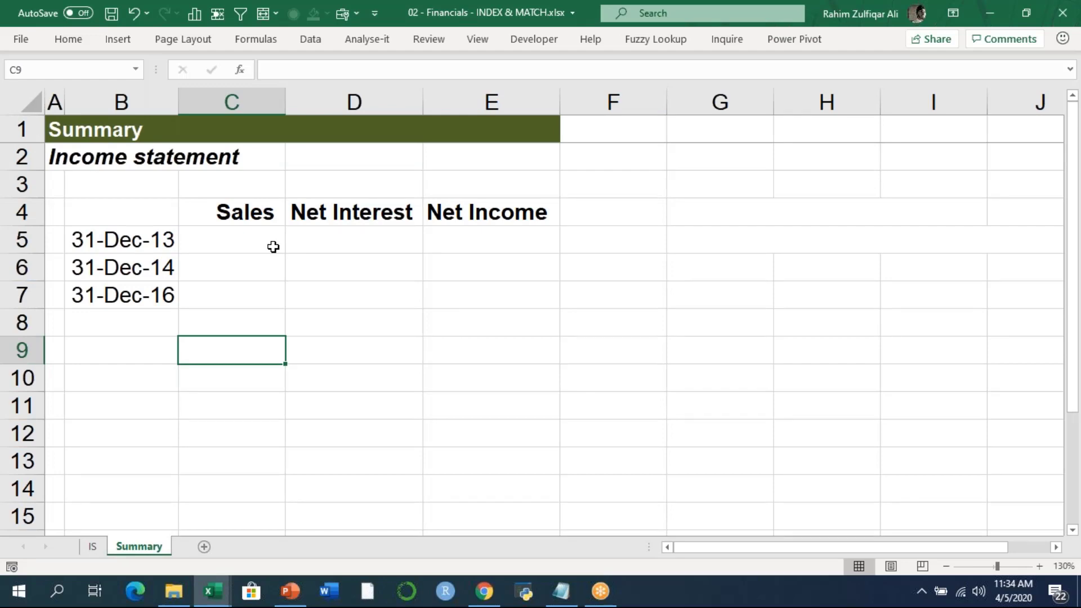
click(164, 240)
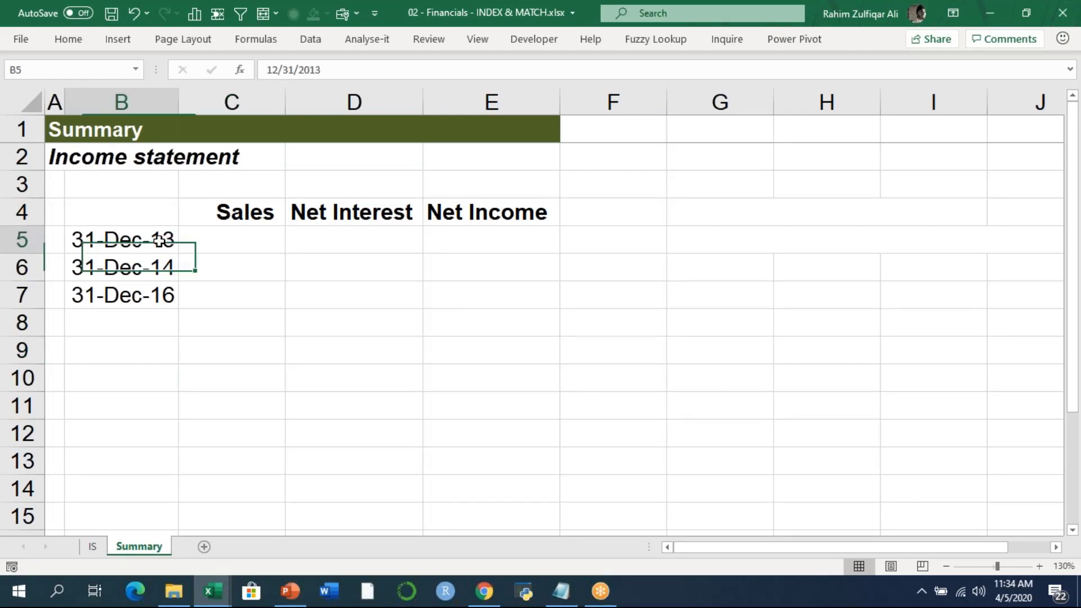
key(Down)
key(Down)
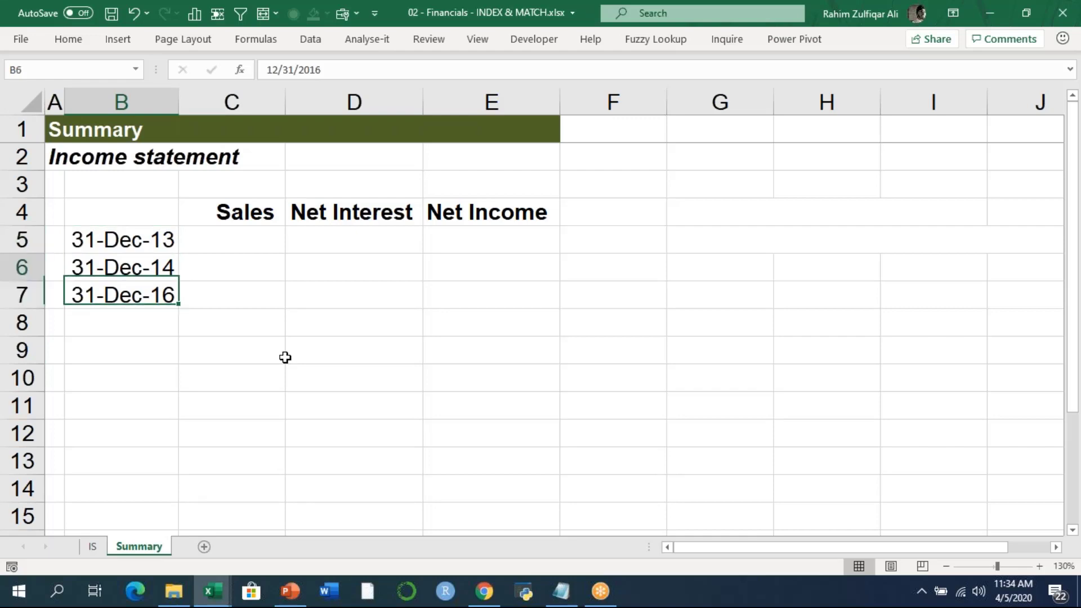
key(Up)
key(Up)
key(Up)
key(Right)
key(Right)
key(Right)
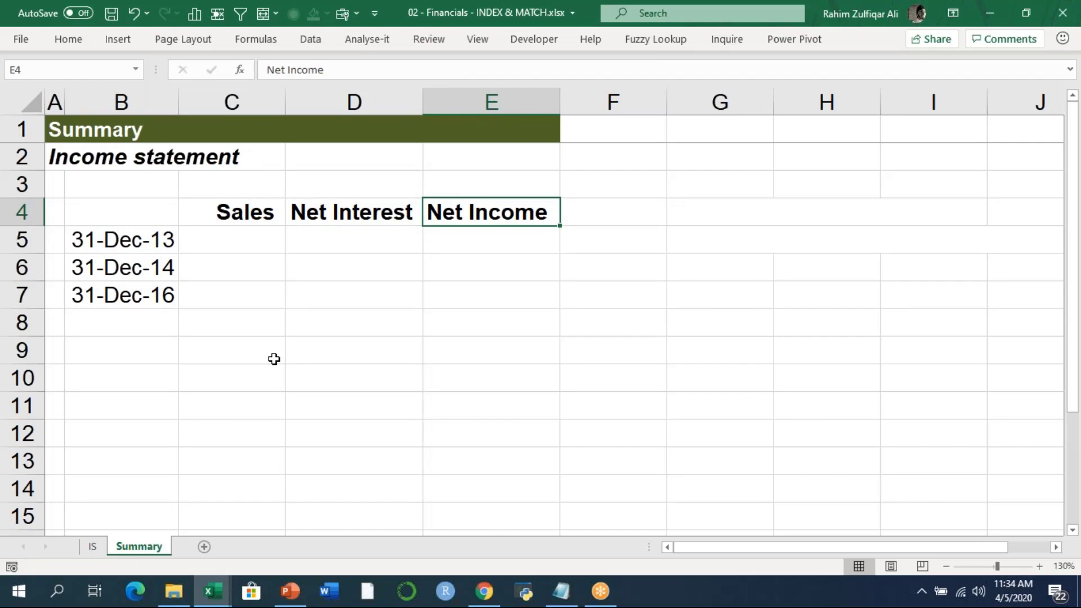
Compare the IS sheet with the Summary sheet and select the Sales cell C5 for 31-Dec-13.
click(94, 549)
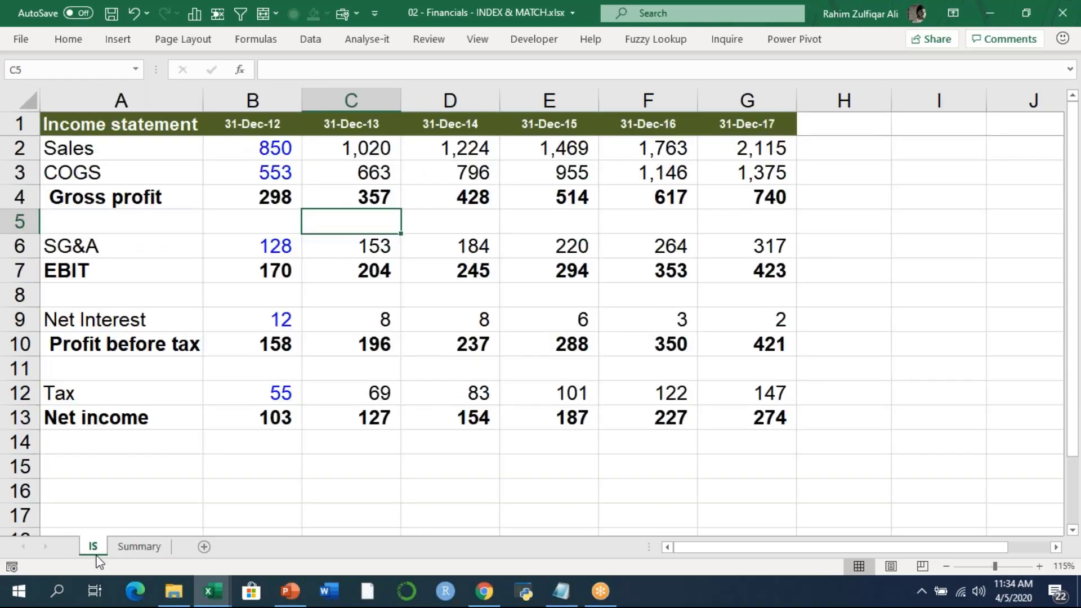
click(121, 555)
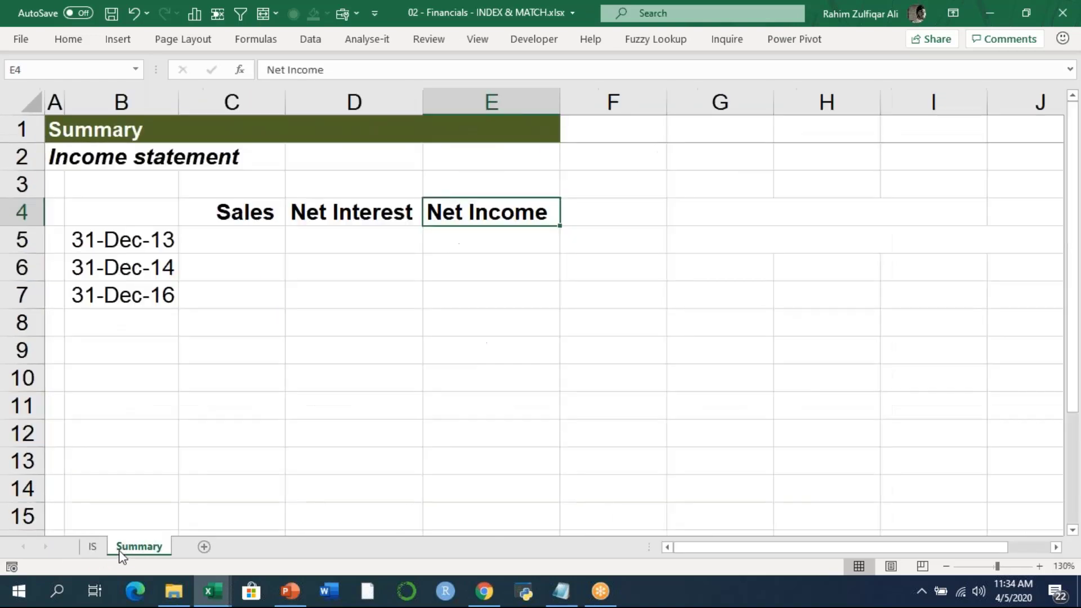
click(229, 246)
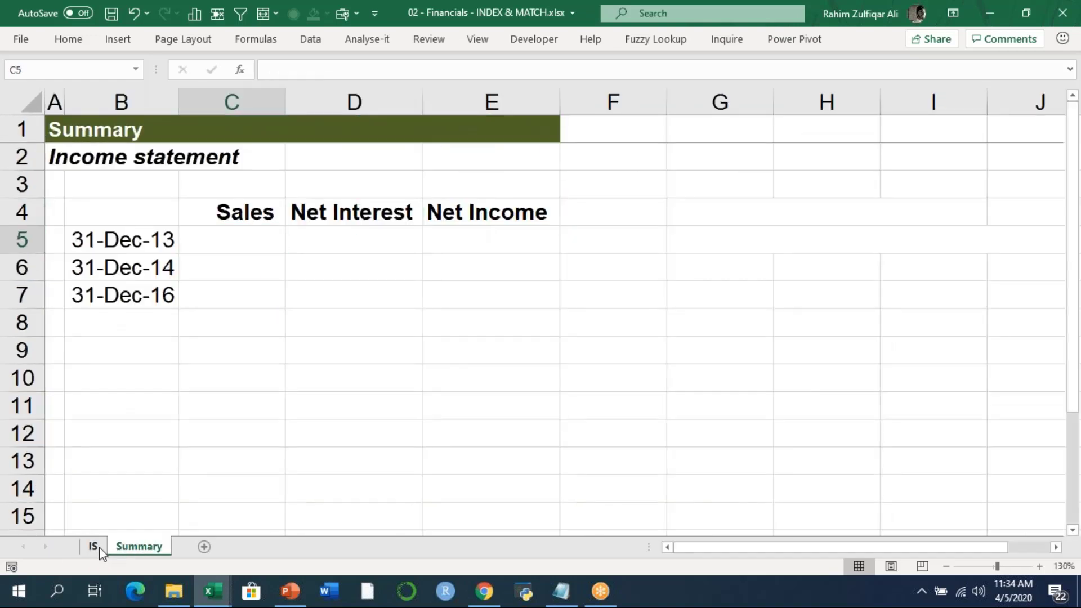
click(93, 547)
click(134, 545)
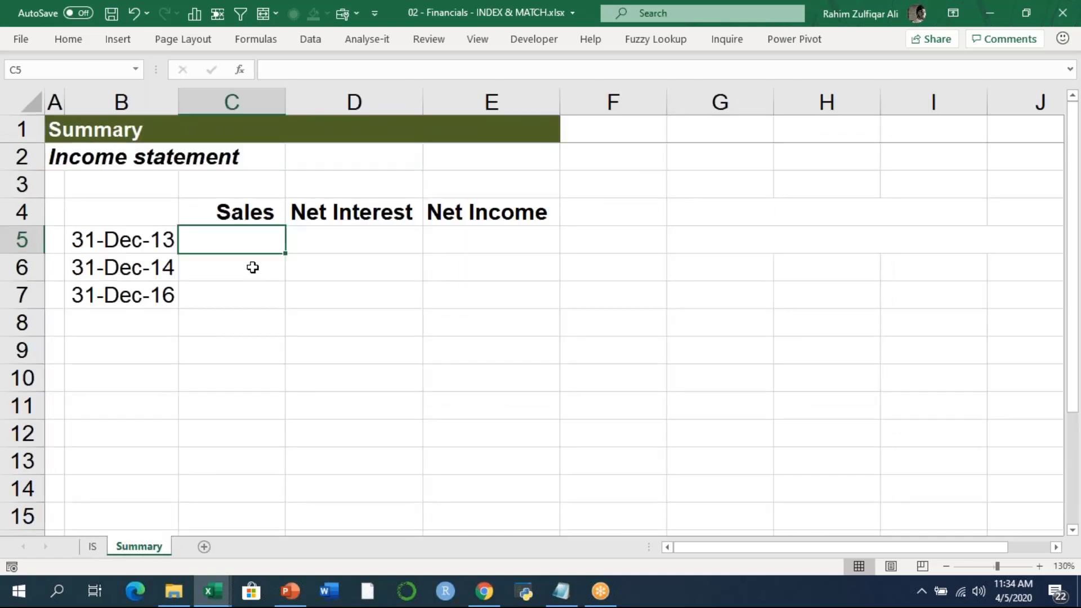
text(=INDEX()
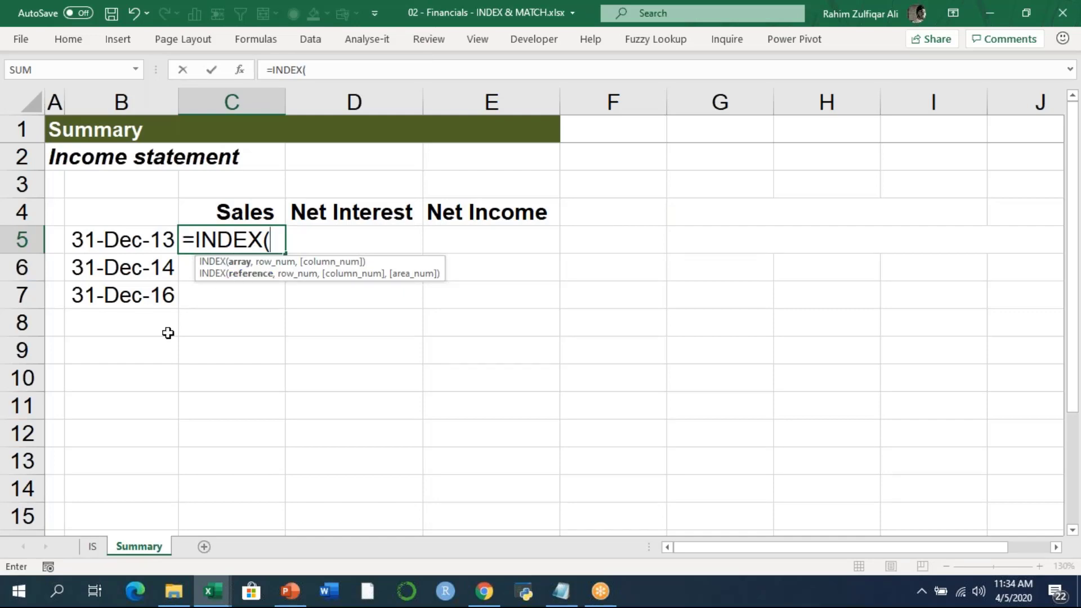
click(95, 544)
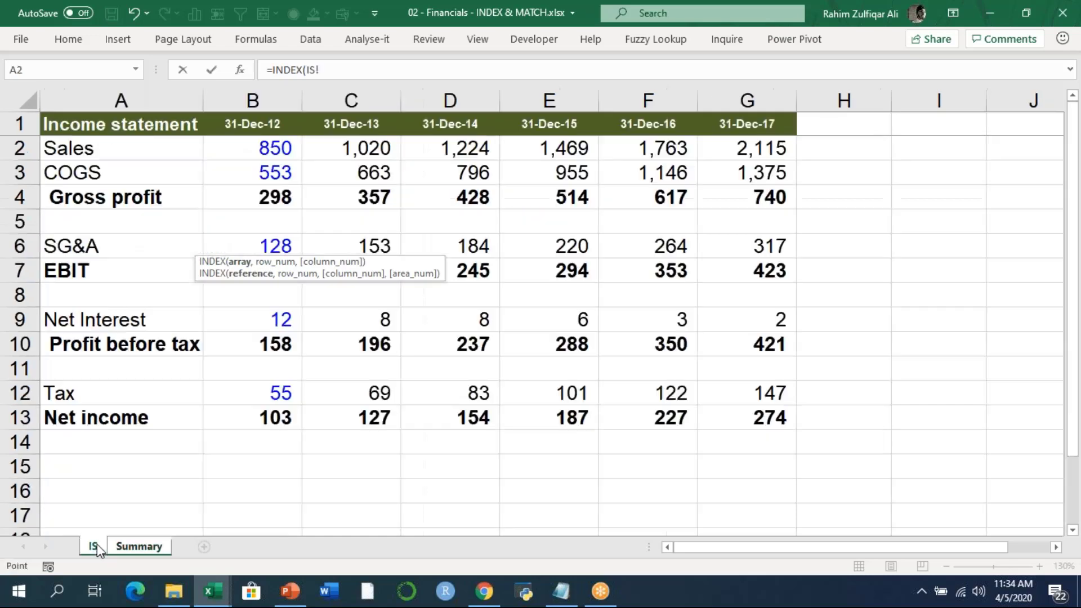
drag(262, 168, 570, 416)
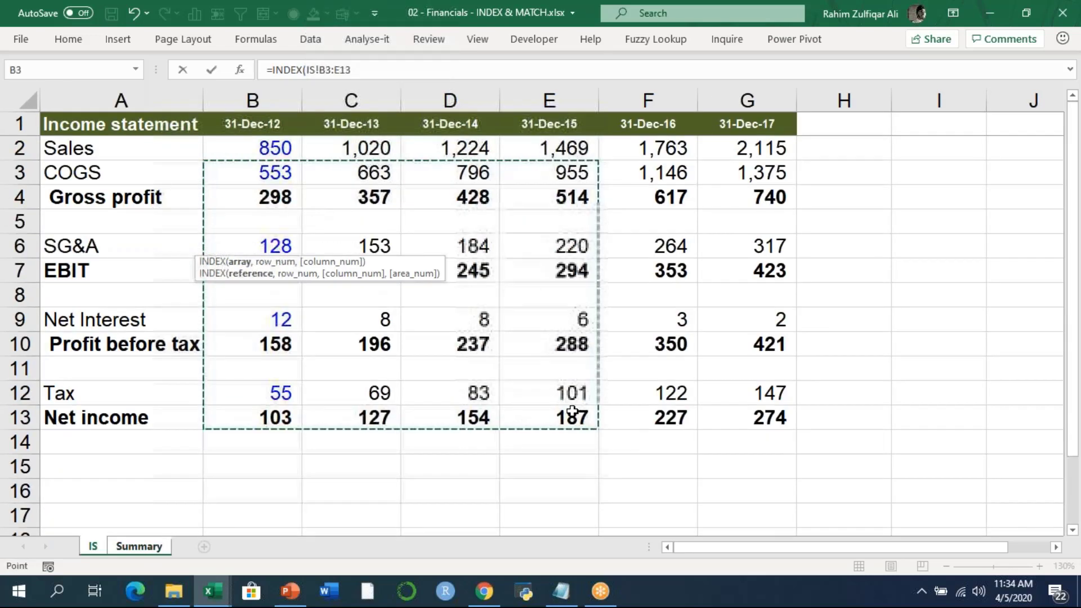
text(,)
click(139, 544)
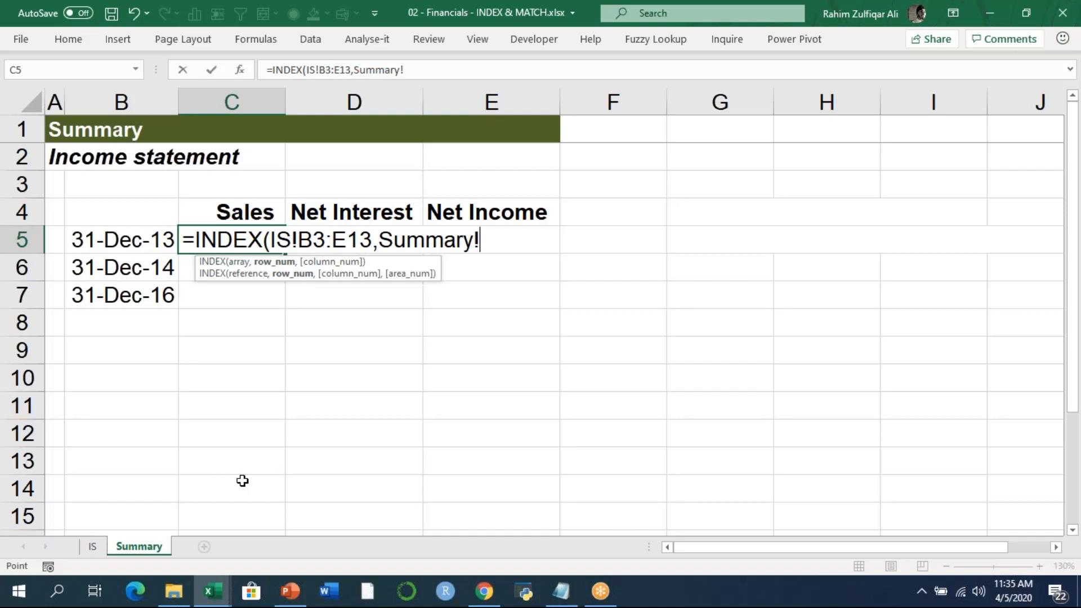
key(Escape)
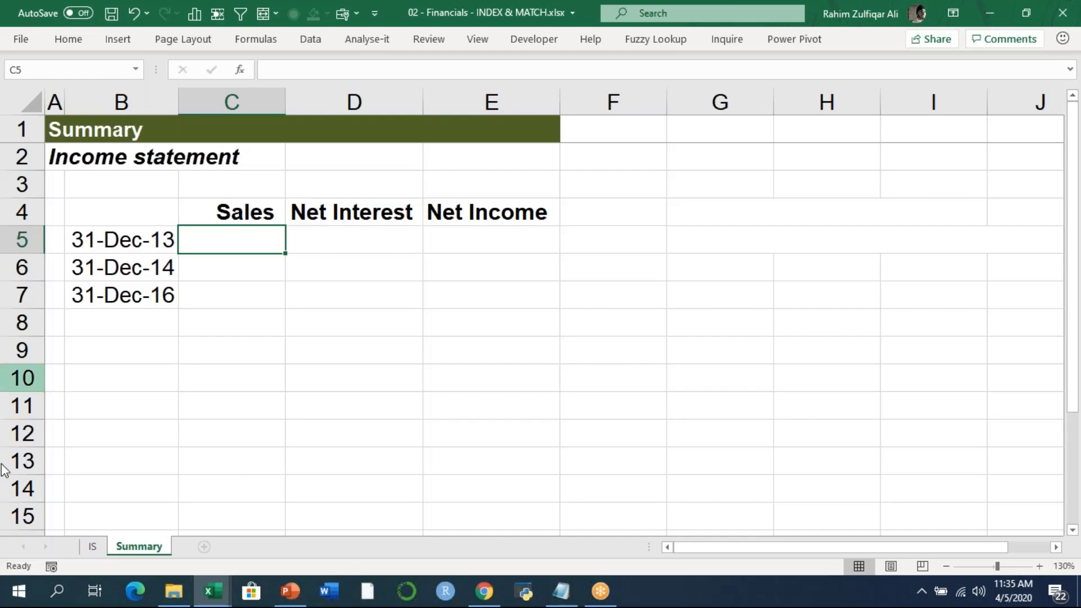
Examine the IS sheet's figures in B2:G13, row labels in A2:A13 and date headers in B1:G1 as lookup ranges.
click(93, 546)
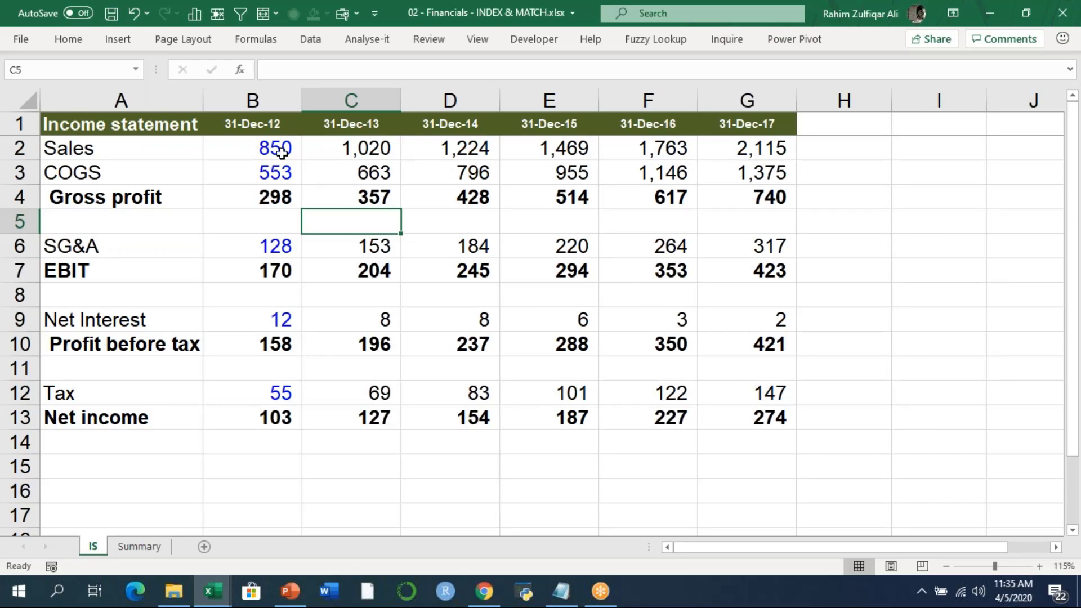
mouse_move(279, 152)
mouse_down()
mouse_move(277, 171)
mouse_move(753, 416)
mouse_up()
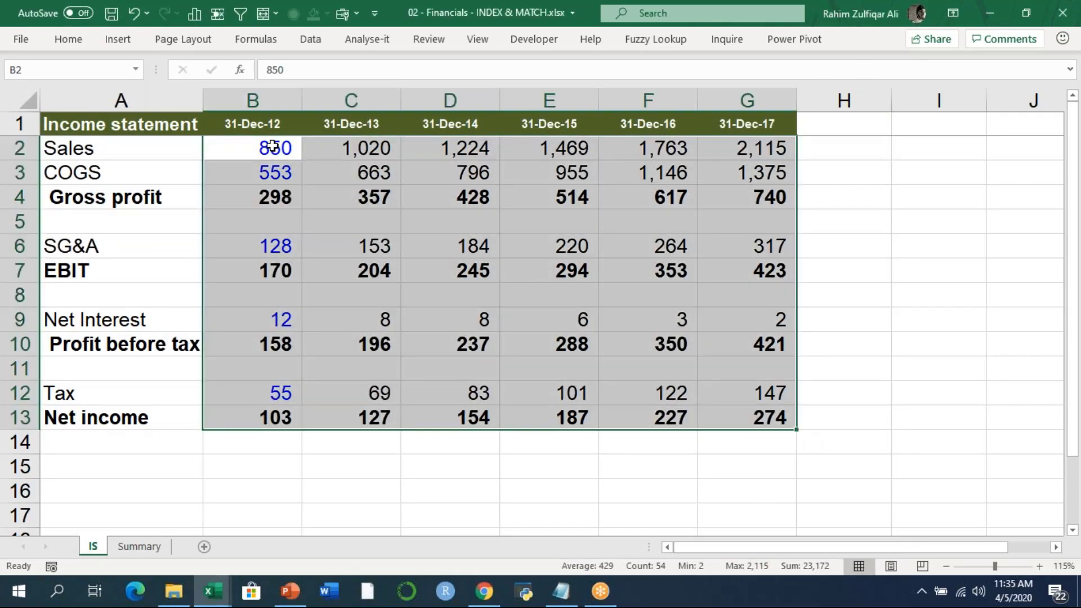
drag(260, 145, 761, 412)
drag(85, 148, 91, 421)
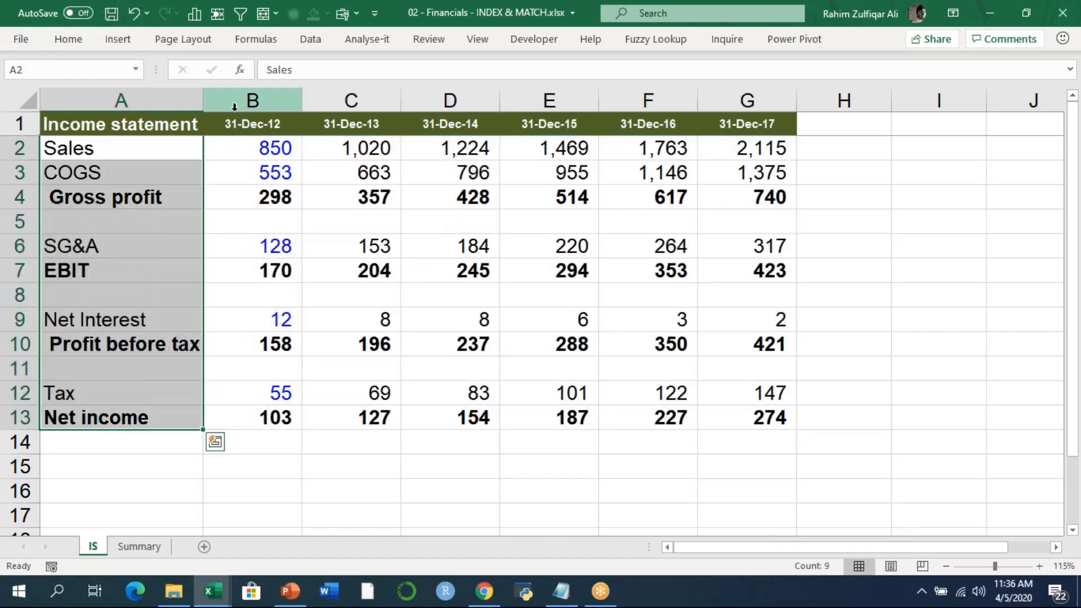
drag(226, 122, 718, 120)
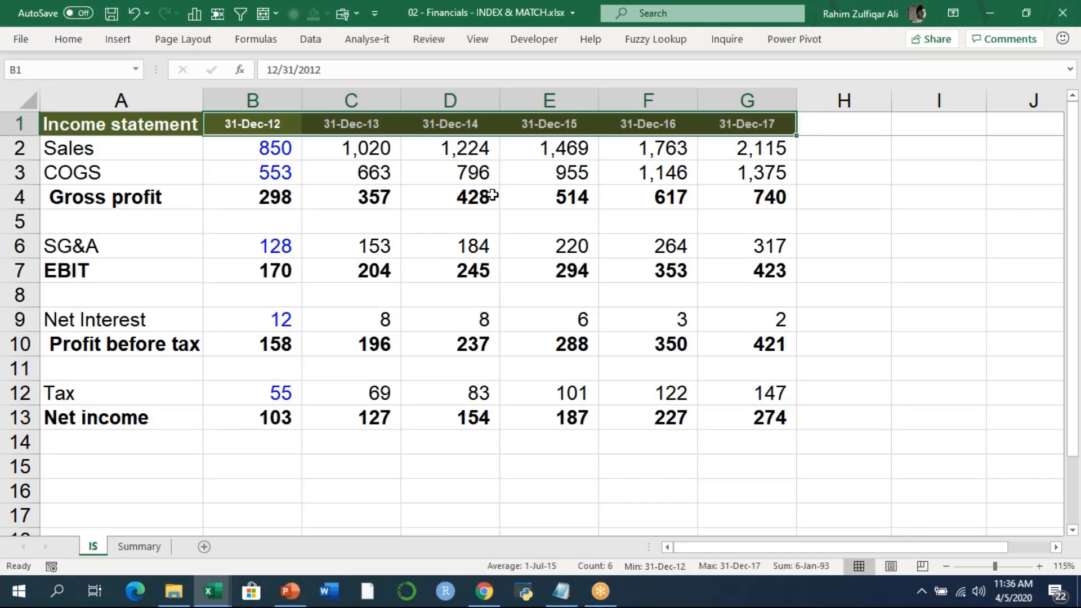
click(471, 271)
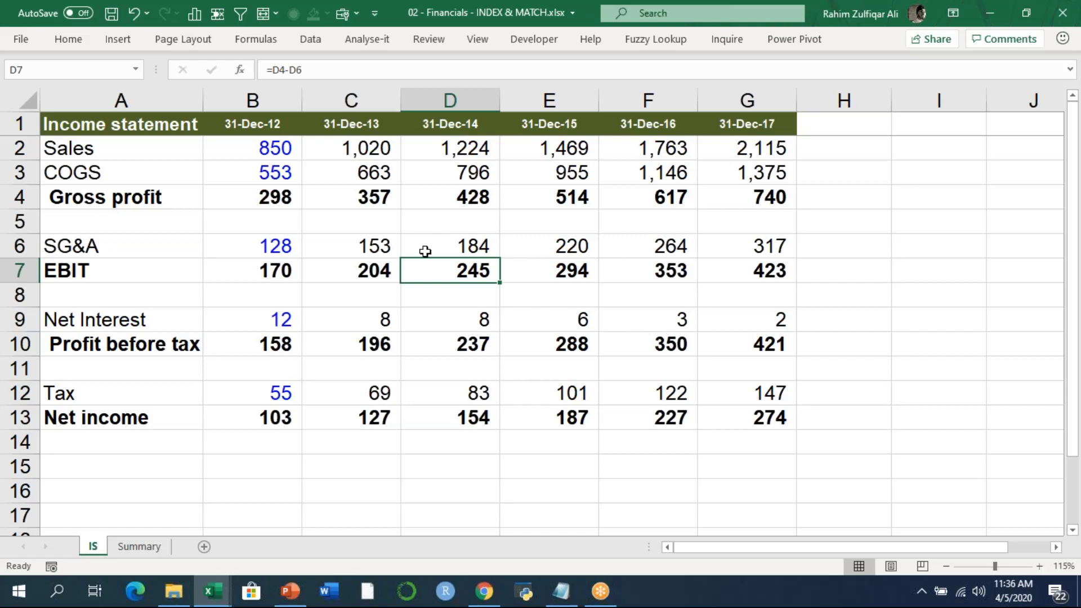
click(162, 197)
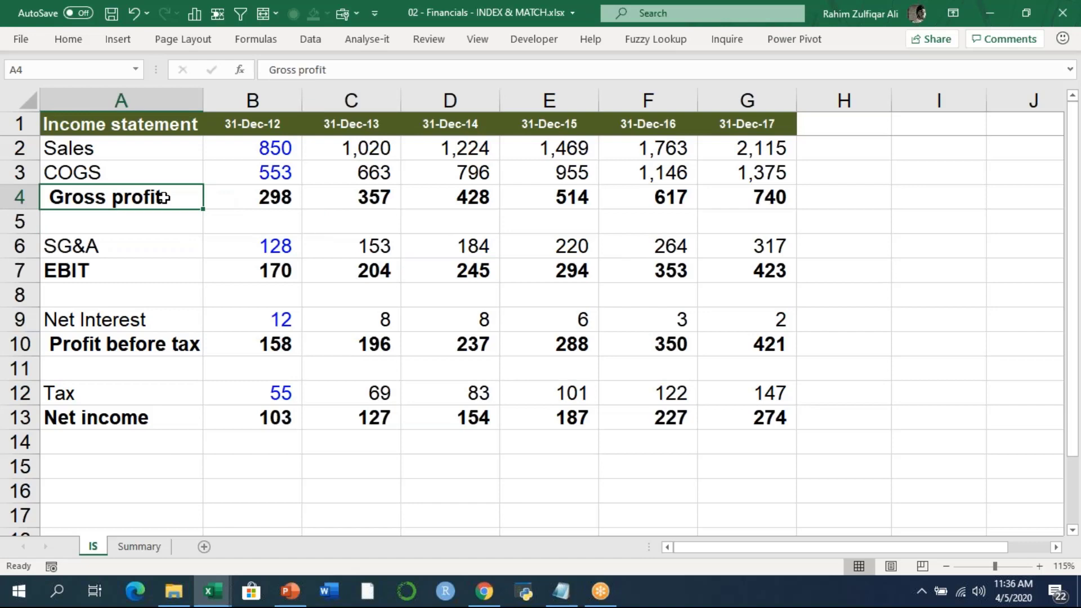
Fill the Gross profit label in A4 and the 31-Dec-15 header in E1 with orange.
click(70, 41)
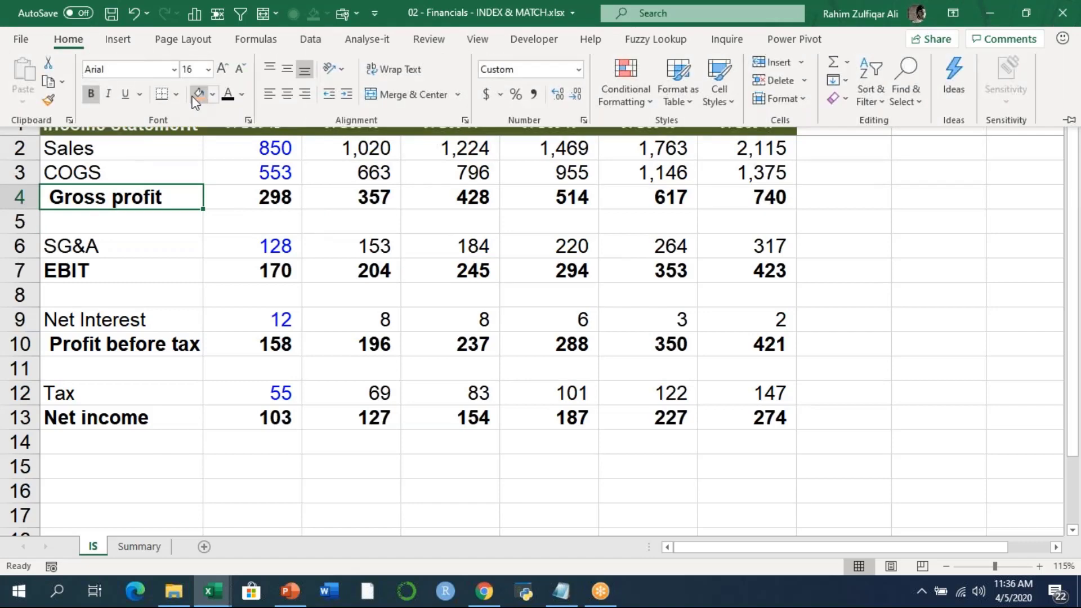
click(198, 94)
click(622, 170)
click(568, 125)
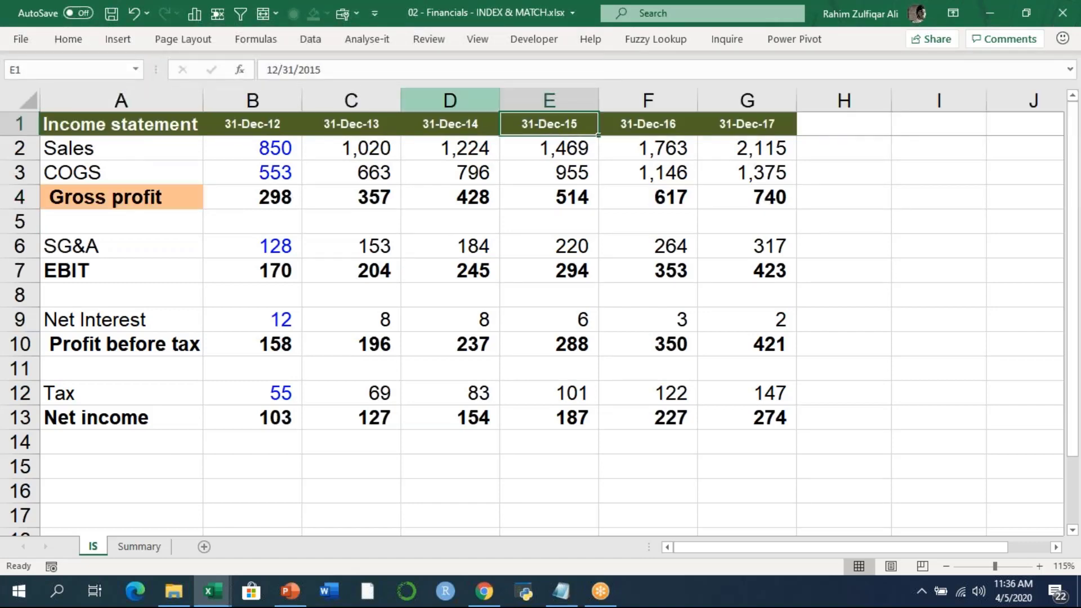
click(70, 38)
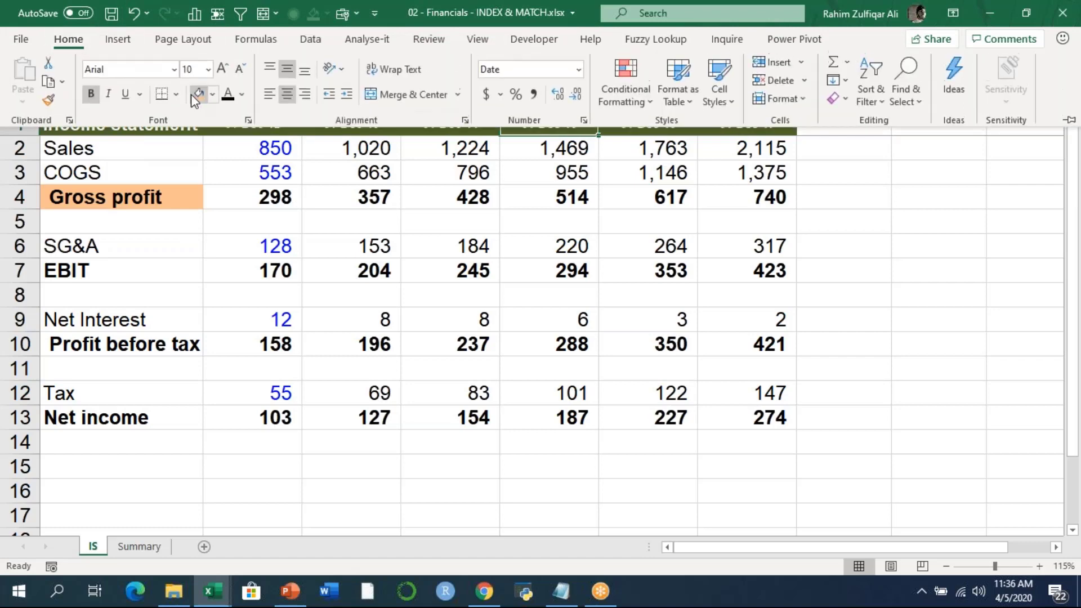
click(197, 94)
Fill the 31-Dec-15 Gross profit figure in E4 with yellow.
click(563, 198)
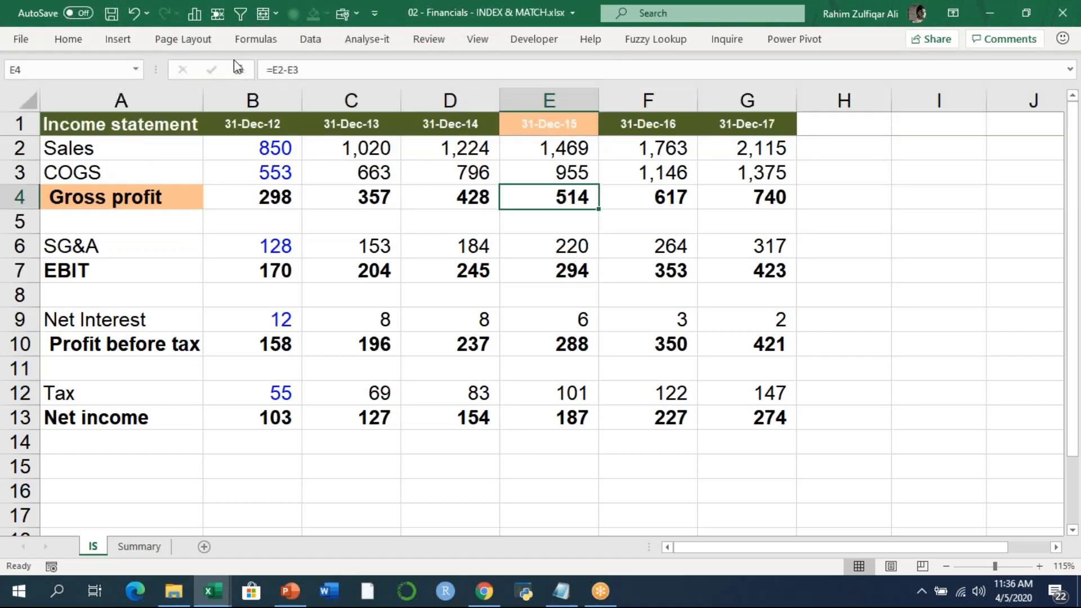
click(68, 38)
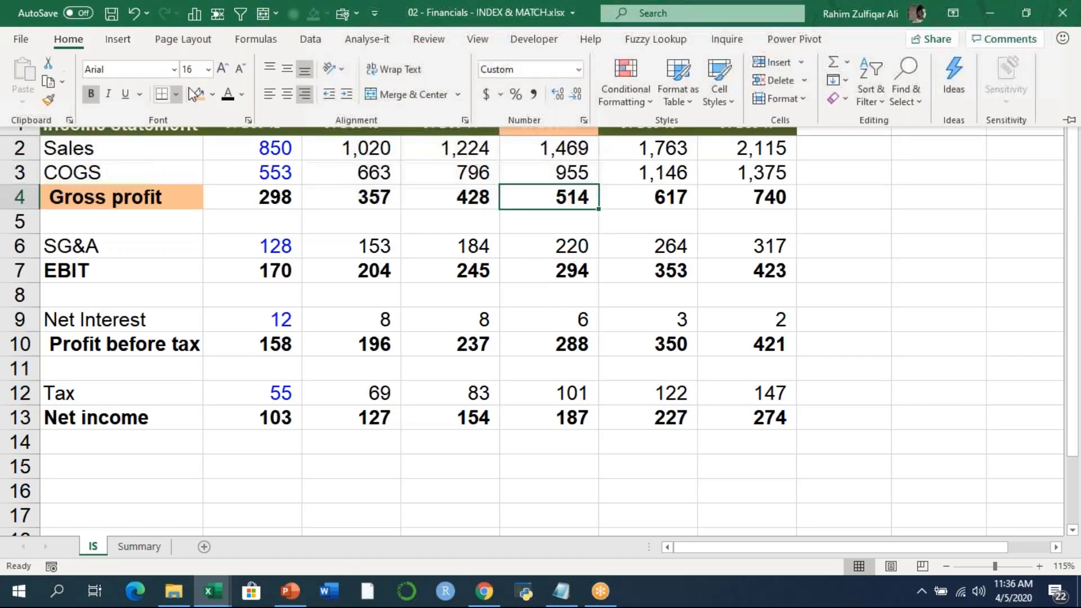
click(211, 94)
click(244, 244)
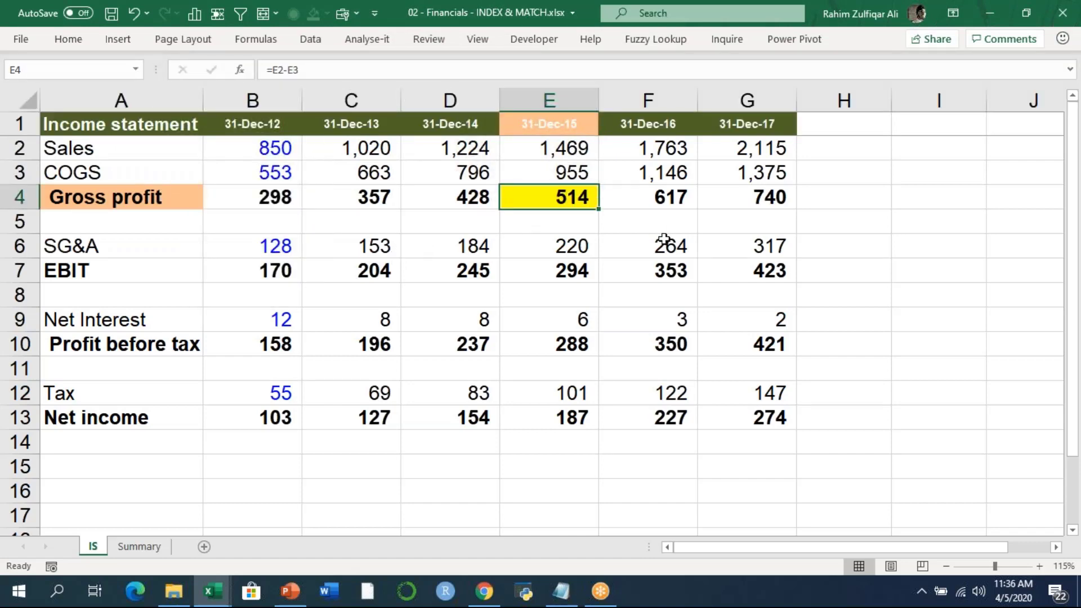
Enter the note "YELLOW CELL - INDEX" in H4, beside the Gross profit row.
click(847, 197)
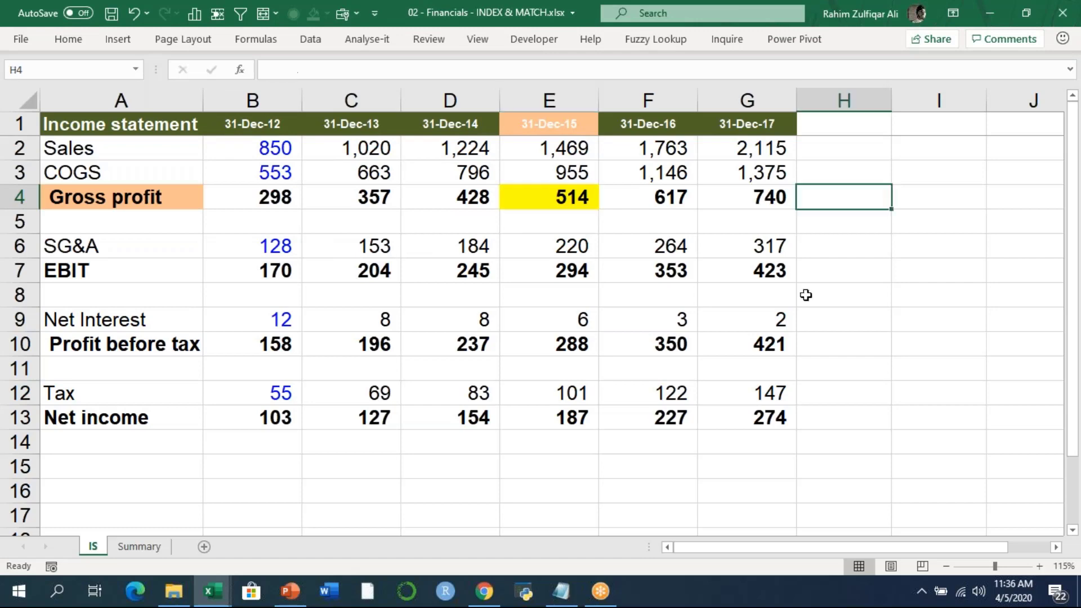
text(YELLOW )
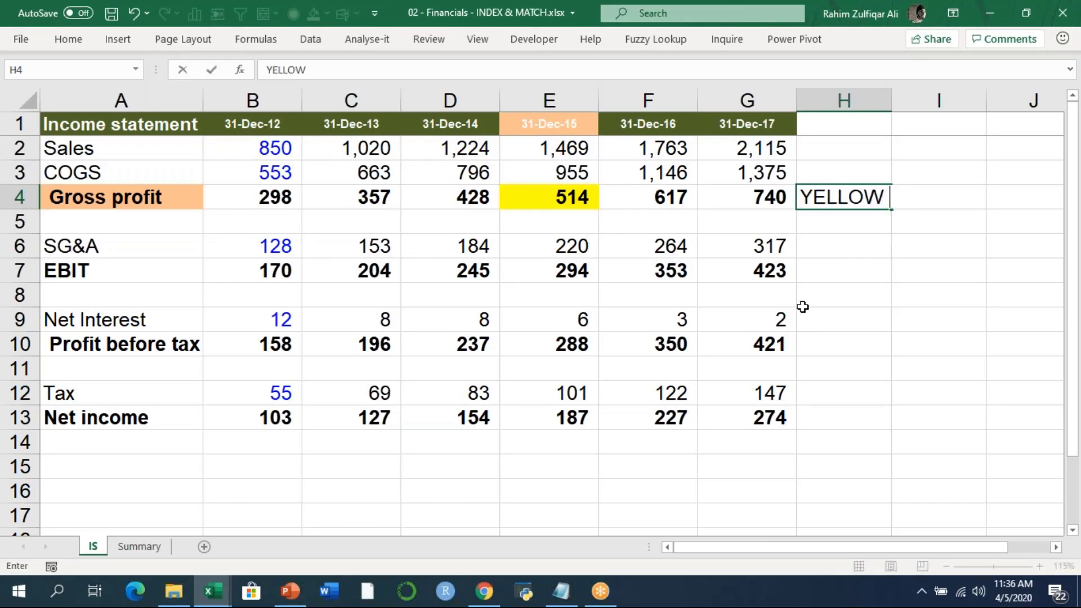
text(CELL - I)
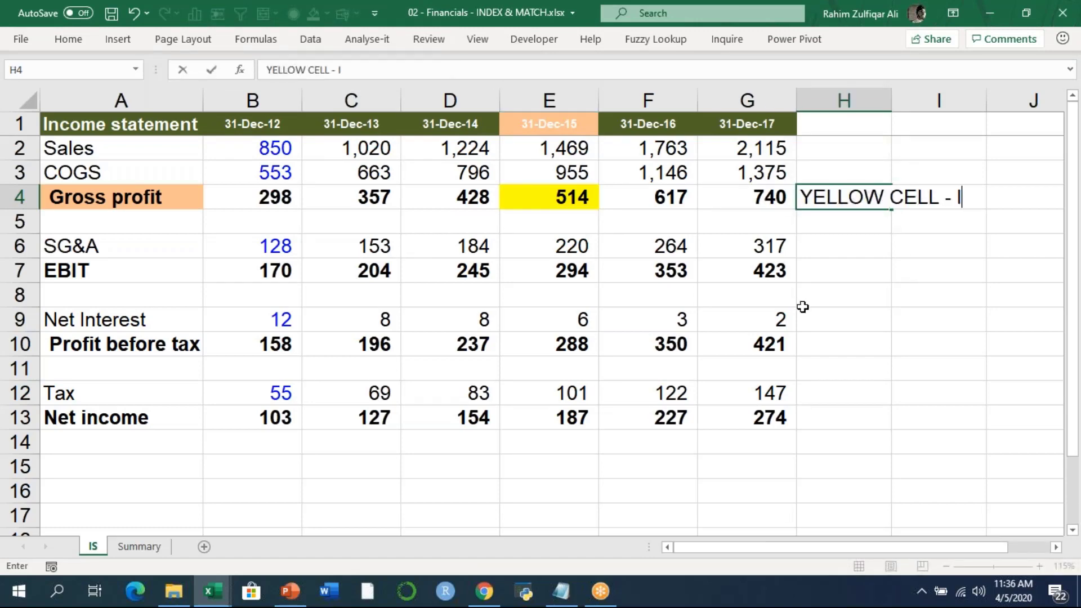
text(NDEX)
key(Return)
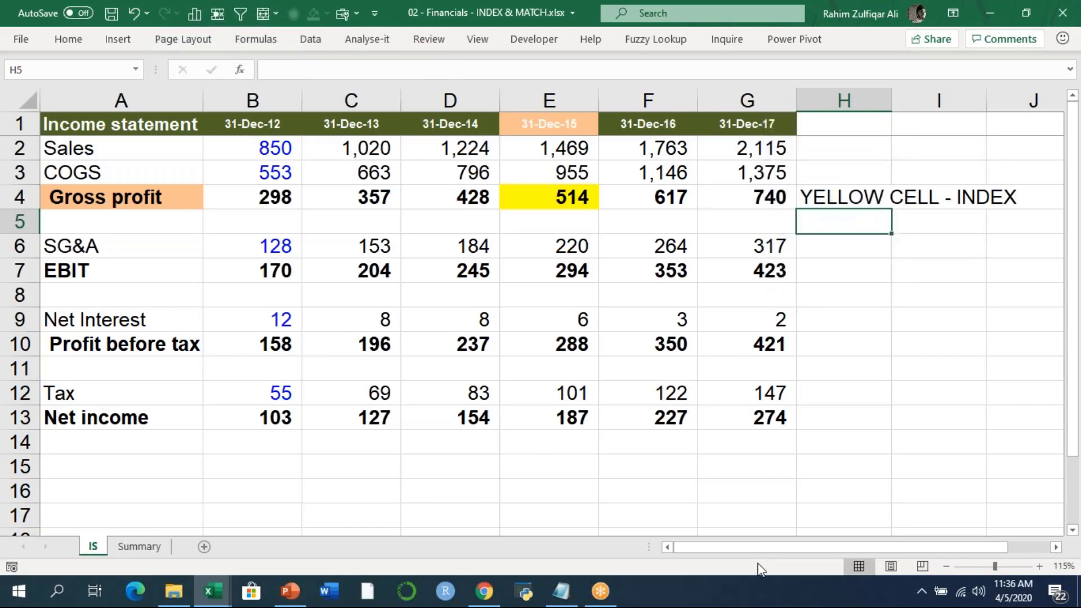
Enter the notes "ORANGE CELL POSITION" in H5 and "MATCH FUNCTION" in H6.
text(ORANGE)
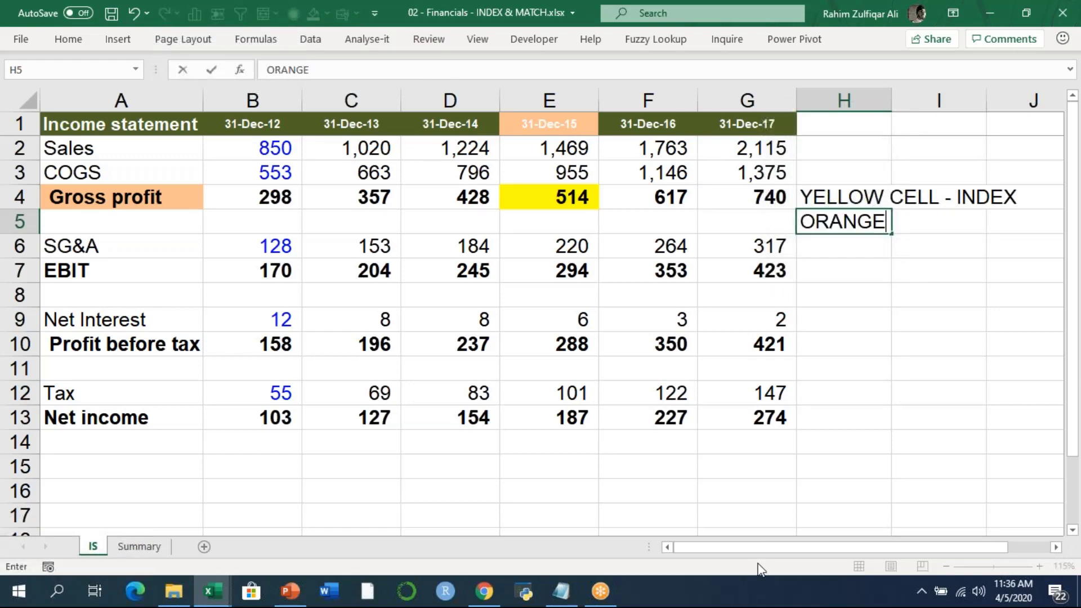
text( CELL PO)
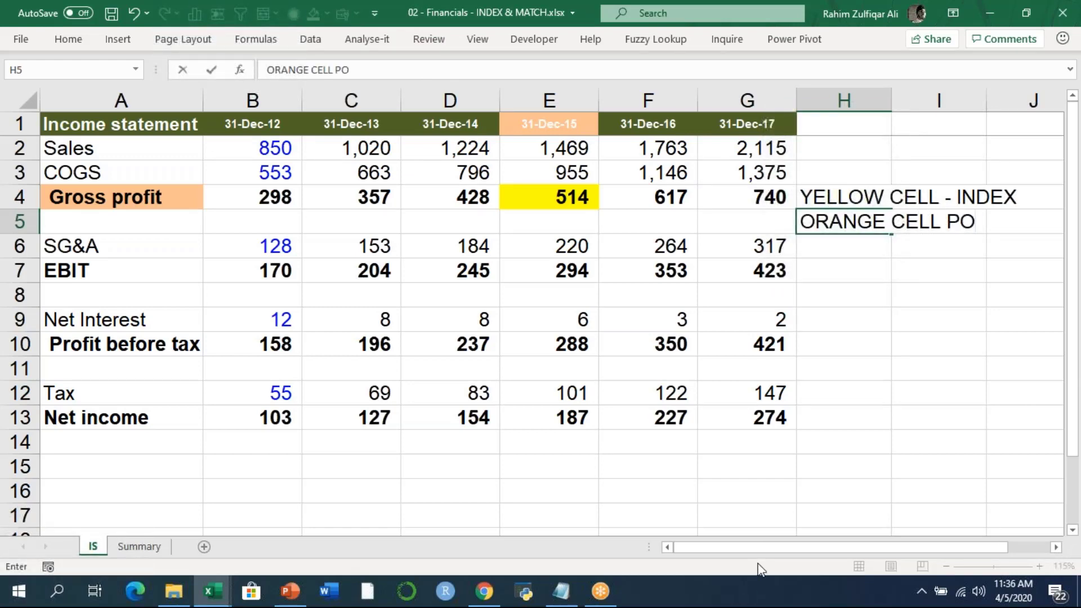
text(SITION)
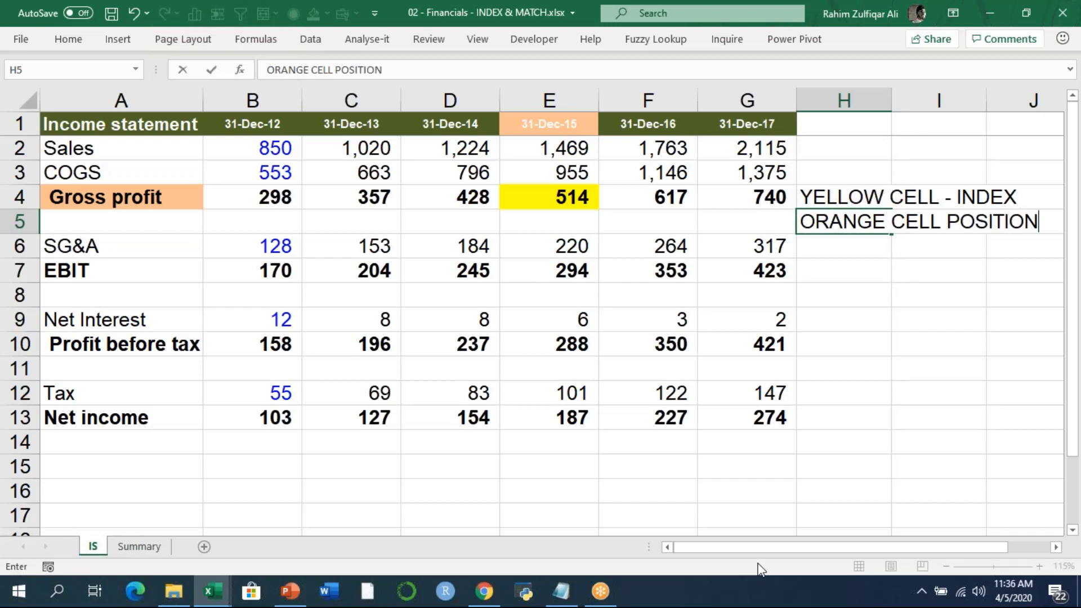
key(Return)
text(M)
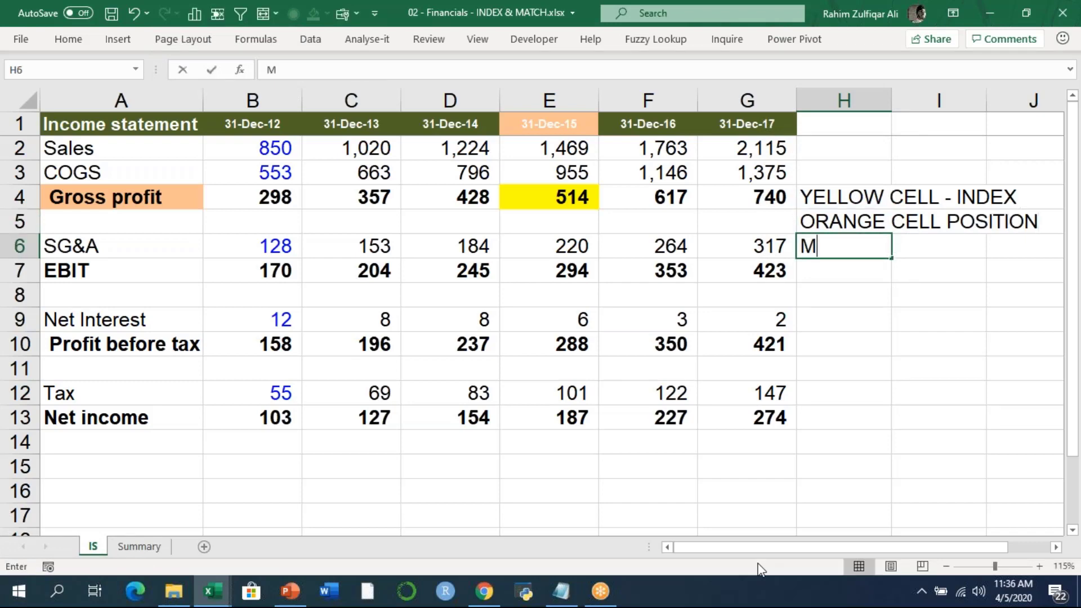
text(ATCH FUNCTION)
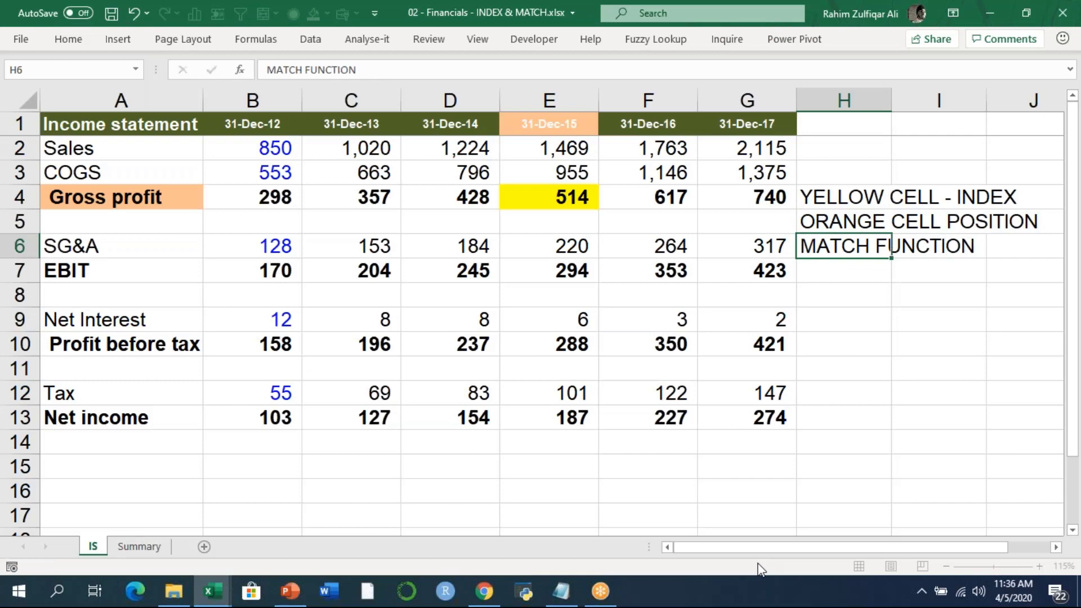
key(Return)
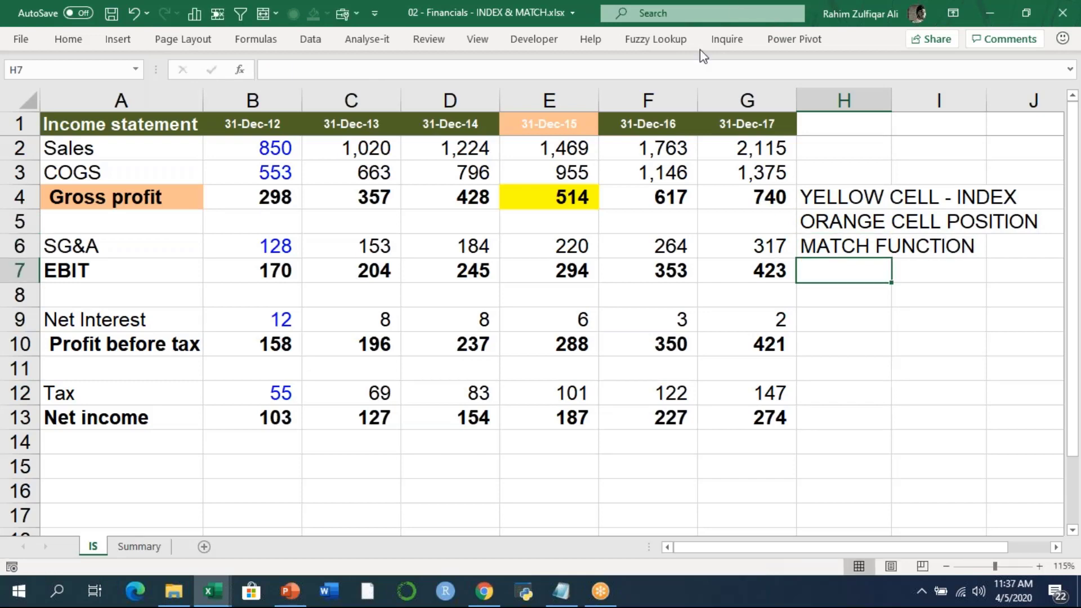
Examine how the yellow figure in E4 relates to the orange cells E1 and A4 and the MATCH note in H6.
click(565, 194)
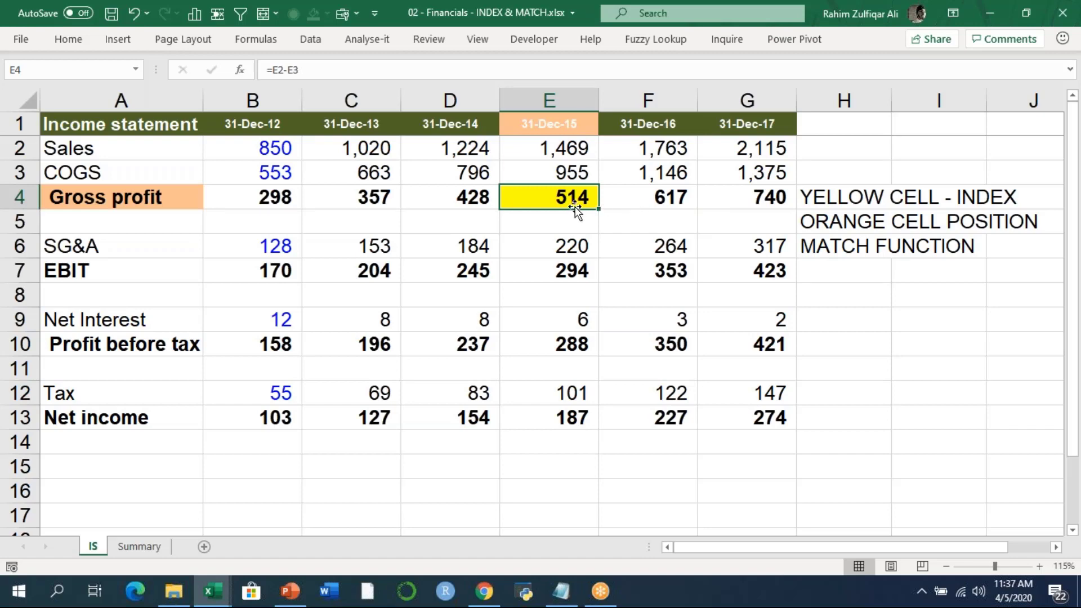
click(548, 125)
click(149, 198)
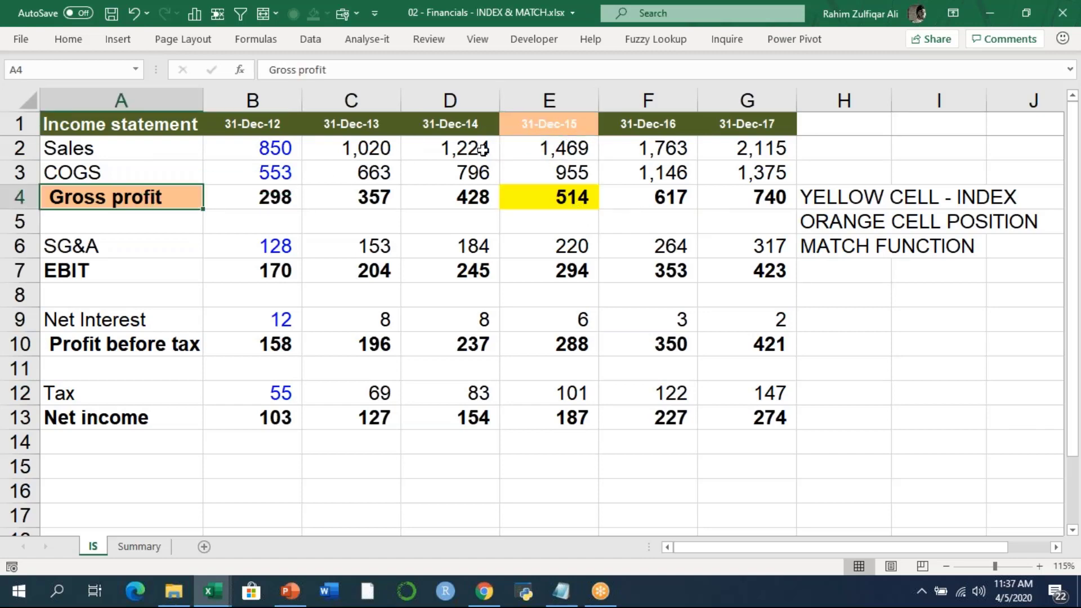
click(525, 126)
click(169, 198)
click(509, 125)
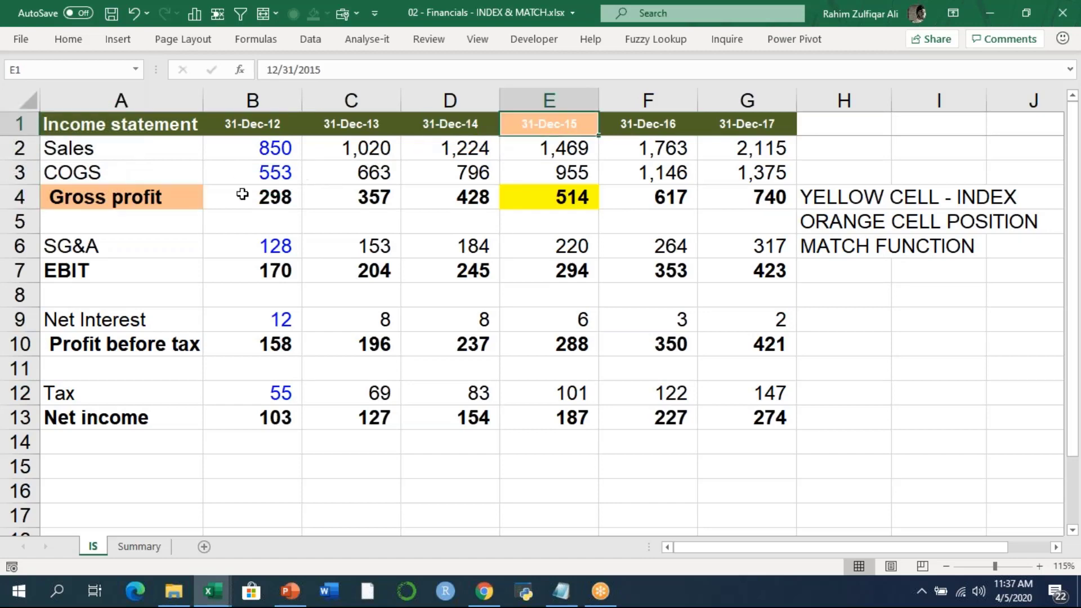
click(201, 196)
click(510, 129)
click(174, 195)
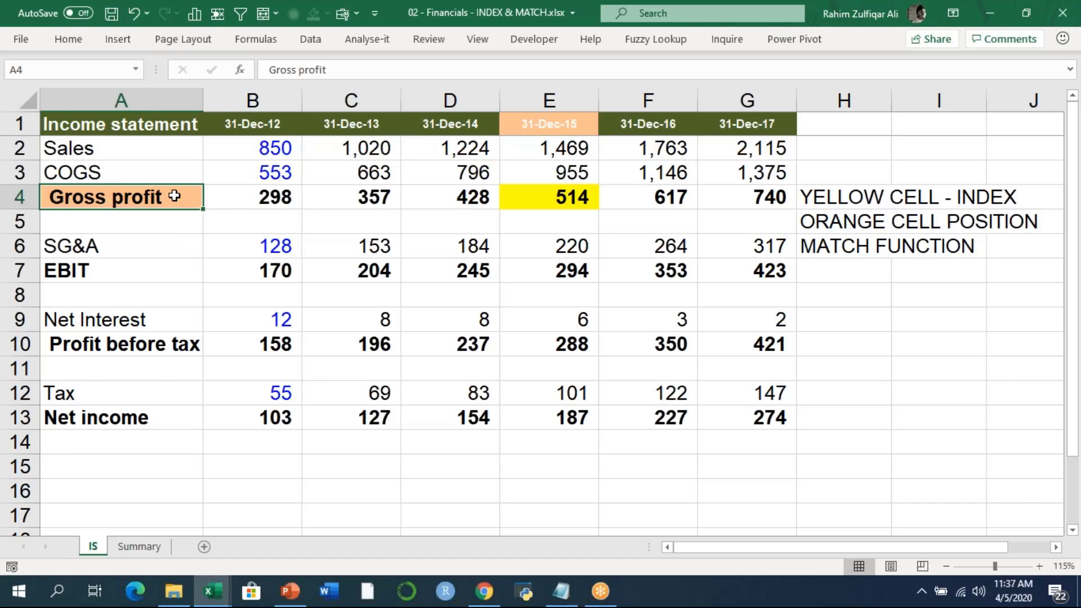
click(838, 246)
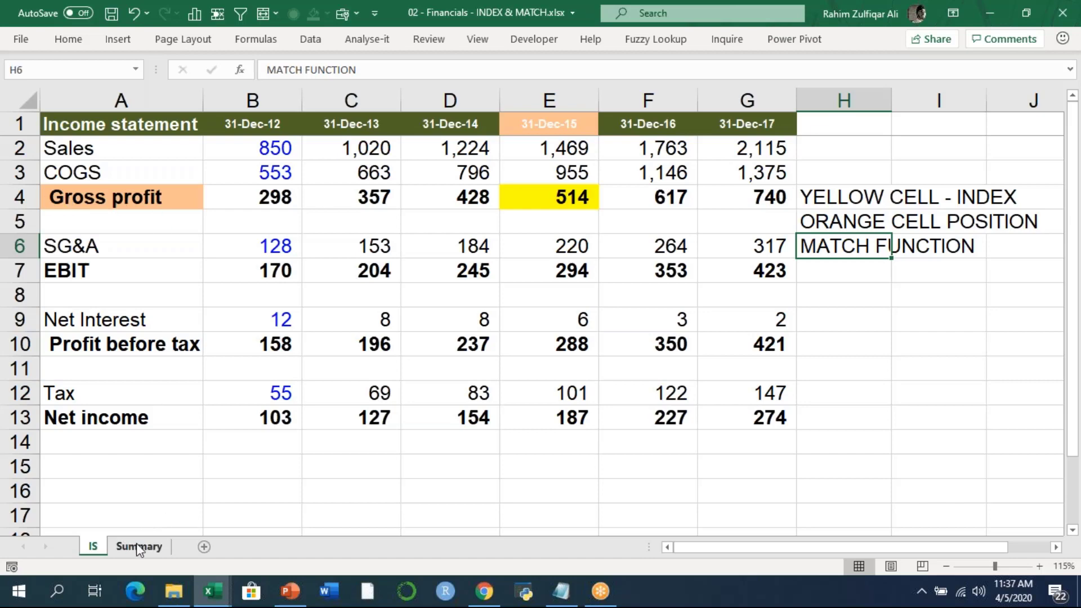
Define the name OUTPUT for the income statement figures in B2:G13.
drag(234, 147, 742, 422)
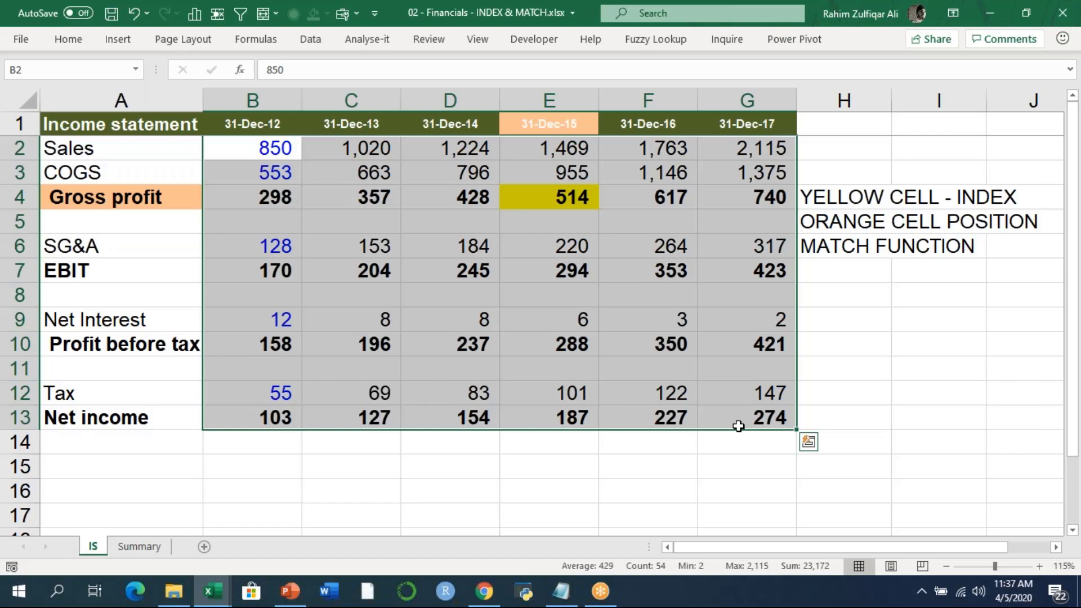
click(61, 70)
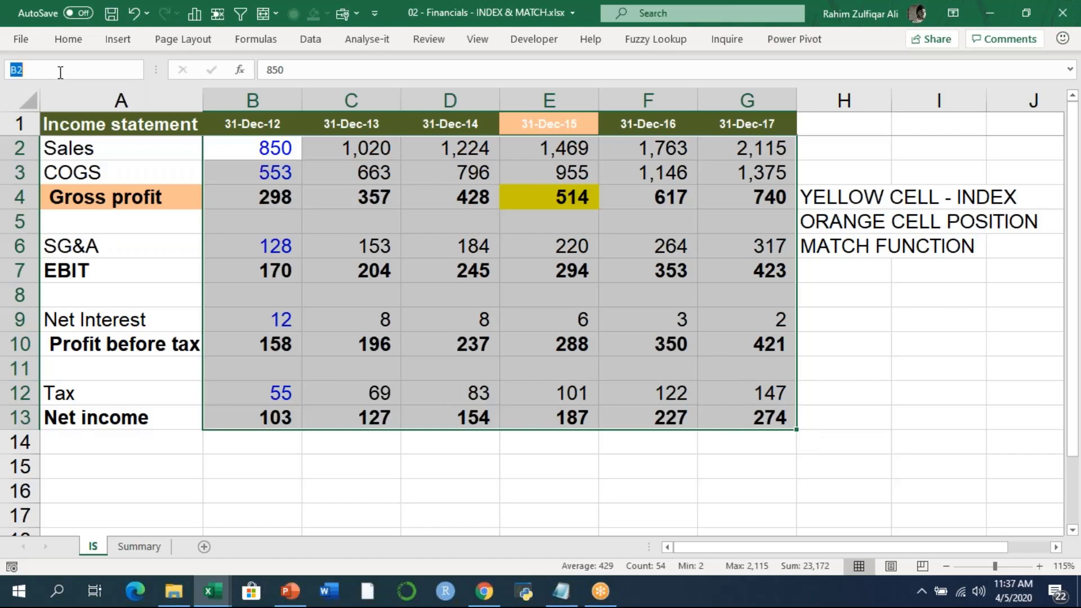
text(OUTPUT)
key(Return)
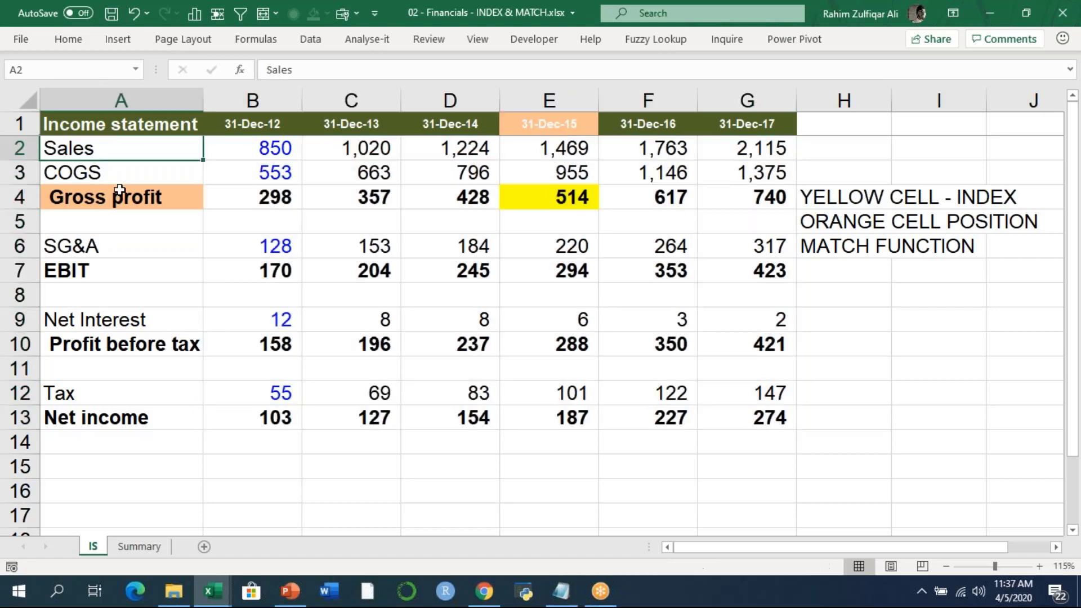
Define the name LINEITEMS for the income statement's row labels in A2:A13.
drag(122, 148, 121, 417)
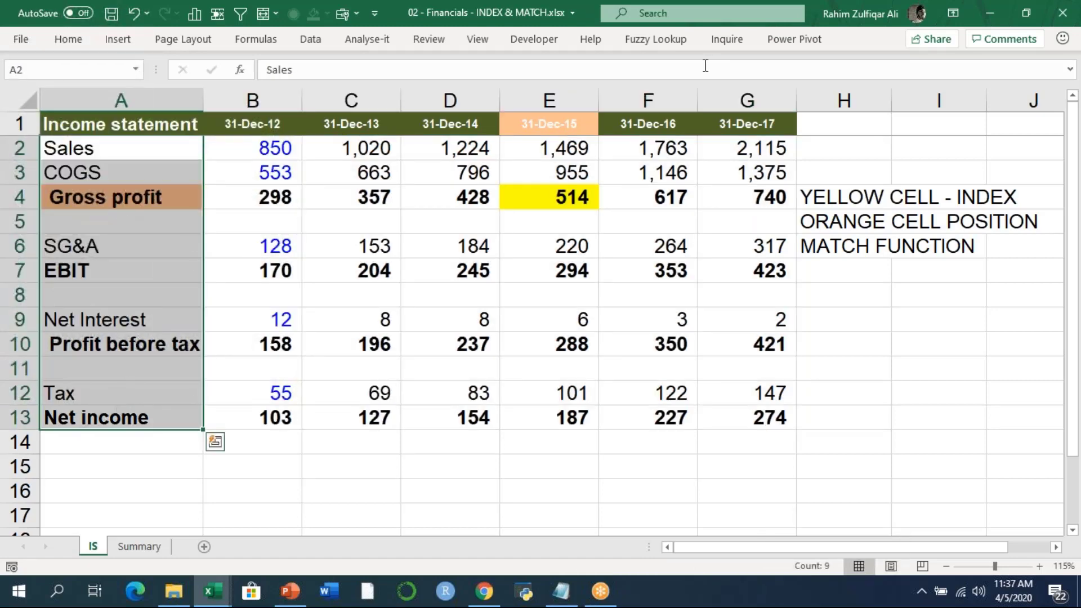
click(816, 25)
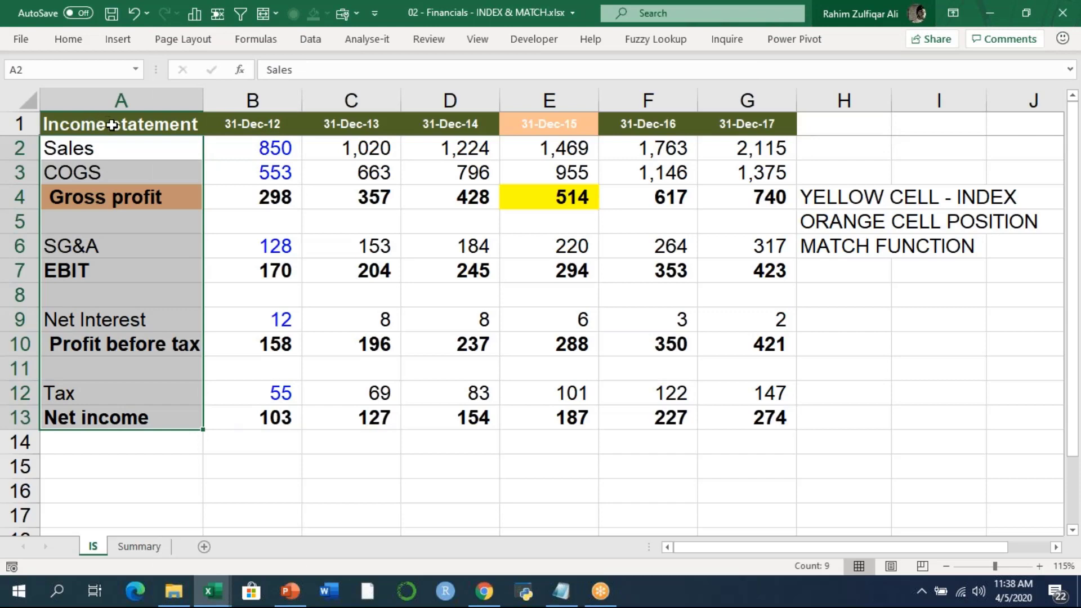
click(81, 70)
text(LINEITEMS)
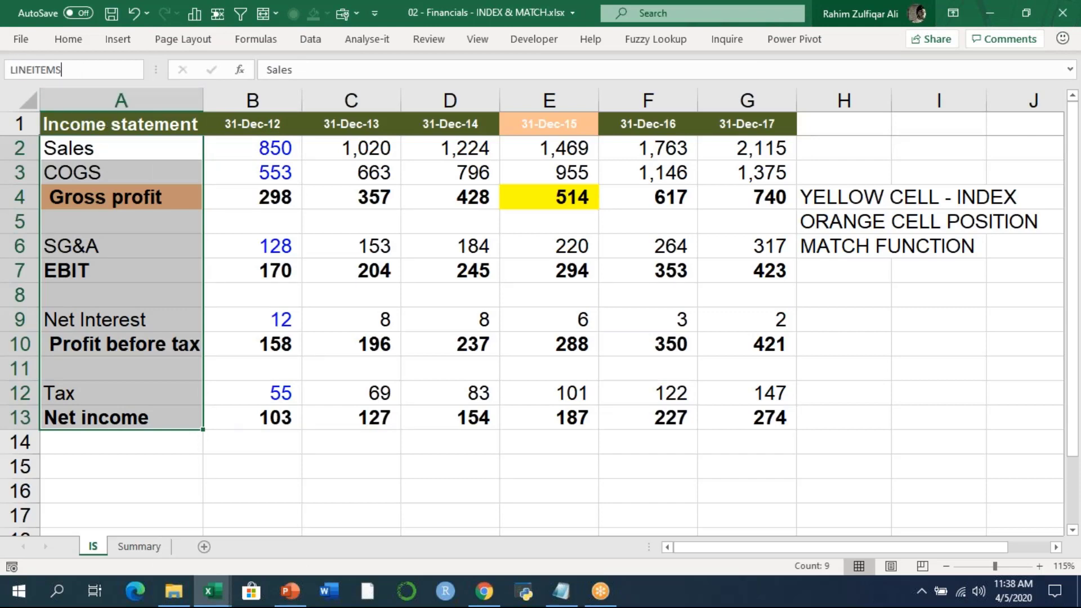
key(Return)
Define the name YEARS for the date headers in B1:G1.
click(263, 128)
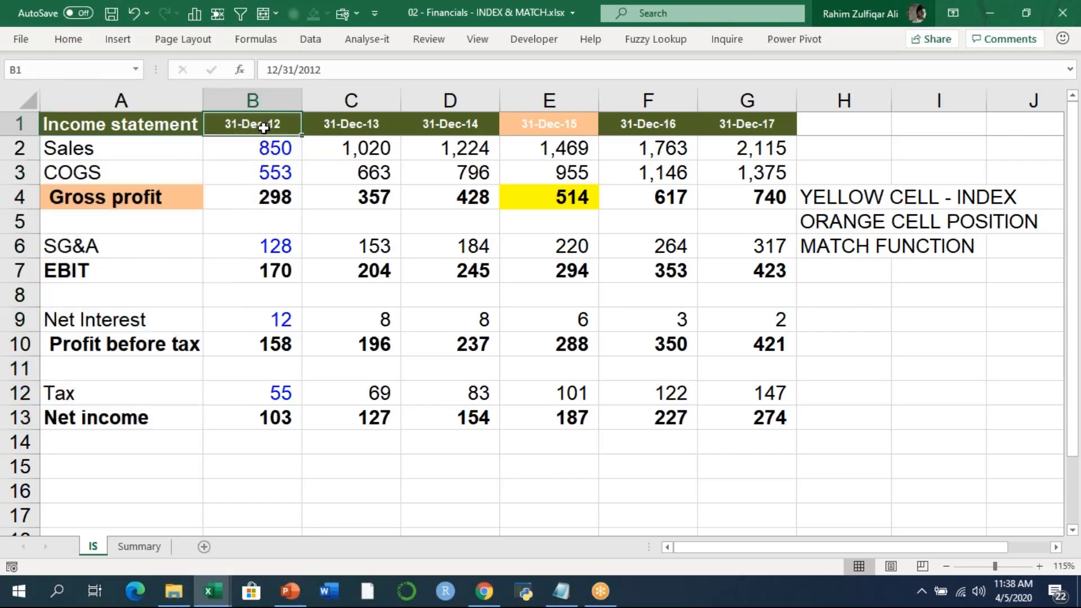
drag(263, 128, 725, 125)
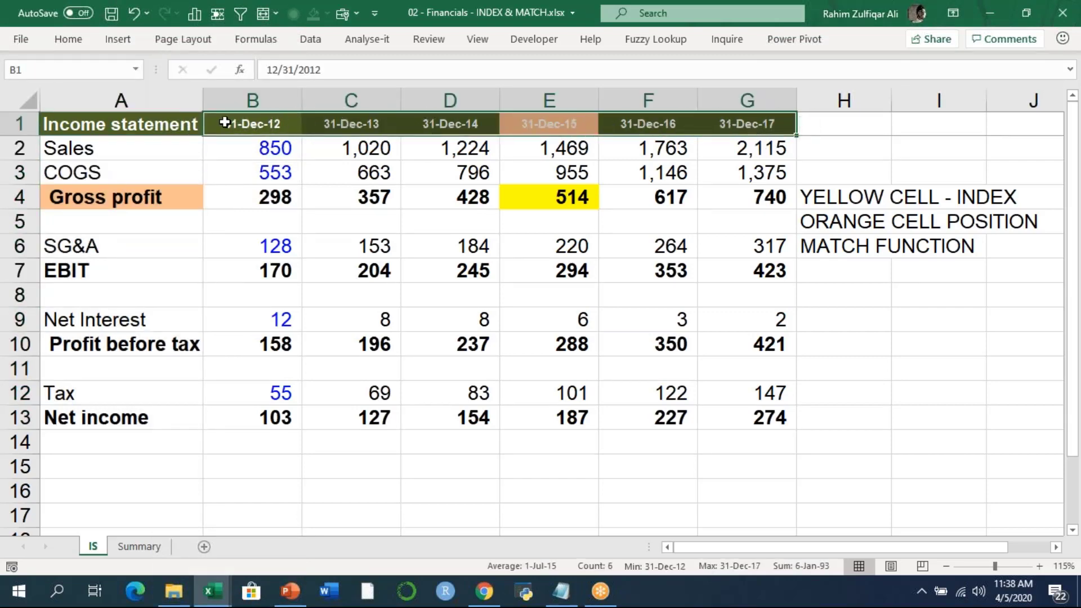
click(82, 68)
text(YEARS)
key(Return)
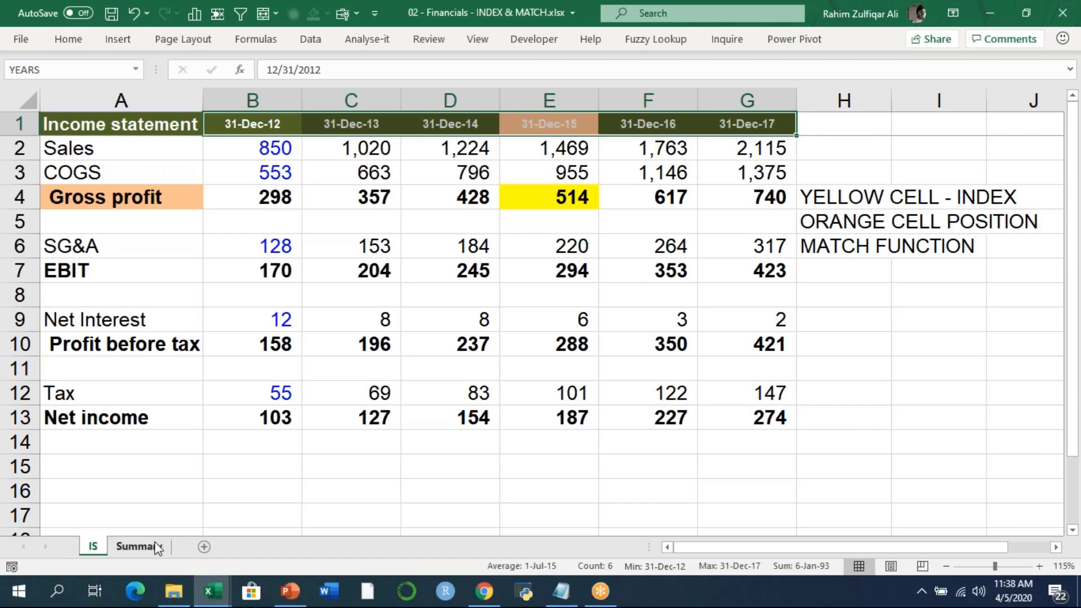
Go to the Summary sheet and review the list of defined names available for pasting.
click(139, 546)
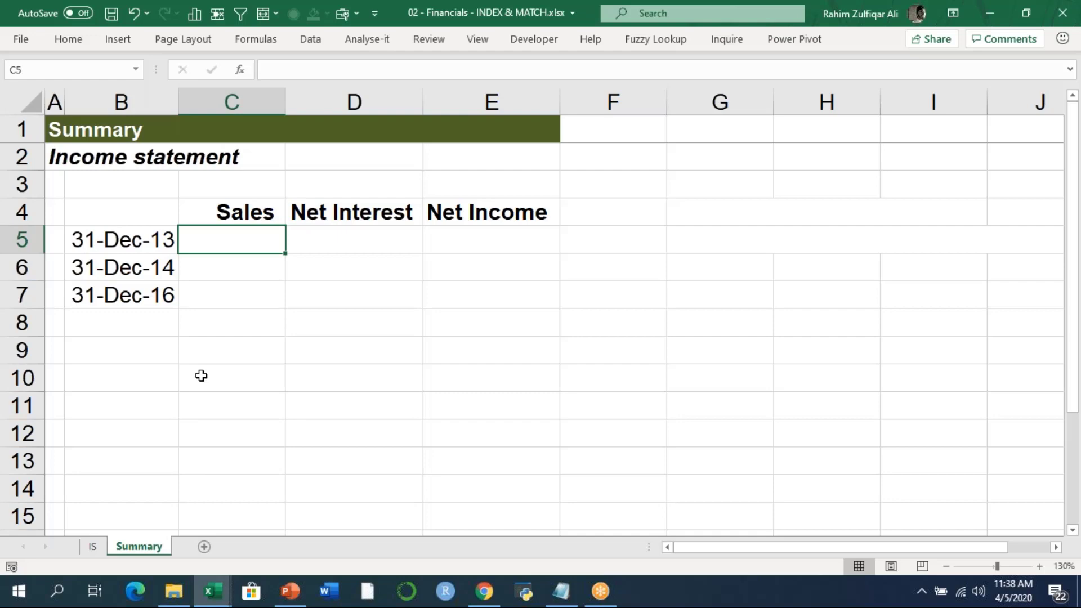
click(692, 237)
click(702, 208)
key(F3)
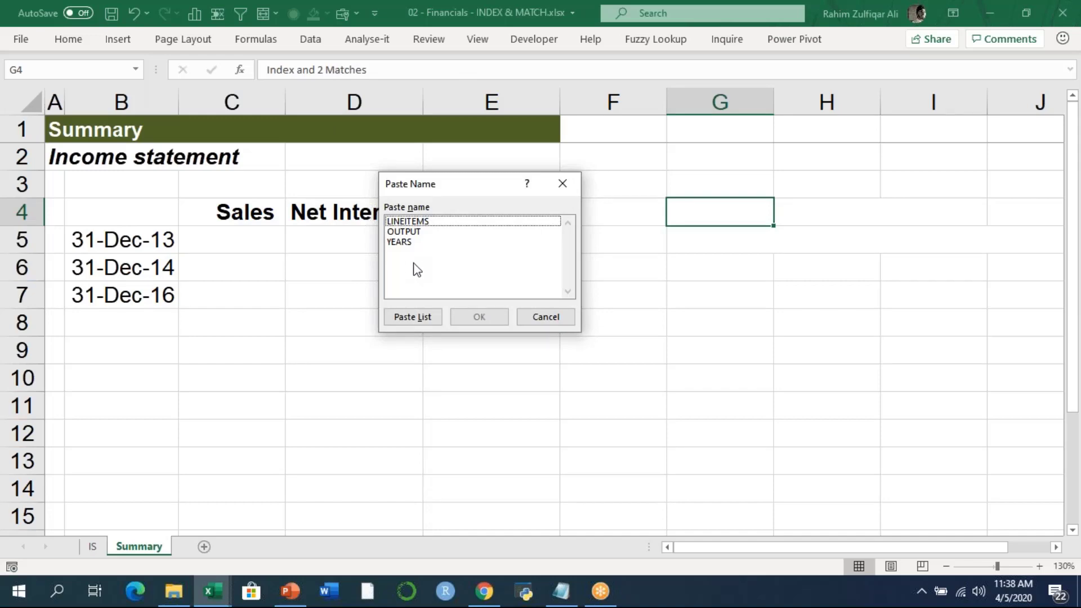
key(Escape)
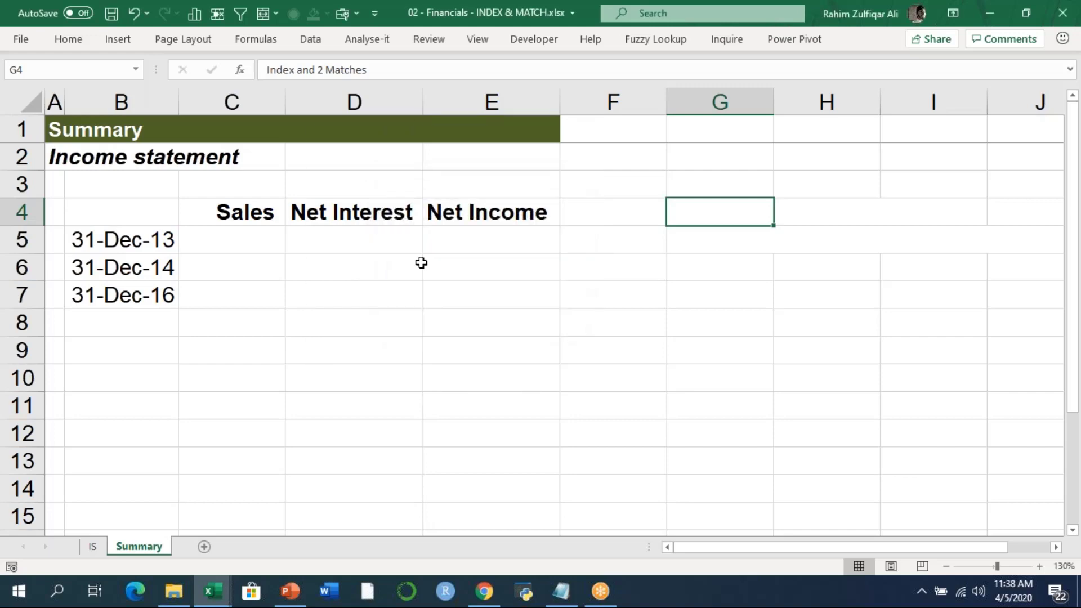
Begin an INDEX formula in C5, the Sales cell for 31-Dec-13, with the named range OUTPUT as its array.
click(219, 233)
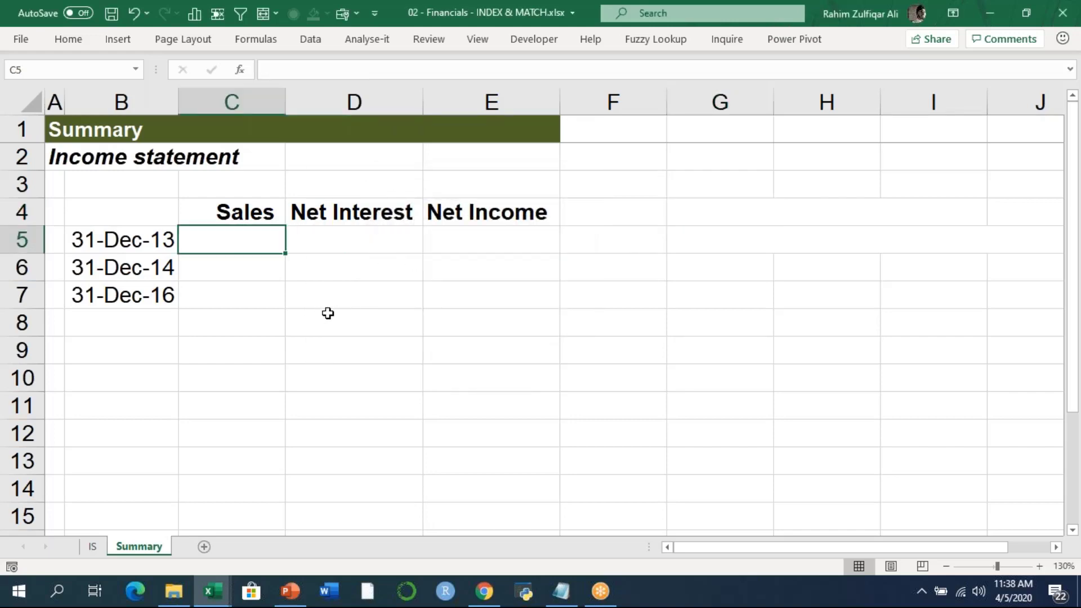
text(=)
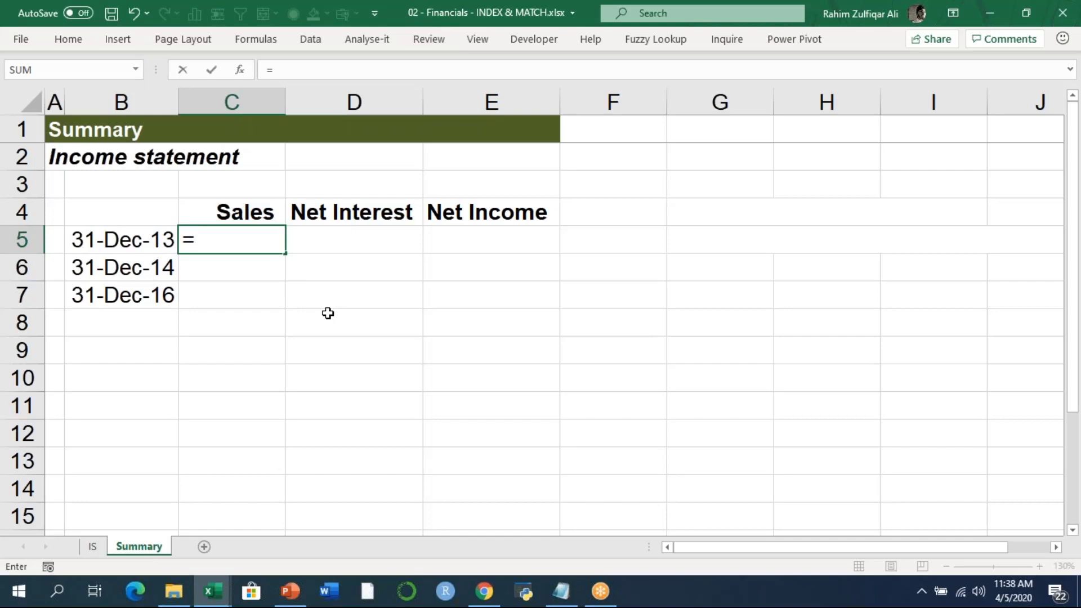
text(INDEX()
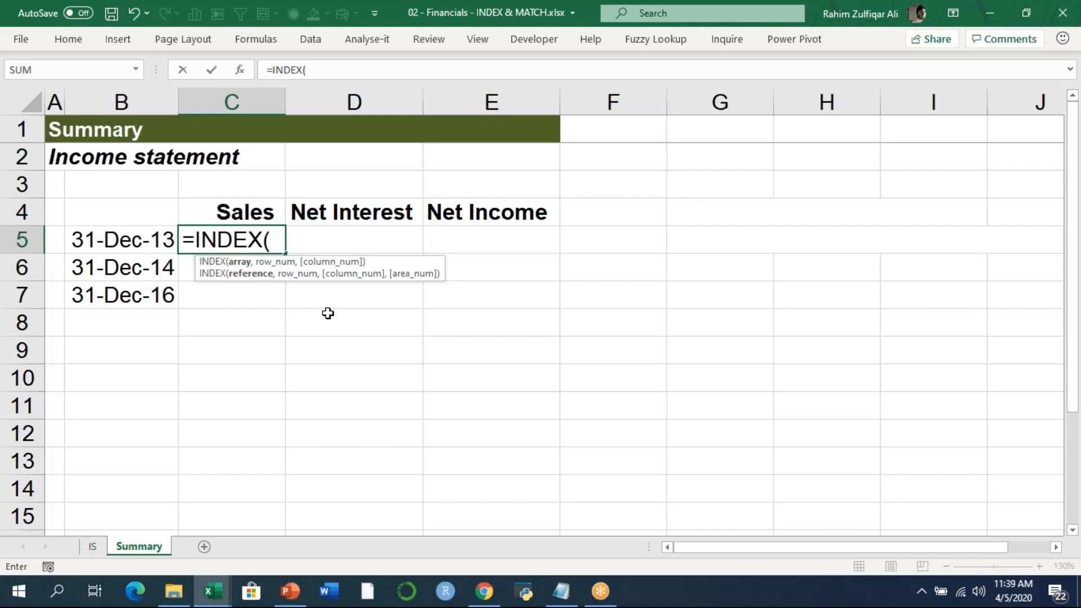
key(F3)
click(407, 231)
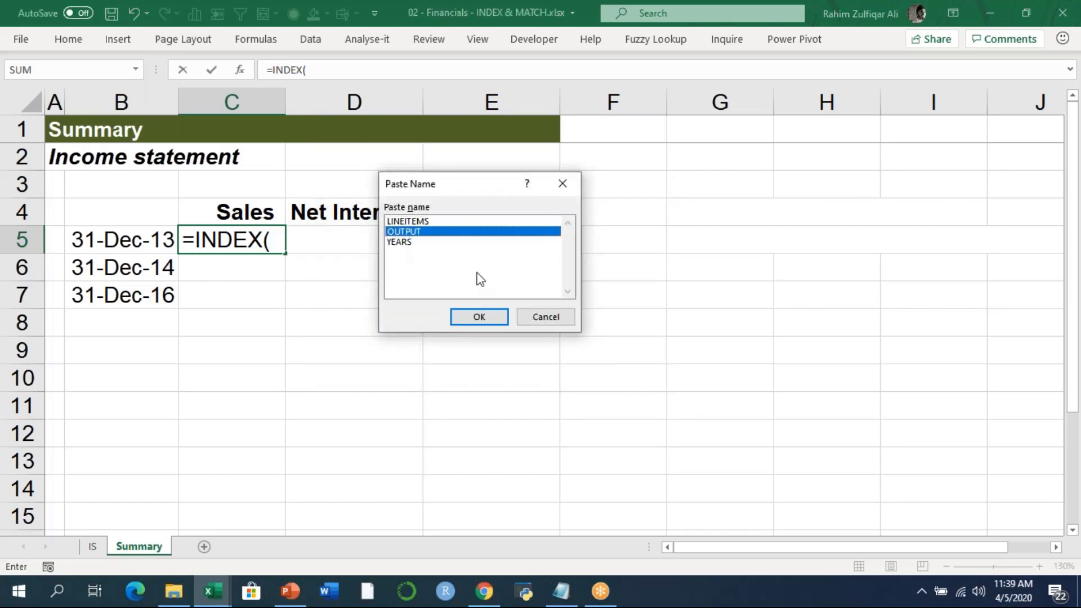
click(469, 319)
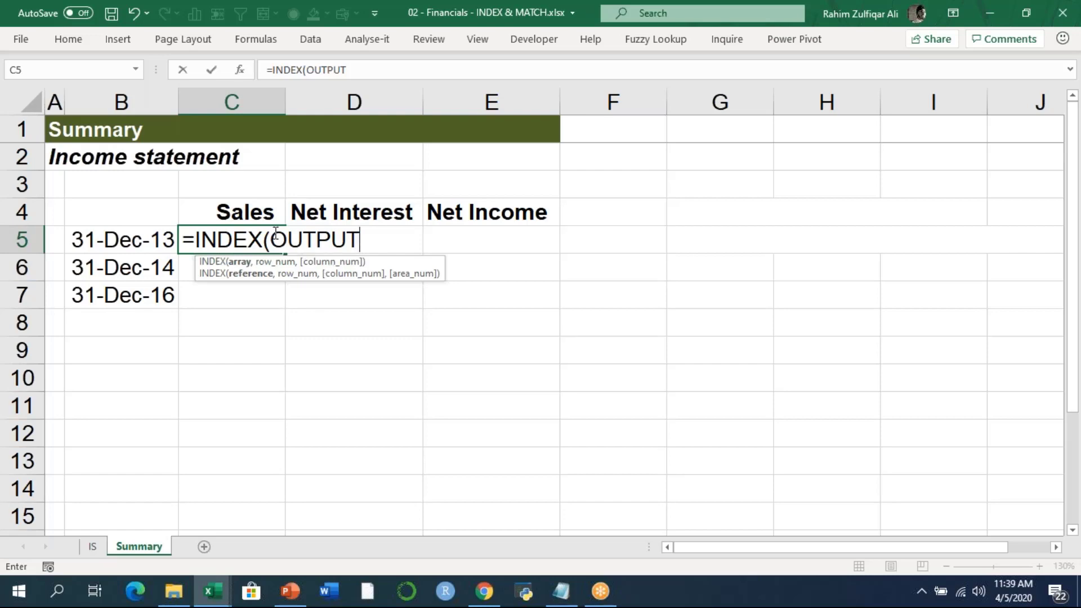
drag(271, 234, 364, 233)
click(366, 234)
text(,)
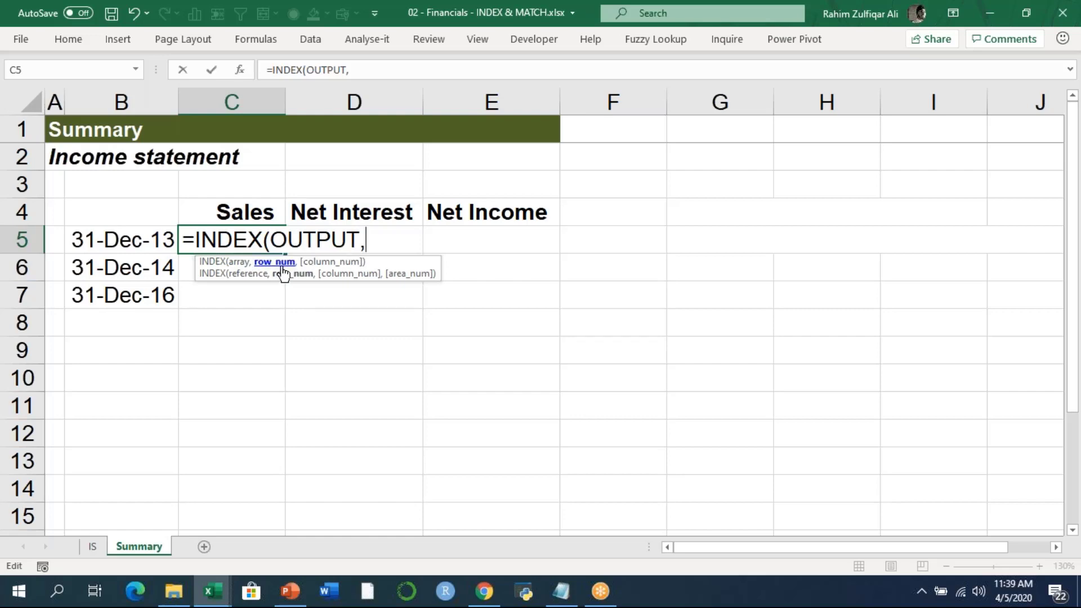
Add MATCH(C4,LINEITEMS,0) as the INDEX row number, looking up the Sales heading with an exact match.
text(MATCH()
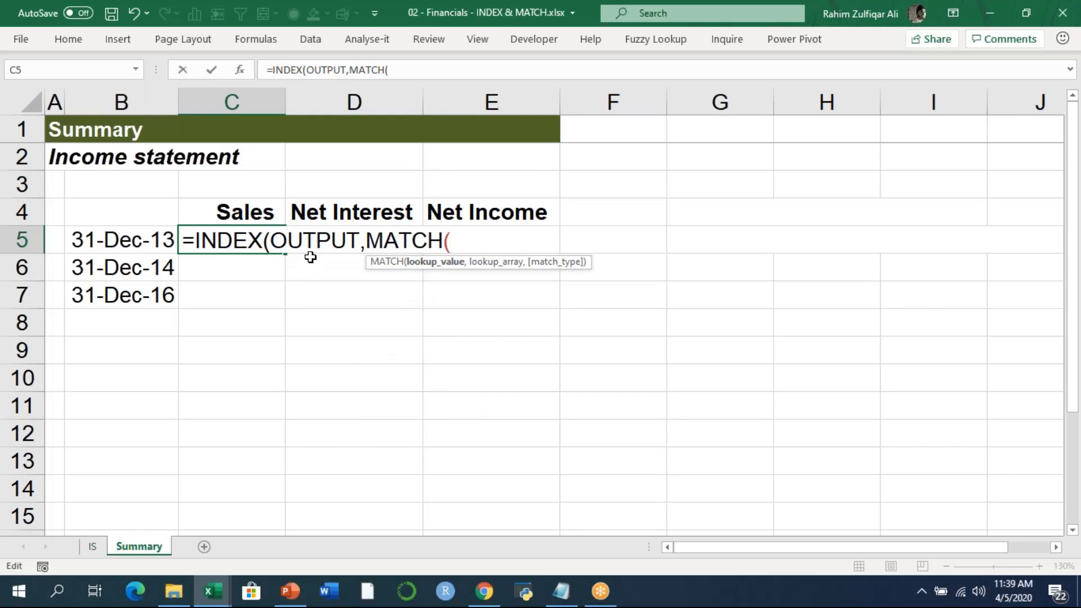
click(272, 217)
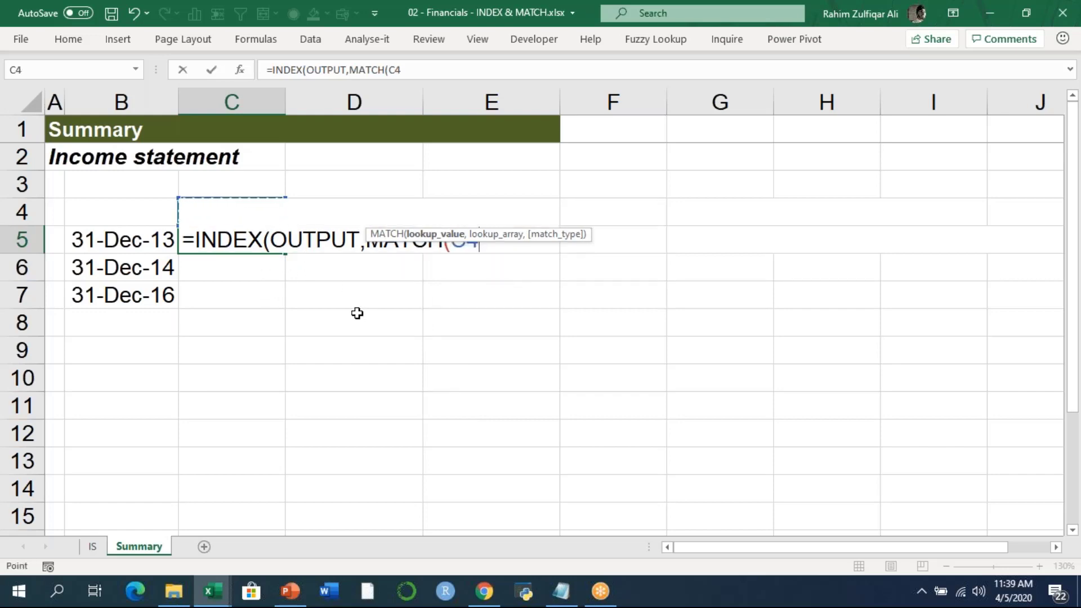
text(,)
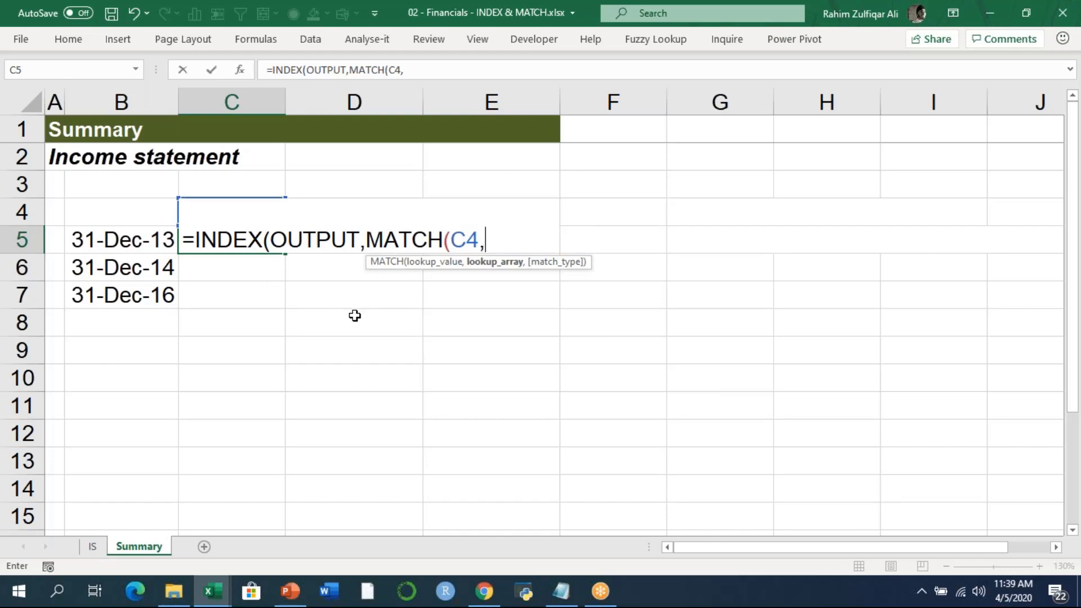
key(F3)
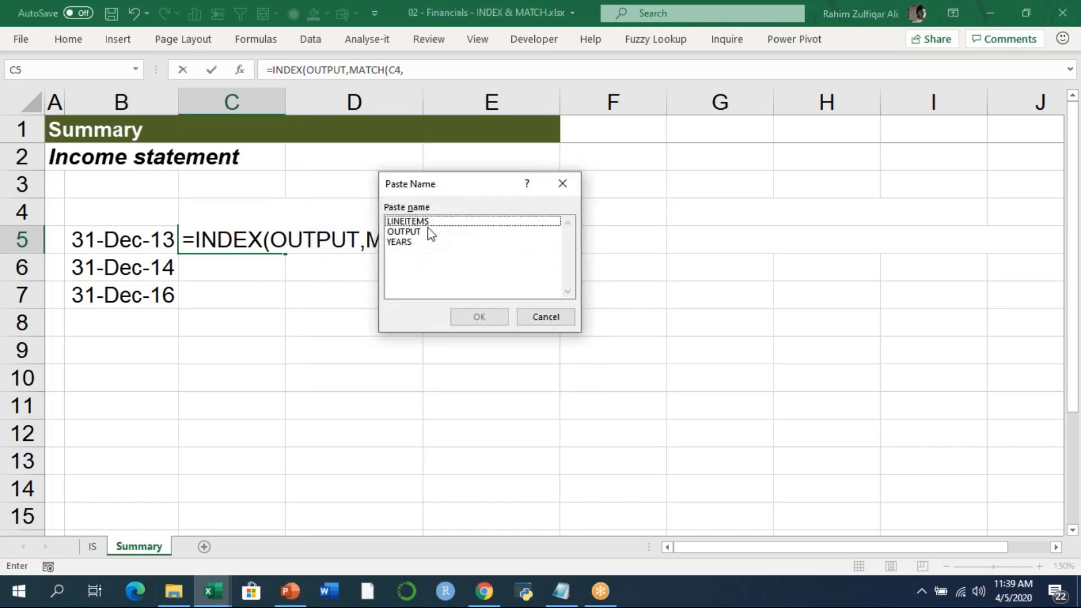
click(432, 224)
click(465, 320)
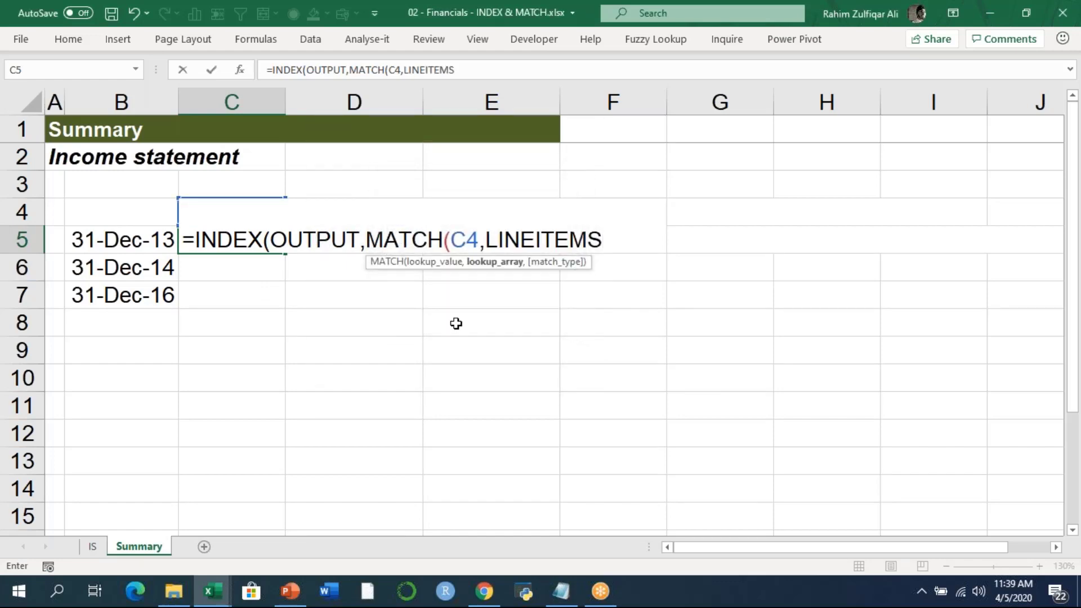
text(,0)
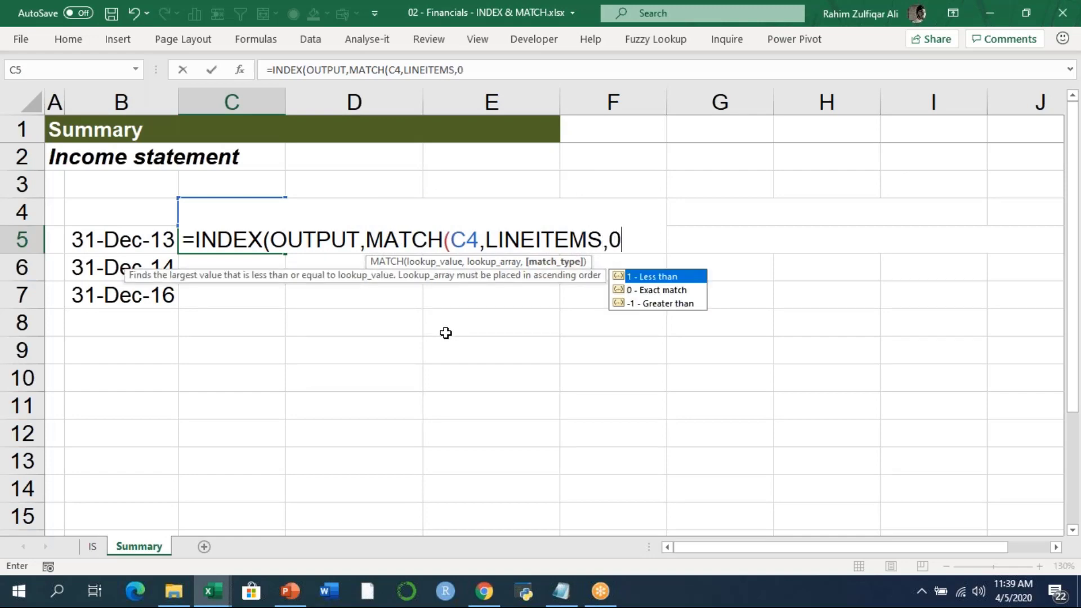
text())
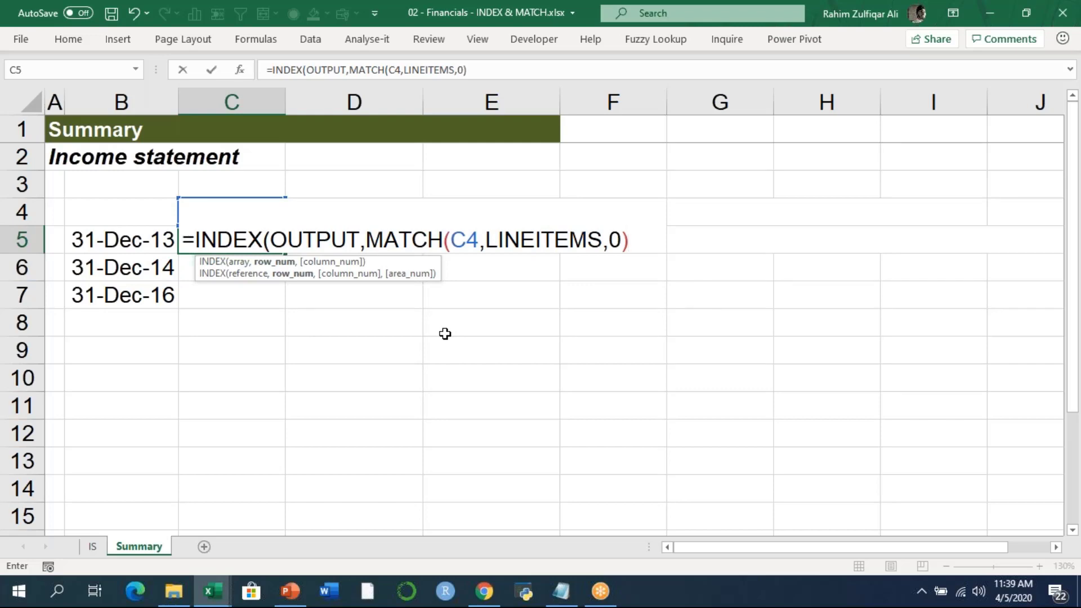
Add MATCH(B5,YEARS,0) as the INDEX column number, looking up the 31-Dec-13 date with an exact match.
text(,)
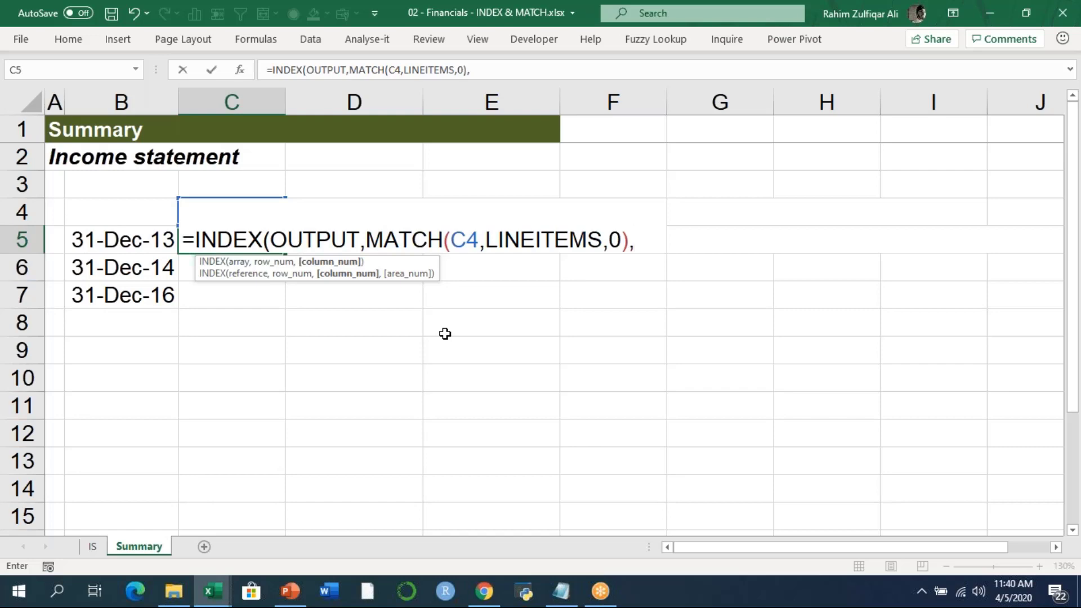
text(MATCH()
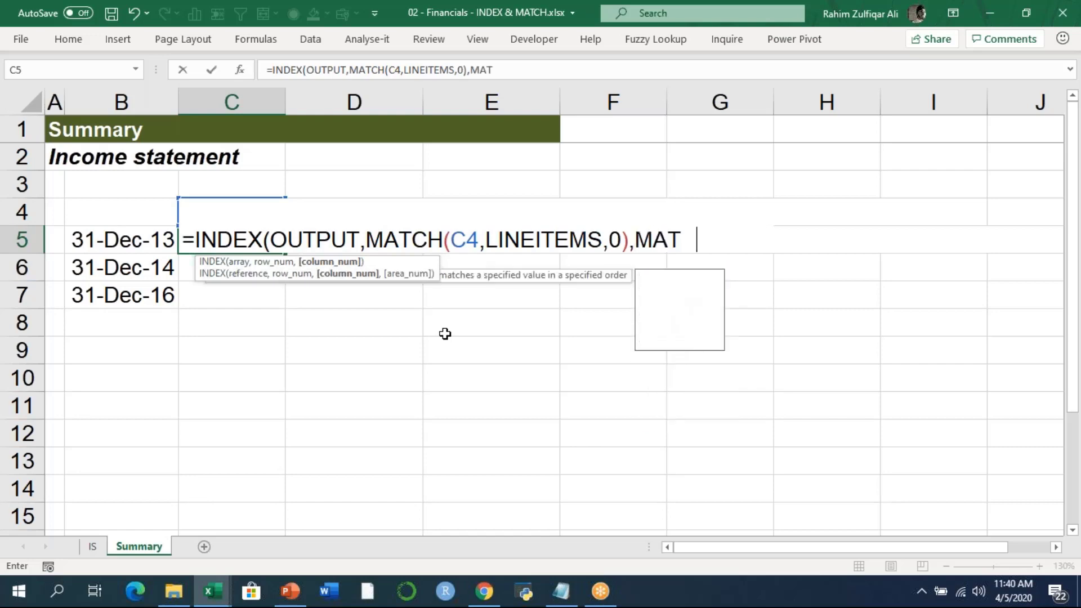
click(144, 241)
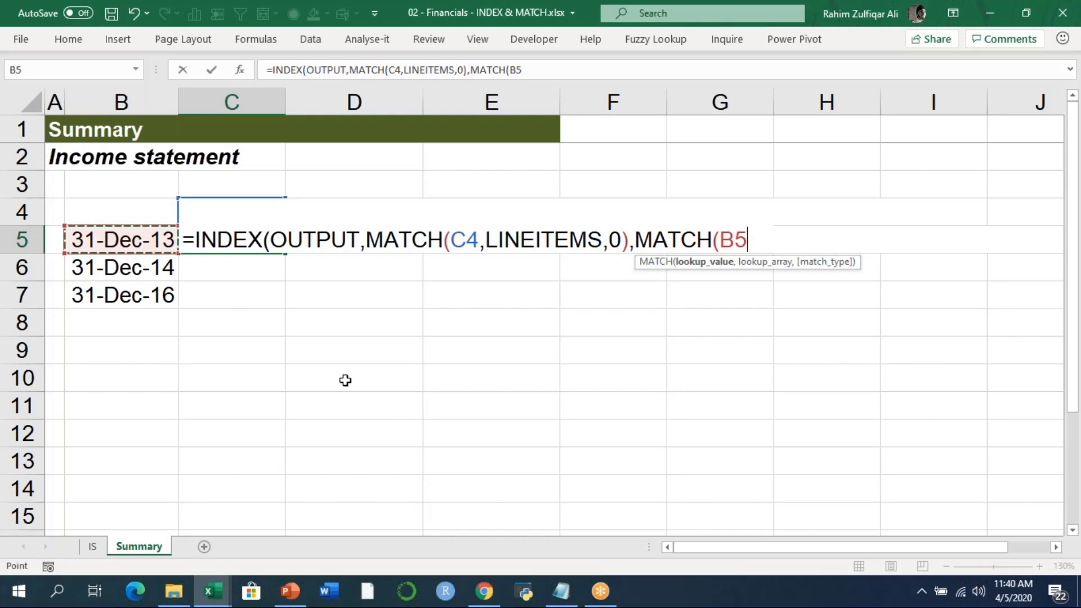
text(,)
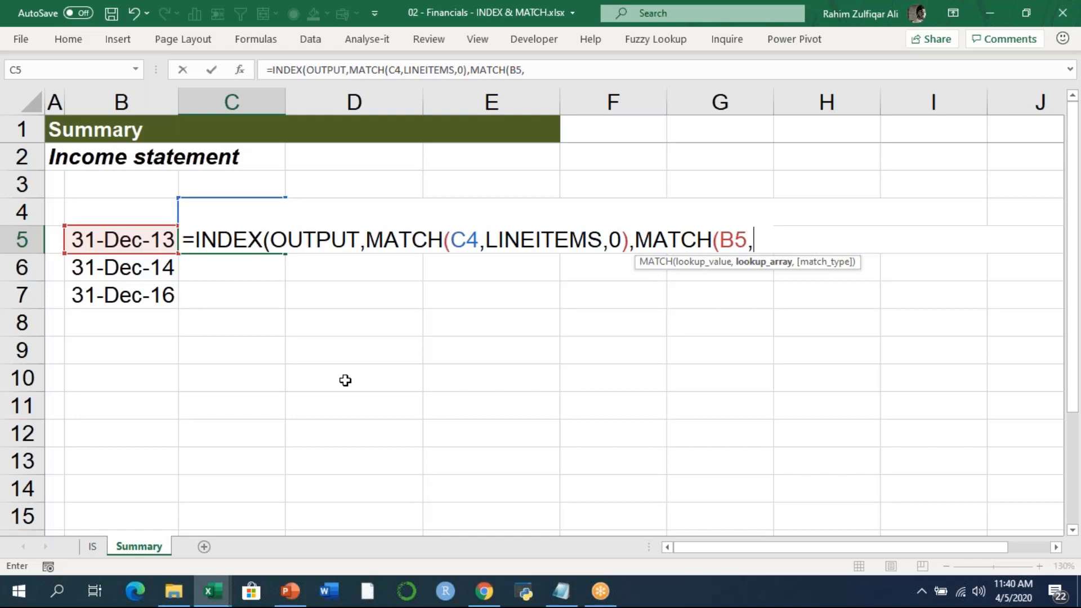
key(F3)
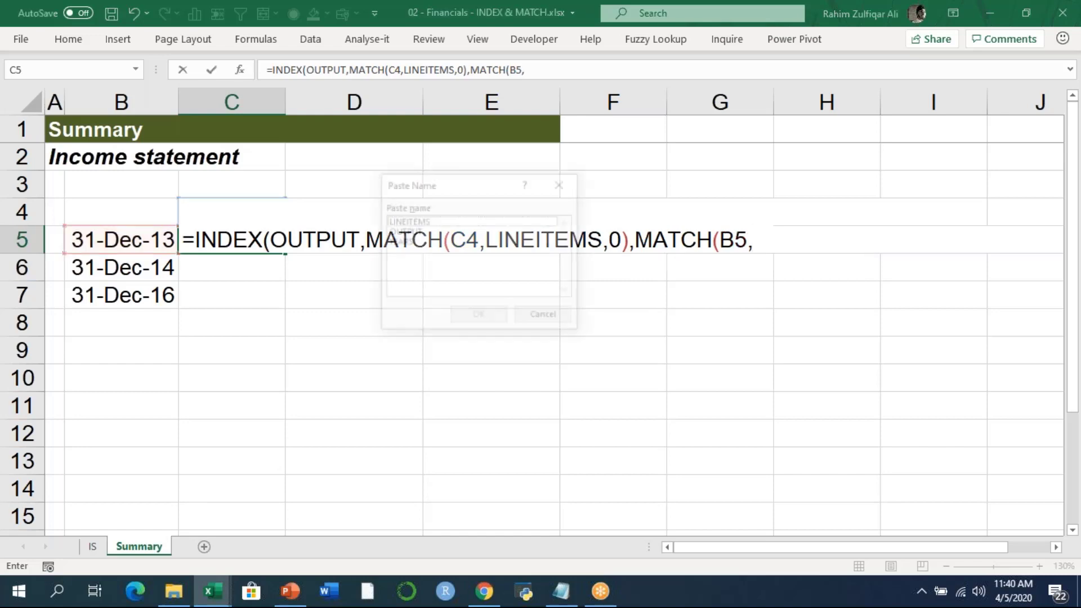
click(421, 243)
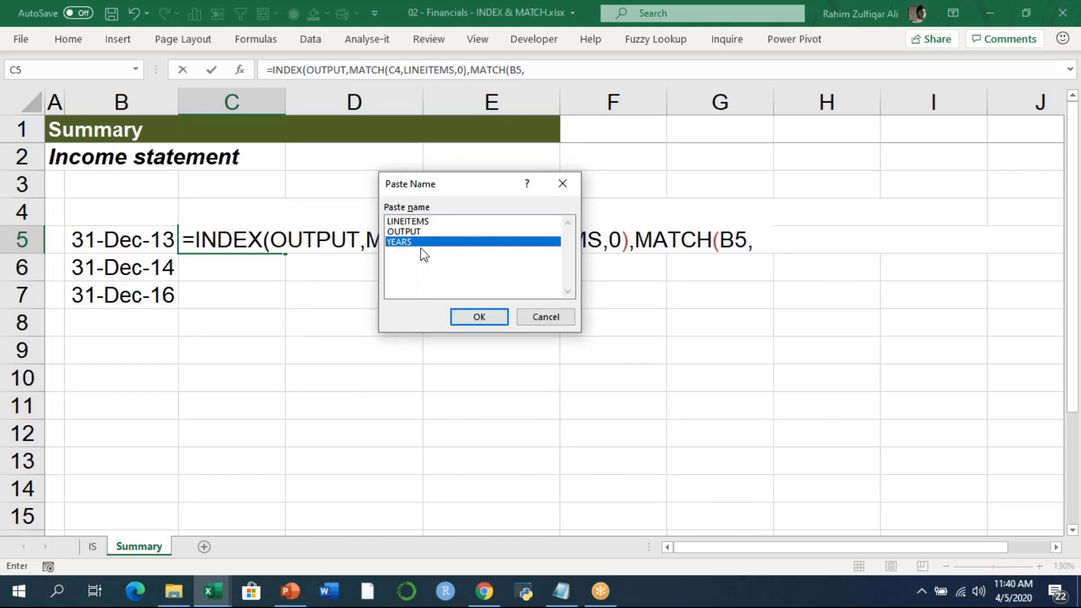
click(479, 316)
text(,)
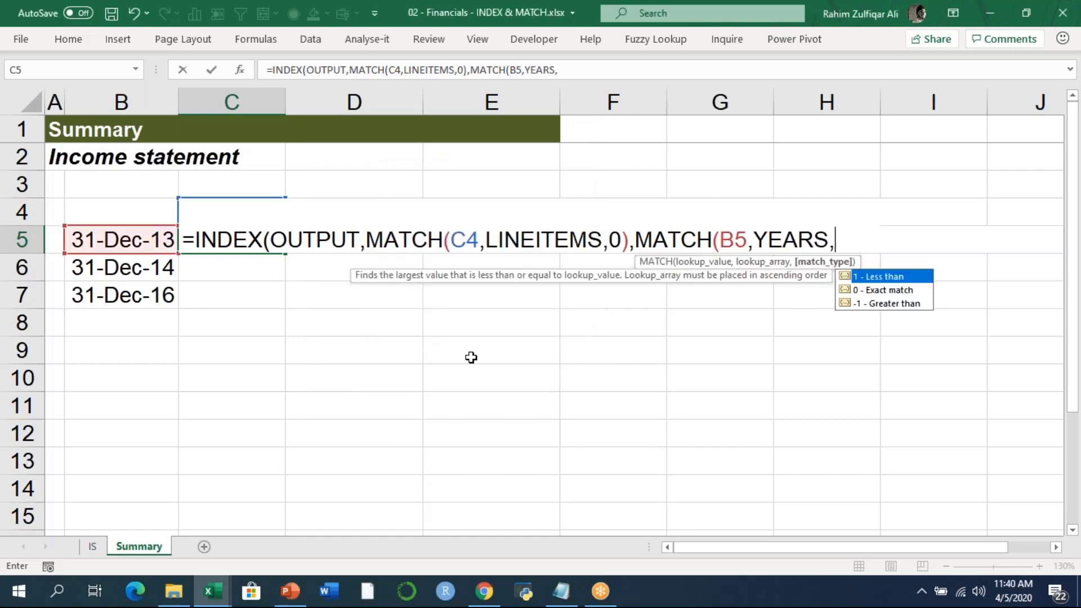
text(0))
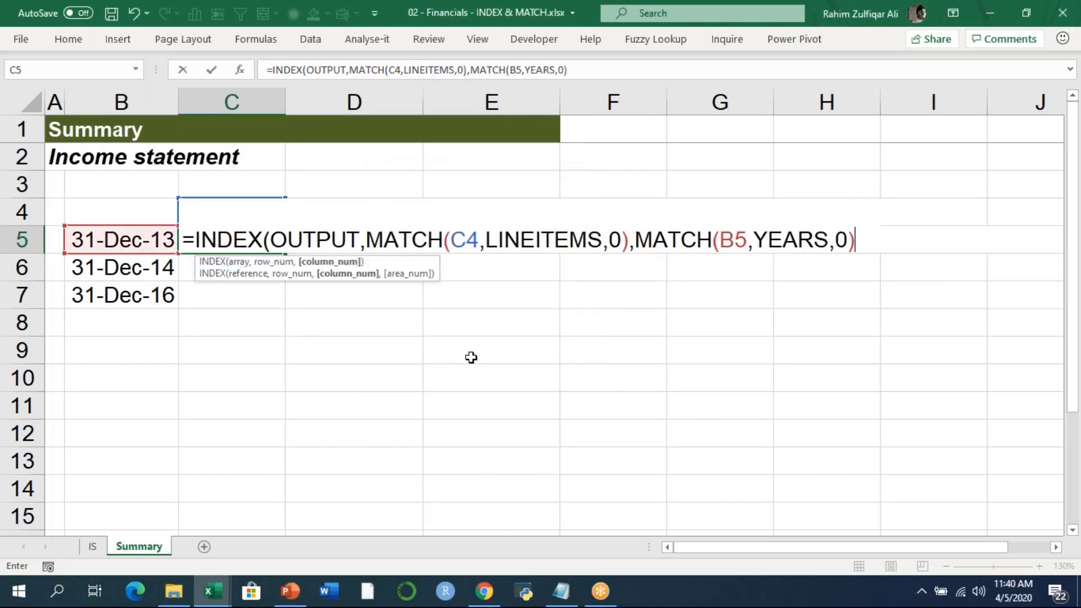
Change the formula's lookup references to the mixed forms C$4 and $B5, and enter it with the proposed closing parenthesis correction.
click(470, 246)
key(F4)
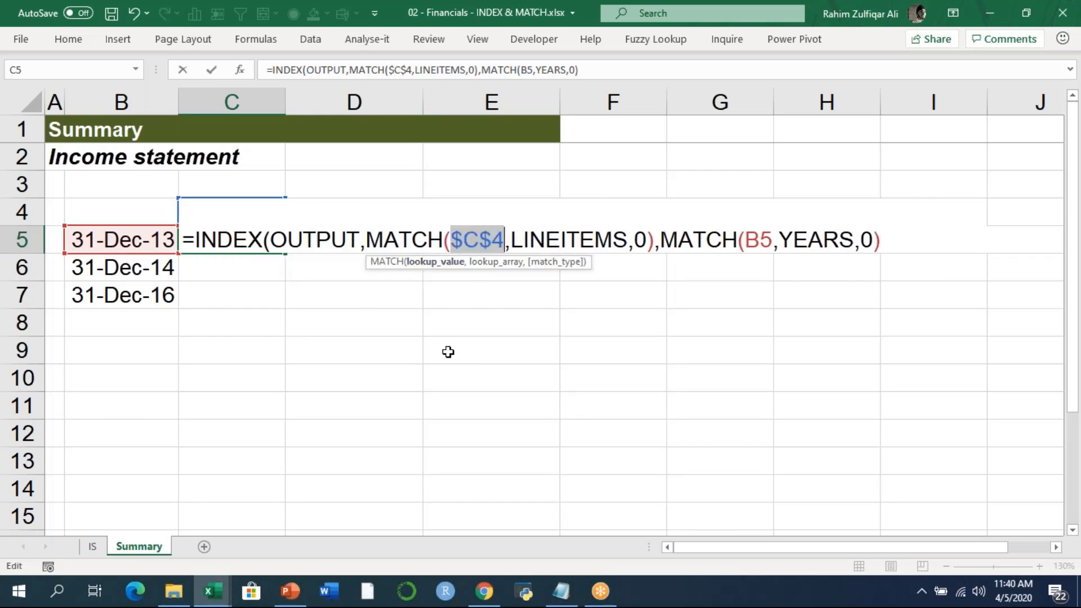
key(F4)
key(Right)
key(Right)
key(Right)
key(Right)
key(Right)
key(Right)
key(Right)
key(Right)
key(Right)
key(Right)
key(Right)
key(Right)
key(Right)
key(Right)
key(Right)
key(Right)
key(Right)
key(Right)
key(Right)
key(Right)
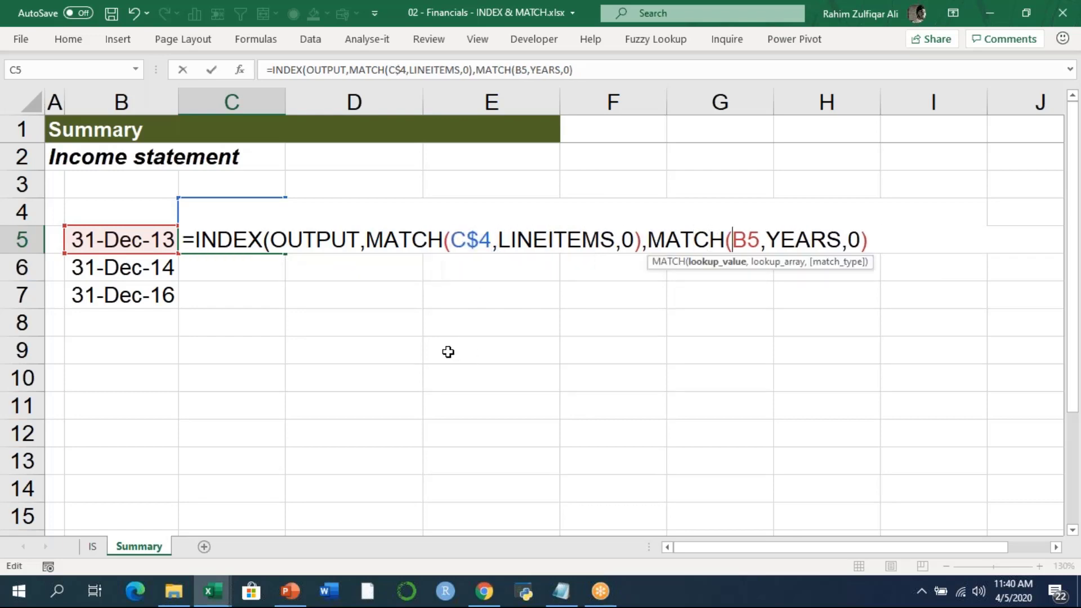
key(Right)
key(F4)
key(F4)
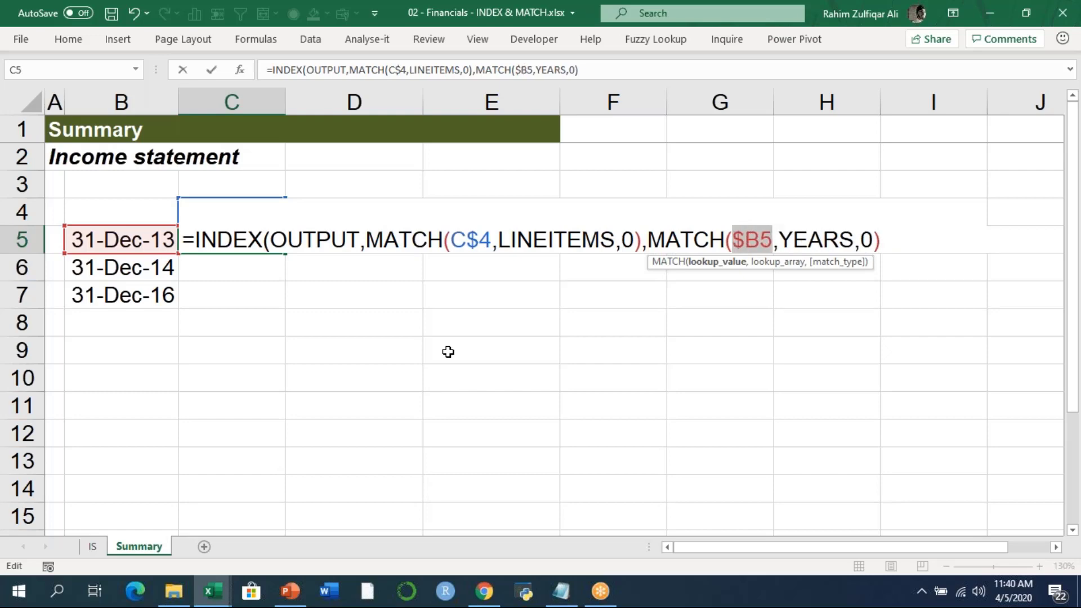
key(Return)
key(Return)
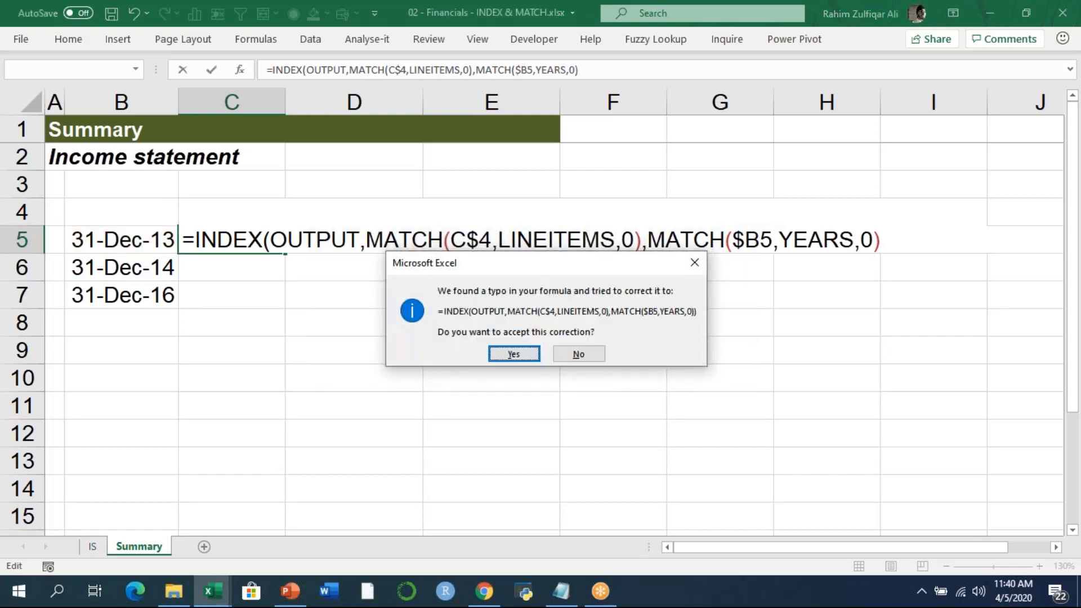
Fill the formula in C5 down to row 7 and across to column E, covering C5:E7.
key(Up)
key(shift+Down)
key(shift+Down)
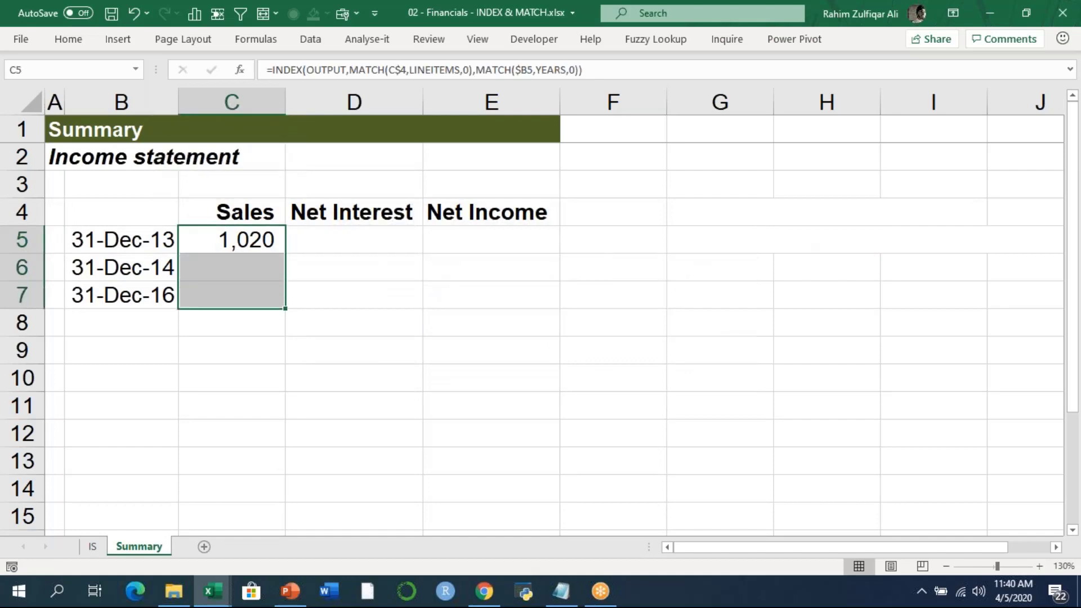
key(ctrl+d)
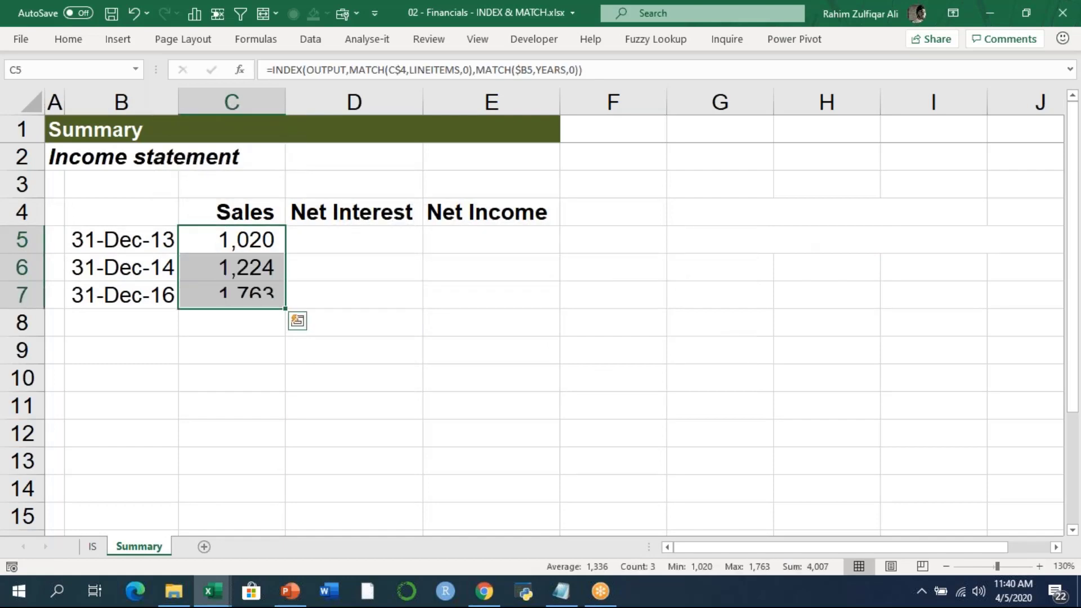
key(shift+Right)
key(shift+Right)
key(ctrl+r)
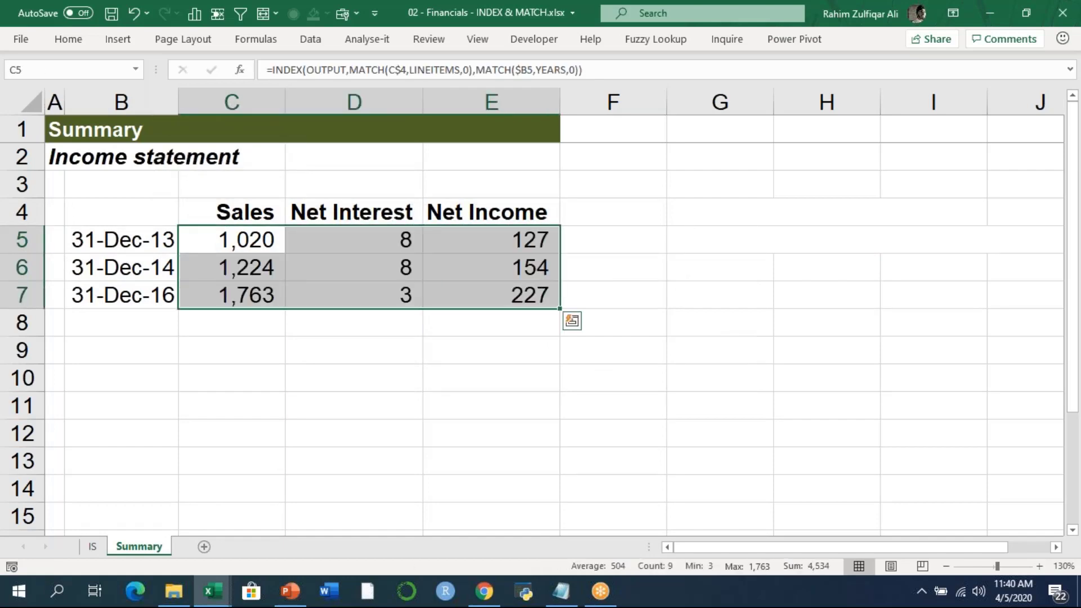
Examine the two MATCH arguments and the OUTPUT array in C5's formula, and glance at the IS sheet before returning to Summary.
key(Left)
key(Right)
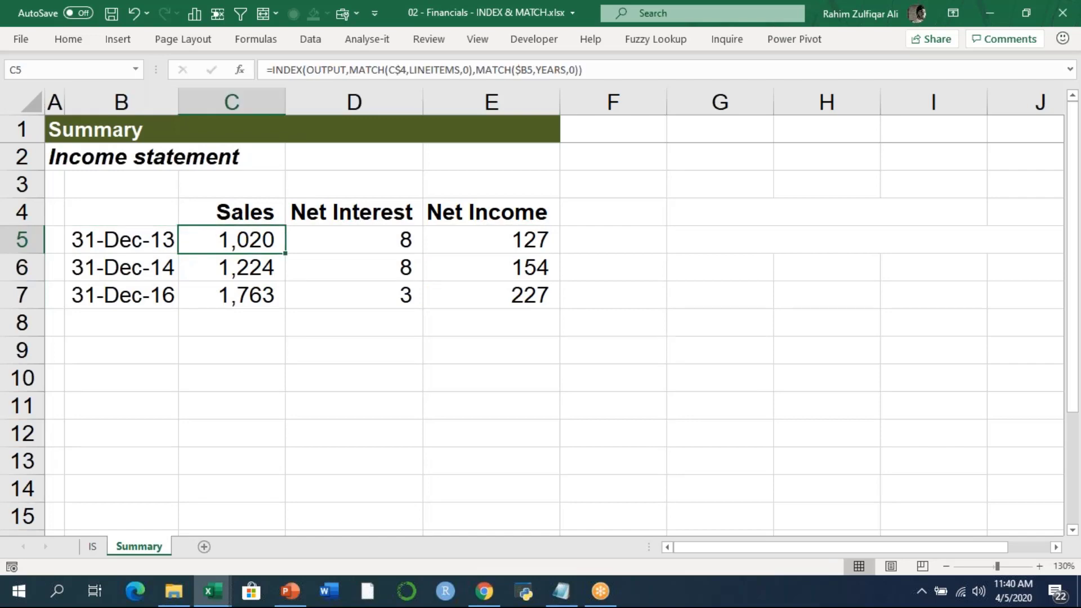
key(F2)
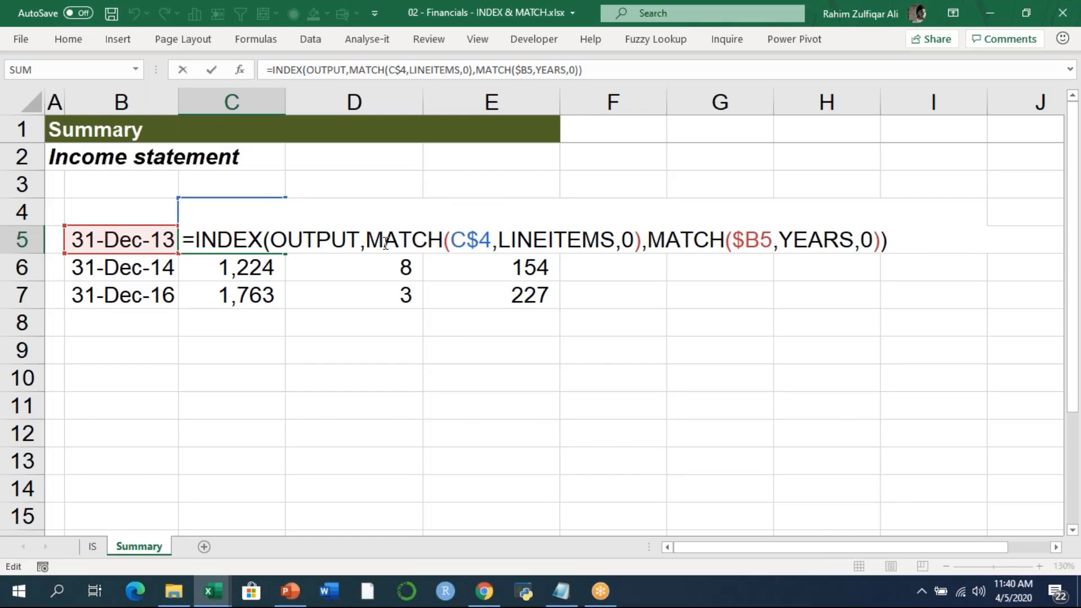
drag(366, 241, 642, 241)
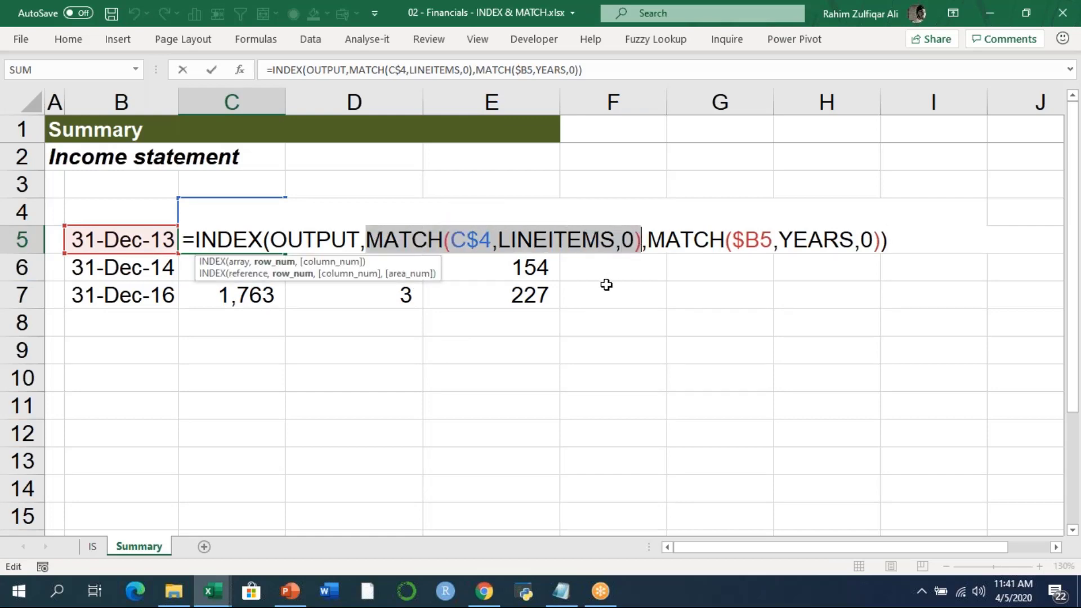
drag(648, 240, 879, 241)
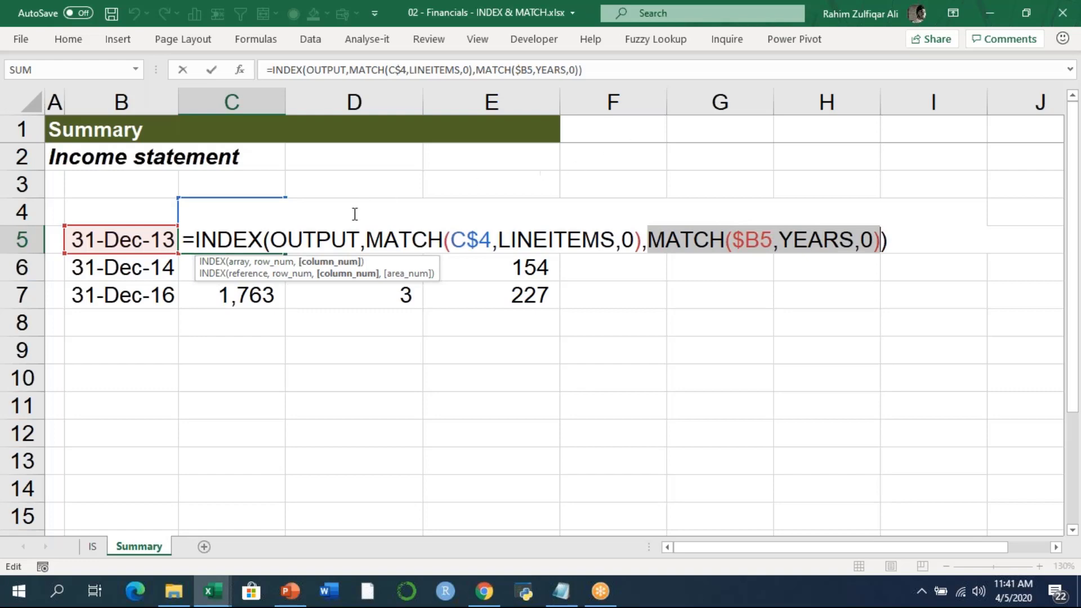
drag(270, 240, 360, 239)
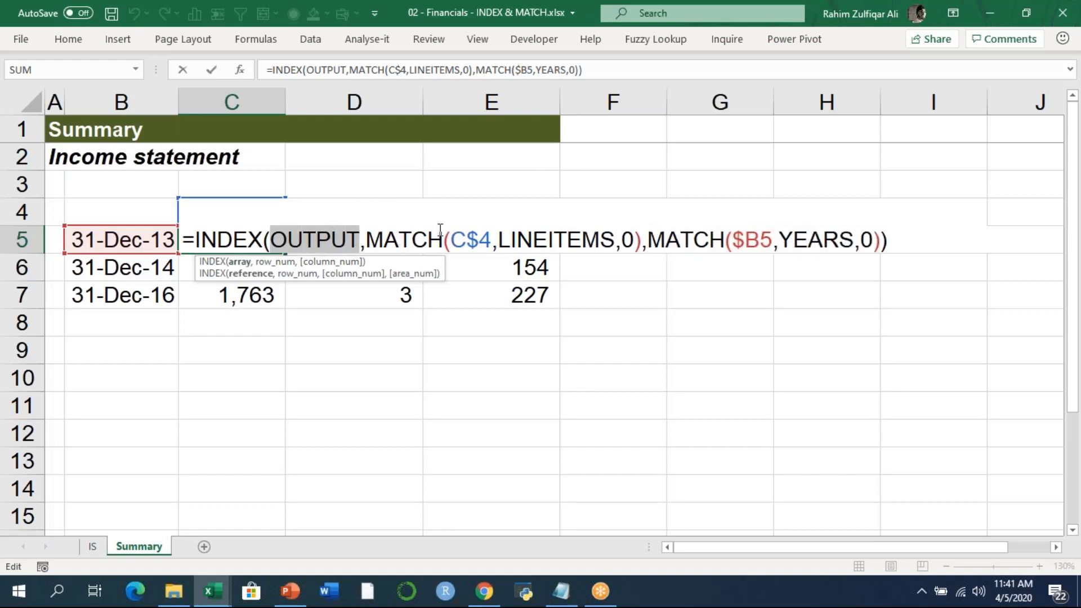
key(Return)
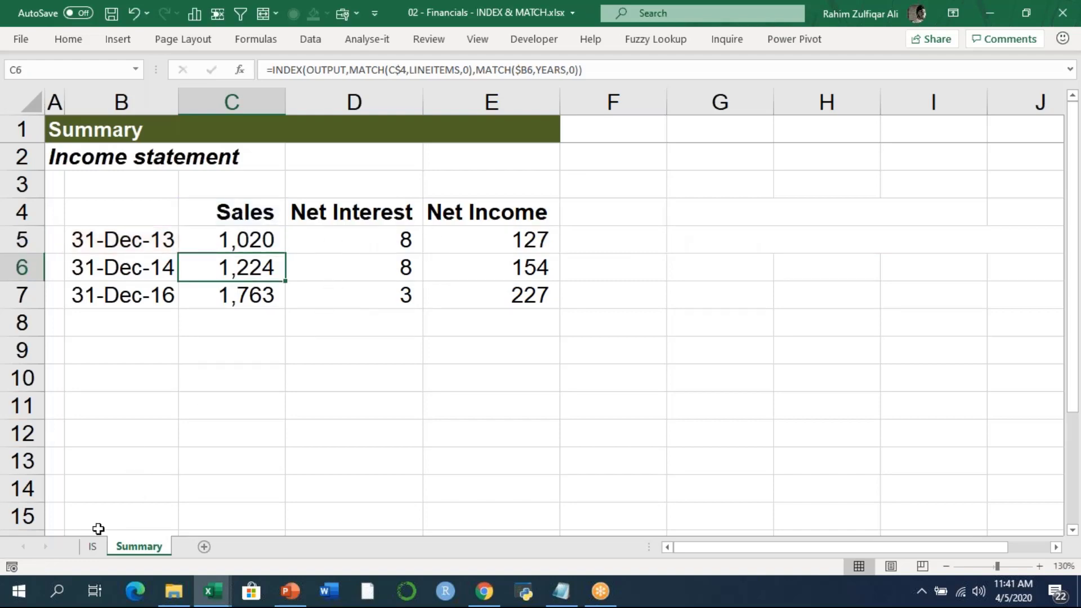
click(92, 546)
click(148, 547)
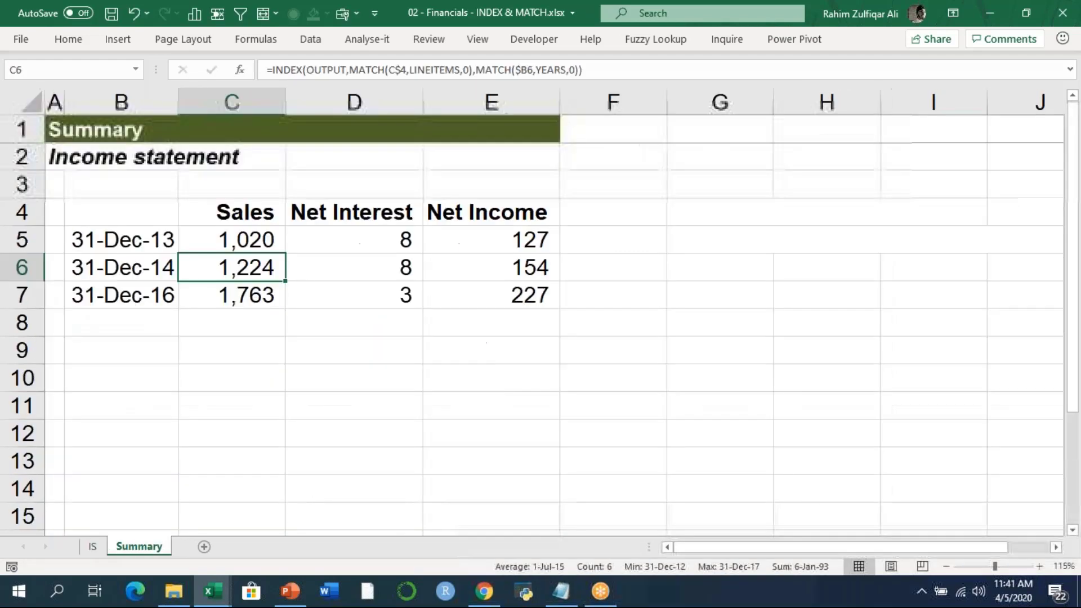
Replace the Net Interest heading in D4 of the summary table with Tax.
click(351, 217)
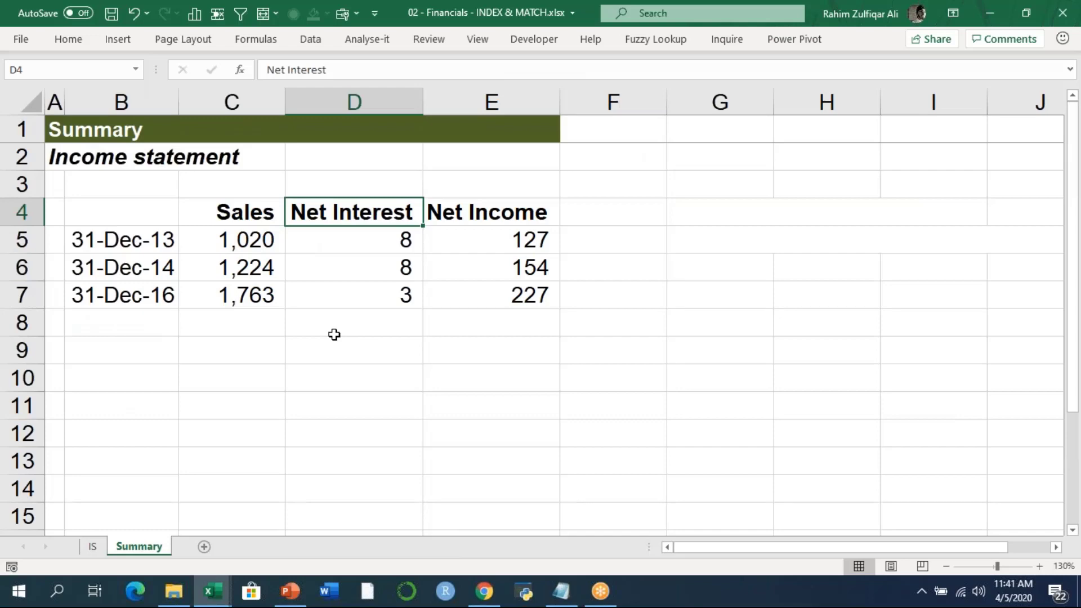
text(tAX)
key(Return)
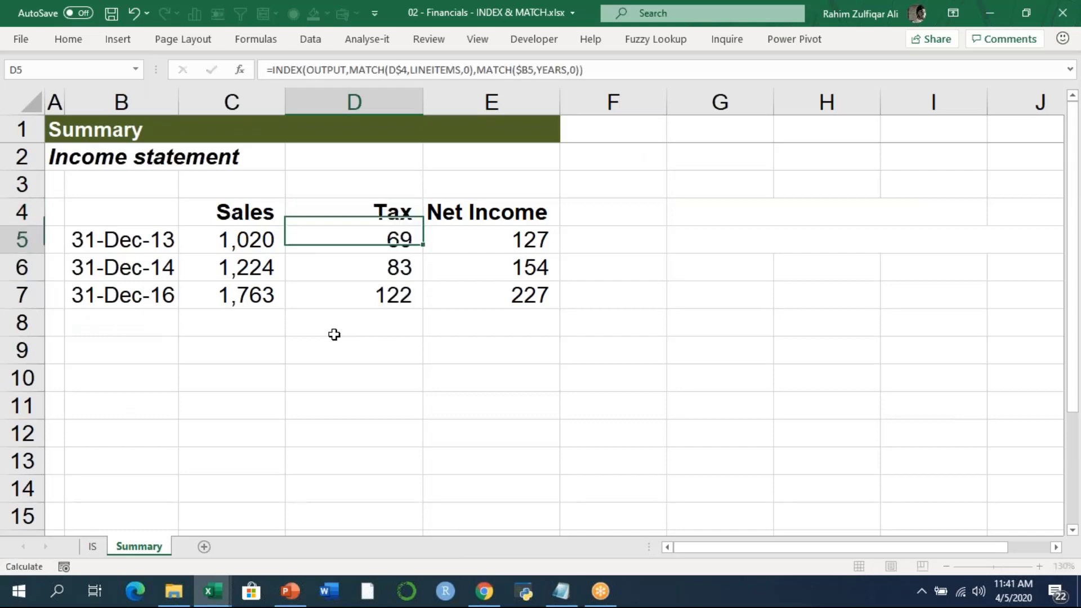
key(Down)
key(Down)
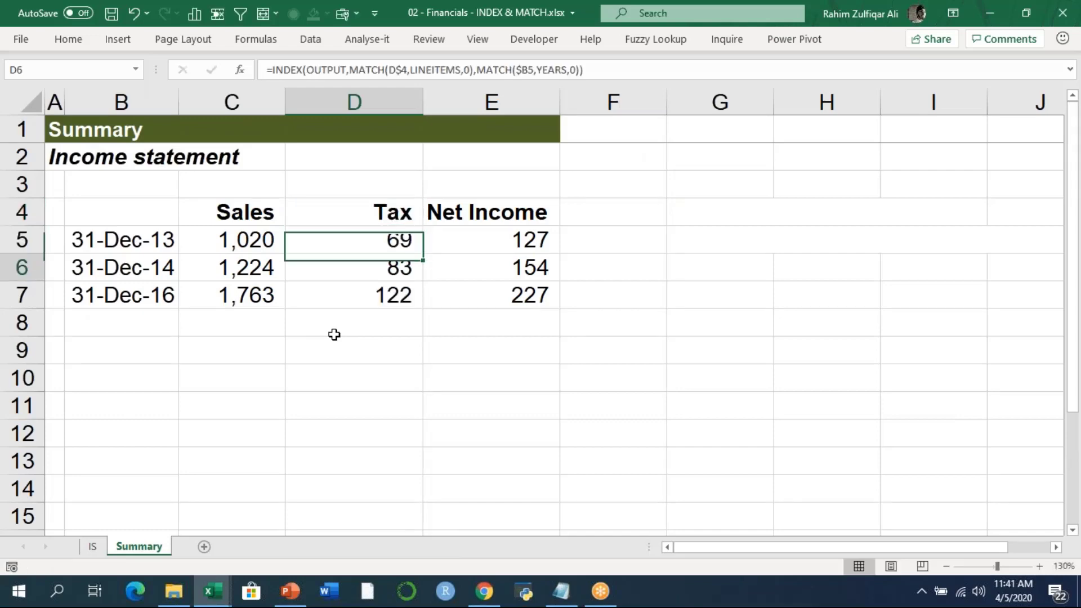
key(Up)
key(Up)
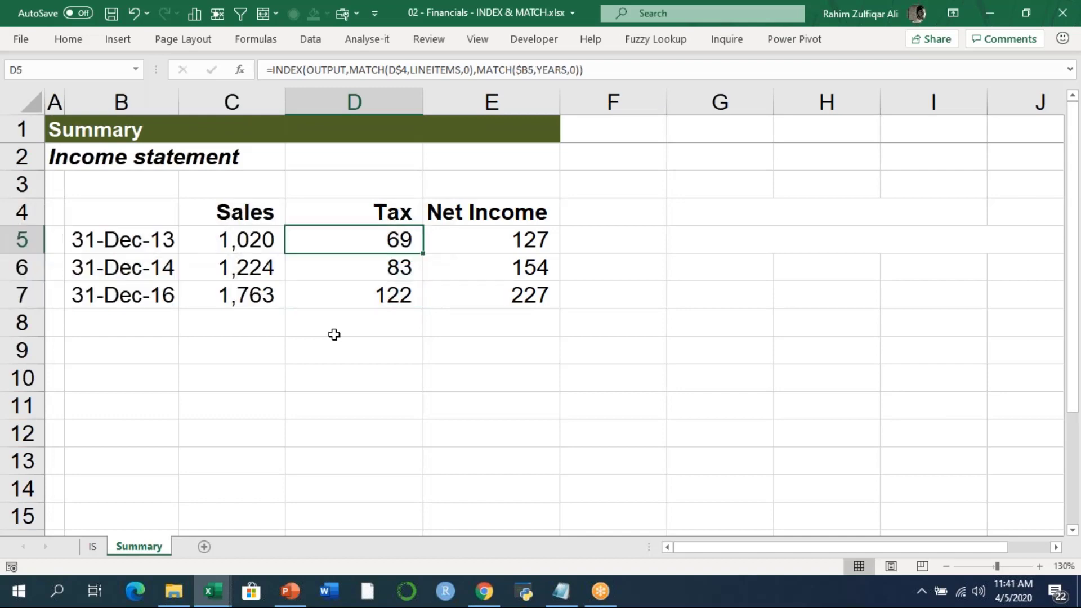
Change the first summary date in B5 to 12/31/2015.
key(Left)
key(Left)
key(F2)
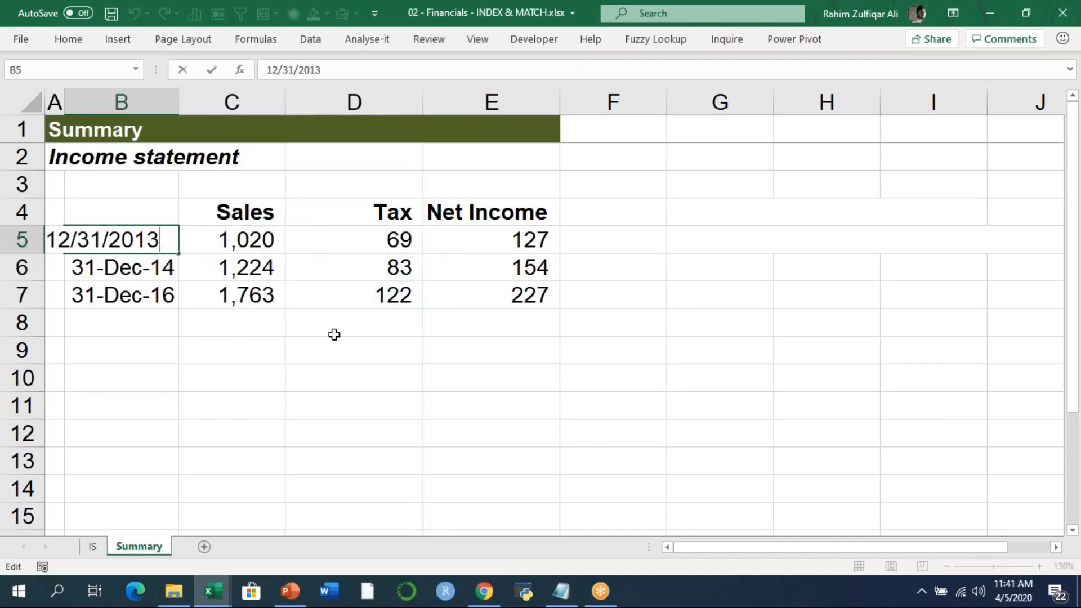
key(BackSpace)
text(5)
key(Return)
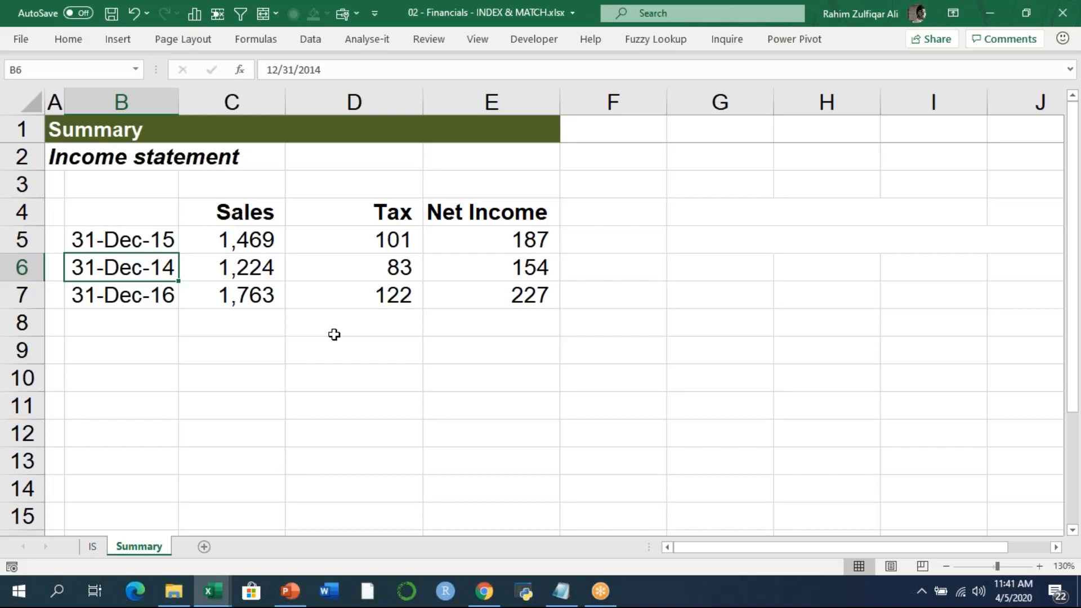
Inspect the INDEX and MATCH formula in C5 and leave it as it is.
key(Right)
key(Up)
key(F2)
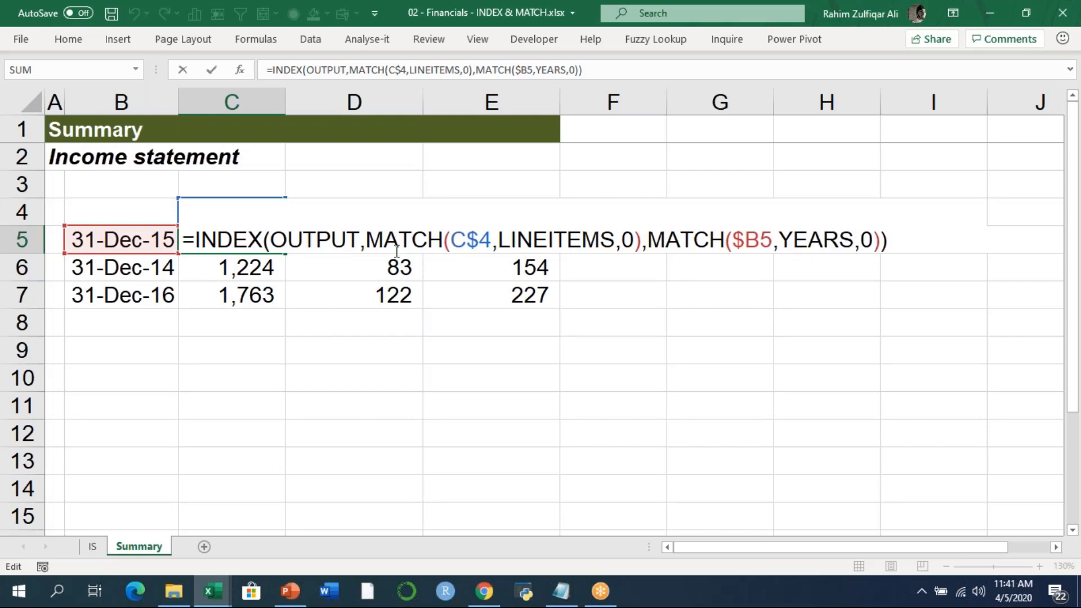
key(Return)
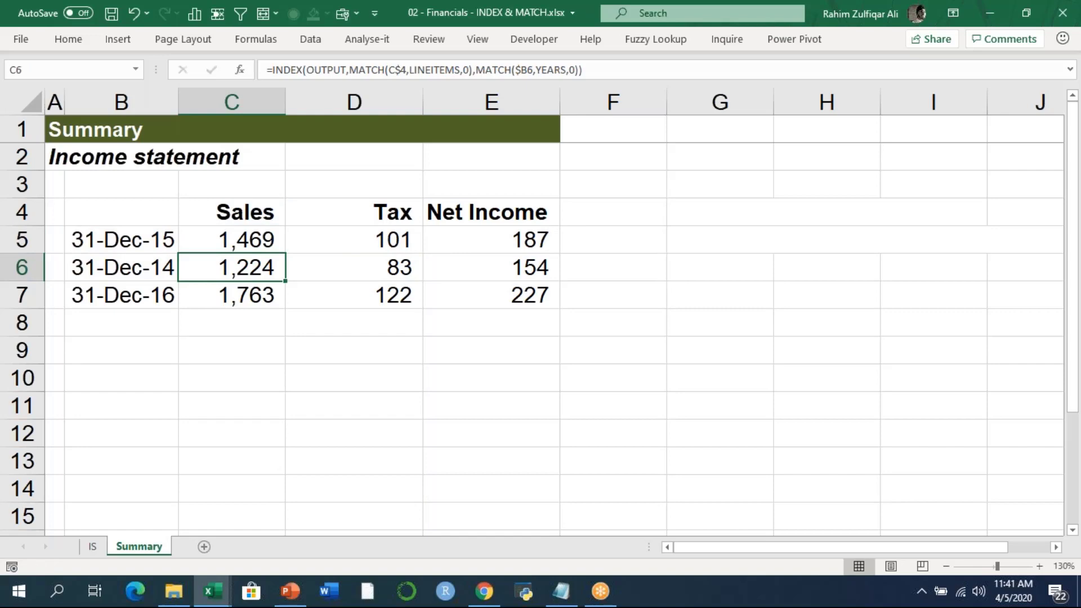
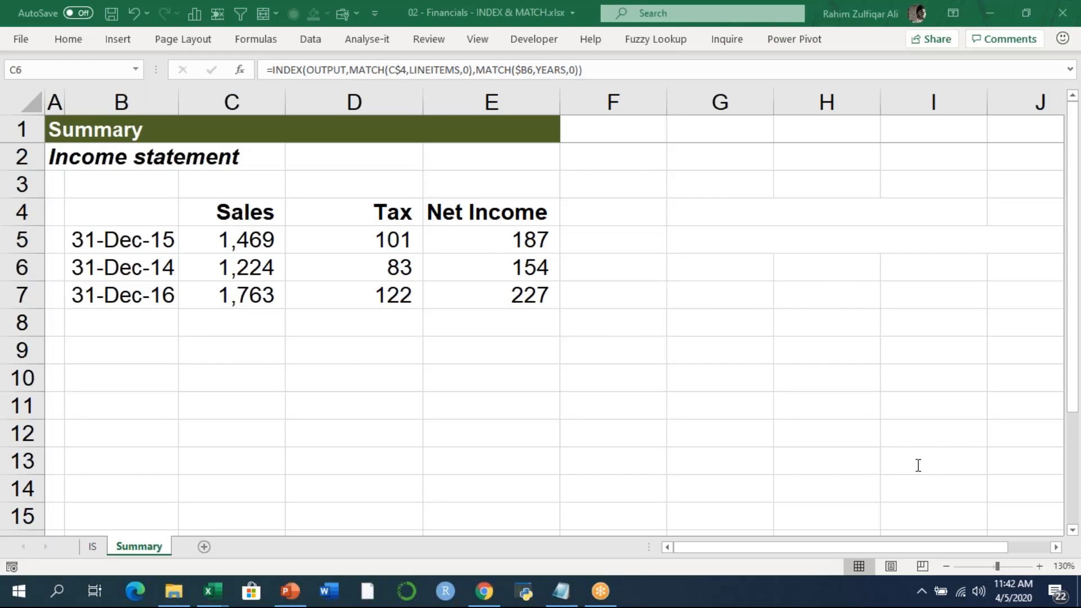
Review the defined names in the Name Manager, and highlight the OUTPUT range B2:G13 on the IS sheet.
click(447, 306)
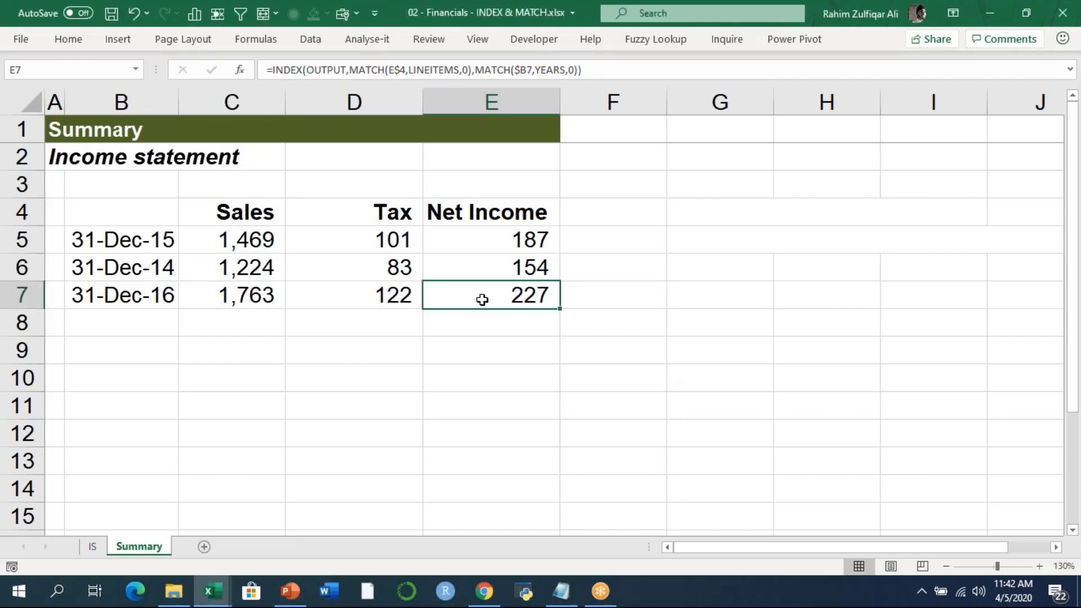
click(254, 40)
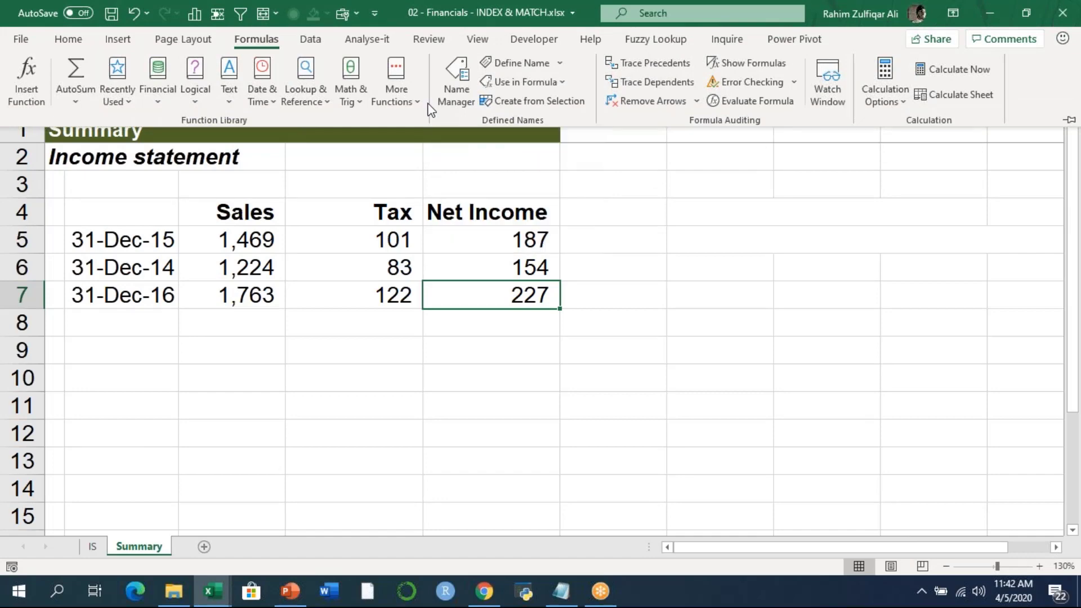
click(445, 100)
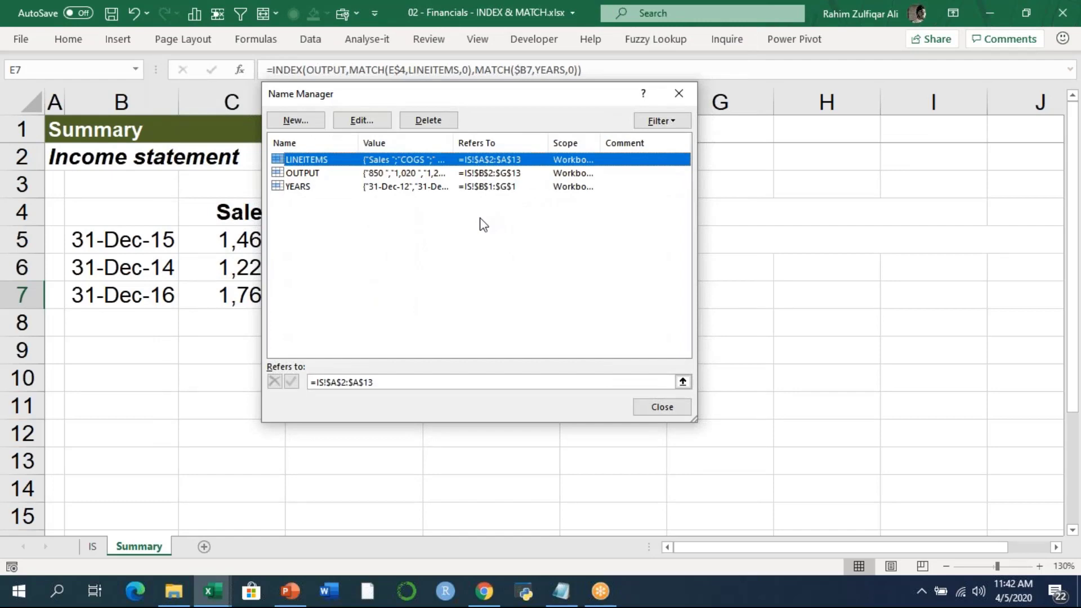
click(678, 93)
click(97, 545)
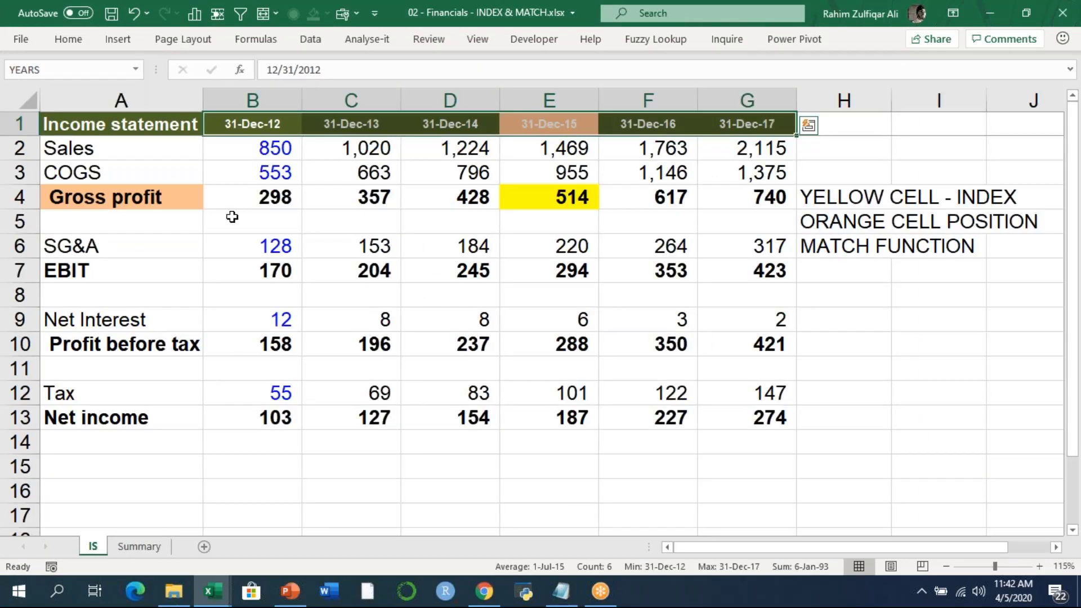
drag(250, 151, 799, 417)
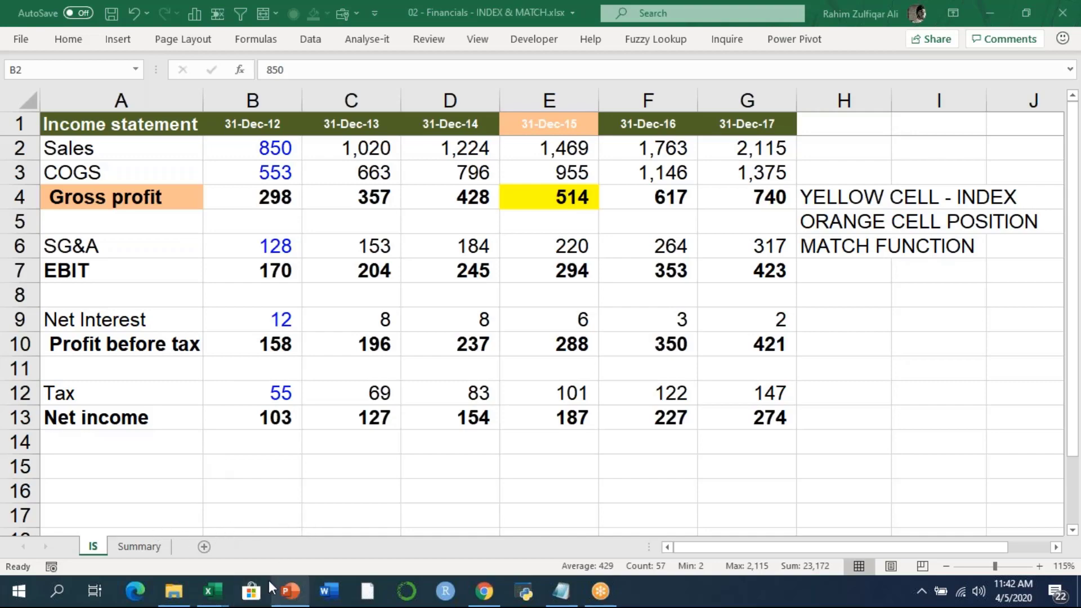
Switch to the workbook 03 - Scenarios P&L INDEX & MATCH with Combo Box, collapse the ribbon and enlarge the sheet to 145%.
mouse_move(225, 589)
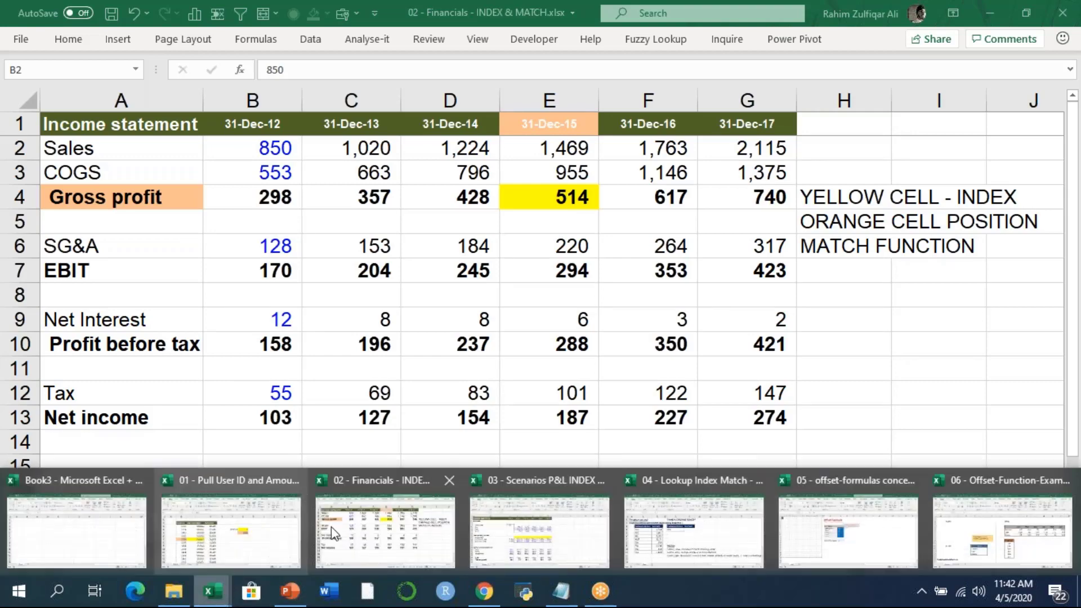
click(495, 517)
click(409, 309)
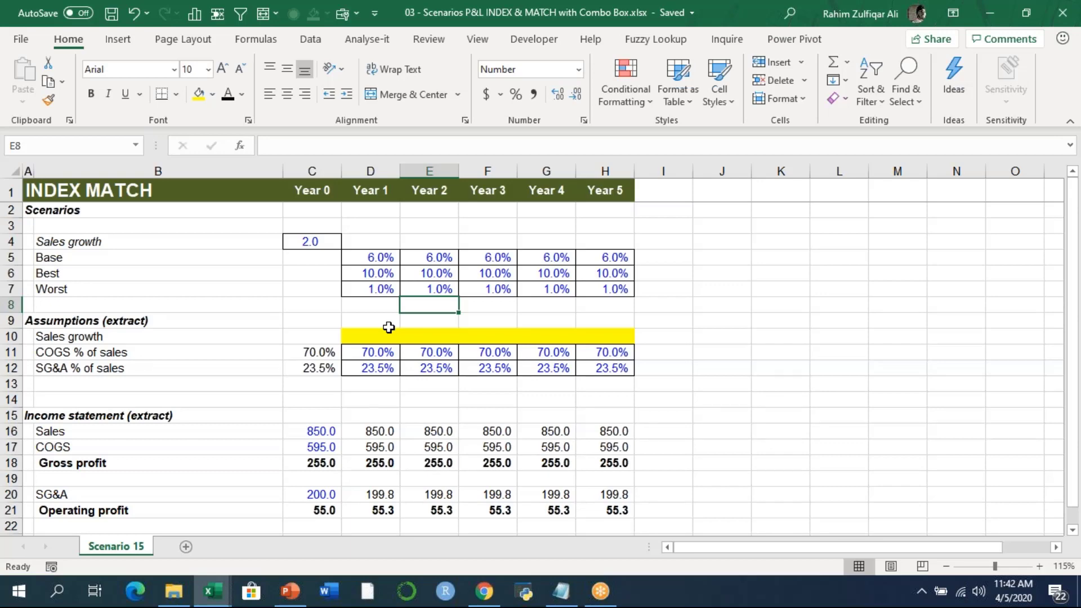
double_click(65, 39)
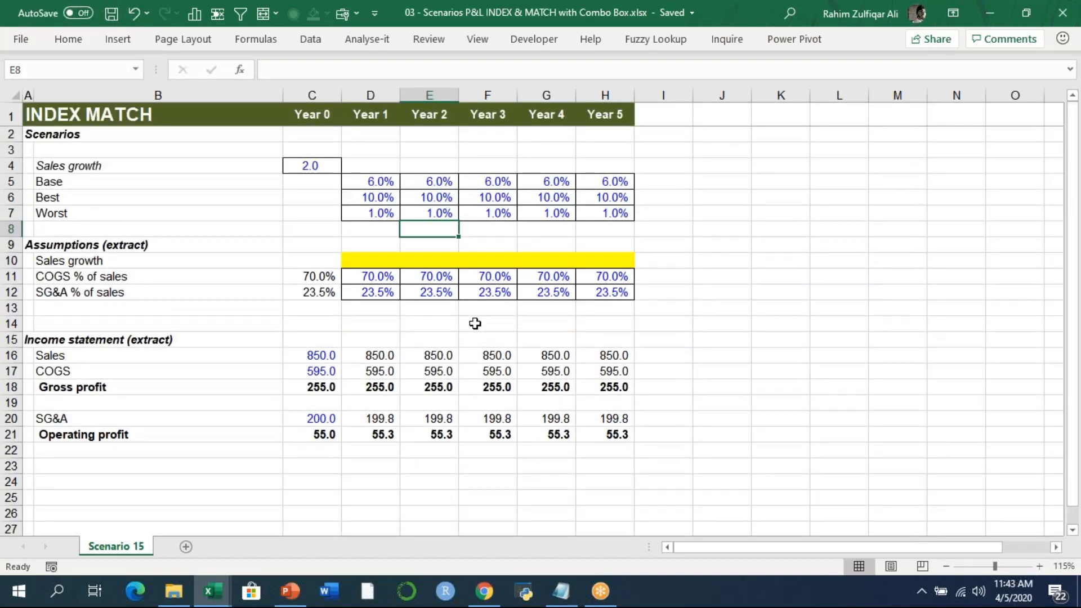
scroll(474, 323, up, 2)
Examine the Base, Best and Worst growth rates in D5:H7 and the empty Sales growth row D10:H10.
click(181, 210)
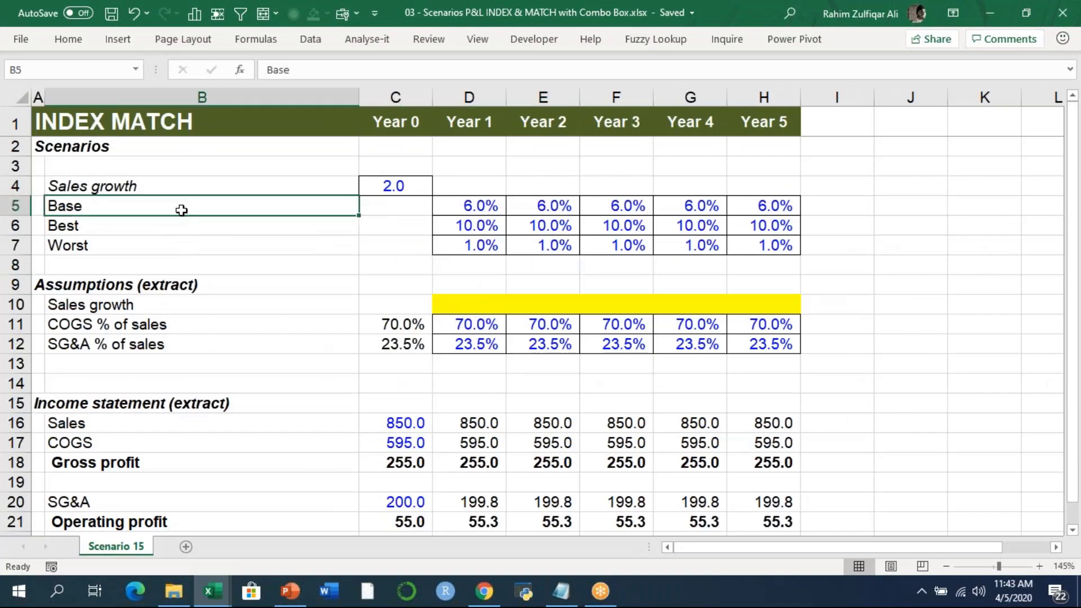
click(478, 305)
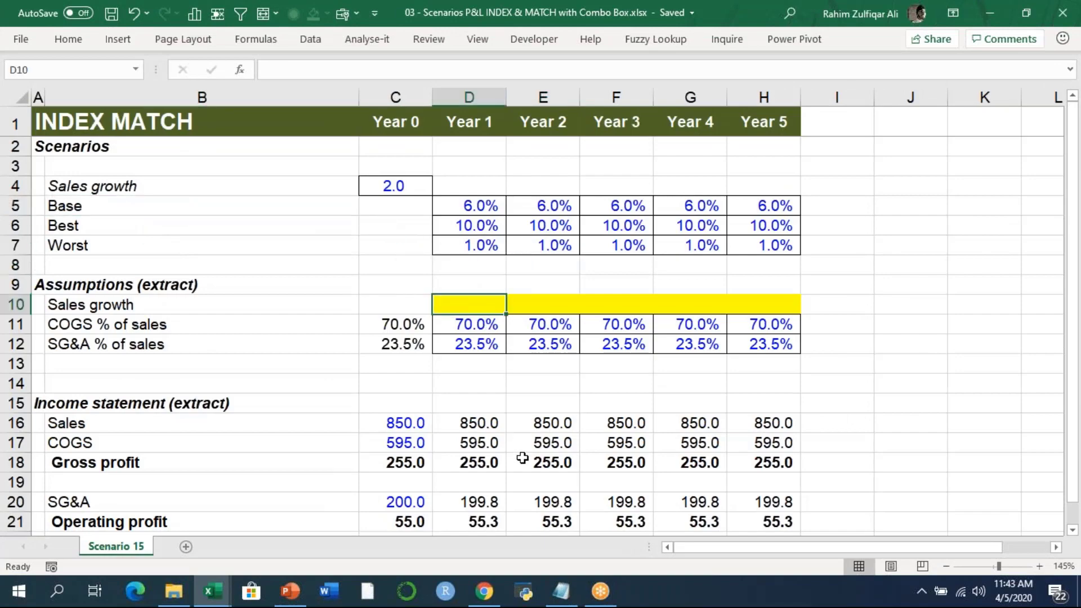
scroll(522, 458, down, 3)
scroll(522, 458, up, 3)
click(264, 204)
drag(459, 205, 736, 205)
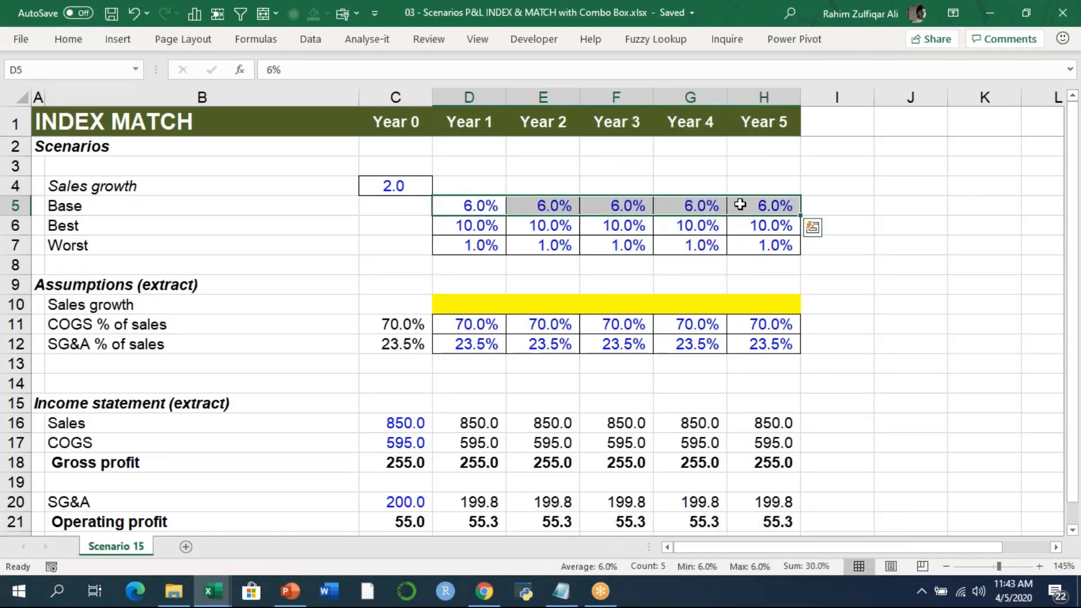
click(315, 223)
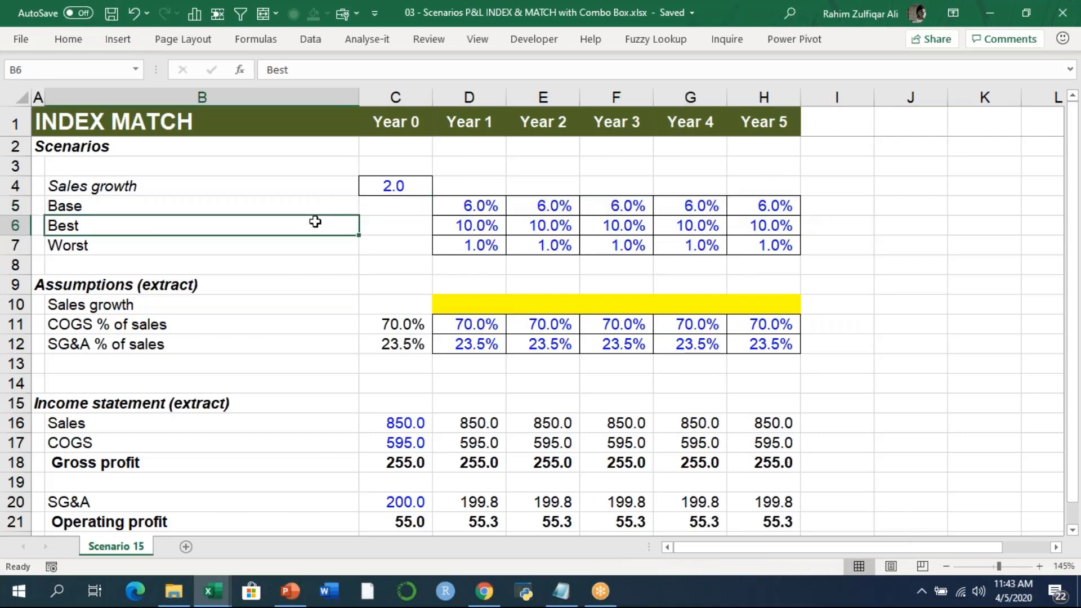
click(221, 184)
click(234, 223)
drag(483, 226, 736, 220)
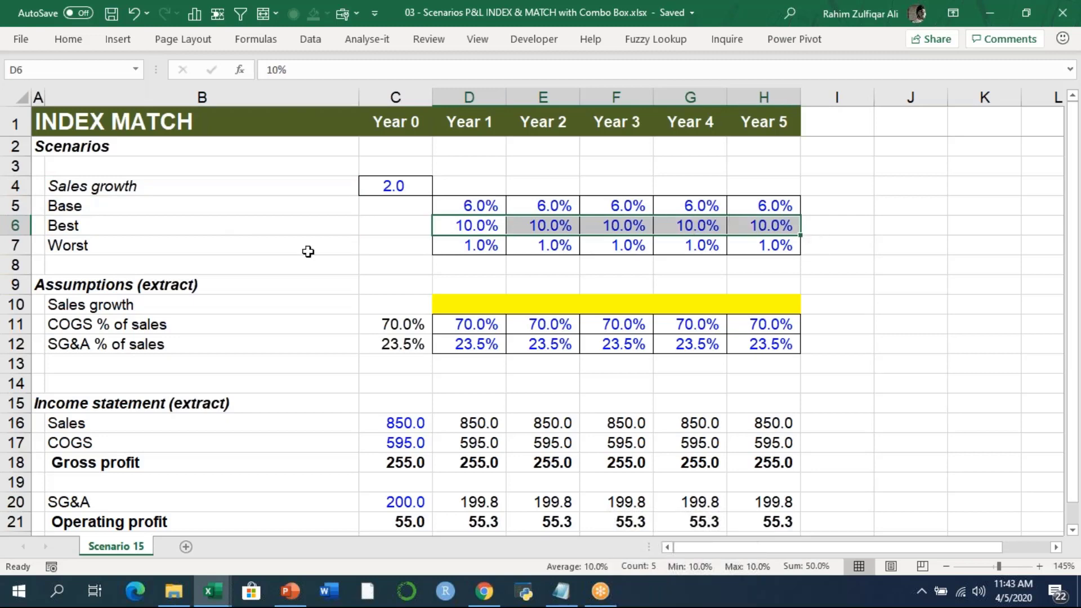
click(285, 245)
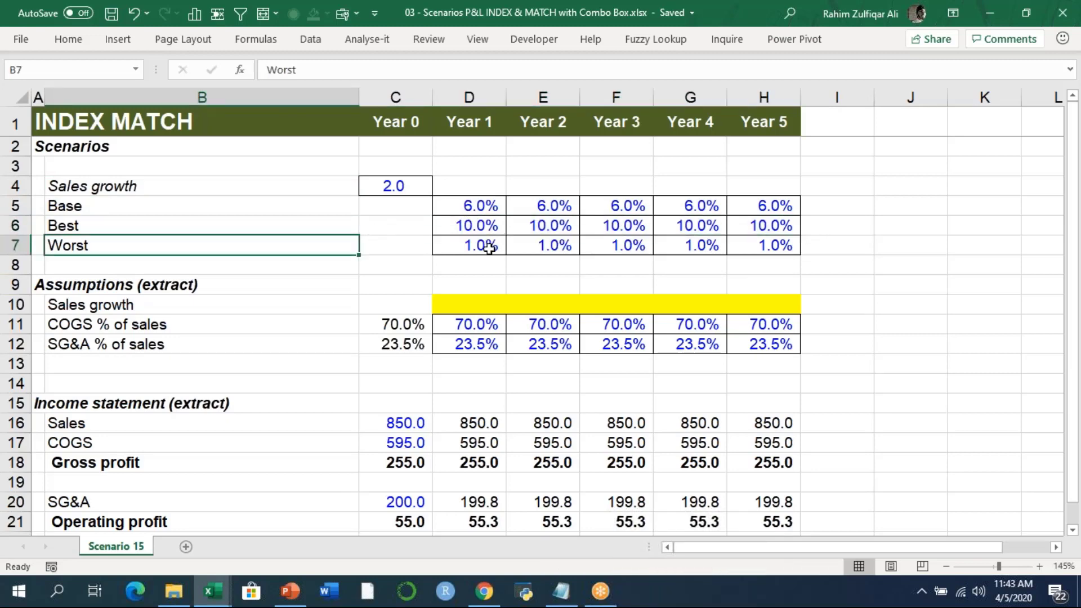
drag(490, 248, 729, 246)
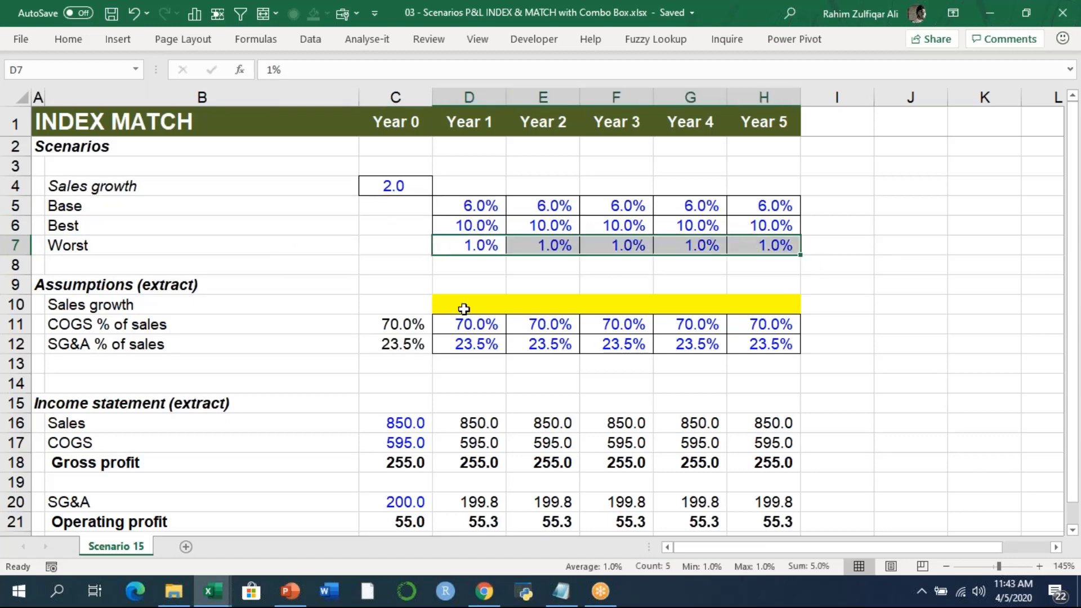
drag(468, 306, 776, 304)
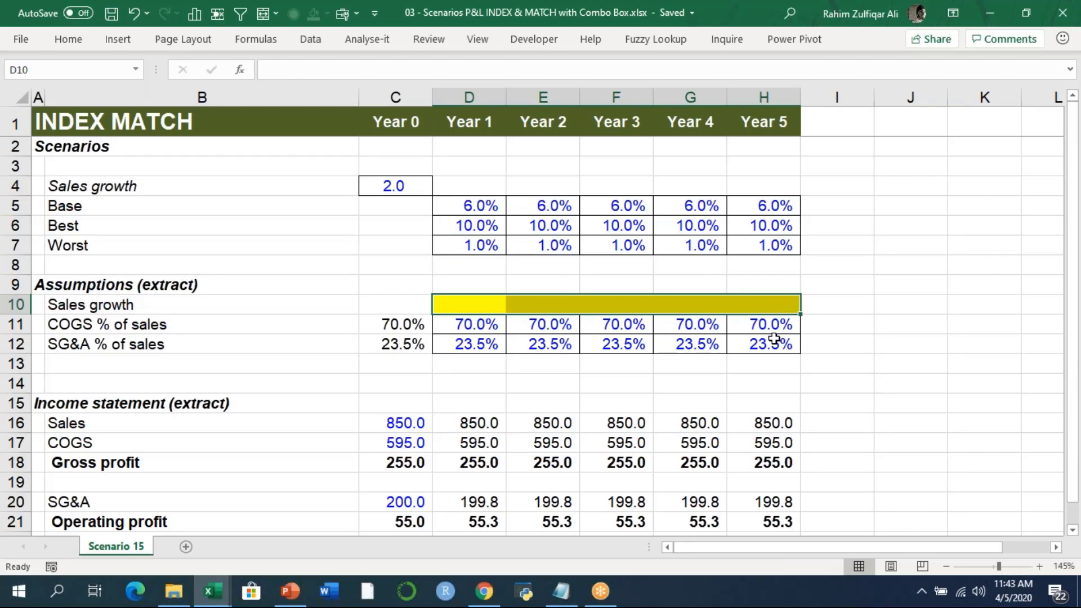
key(shift+BackSpace)
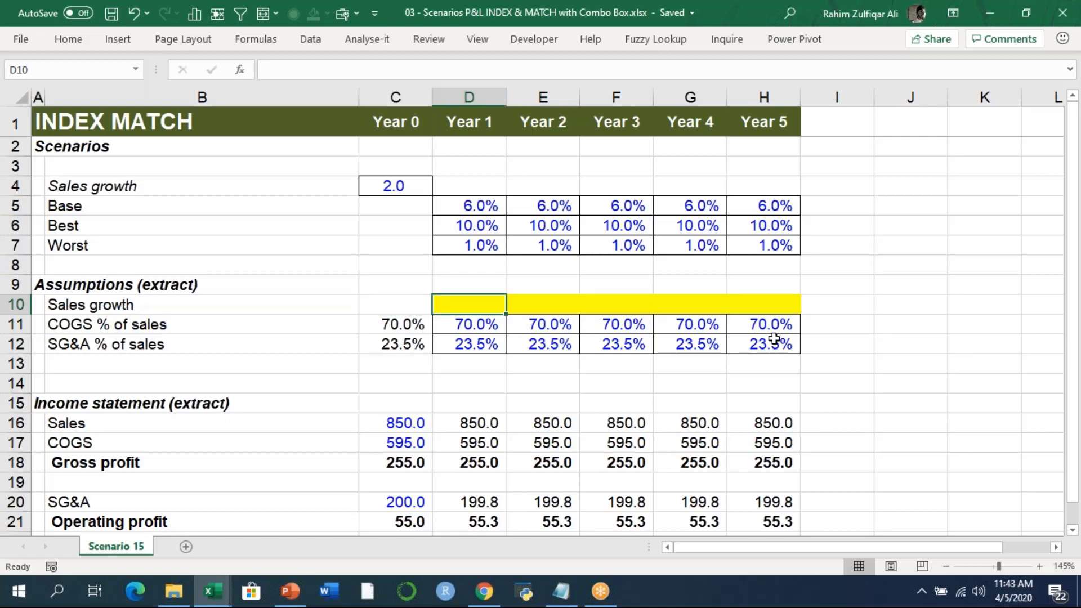
Number the Base, Best and Worst scenarios 1, 2 and 3 in C5:C7.
key(Up)
key(Up)
key(Up)
key(Up)
key(Up)
key(Left)
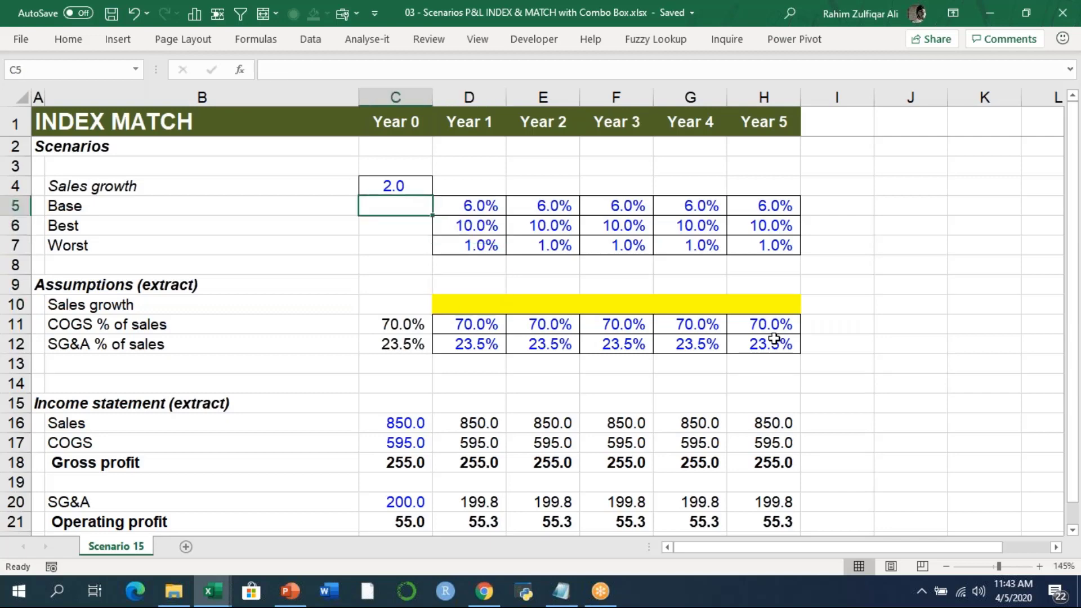
key(shift+Down)
key(shift+Down)
text(1)
key(Return)
text(2)
key(Return)
text(3)
key(Return)
Check each scenario label in B5:B7 against its number in column C.
key(Up)
key(Up)
key(Up)
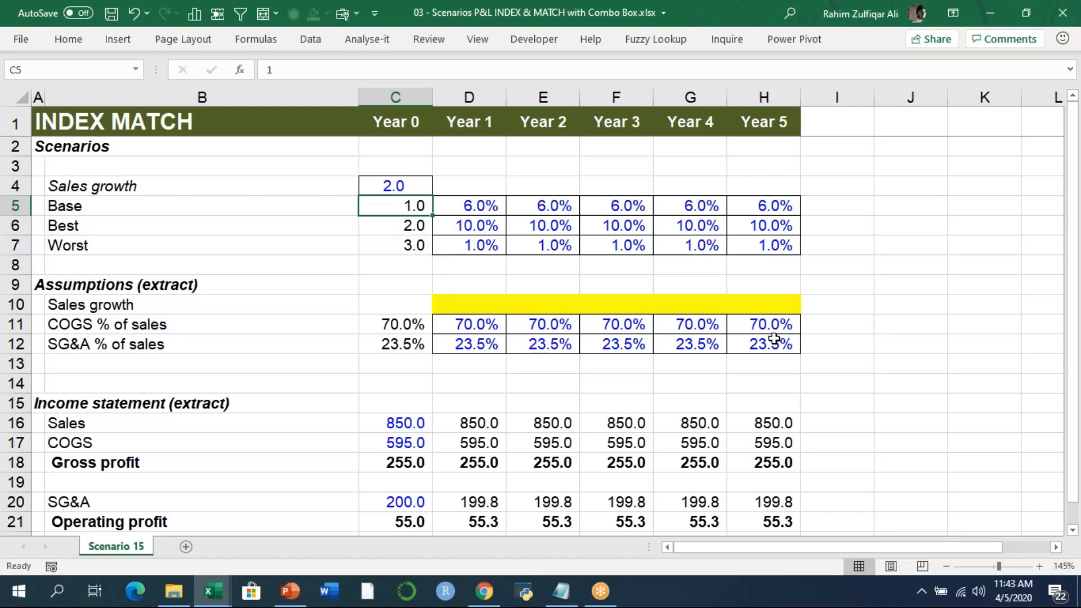
key(Left)
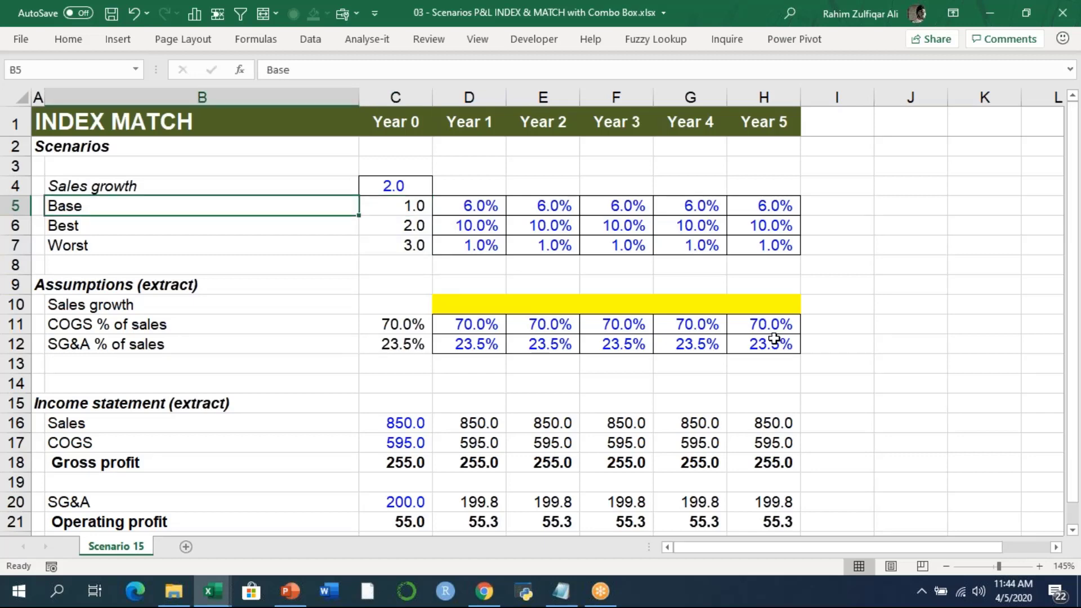
key(Right)
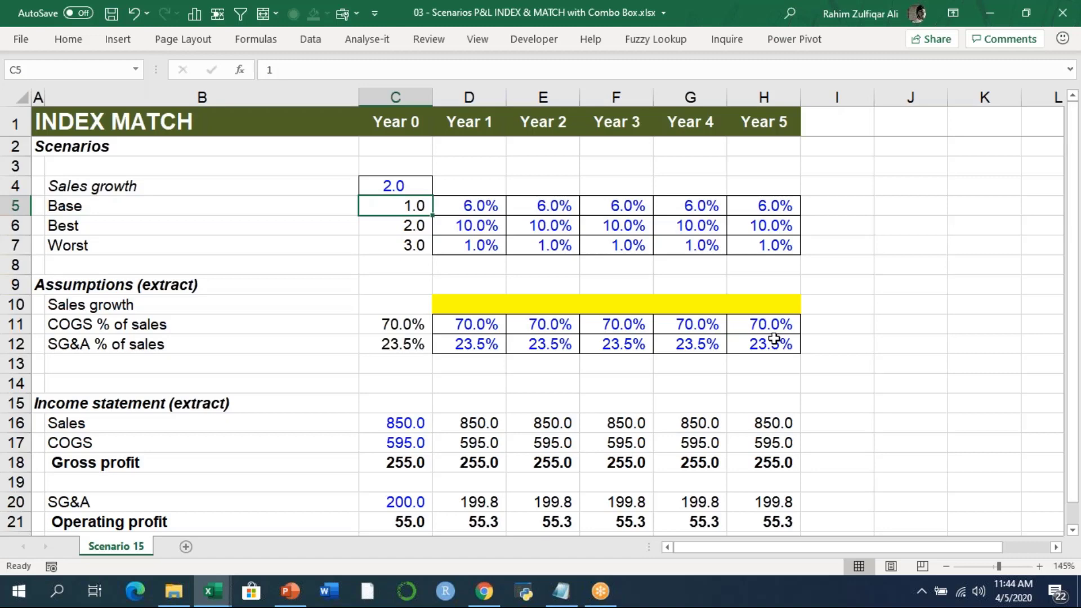
key(Down)
key(Left)
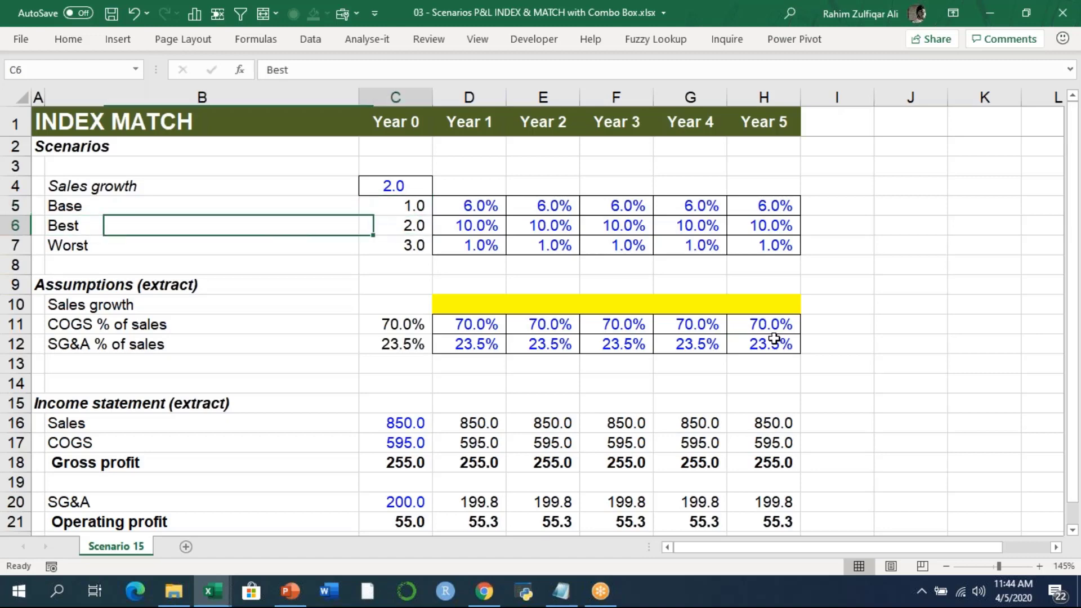
key(Right)
key(Down)
key(Left)
Begin the Year 1 Sales growth formula in D10 with INDEX over the growth rates D5:D7.
key(Right)
key(Right)
key(Down)
key(Right)
key(Down)
key(Down)
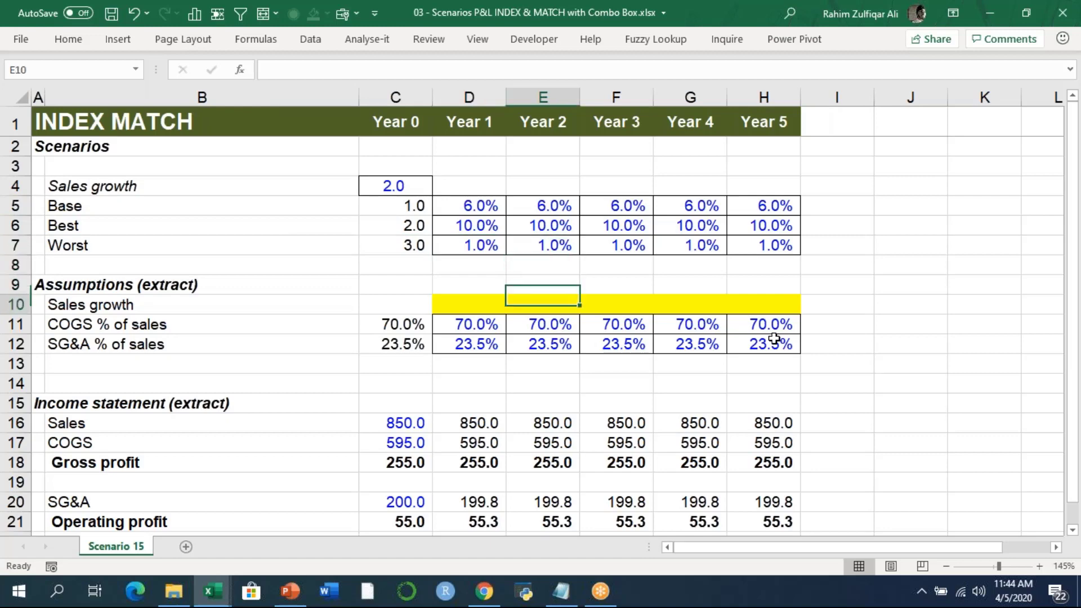
key(Left)
key(F2)
text(=)
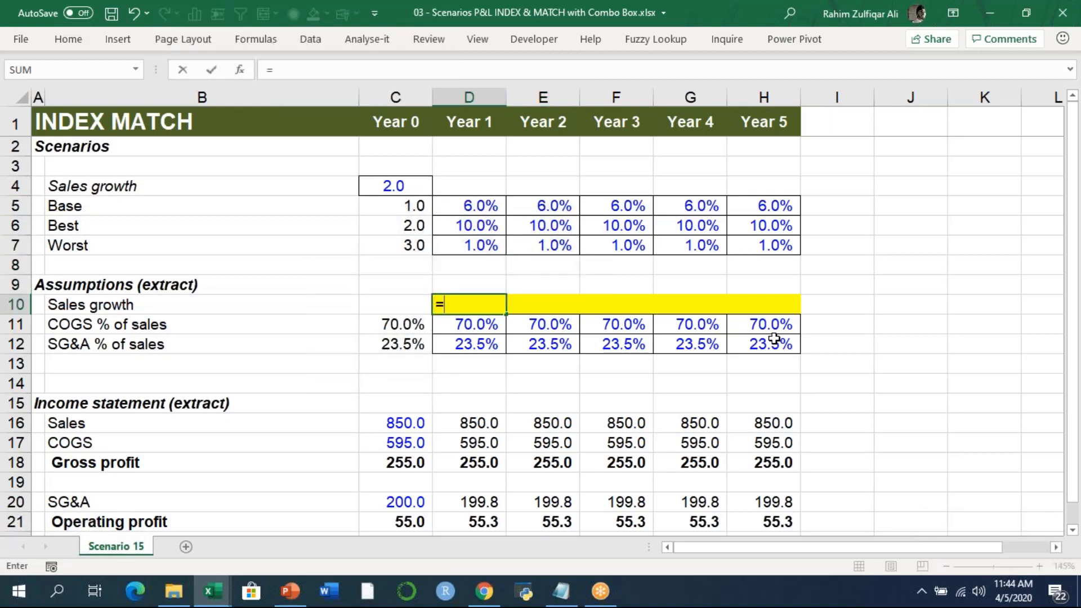
text(index)
key(Tab)
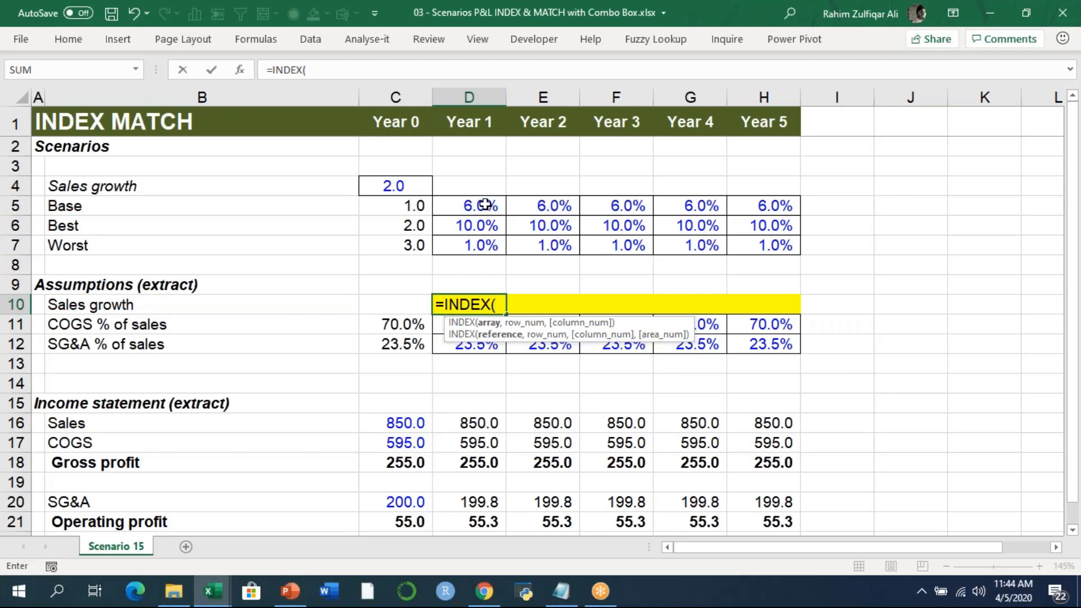
drag(486, 211, 483, 245)
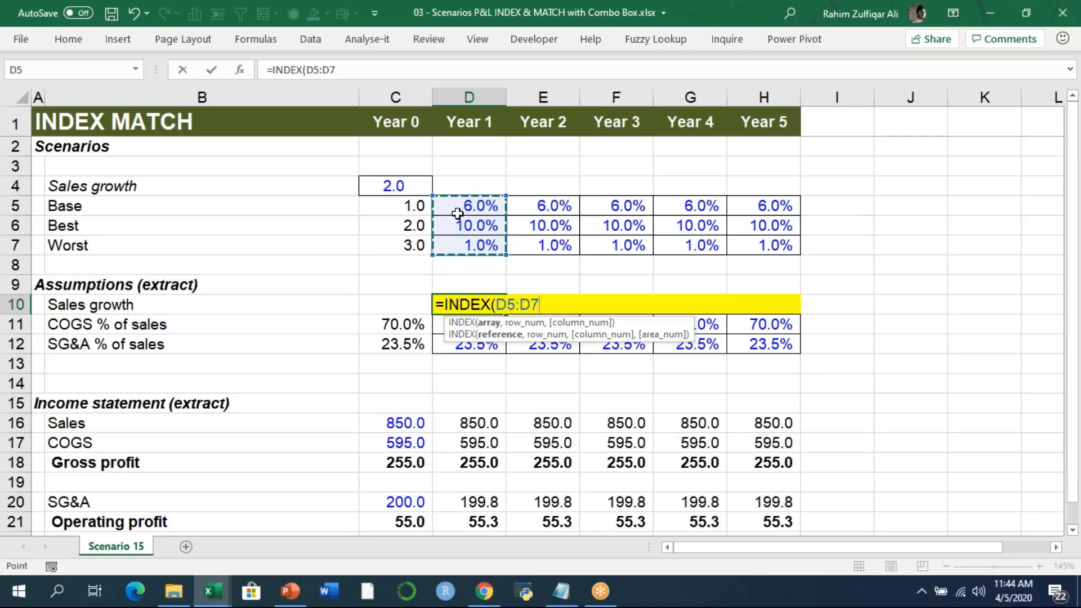
text(,)
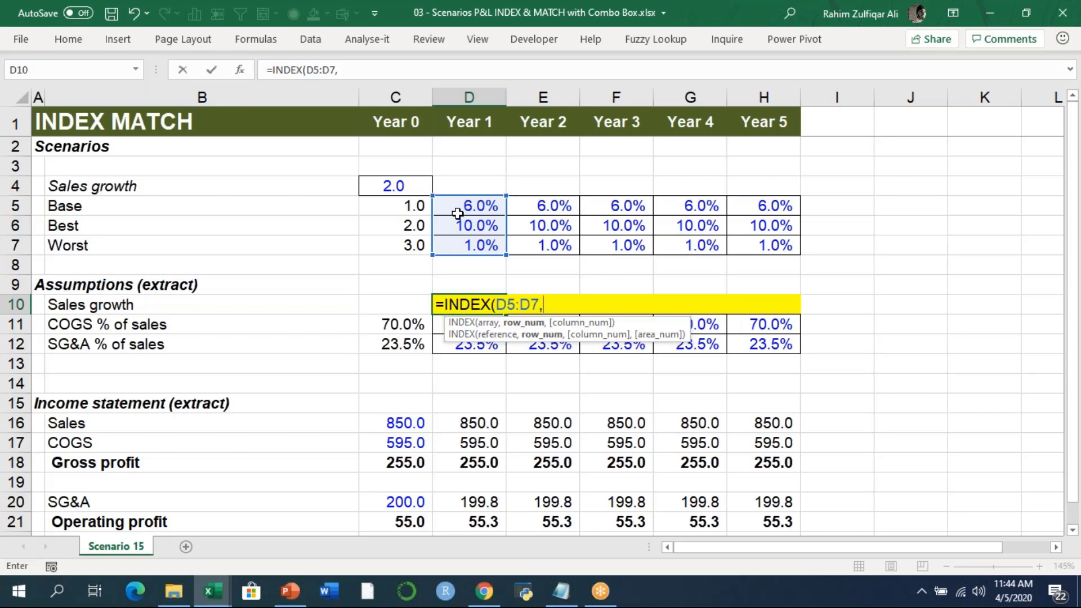
Nest MATCH as the row number in D10's formula, with the absolute reference $C$4 as lookup value.
text(mat)
key(Tab)
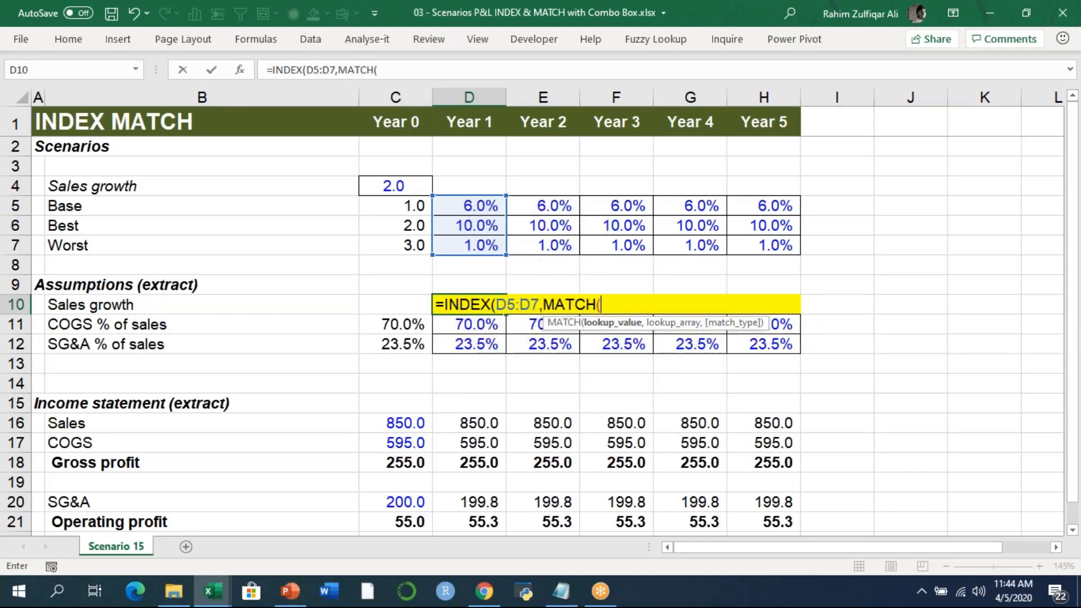
click(394, 186)
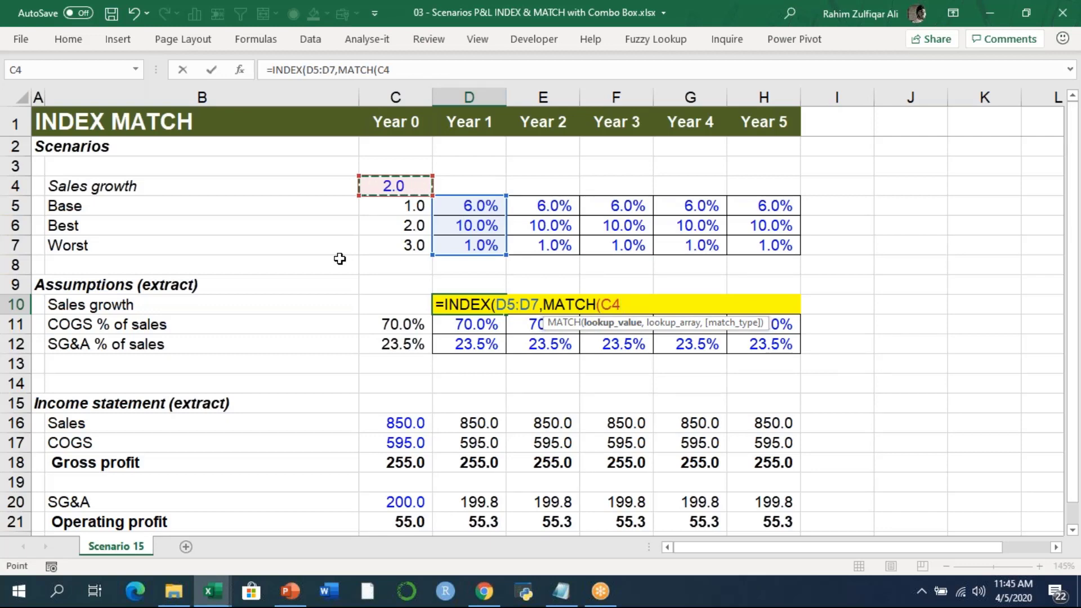
text(,)
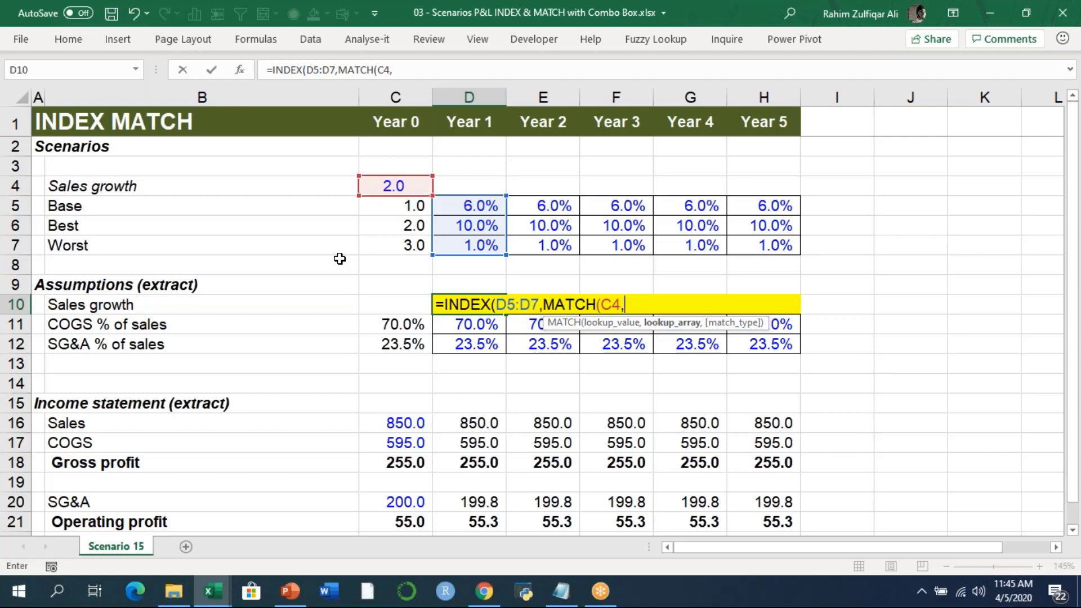
click(607, 325)
key(F4)
click(681, 304)
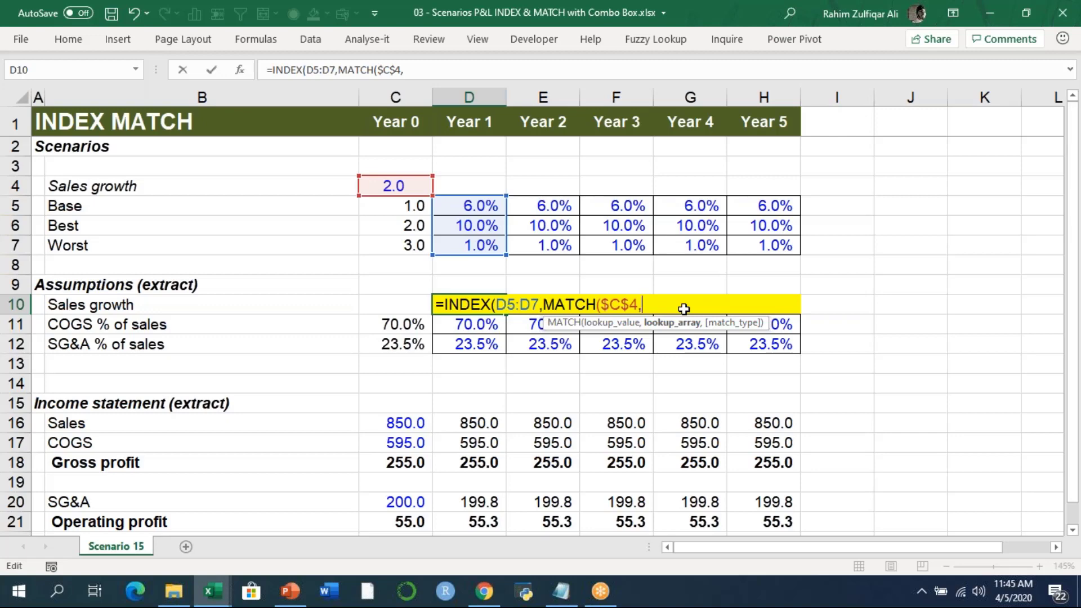
click(616, 303)
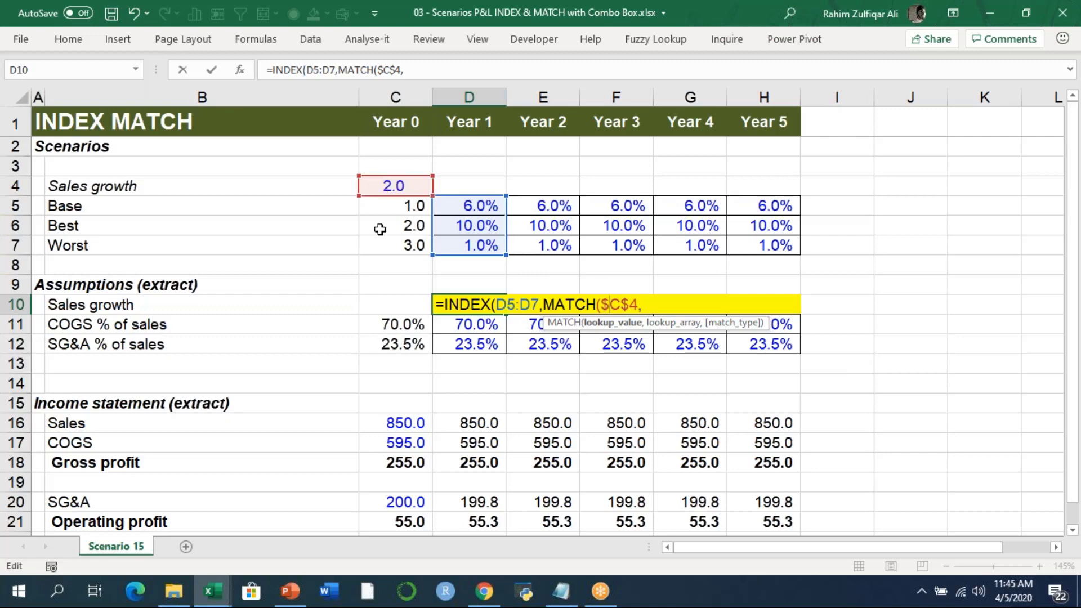
click(658, 302)
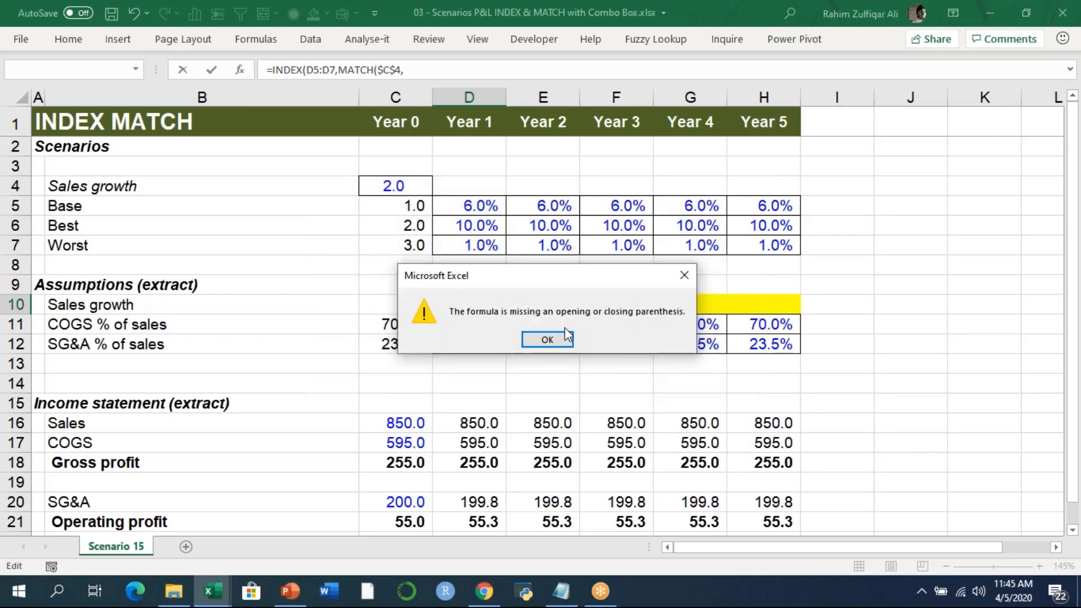
Complete D10's MATCH with lookup array $C$5:$C$7 and match type 0, closing and entering the formula.
key(Return)
drag(385, 211, 389, 248)
key(F4)
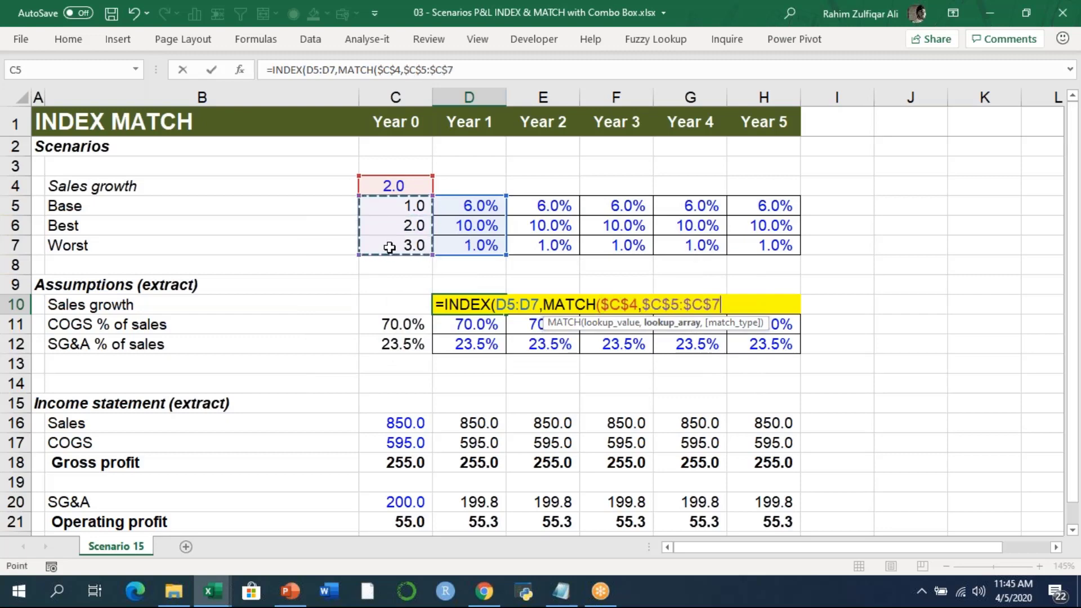
text(,0)
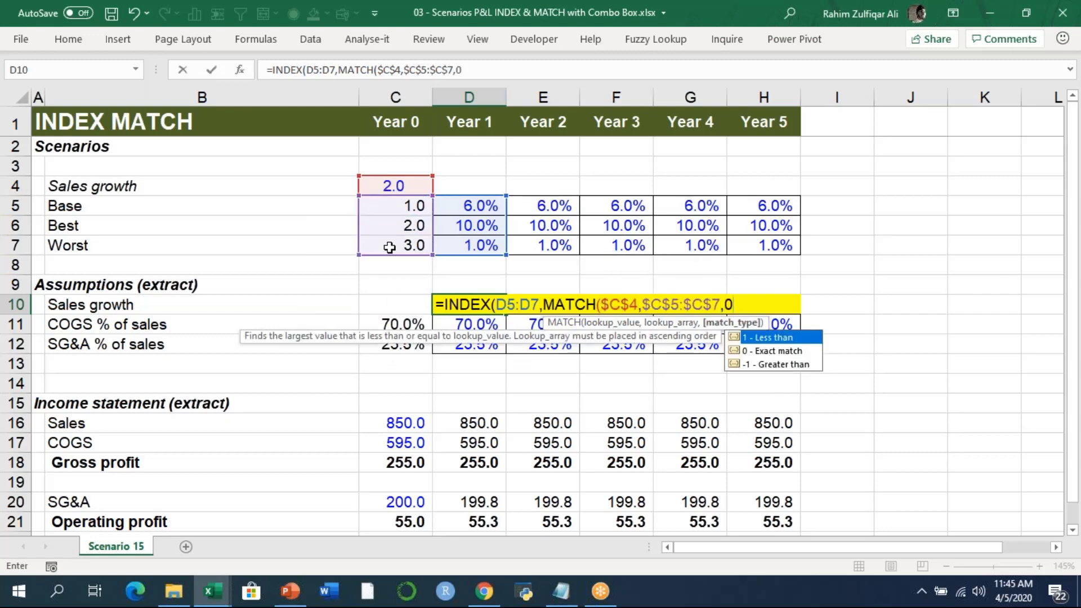
text()))
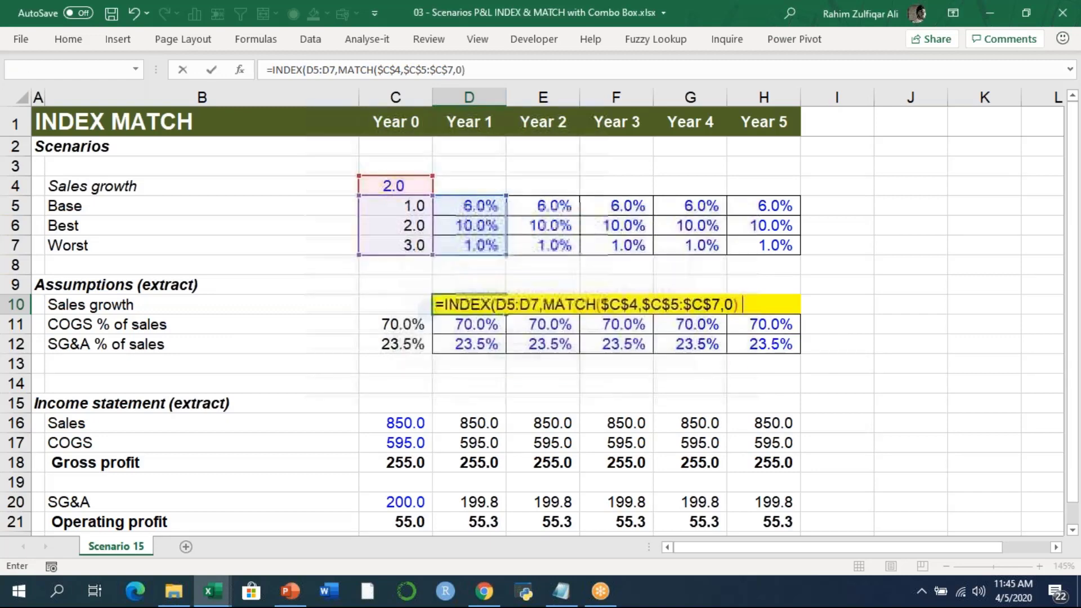
key(Return)
Copy the Sales growth formula from D10 across to H10 for Years 2 to 5.
click(450, 299)
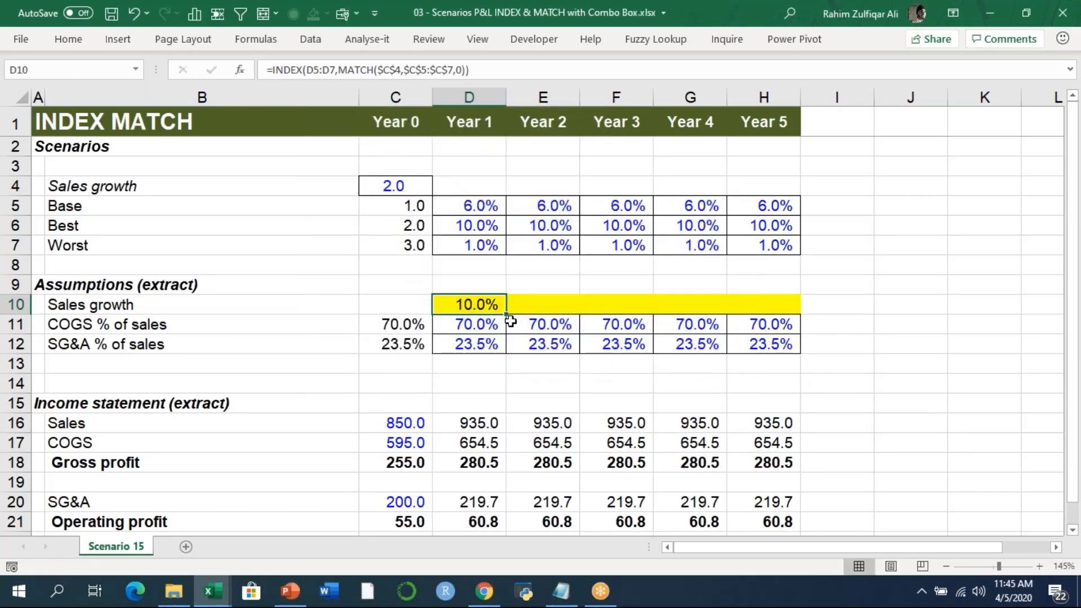
drag(506, 313, 805, 314)
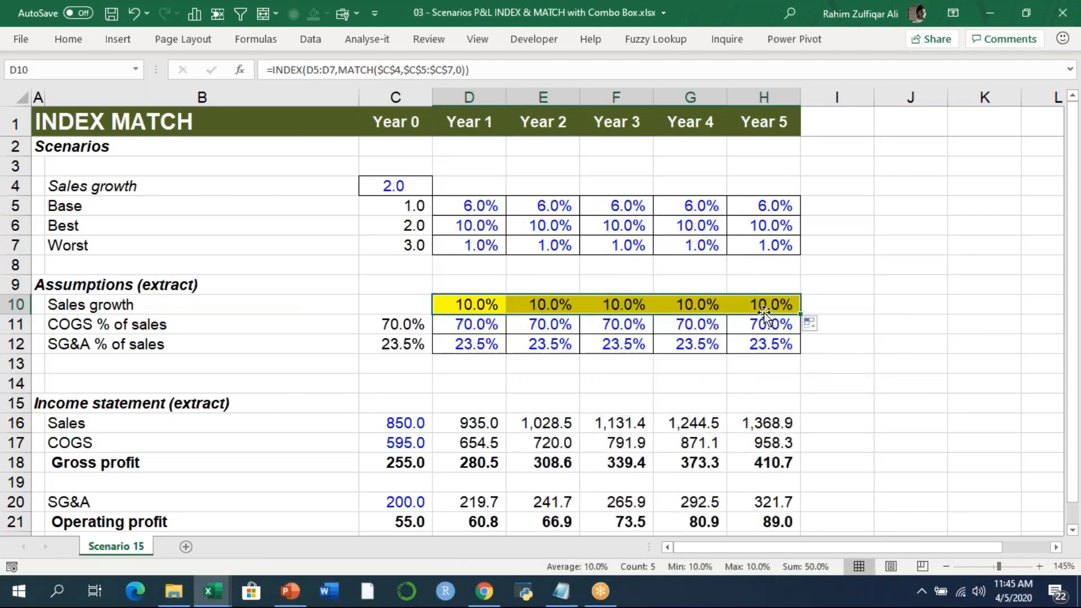
click(743, 305)
click(448, 300)
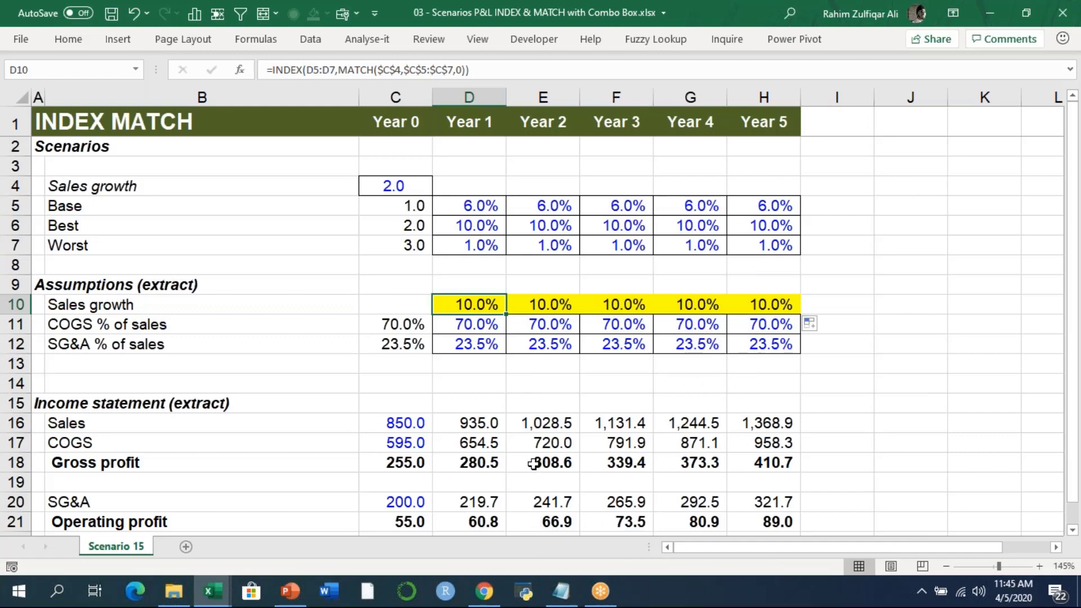
Fill the scenario selector cell C4 with yellow.
click(409, 181)
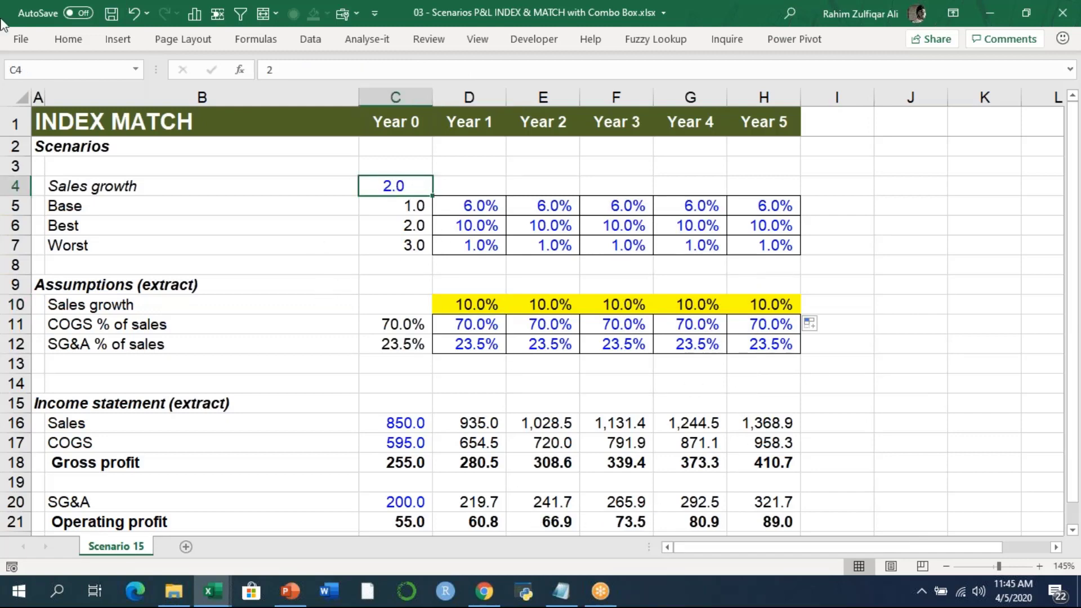
click(68, 38)
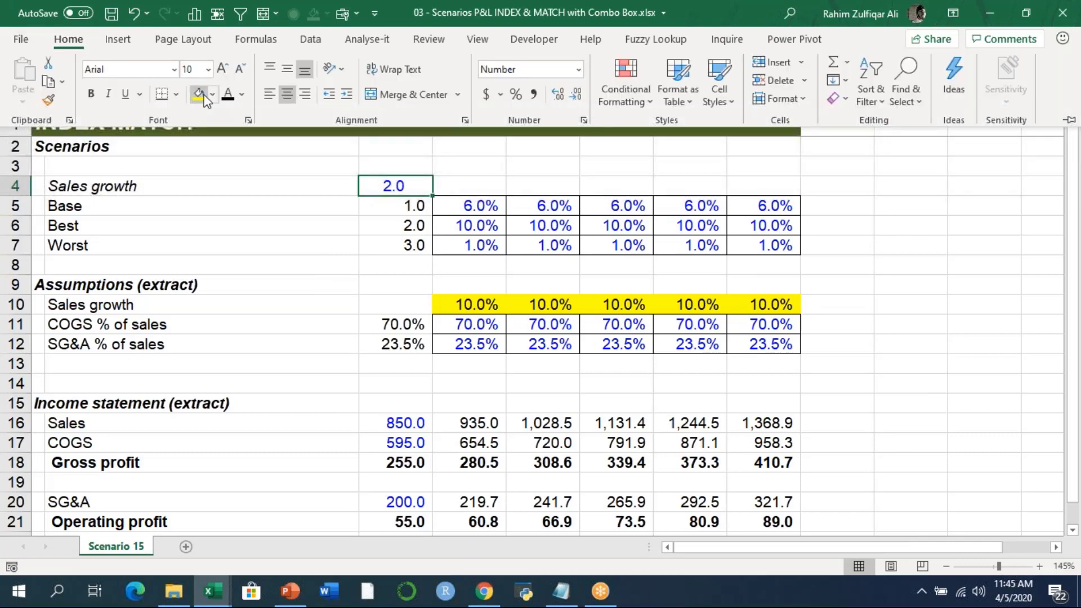
click(204, 97)
key(Right)
Set the scenario selector C4 to 1 and compare the Base rates D5:H5 with Sales growth in D10:H10.
click(408, 180)
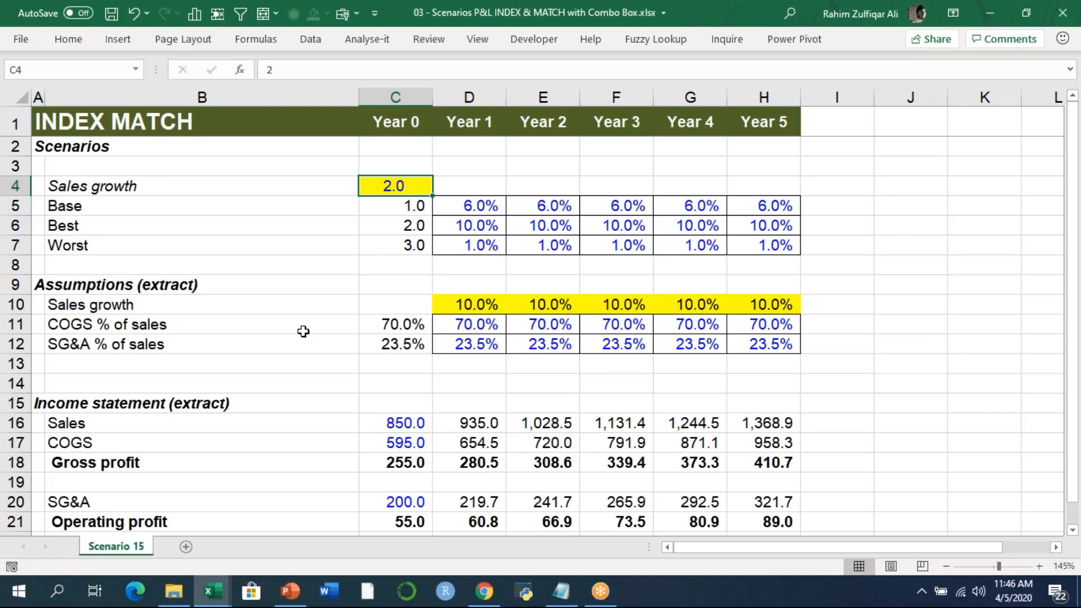
text(1)
key(Return)
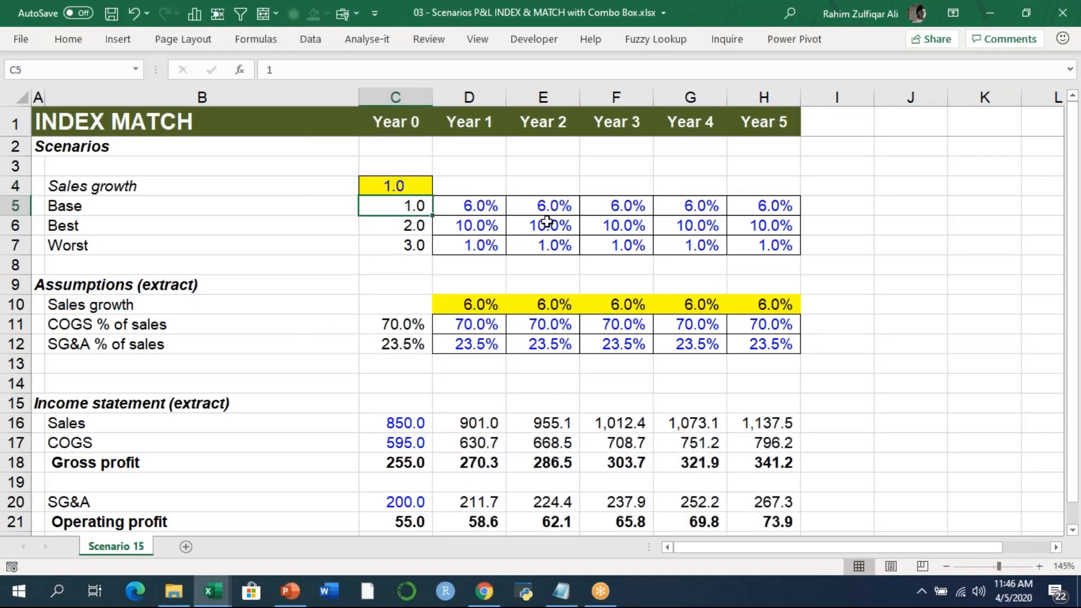
drag(473, 205, 748, 211)
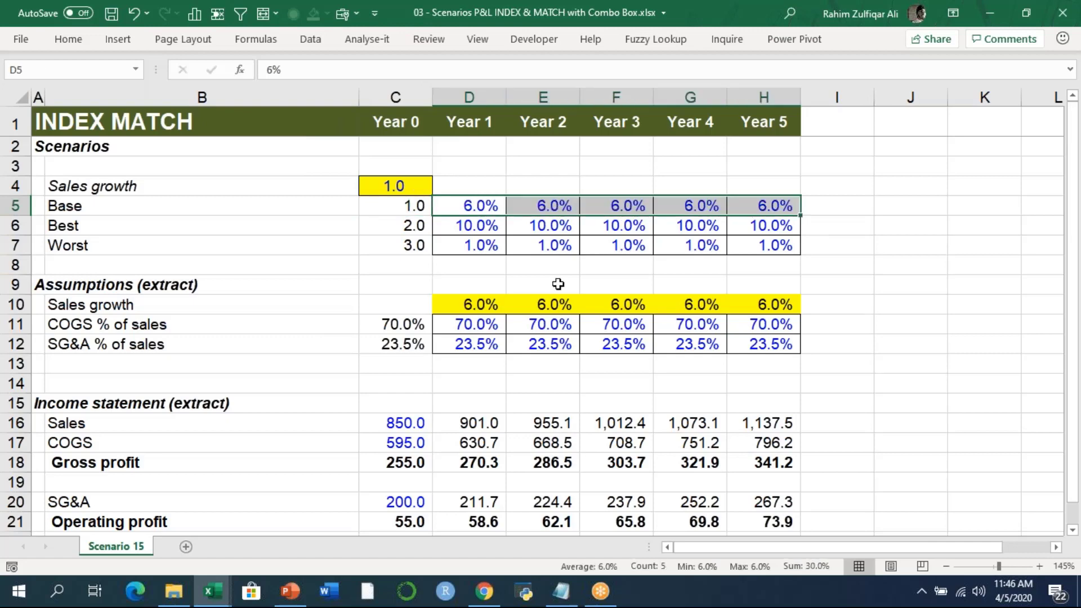
drag(489, 299, 771, 304)
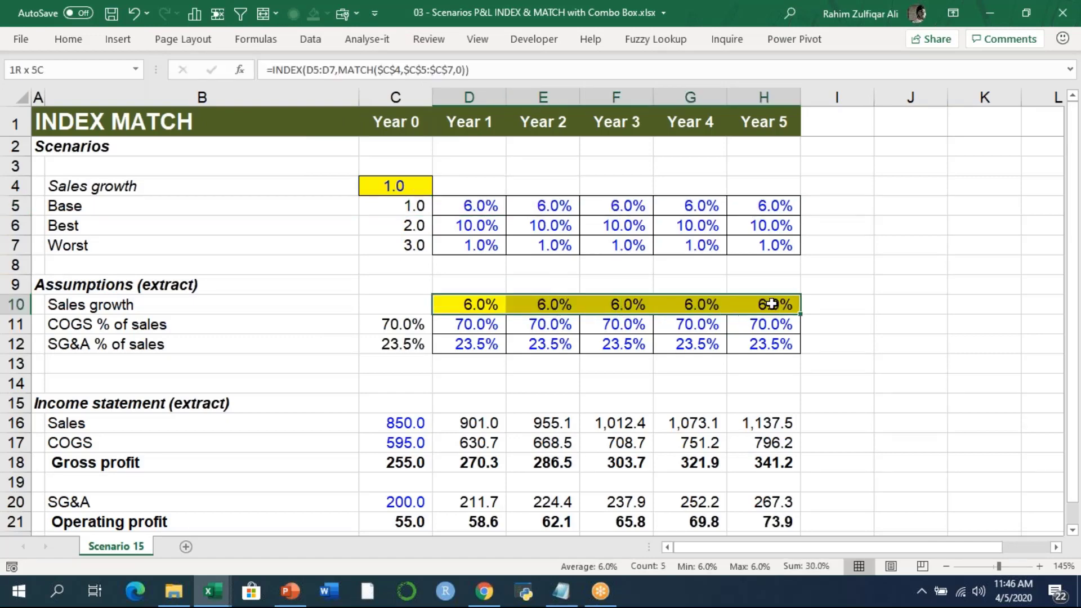
Set the scenario selector C4 to 3.
click(417, 186)
text(3)
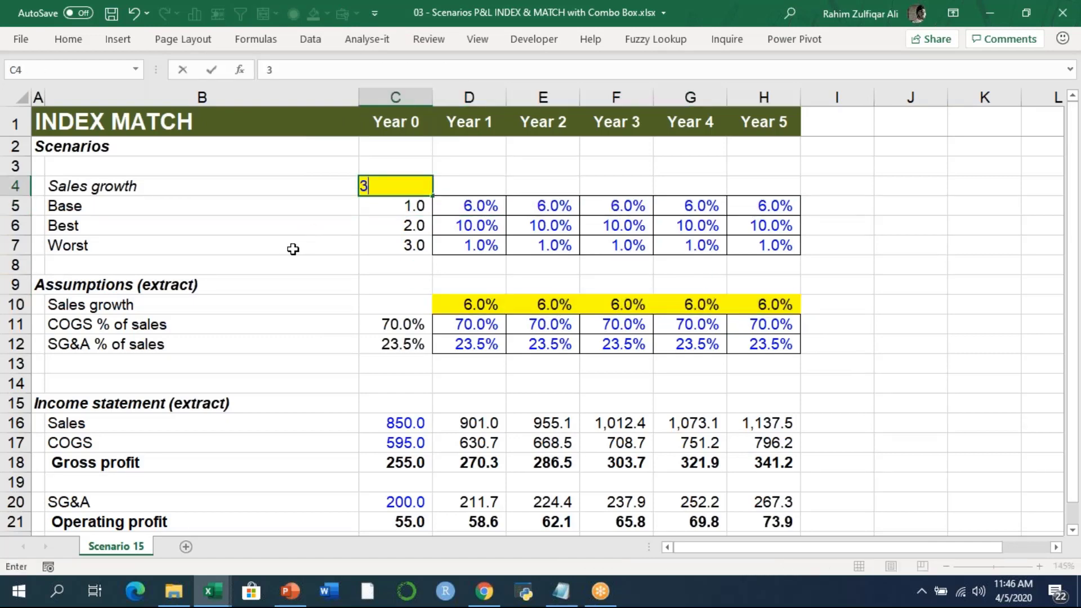
key(Return)
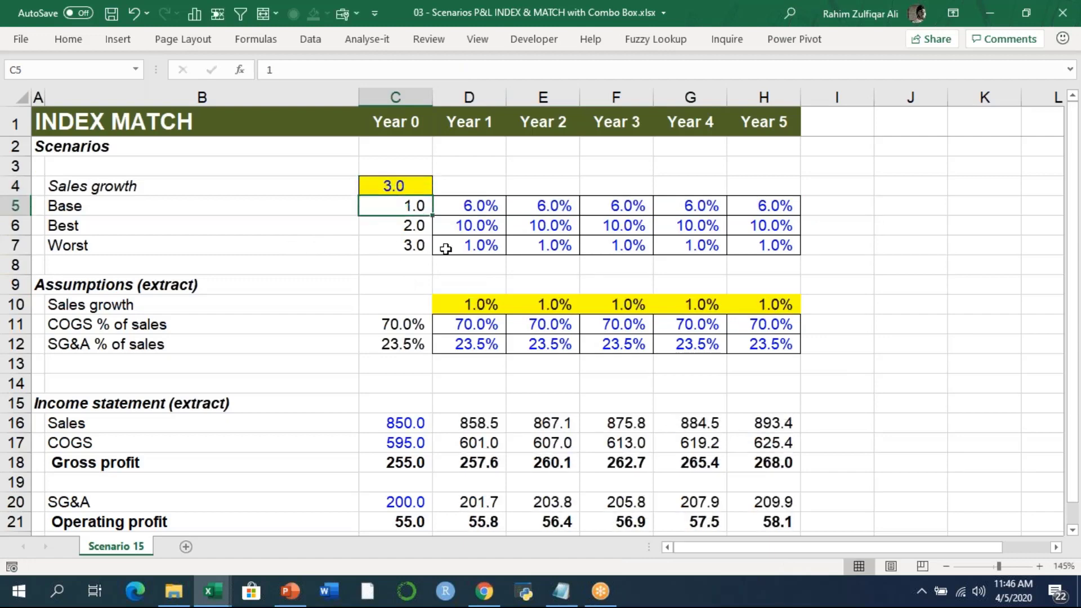
Compare the Worst rates D7:H7 with Sales growth in D10:H10 and review the references in D10's formula.
drag(448, 245, 777, 242)
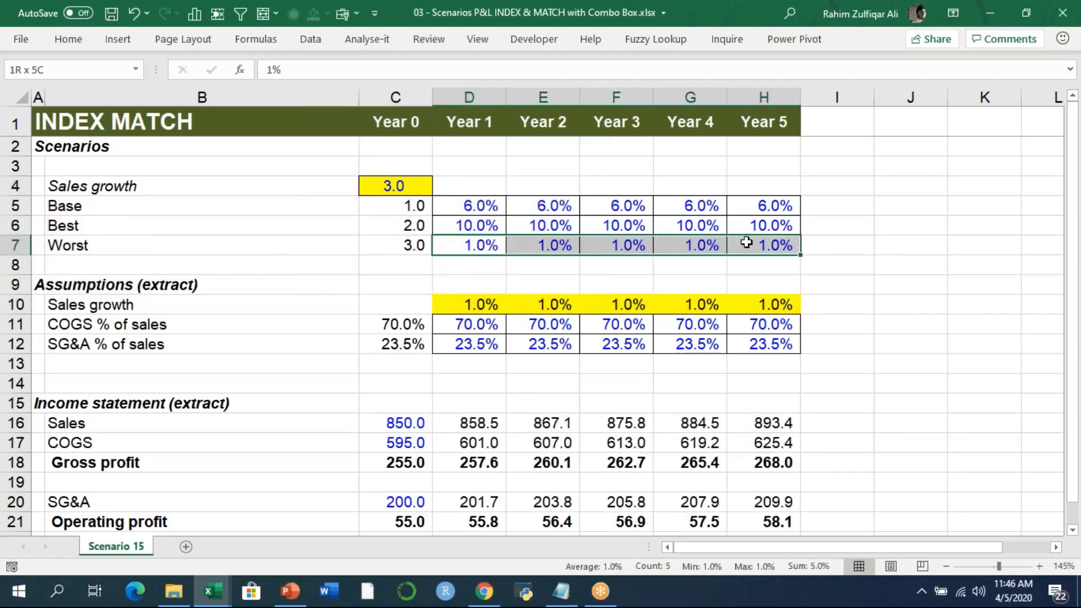
click(227, 243)
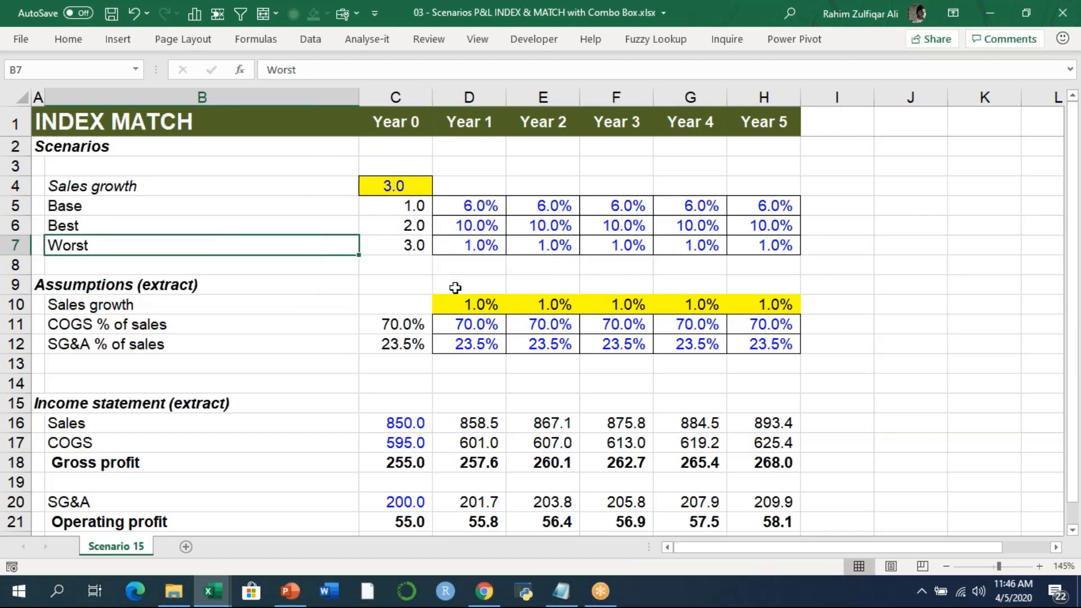
drag(457, 304, 776, 305)
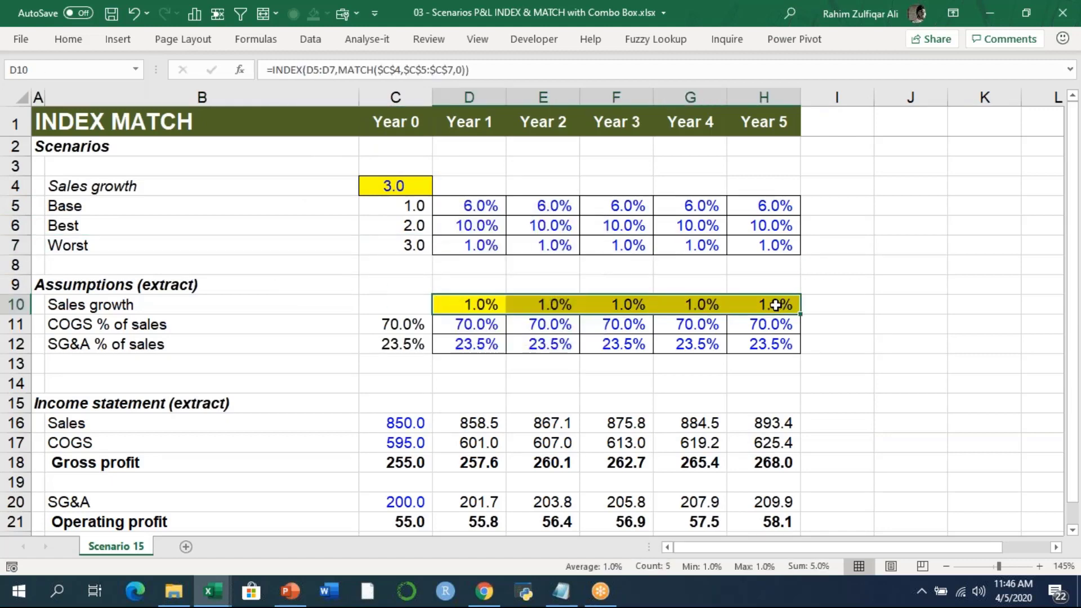
double_click(471, 302)
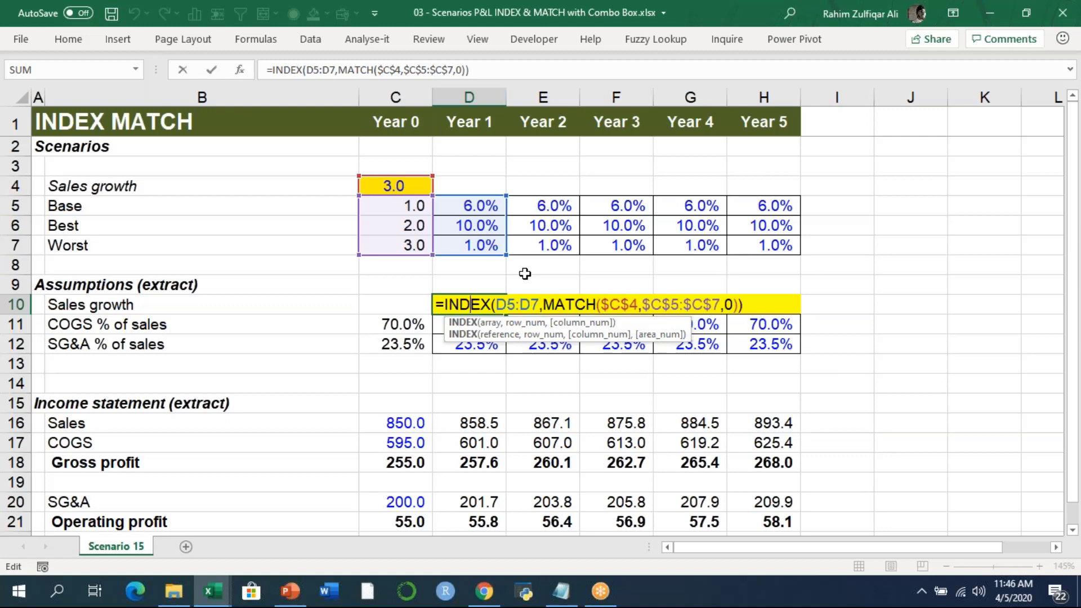
key(Escape)
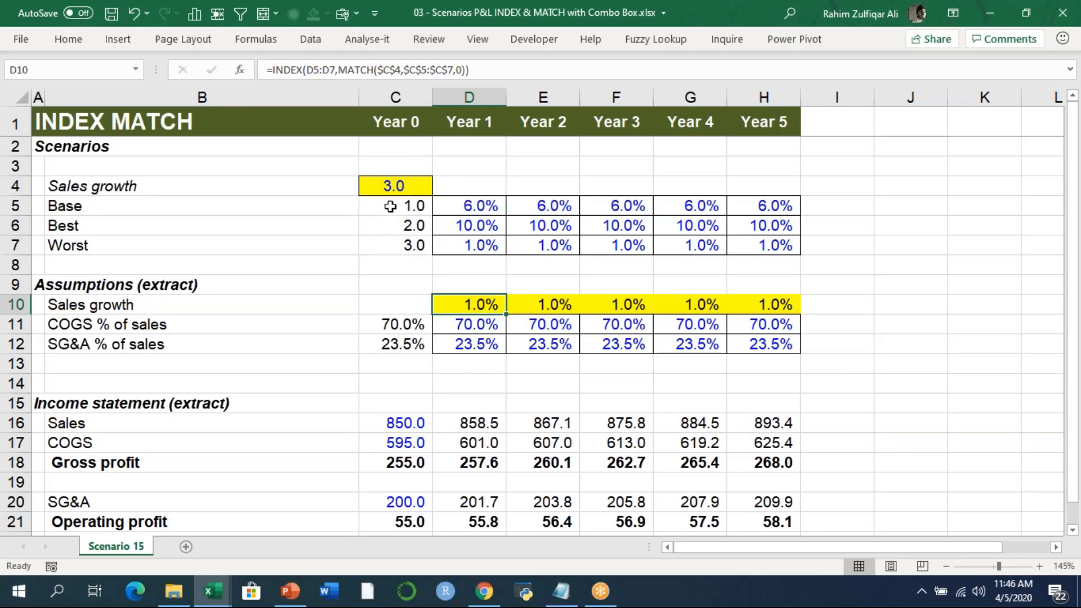
Hide the scenario numbers in C5:C7 with the custom number format ;;; and check that C5 still holds its value.
drag(390, 206, 391, 248)
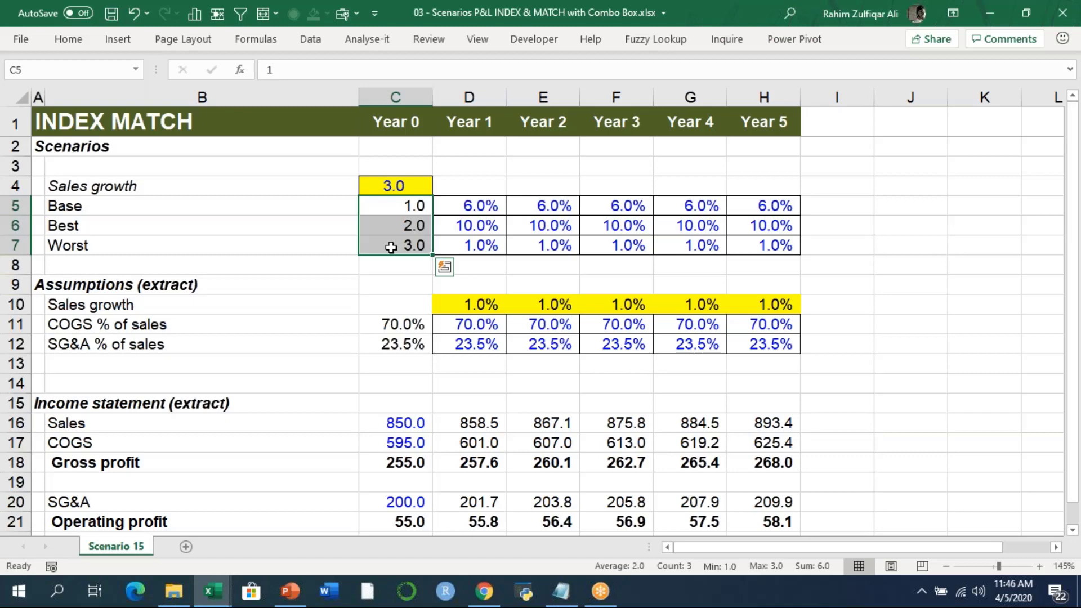
right_click(397, 206)
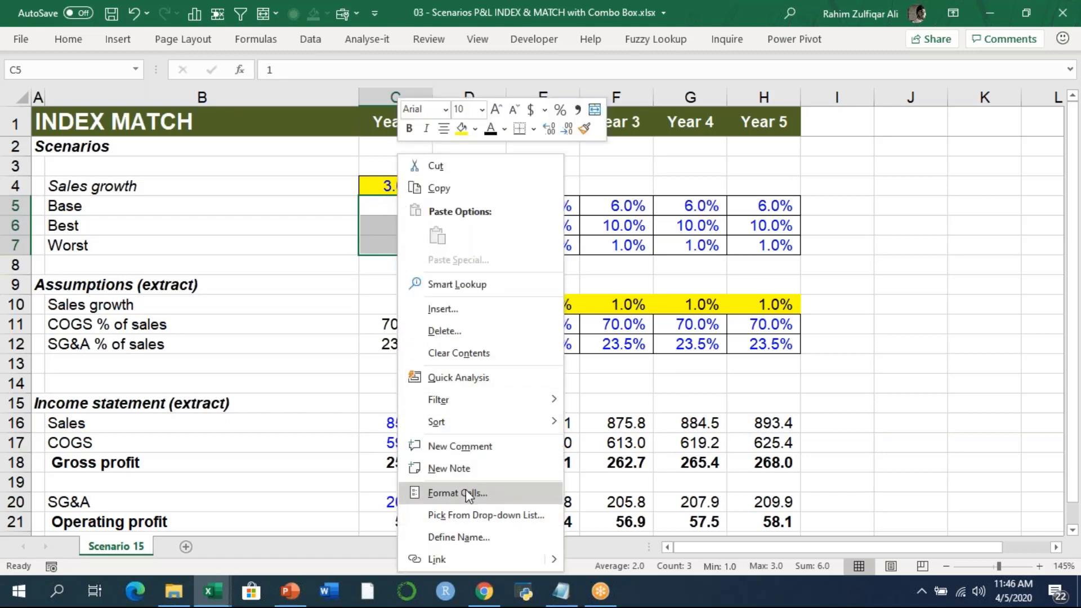
click(465, 491)
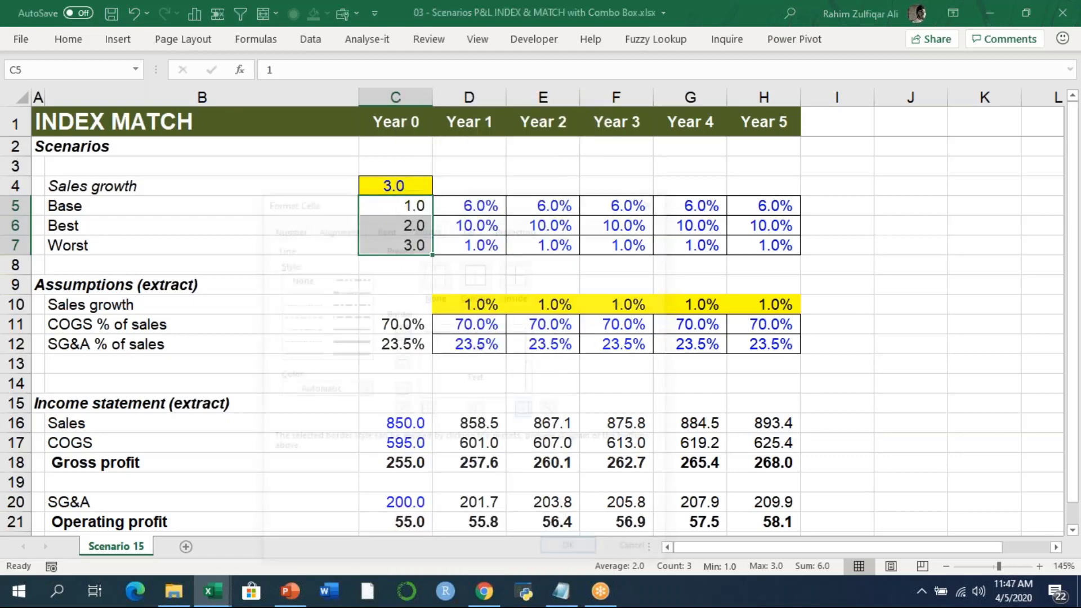
click(284, 228)
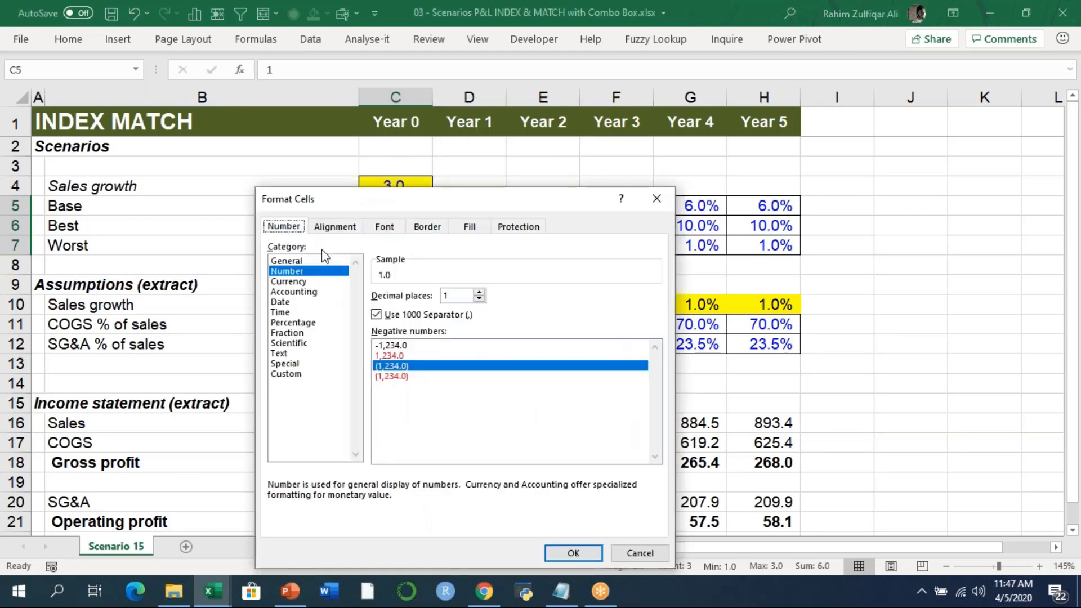
click(303, 375)
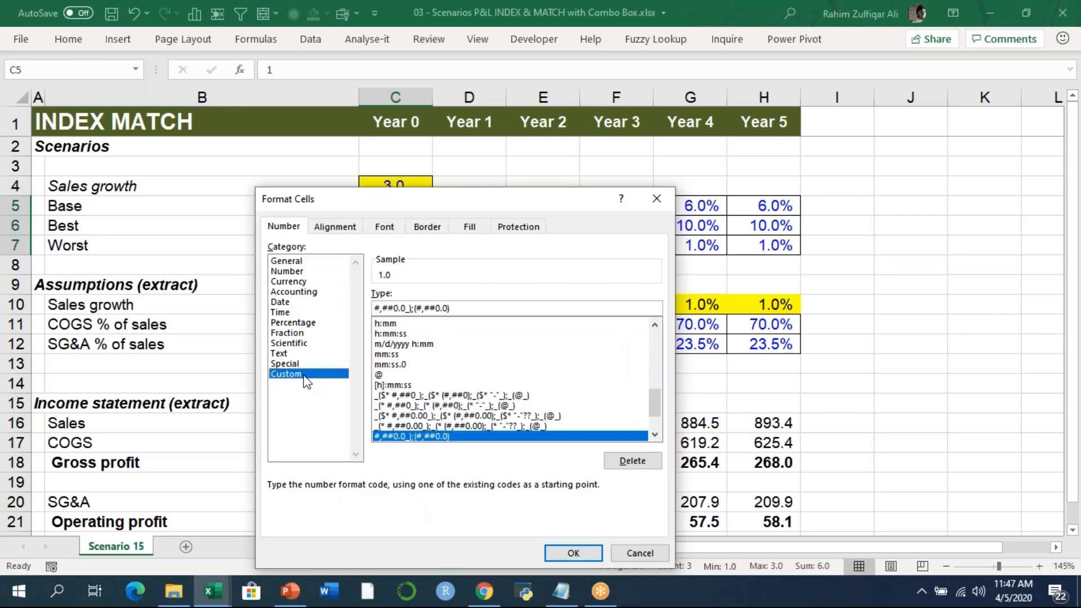
drag(450, 308, 375, 309)
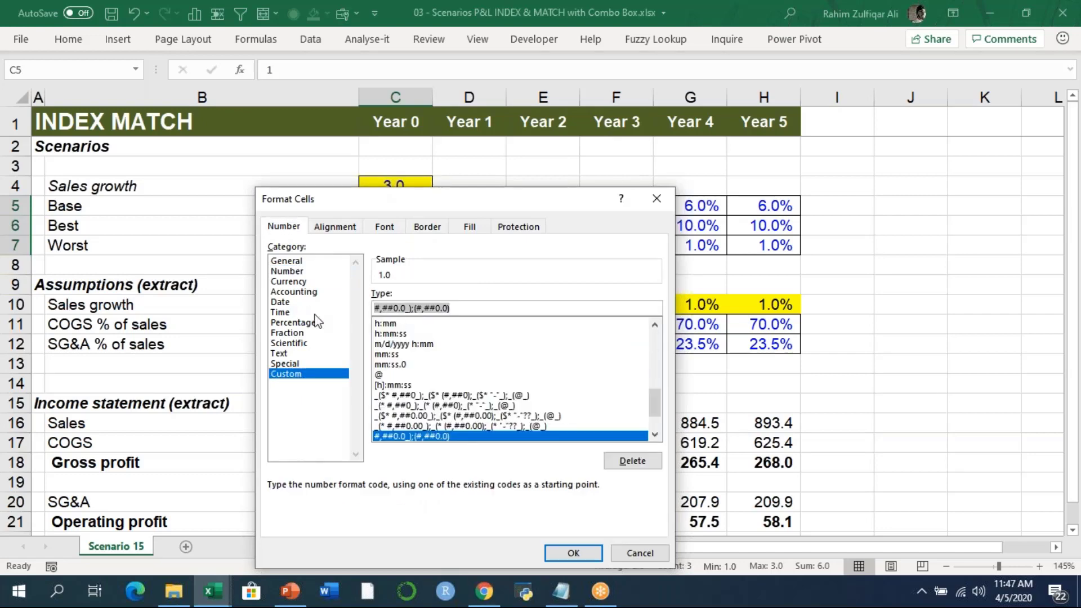
text(;;;)
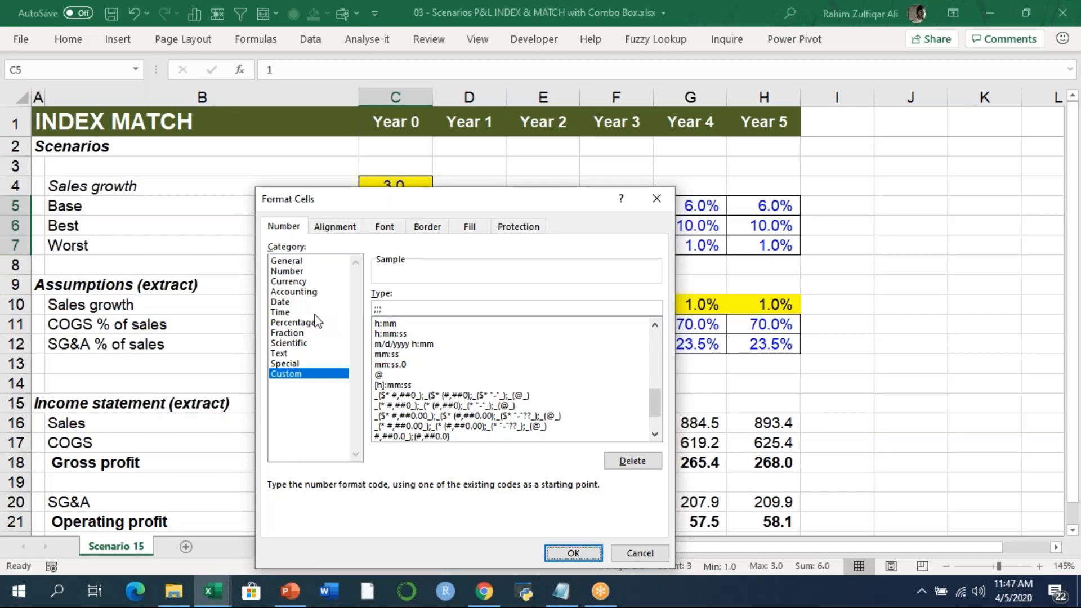
key(Return)
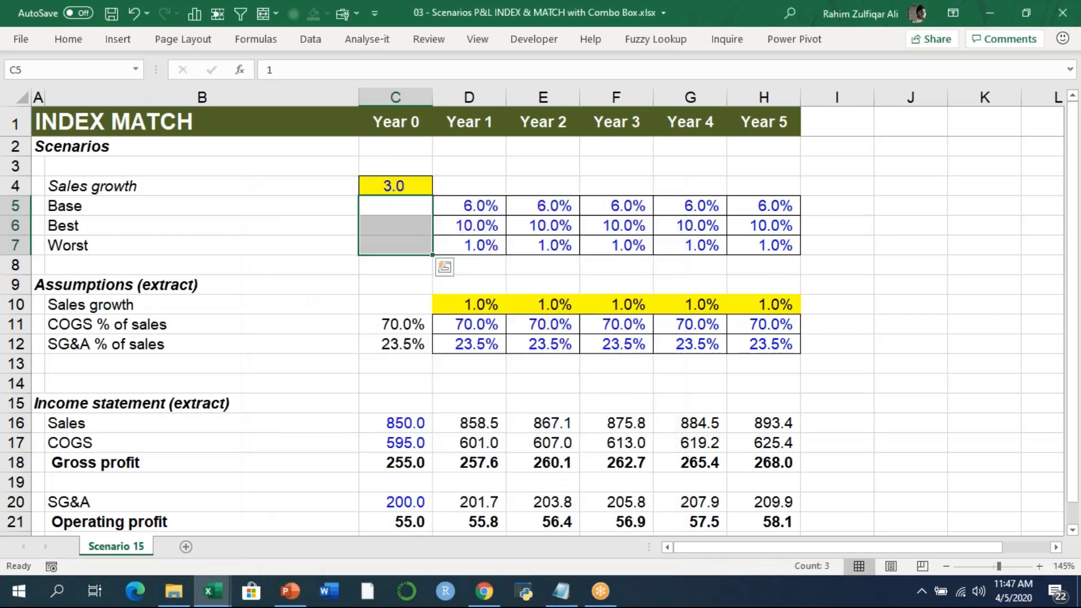
click(463, 207)
click(405, 206)
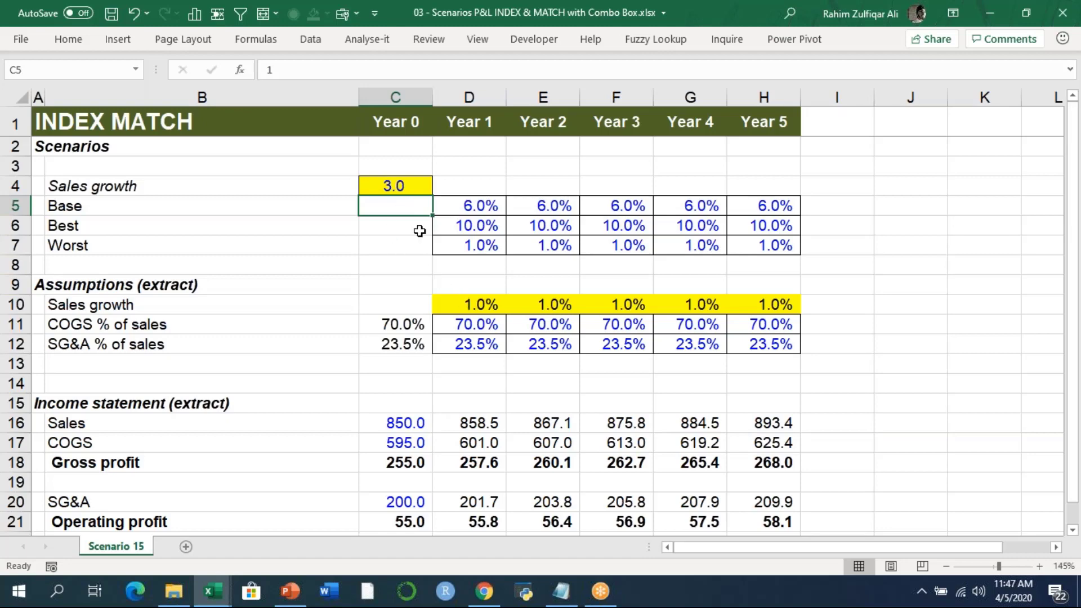
Run the scenario selector C4 through 2, 1 and 3, and finish with it set to 2.
click(408, 189)
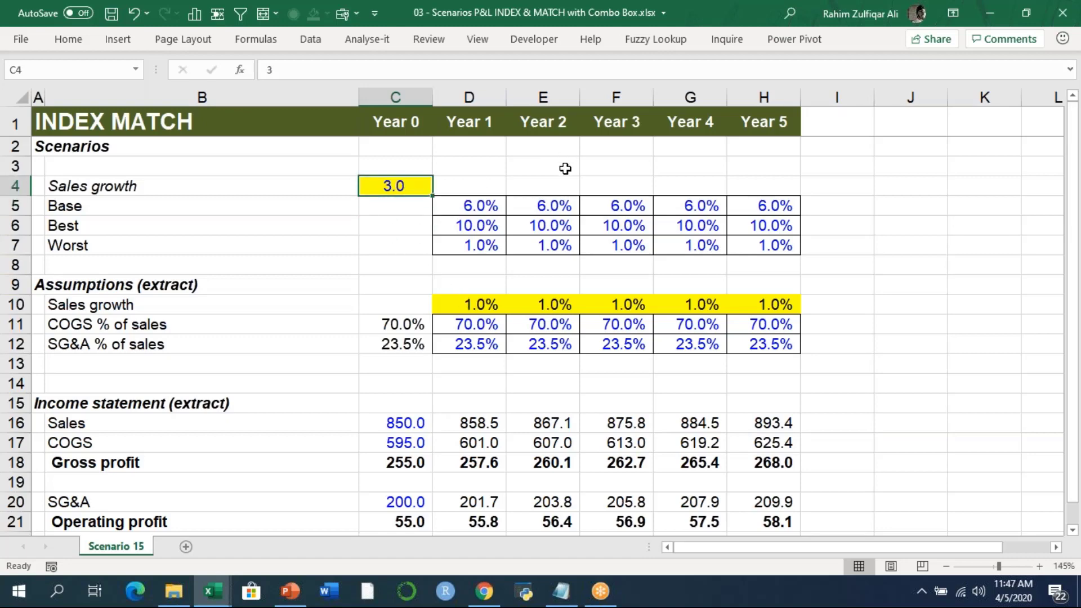
text(2)
key(Return)
key(Up)
text(1)
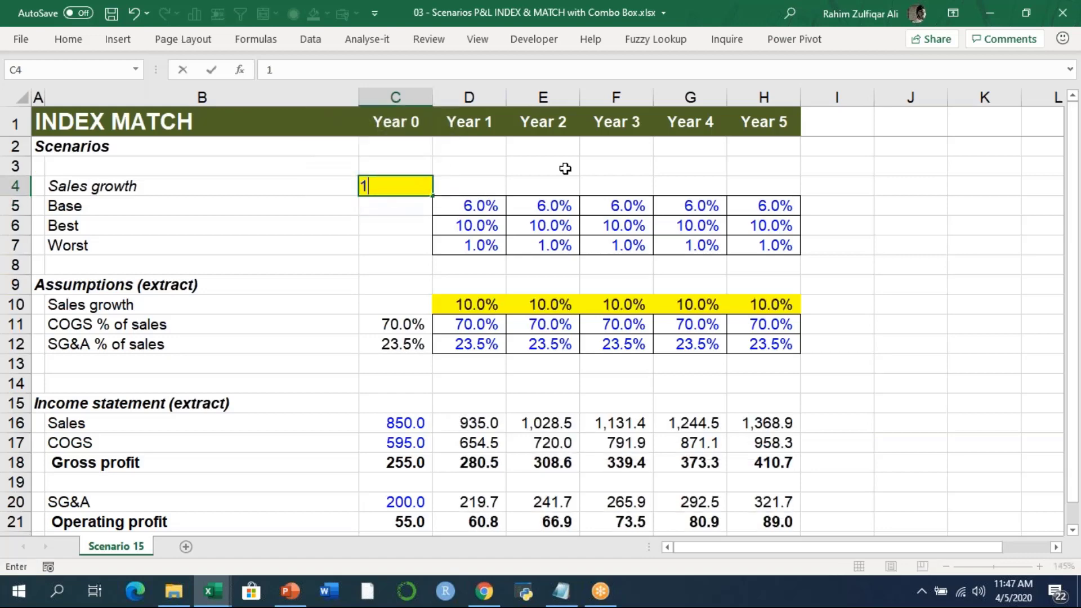
key(Return)
key(Up)
text(3)
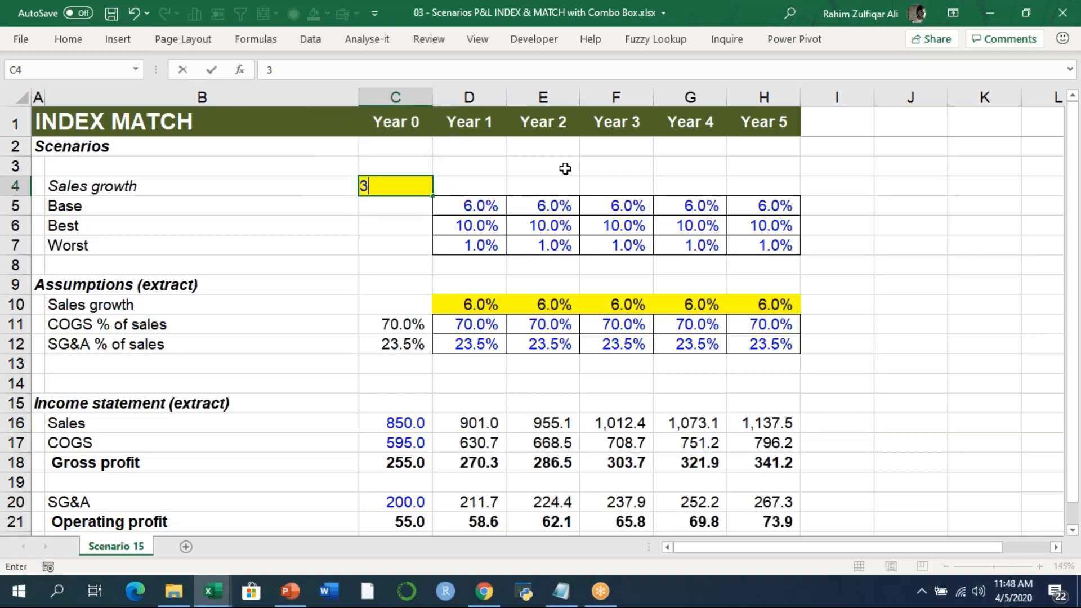
key(Return)
key(Up)
text(2)
key(Return)
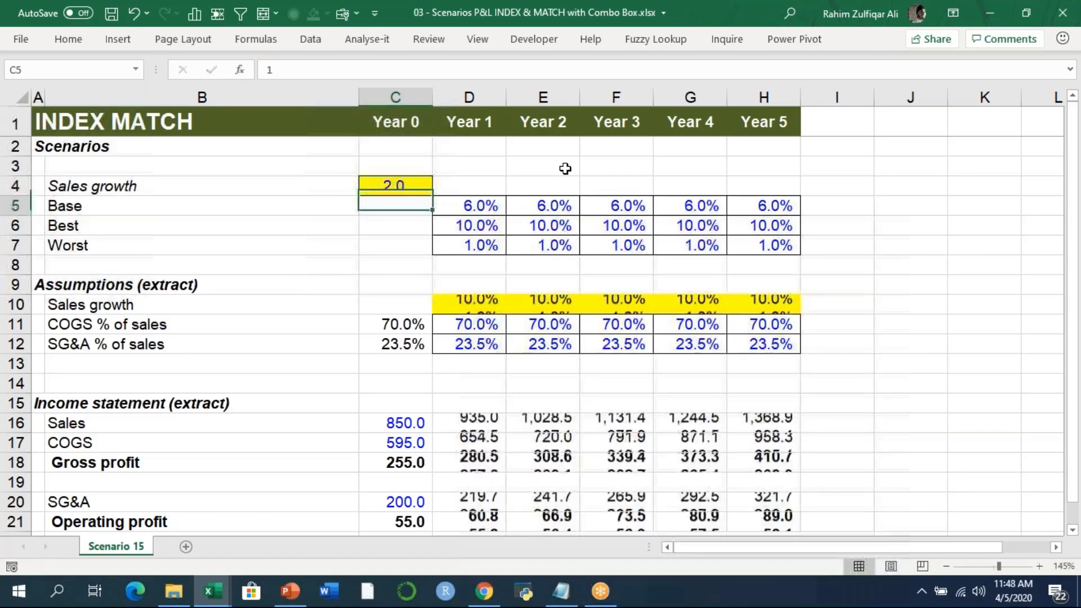
Review the cell references in the INDEX and MATCH formula of the Year 1 Sales growth cell D10.
key(Down)
key(Down)
key(Down)
key(Down)
key(Down)
key(Right)
key(F2)
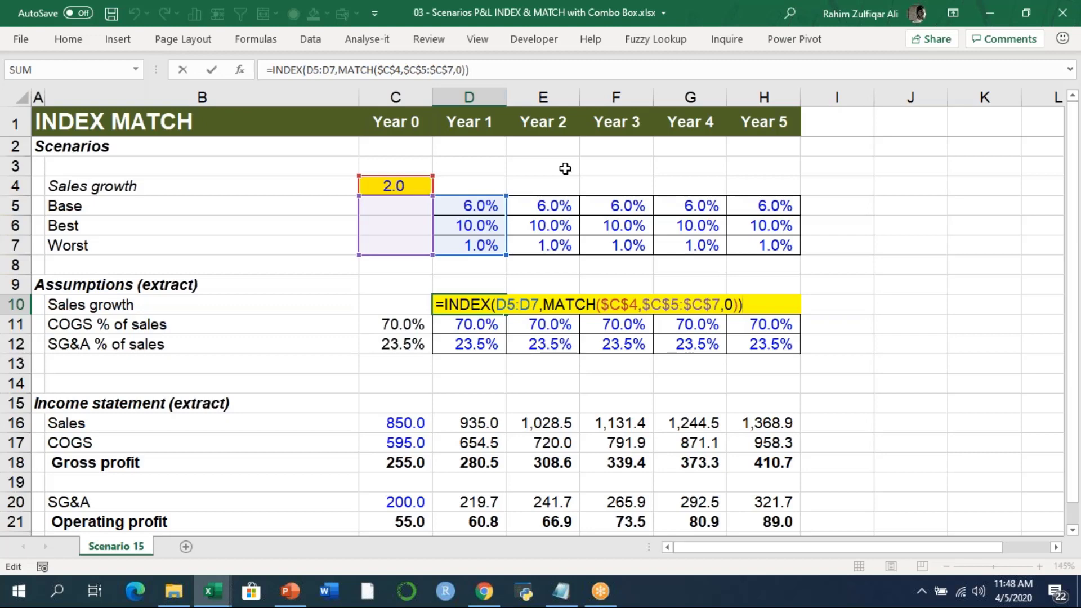
key(Return)
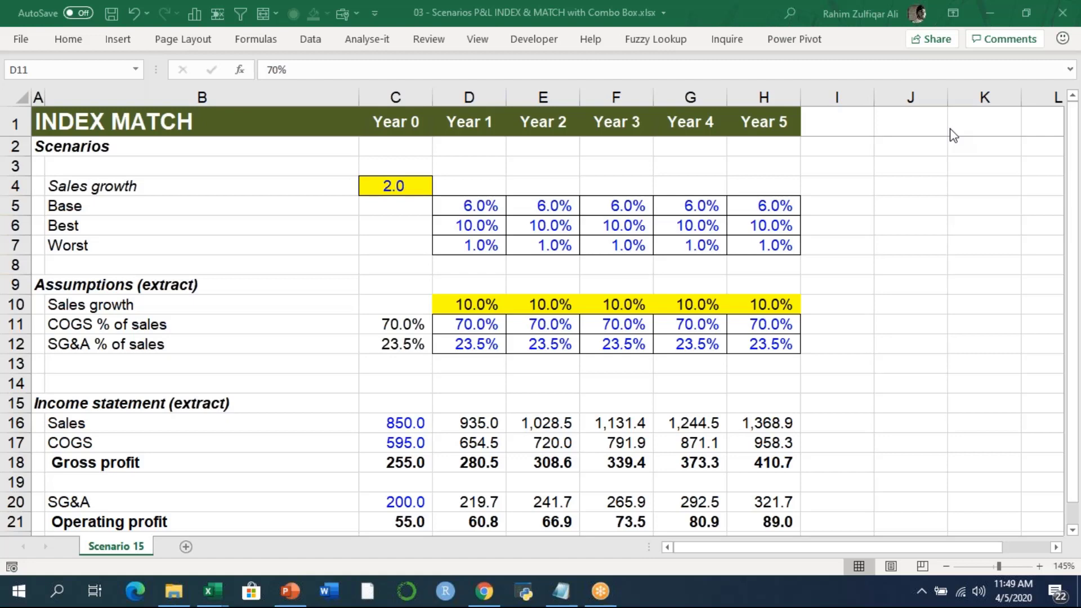
Switch to the webinar notes text file, highlight the lines from the closing note up to the question link, and return to the workbook.
click(560, 597)
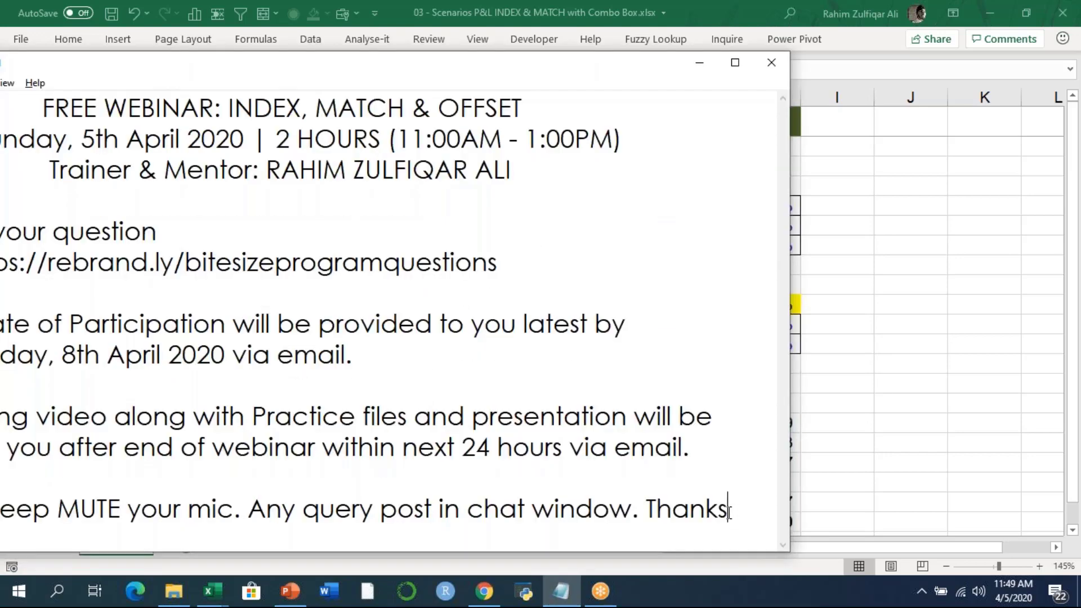
key(shift+Up)
key(shift+Up)
key(shift+Up)
key(shift+Up)
key(shift+Up)
key(shift+Up)
key(shift+Up)
key(shift+Up)
key(shift+Up)
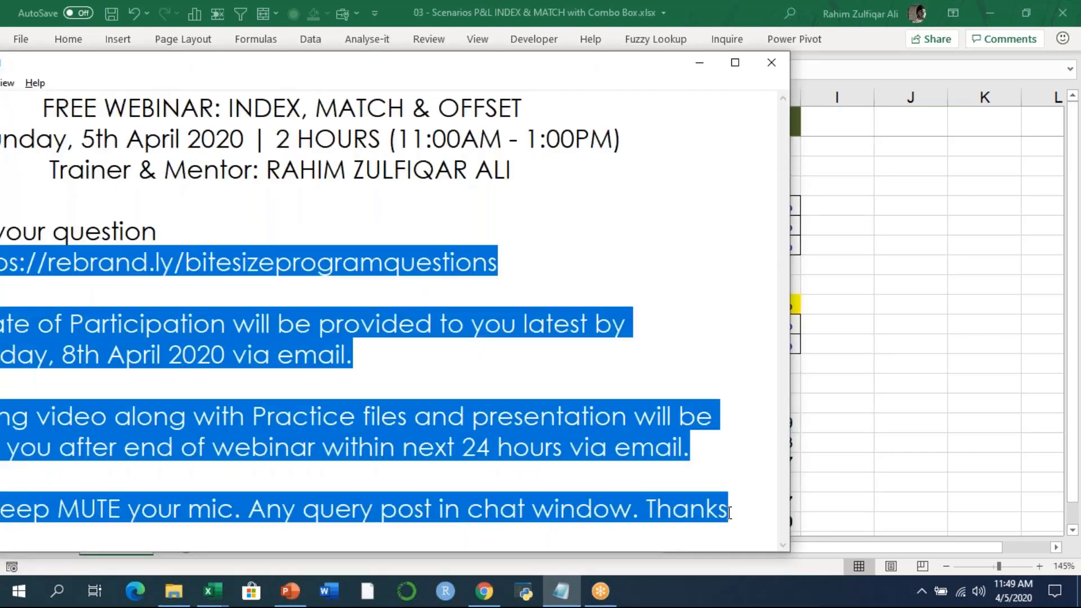
key(shift+Up)
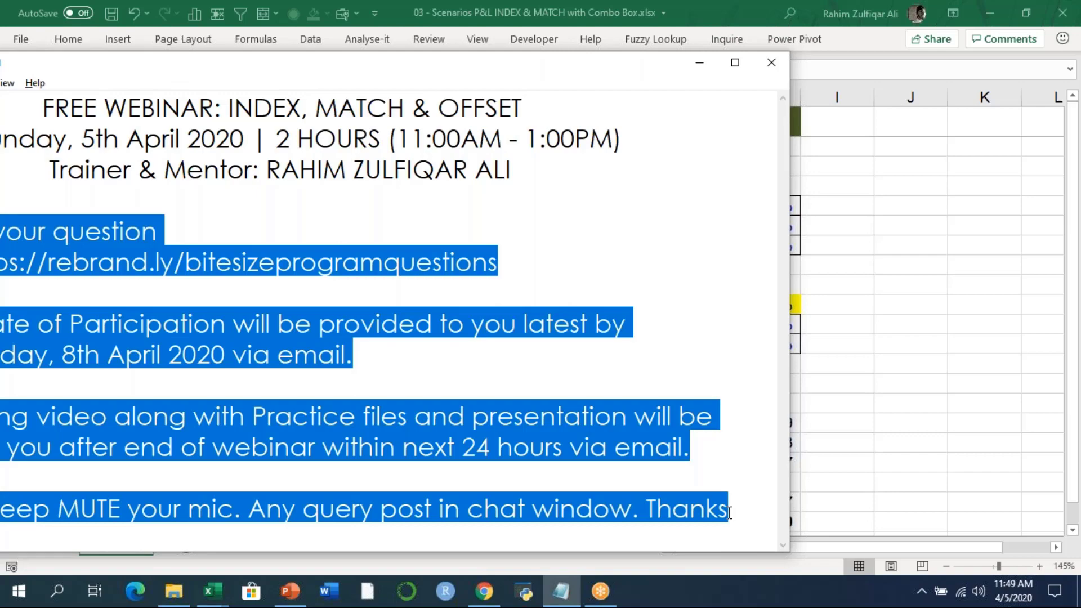
key(alt+Tab)
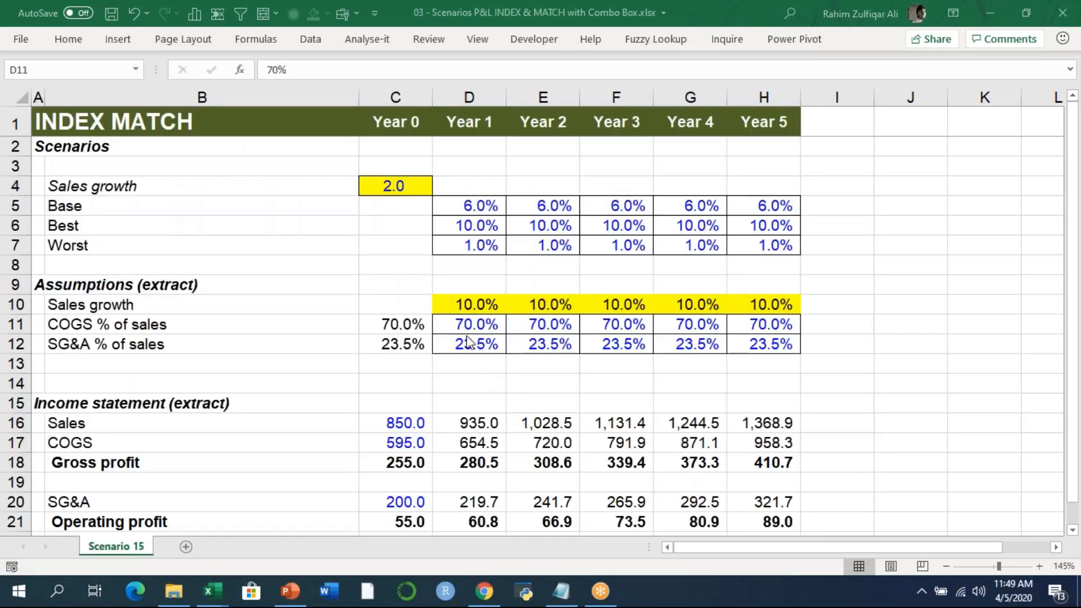
Switch to the workbook 04 - Lookup Index Match - Practice Examples.xls and collapse the ribbon to show more of Sheet2.
click(503, 329)
click(554, 324)
mouse_move(224, 596)
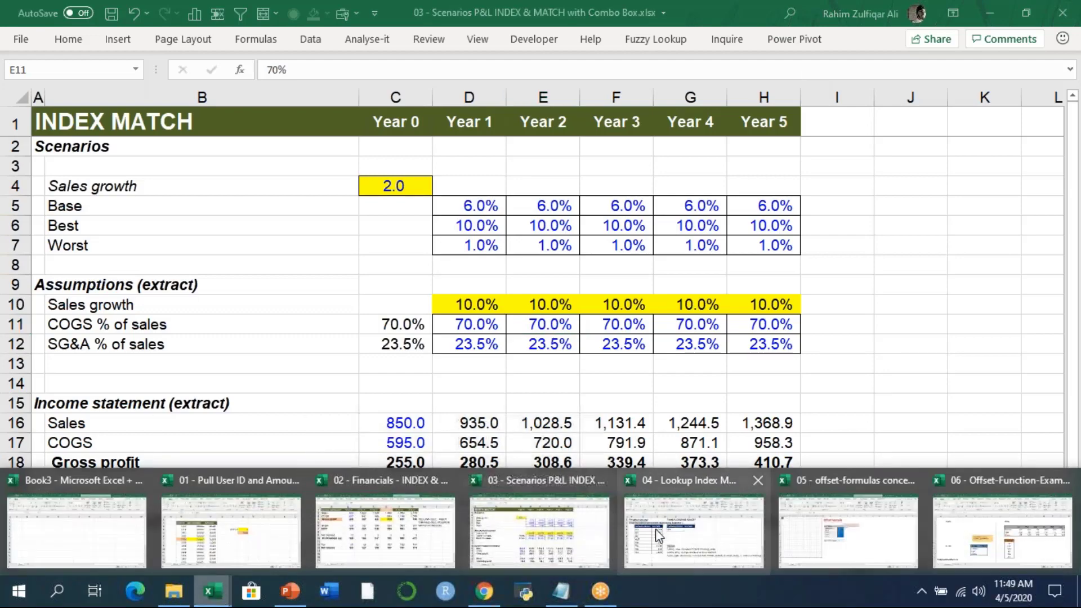
click(665, 535)
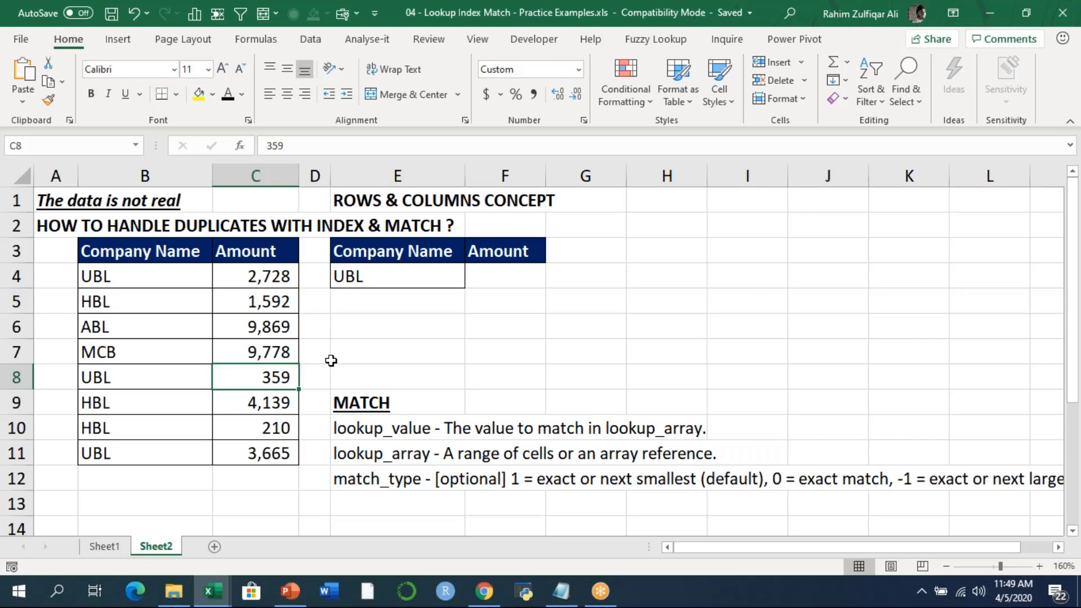
key(Up)
key(Up)
key(Up)
key(Up)
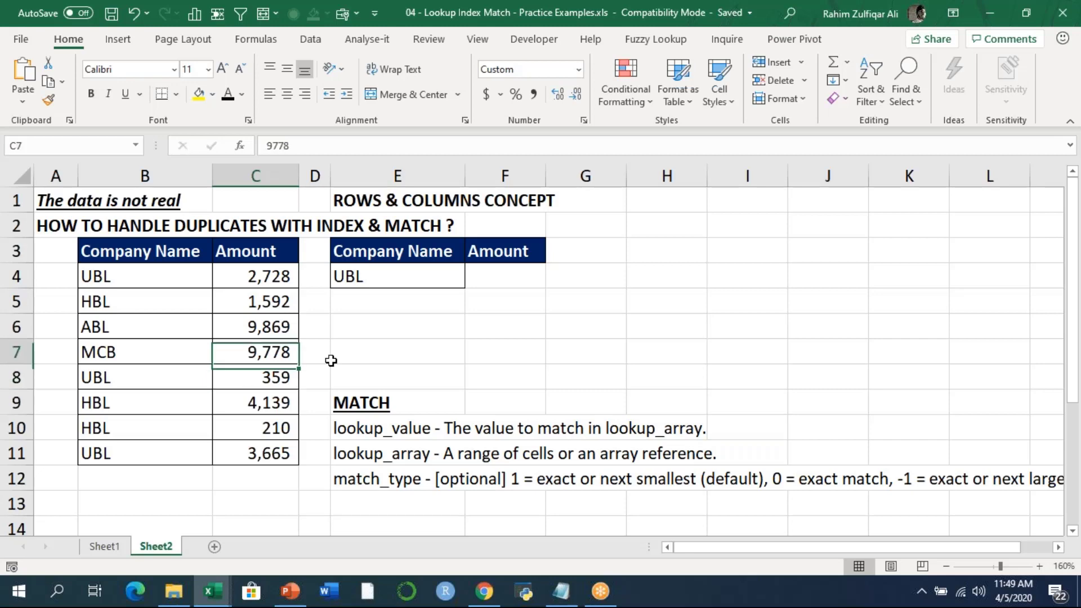
key(Left)
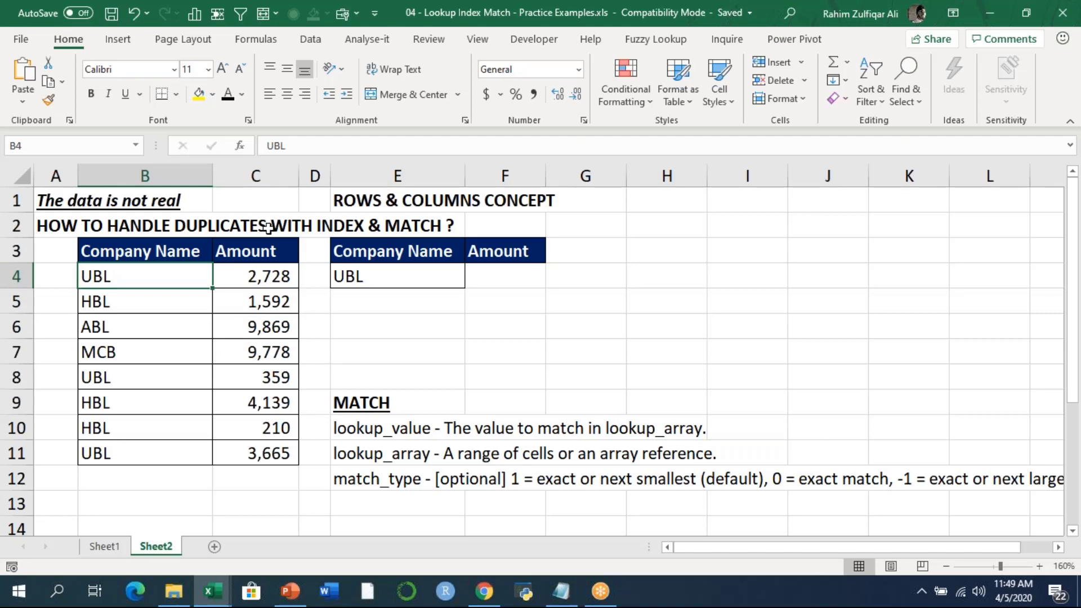
double_click(59, 45)
Examine the amounts in C4:C11, the lookup company in E4 and the empty Amount cell F4.
drag(257, 205, 254, 355)
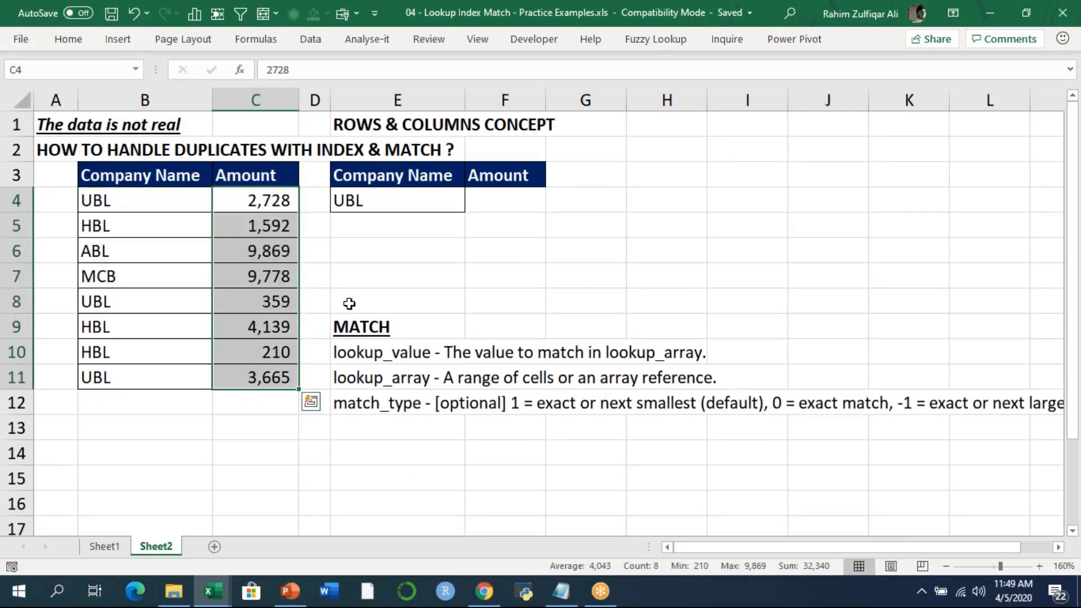
click(378, 201)
key(Right)
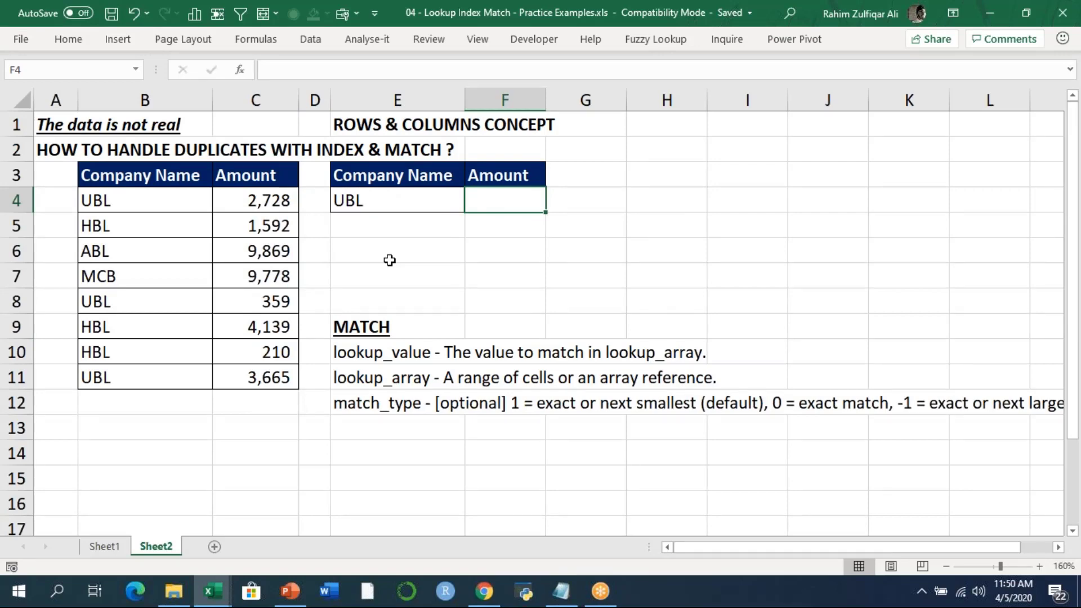
Fill the duplicate UBL entries in B4, B8 and B11 with yellow.
click(154, 204)
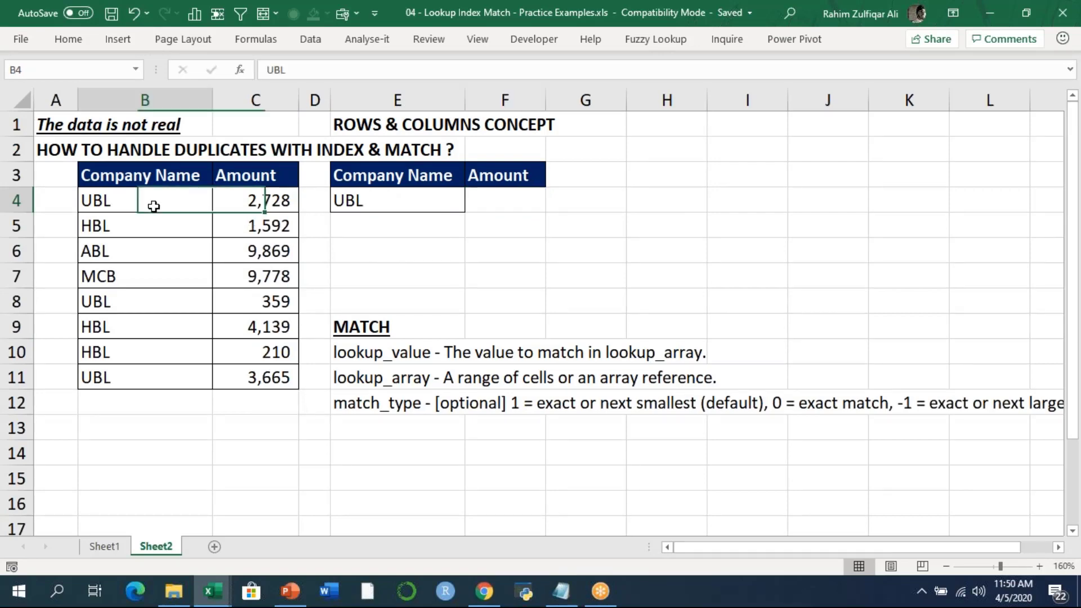
click(70, 40)
click(194, 95)
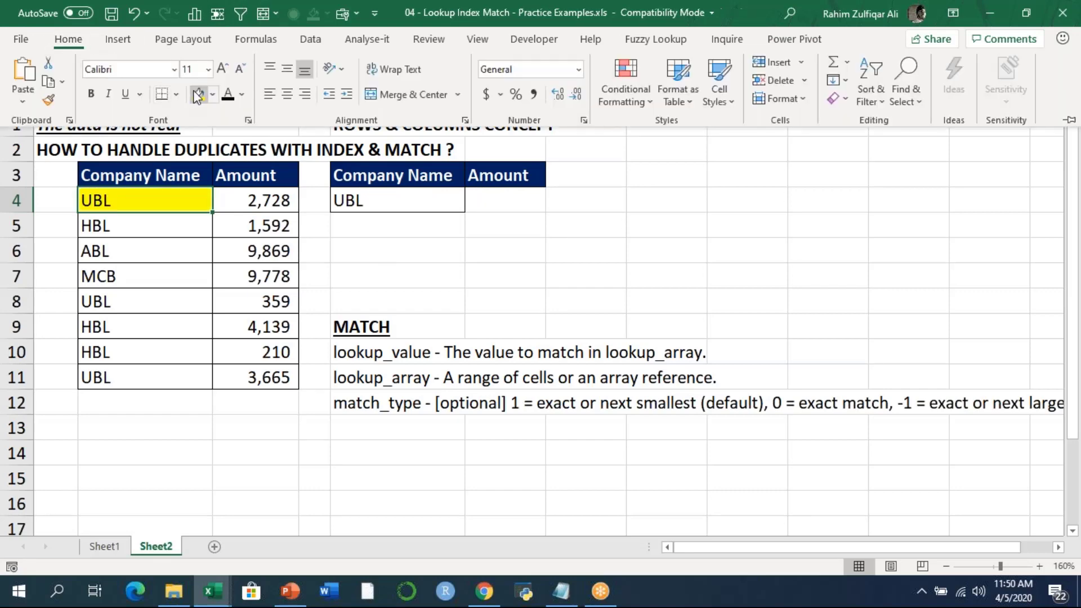
click(174, 280)
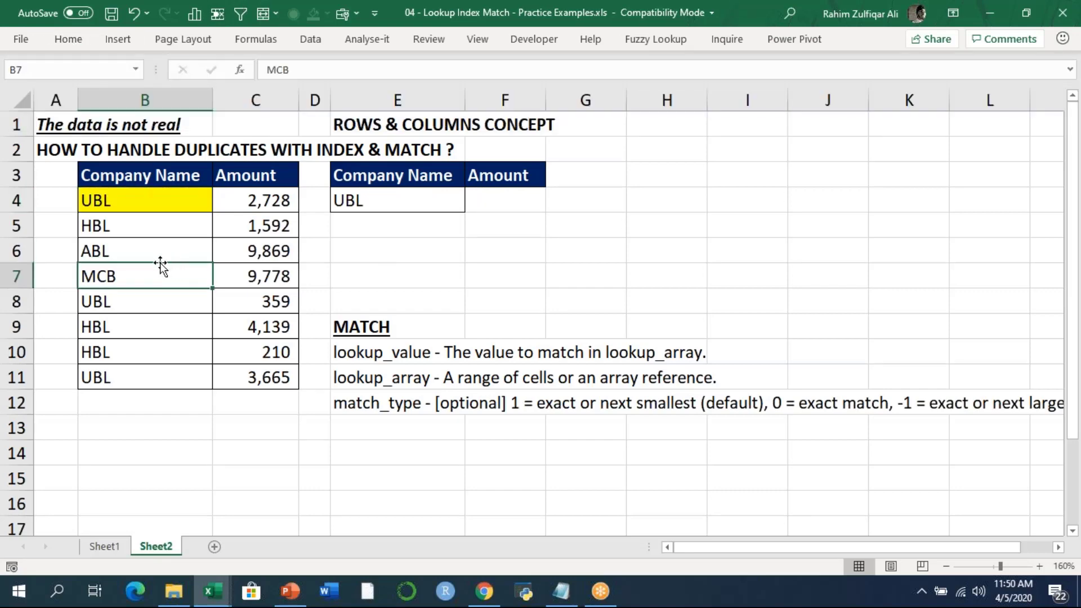
click(132, 302)
click(68, 39)
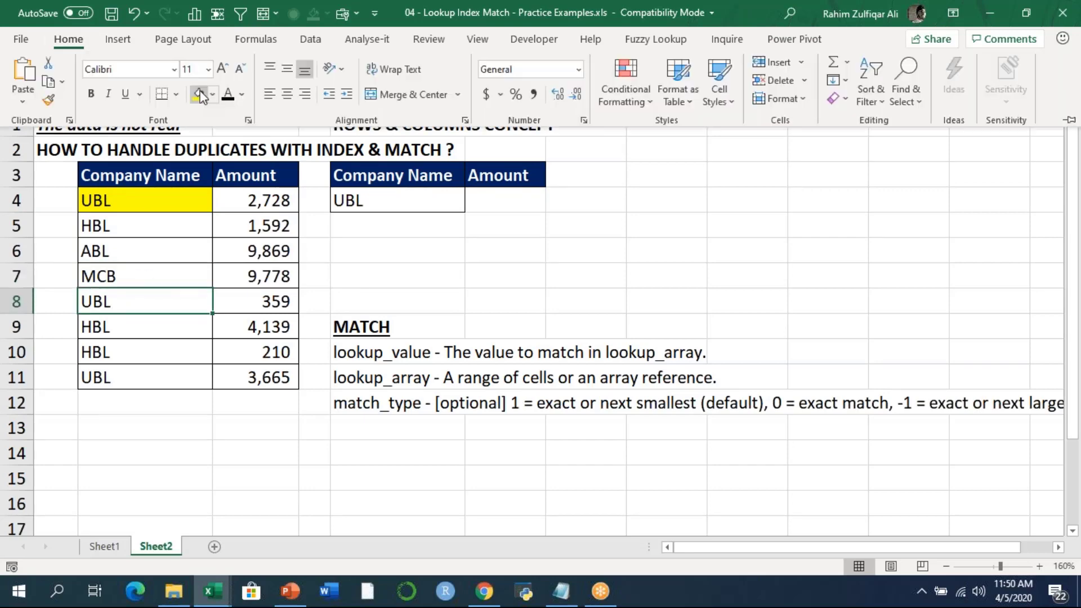
click(198, 94)
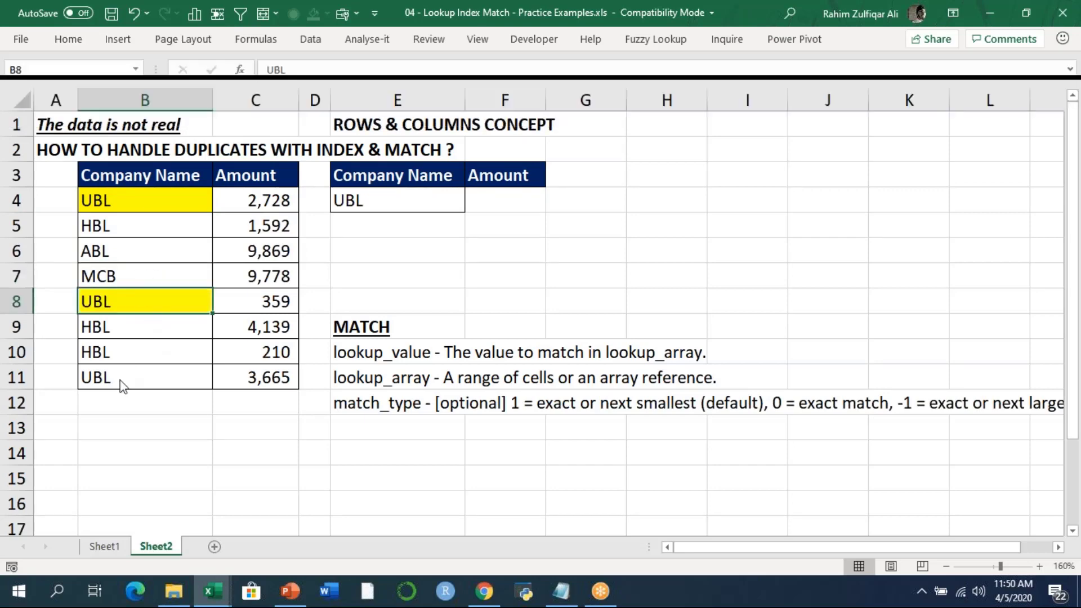
click(128, 373)
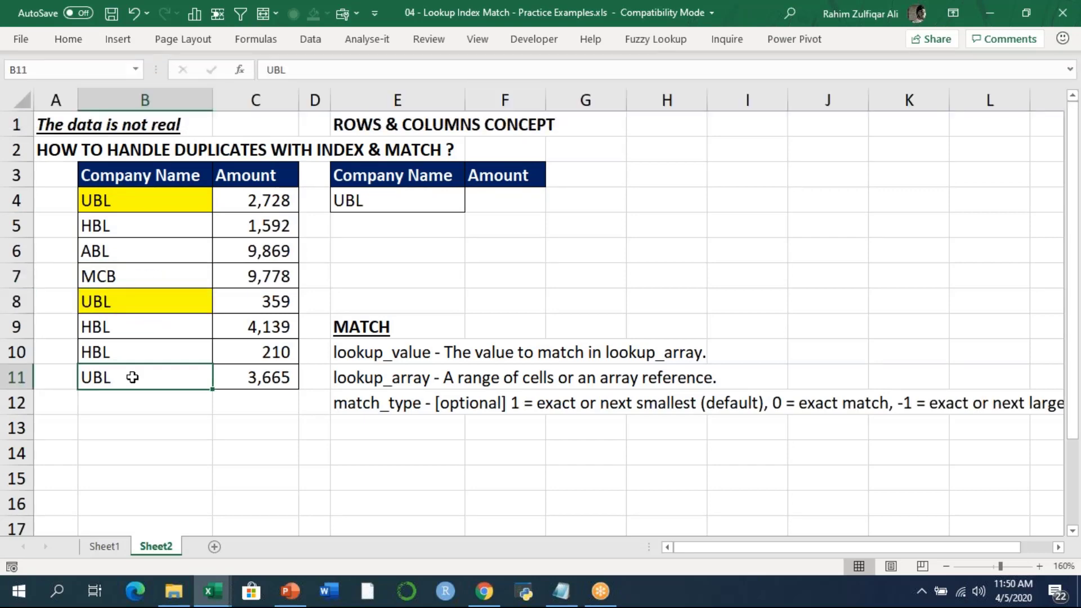
click(68, 40)
click(199, 94)
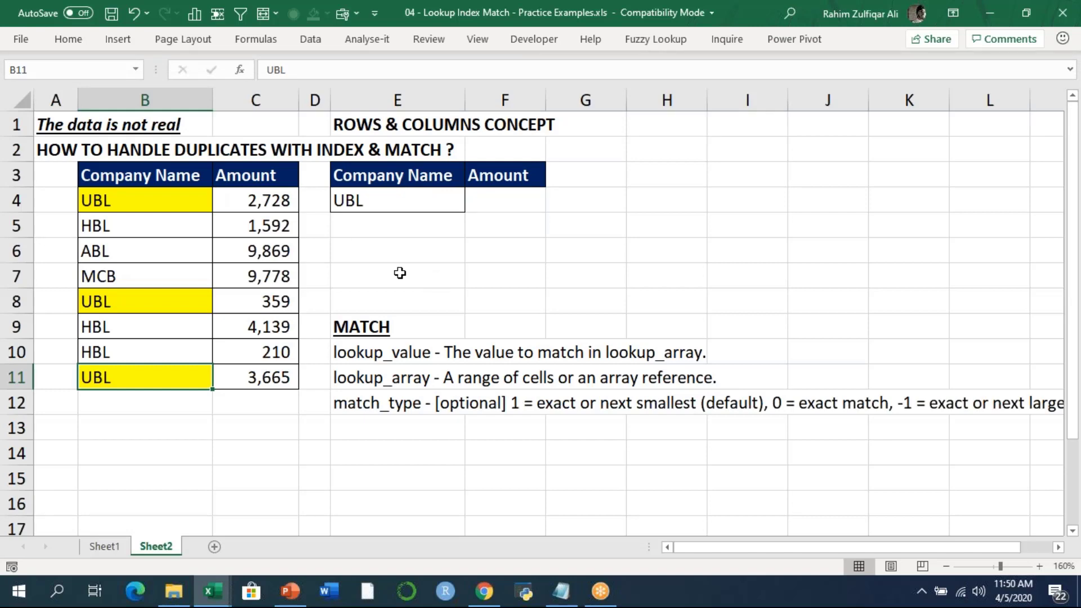
Start an INDEX formula in the Amount cell F4 with the amounts C4:C11 as its array.
click(494, 200)
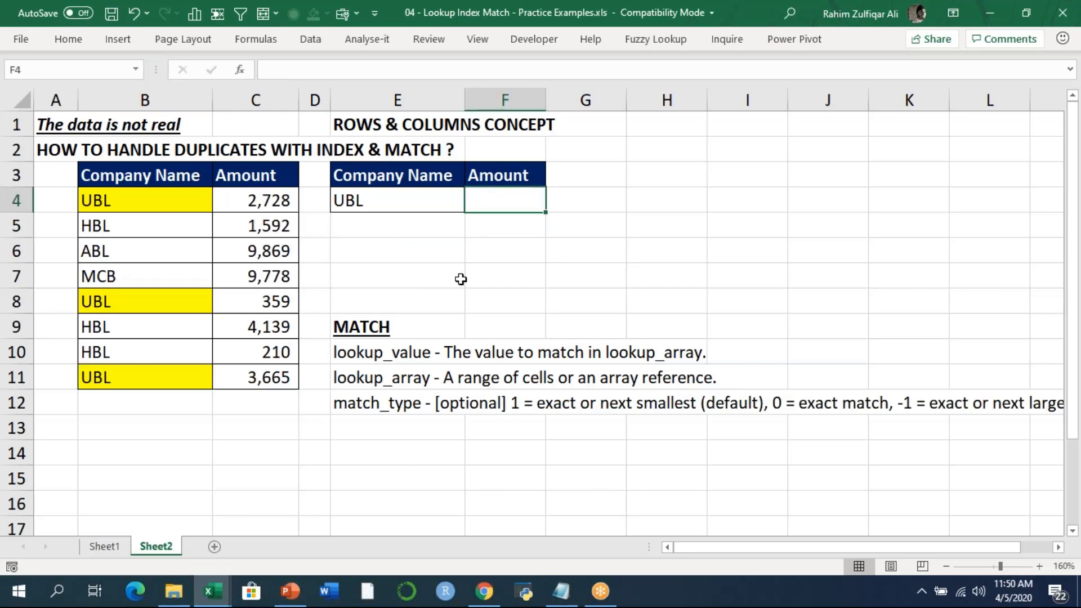
text(=index)
key(Tab)
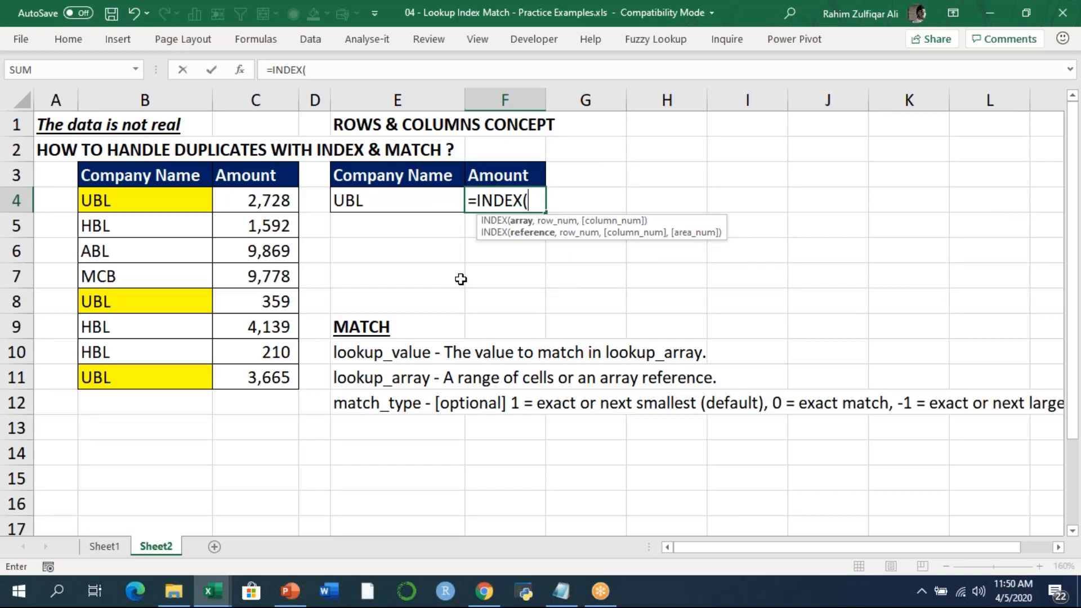
key(Left)
key(Left)
key(Left)
key(ctrl+shift+Down)
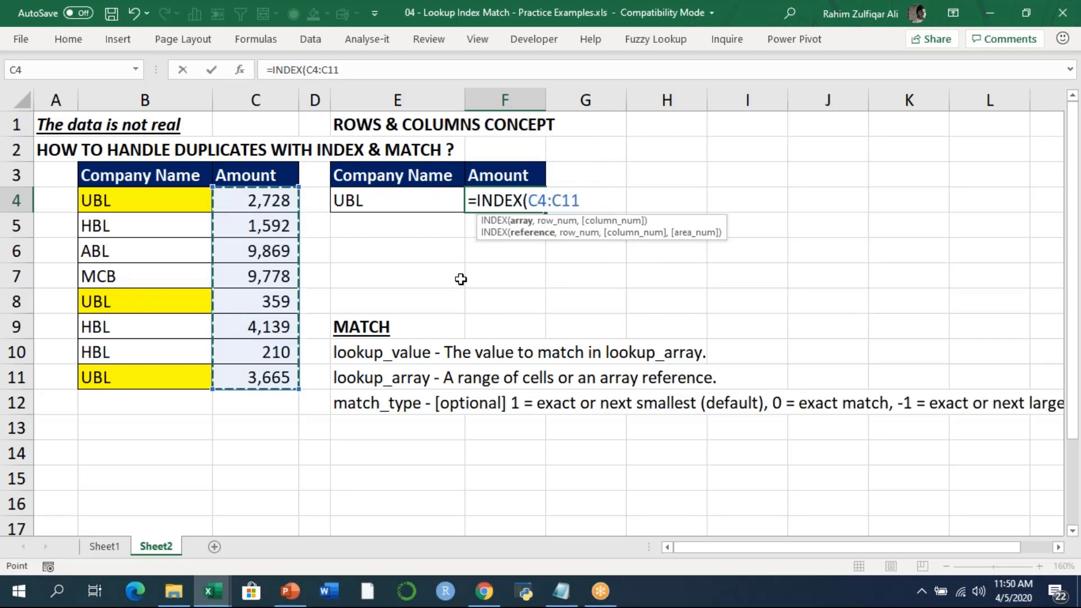
text(,)
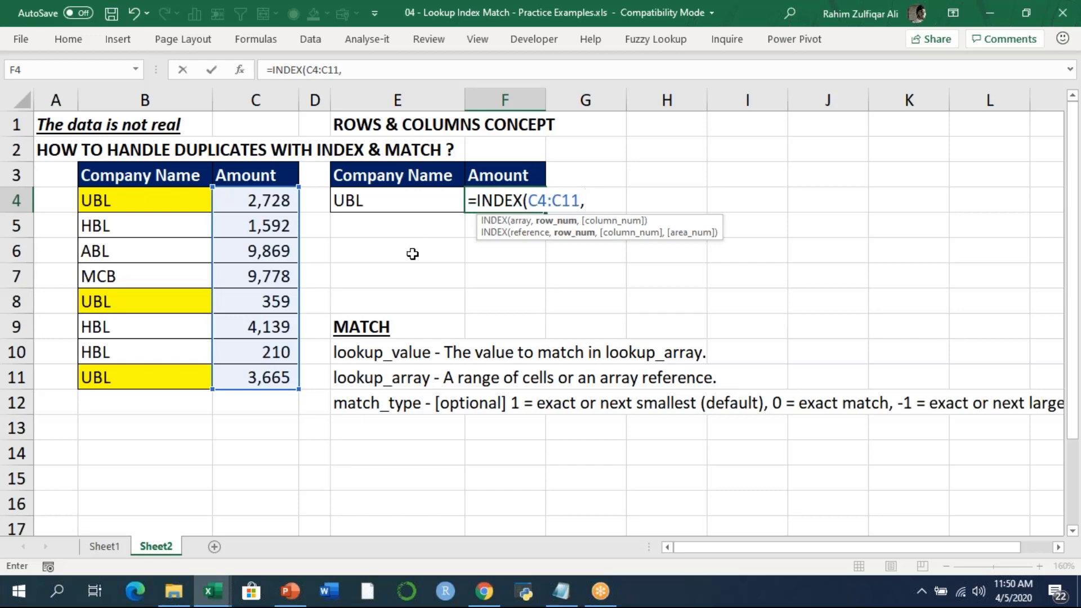
Nest a MATCH function as the row number, with the absolute reference $E$4 as its lookup value.
text(mat)
key(Tab)
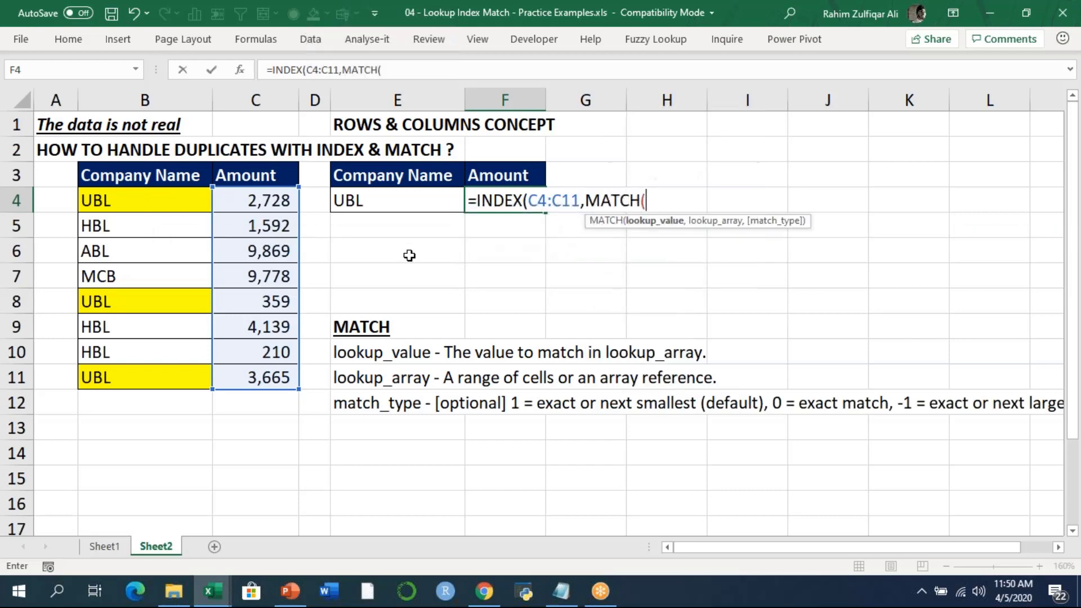
key(Left)
key(Left)
key(Right)
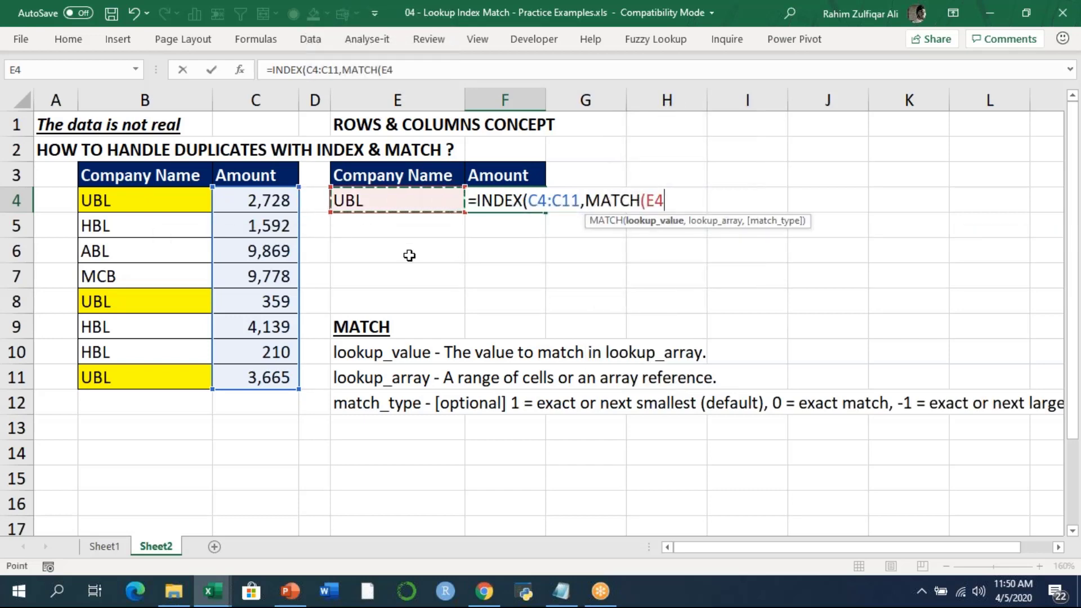
key(F4)
text(,)
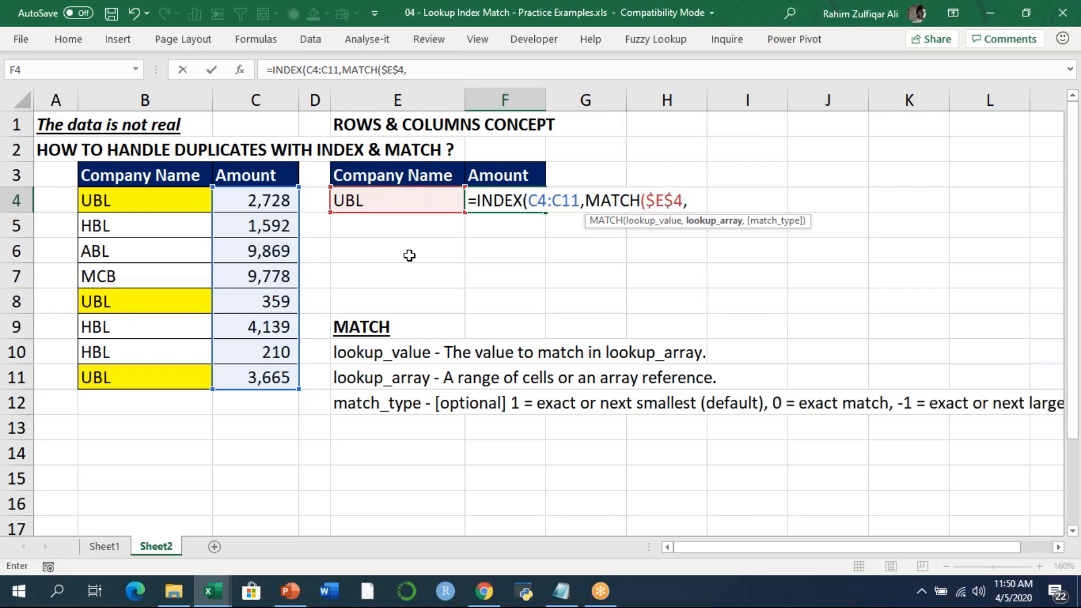
Complete the MATCH function with the absolute lookup array $B$4:$B$11 and match type 0 for an exact match.
key(Left)
key(Left)
key(Left)
key(Left)
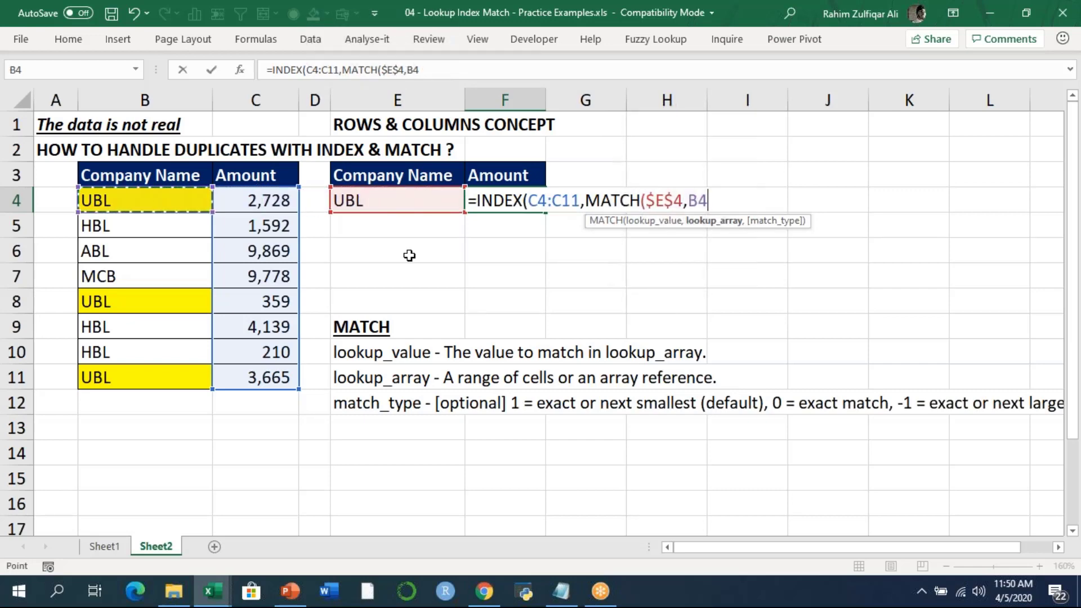
key(ctrl+shift+Down)
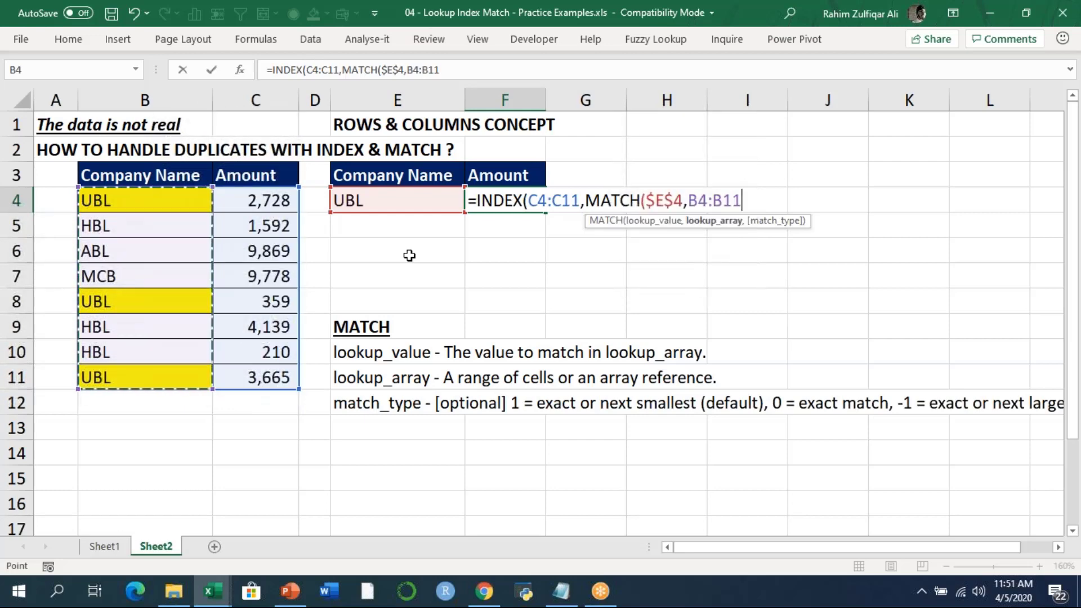
key(F4)
text(,)
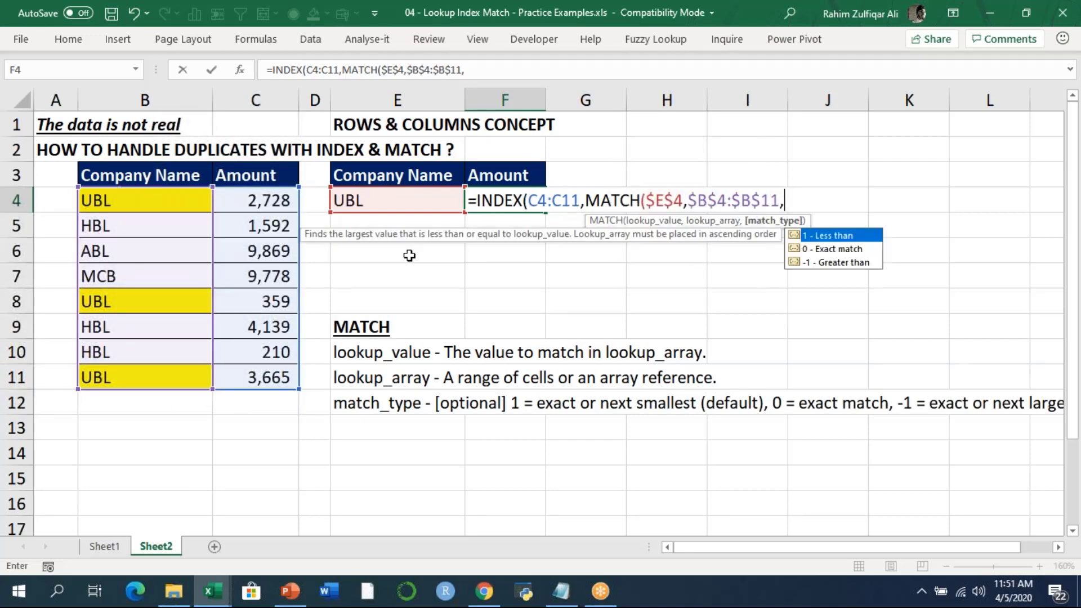
text(0))
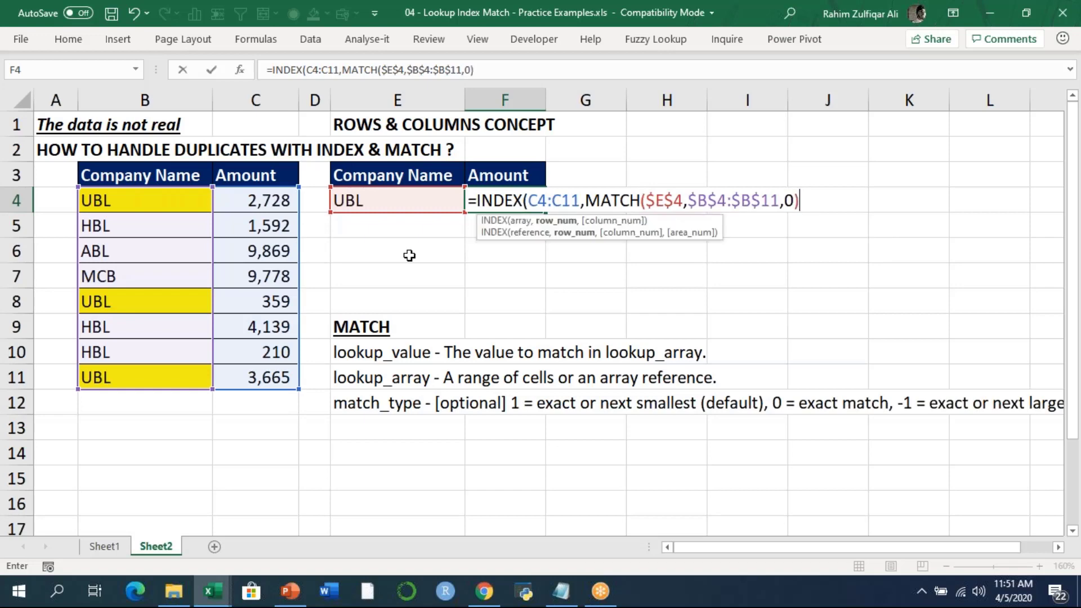
Make the INDEX array in the F4 formula absolute as $C$4:$C$11.
click(540, 201)
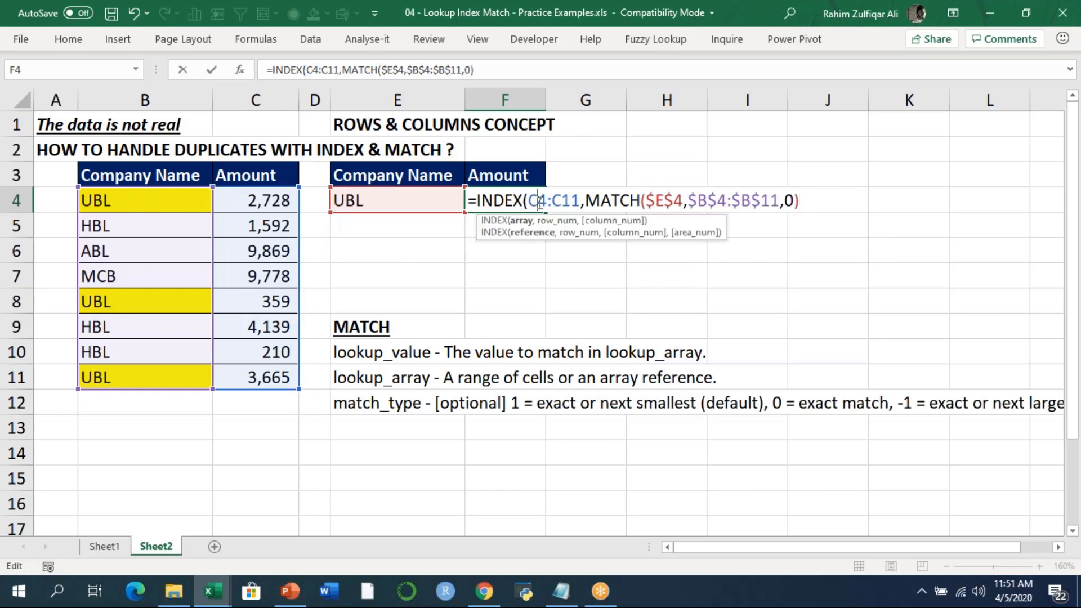
key(F4)
click(583, 201)
key(F4)
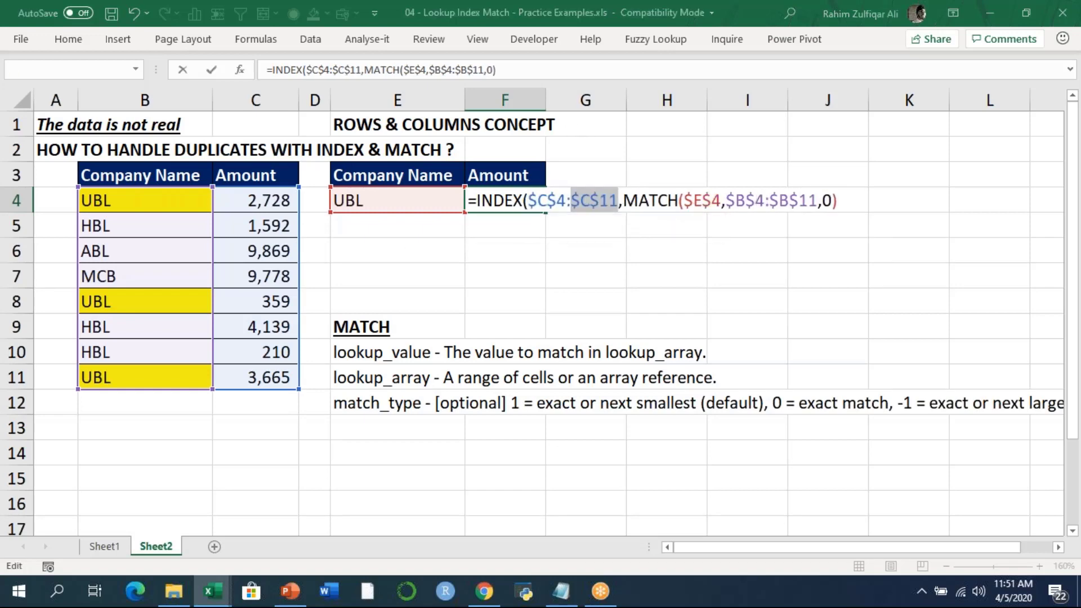
Enter =INDEX($C$4:$C$11,MATCH($E$4,$B$4:$B$11,0)) in F4, copy it down to F6 and check the copies.
key(Return)
click(513, 353)
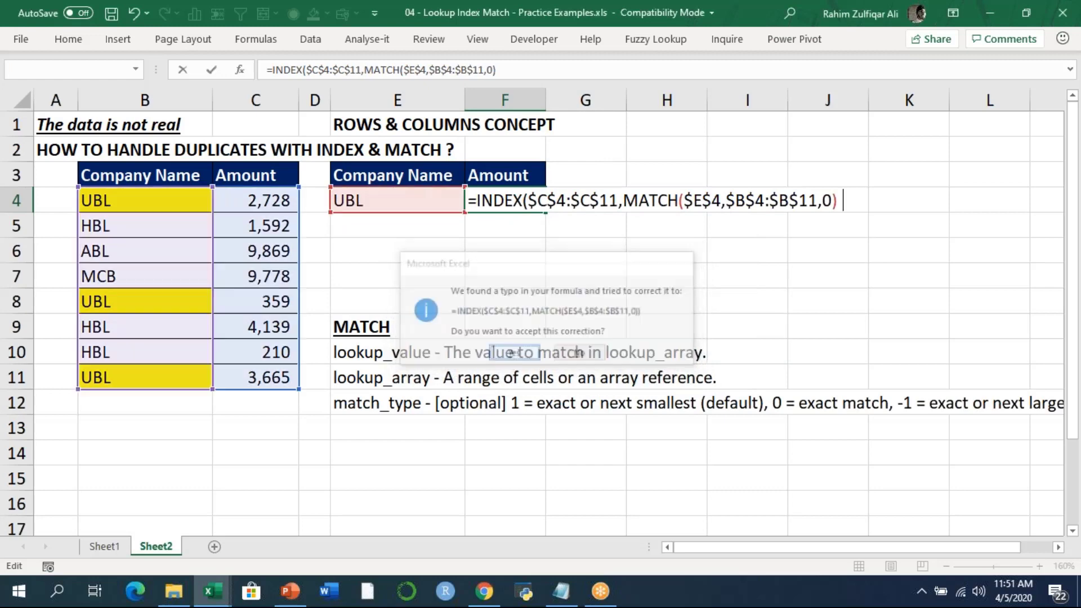
click(529, 204)
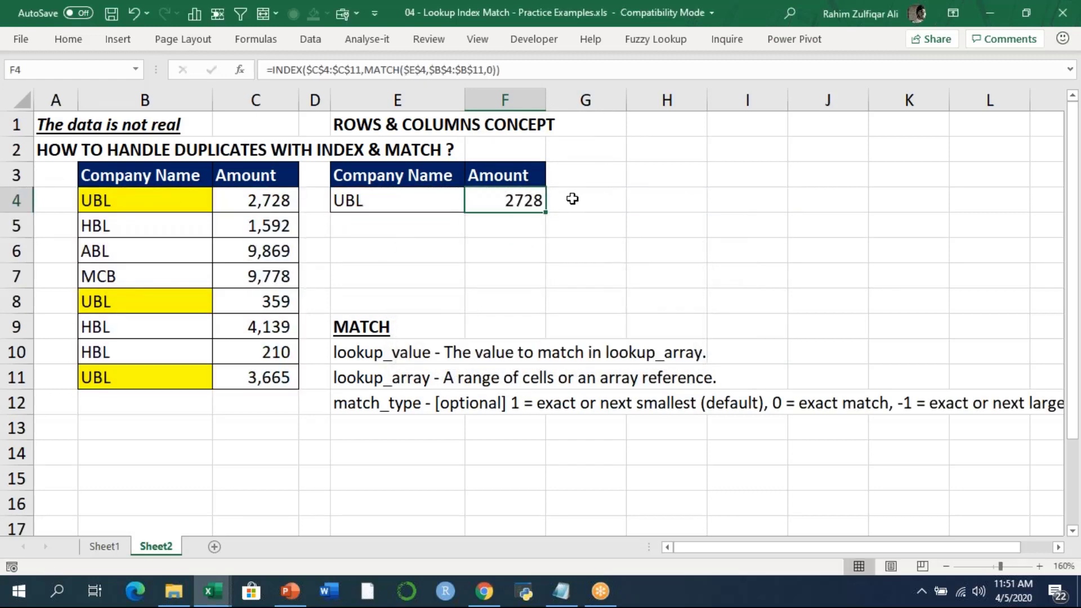
drag(544, 212, 538, 257)
click(534, 227)
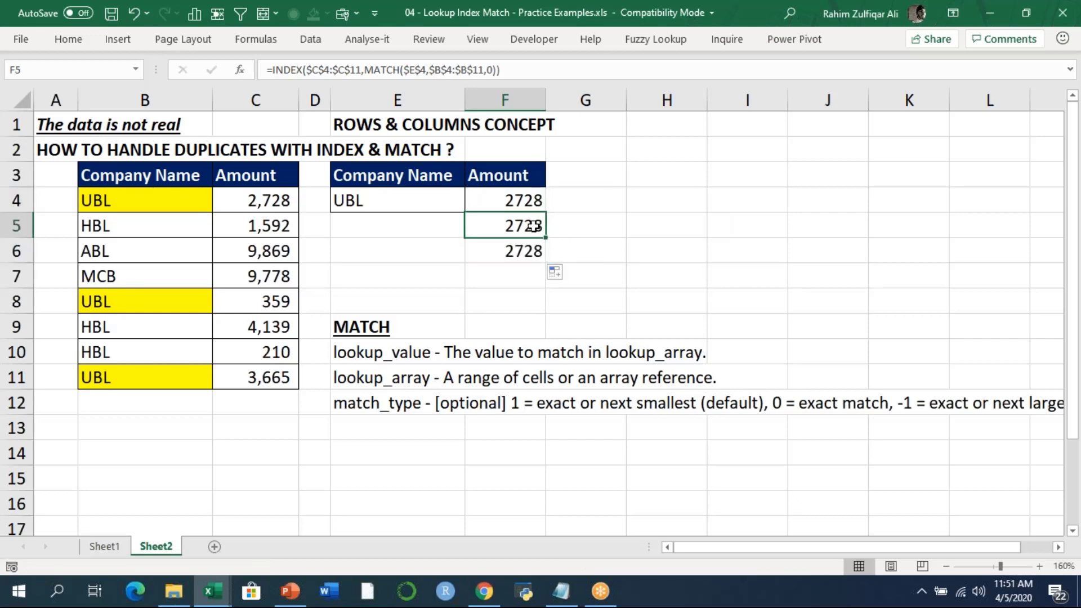
click(520, 251)
click(524, 228)
click(513, 253)
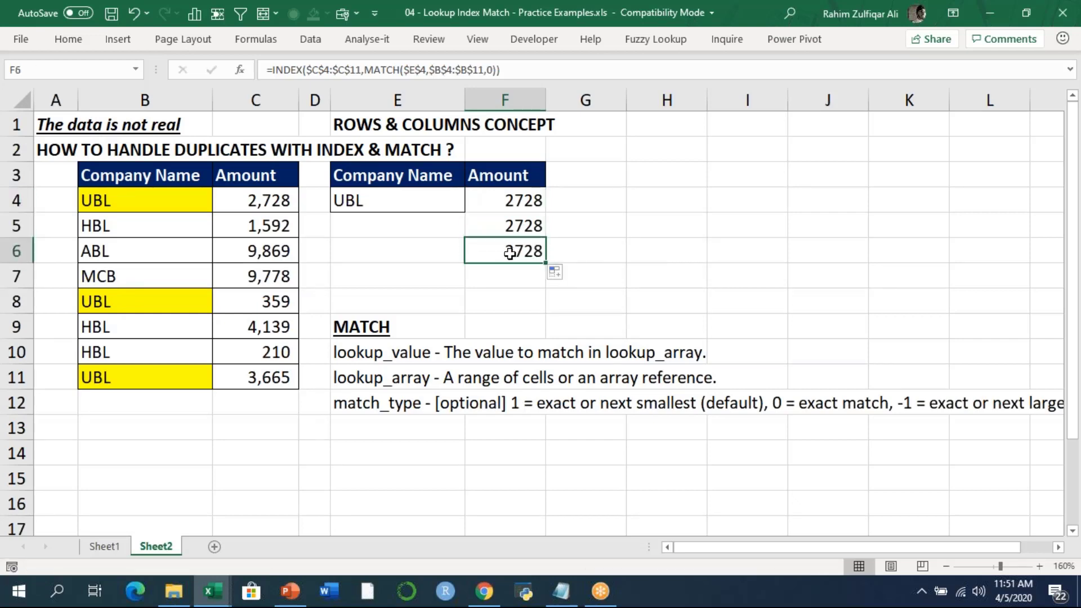
Fill the amount cells C8 and C11 of the repeated UBL rows with yellow.
click(250, 301)
click(69, 39)
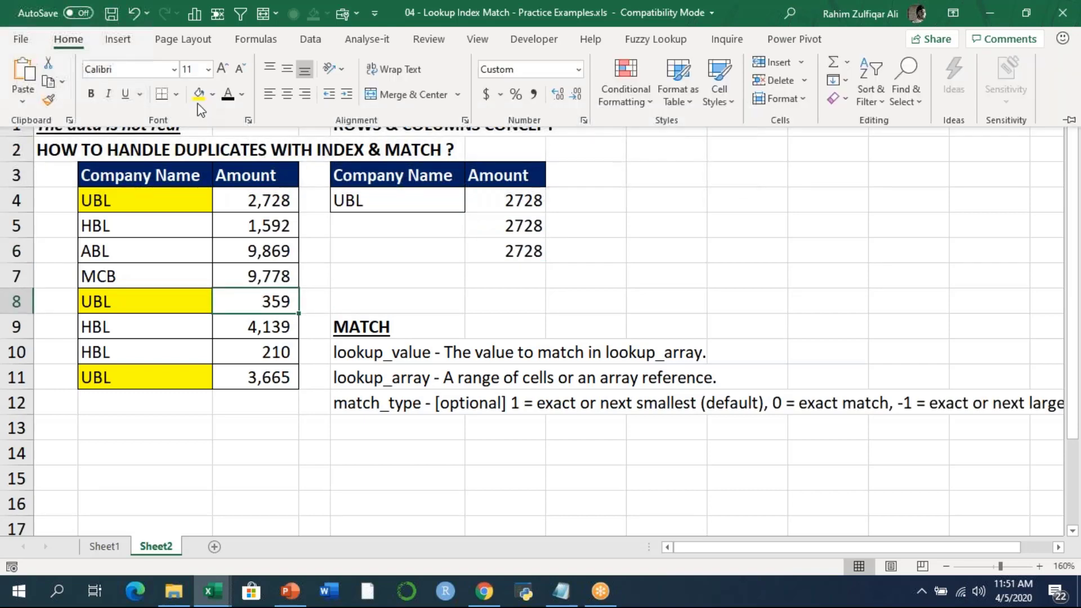
click(198, 94)
click(253, 379)
click(253, 379)
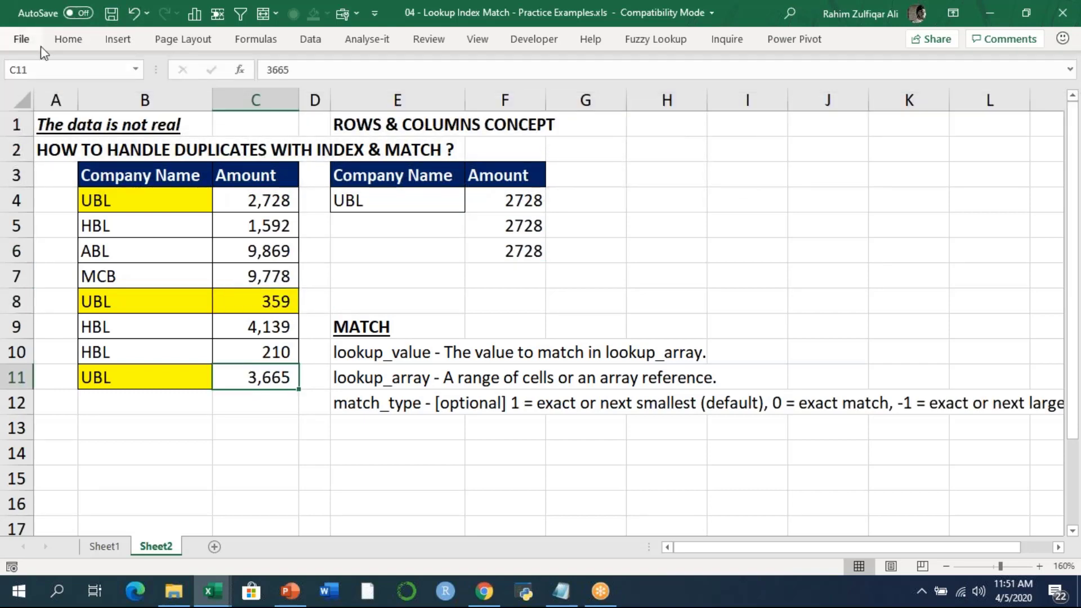
click(69, 38)
click(199, 93)
click(526, 238)
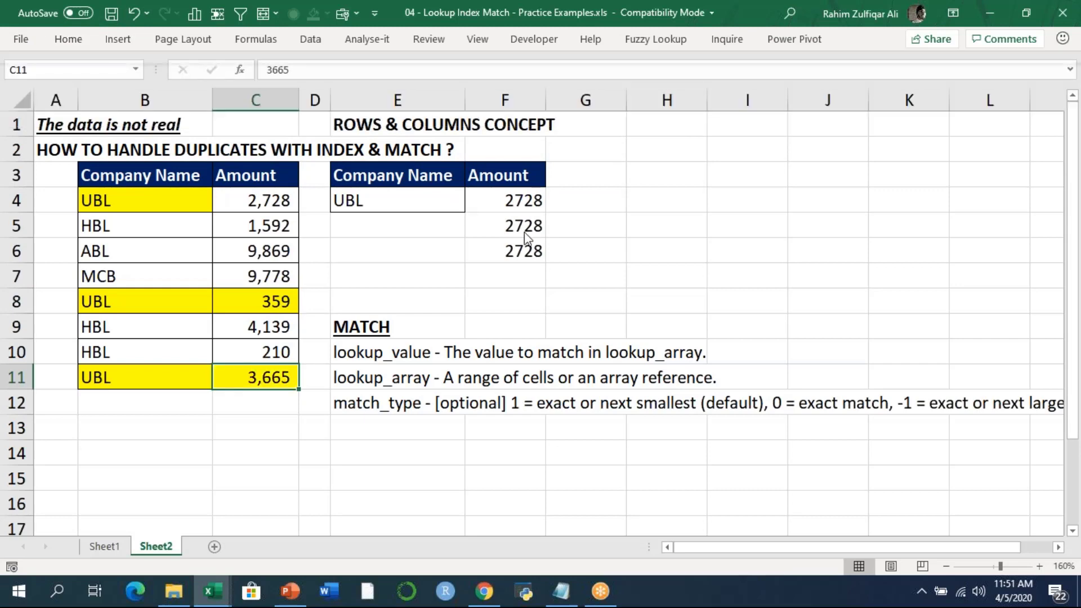
Enter the note "it will return the first value" in G4 beside the lookup result.
click(522, 228)
click(579, 199)
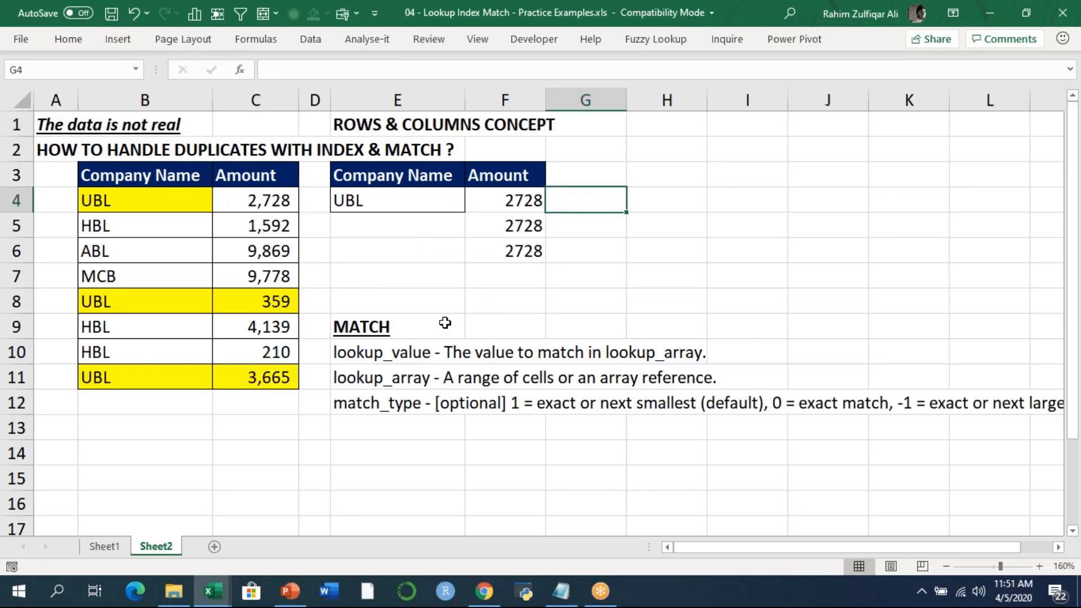
text(it will )
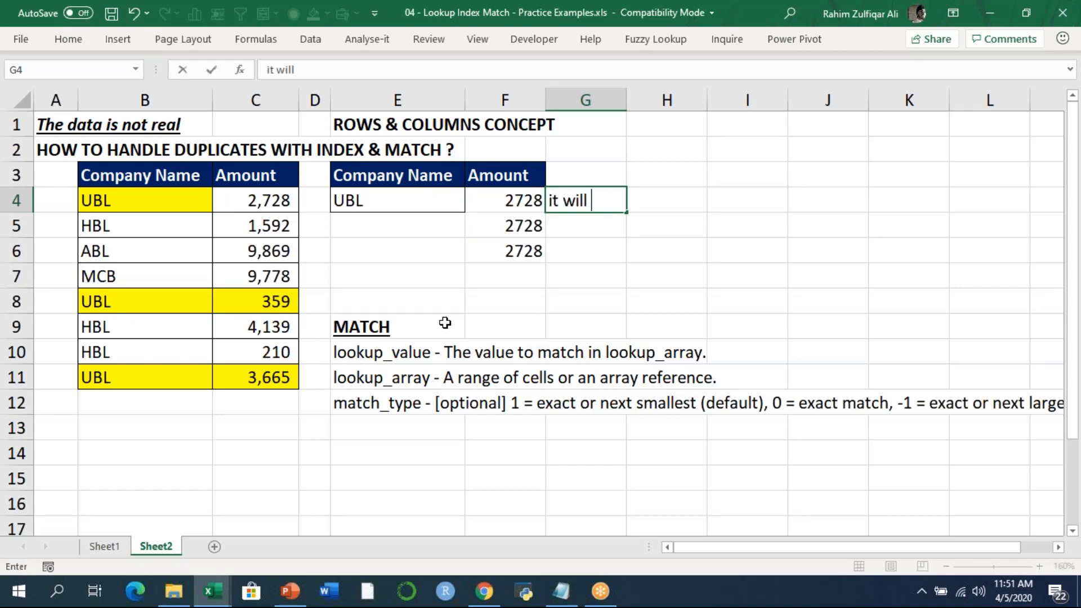
text(return the first )
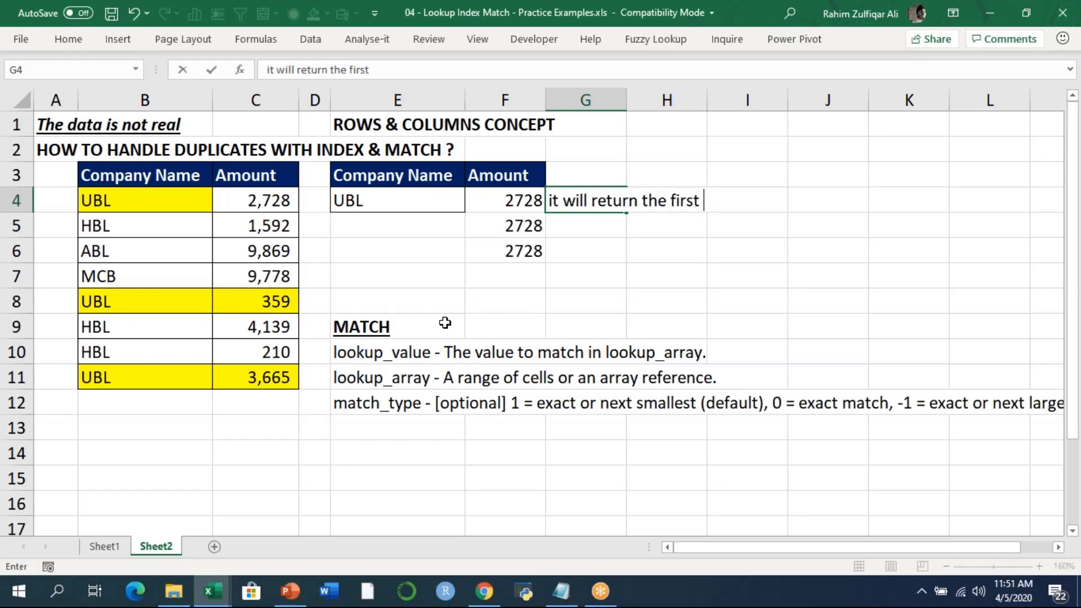
text(value)
key(Return)
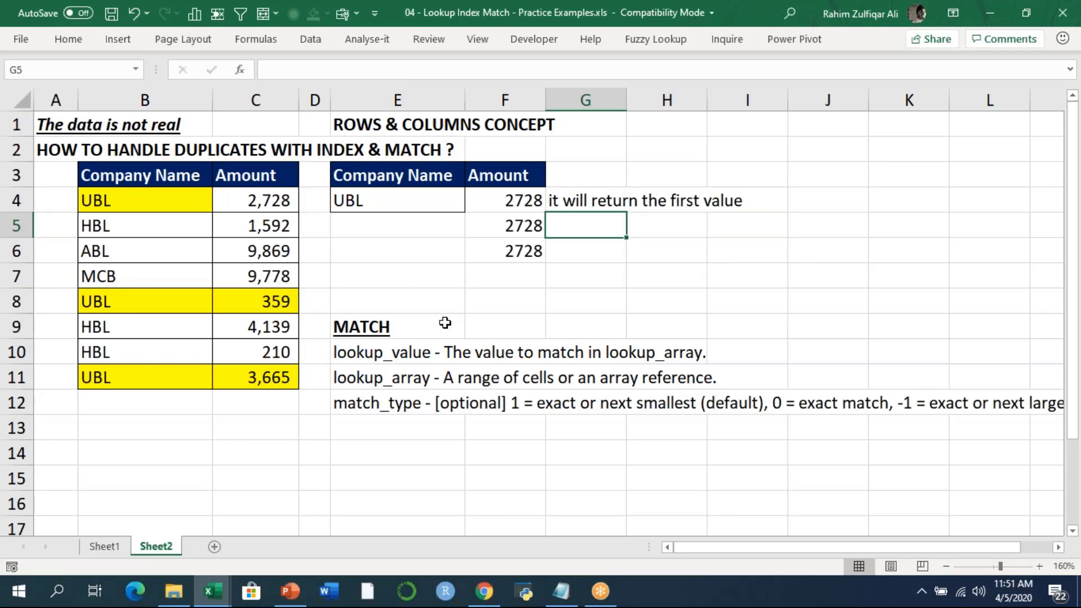
Copy the lookup formula from F4 across F4:F6 again.
key(Left)
key(Left)
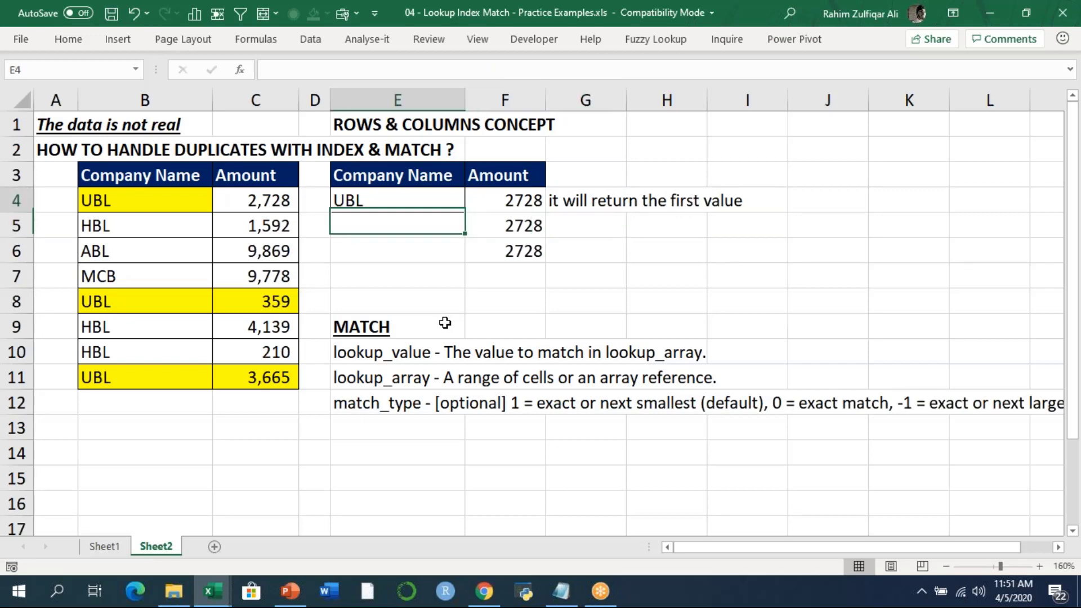
key(Right)
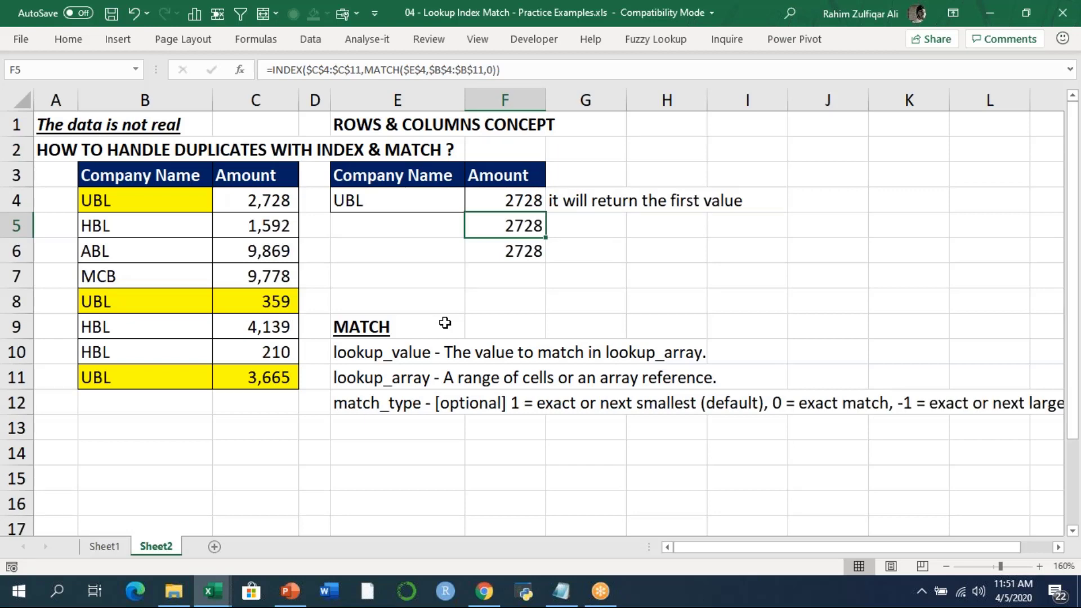
key(Up)
key(ctrl+c)
key(shift+Down)
key(shift+Down)
key(ctrl+v)
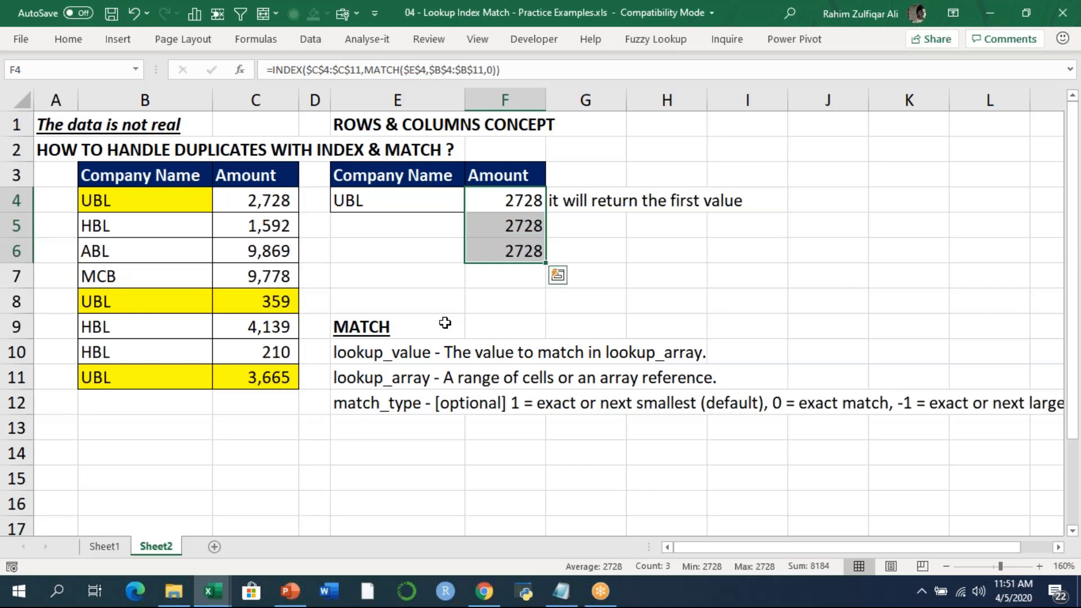
Clear the lookup formulas in F4:F6 and the note in G4.
key(Delete)
key(Right)
key(Delete)
key(Left)
key(Left)
key(Left)
key(Left)
key(Left)
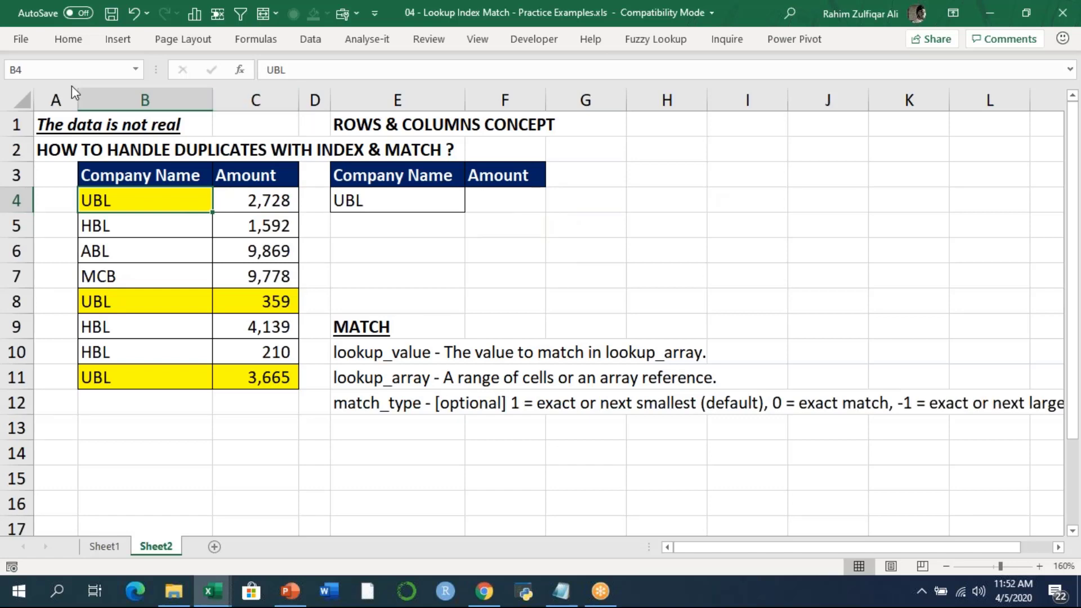
Widen column A and enter =COUNTIF(B4:B4,B4) in A4 beside the first company name.
drag(80, 97, 141, 99)
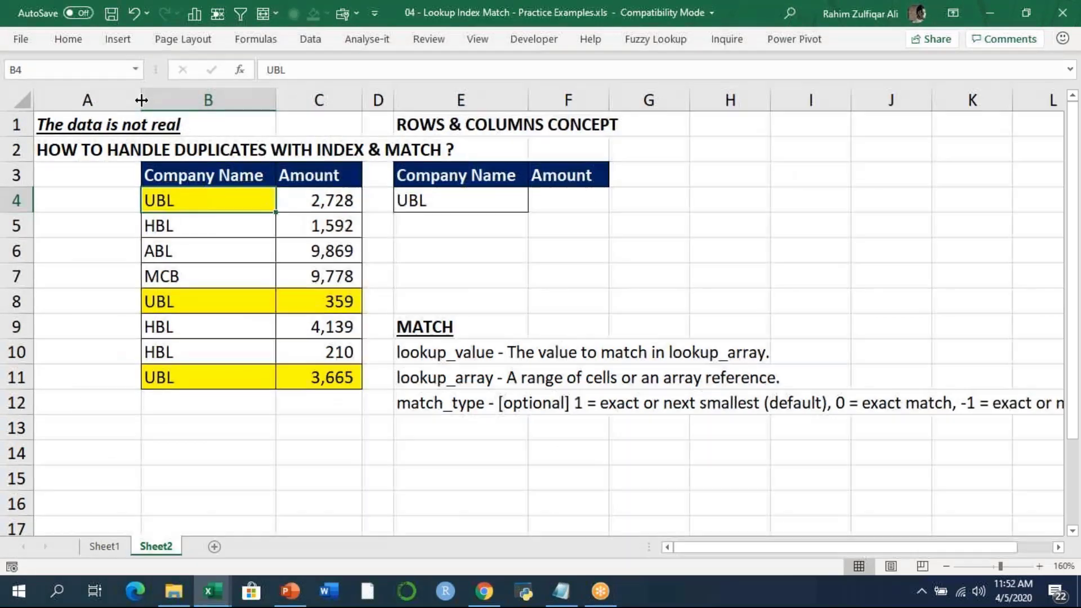
click(111, 192)
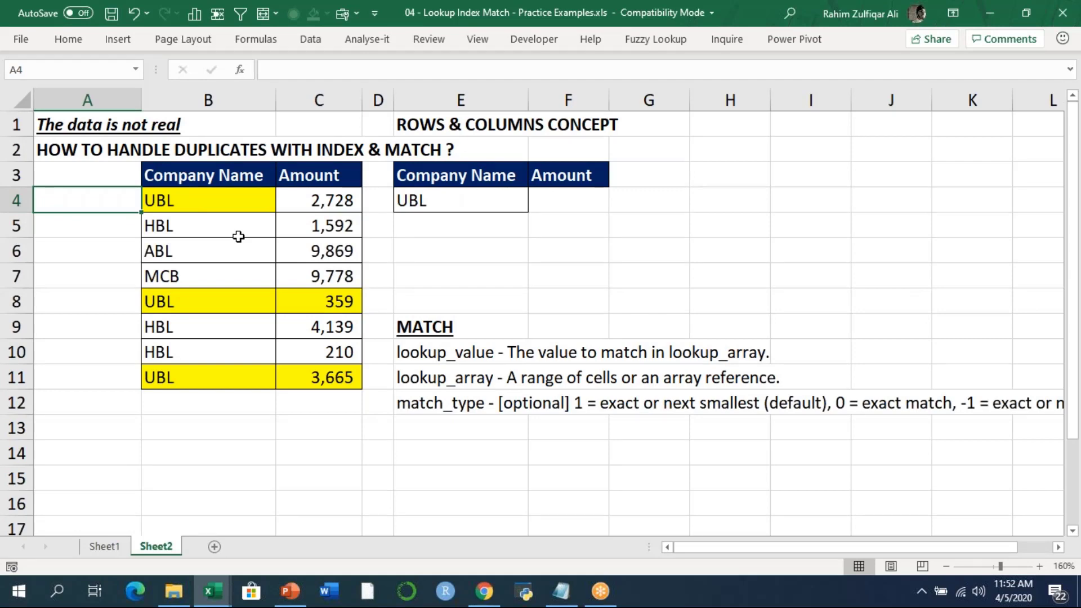
text(=countif)
key(Tab)
key(Right)
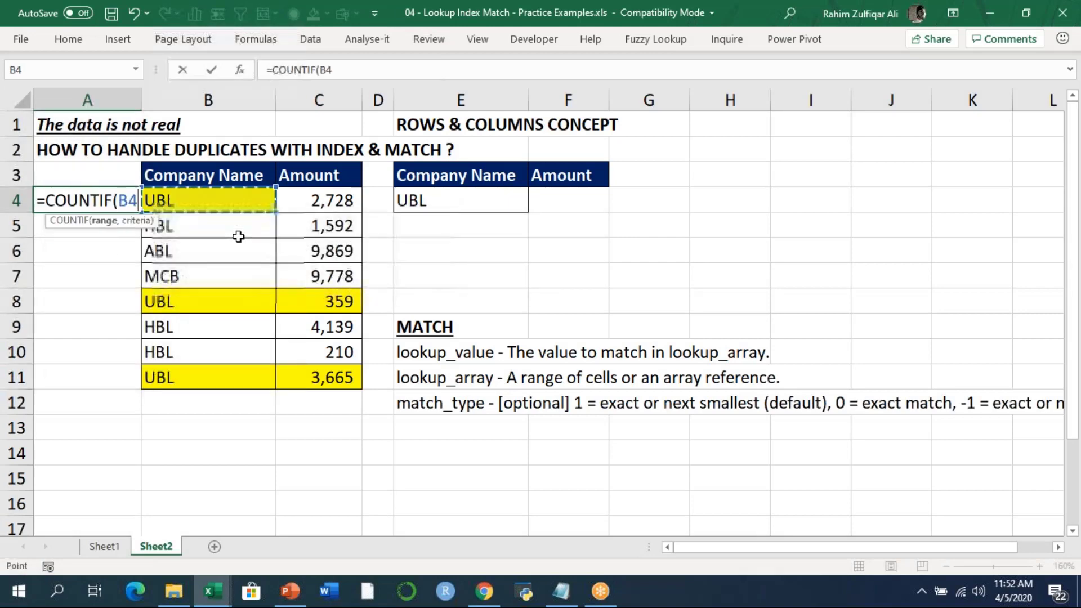
text(:B4,)
key(Right)
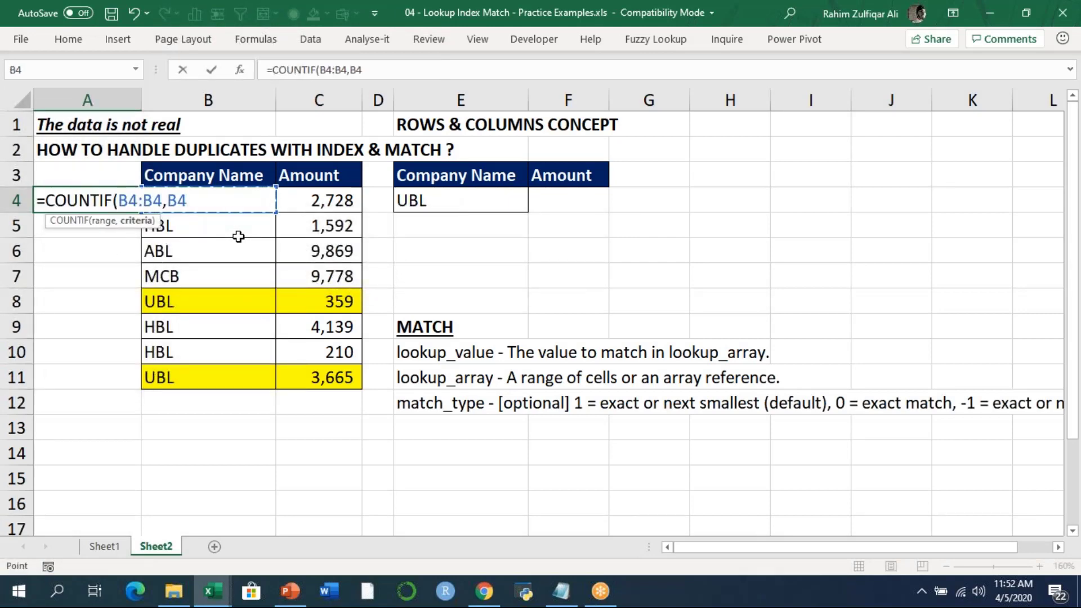
key(Return)
Make the start of the COUNTIF range in A4 absolute so the formula reads =COUNTIF($B$4:B4,B4).
key(Up)
key(F2)
key(Left)
key(Left)
key(Left)
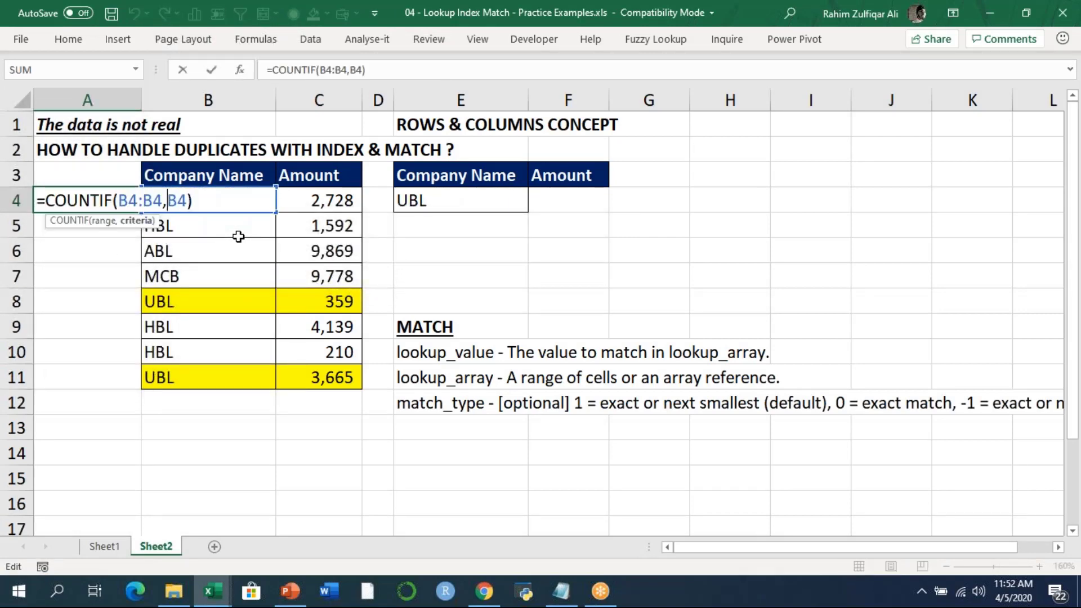
key(Left)
key(Left)
key(Left)
key(Left)
key(Left)
key(F4)
key(ctrl+Return)
Fill the COUNTIF formula from A4 down to A11, alongside all company names.
key(Right)
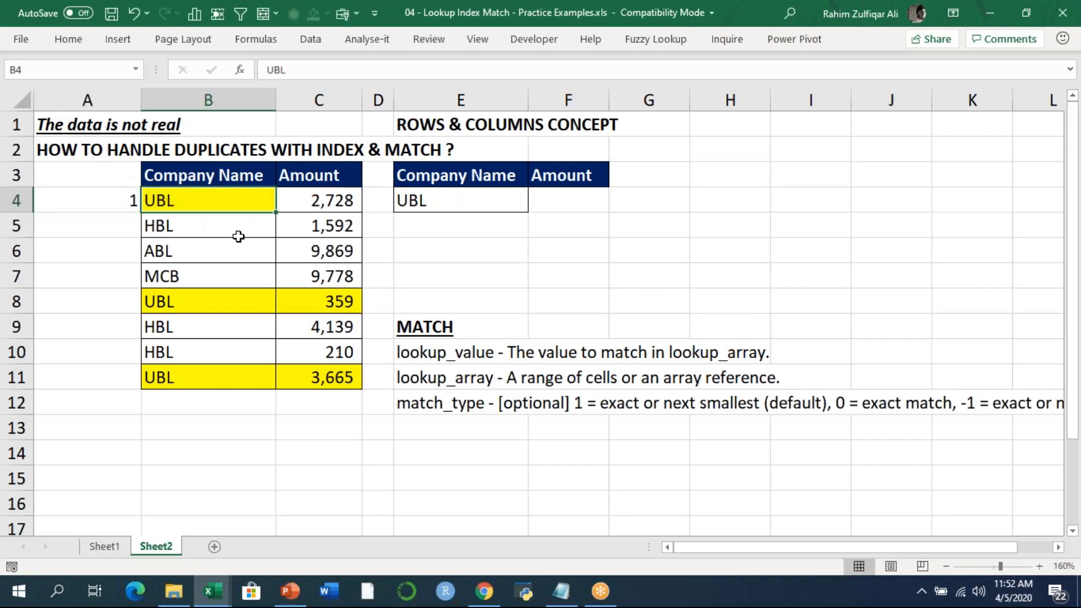
key(ctrl+Down)
key(Left)
key(ctrl+shift+Up)
key(ctrl+d)
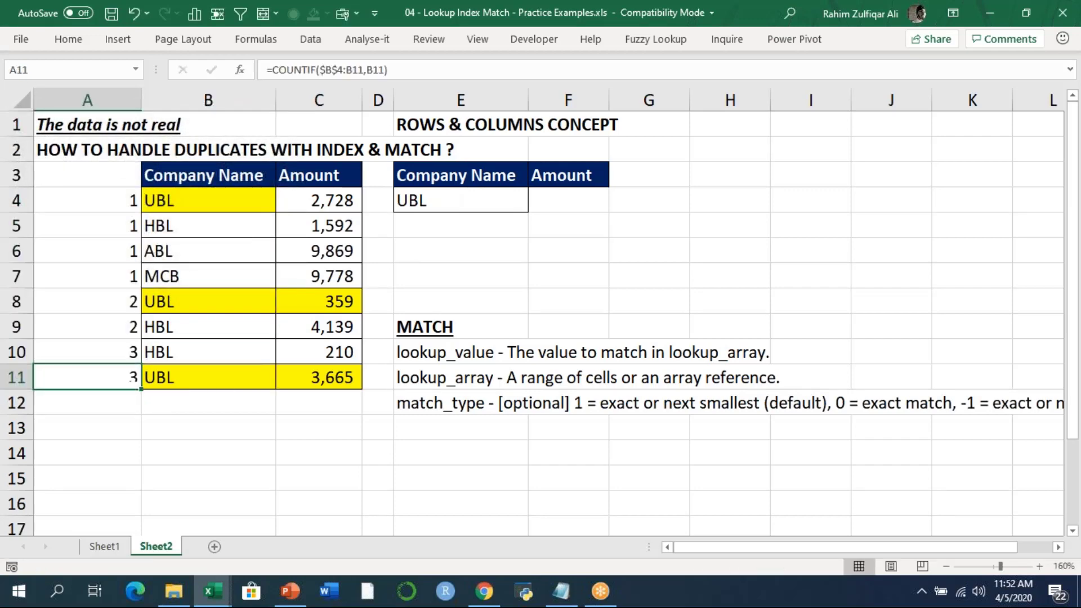
Review the running occurrence counts against the company names, from row 11 back up to row 4.
key(Right)
key(Up)
key(Up)
key(Up)
key(Up)
key(Up)
key(Up)
key(Up)
key(Left)
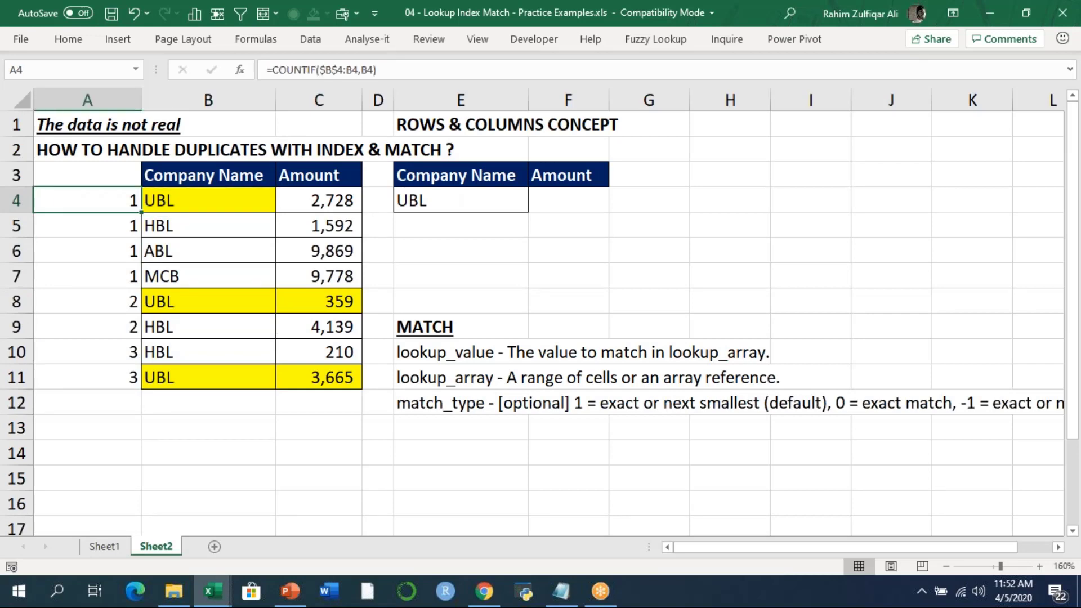
key(Right)
key(Left)
key(Right)
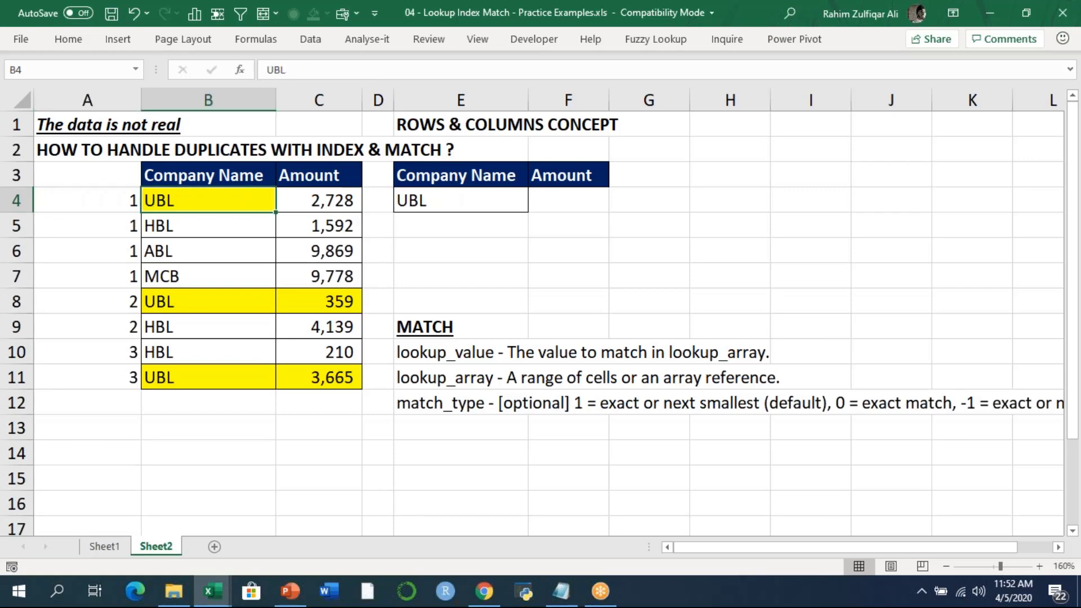
key(Left)
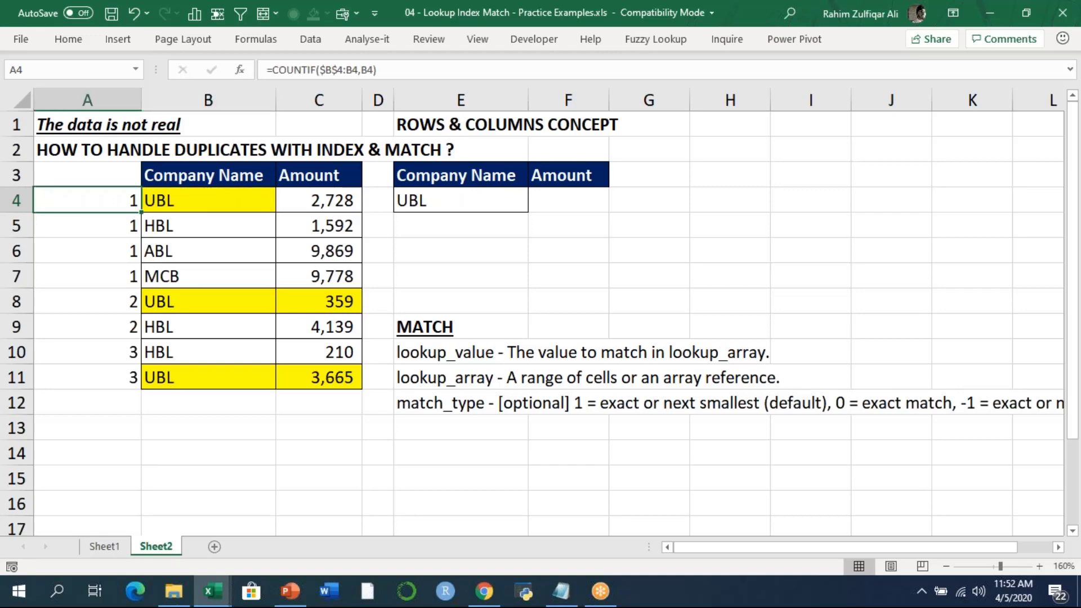
Examine the expanding COUNTIF range in A8 for the second UBL entry.
key(Down)
key(Down)
key(Down)
key(Down)
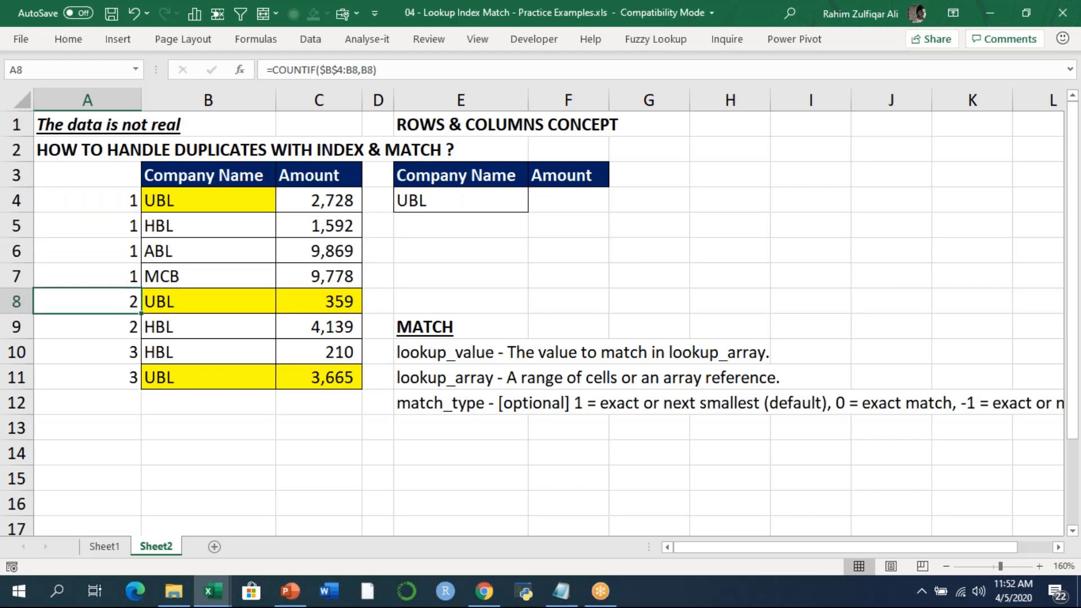
key(F2)
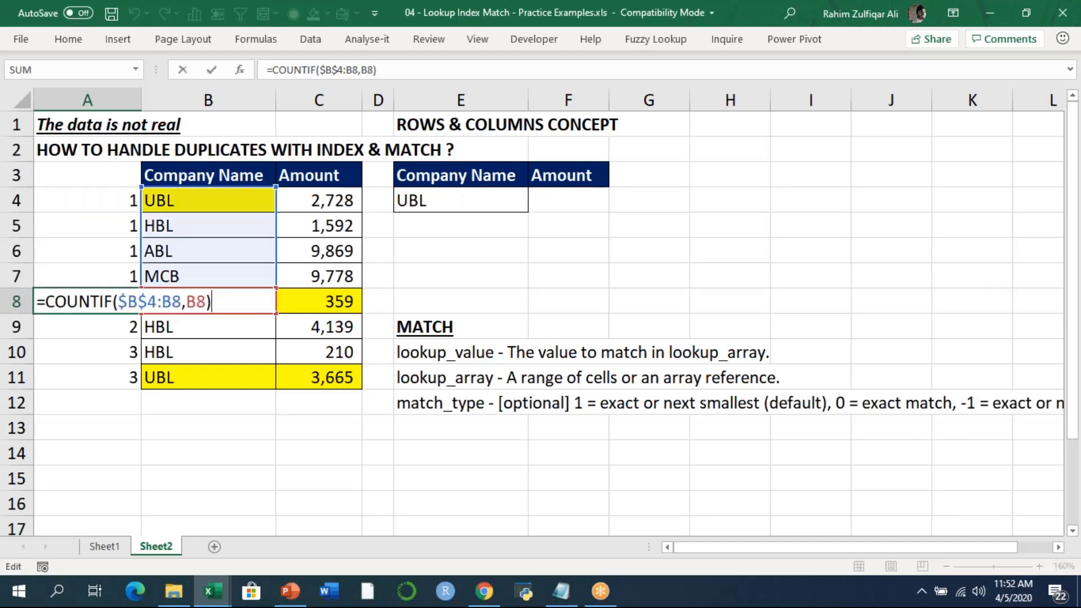
key(Return)
key(Up)
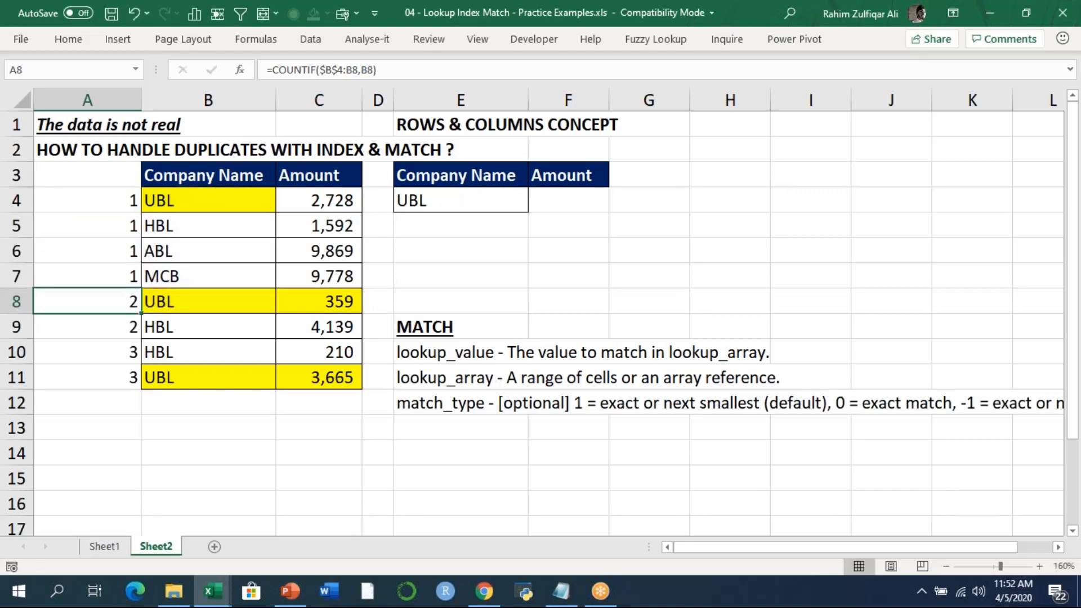
key(Right)
key(Left)
Examine the expanding COUNTIF range in A11 for the last UBL entry.
key(Down)
key(Down)
key(Down)
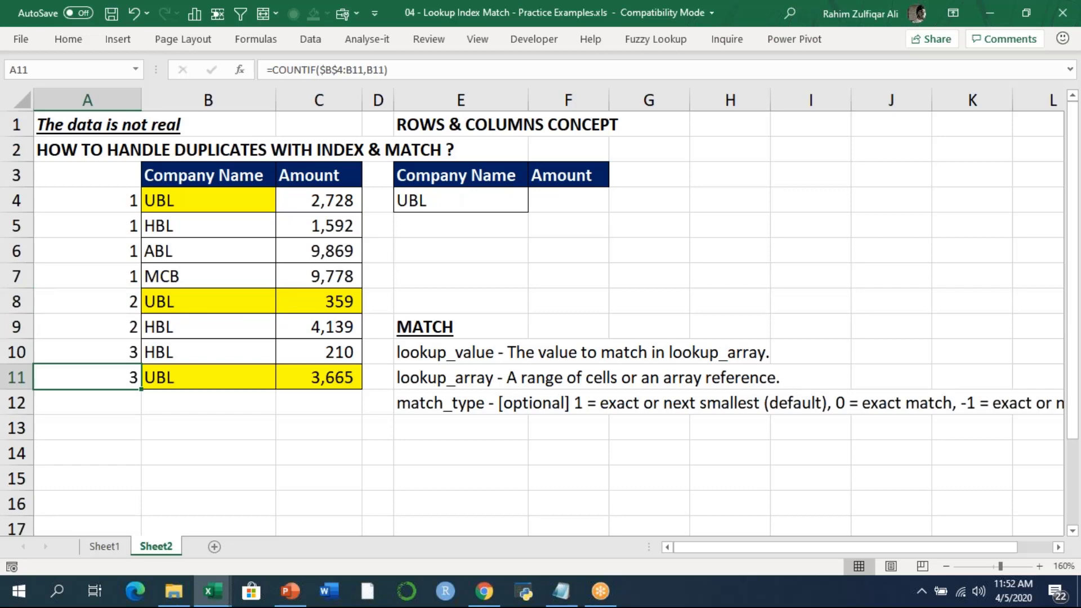
key(F2)
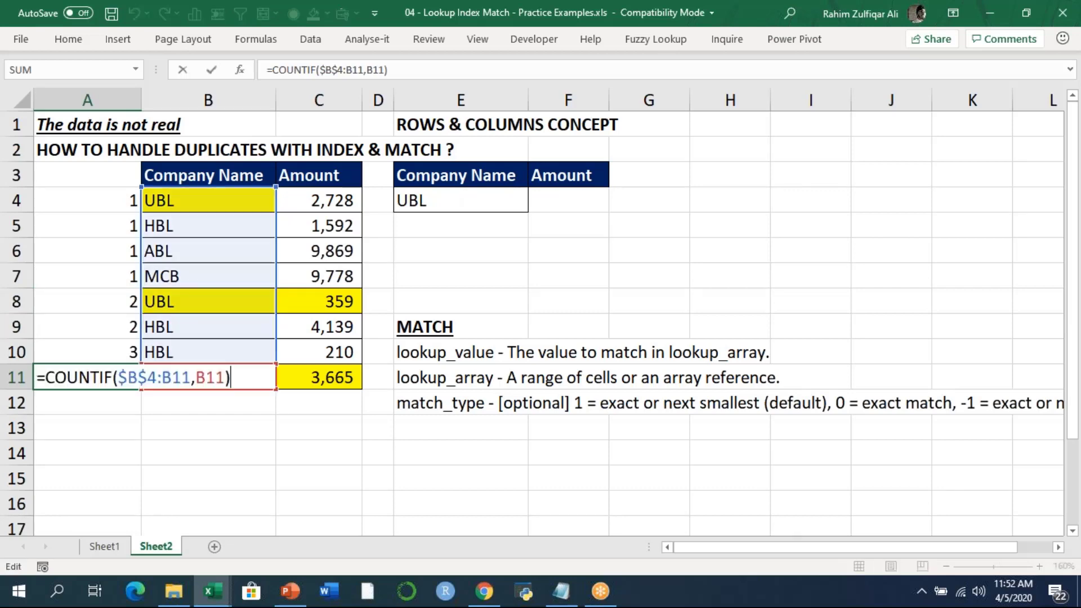
key(Return)
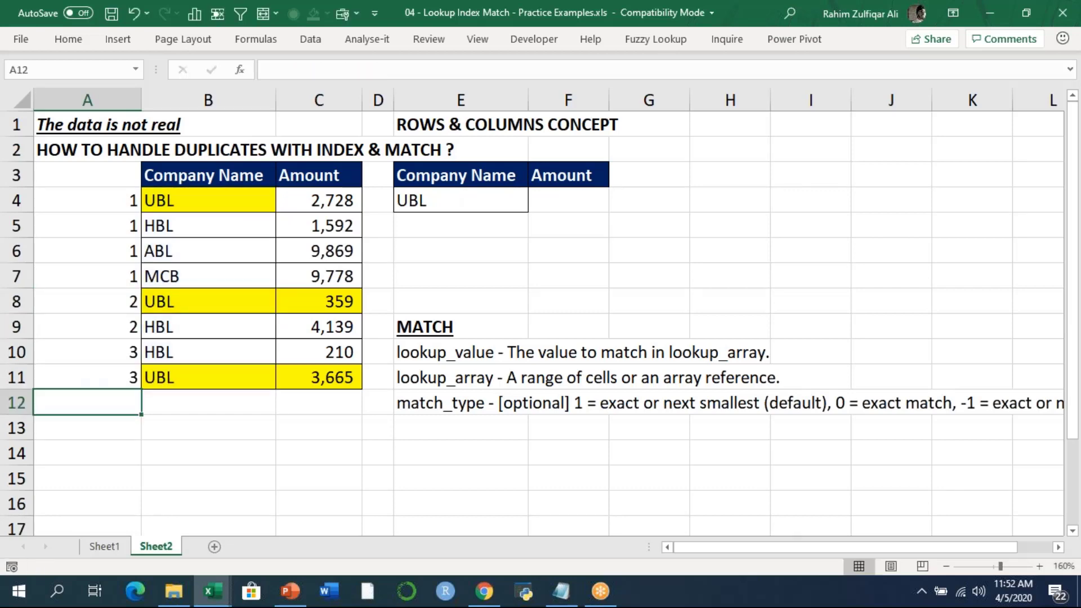
click(161, 372)
click(127, 374)
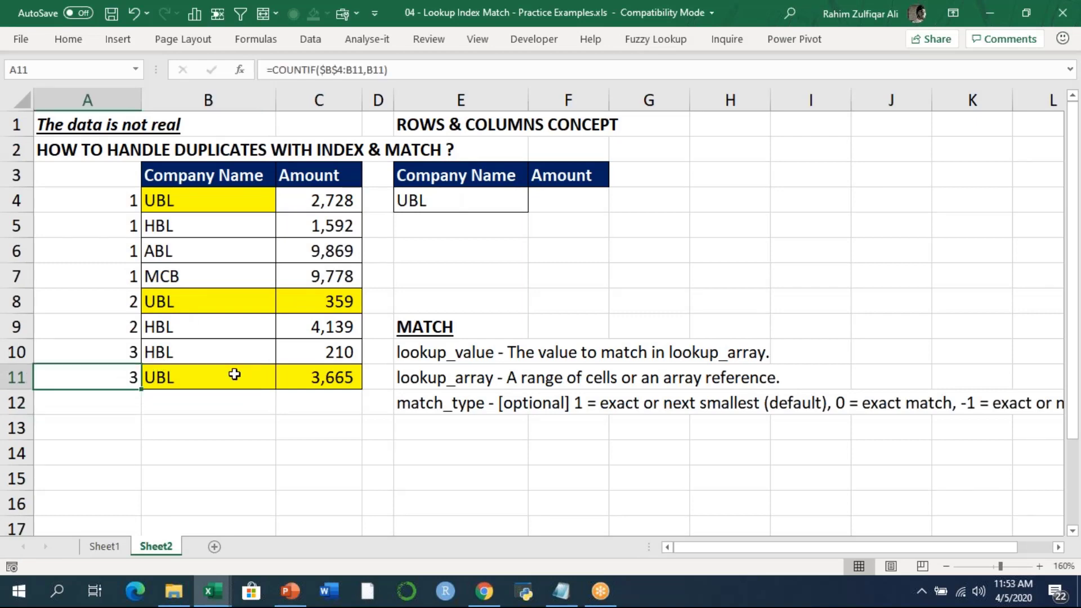
Examine the COUNTIF formula in A4 and the occurrence counts in A4:A11.
click(121, 198)
double_click(121, 198)
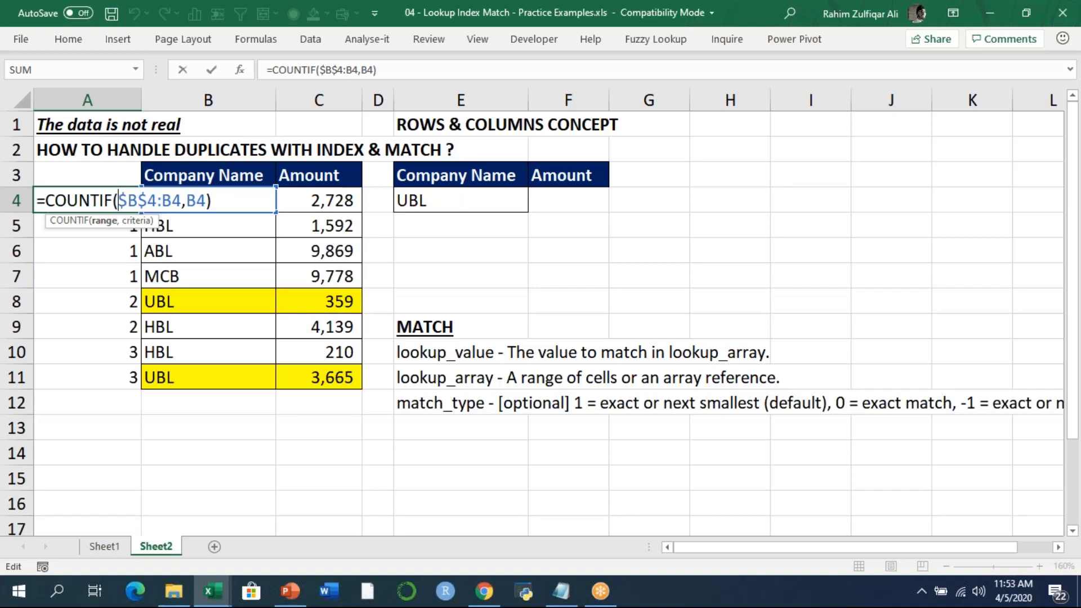
key(Return)
click(88, 200)
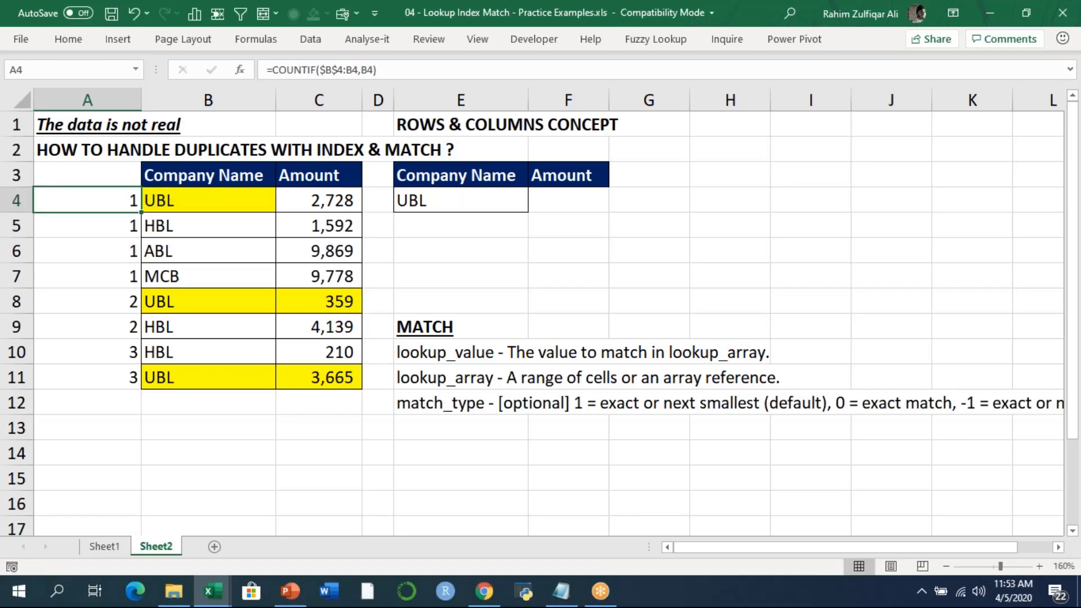
key(F2)
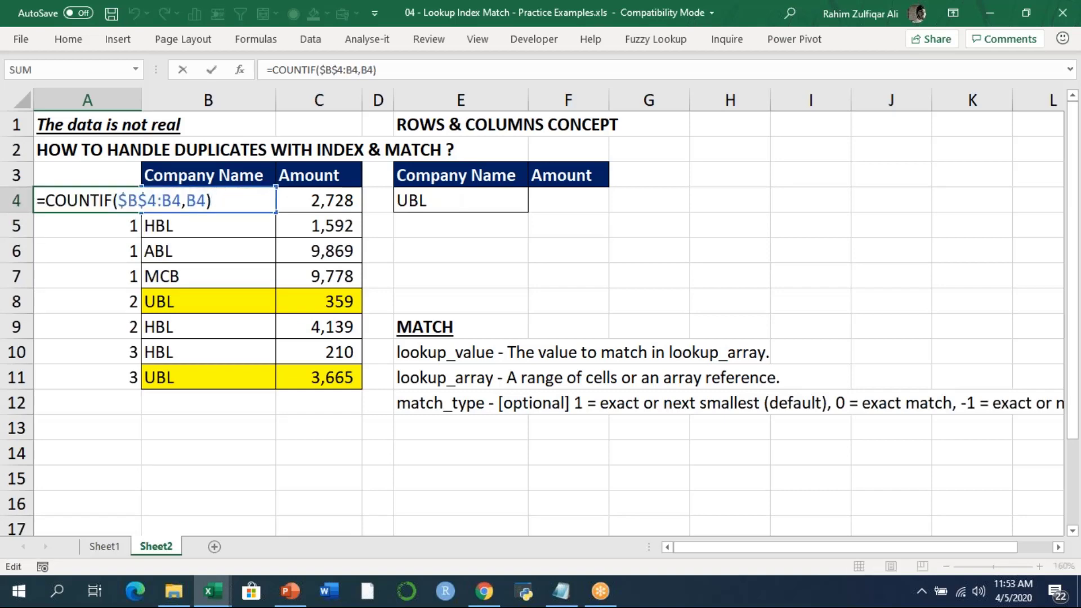
key(Left)
key(Left)
key(Left)
key(Left)
key(Left)
key(Left)
key(Left)
key(Left)
key(Left)
key(Left)
key(Escape)
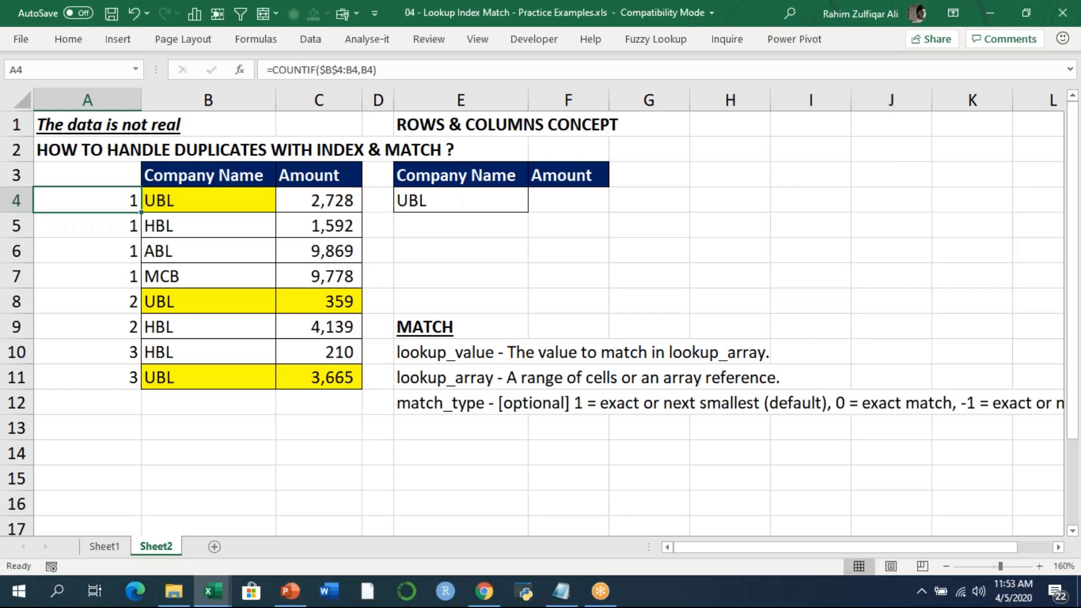
key(ctrl+shift+Down)
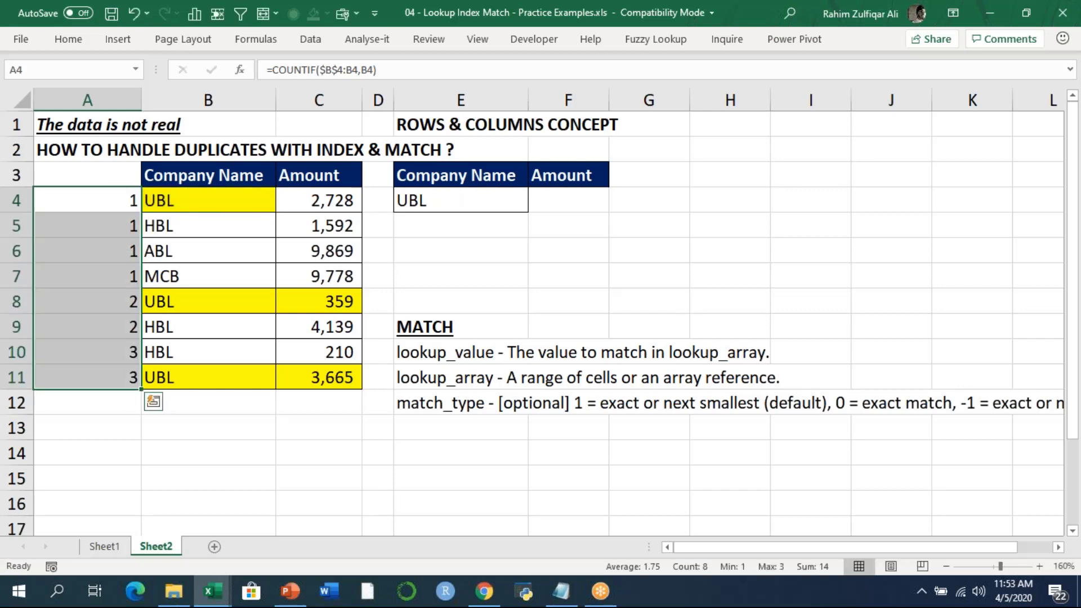
key(ctrl+shift+Up)
Prefix the formula in A4 with the company name so it reads =B4&COUNTIF($B$4:B4,B4).
key(F2)
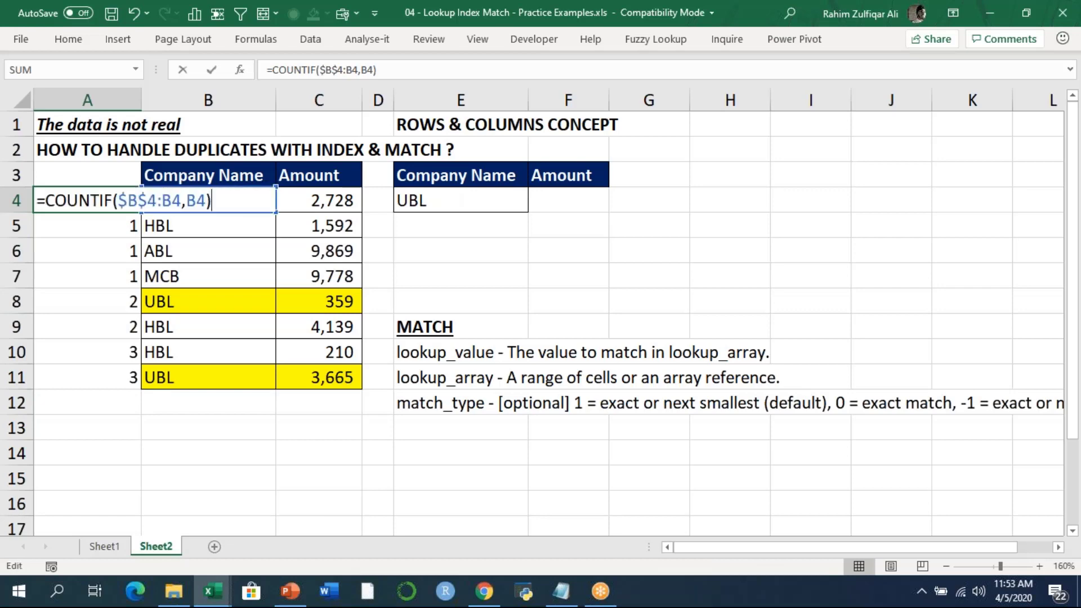
key(Left)
key(Left)
key(Left)
key(Left)
key(Left)
key(Left)
key(Left)
key(Left)
key(Left)
key(Left)
key(Left)
key(Left)
key(Left)
key(Left)
key(Left)
key(Left)
key(Left)
key(Left)
key(Left)
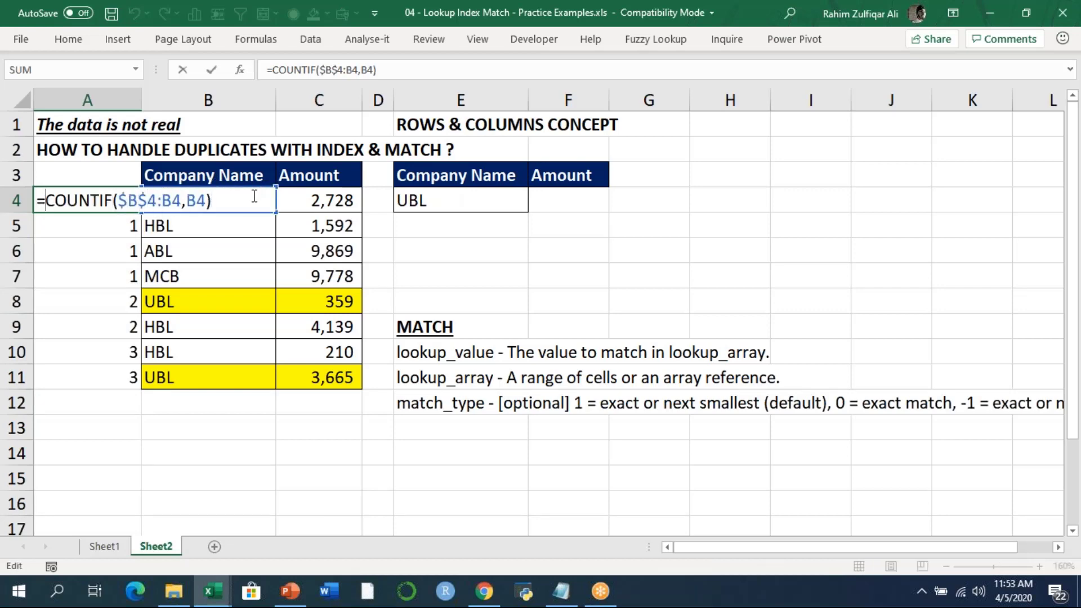
text(b)
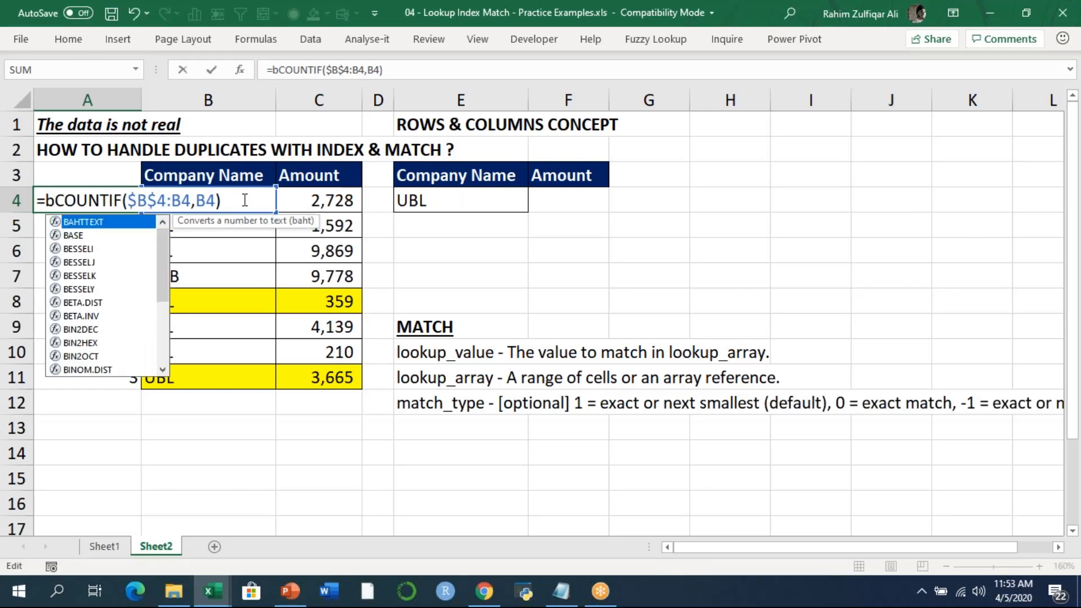
text(4&)
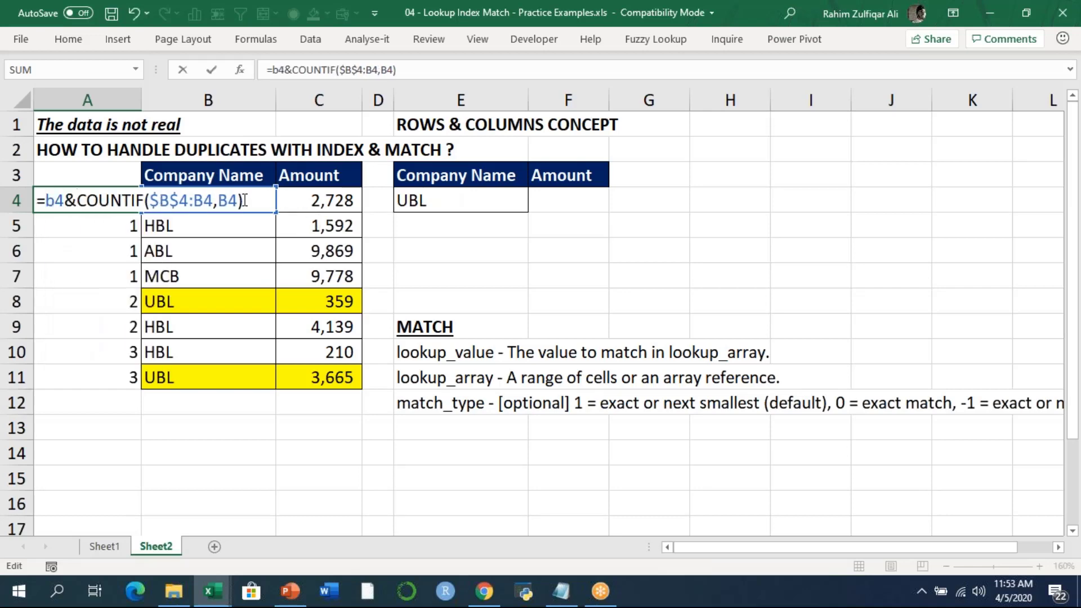
key(ctrl+Return)
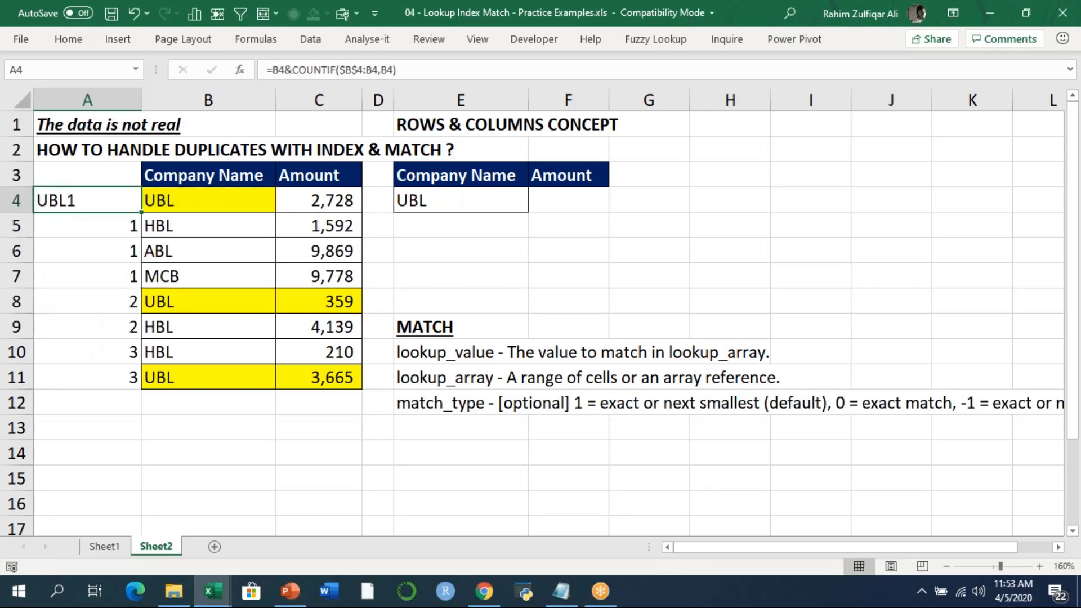
Fill the combined name-and-count formula from A4 down to A11 and review it in A4.
double_click(140, 212)
click(88, 199)
click(208, 200)
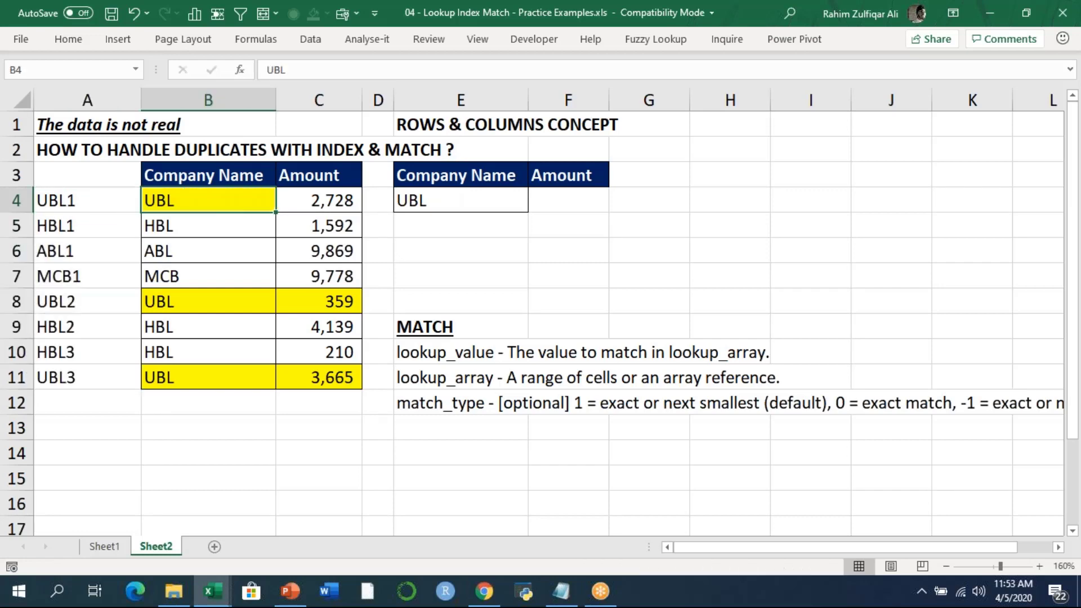
click(87, 200)
key(F2)
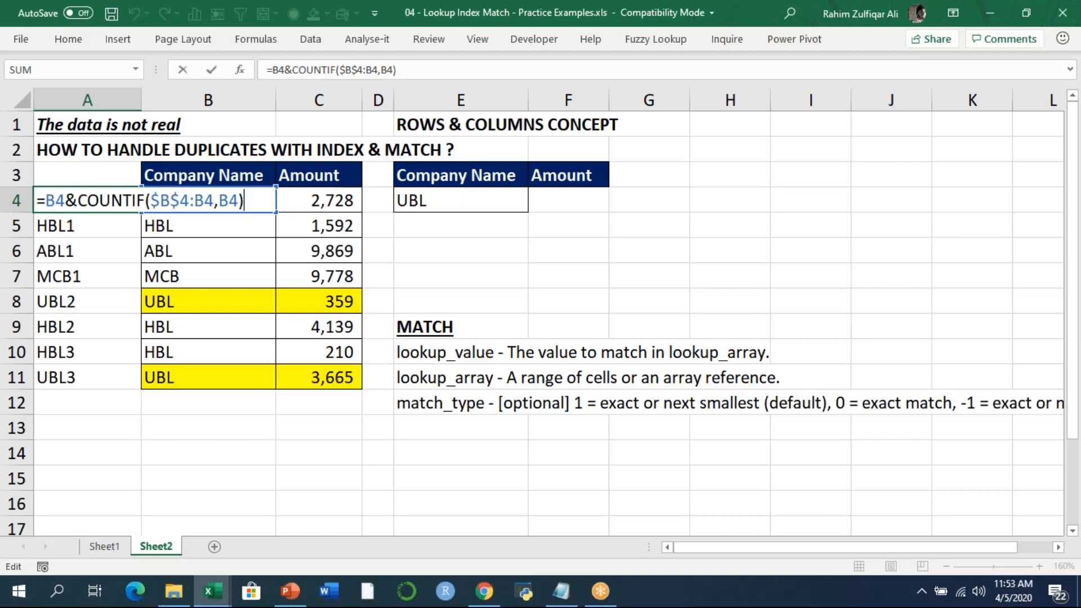
key(Return)
Enter the header combo in A3 above the helper column.
key(Up)
key(Up)
text(combo)
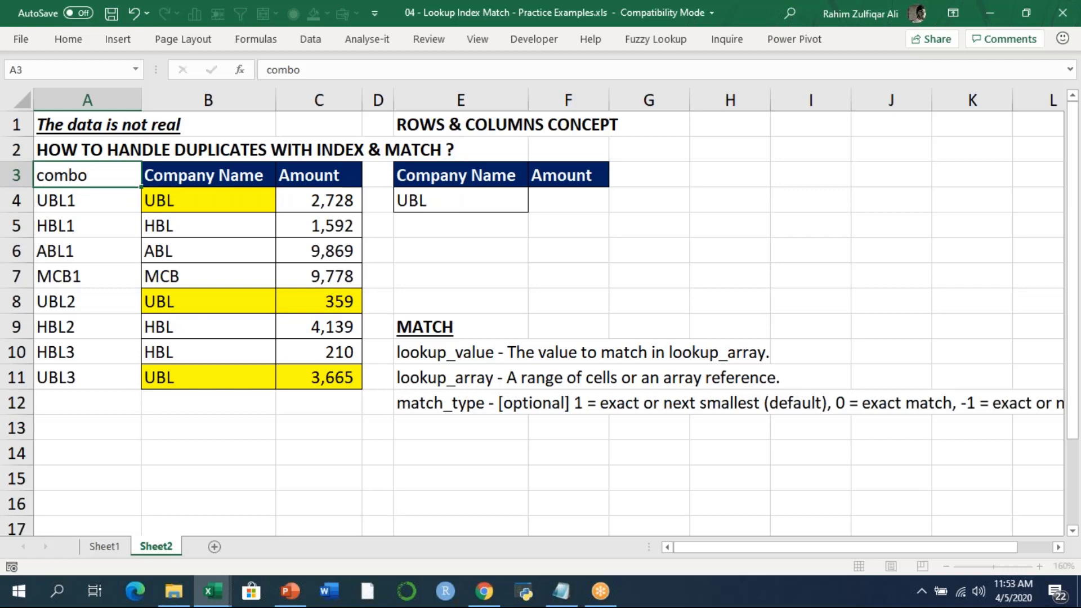
key(Return)
Paste only the formatting of the Company Name header in B3 onto the combo header in A3.
key(Right)
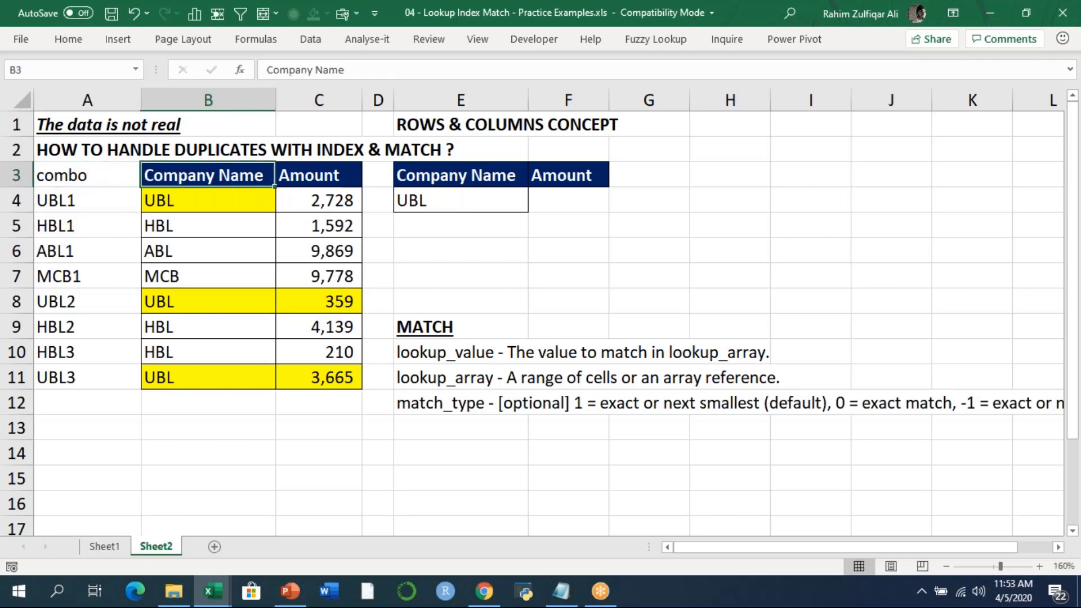
key(ctrl+c)
key(Left)
key(ctrl+alt+v)
key(v)
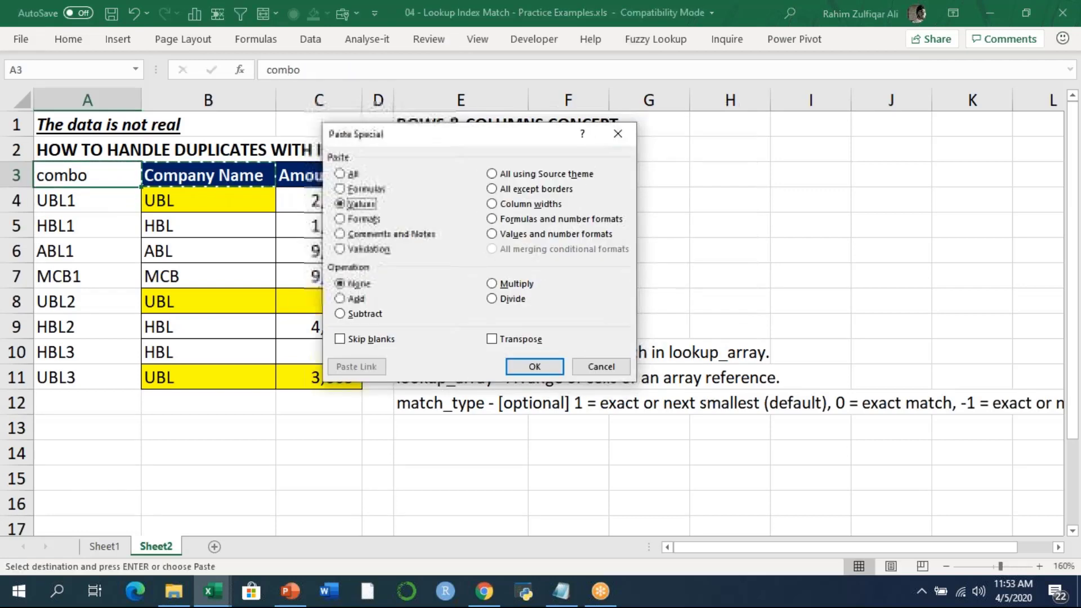
key(t)
key(Return)
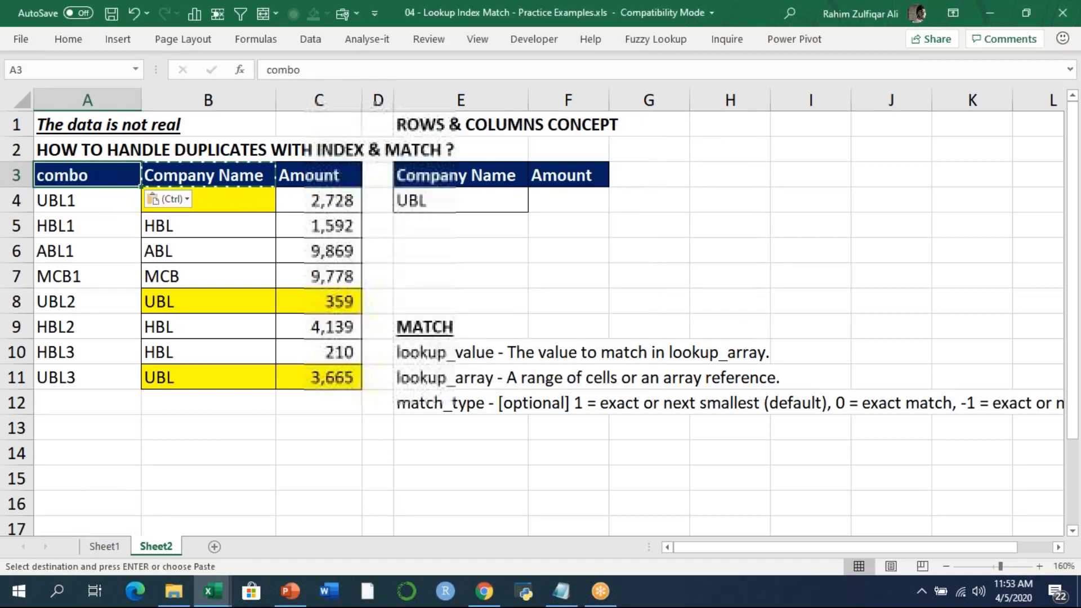
key(Escape)
key(Down)
key(ctrl+shift+Down)
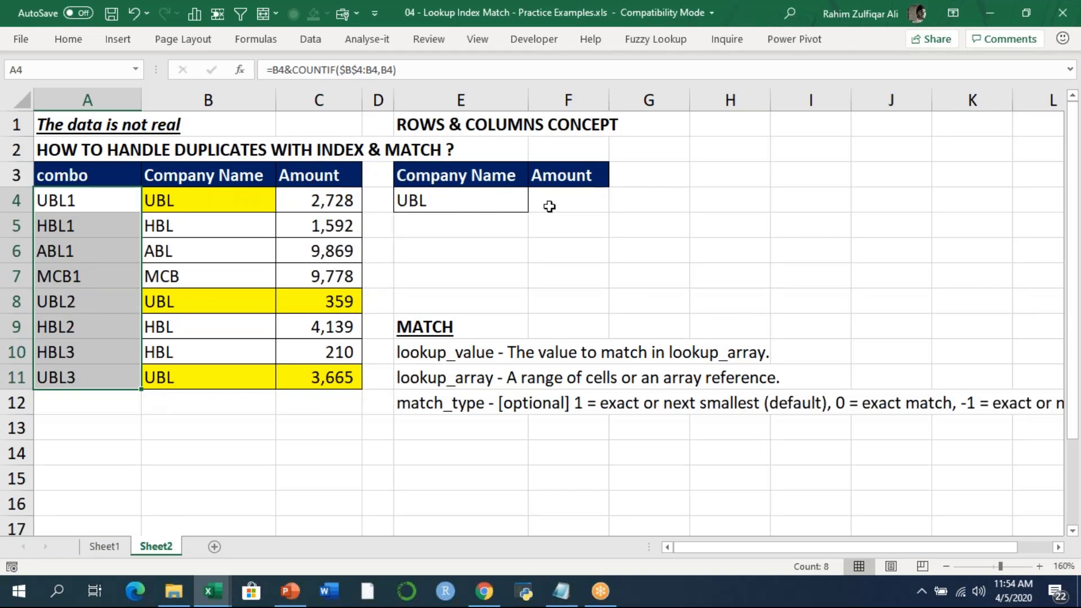
Highlight the result cells F4:F6 under the second table's Amount header with yellow fill.
drag(549, 206, 545, 251)
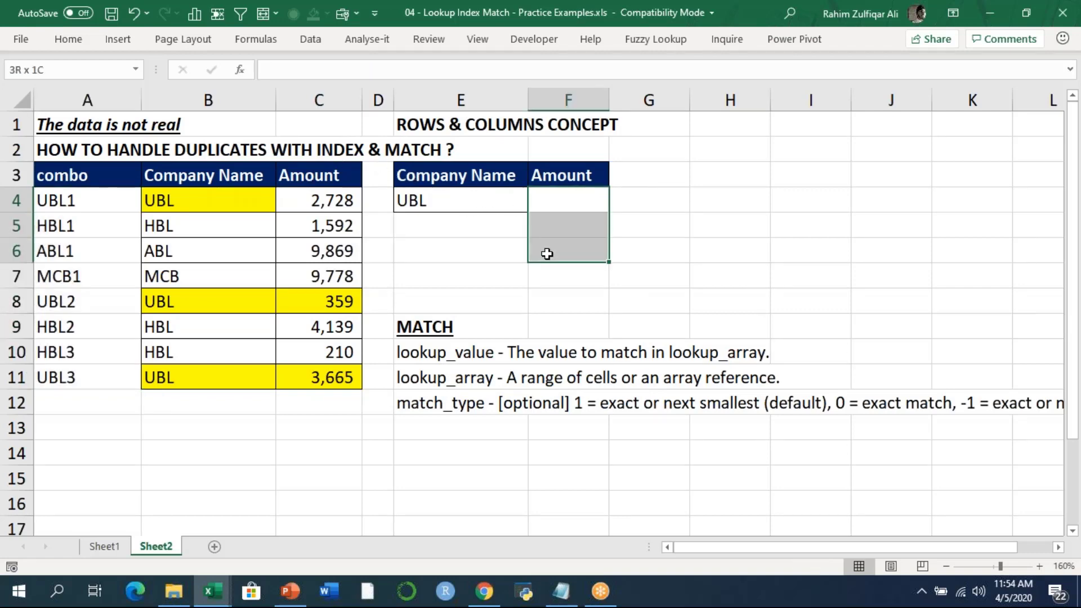
click(75, 44)
click(199, 94)
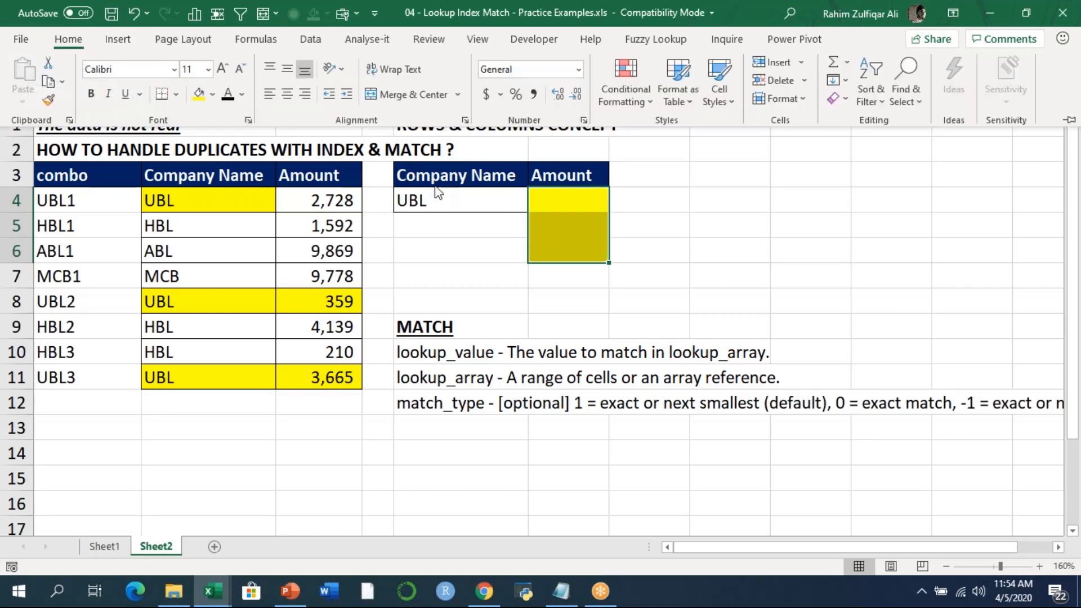
click(540, 208)
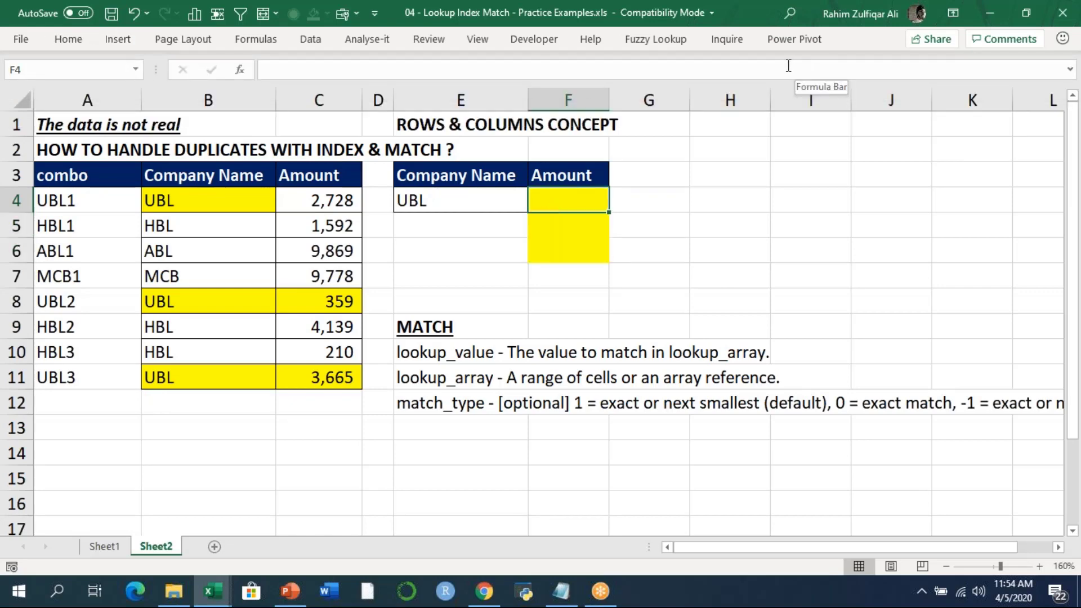
click(746, 173)
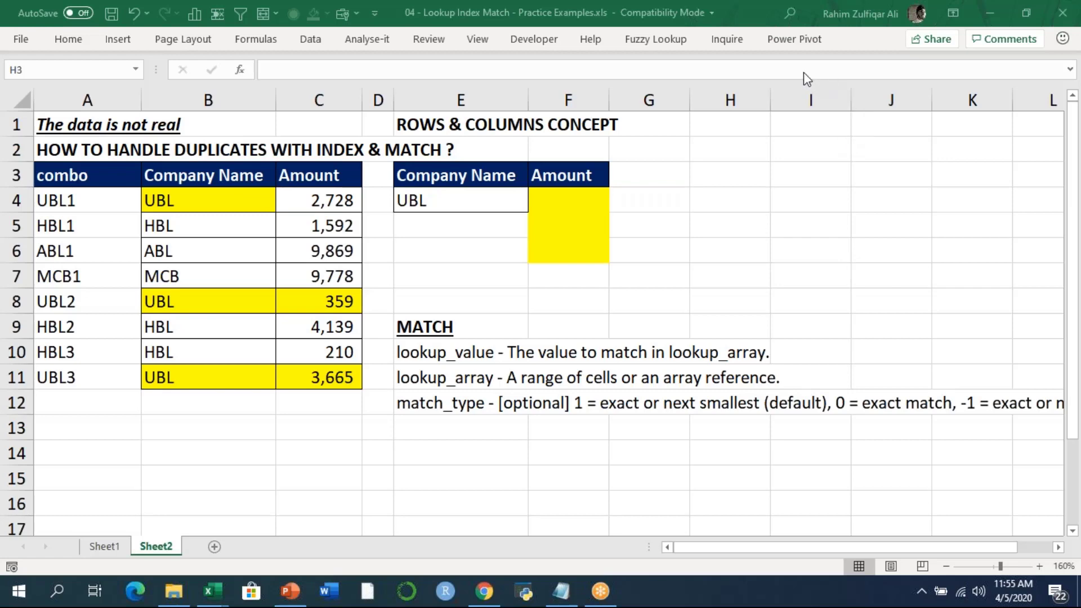
Enter the note "rows function" in H4.
click(562, 202)
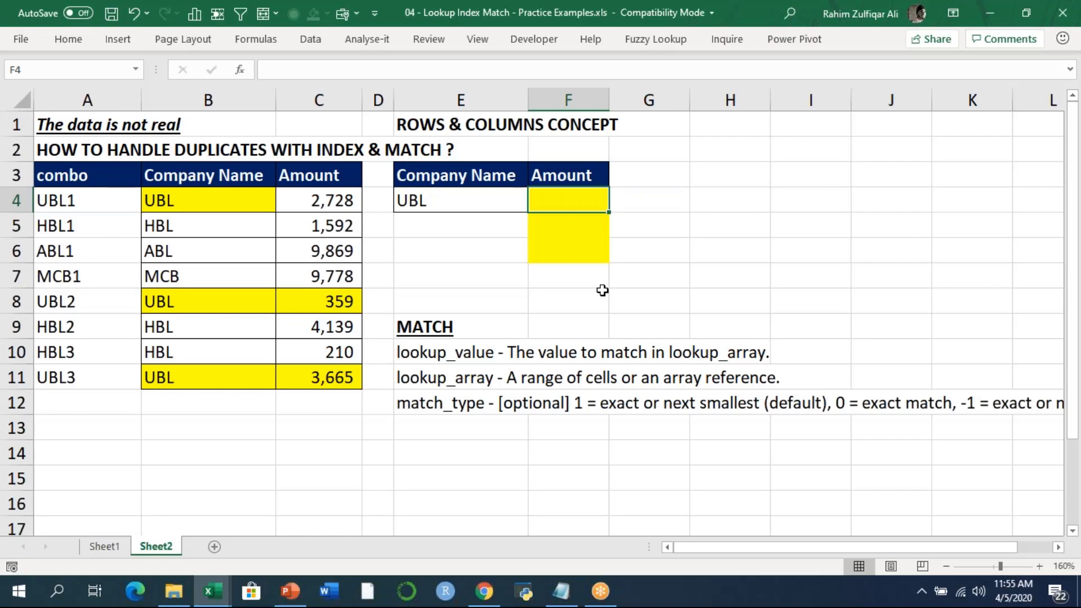
key(Right)
key(Right)
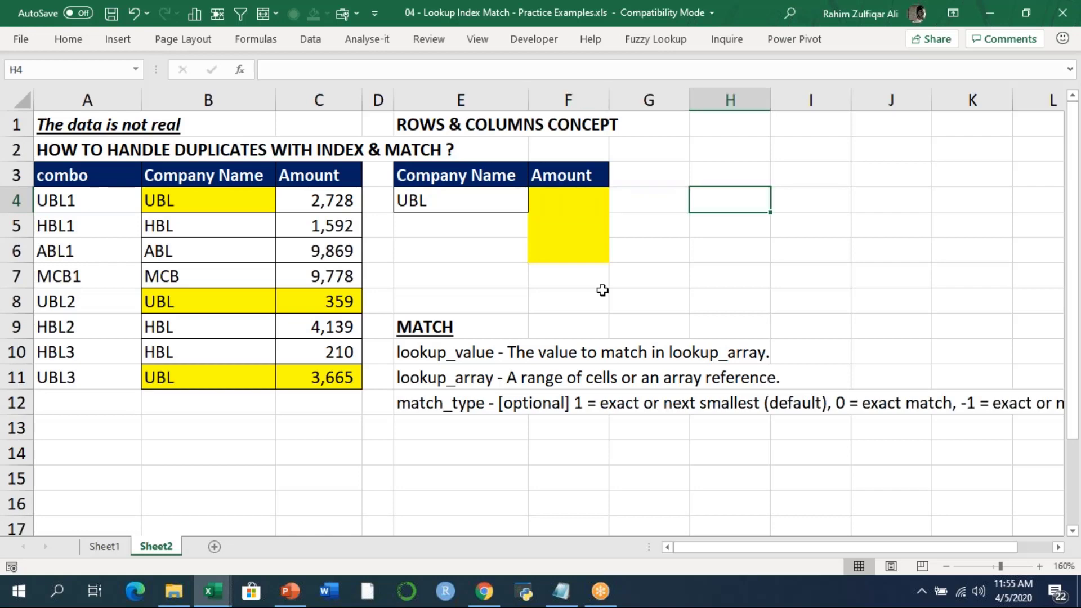
text(rows fun)
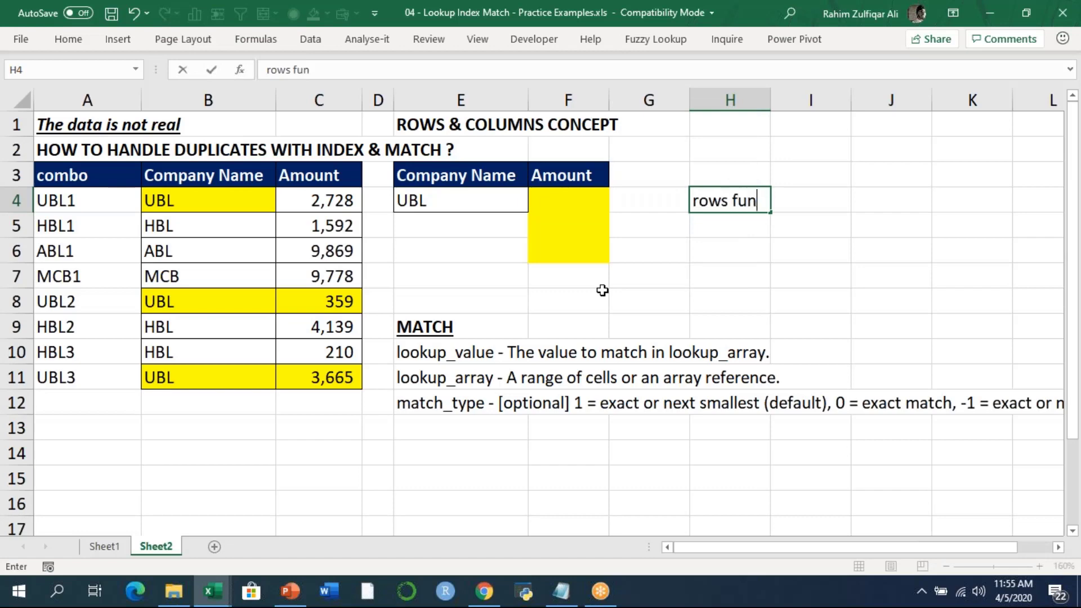
text(ction)
key(Return)
Enter the note "to generate the serial numbers" in H5.
text(to geneta)
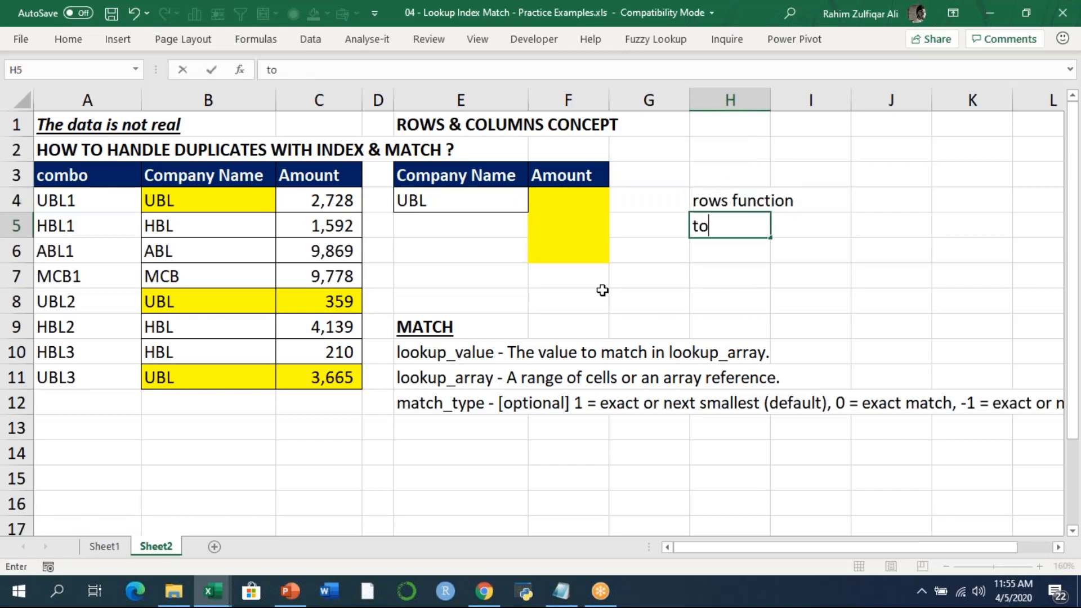
key(BackSpace)
key(BackSpace)
text(rate the sei)
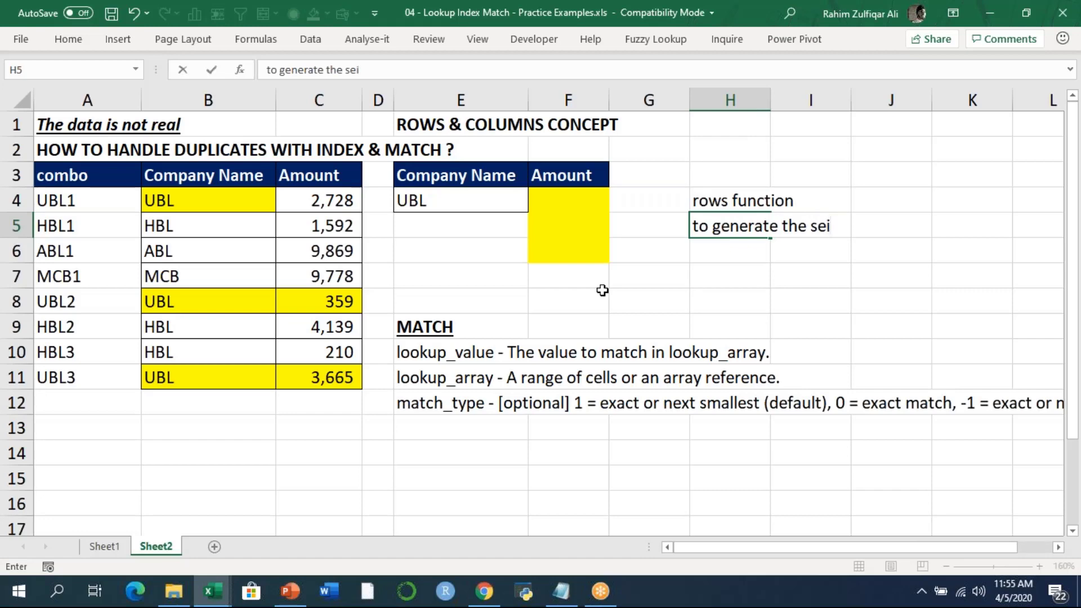
key(BackSpace)
text(rial numbers)
key(Return)
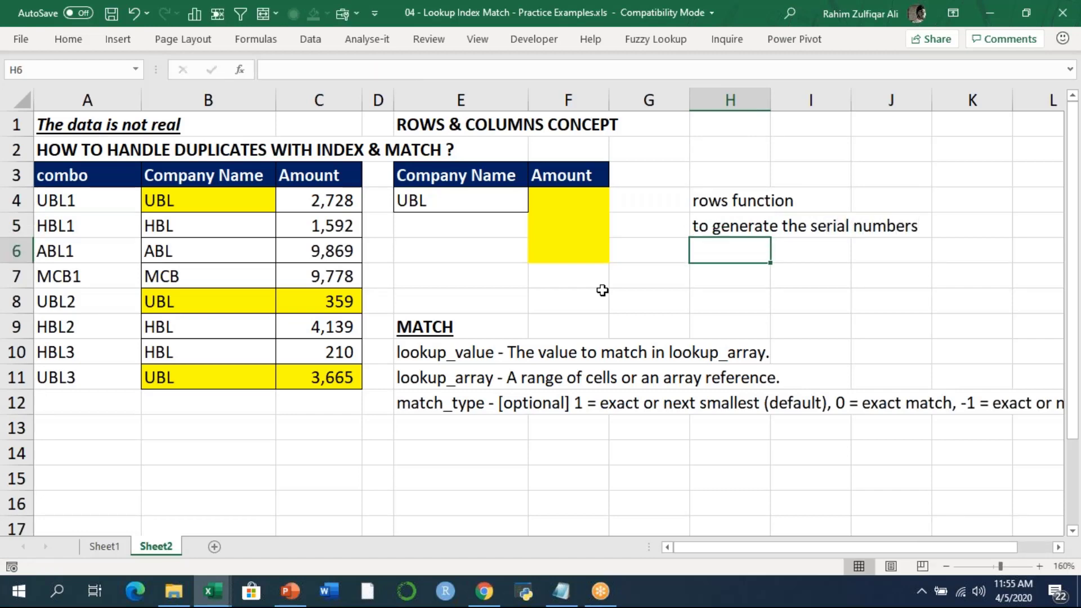
Start an INDEX formula in F4 with the Amount values $C$4:$C$11 locked as the array.
key(Up)
key(Up)
key(Left)
key(Left)
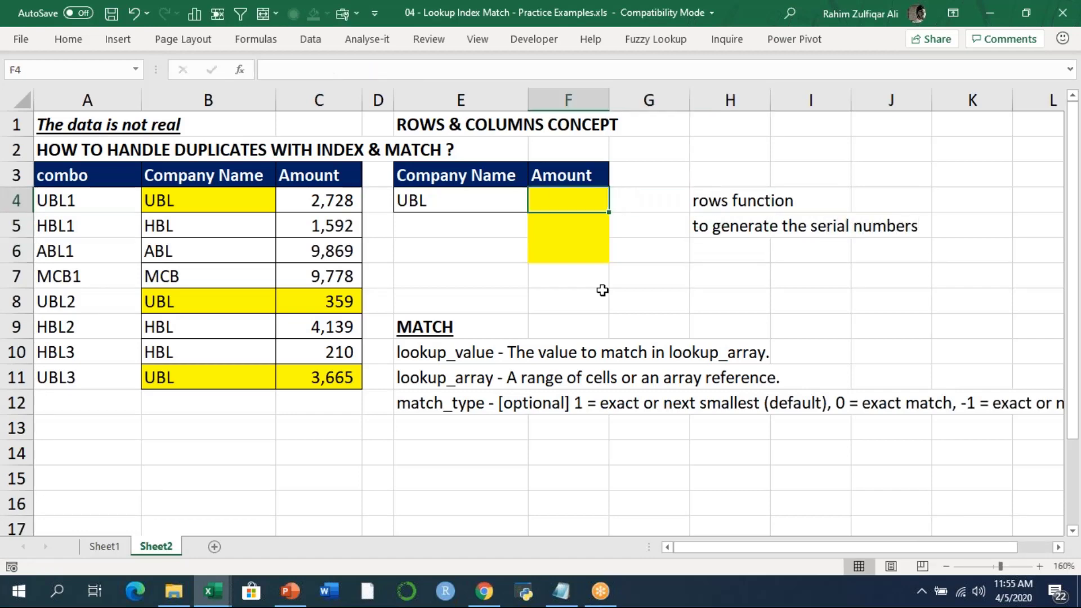
text(=index)
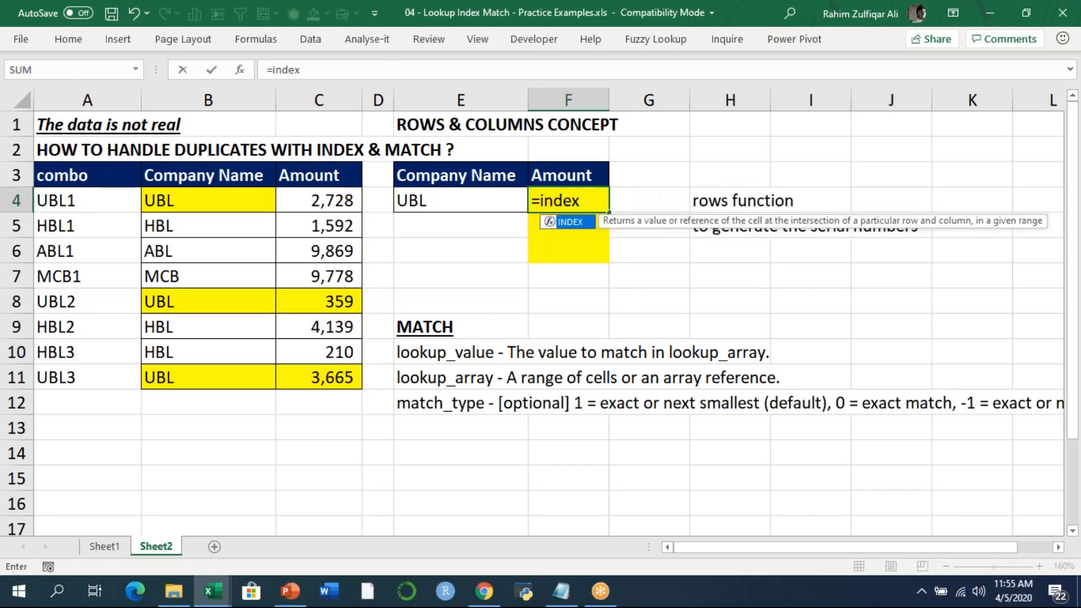
key(Tab)
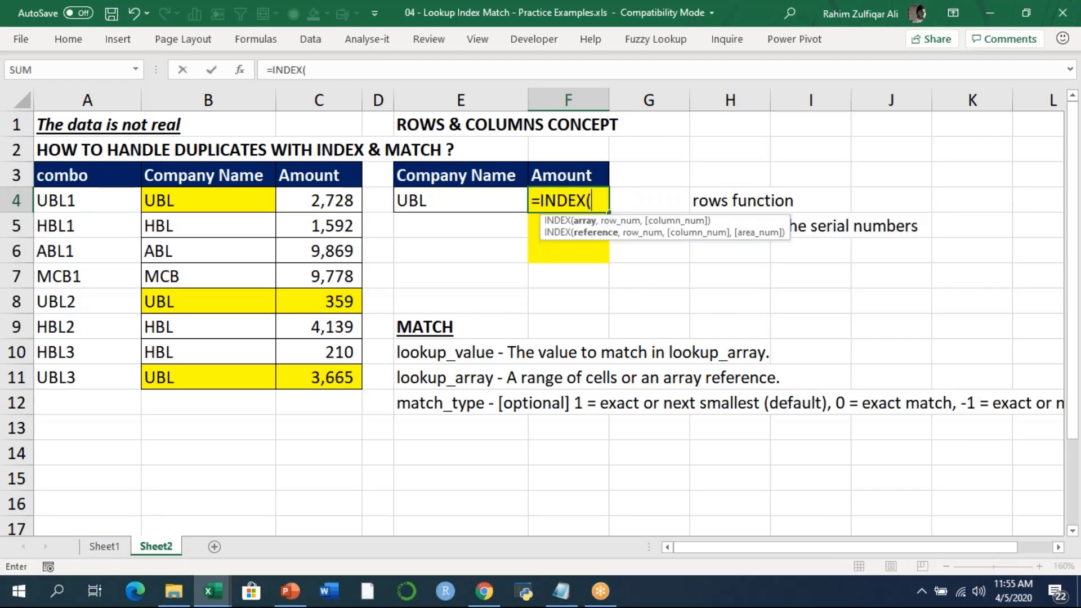
drag(332, 200, 352, 385)
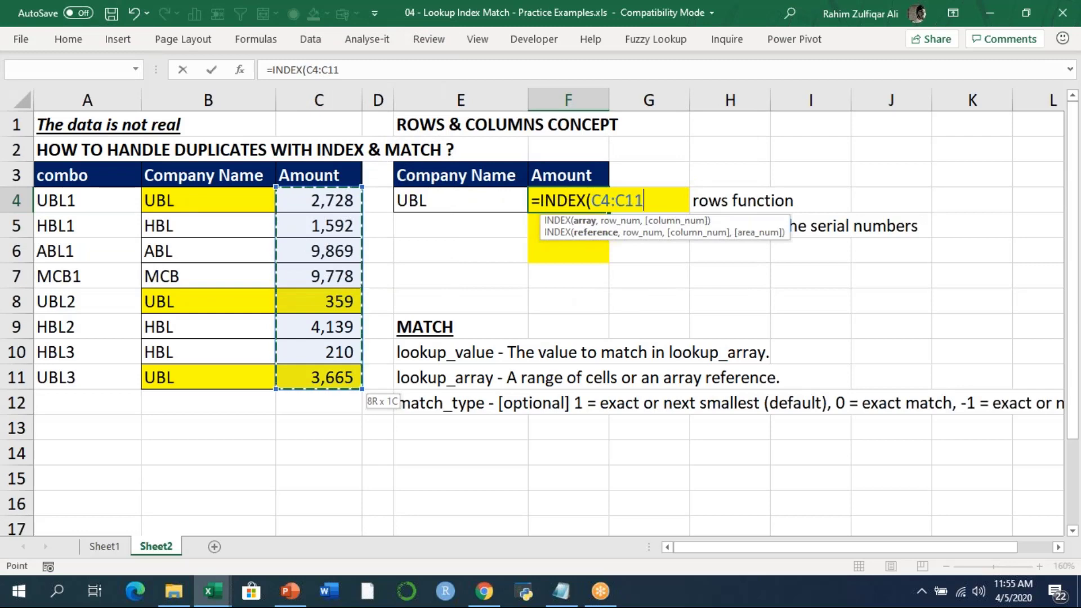
key(F4)
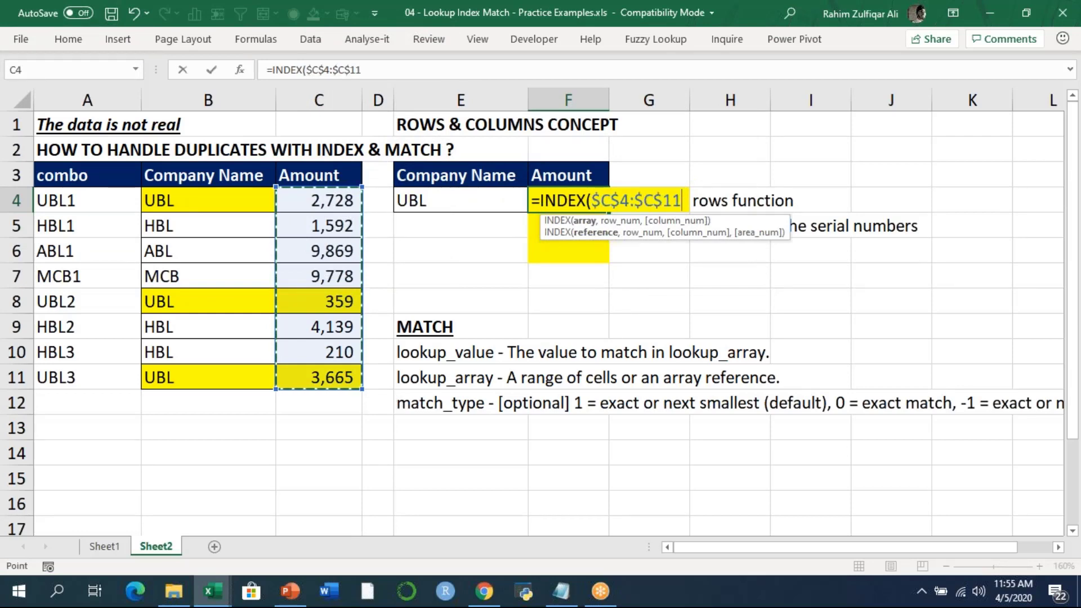
text(,)
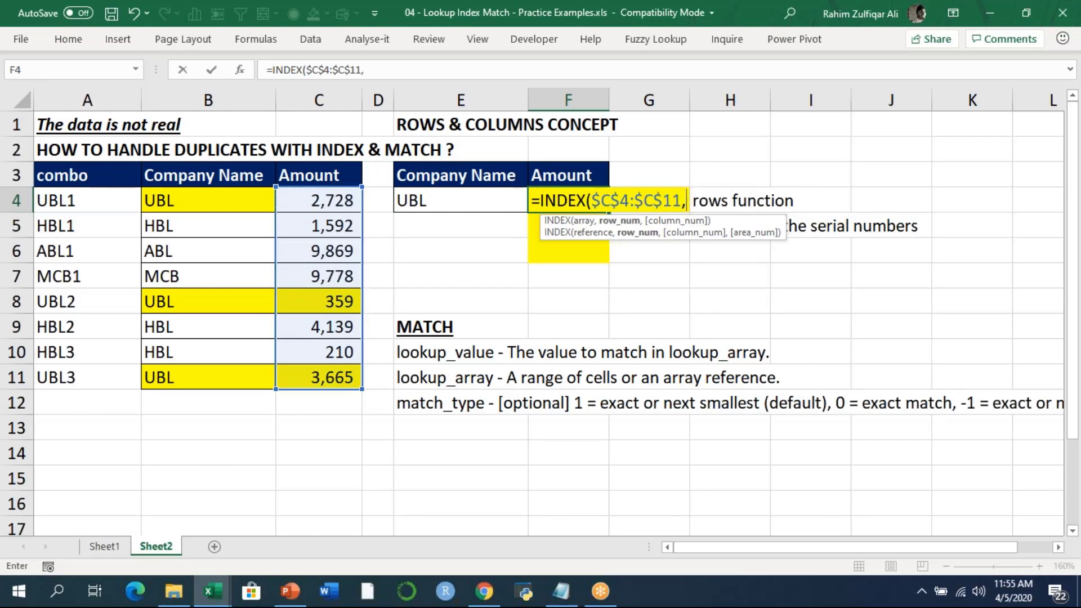
Nest a MATCH function as the row number in F4's INDEX formula, with 1&$E$4 as its lookup value.
text(match)
key(Tab)
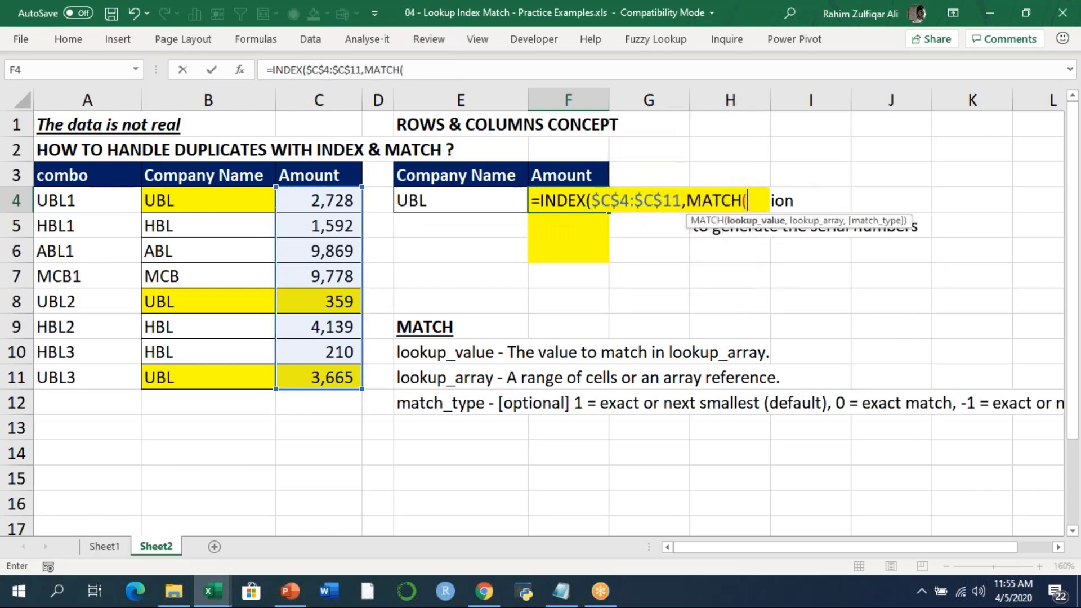
text(1&)
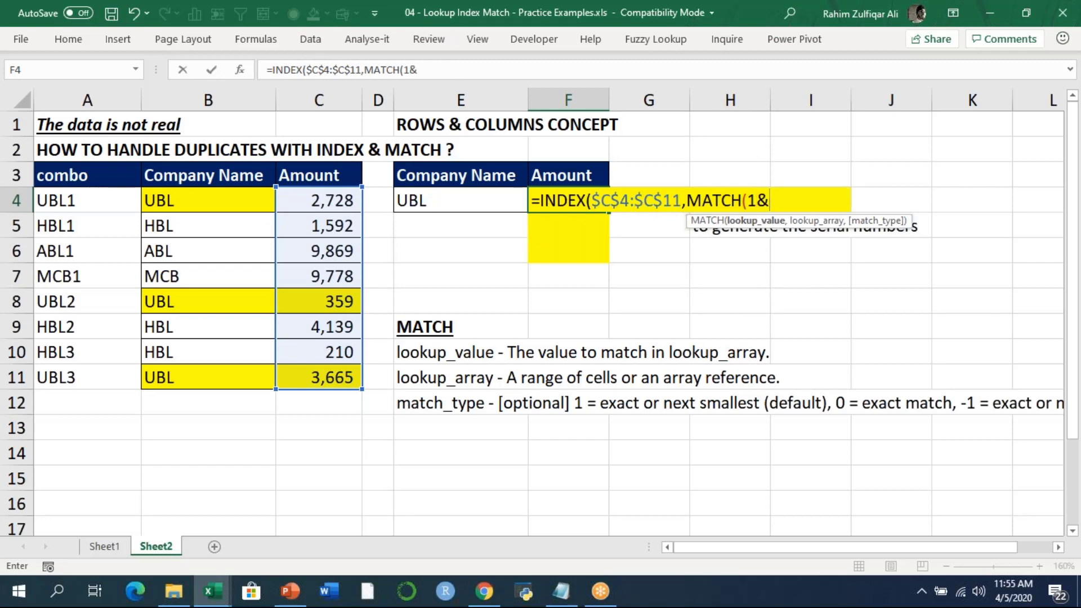
key(Left)
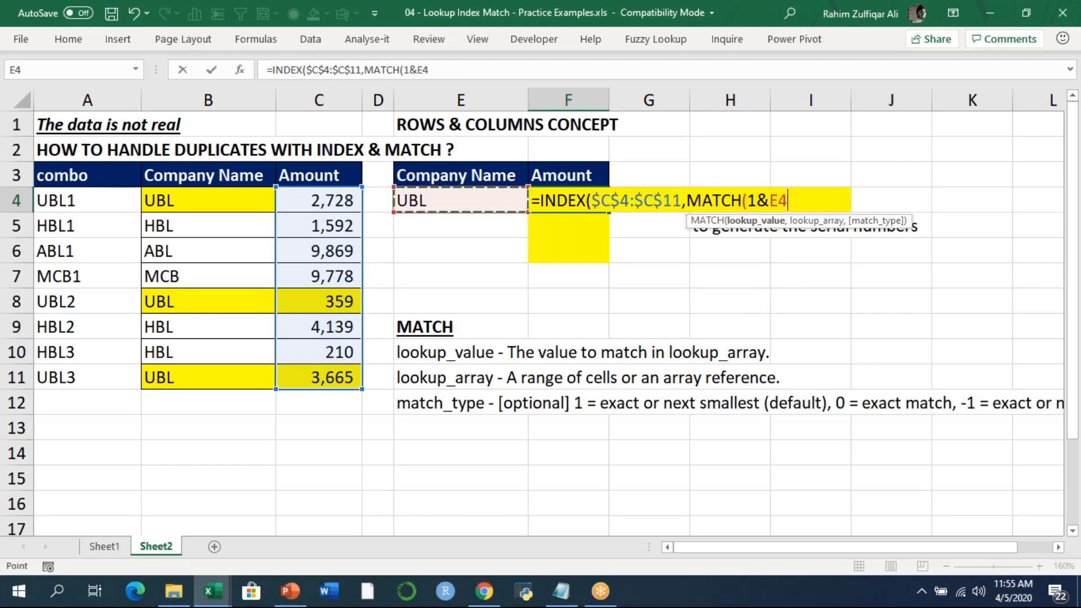
key(F4)
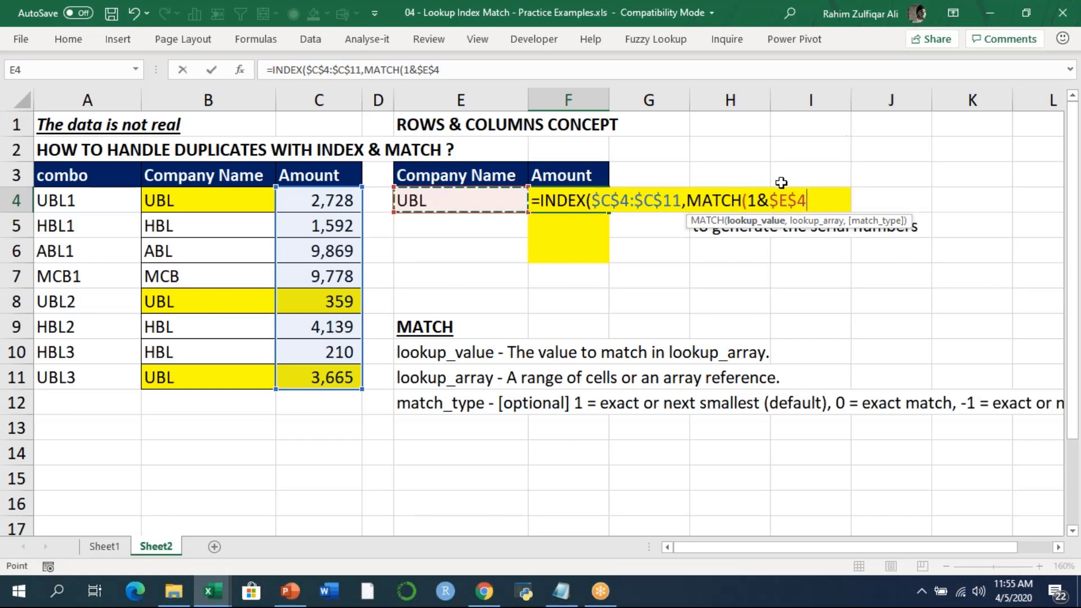
drag(748, 200, 817, 193)
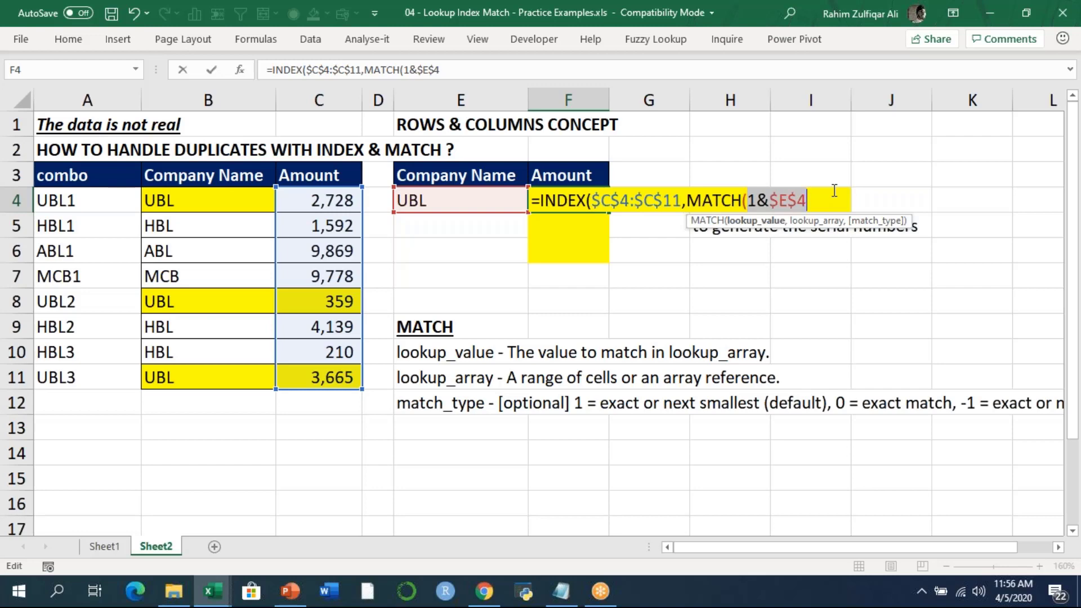
key(Right)
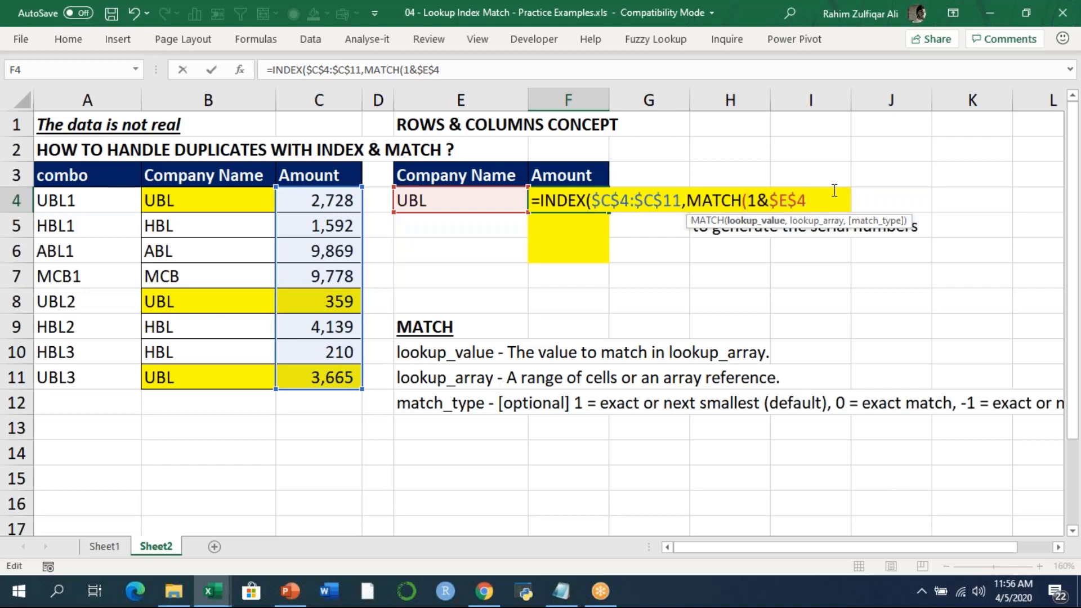
text(,)
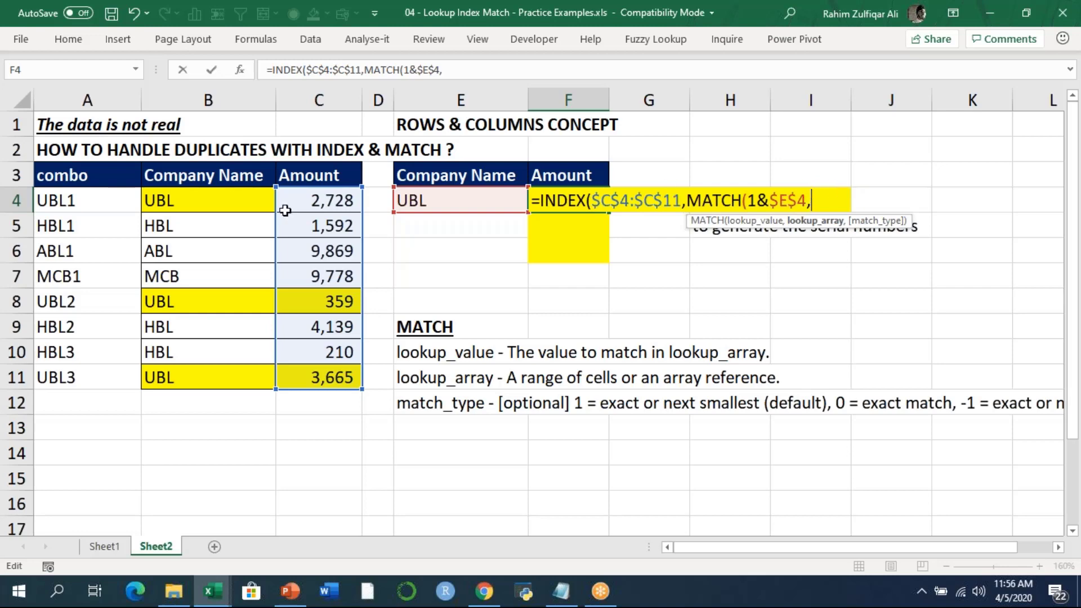
Complete F4's MATCH with the locked combo range $A$4:$A$11 and match type 0, and enter the formula.
drag(119, 200, 116, 379)
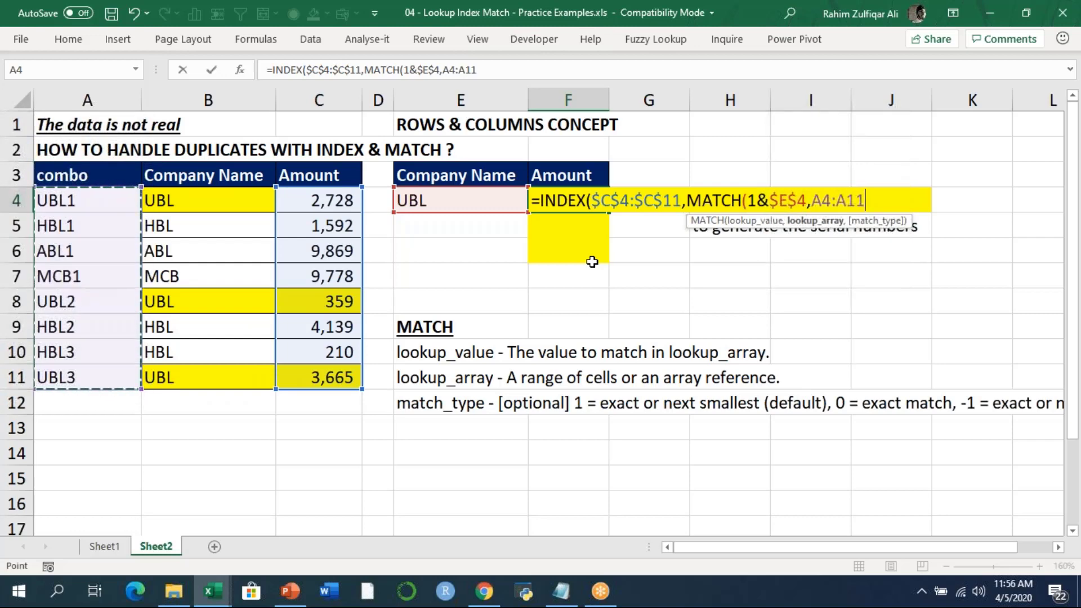
key(F4)
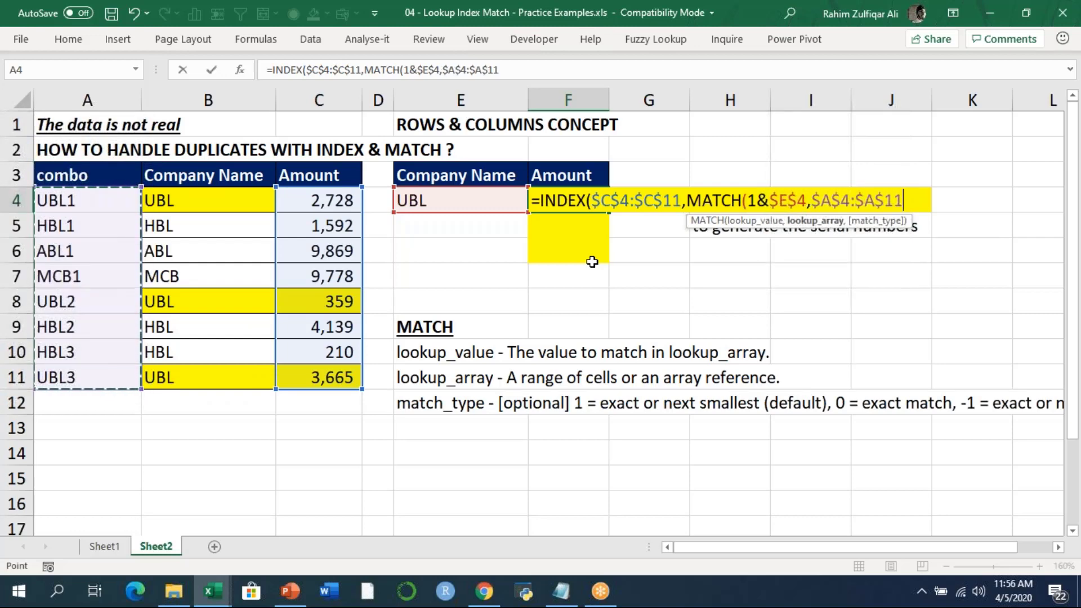
text(,0)
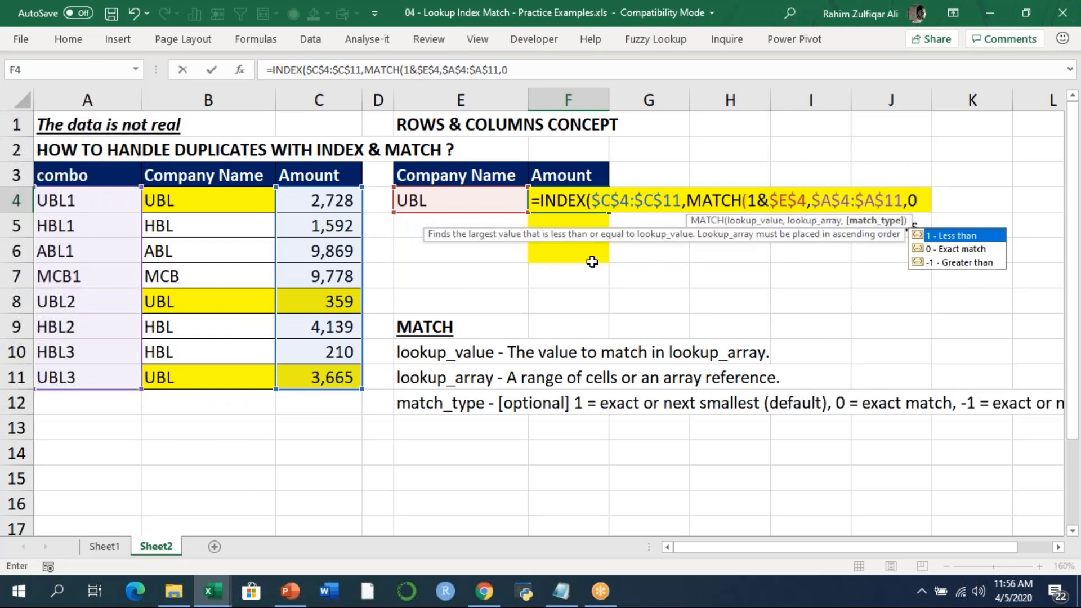
text()))
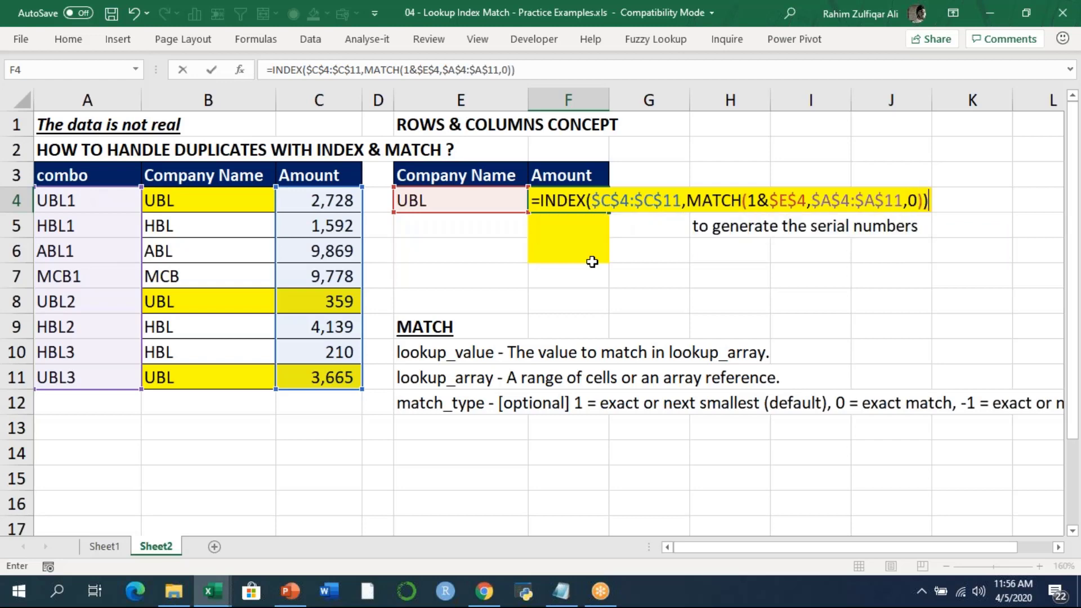
key(Return)
key(Up)
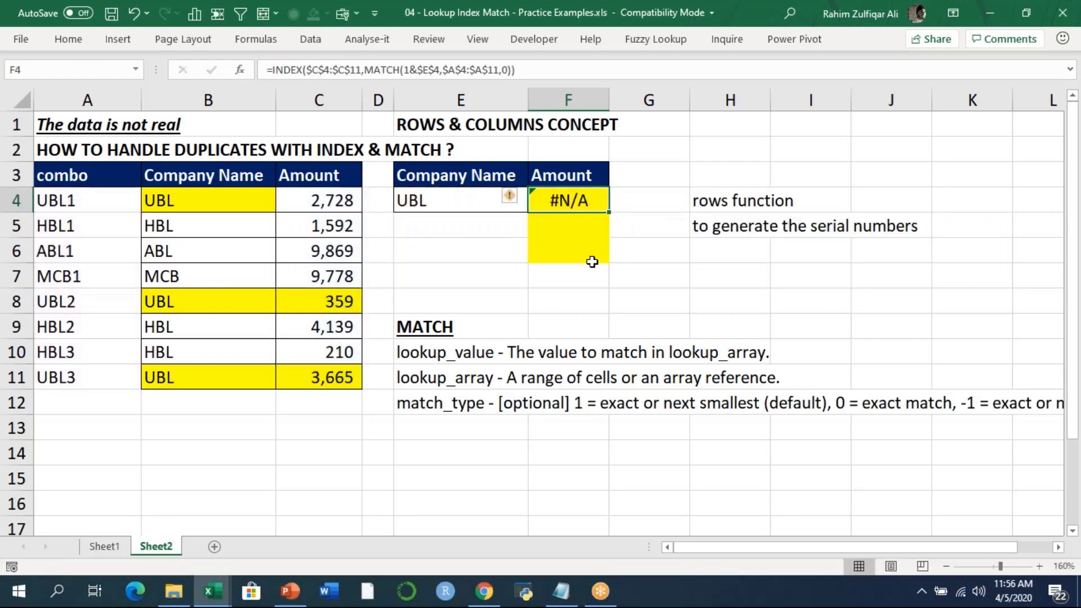
key(F2)
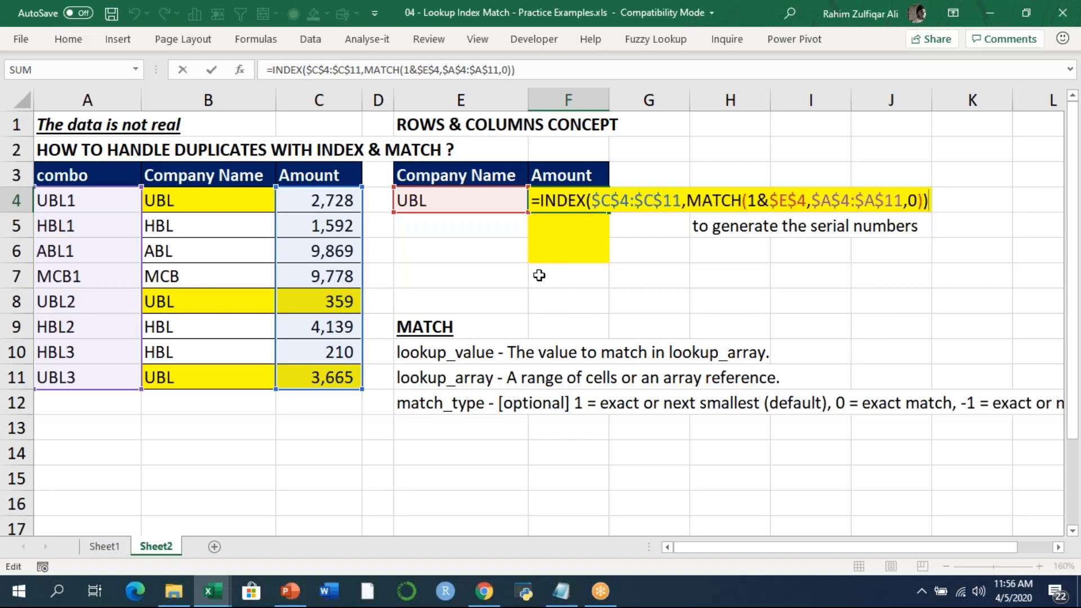
key(ctrl+Return)
key(F2)
key(Return)
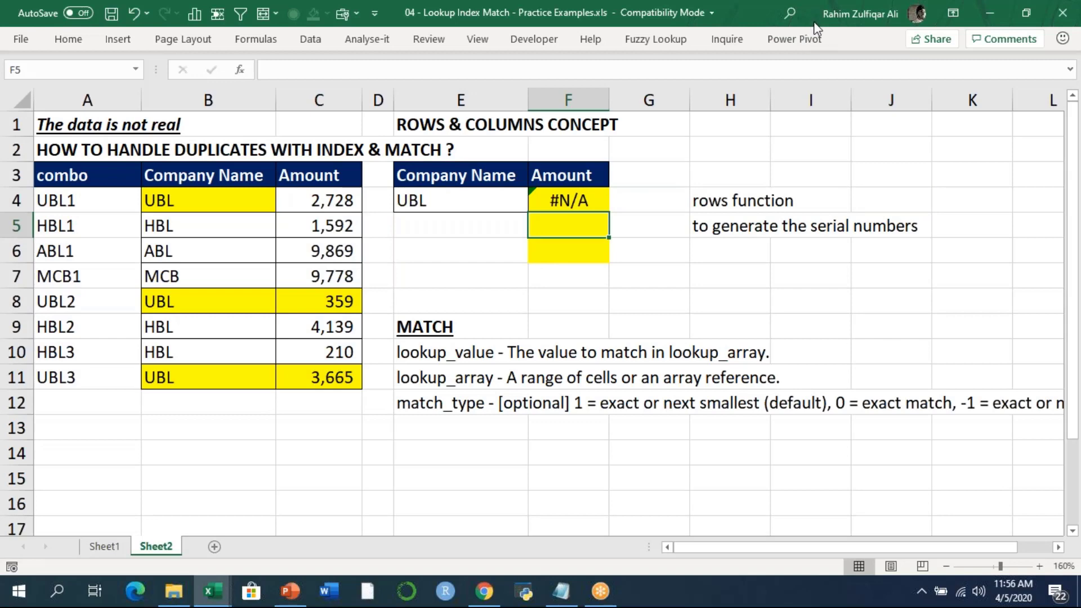
Change the MATCH lookup value in F4 to $E$4&1, so the company name precedes the occurrence number.
double_click(560, 201)
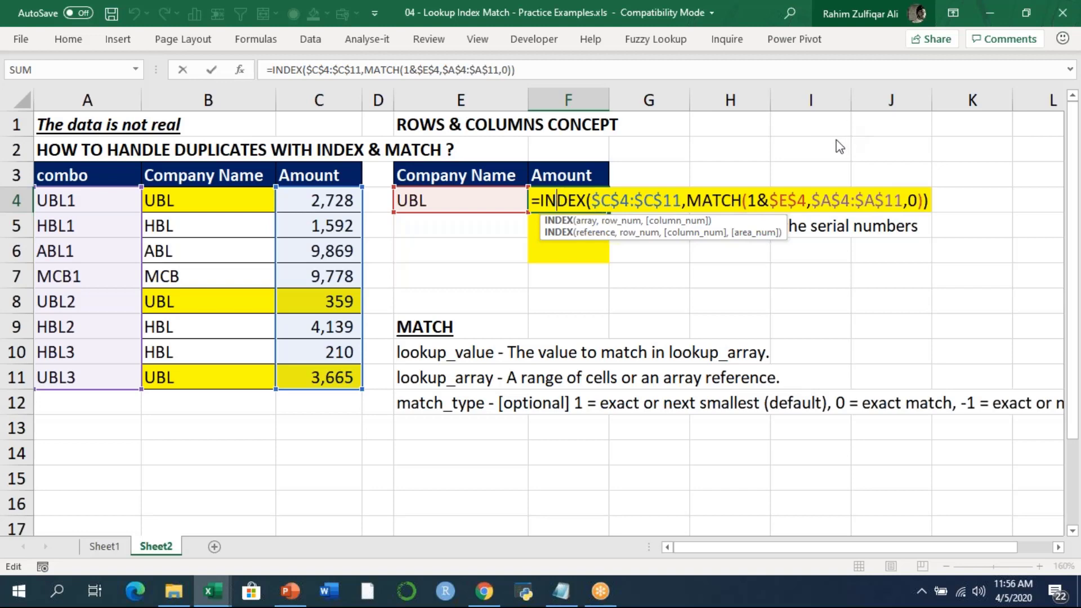
click(861, 124)
click(674, 184)
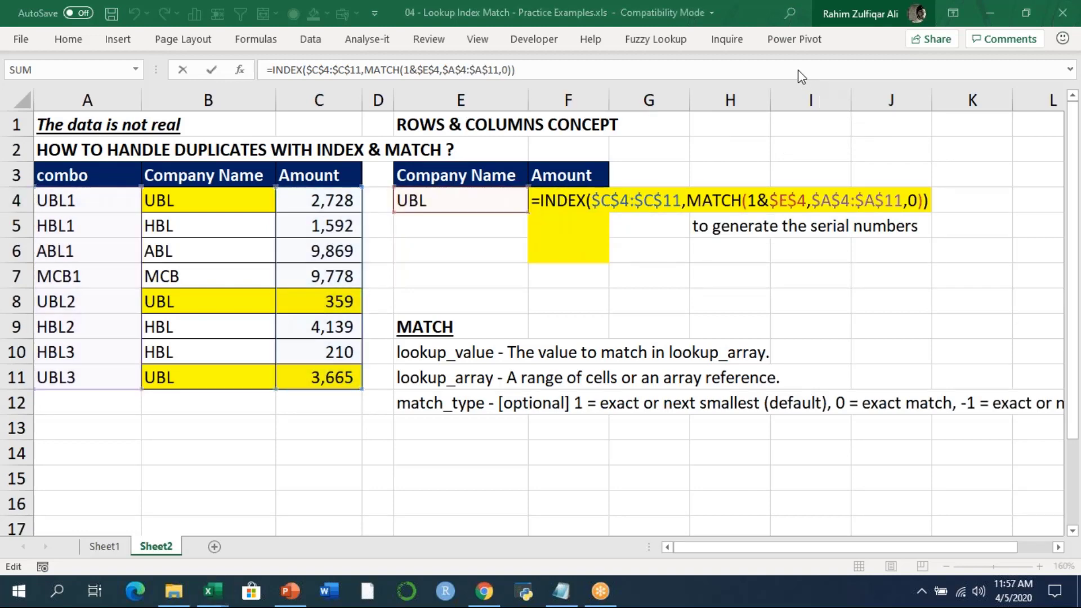
drag(747, 201, 808, 203)
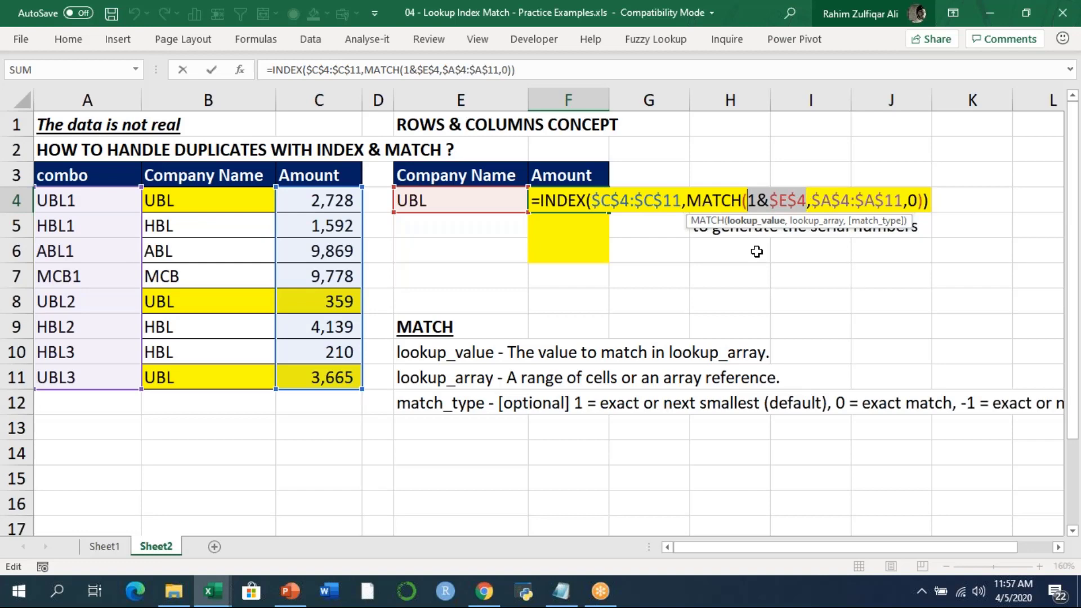
key(BackSpace)
click(555, 200)
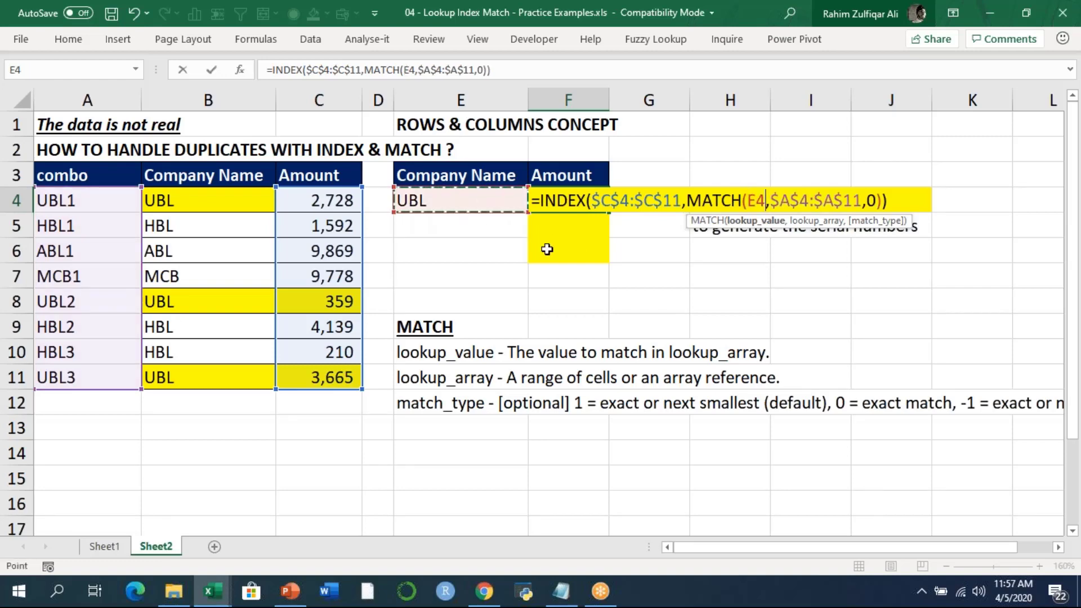
key(F4)
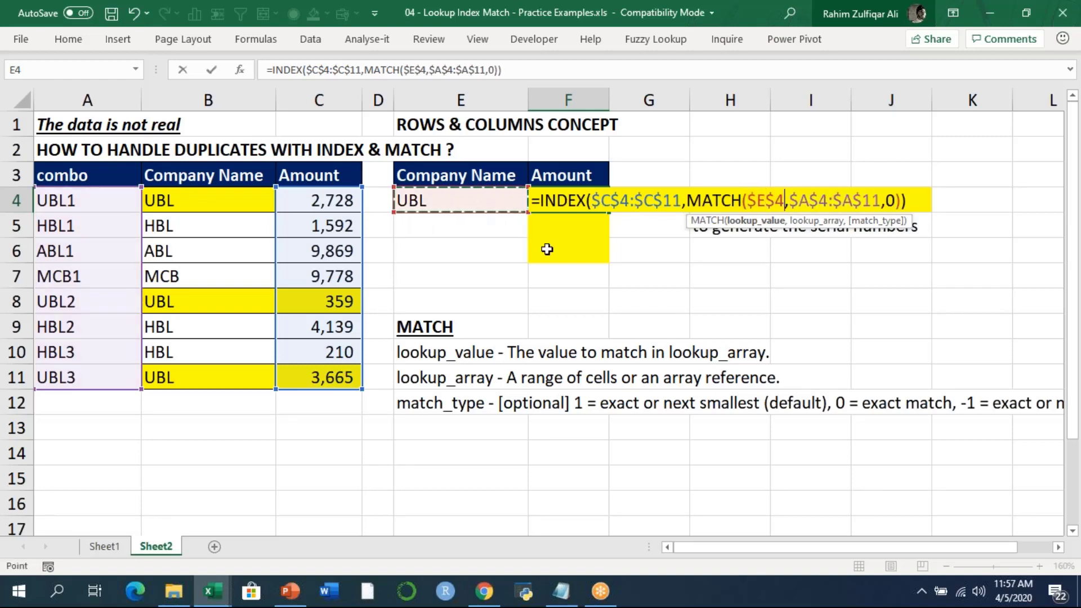
text(&)
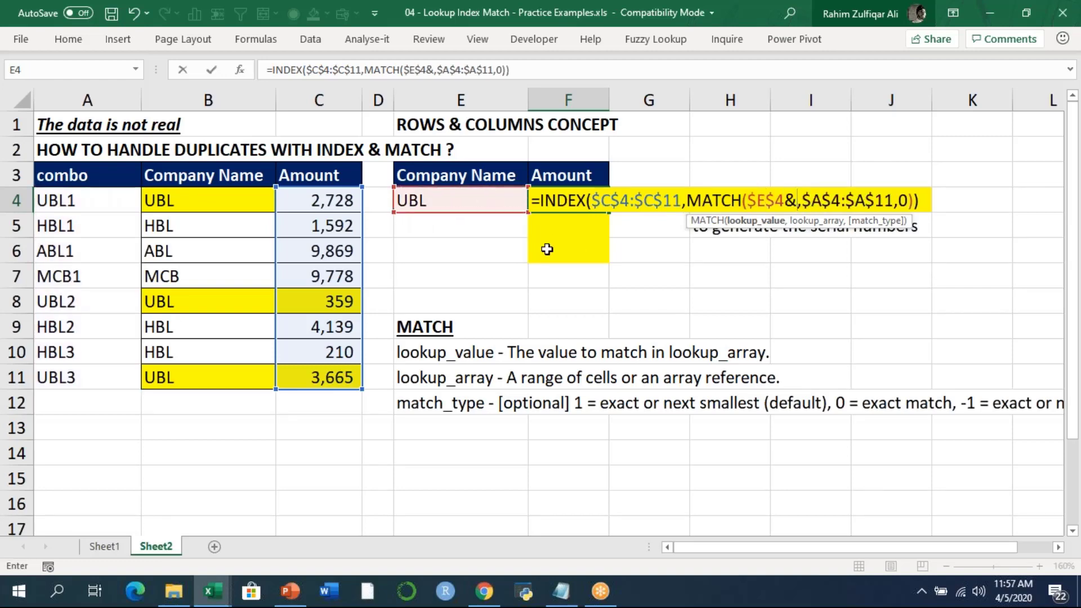
text(1)
key(Return)
key(Up)
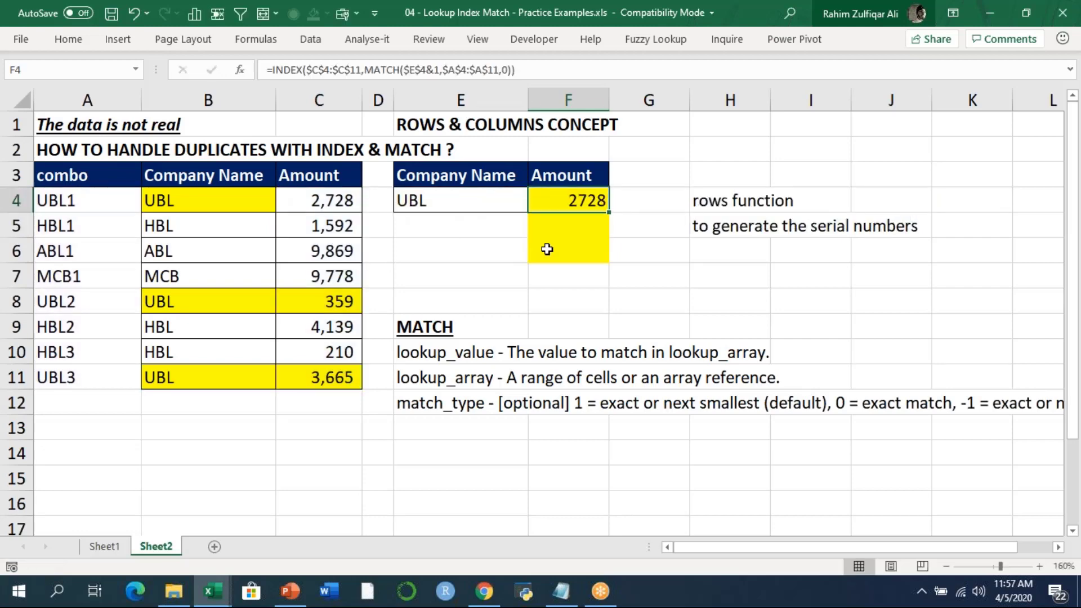
Copy the INDEX-MATCH formula from F4 down through F6.
drag(609, 214, 606, 261)
click(577, 224)
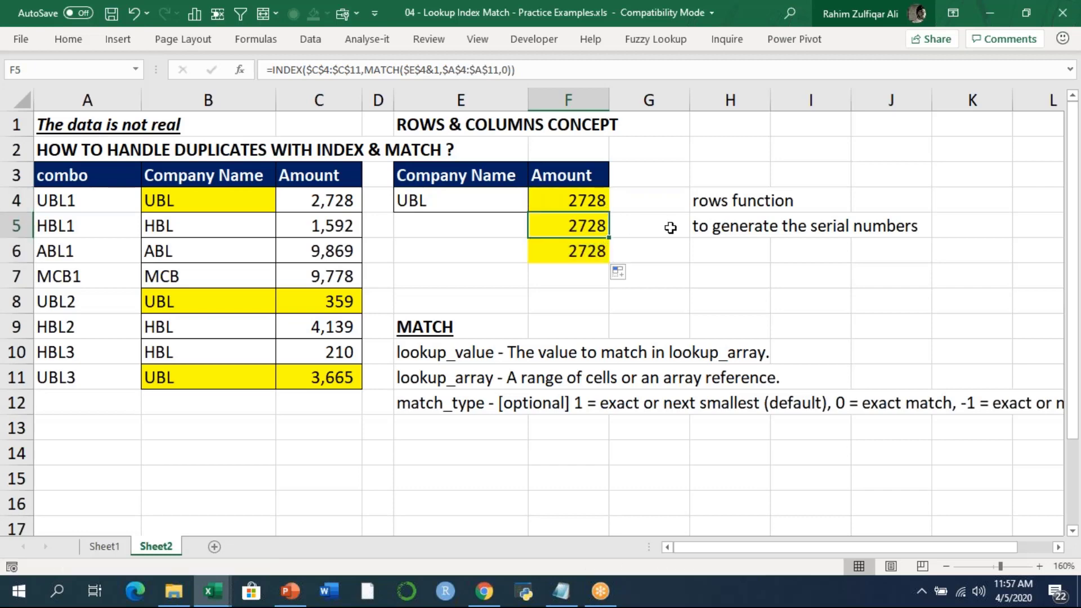
key(Down)
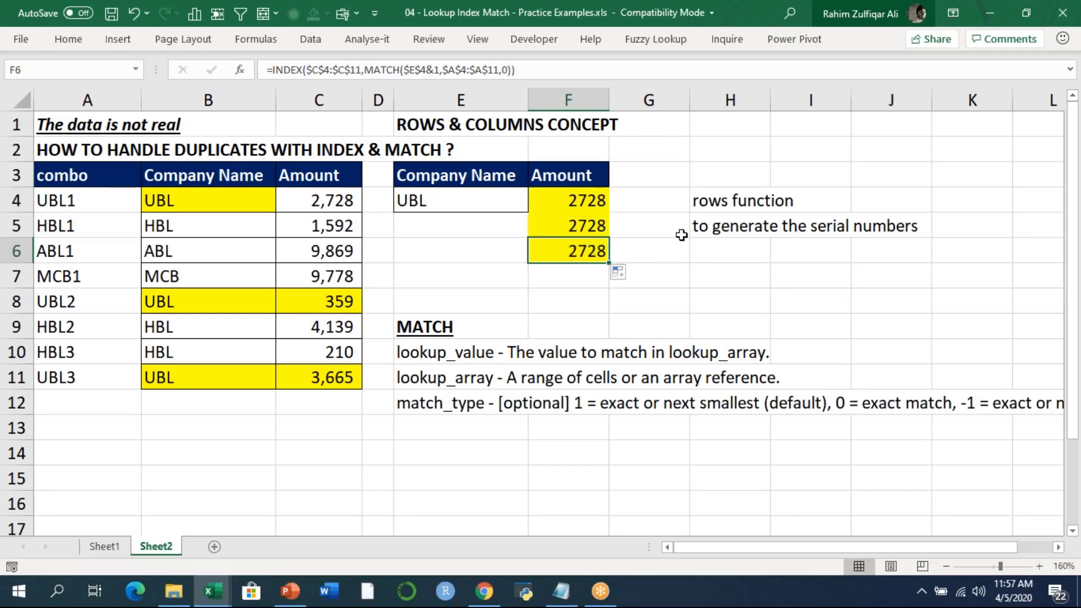
click(335, 306)
click(336, 388)
Change the occurrence number in F5's MATCH lookup value to 2, giving $E$4&2.
click(569, 222)
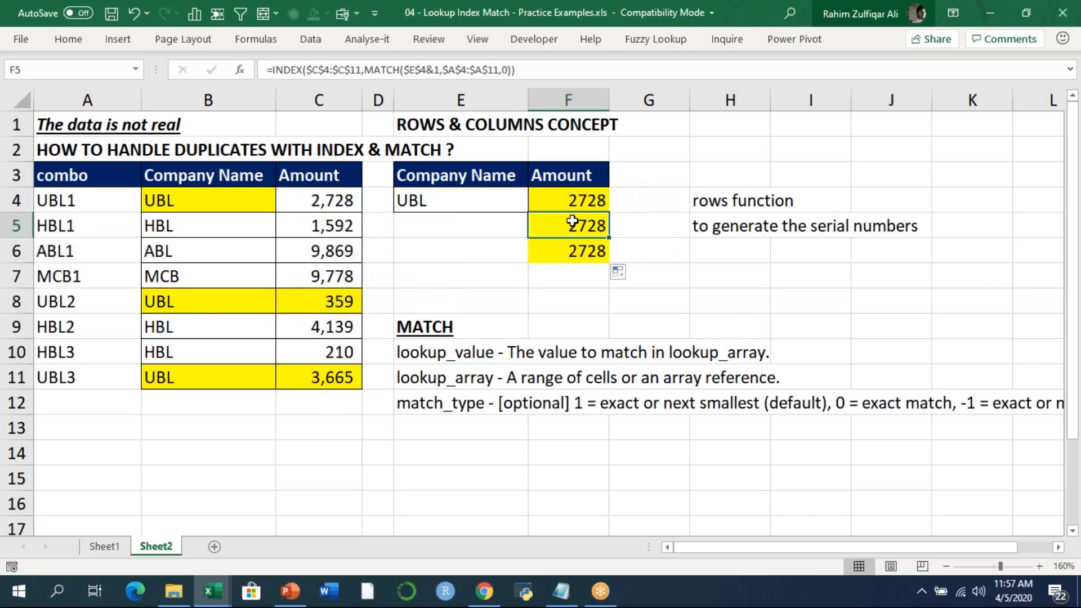
double_click(576, 225)
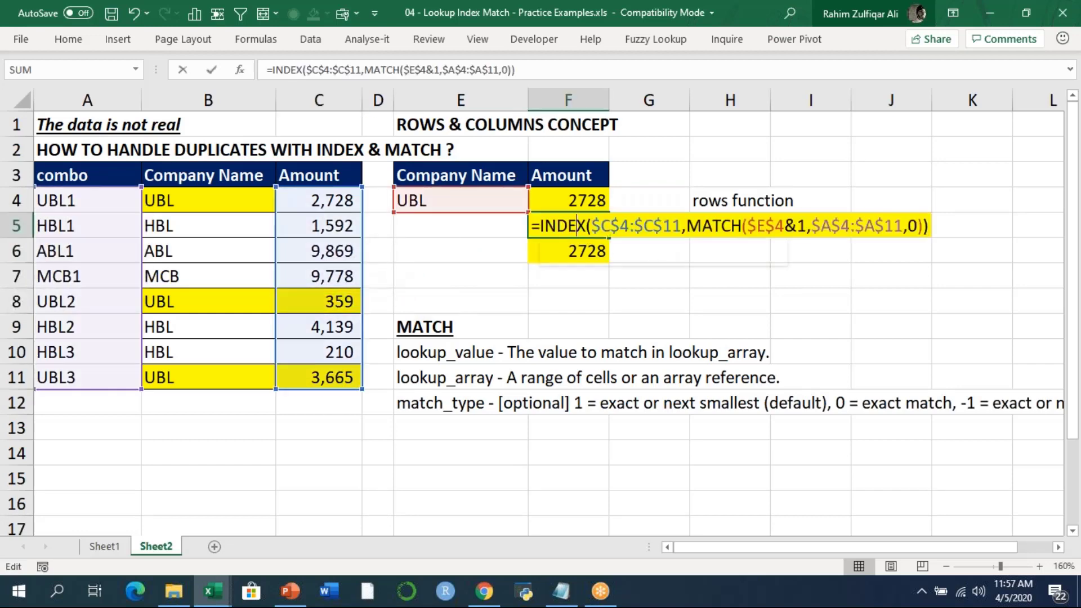
double_click(801, 226)
text(2)
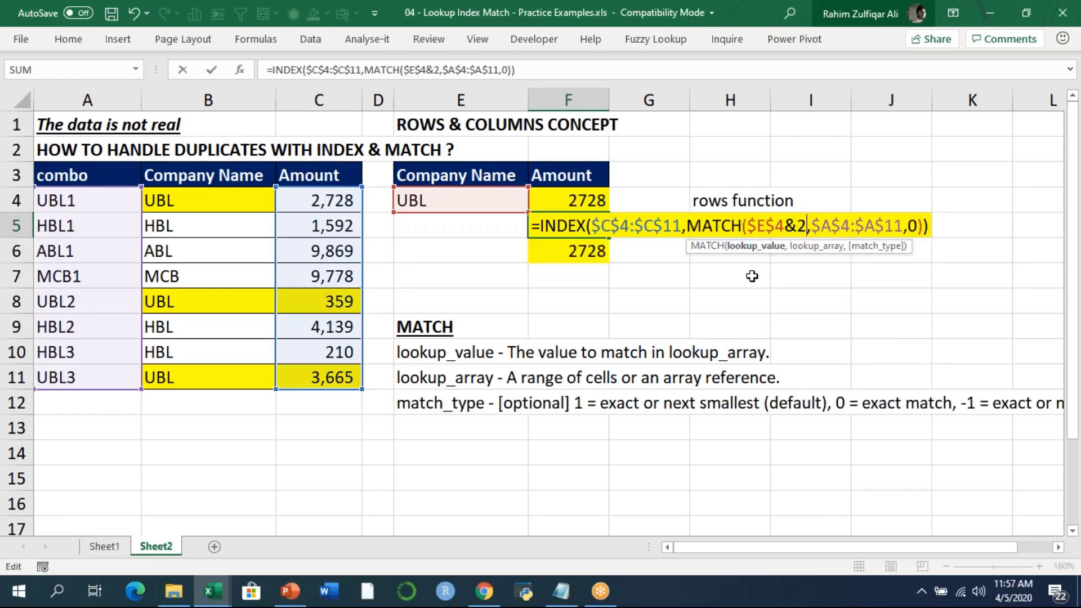
key(Return)
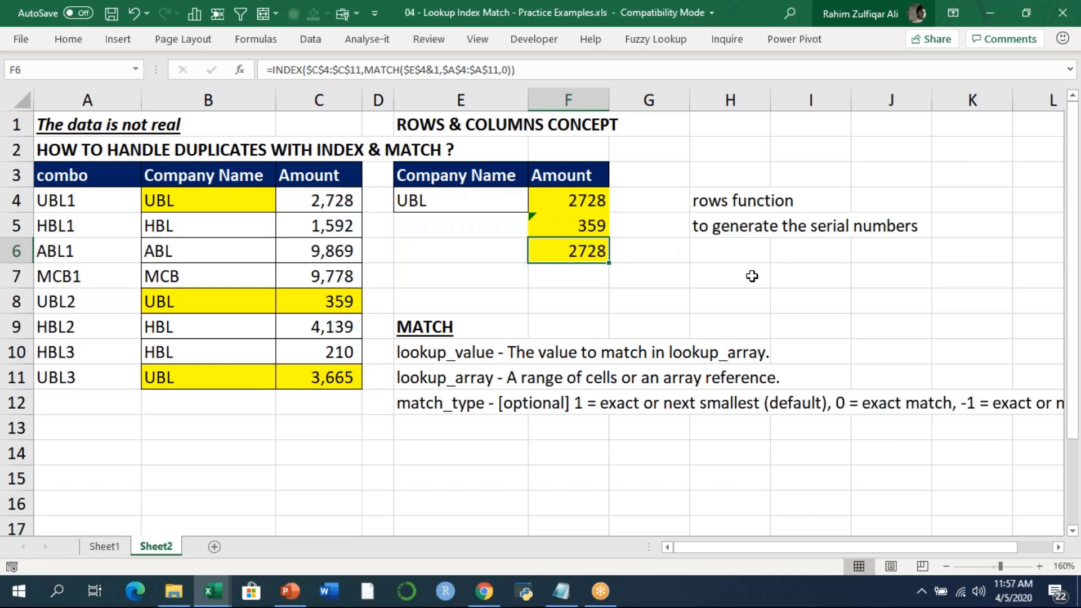
Change the occurrence number in F6's MATCH lookup value to 3.
key(F2)
key(Left)
key(Left)
key(Left)
key(Left)
key(Left)
key(Left)
key(Left)
key(Left)
key(Left)
key(Left)
key(Left)
key(Left)
key(Left)
key(Left)
key(Left)
key(Left)
key(Left)
key(Left)
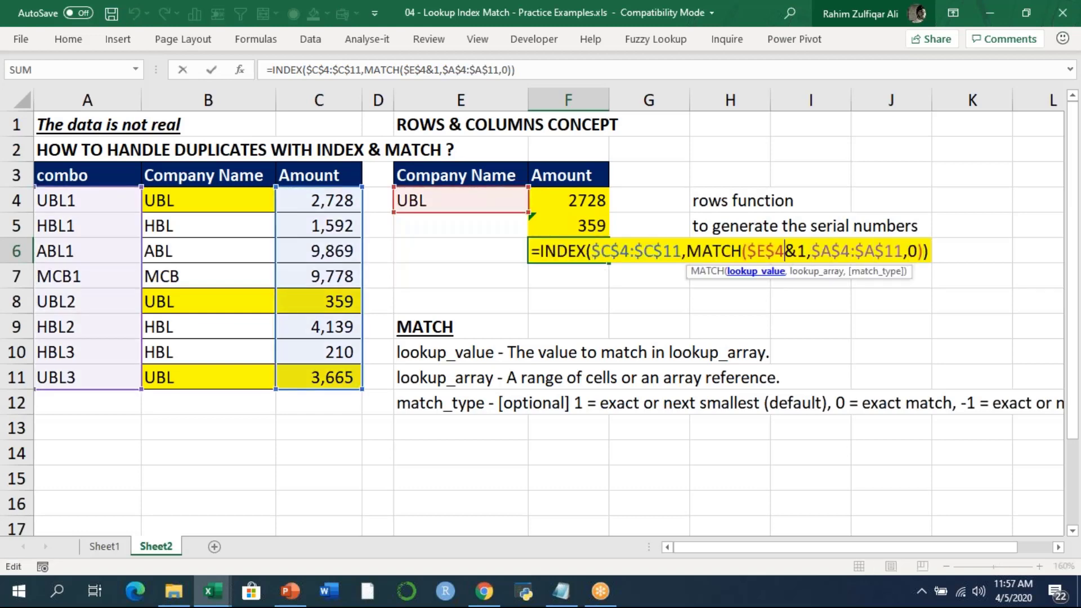
key(Right)
key(Right)
key(Delete)
text(3)
key(Return)
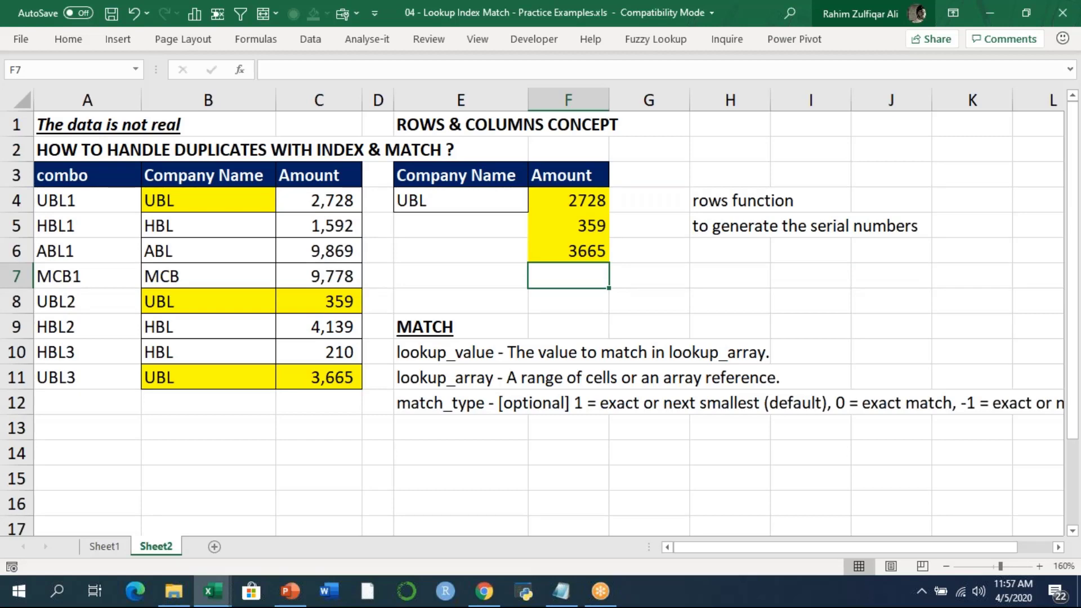
Examine the hard-coded occurrence number in the MATCH lookup value of F5's formula.
key(Up)
key(Up)
key(F2)
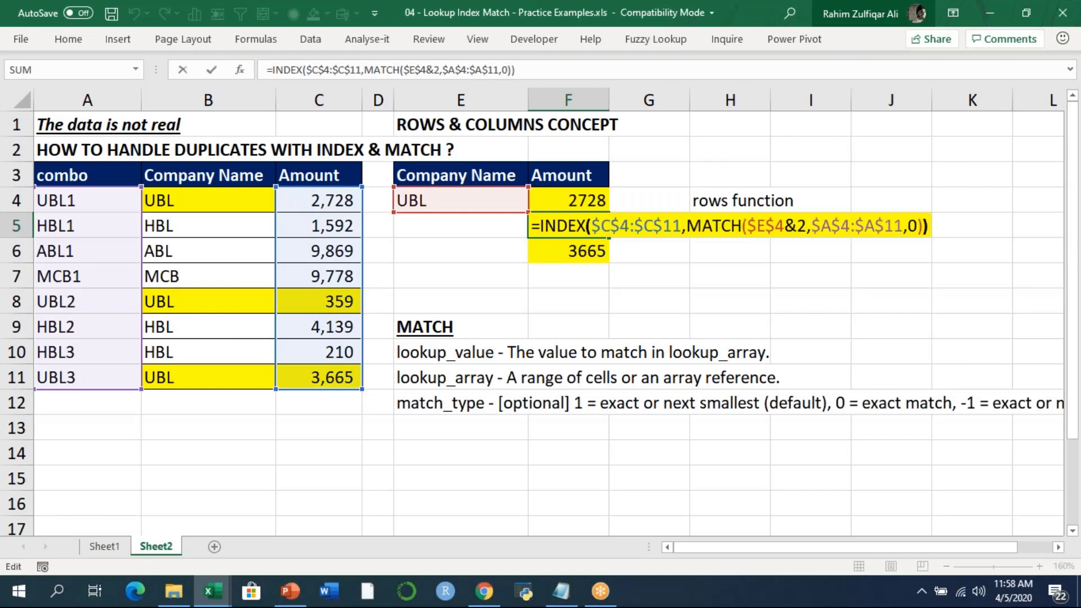
key(Left)
key(Left)
key(Left)
key(Left)
key(Left)
key(Left)
key(Left)
key(Left)
key(Left)
key(Left)
key(Left)
key(Left)
key(Left)
key(Left)
key(Left)
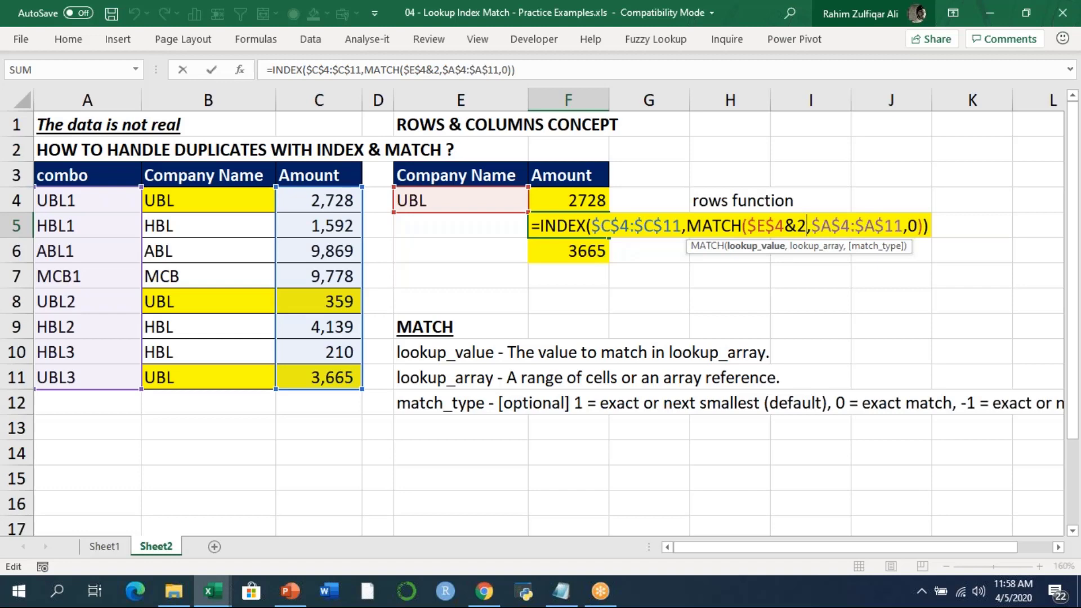
key(shift+Left)
key(ctrl+Return)
Make the "rows function" note in H4 bold.
key(Up)
key(Up)
key(Right)
key(Right)
key(Down)
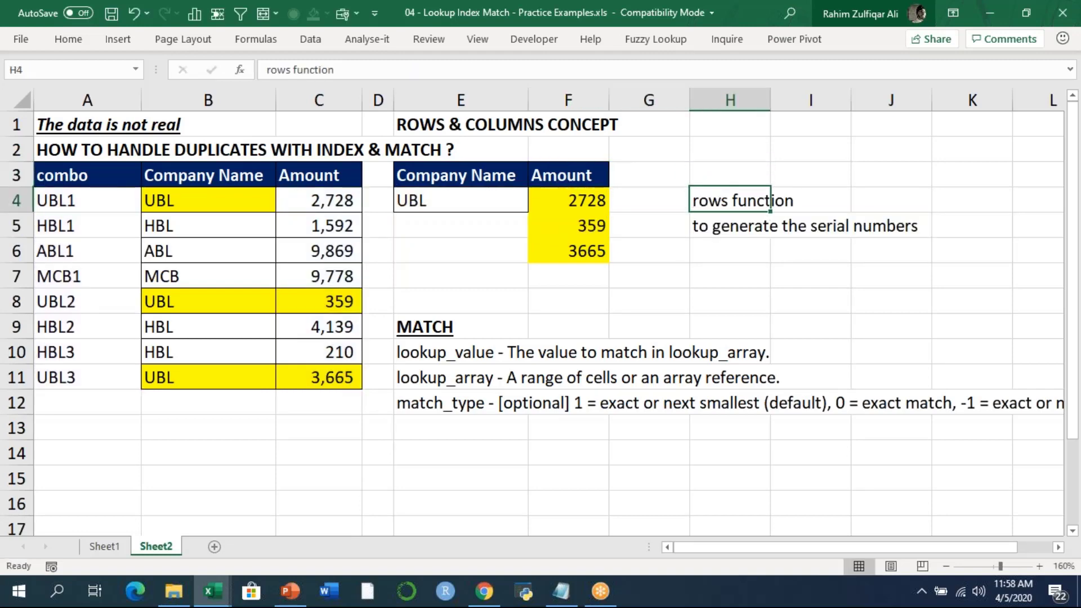
key(Down)
key(Up)
key(ctrl+b)
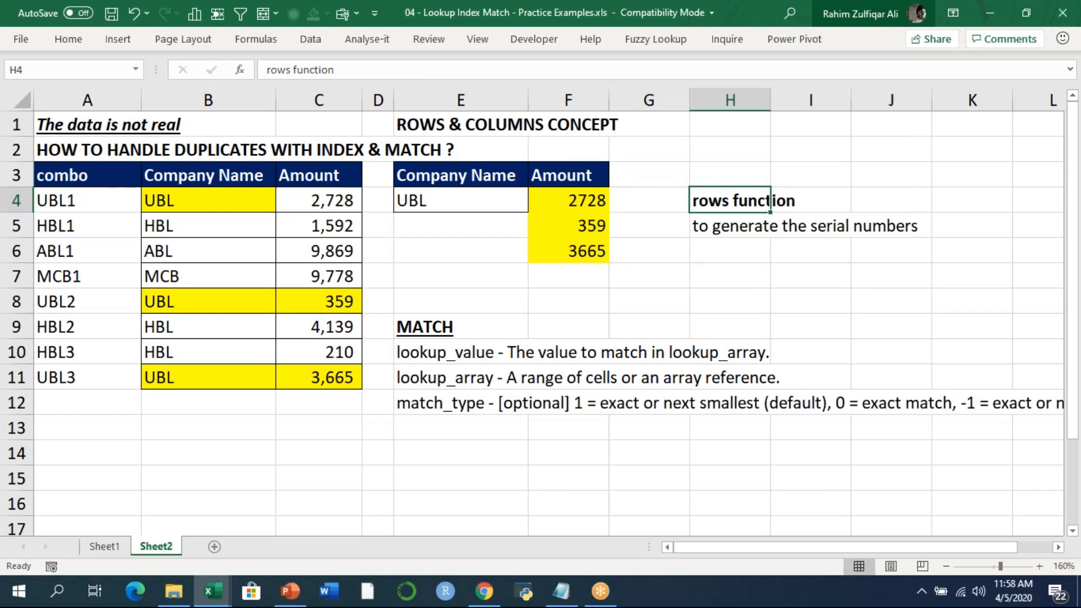
Replace the serial-numbers note in H5 with the formula =ROWS($R$4:R4), anchoring only the range's start reference.
key(Down)
key(Delete)
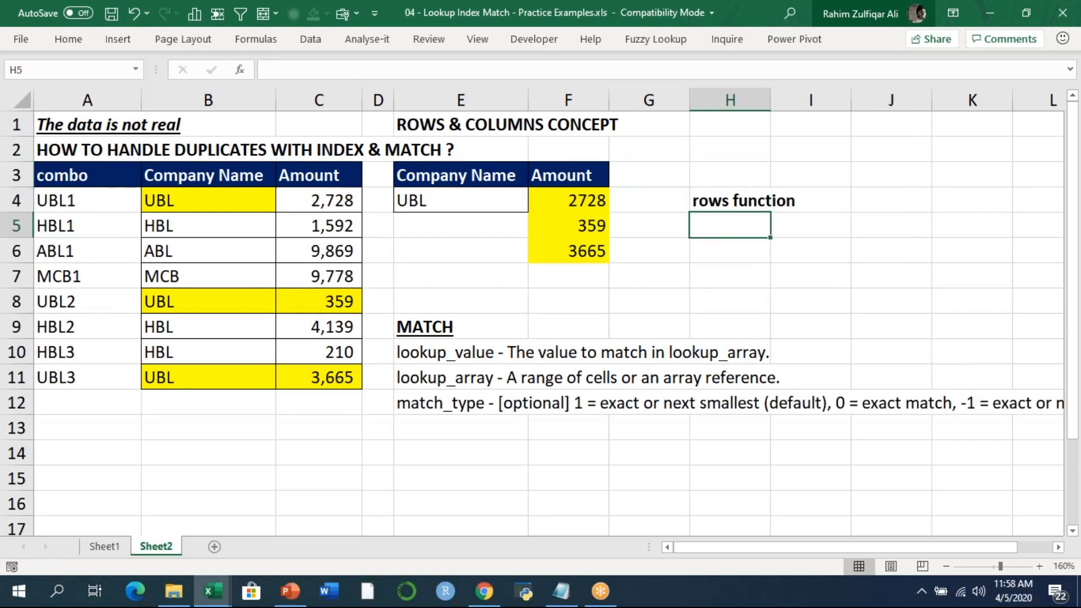
text(=rows)
key(Tab)
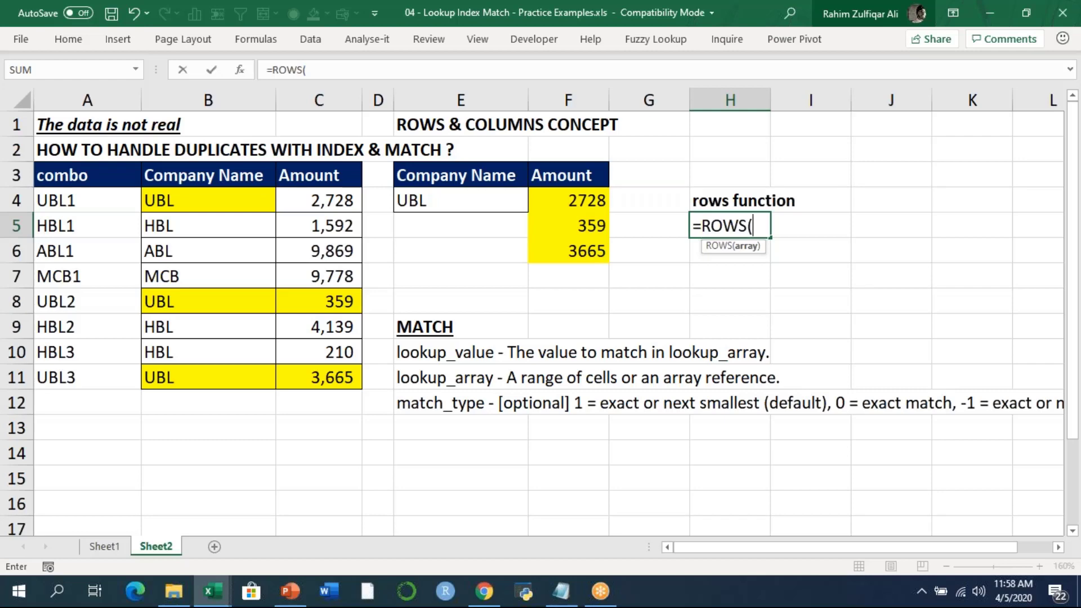
text(r4:r4))
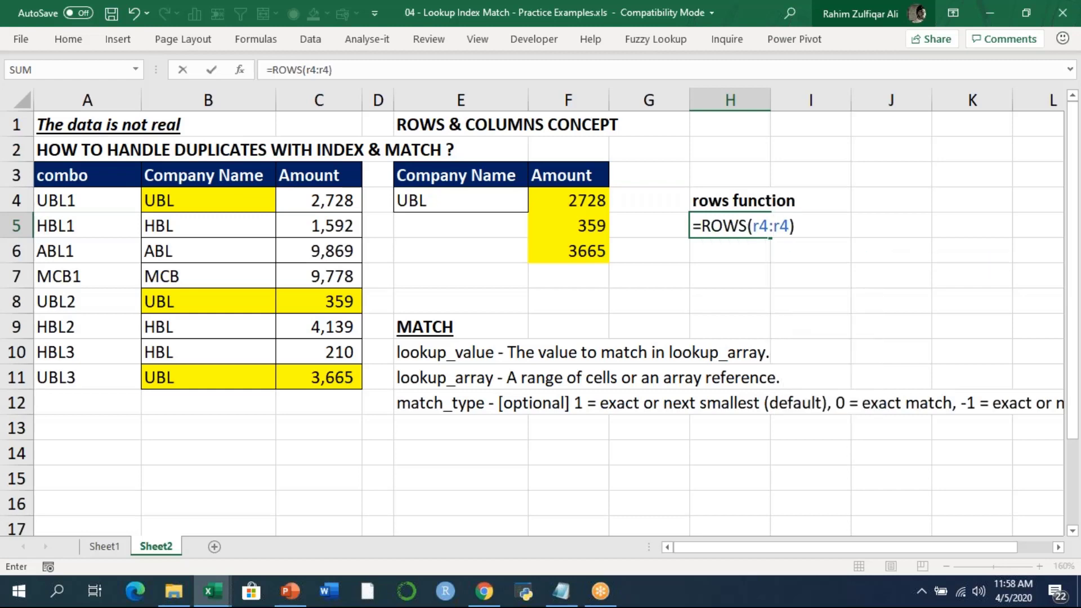
click(757, 226)
key(F4)
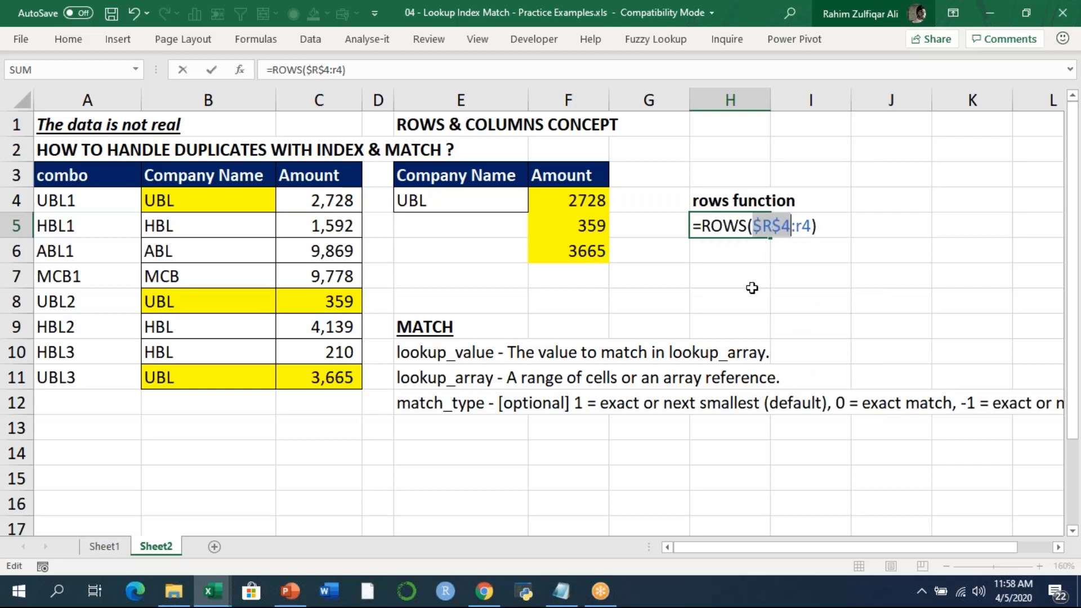
key(Return)
Fill the ROWS formula from H5 down to H9.
click(733, 221)
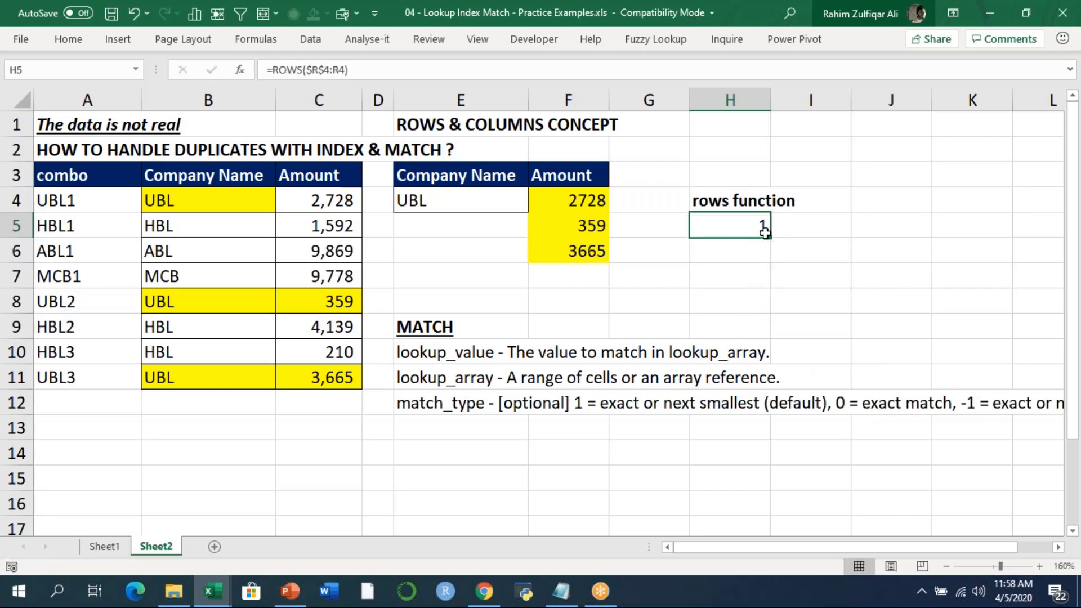
drag(769, 237, 763, 328)
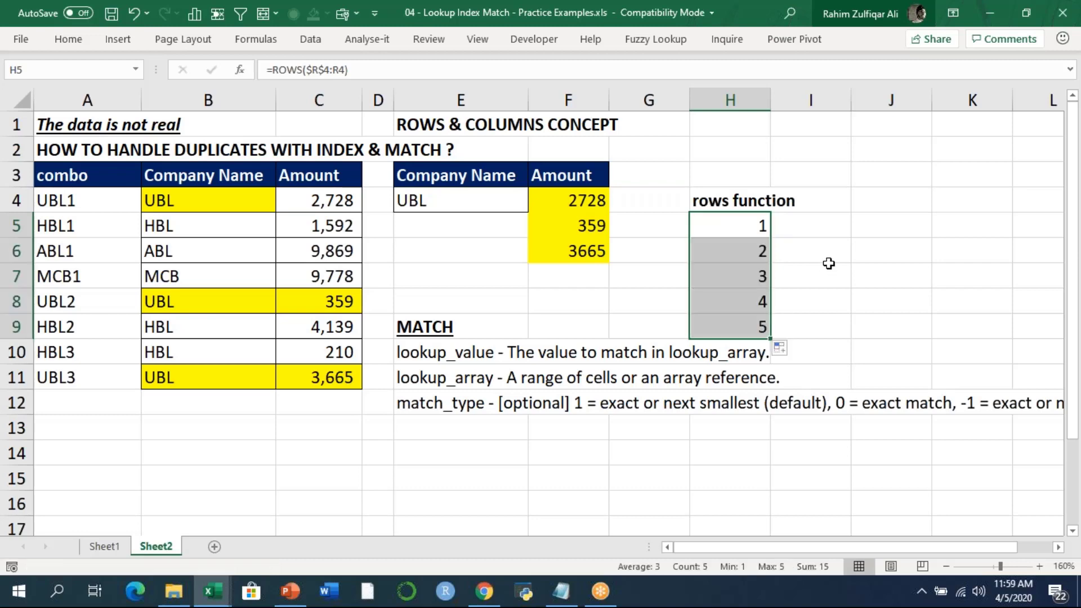
click(828, 263)
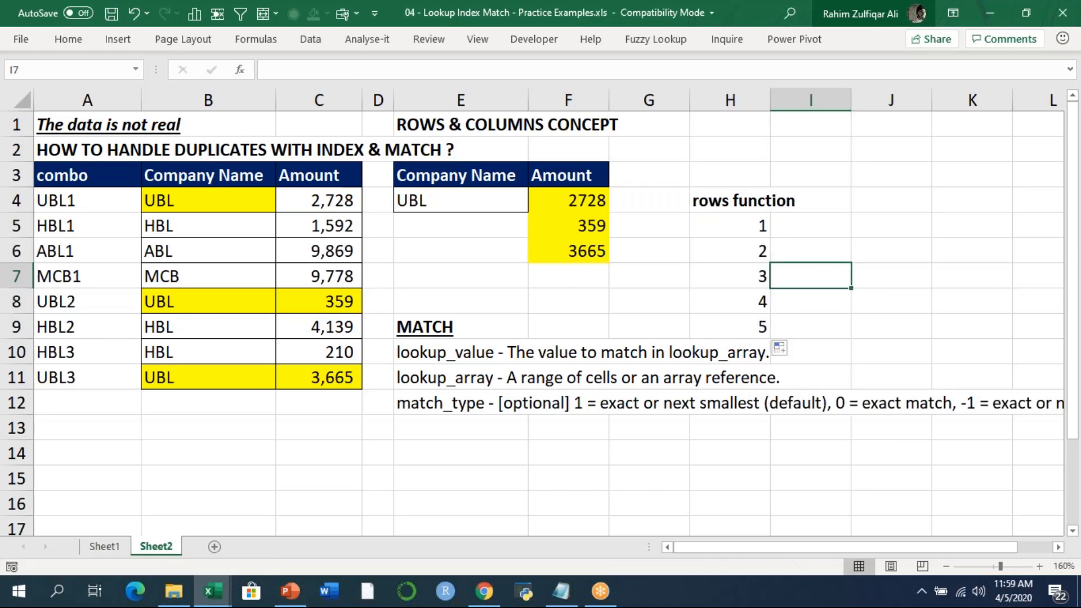
Examine the array argument of H5's ROWS formula, comparing its anchored start with its relative end.
key(Left)
key(Up)
key(Up)
key(F2)
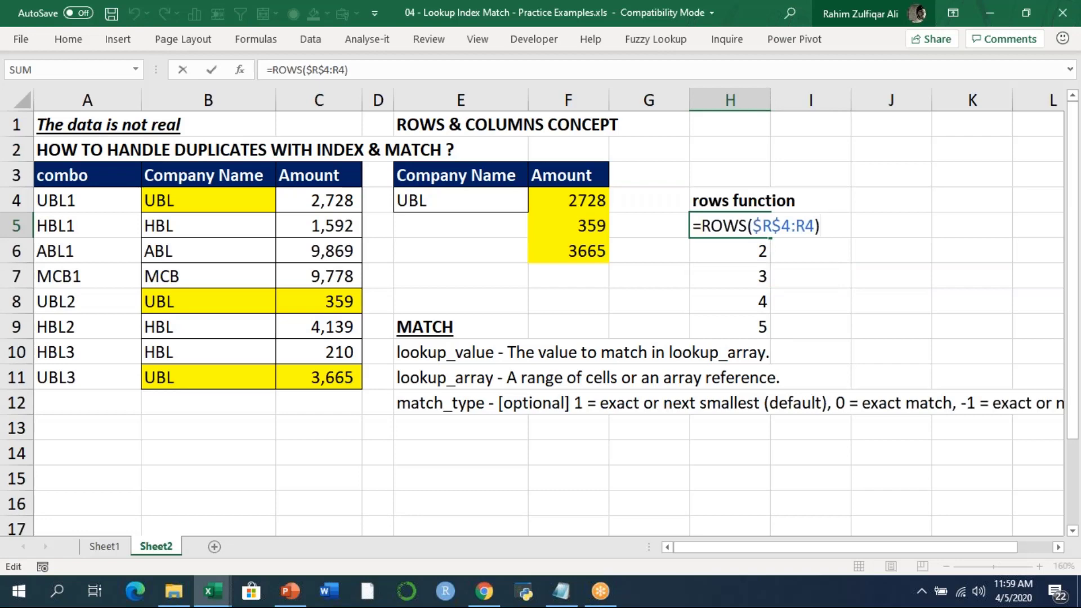
key(Return)
key(Down)
key(Down)
key(Up)
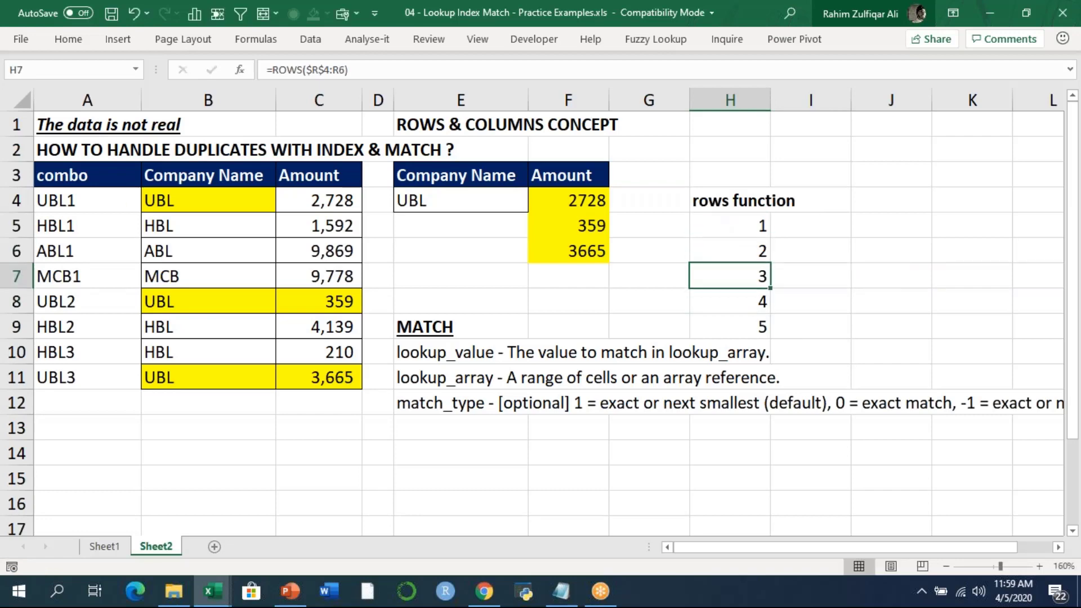
key(Up)
key(Up)
key(F2)
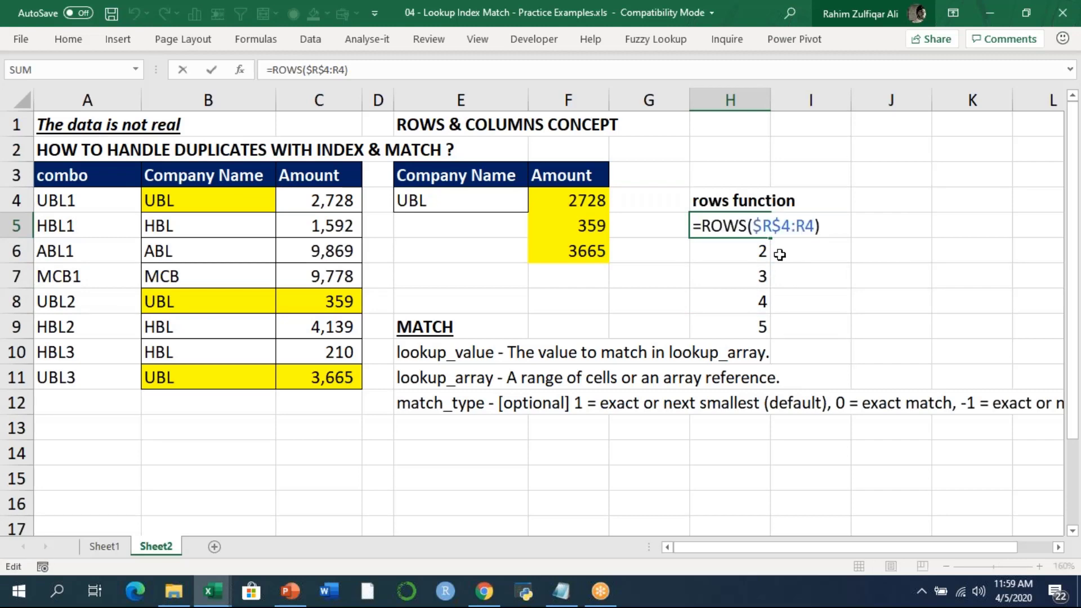
drag(754, 226, 815, 228)
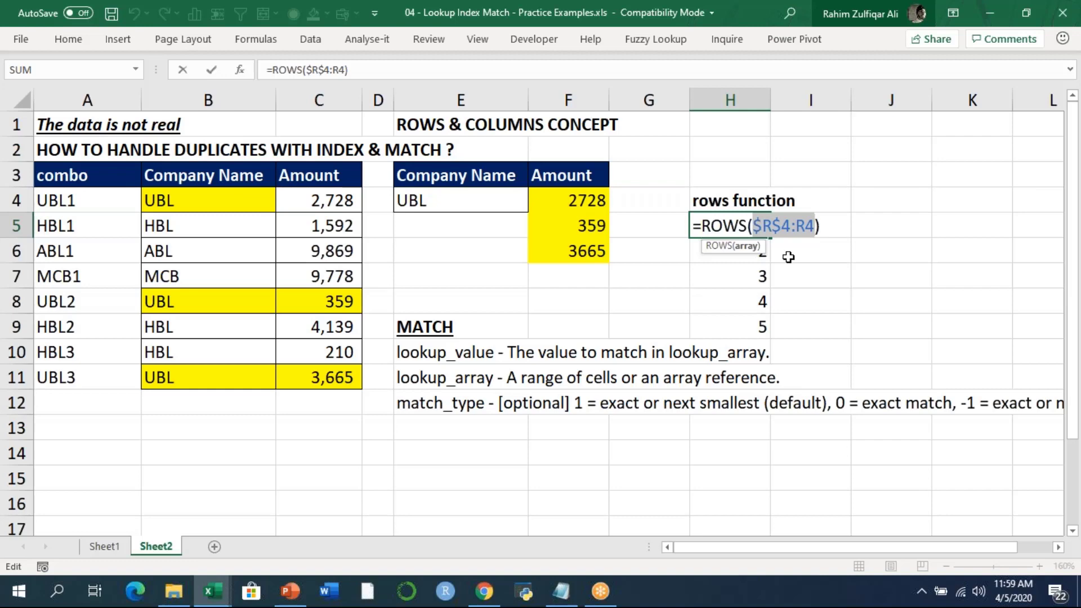
key(Right)
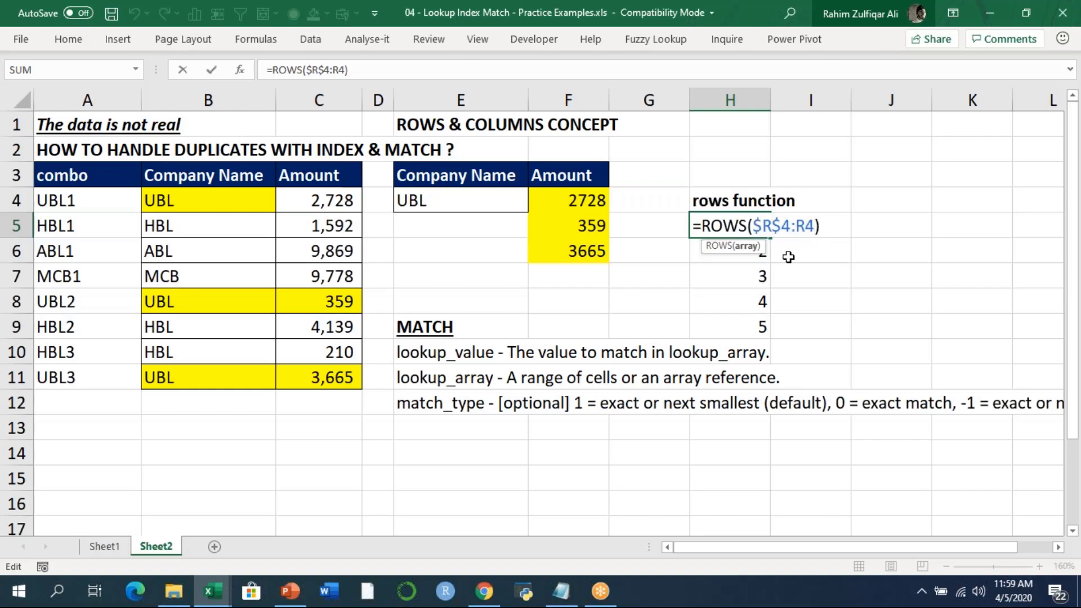
key(Left)
key(Left)
key(shift+Right)
key(shift+Right)
key(Return)
Inspect the ROWS formulas in H6 through H9 one by one to see how the range's end reference changes.
key(F2)
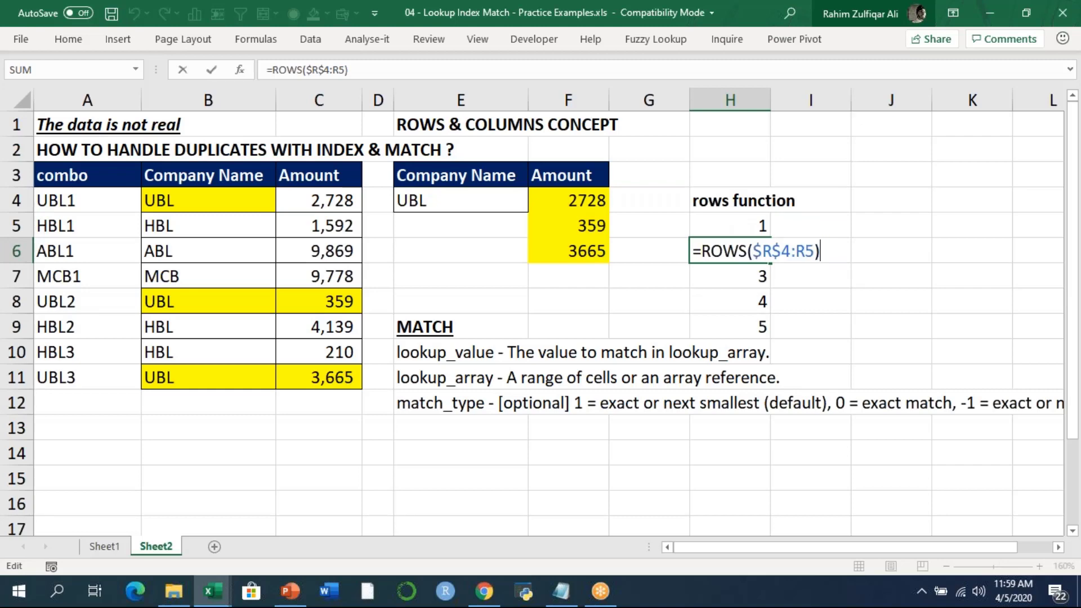
key(Return)
key(F2)
key(Return)
key(F2)
key(Return)
key(F2)
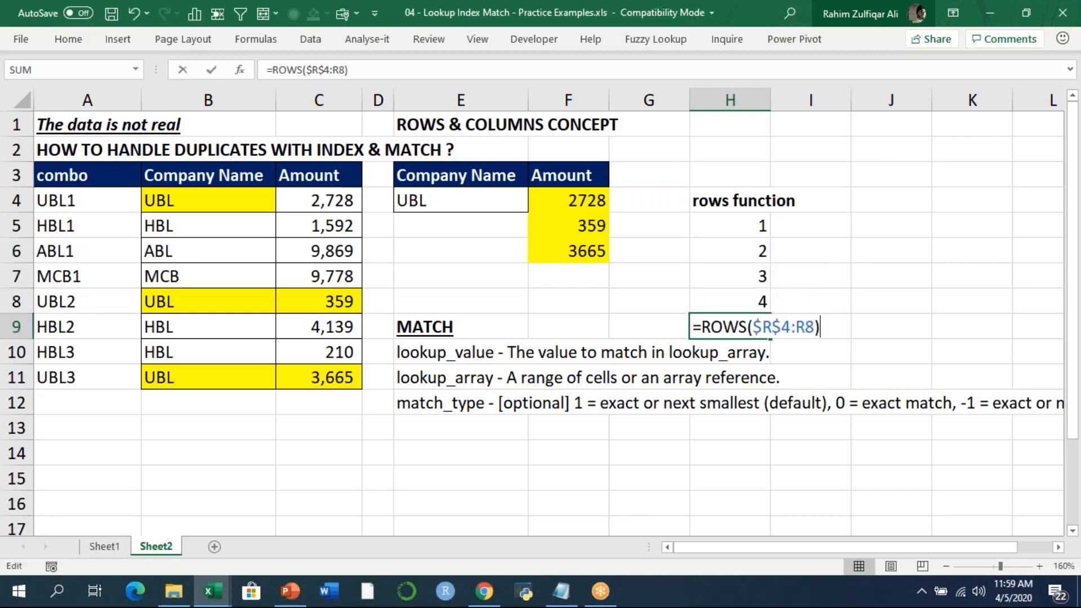
key(Home)
key(shift+Return)
Examine the full array range inside H7's ROWS formula.
key(Up)
key(F2)
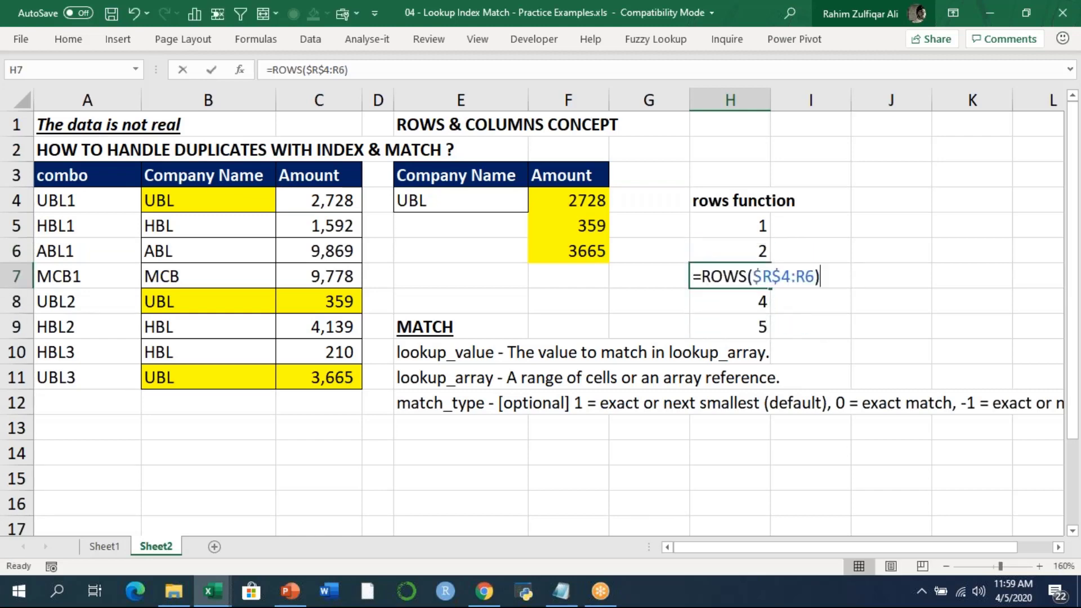
key(Left)
key(shift+Left)
key(shift+Left)
key(shift+Left)
key(shift+Left)
key(shift+Left)
key(shift+Left)
key(shift+Left)
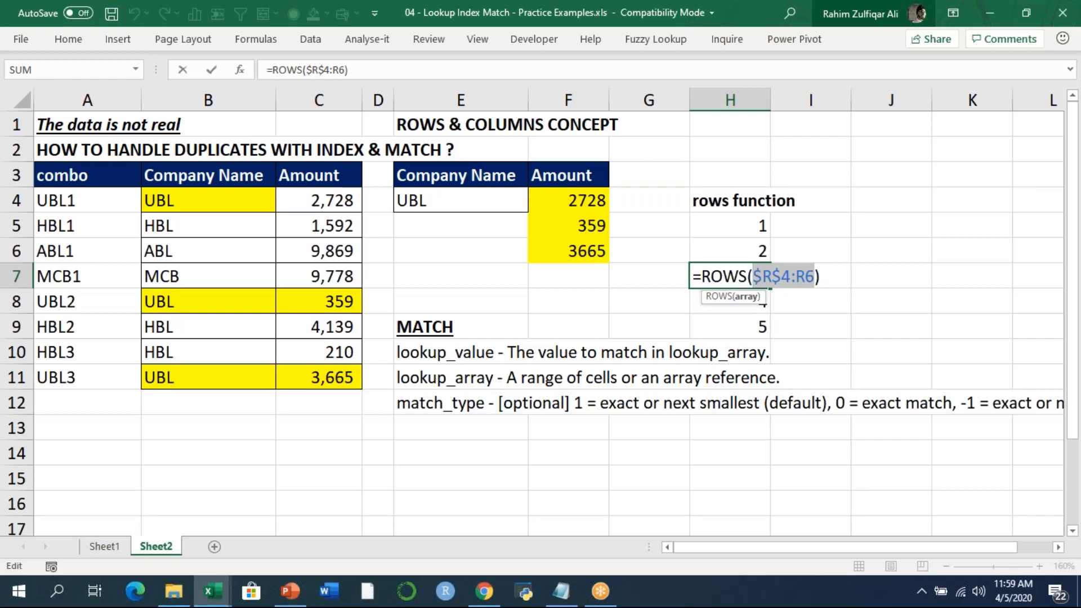
key(Return)
Examine the start and end references of the array range in H9's ROWS formula.
click(730, 326)
key(F2)
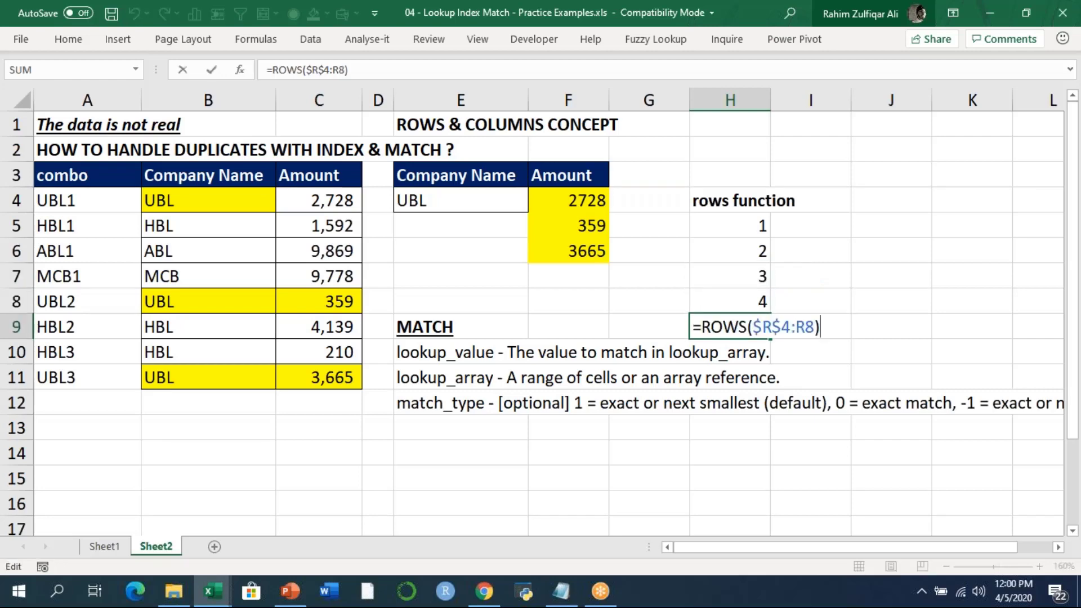
key(Left)
key(Left)
key(Left)
key(Left)
key(Left)
key(Left)
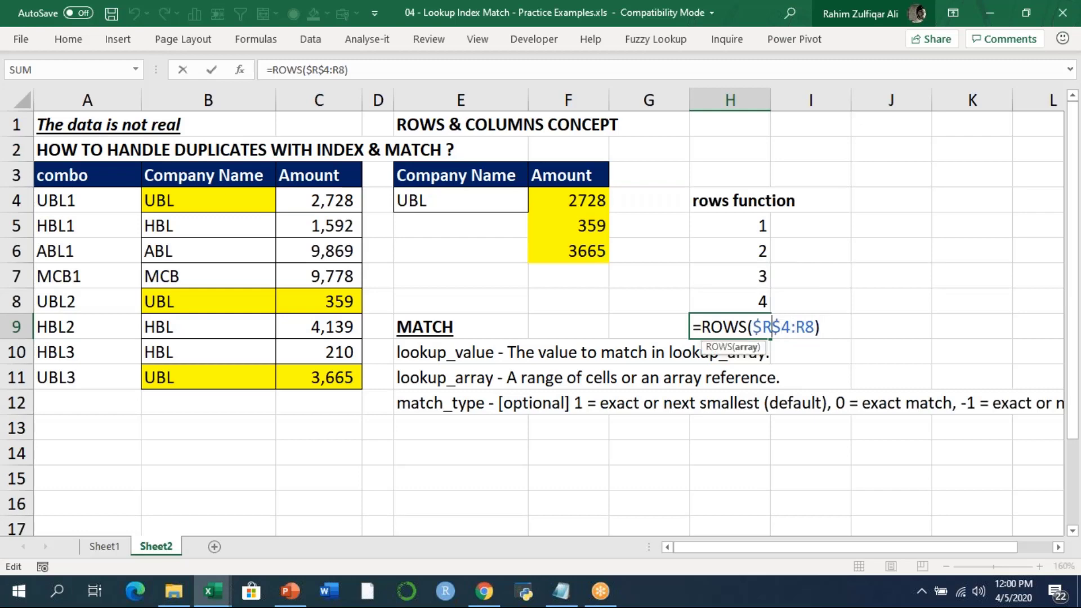
key(Right)
key(Right)
key(Right)
key(Right)
key(Right)
key(shift+Left)
key(shift+Left)
key(shift+Left)
key(shift+Left)
key(shift+Left)
key(shift+Left)
key(shift+Left)
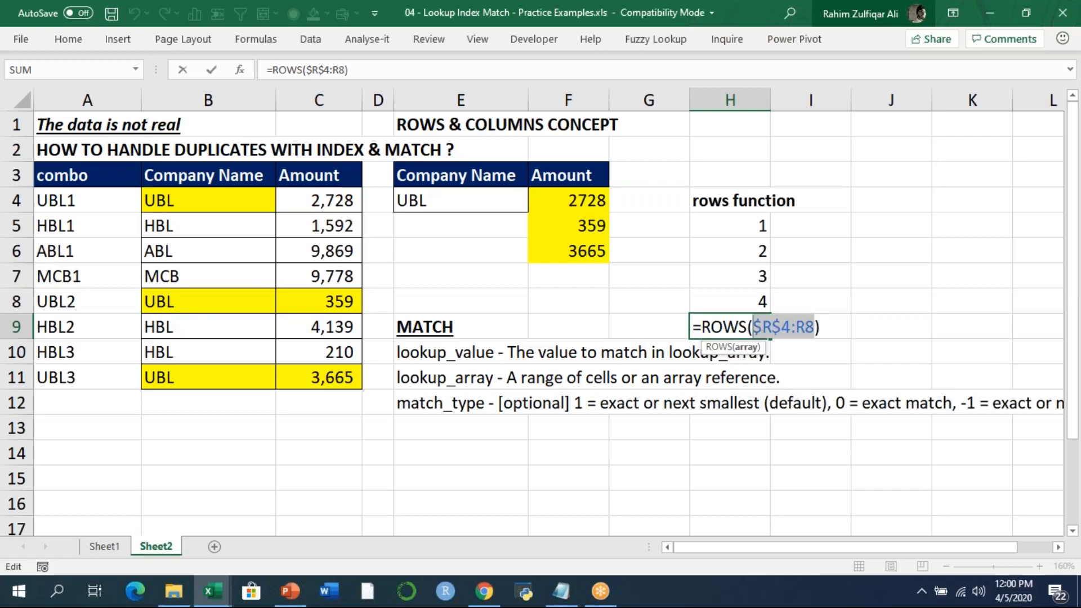
key(Return)
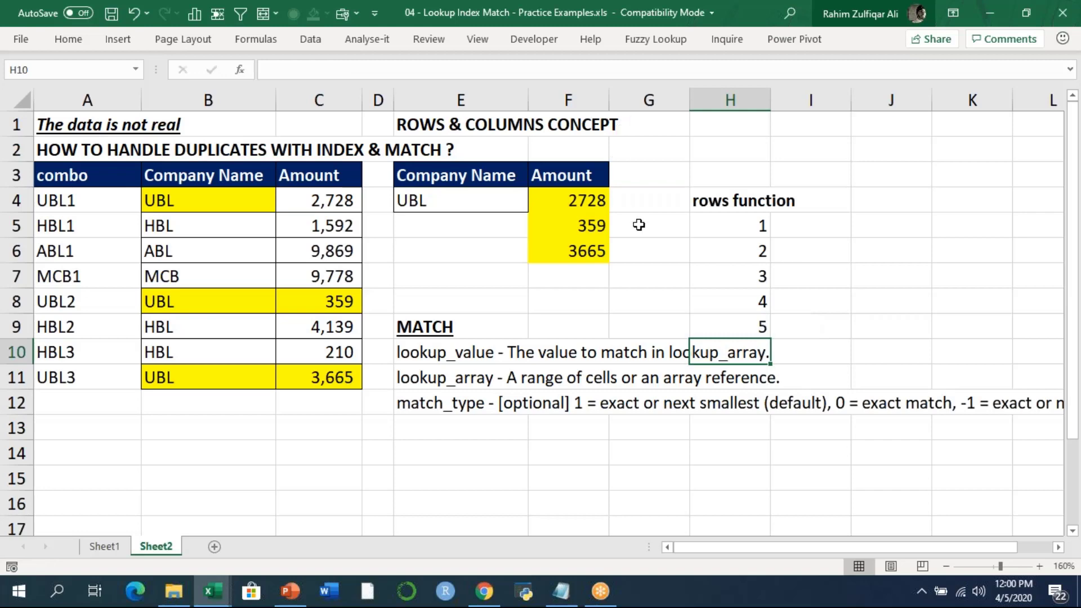
Replace the hard-coded 1 in F4's MATCH lookup value with ROWS($P$90:P90), giving $E$4&ROWS($P$90:P90).
click(721, 223)
double_click(586, 205)
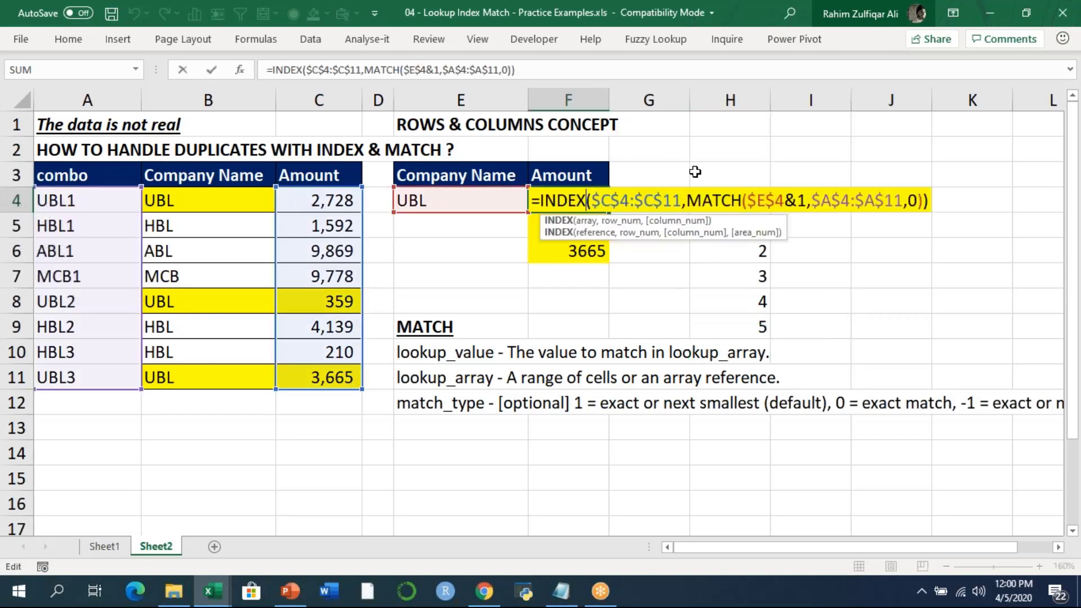
drag(797, 204, 807, 200)
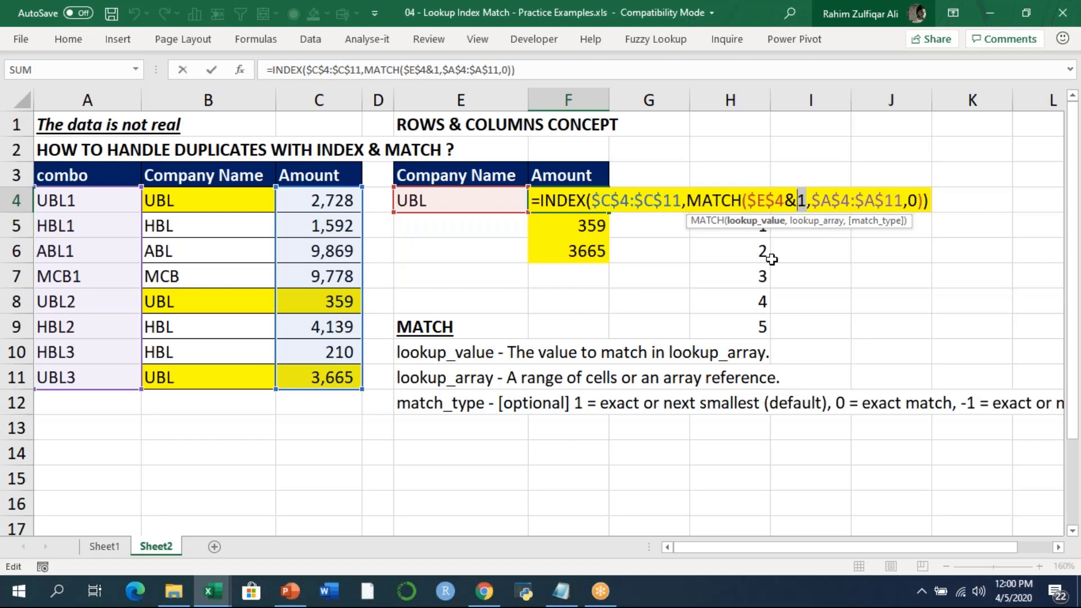
key(BackSpace)
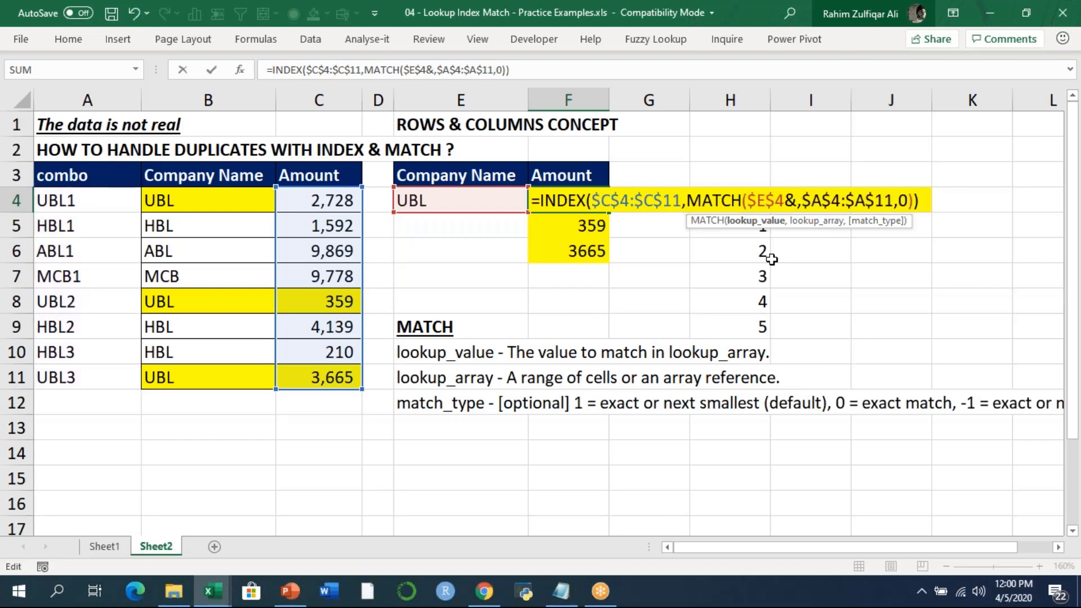
text(rows)
key(Tab)
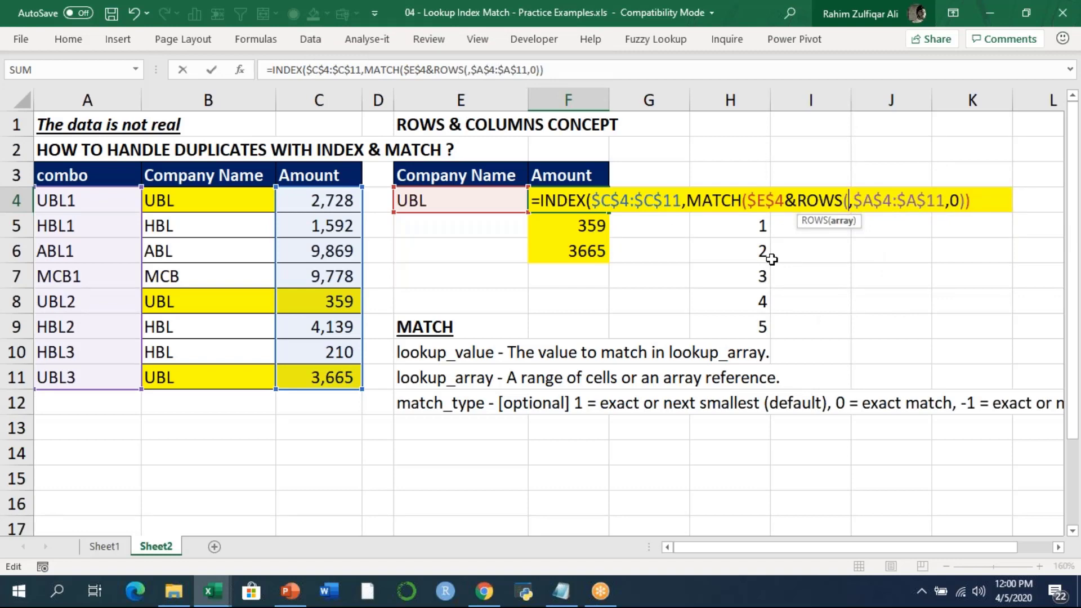
text(0)
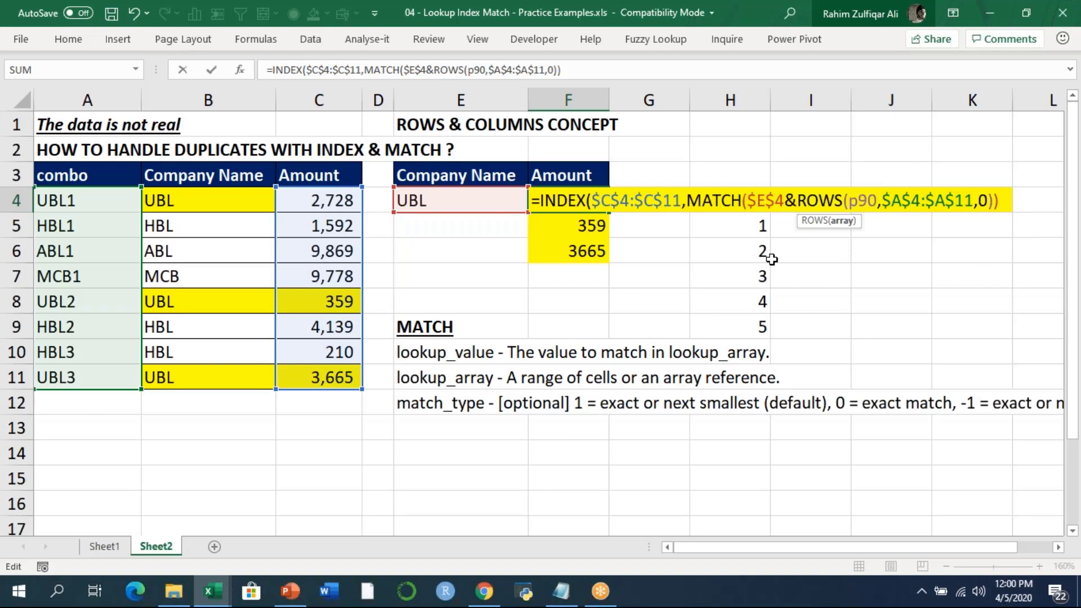
text(:p)
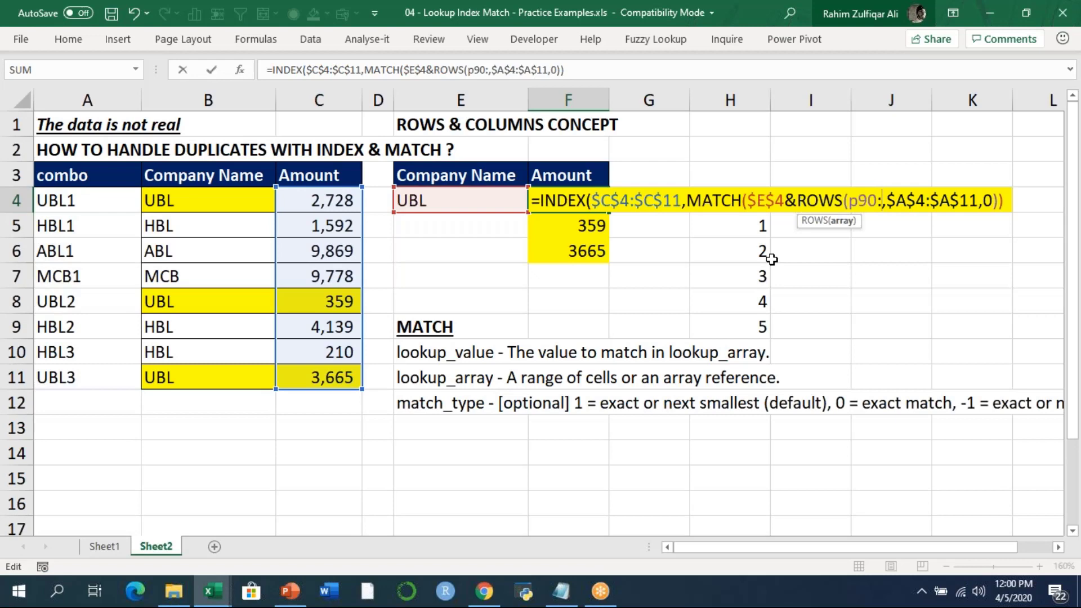
text(90))
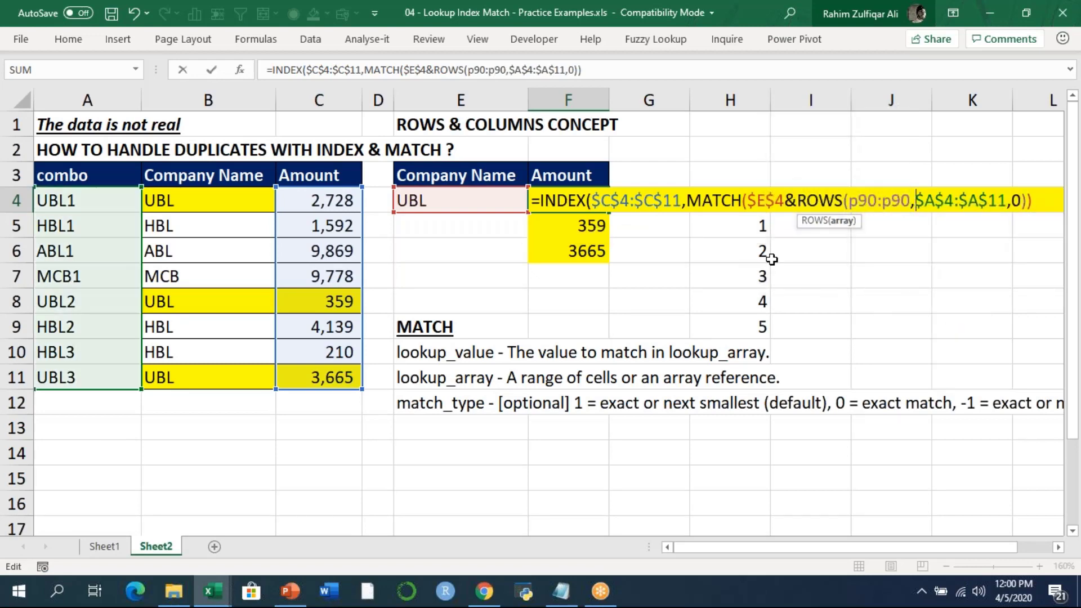
click(860, 201)
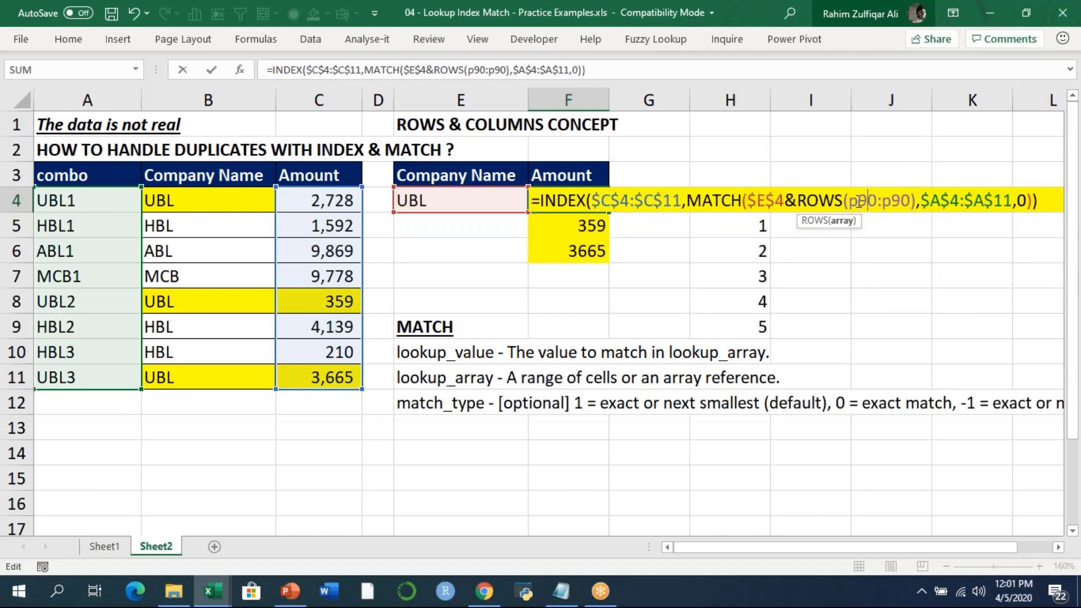
key(F4)
key(Return)
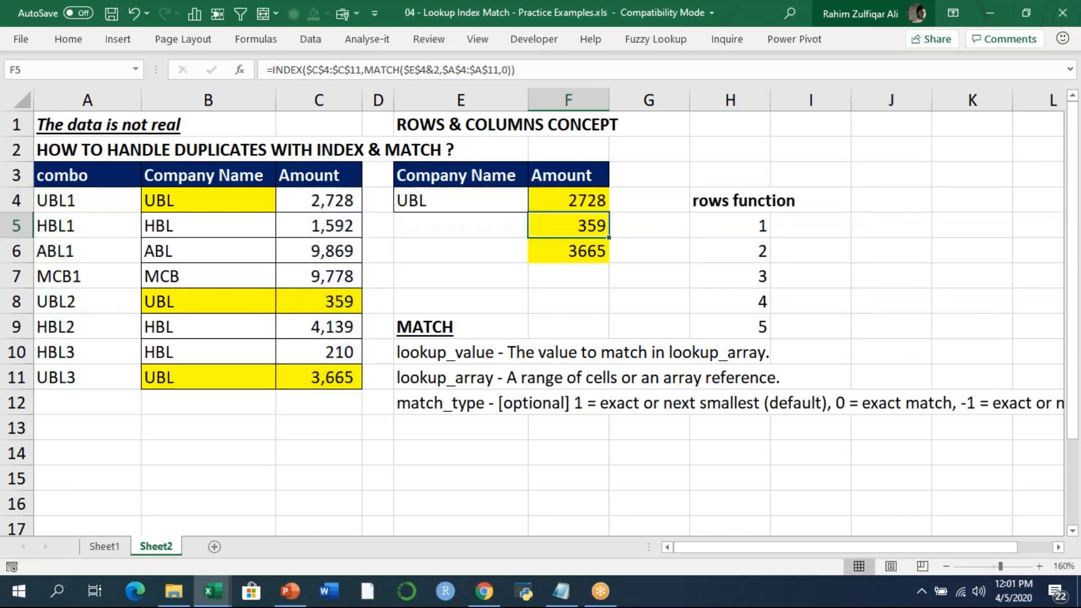
Clear the hard-coded formulas in F5:F6 and fill F4's INDEX and MATCH formula down to F6.
key(shift+Down)
key(Delete)
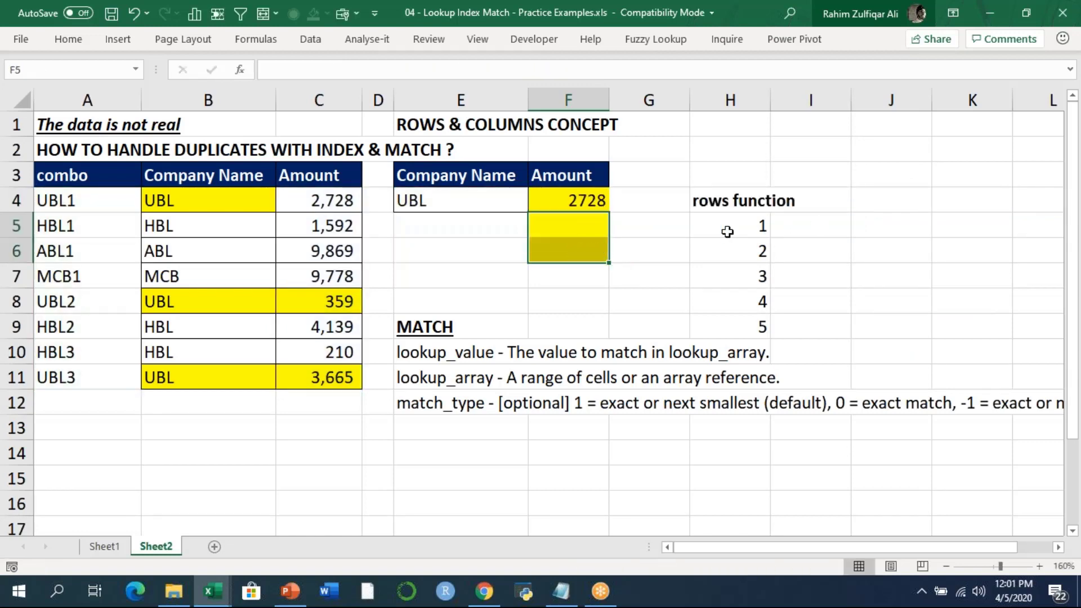
double_click(561, 201)
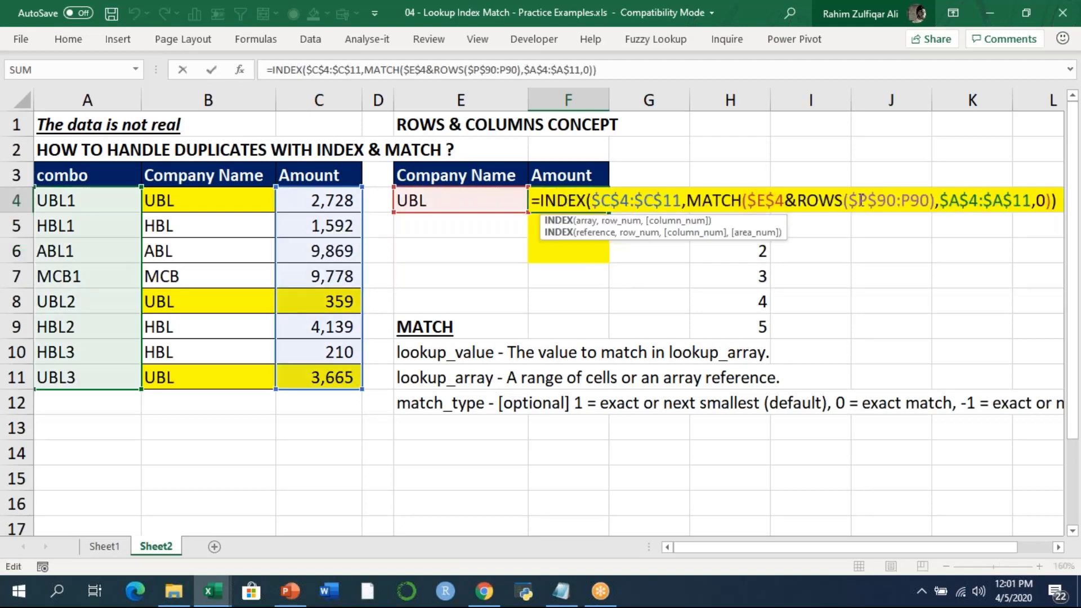
key(Return)
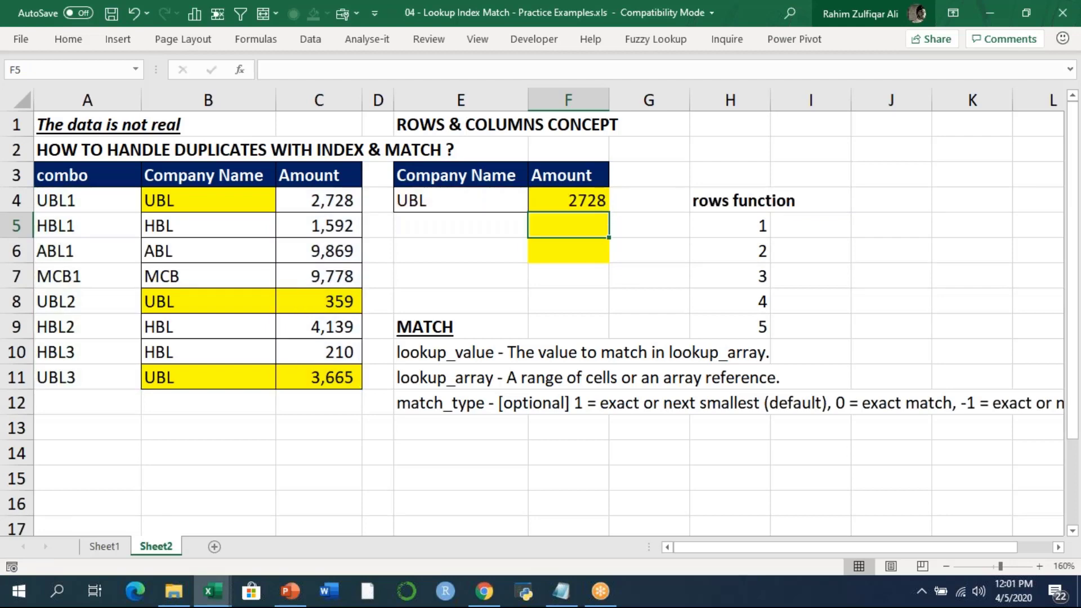
click(600, 198)
drag(608, 212, 622, 245)
Compare the ROWS ranges in the filled formulas across F4, F5 and F6.
click(589, 224)
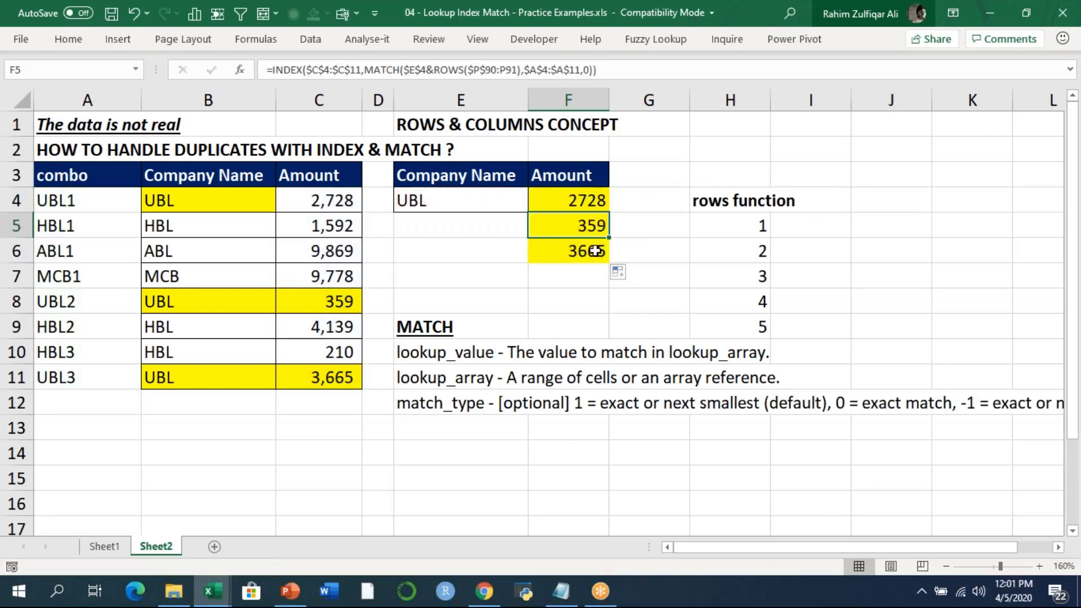
click(603, 249)
click(588, 216)
click(588, 209)
click(598, 250)
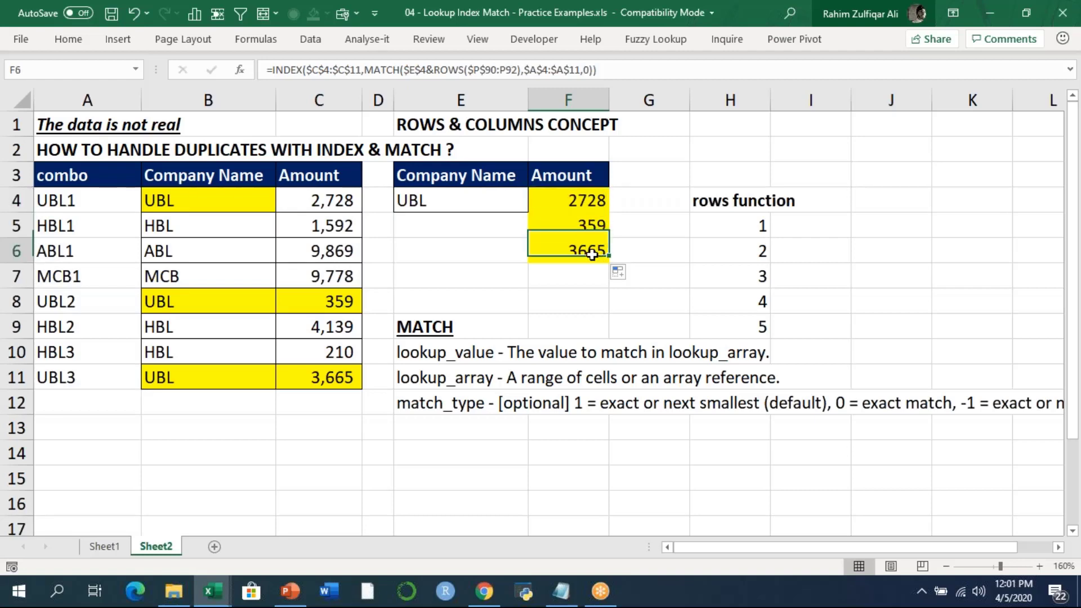
click(592, 225)
click(592, 204)
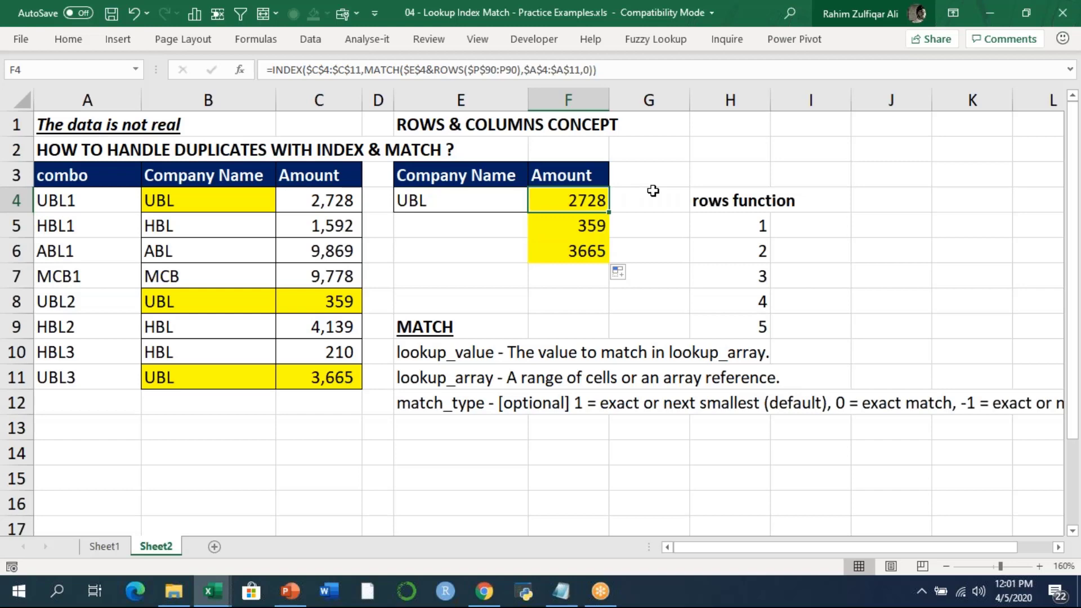
Review F4's INDEX, MATCH and ROWS formula against the combo helper column in A4:A11.
key(F2)
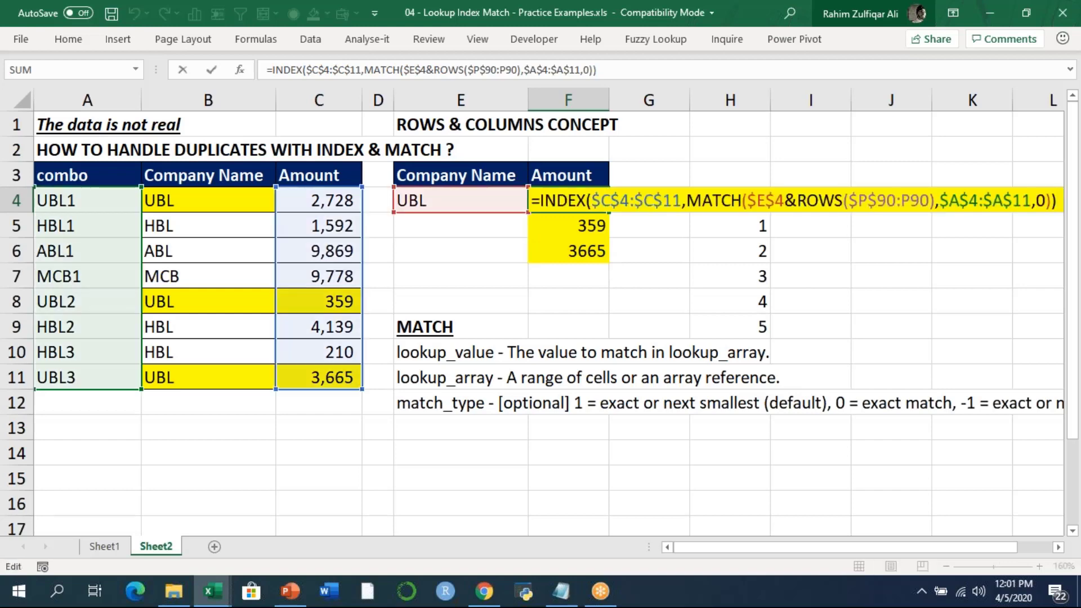
key(Escape)
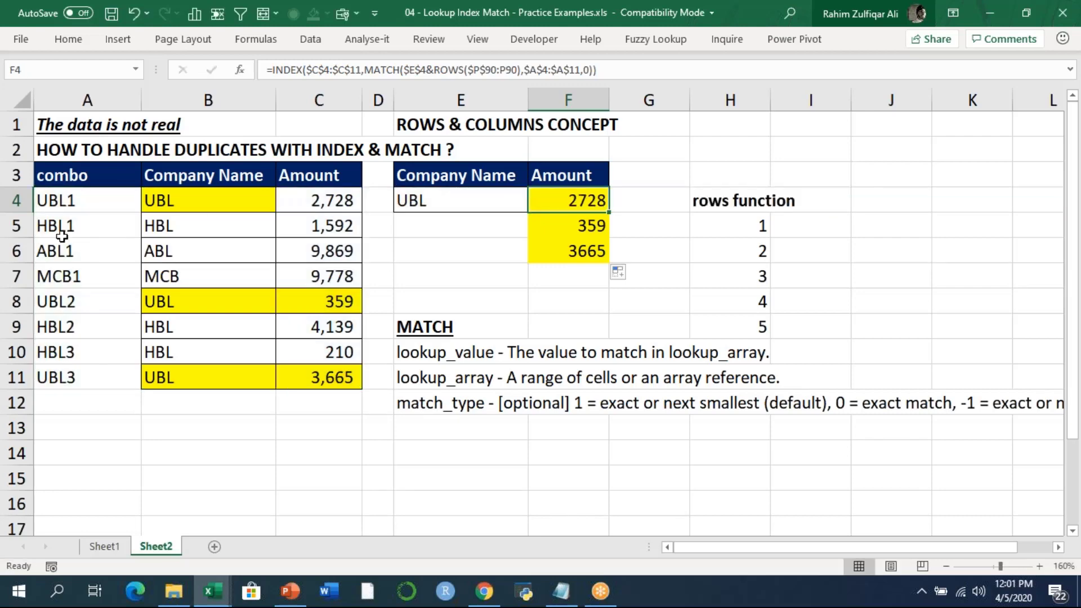
click(94, 201)
drag(94, 201, 89, 366)
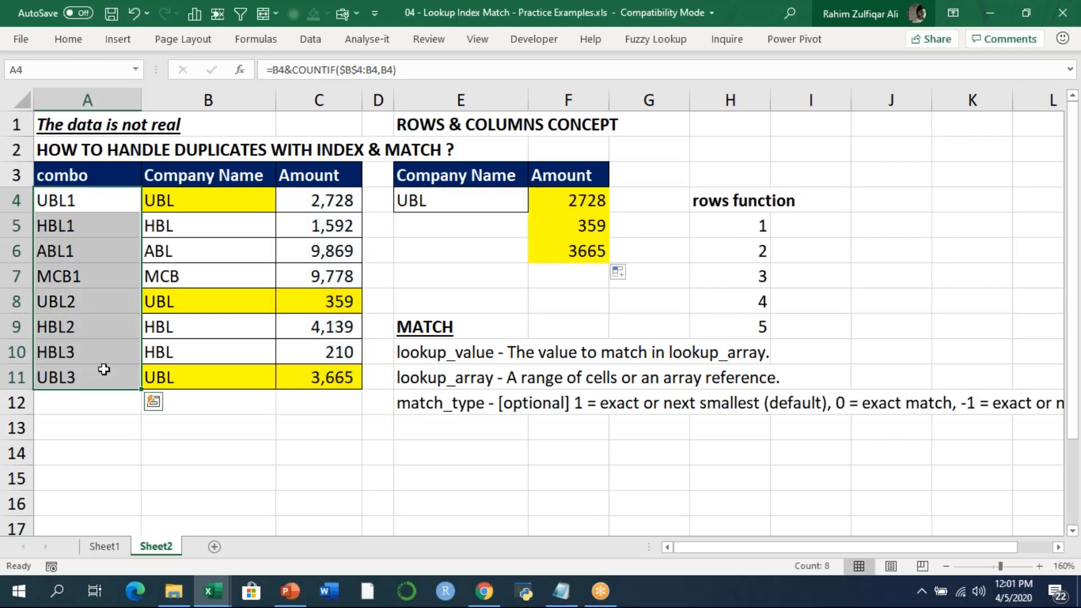
double_click(590, 204)
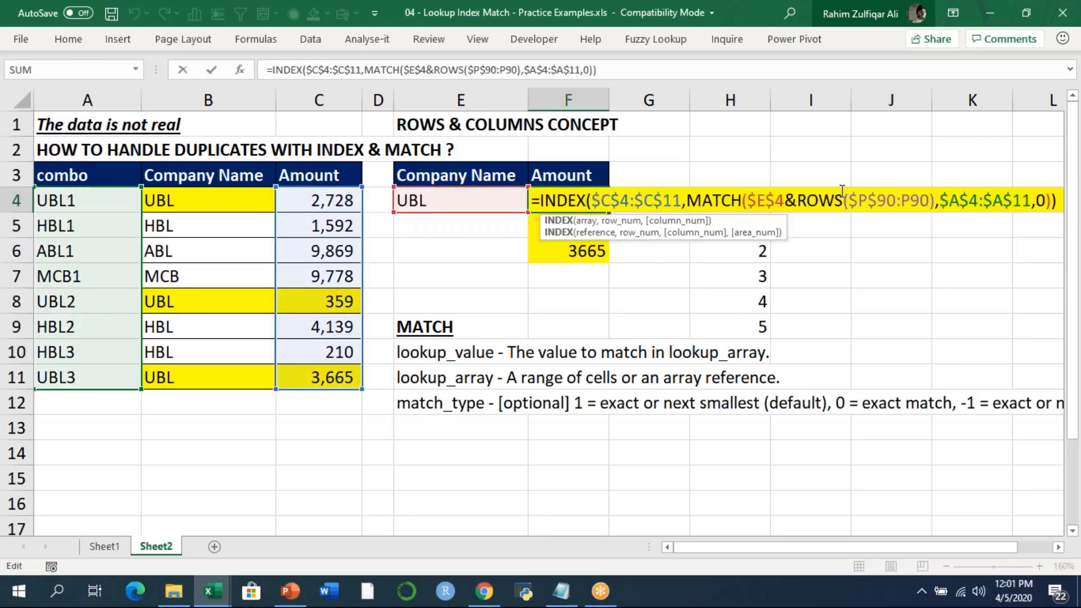
key(Escape)
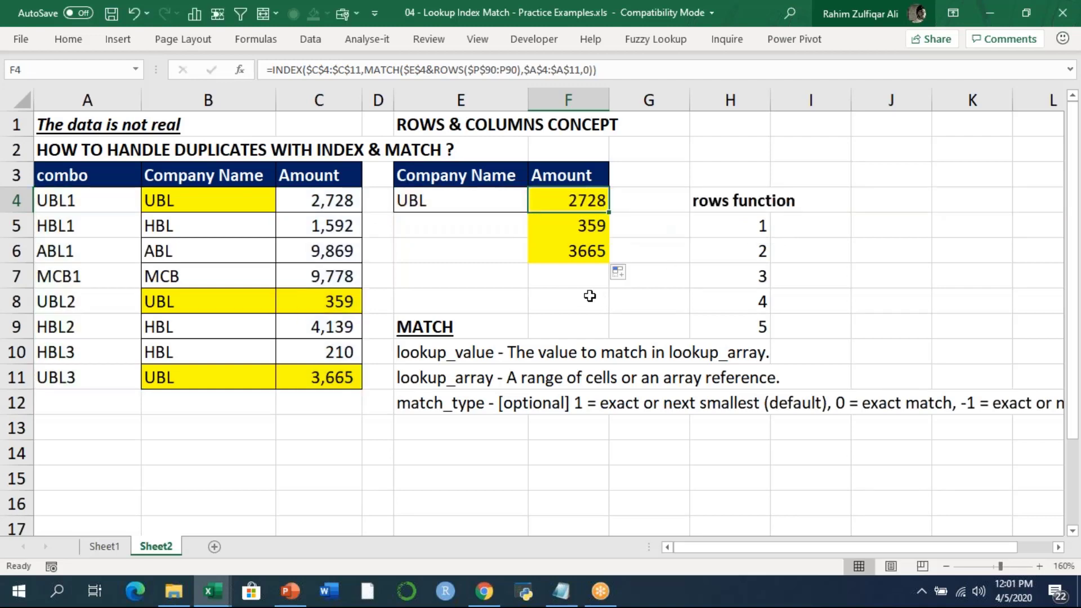
Add the note "output - vertical" in cell E8 below the returned amounts.
click(511, 297)
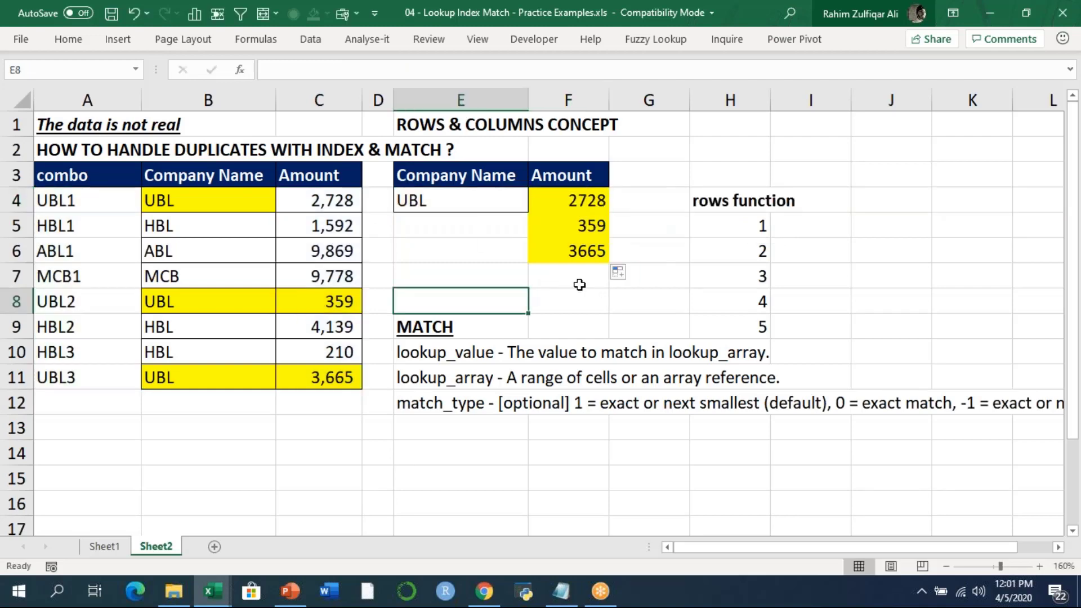
text(output )
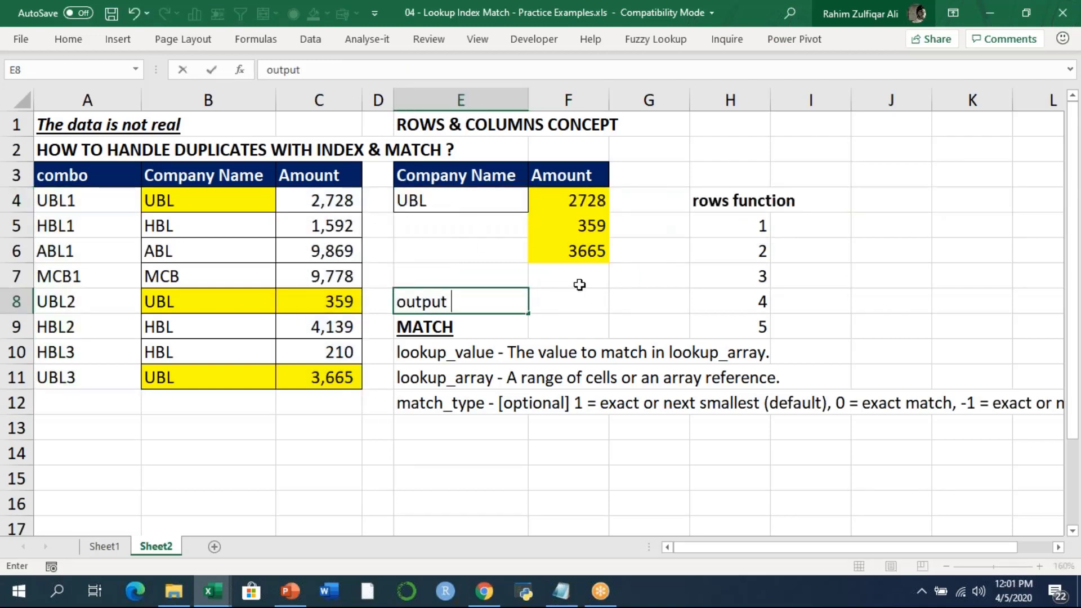
text(- vertical)
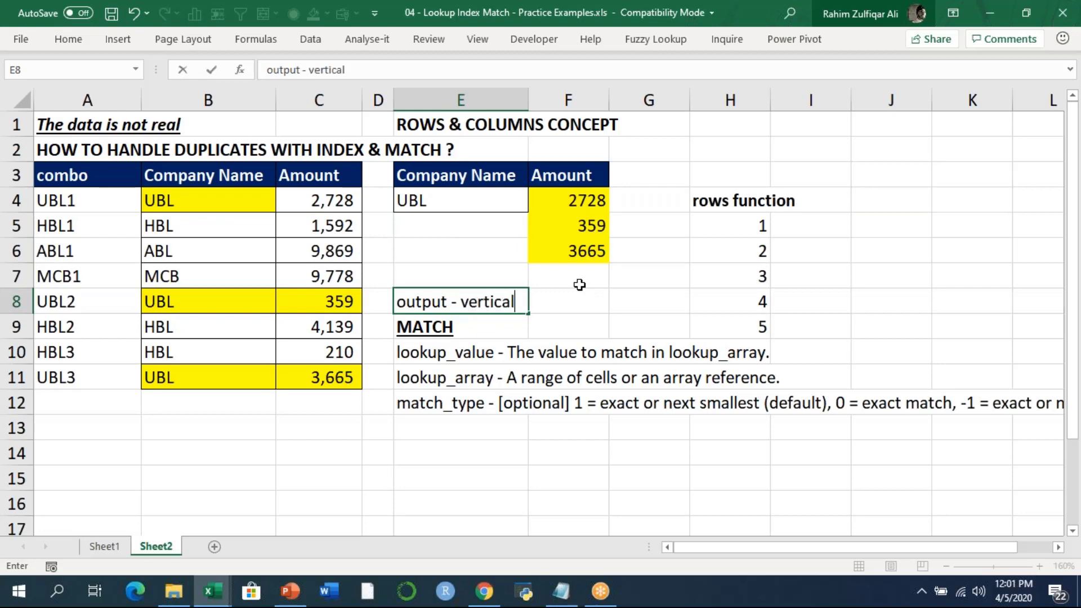
key(Return)
Enter the label "columns" in J4, in the same row as the "rows function" heading.
drag(597, 211, 589, 296)
drag(580, 204, 743, 199)
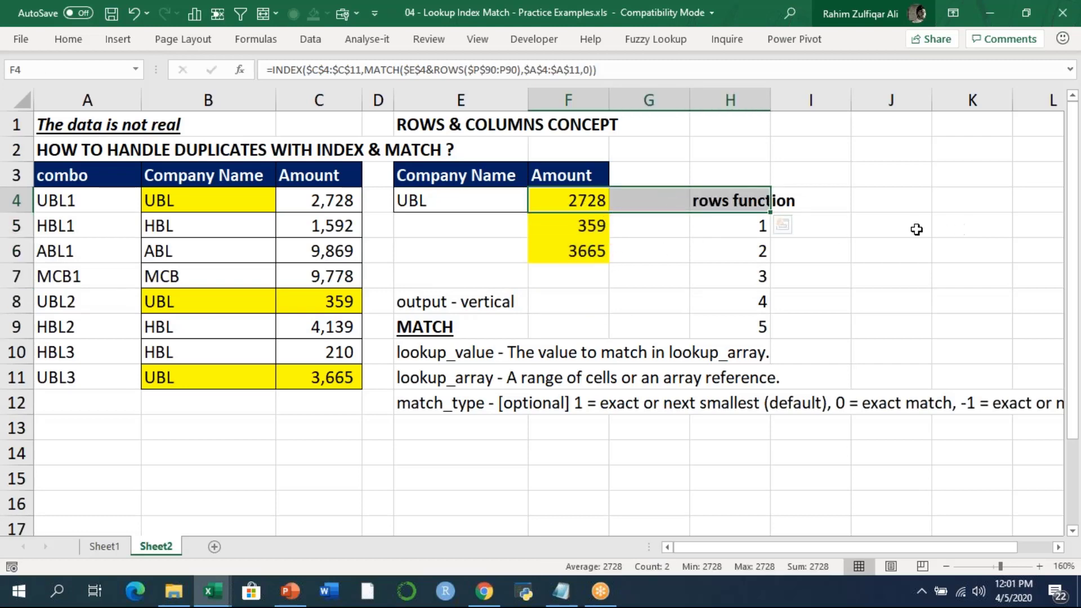
click(893, 208)
text(columns)
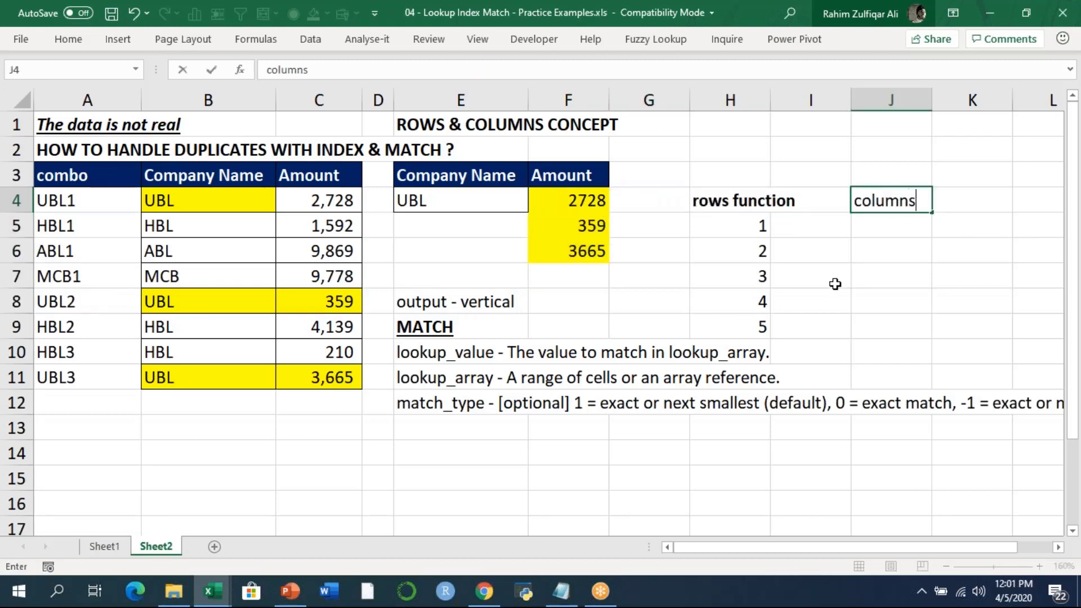
key(Return)
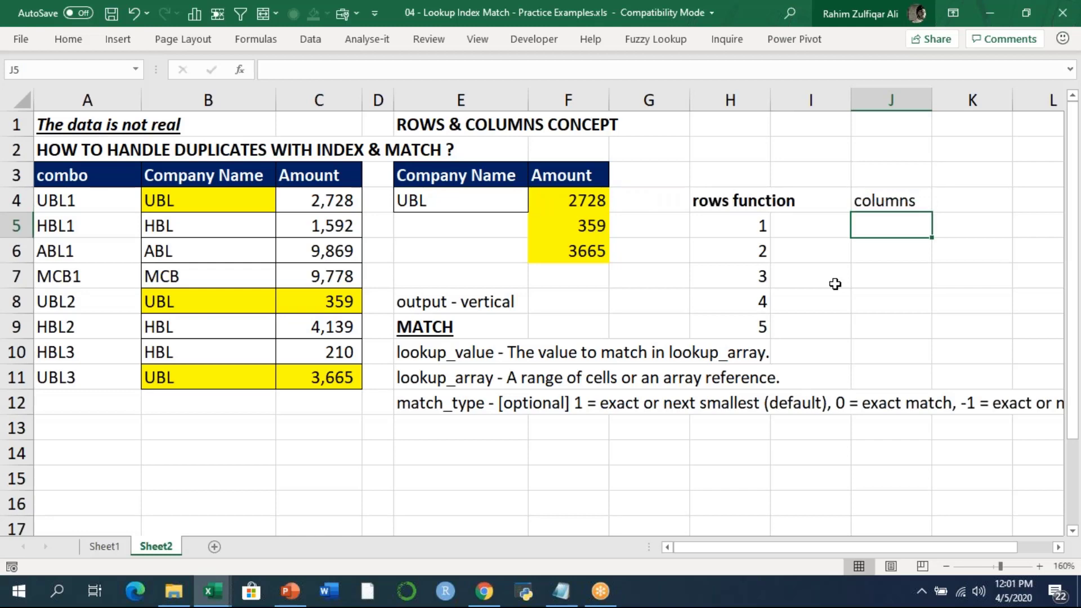
Copy F4's full INDEX and MATCH formula into E14 as plain text, leaving F4 selected.
click(585, 197)
double_click(584, 197)
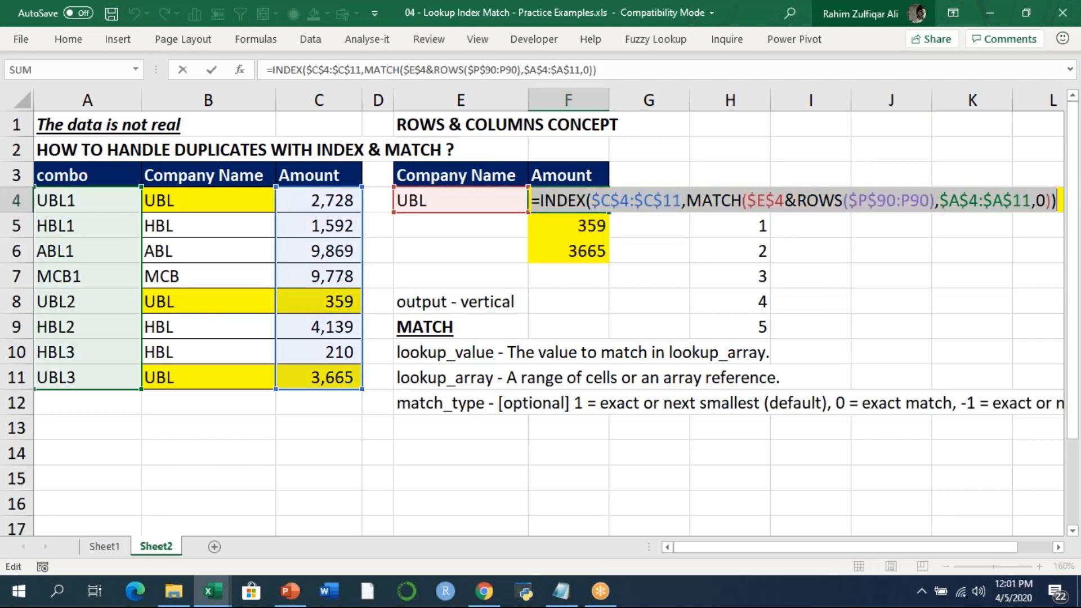
key(Escape)
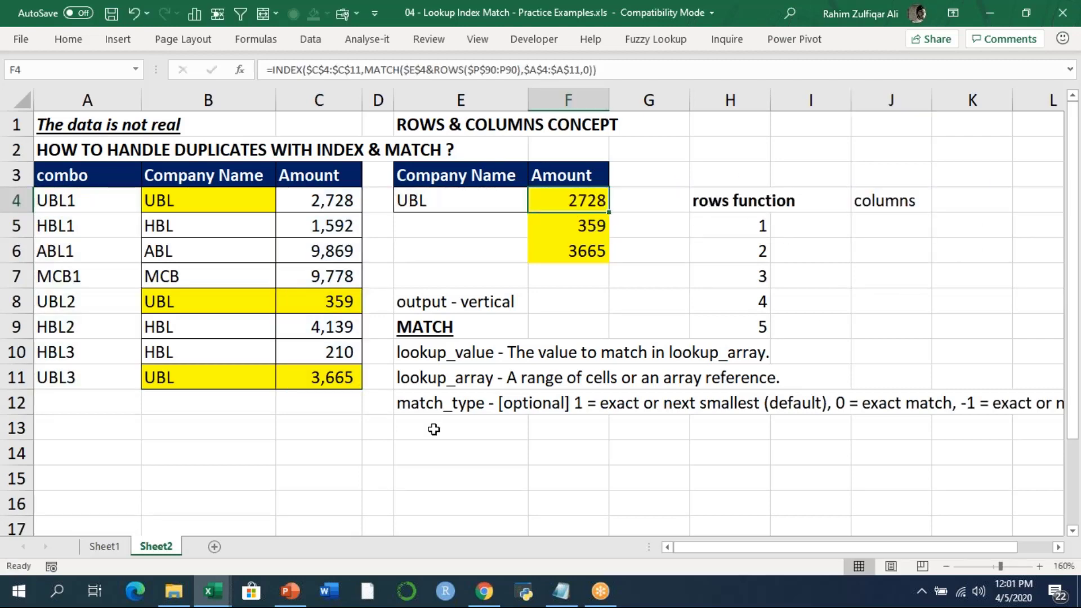
double_click(438, 453)
text(=INDEX($C$4:$C$11,MATCH($E$4&ROWS($P$90:P90),$A$4:$A$11,0)))
key(Return)
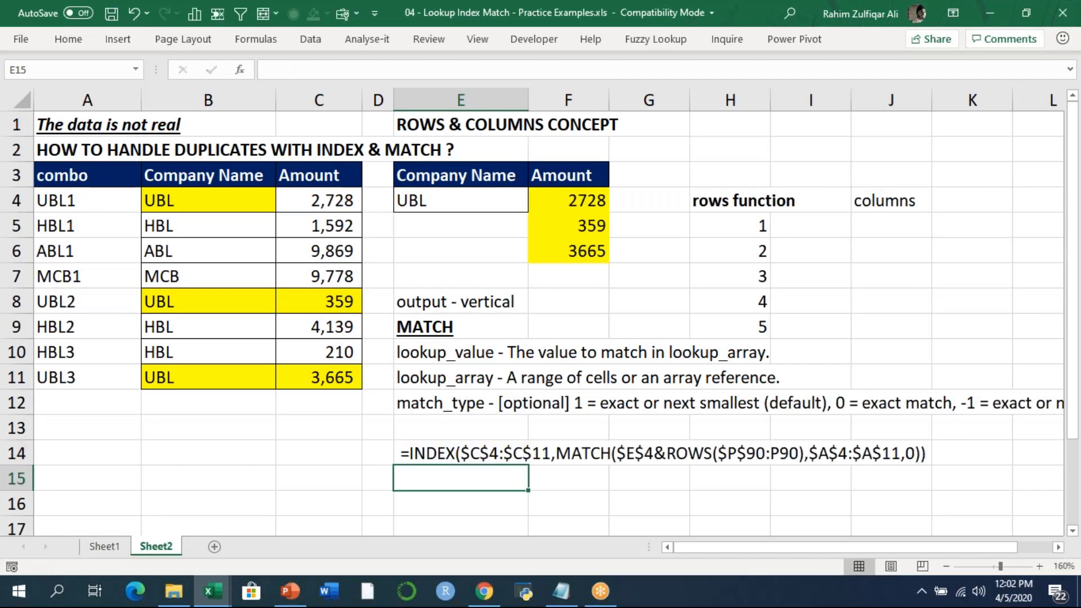
click(575, 194)
click(814, 25)
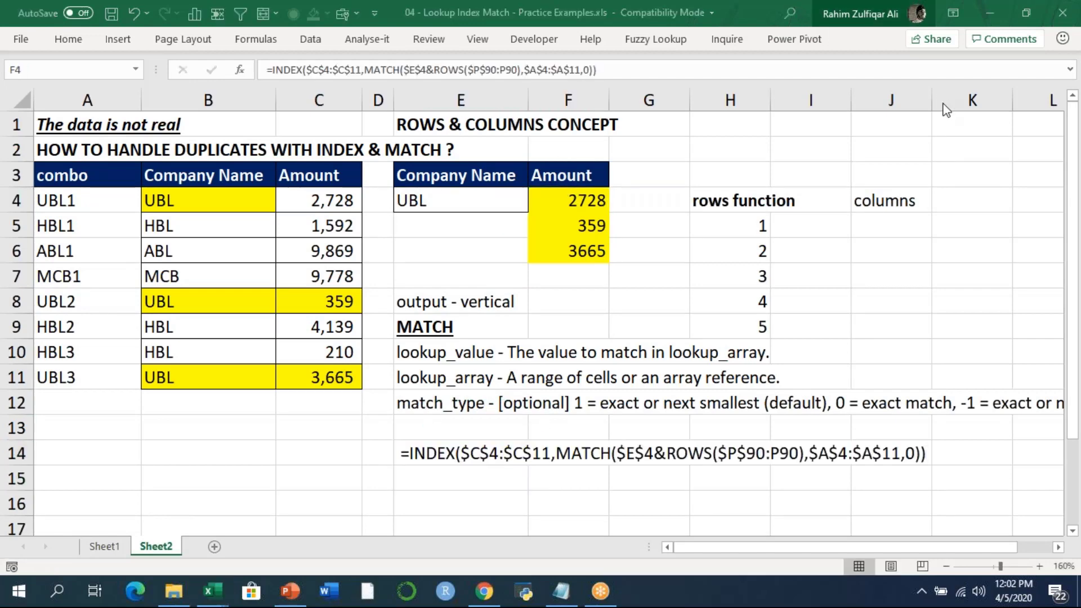
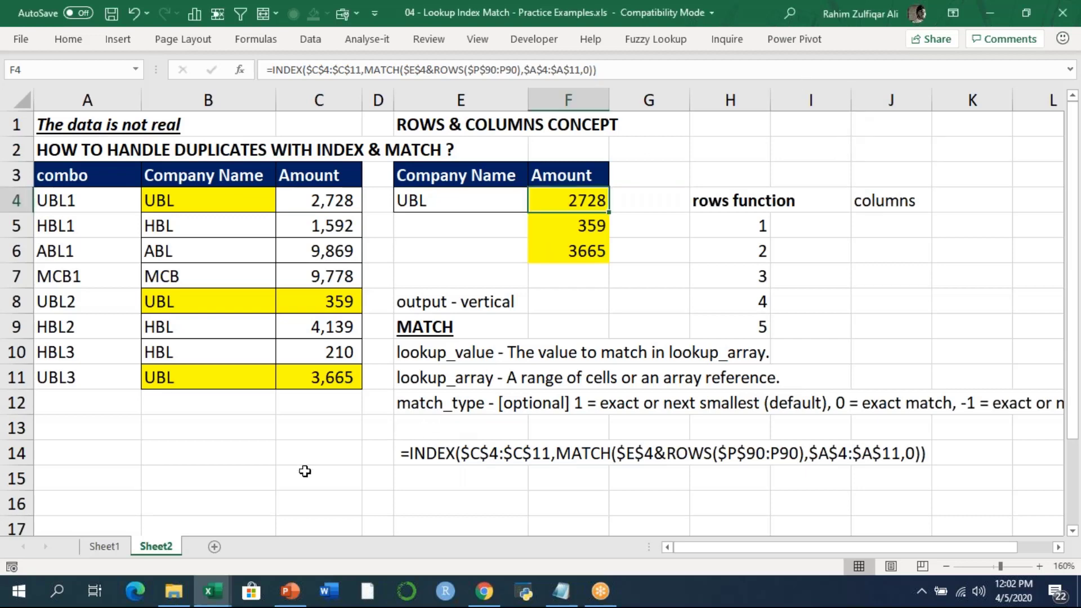
Open Sheet1 with the INDEX MATCH questions and select I5, the answer cell of question 1.
click(214, 601)
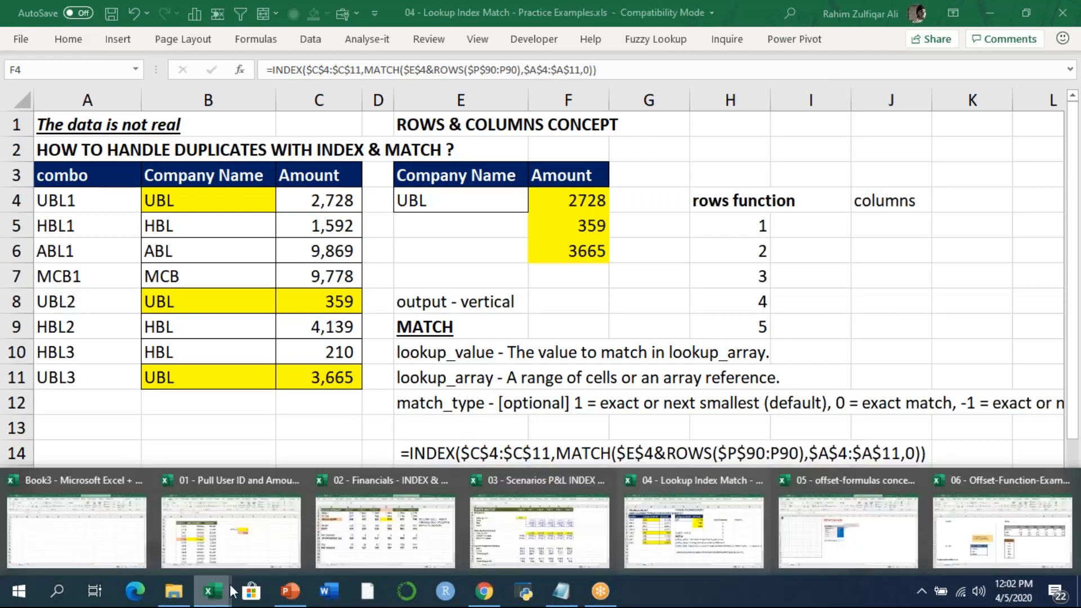
mouse_move(454, 534)
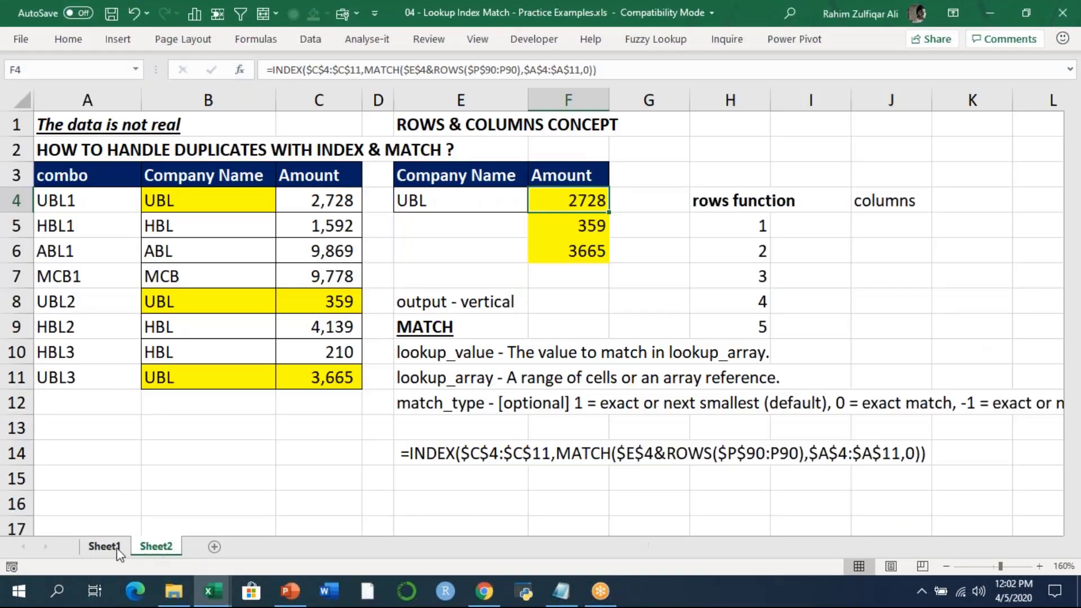
click(117, 548)
click(775, 233)
click(768, 263)
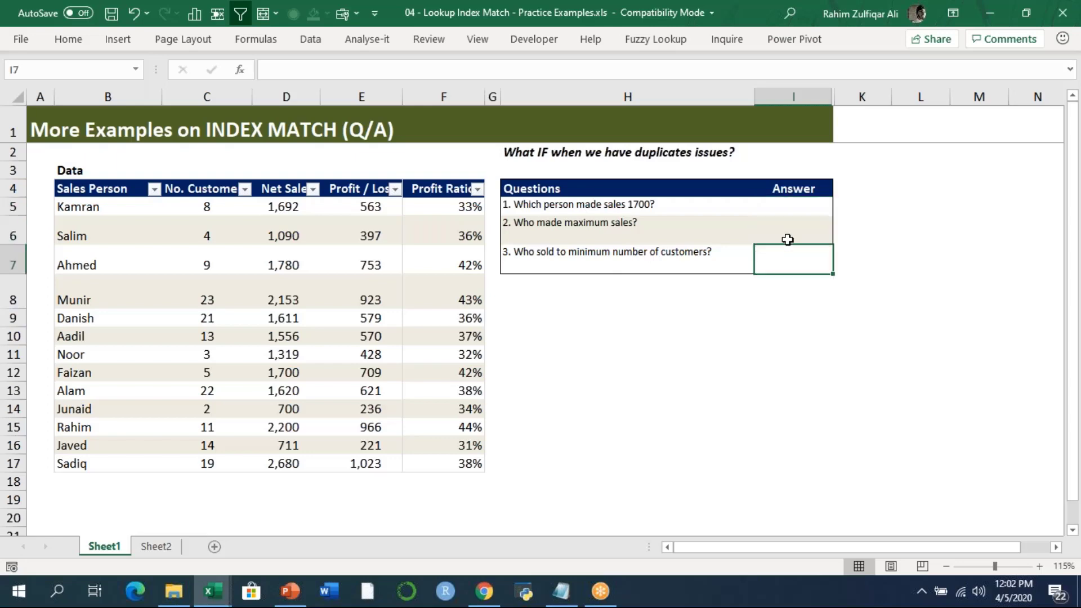
click(787, 239)
click(788, 206)
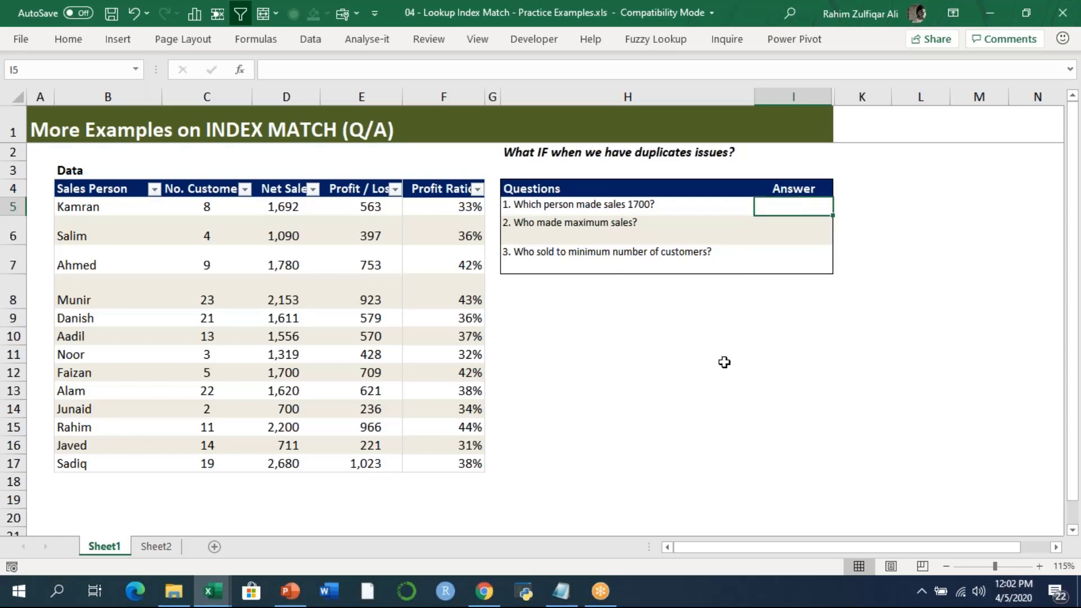
click(1039, 566)
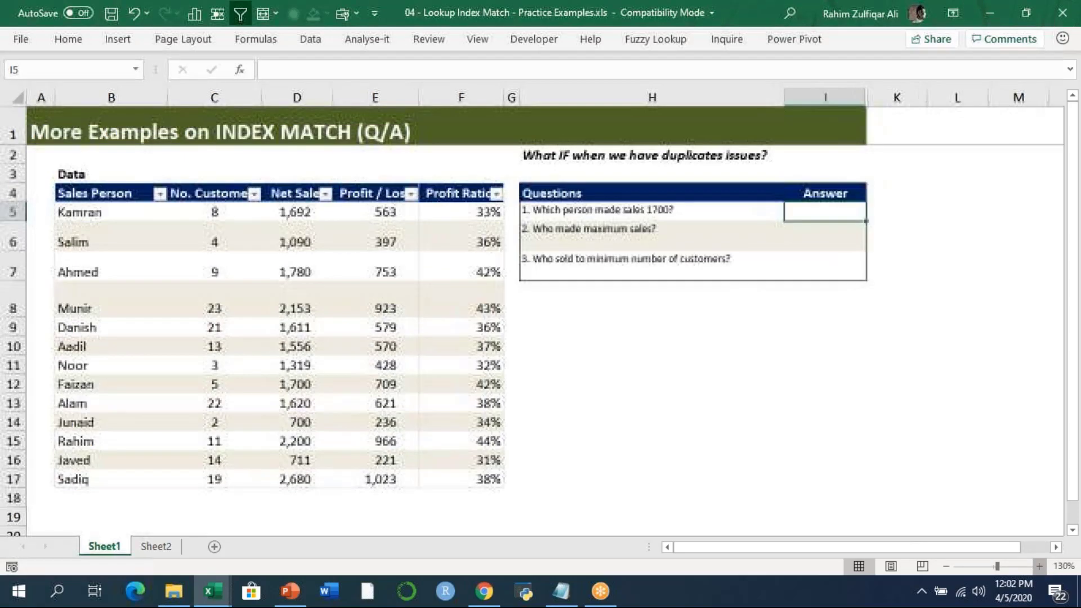
click(1040, 565)
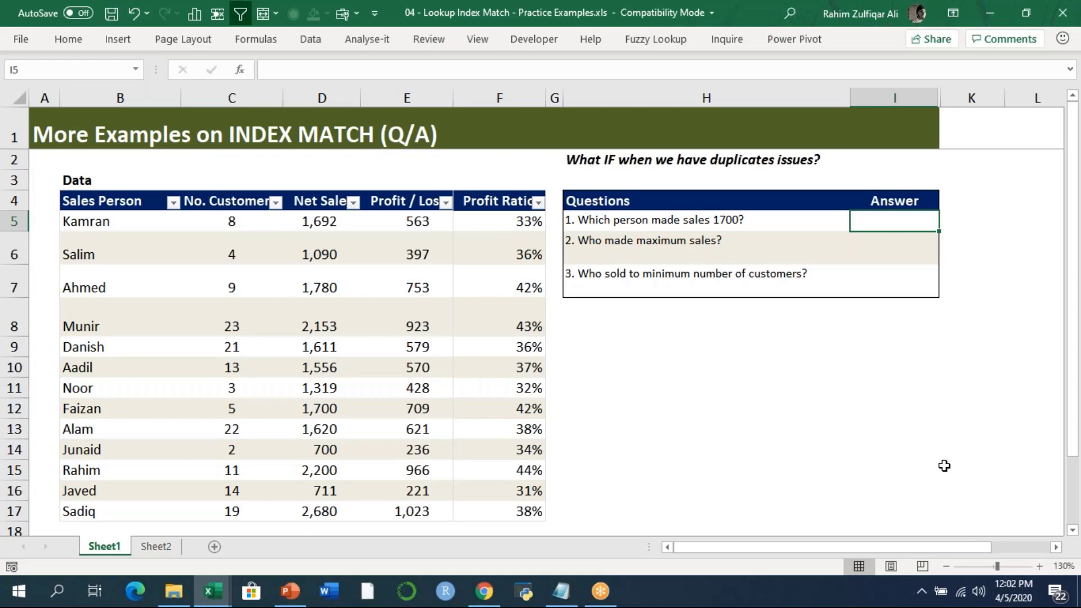
Write the note "name of person ? Index" in H9 below the questions table.
click(626, 320)
key(Down)
text(name o)
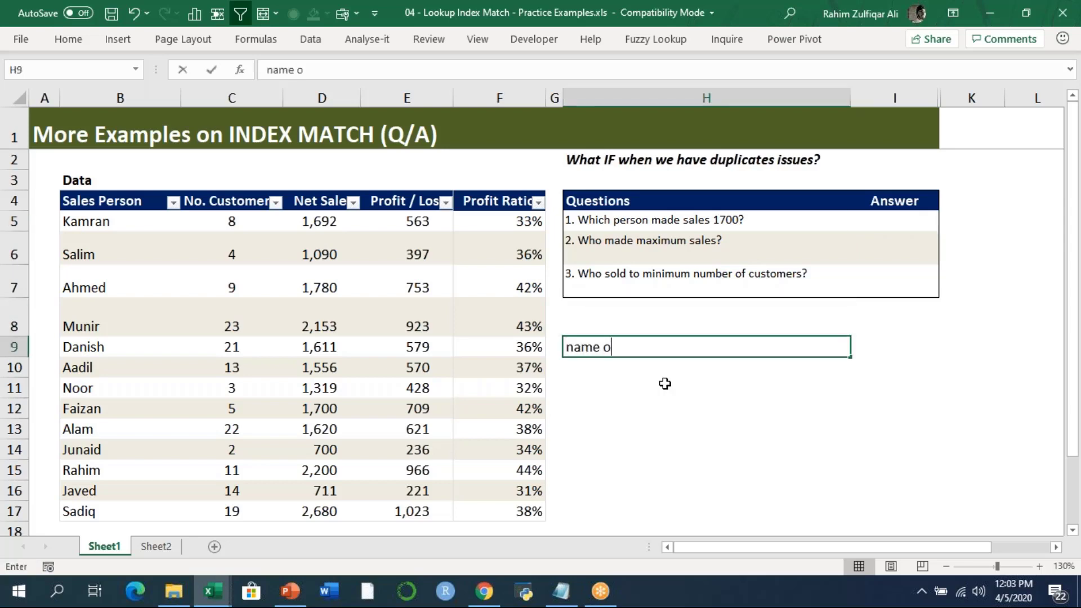
text(f person ? ind)
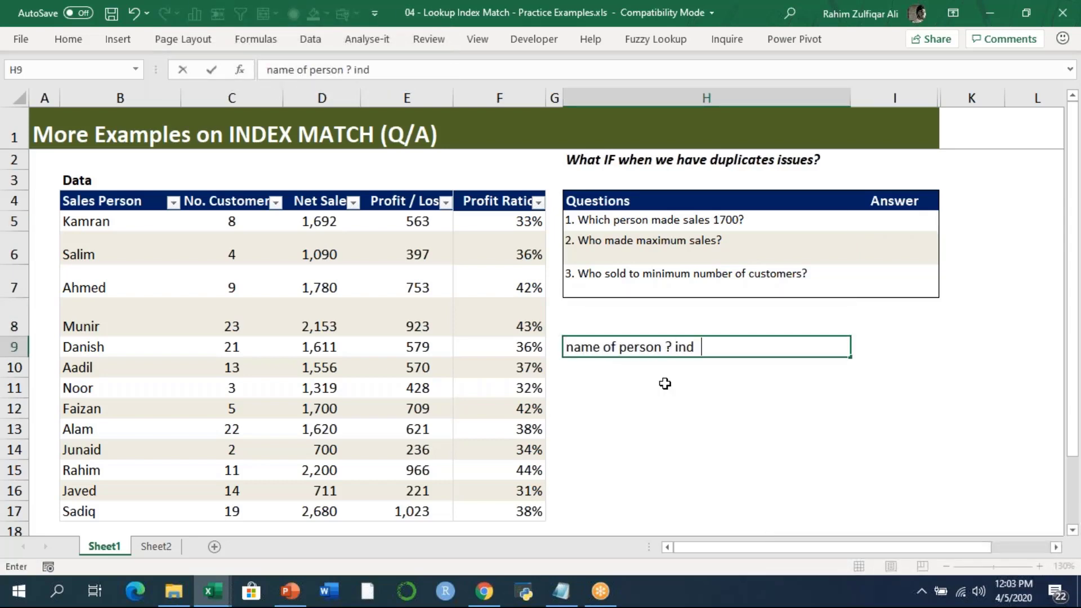
key(BackSpace)
text(ex)
key(Return)
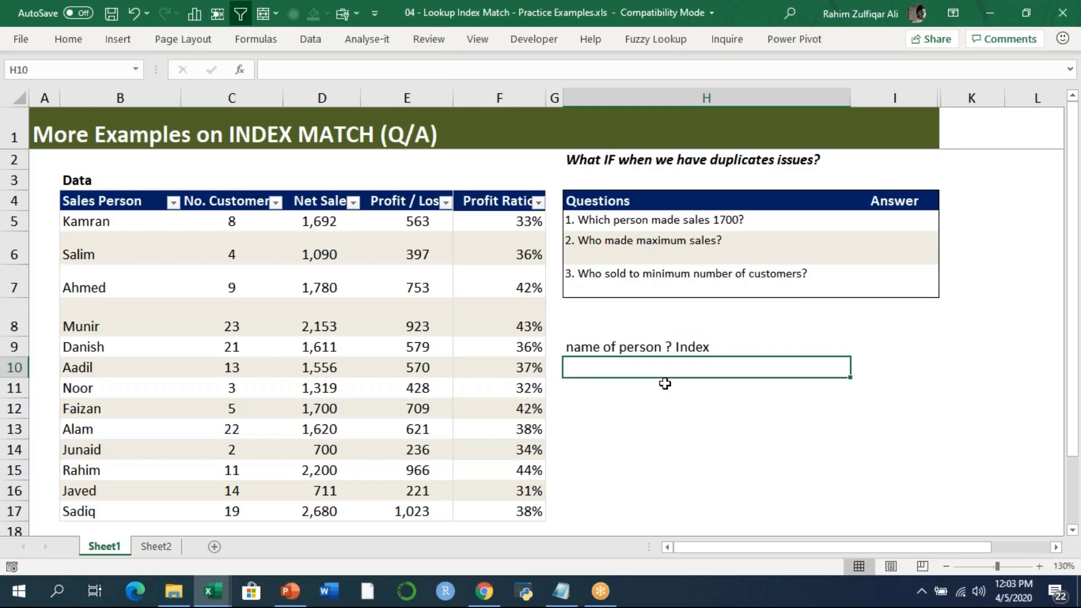
Write the note "1700 is to identify the location ! MATCH" in H10.
text(170)
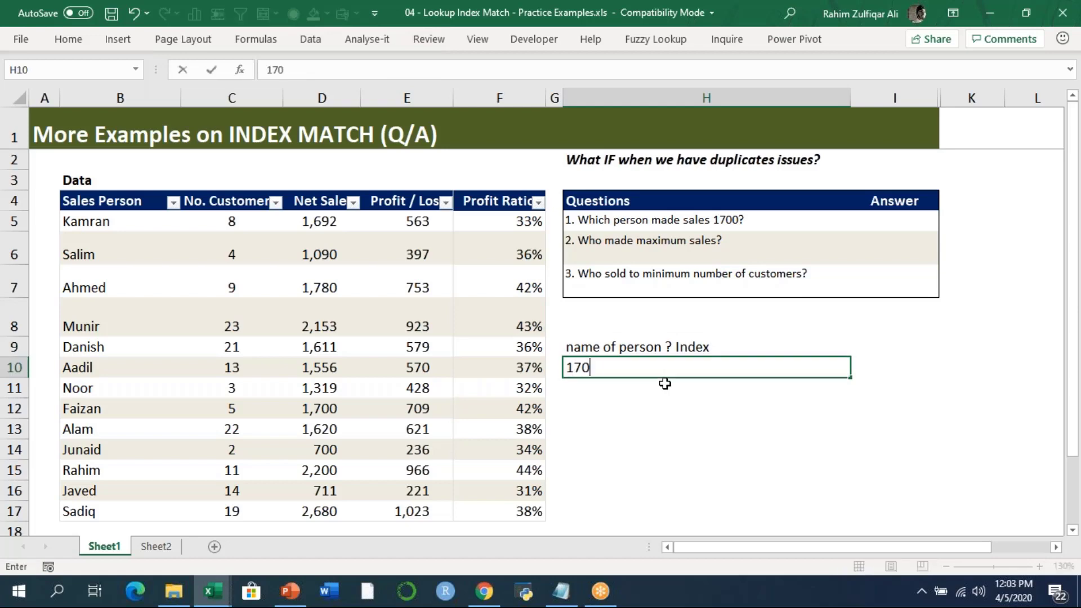
text(0 is to identify th)
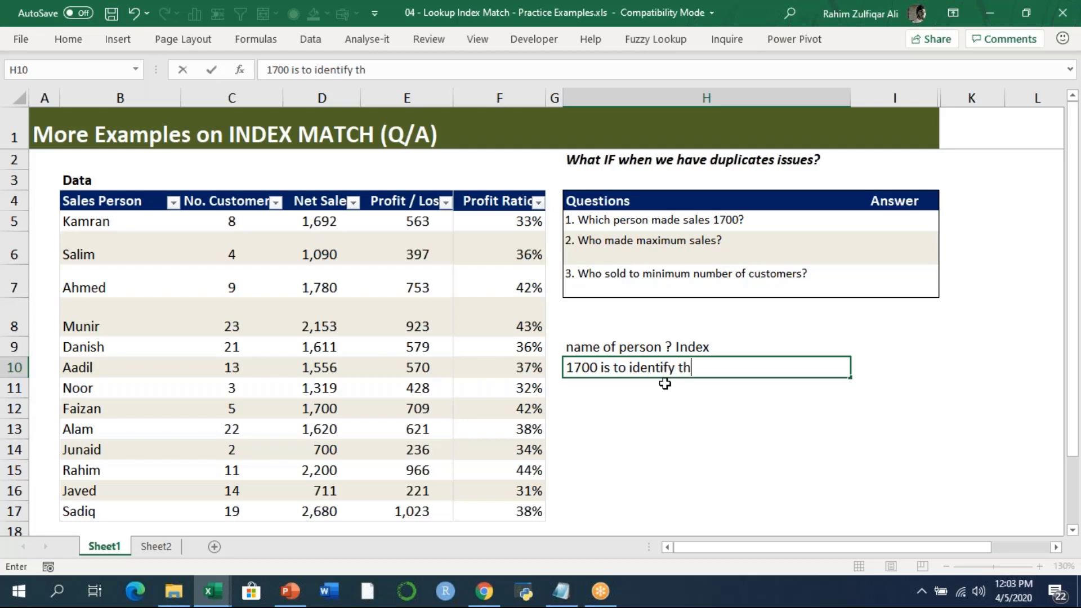
text(e location !)
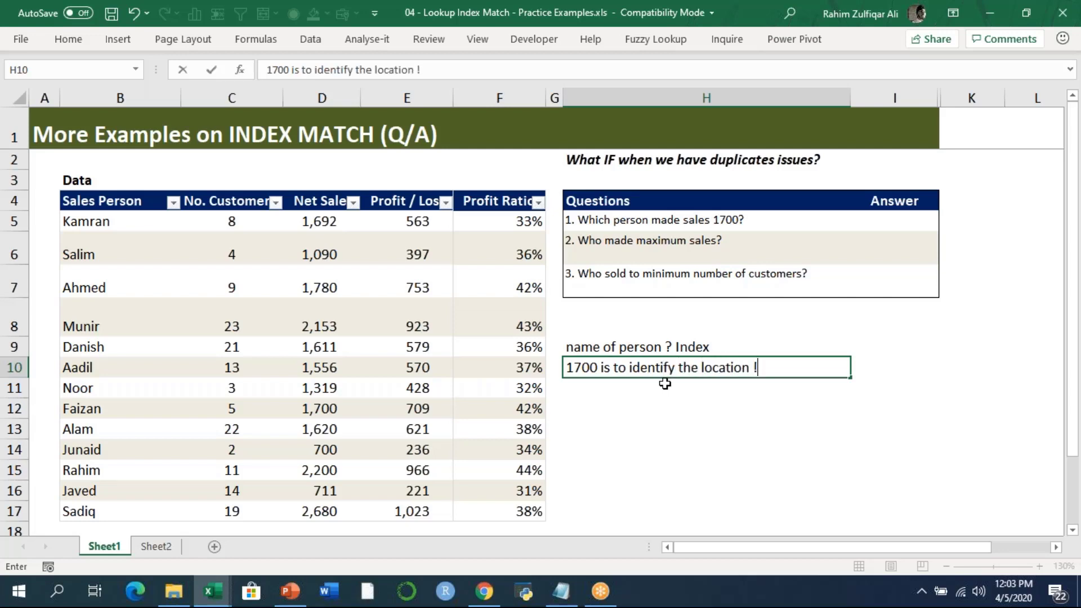
text( MATCH)
key(Return)
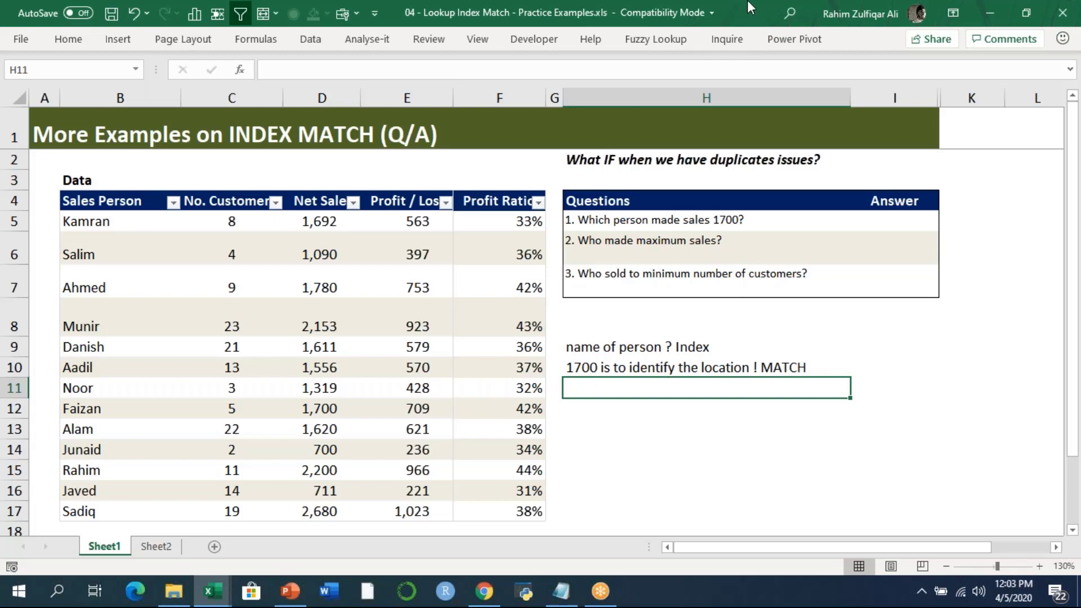
Examine the Sales Person and No. Customers columns, and select the whole sales data range B3:F17.
click(841, 219)
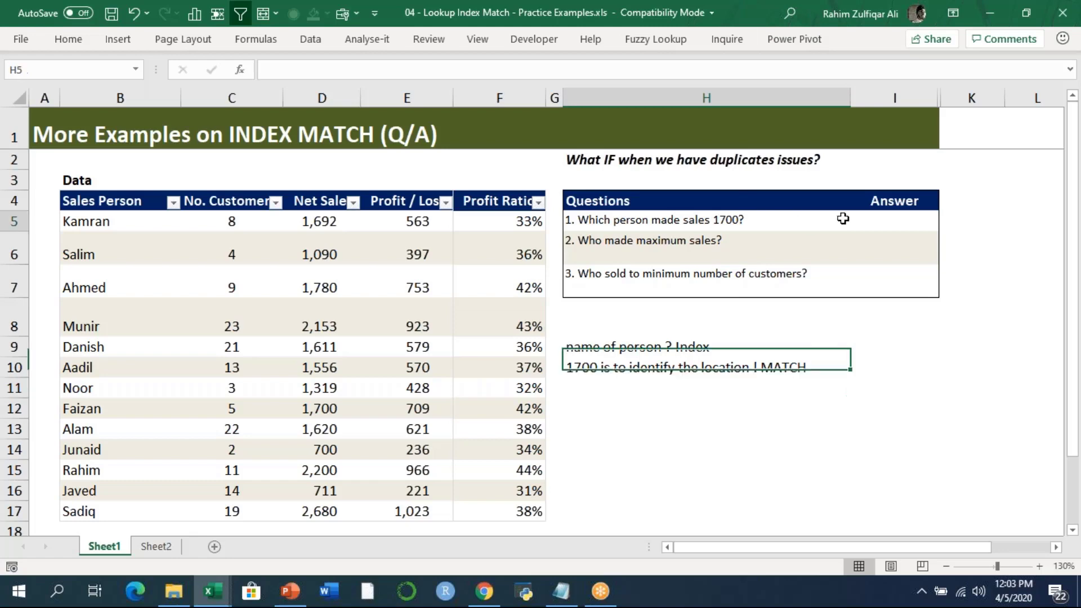
click(897, 222)
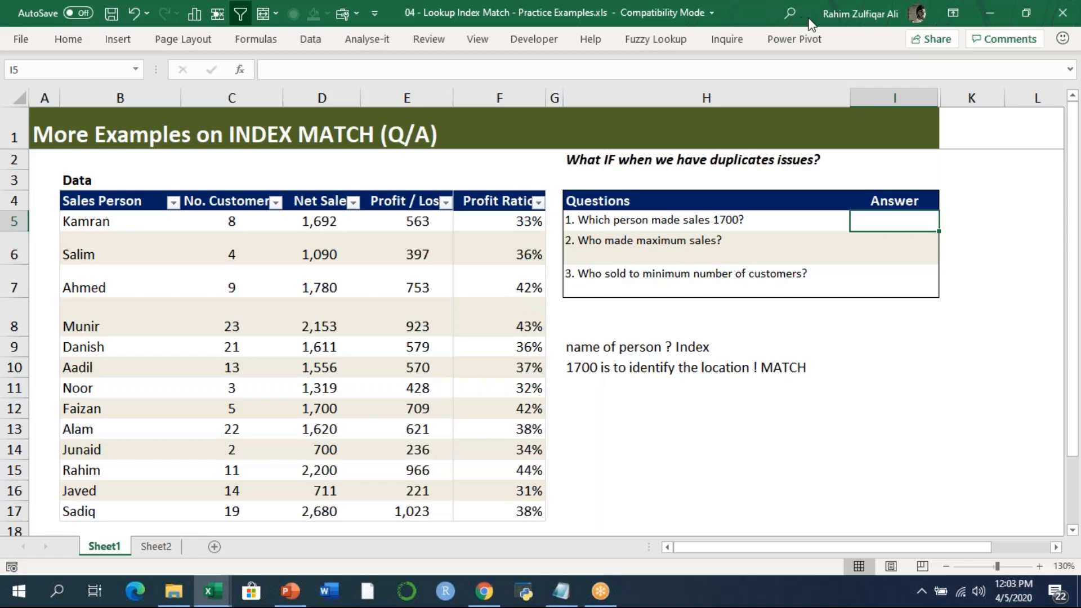
click(860, 13)
drag(118, 197, 141, 491)
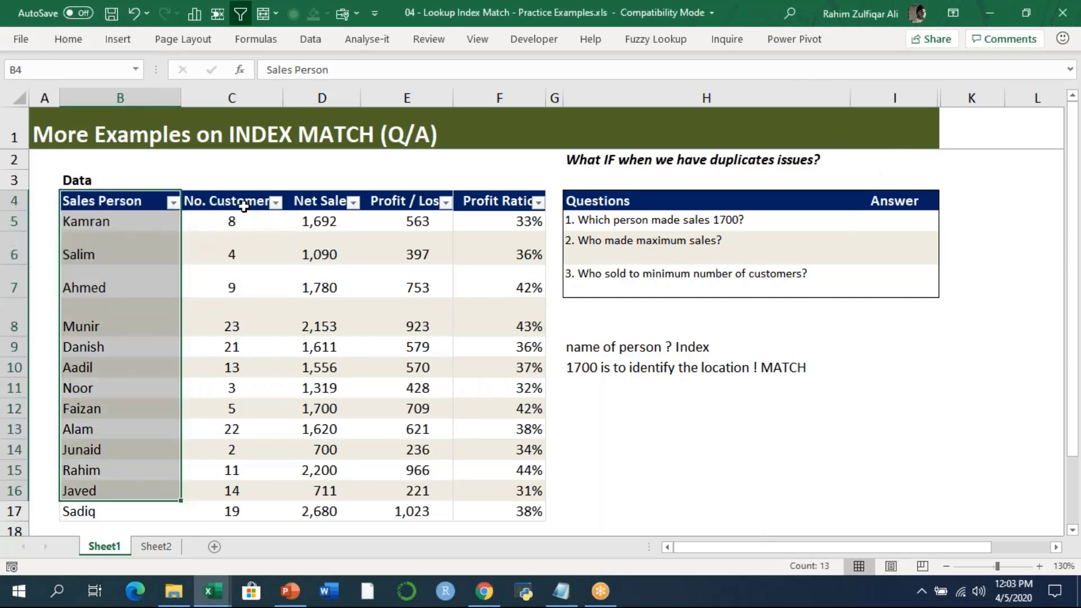
drag(243, 206, 290, 450)
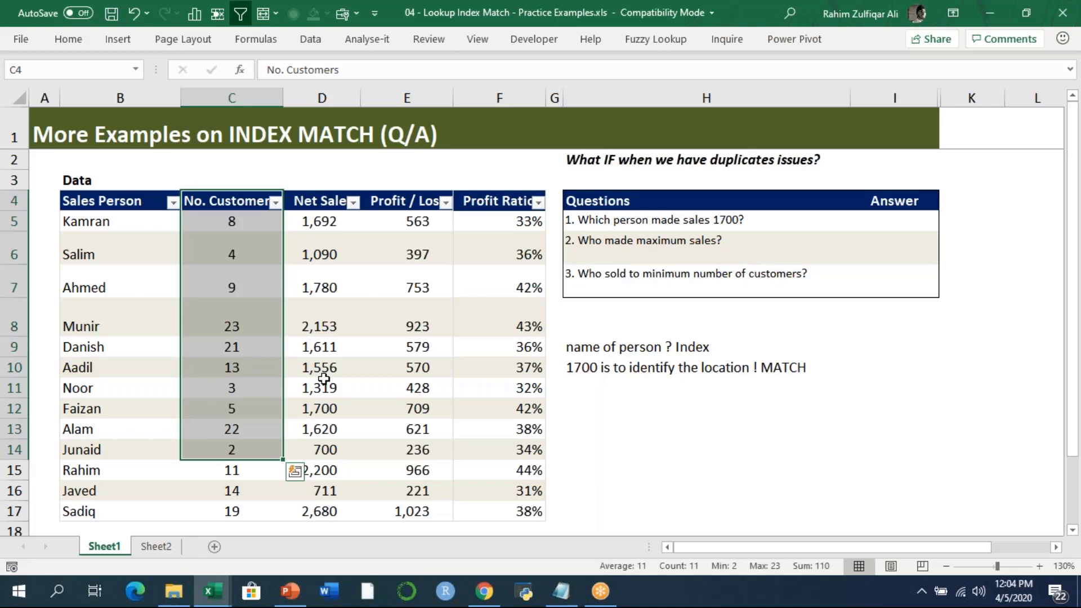
click(170, 256)
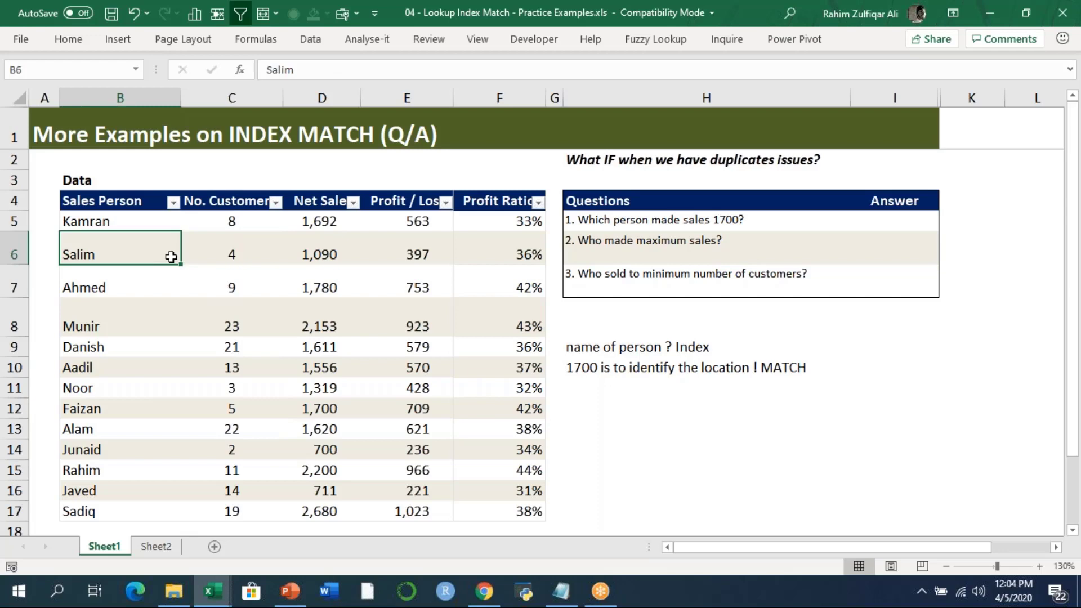
key(ctrl+a)
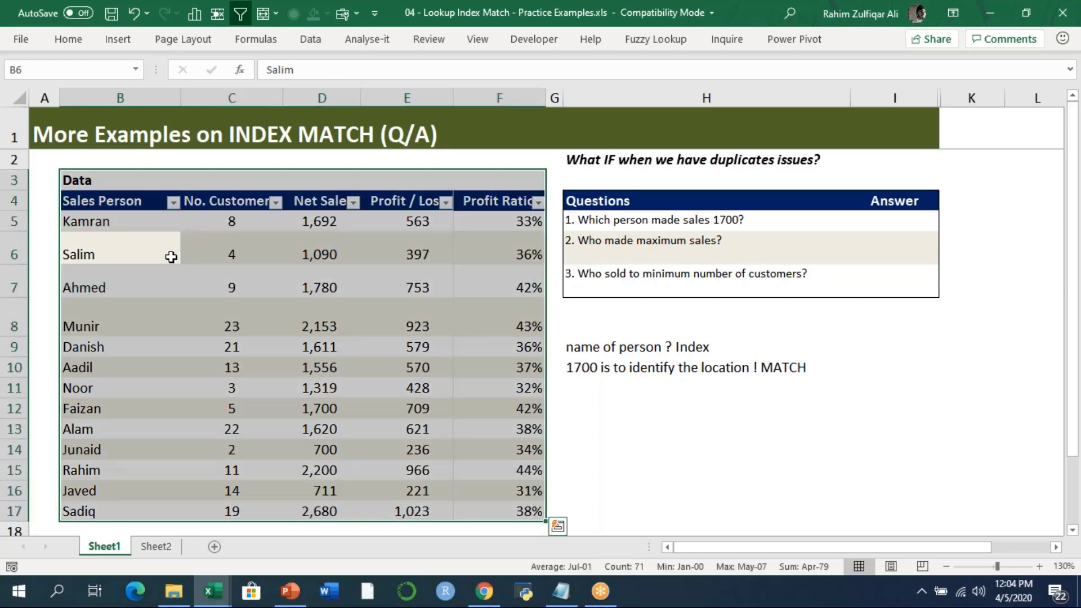
Create named ranges from the sales table B4:F17, using only the top row as the names.
key(Up)
key(Up)
key(ctrl+shift+Right)
key(ctrl+shift+Down)
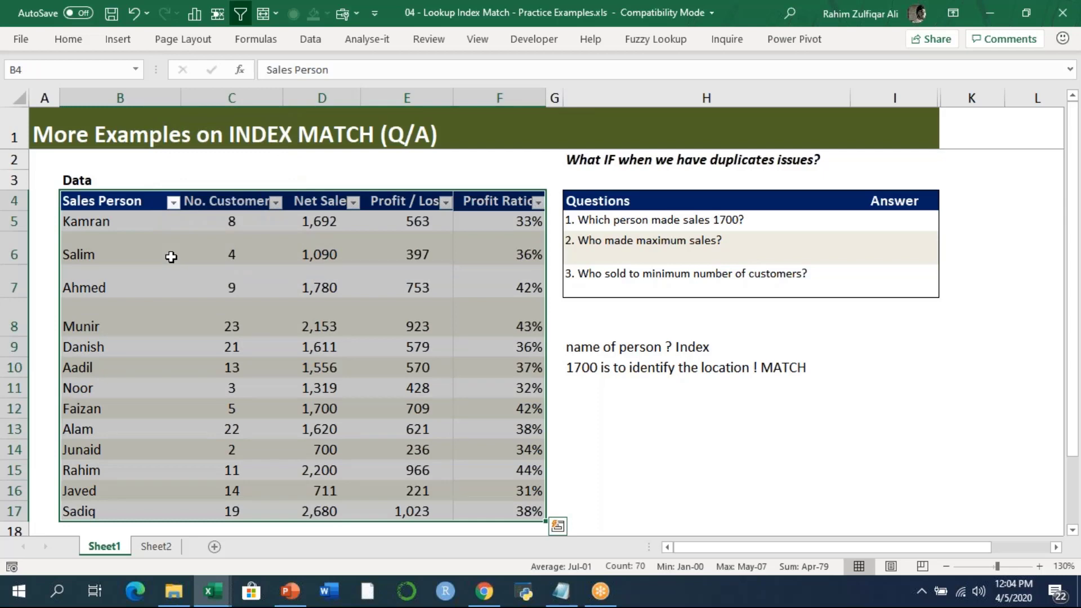
click(254, 38)
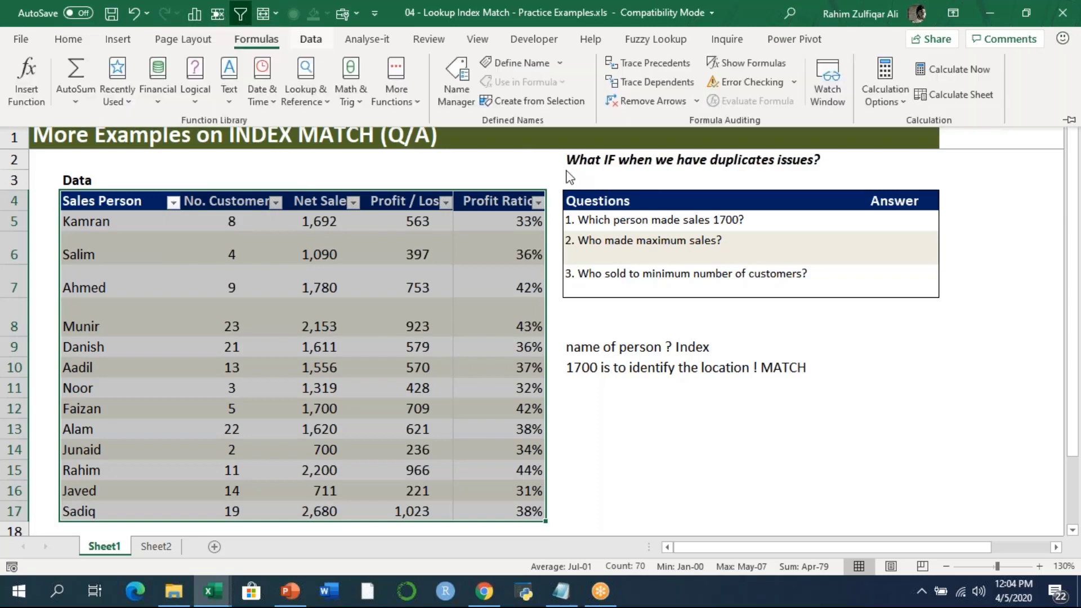
click(538, 104)
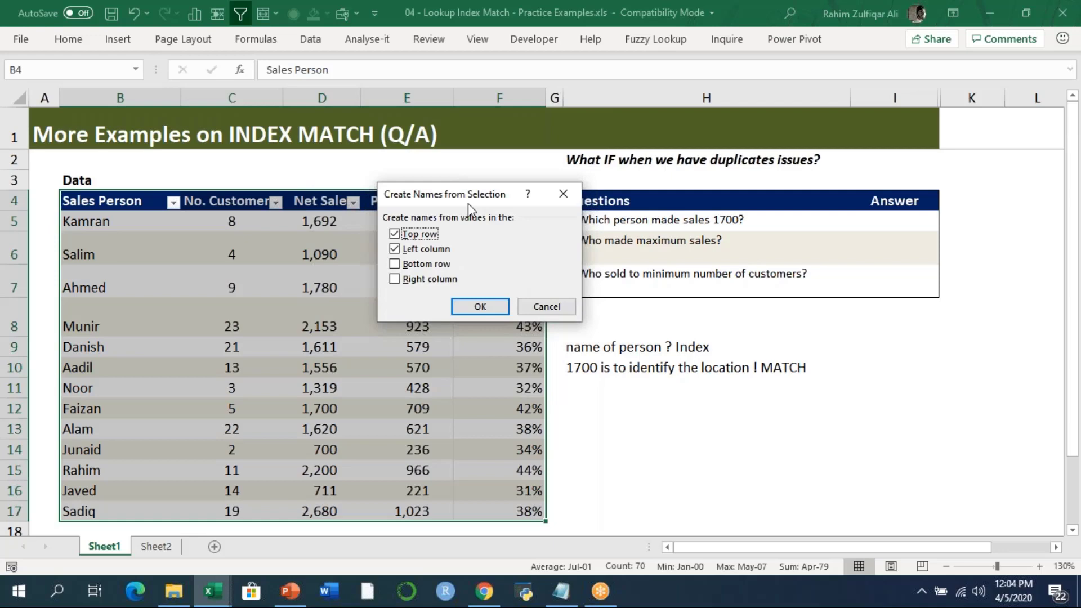
click(395, 249)
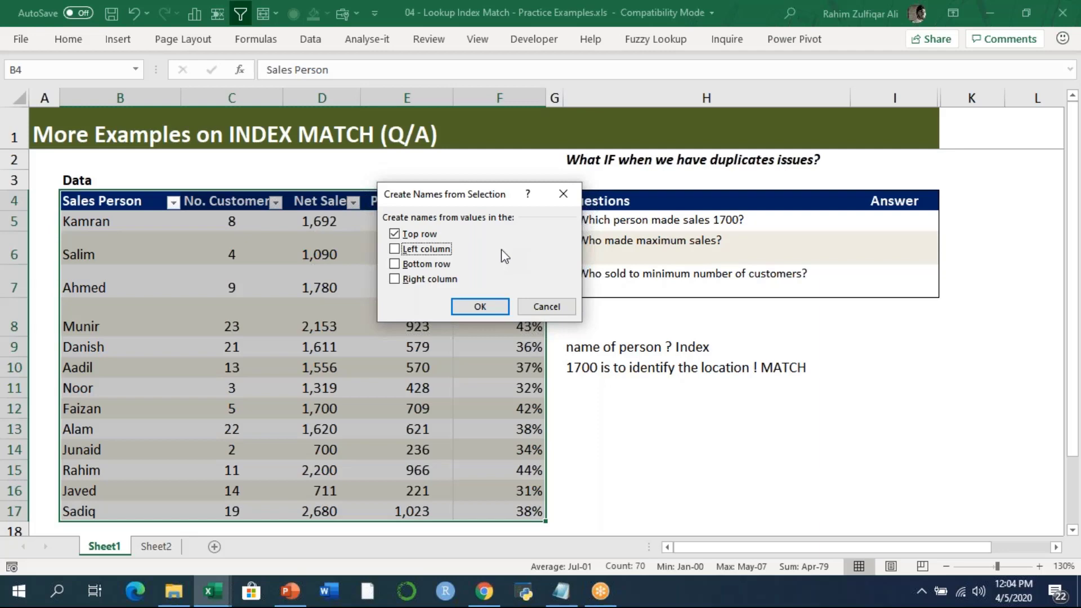
click(480, 307)
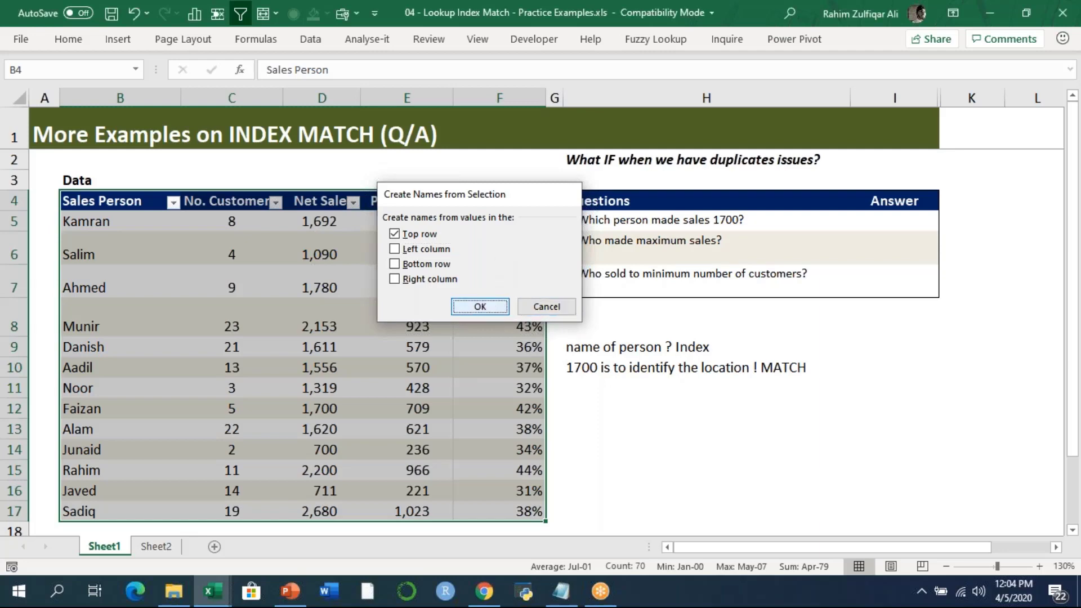
Review the defined names and the ranges they refer to in the Name Manager.
click(264, 38)
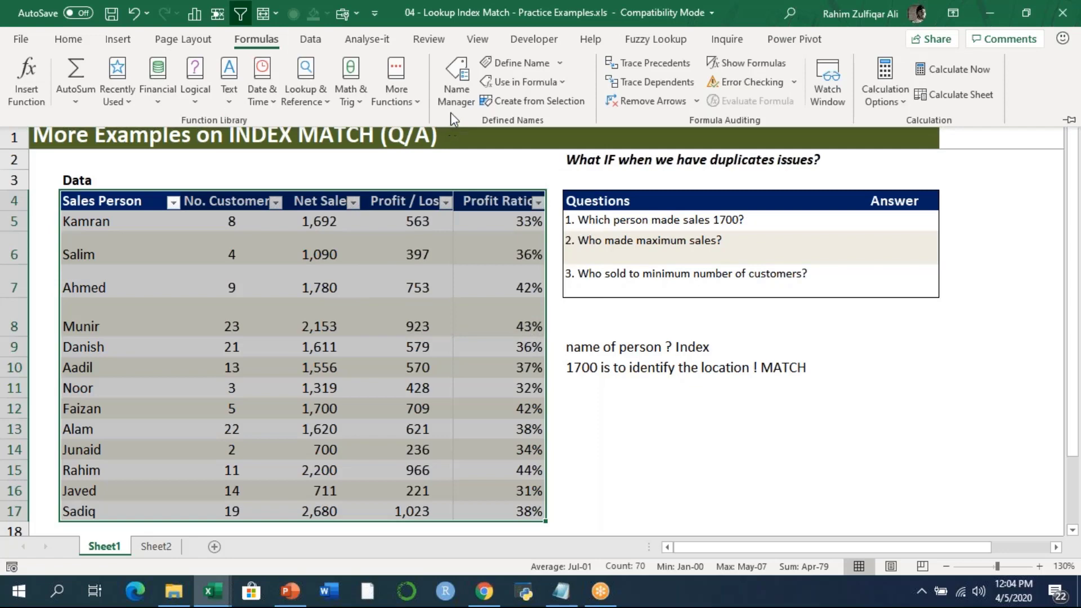
click(453, 101)
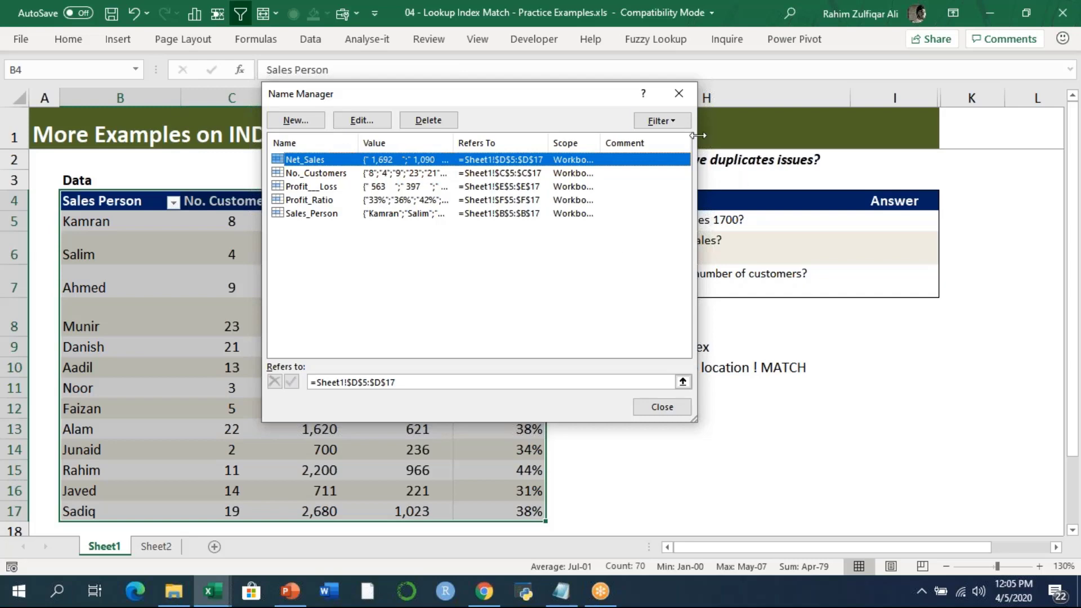
click(678, 93)
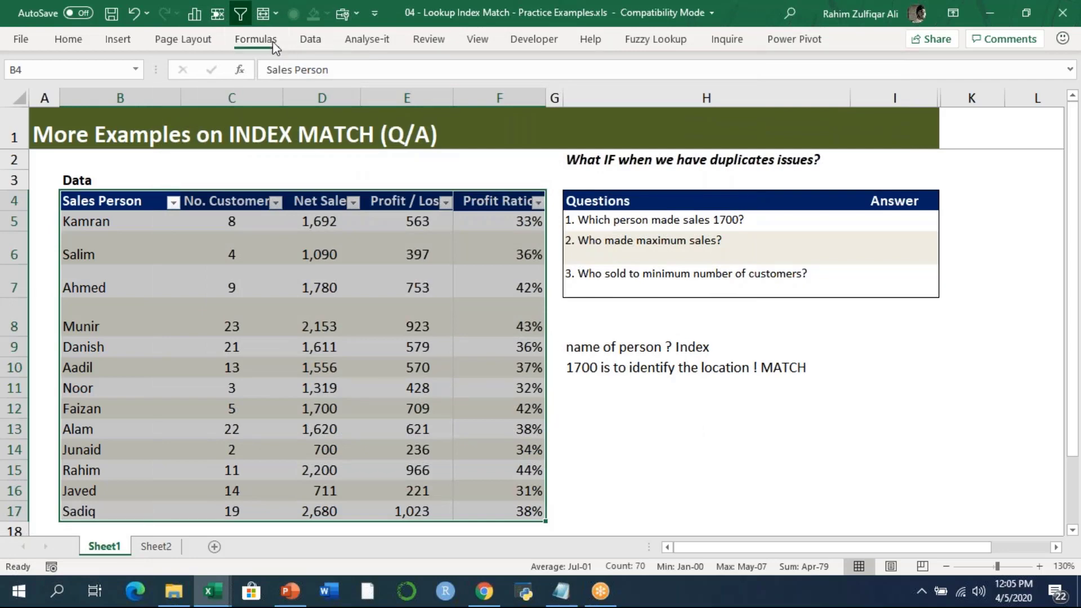
click(273, 42)
click(512, 101)
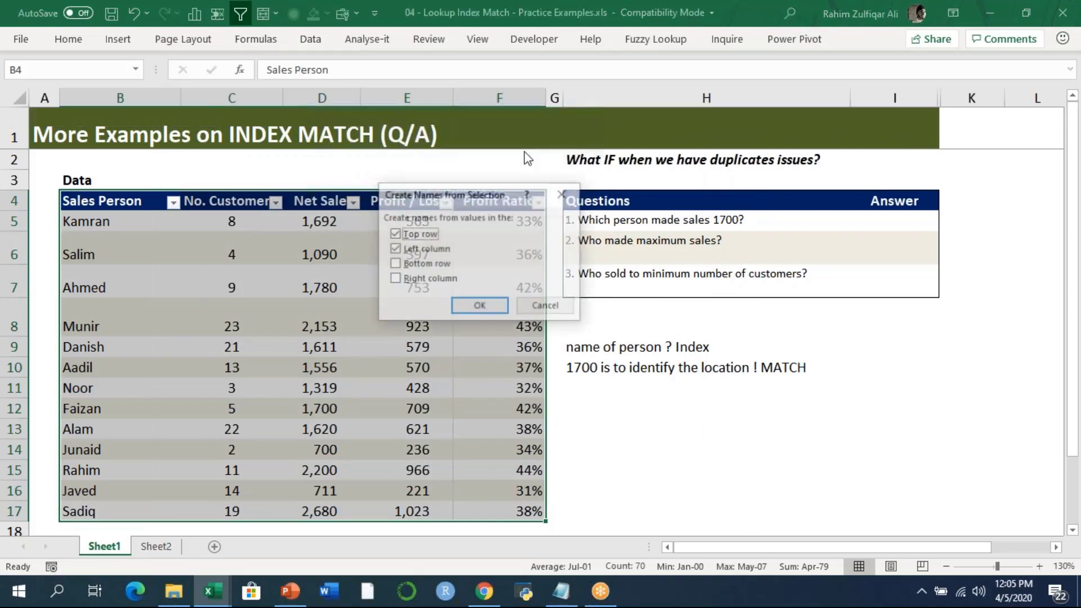
click(395, 249)
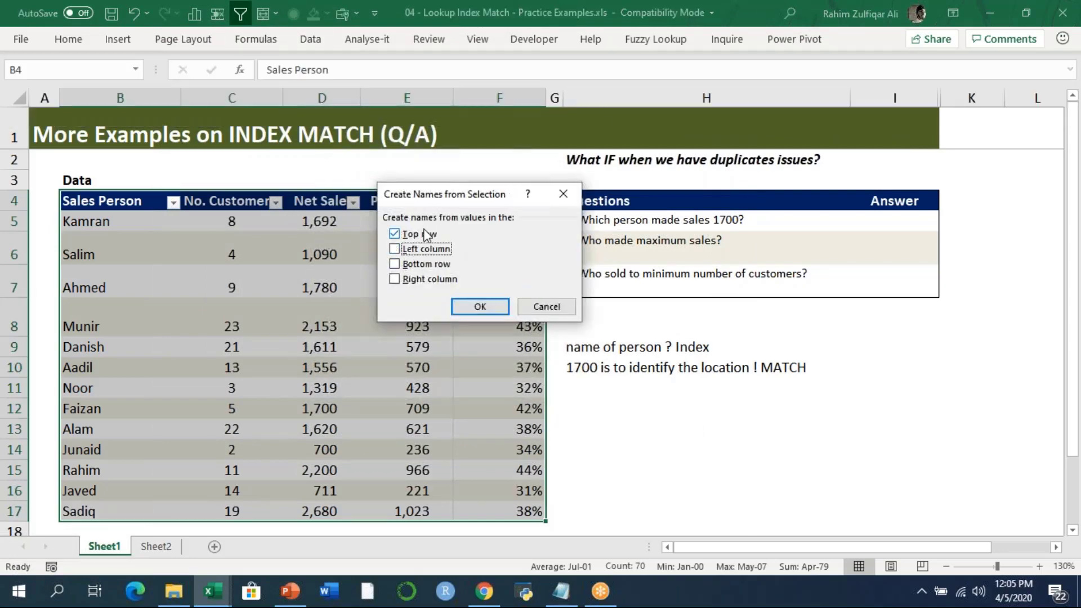
click(544, 306)
click(310, 39)
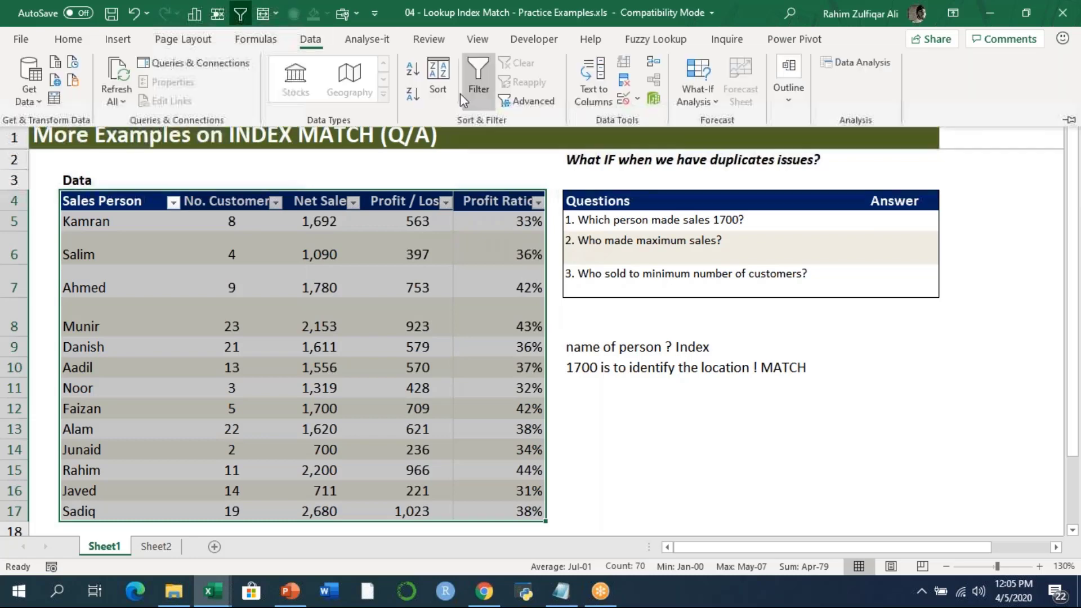
Check the Name Manager again for the named range covering the sales person column, and close it.
click(265, 40)
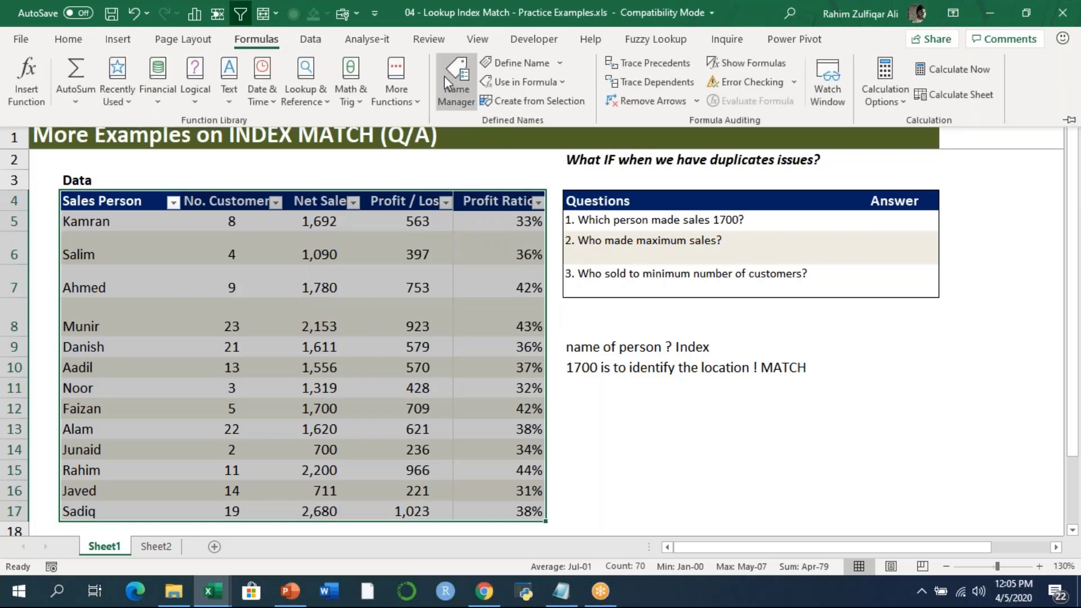
click(444, 76)
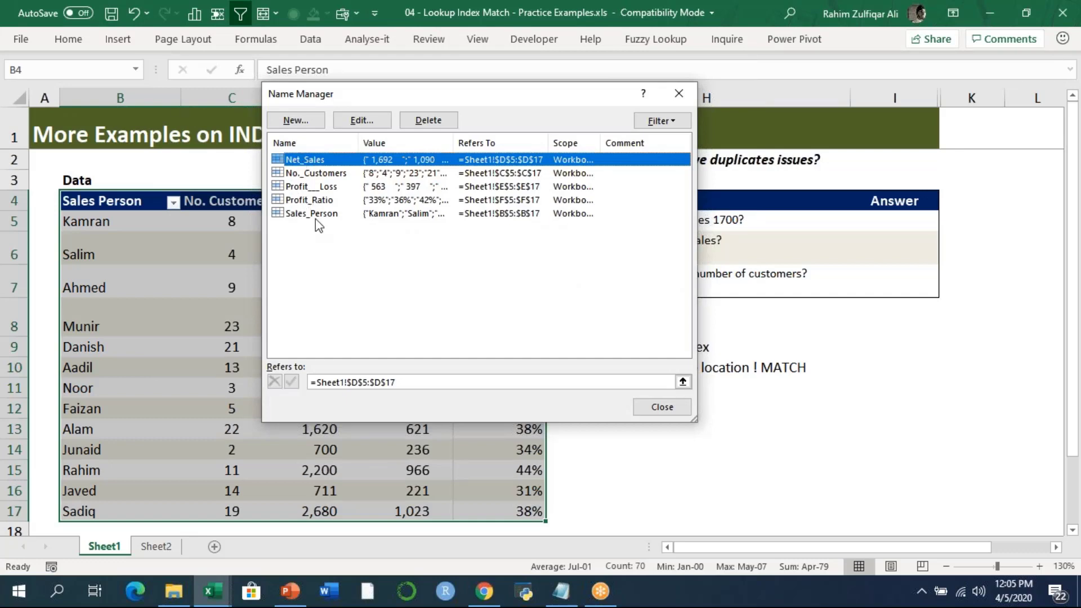
click(677, 94)
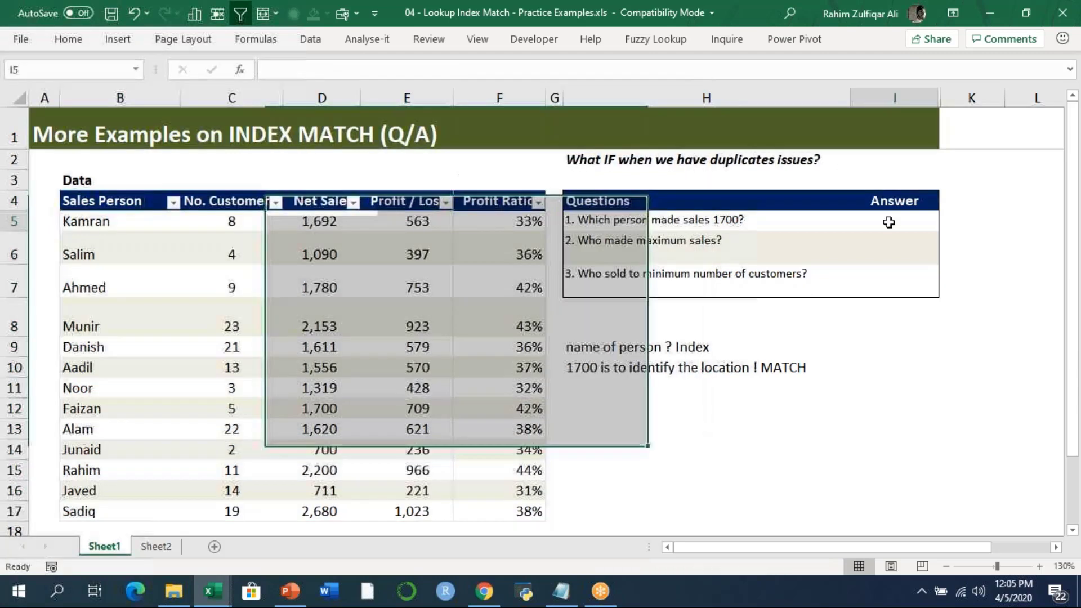
Start an INDEX formula in I5 with the named range Sales_Person as its array.
text(=inde)
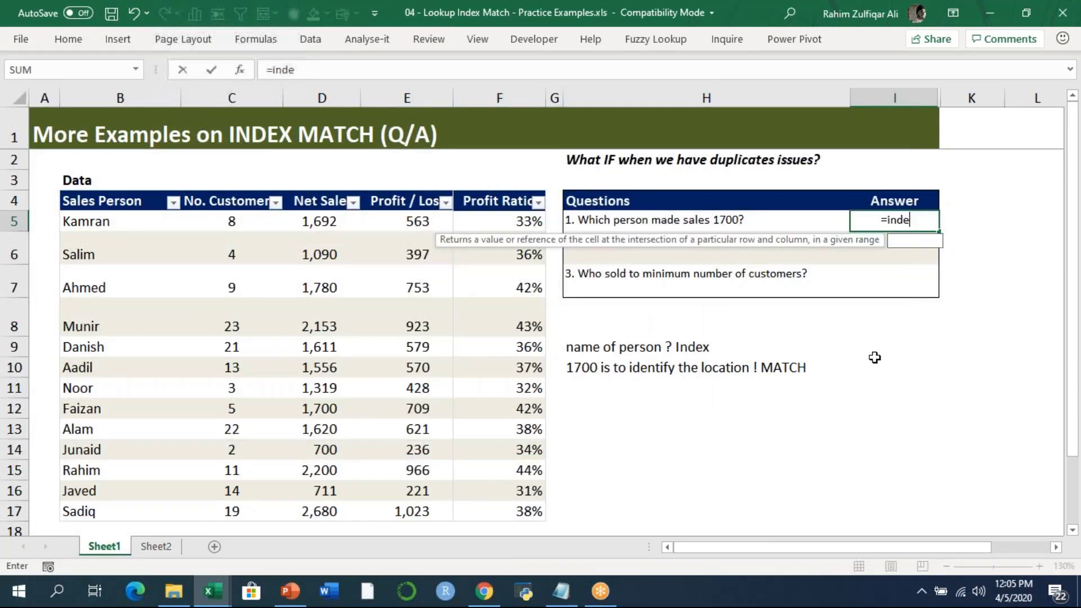
key(Tab)
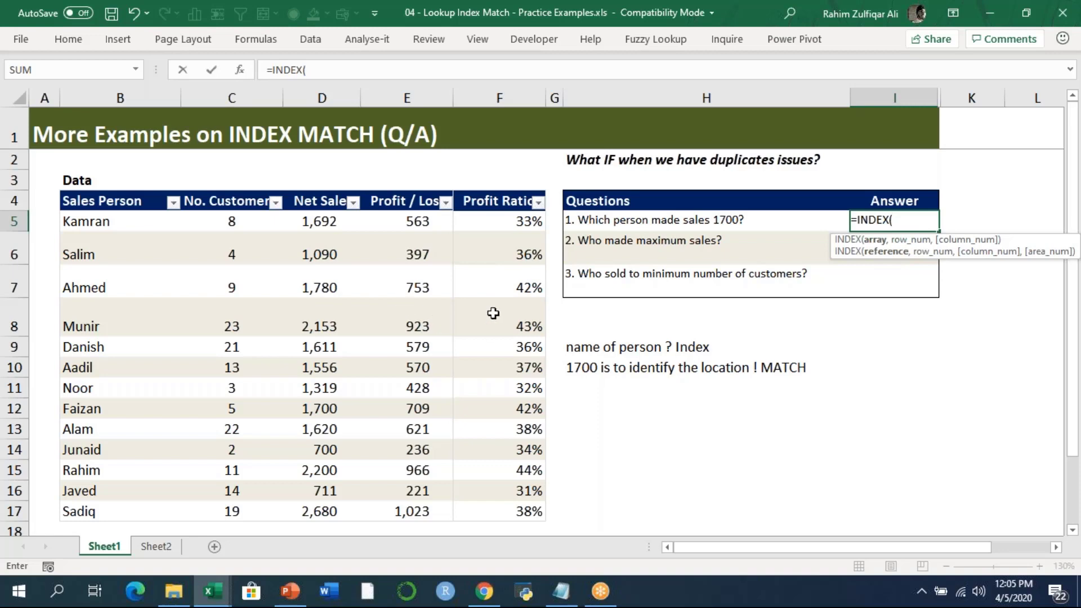
text(sal)
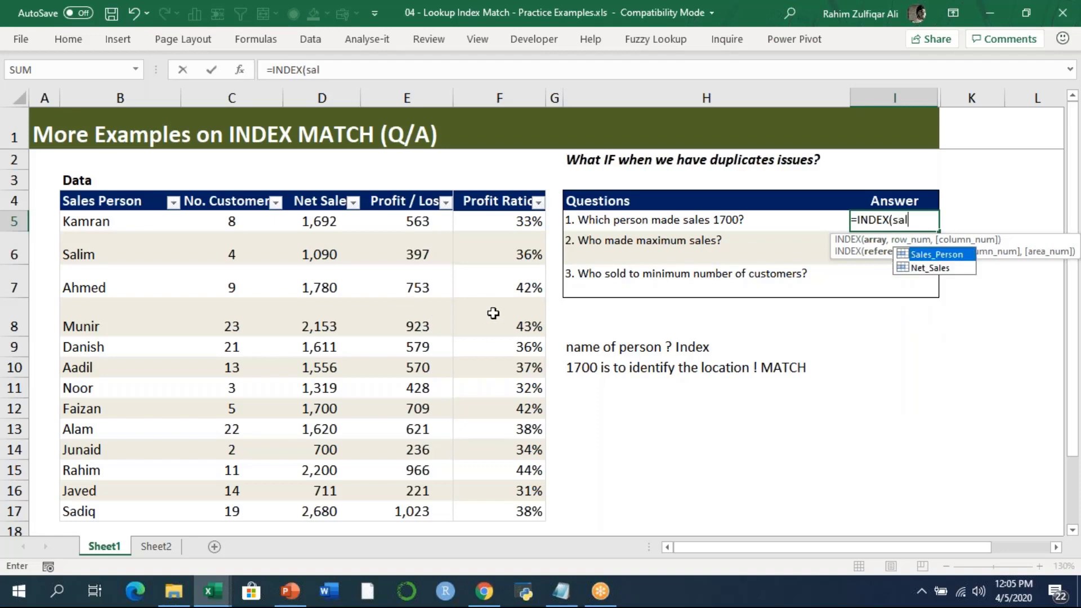
key(Tab)
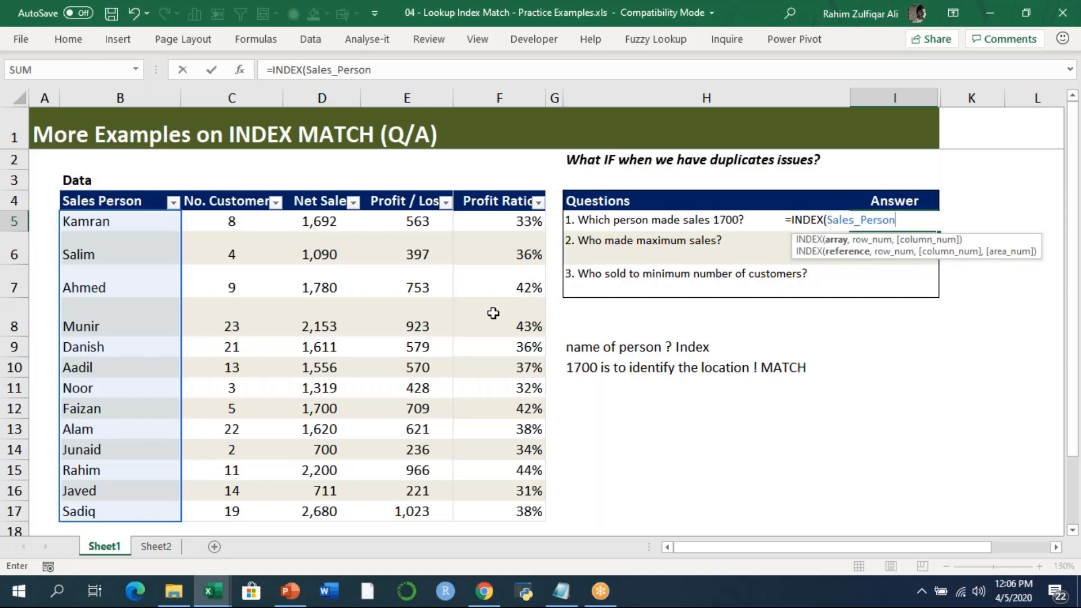
text(,)
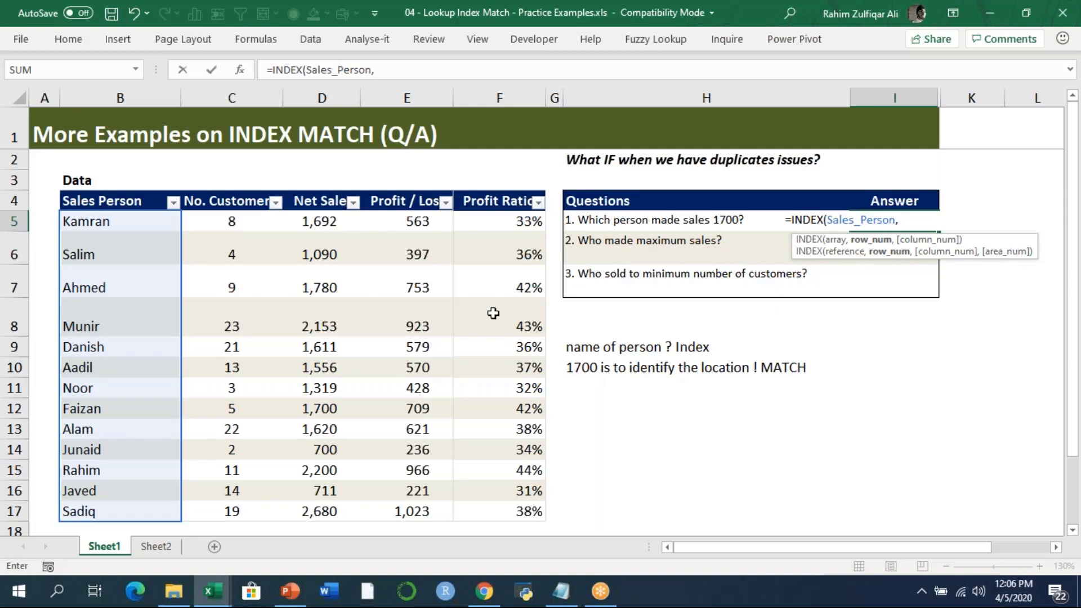
Complete the I5 formula with MATCH(1700,Net_Sales,0) as the row number, accepting the proposed correction of the missing closing parenthesis.
text(match)
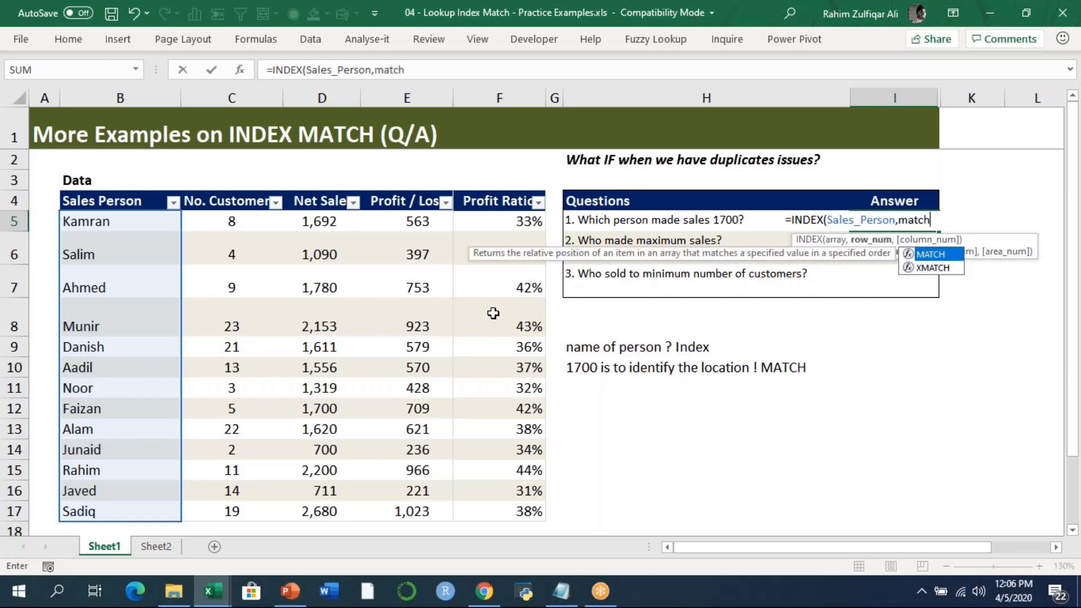
key(Tab)
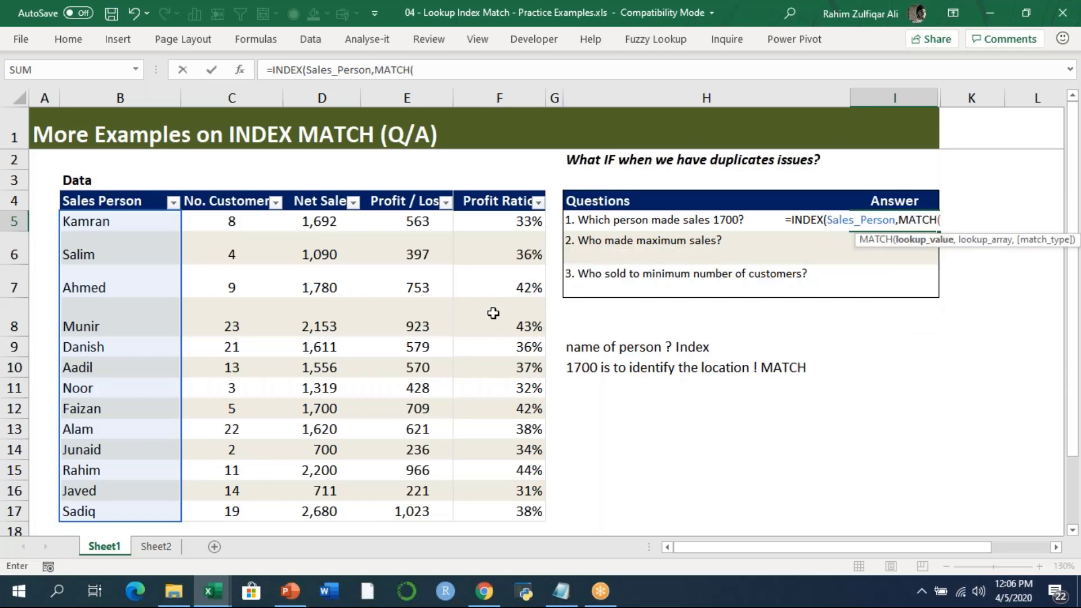
text(1700,)
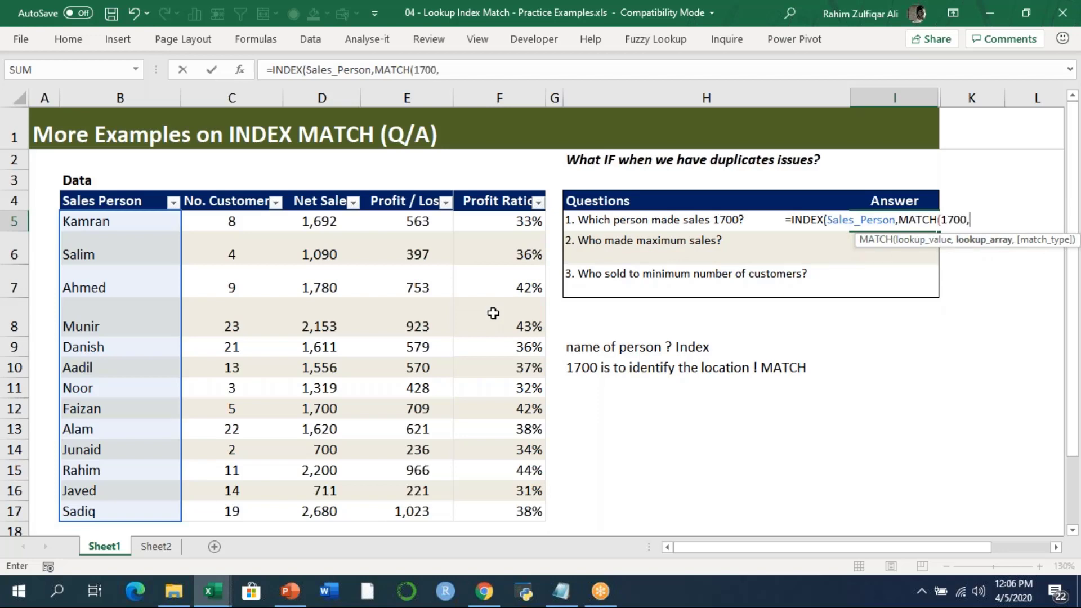
key(Left)
key(Left)
key(Left)
key(Left)
key(Left)
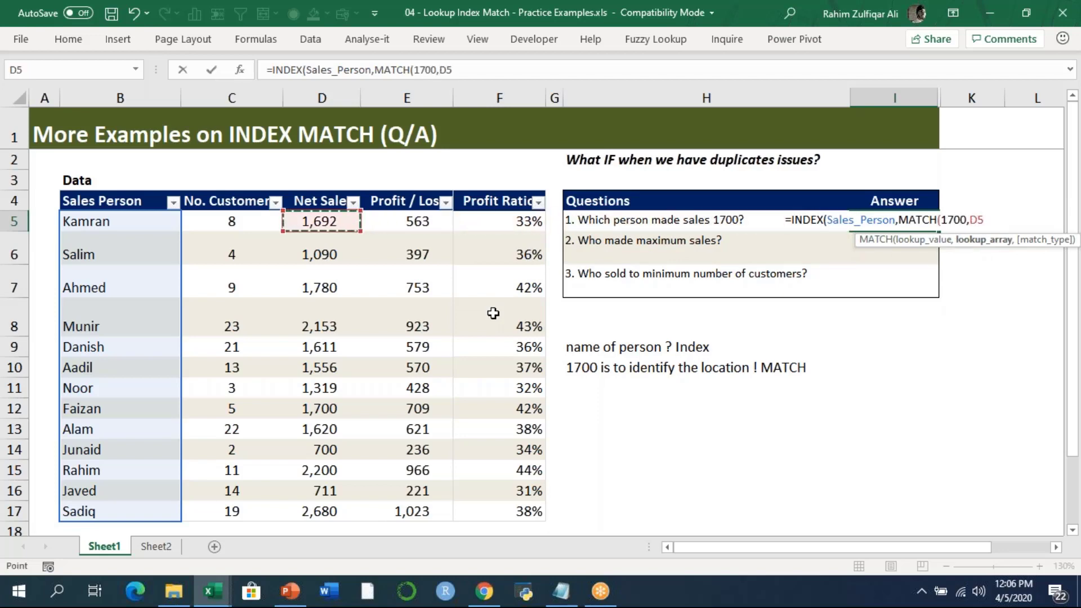
key(ctrl+shift+Down)
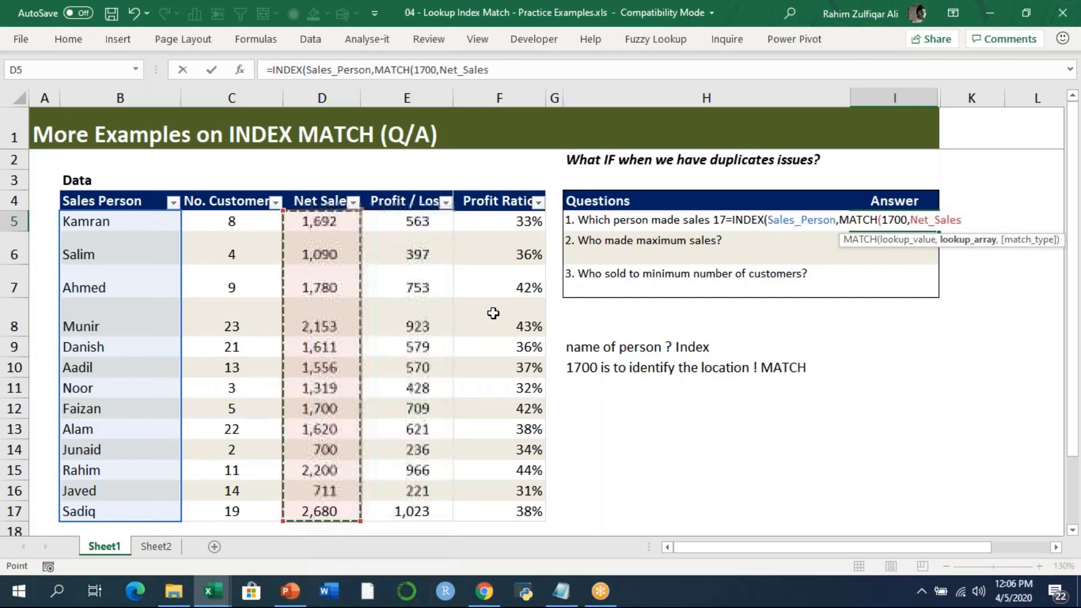
text(,0))
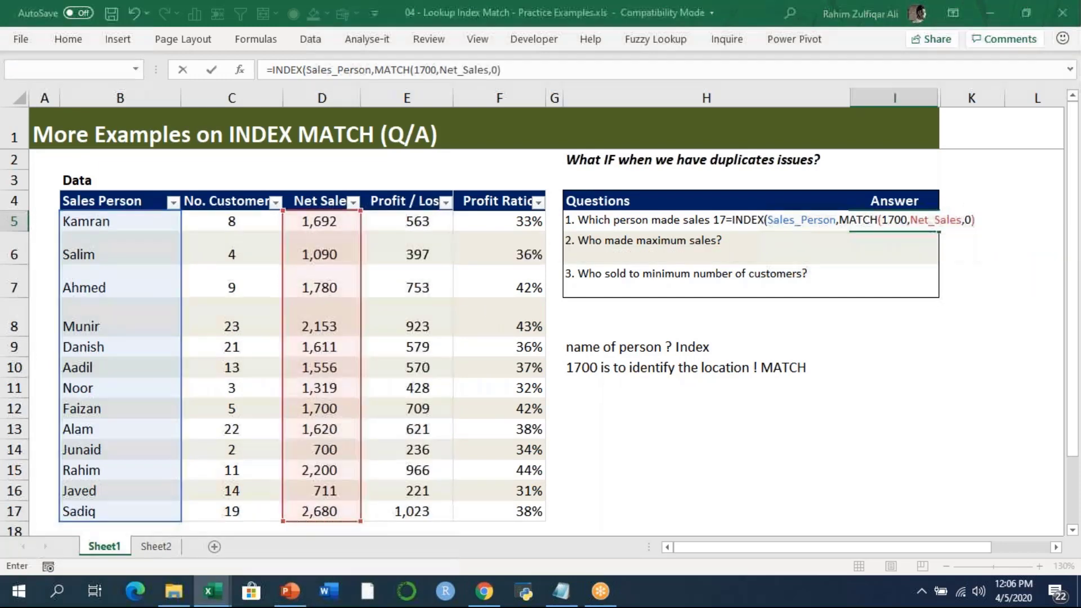
key(Return)
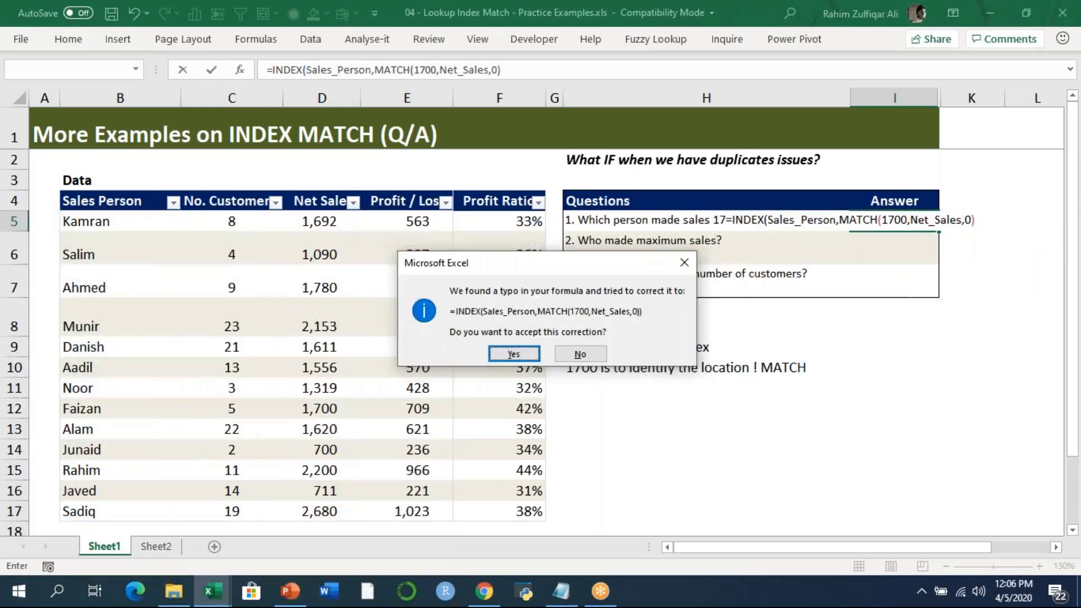
key(Return)
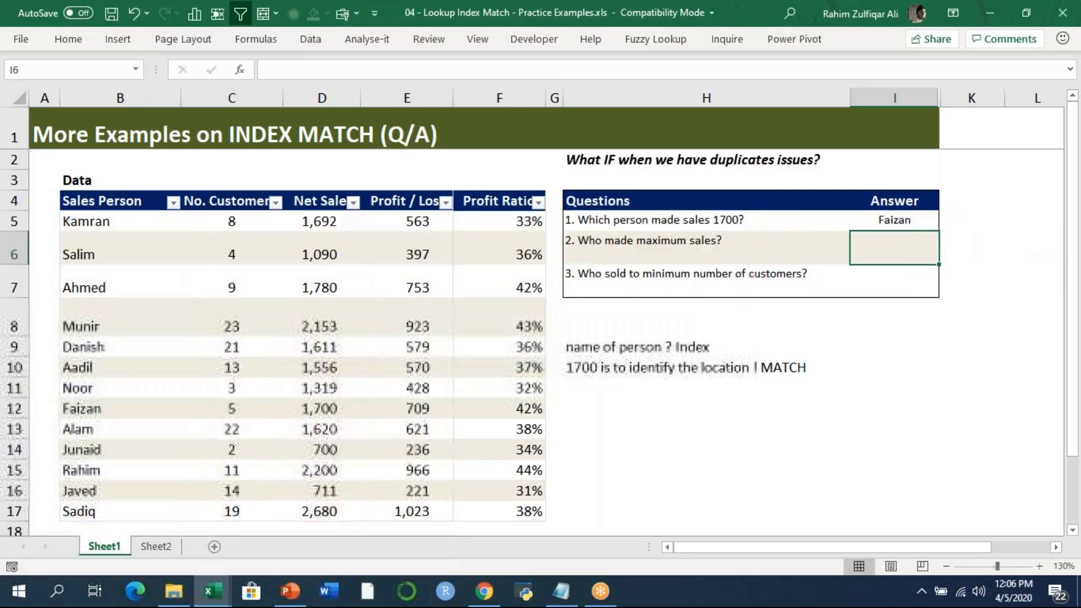
Check the formula in I5 and fill the matching data row B12:F12 with yellow.
click(875, 218)
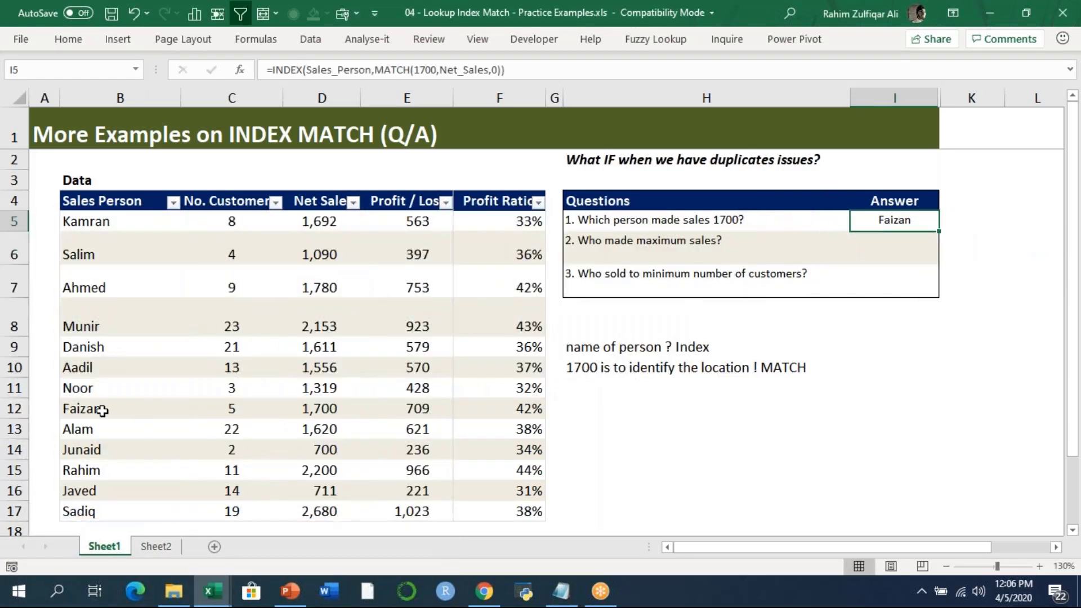
drag(101, 407, 506, 410)
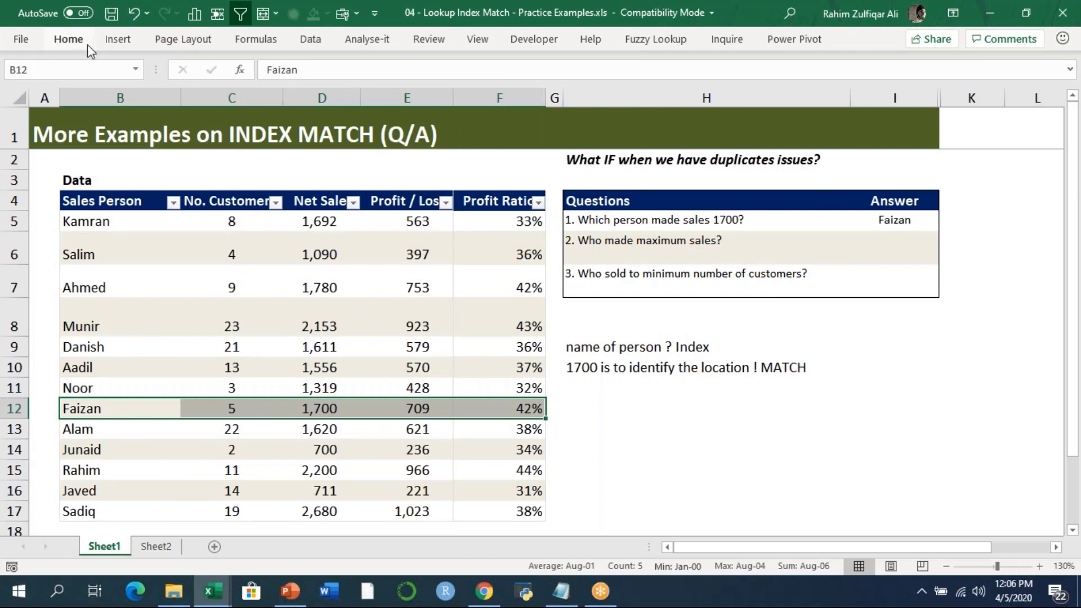
click(68, 40)
click(198, 96)
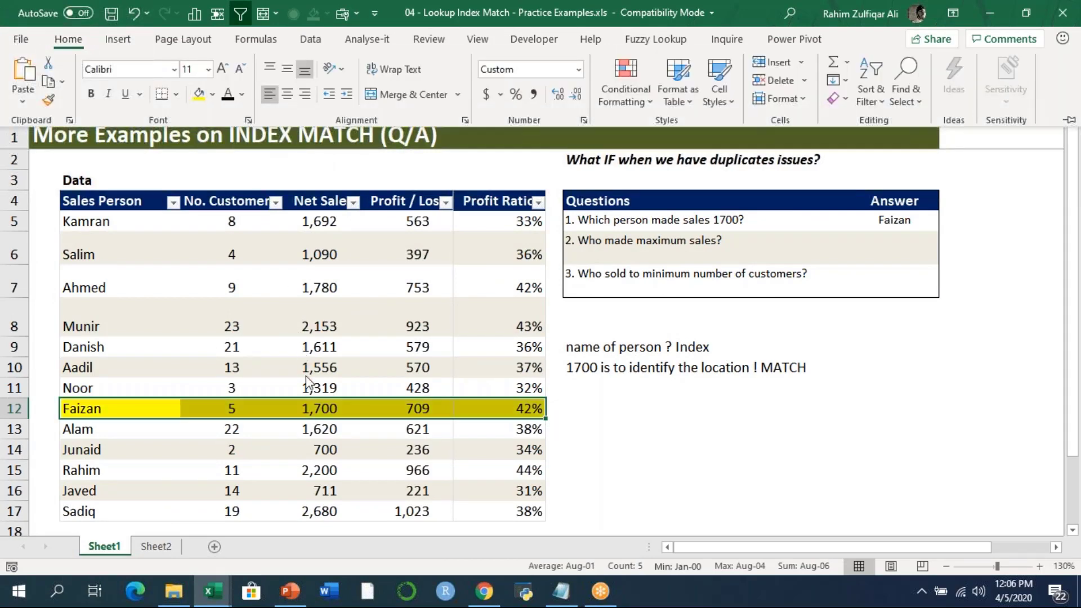
Fill the 1,700 net sales cell D12 with light blue.
click(324, 406)
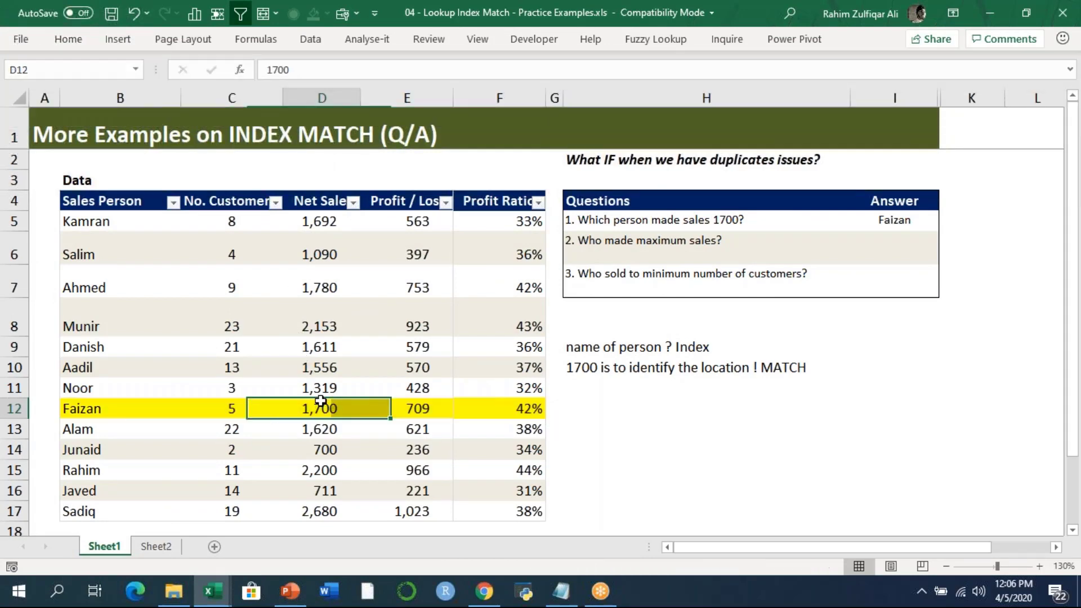
click(68, 40)
click(212, 94)
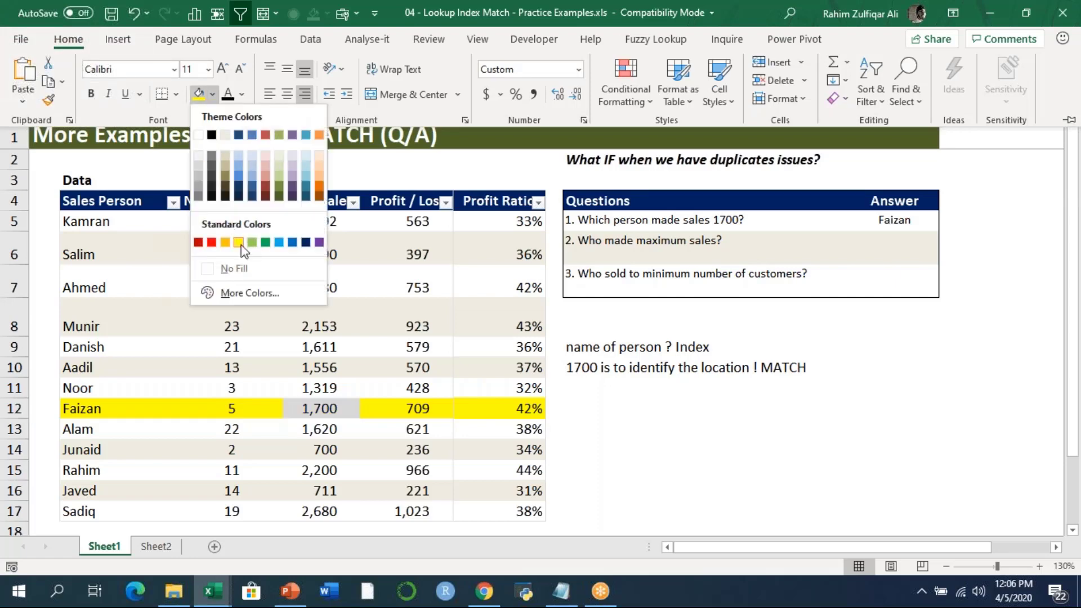
click(278, 243)
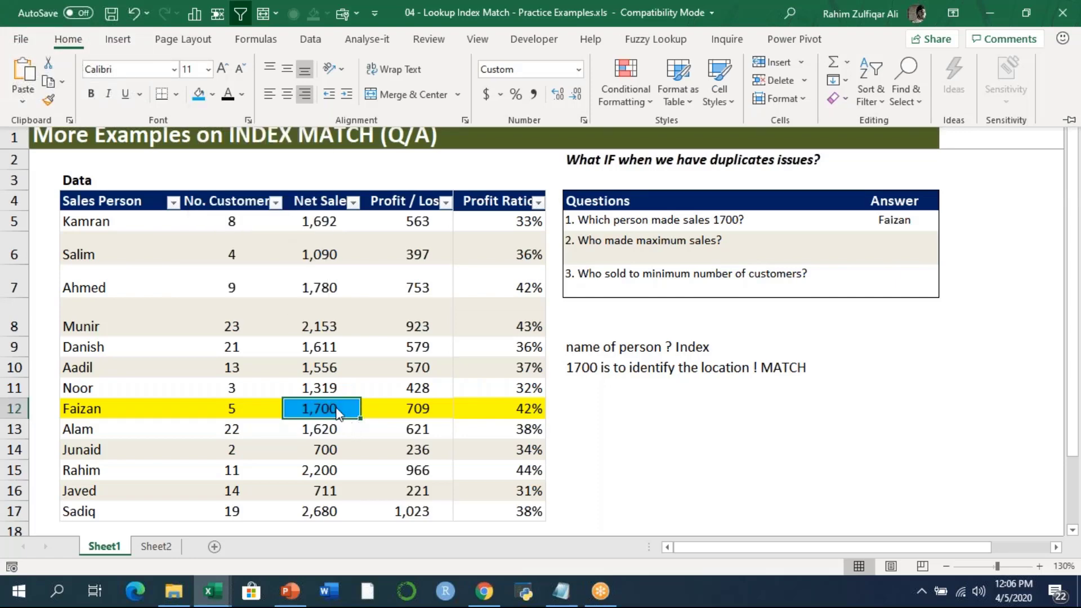
Fill the sales person cell B12 in the 1,700 sales row with light orange.
click(134, 414)
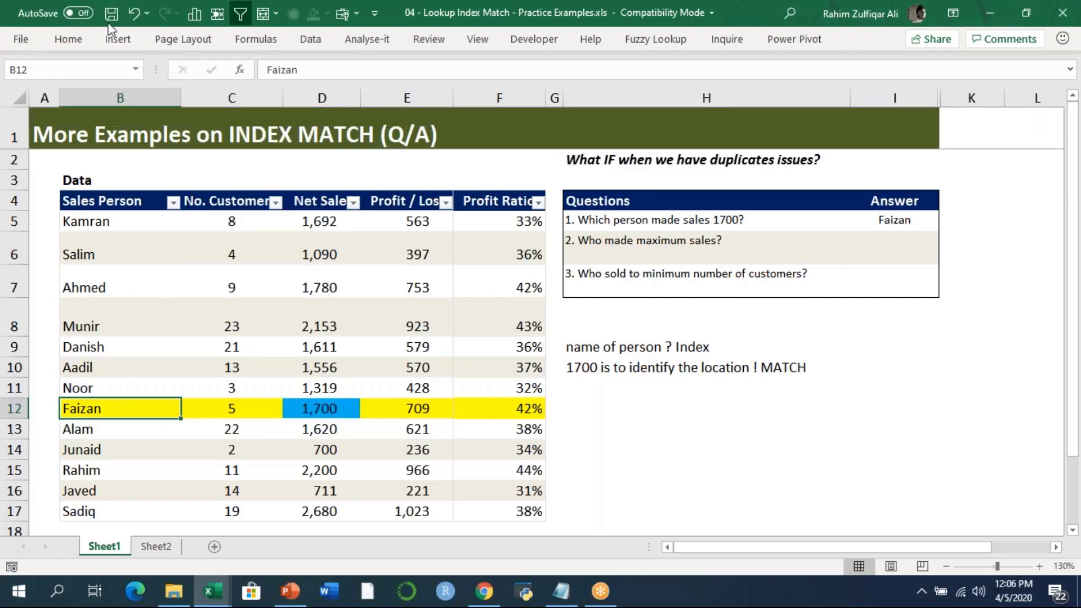
click(68, 39)
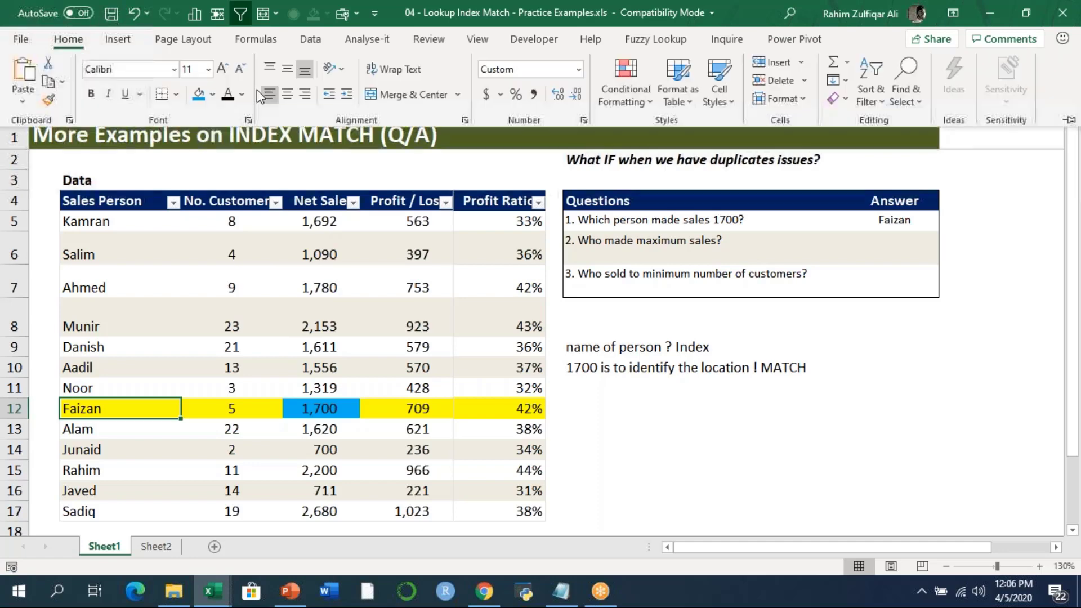
click(212, 95)
click(198, 169)
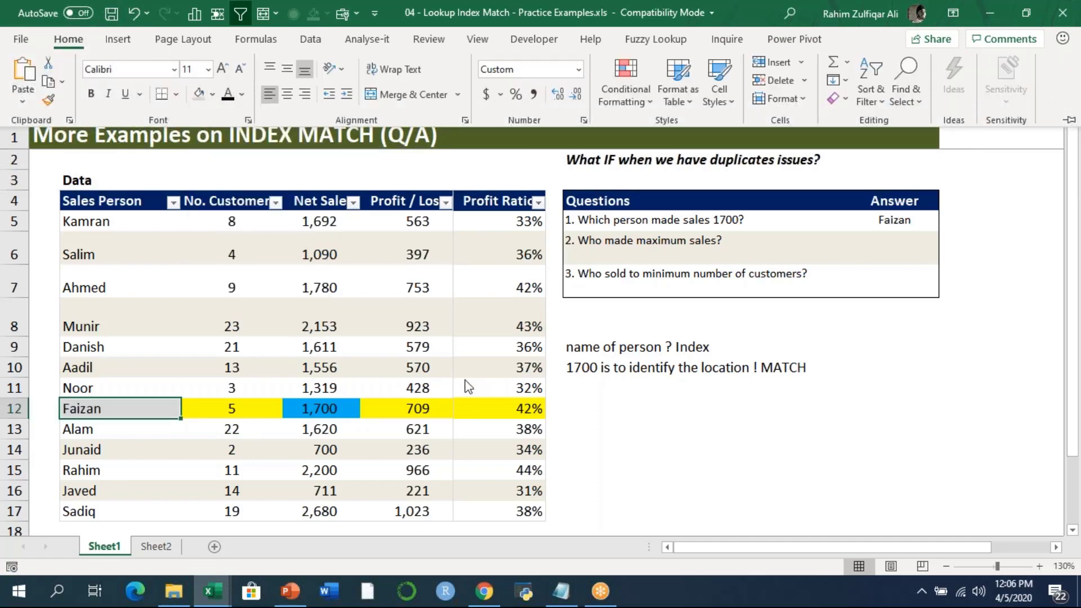
click(83, 37)
click(212, 94)
click(319, 179)
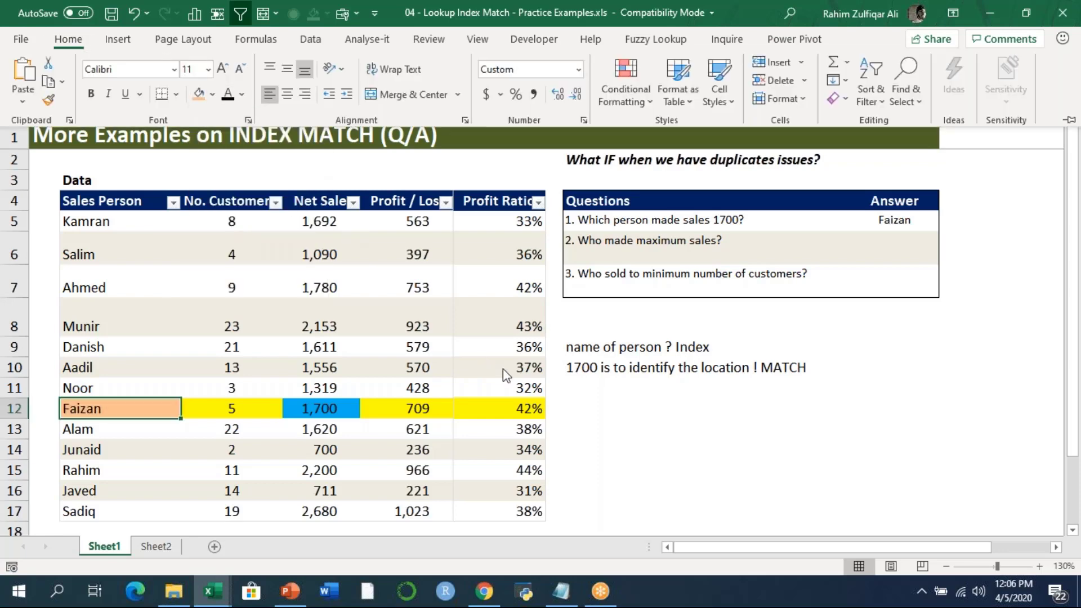
Review the MATCH note, cells D12 and B12, and the formula in I5 to trace the 1700 lookup.
click(725, 370)
click(356, 417)
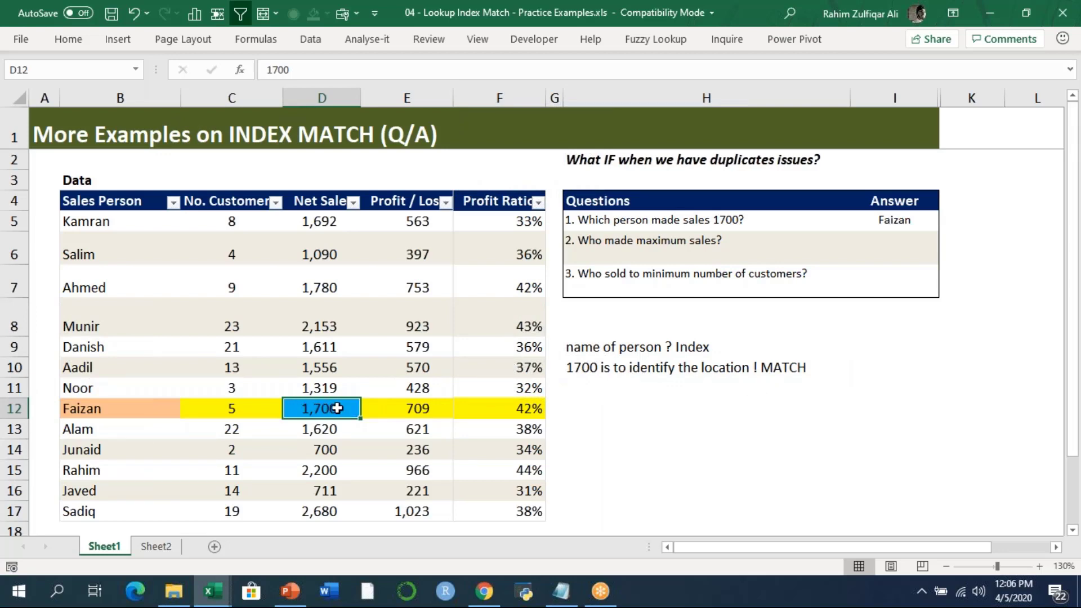
click(127, 411)
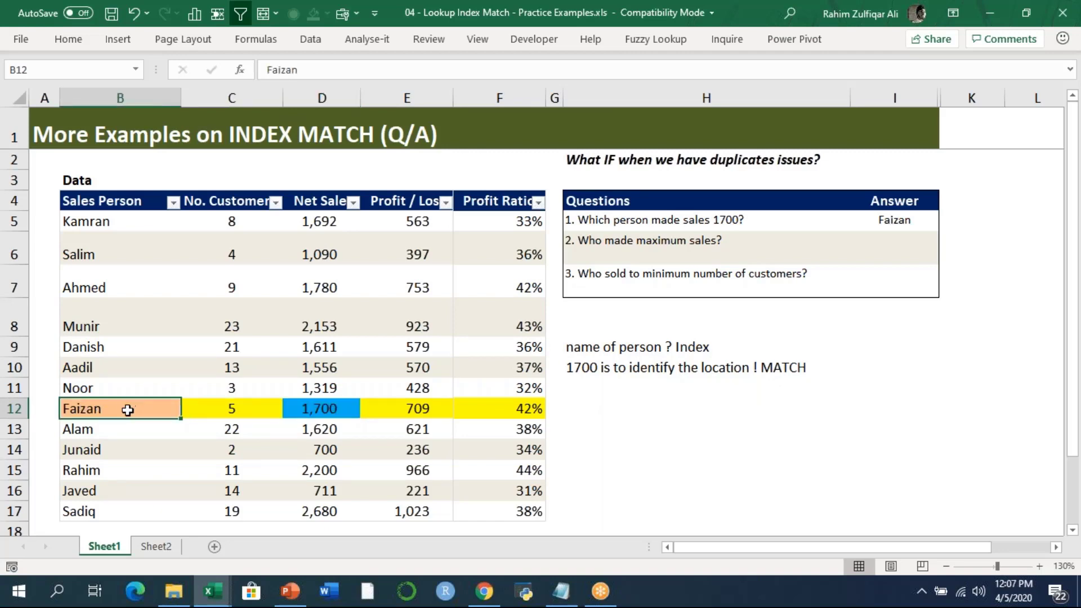
double_click(896, 219)
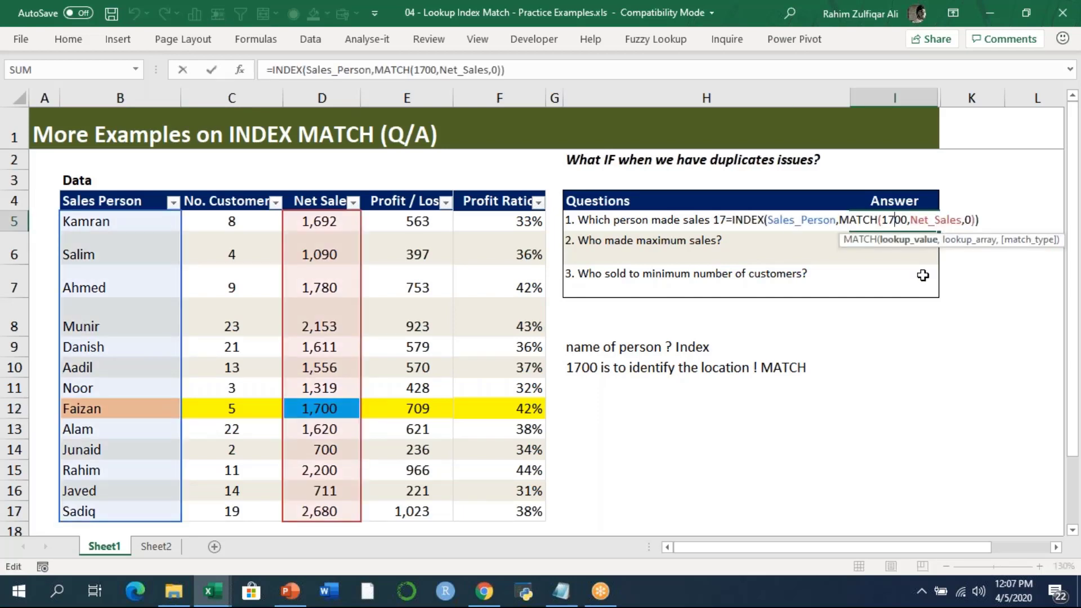
key(Return)
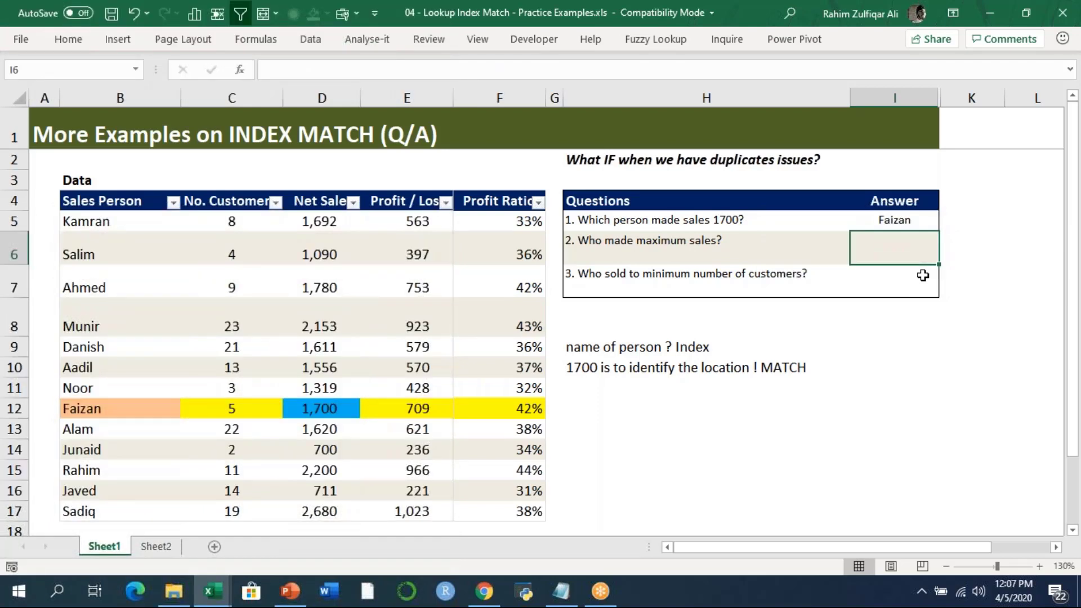
Start an INDEX formula in I6 with the named range Sales_Person as its array.
text(=)
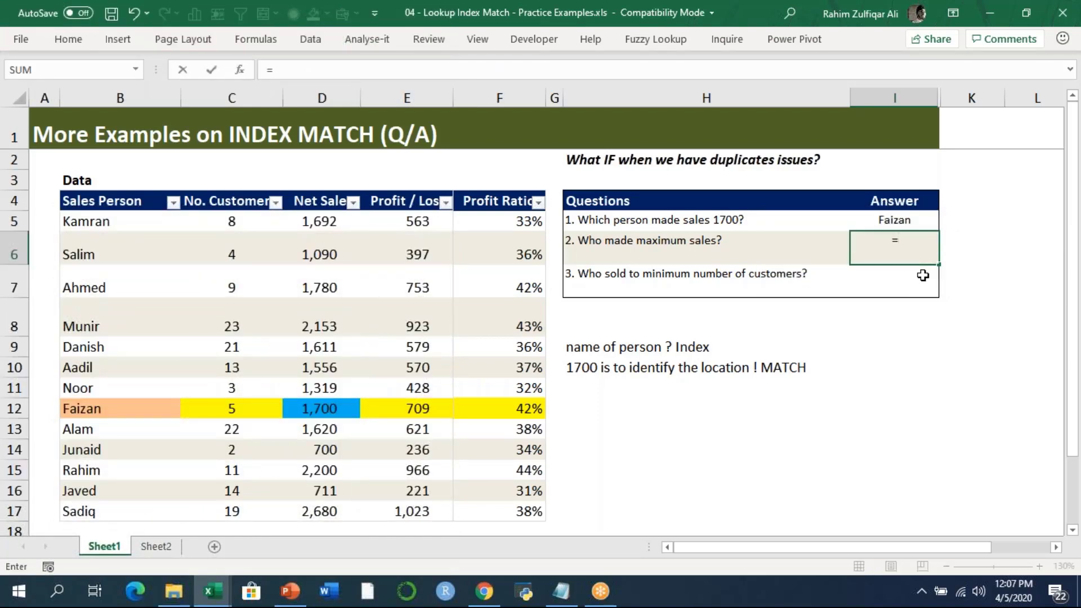
text(inde)
key(Tab)
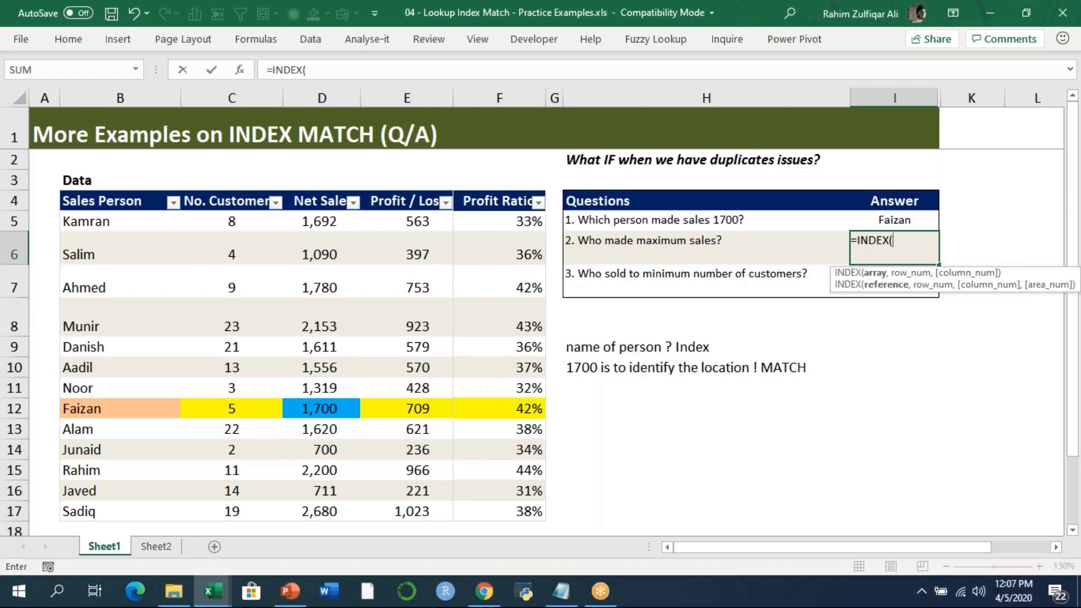
text(sales)
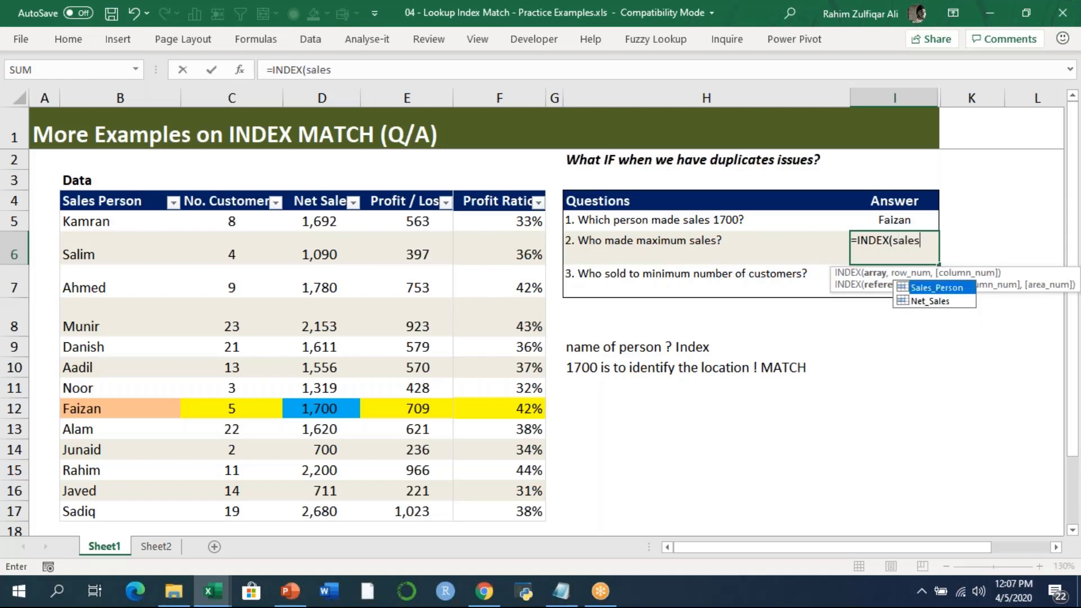
key(Tab)
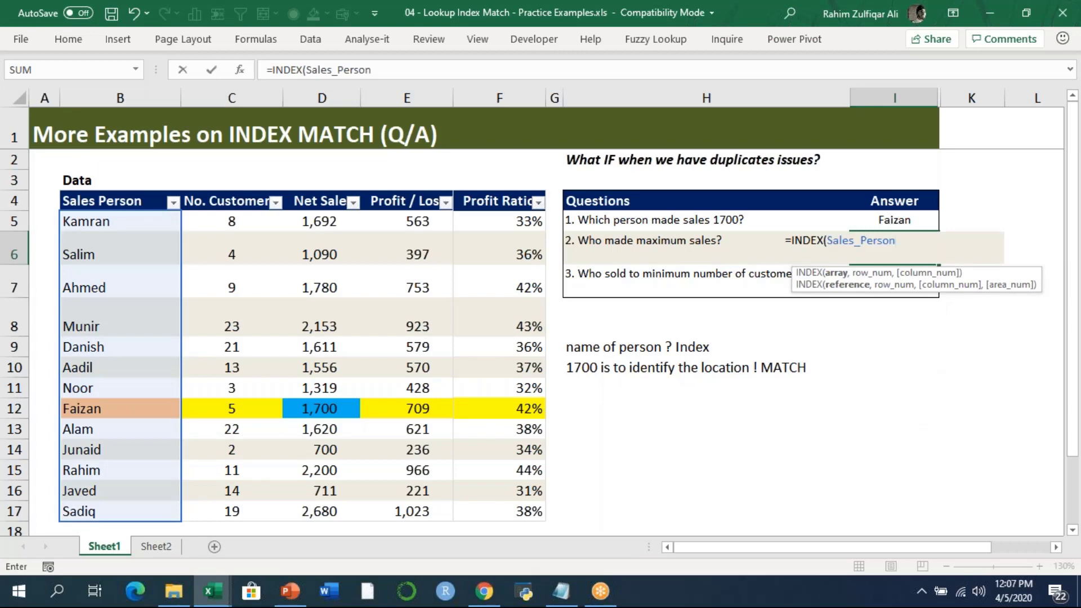
text(,)
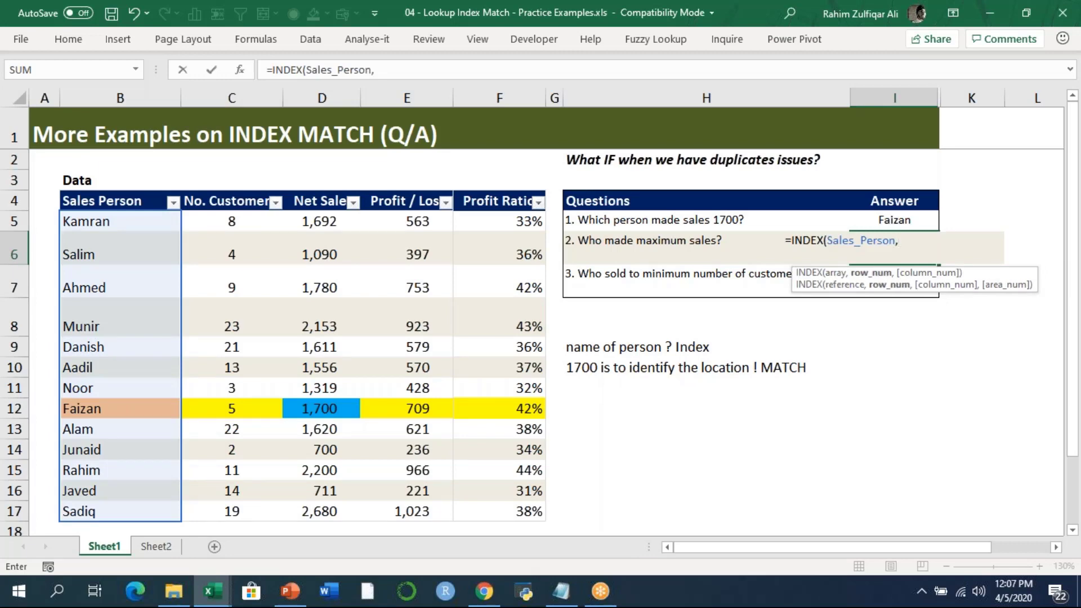
Add a MATCH function as the row number in I6, with MAX(Net_Sales) as its lookup value.
text(matc)
key(Tab)
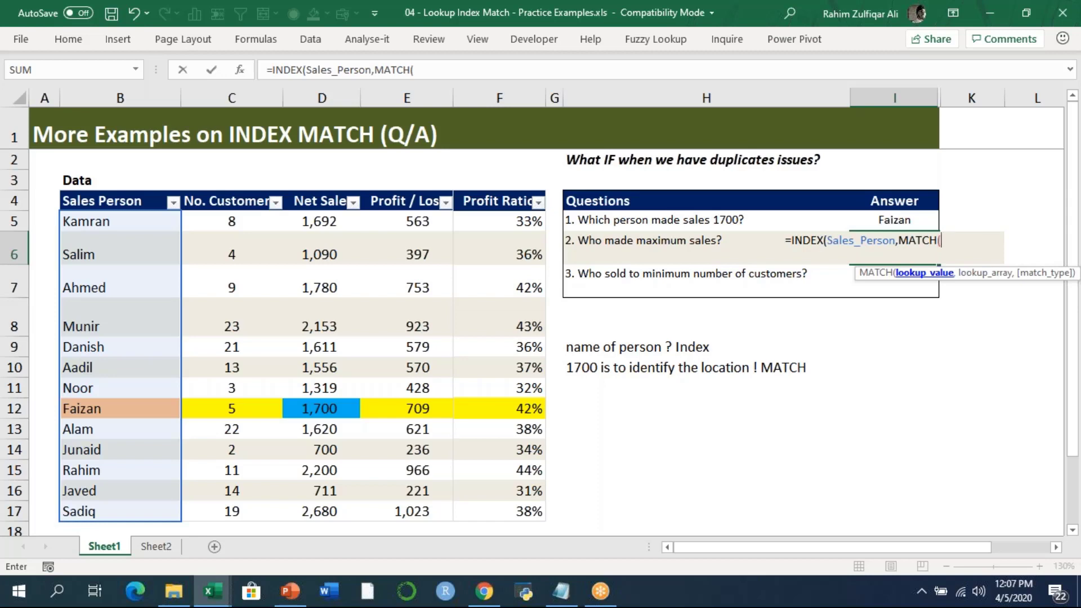
text(ma)
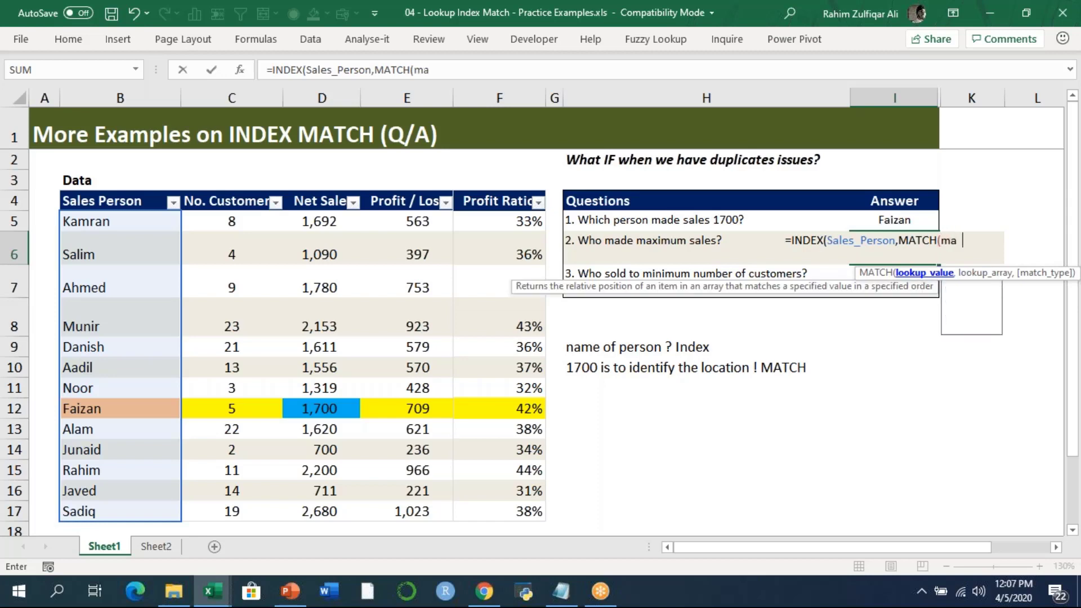
key(Tab)
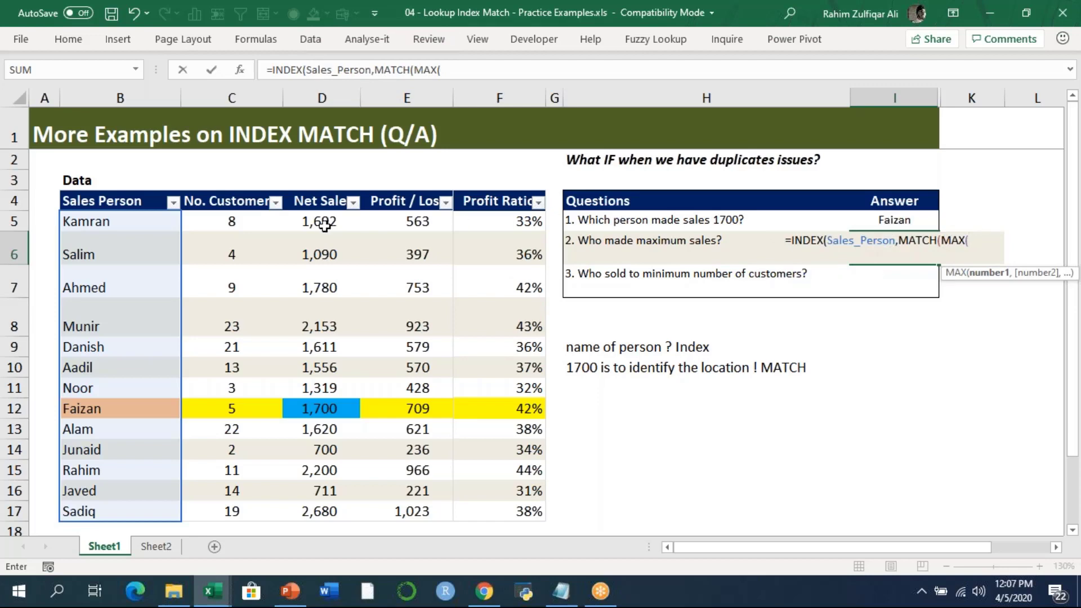
click(347, 224)
key(ctrl+shift+Down)
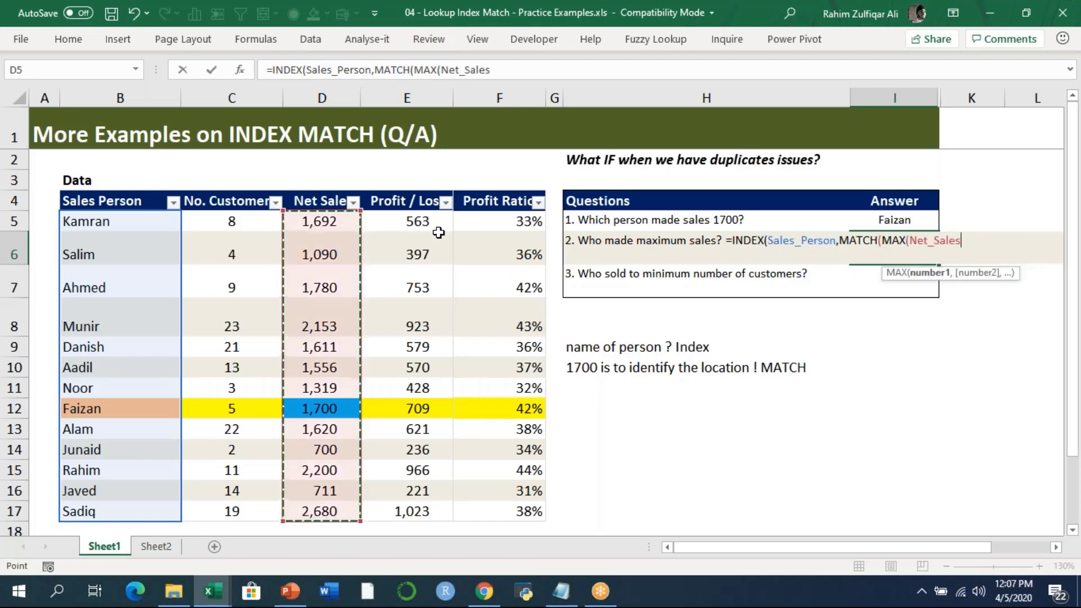
text())
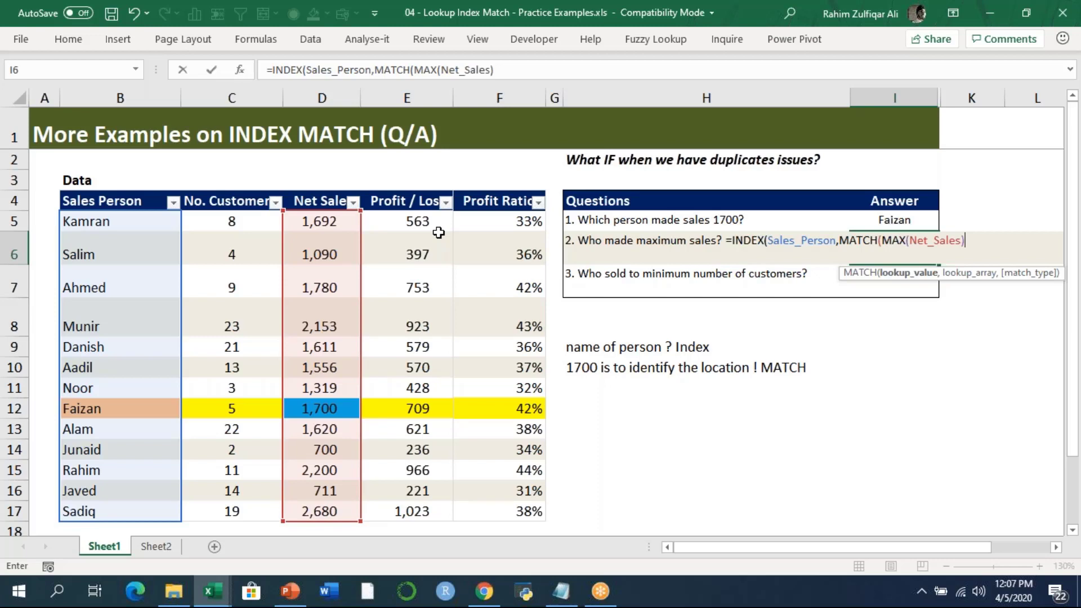
Complete the I6 formula with Net_Sales as lookup array and match type 0, and check the entered formula.
text(,)
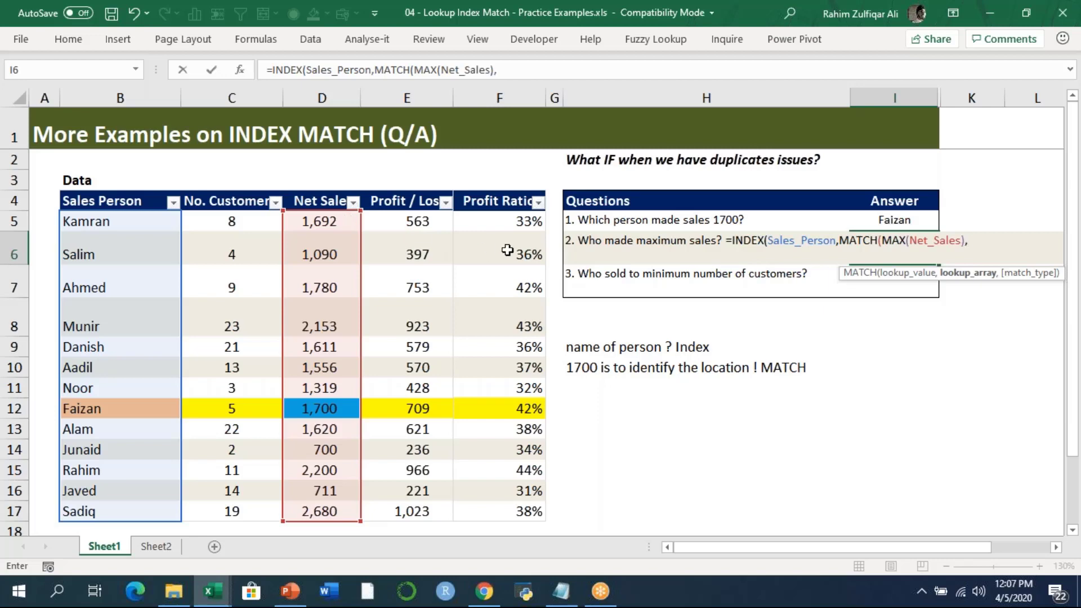
text(net)
key(Tab)
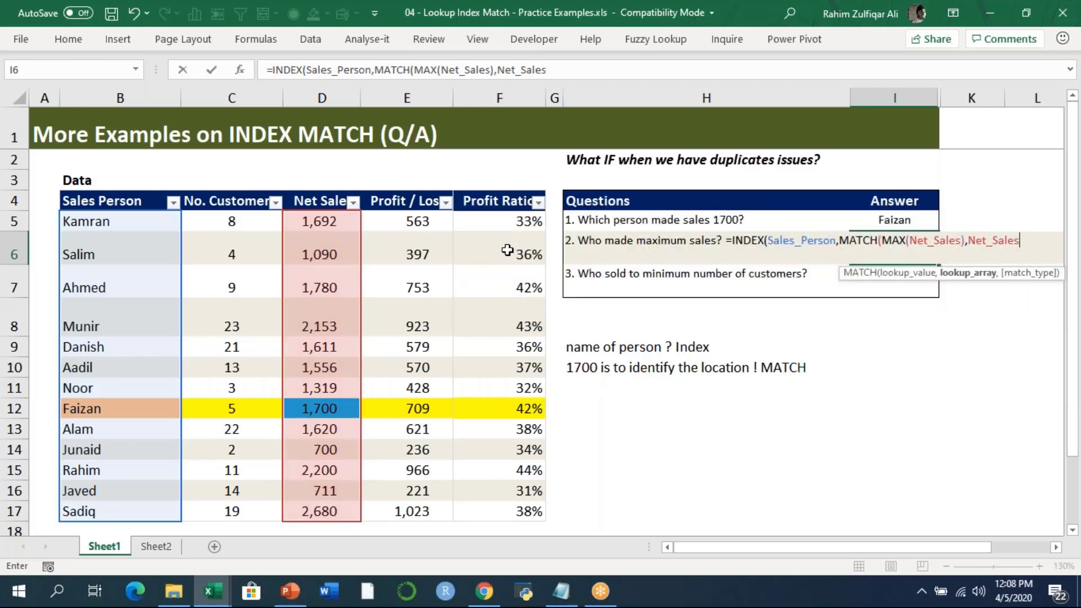
text(,)
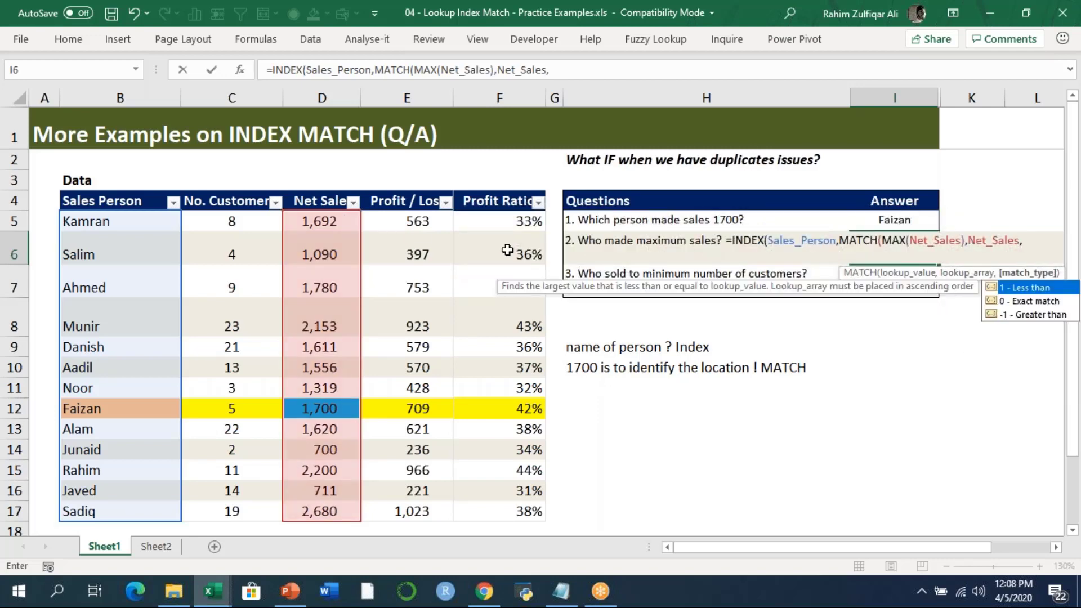
text())
key(BackSpace)
text(0)))
key(Return)
key(Up)
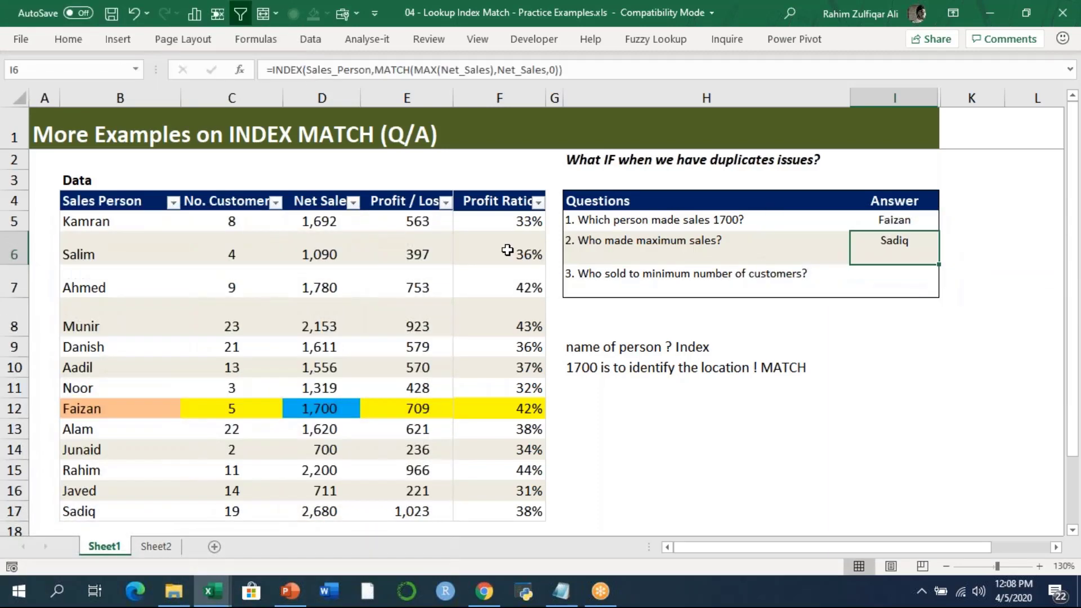
key(F2)
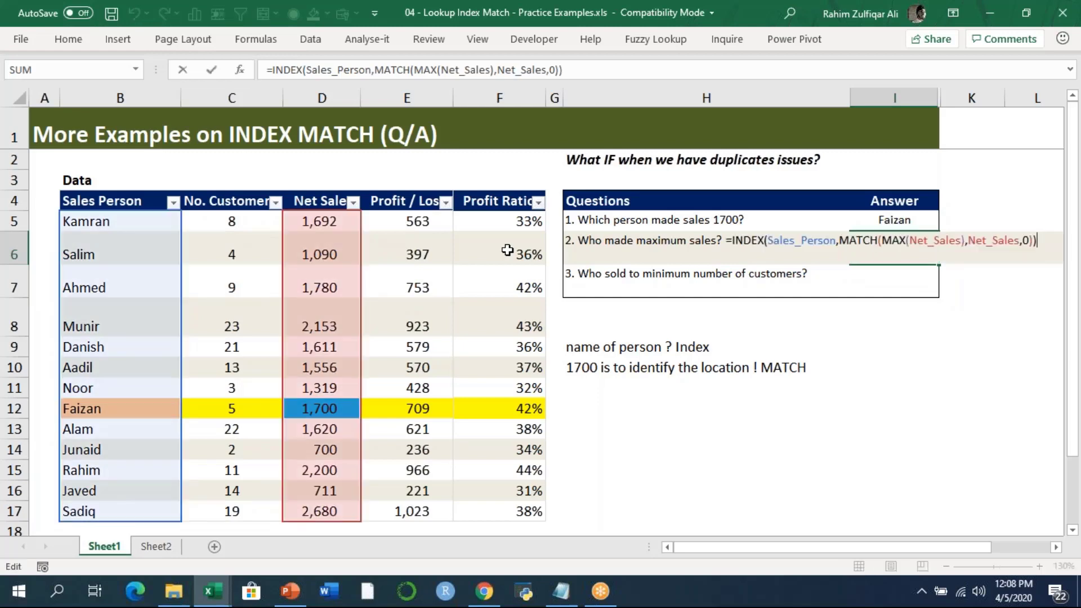
key(Escape)
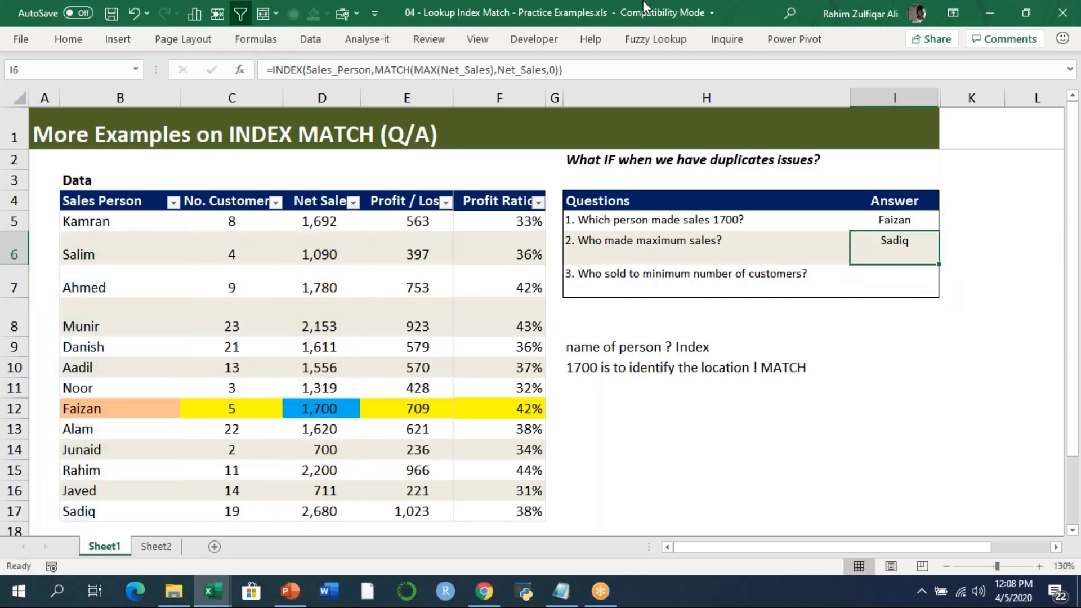
Fill the maximum sales row B17:F17 with yellow.
click(161, 511)
drag(161, 512, 501, 509)
click(74, 49)
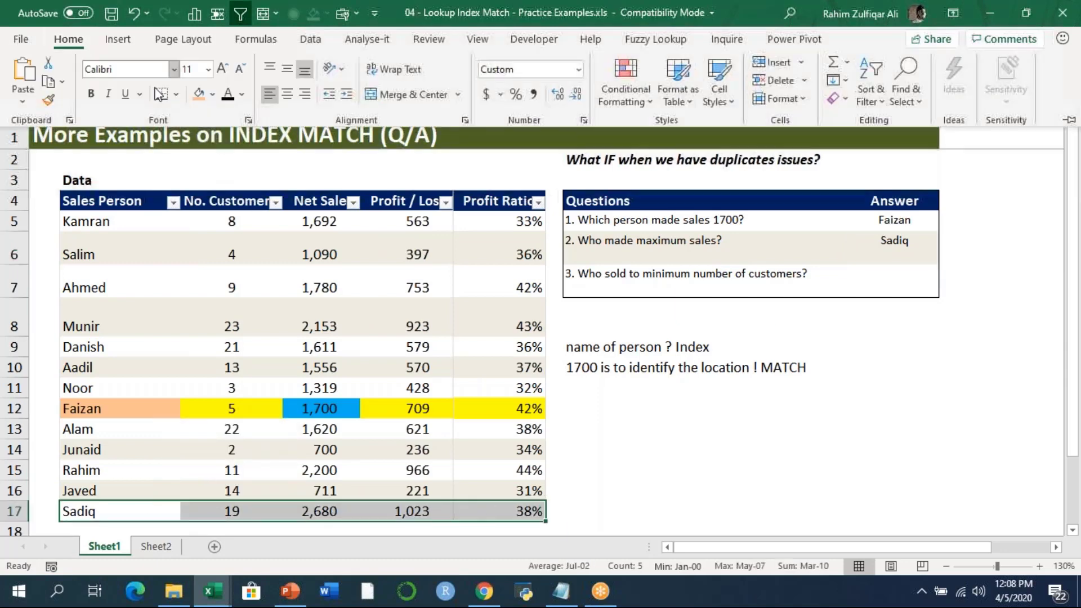
click(212, 94)
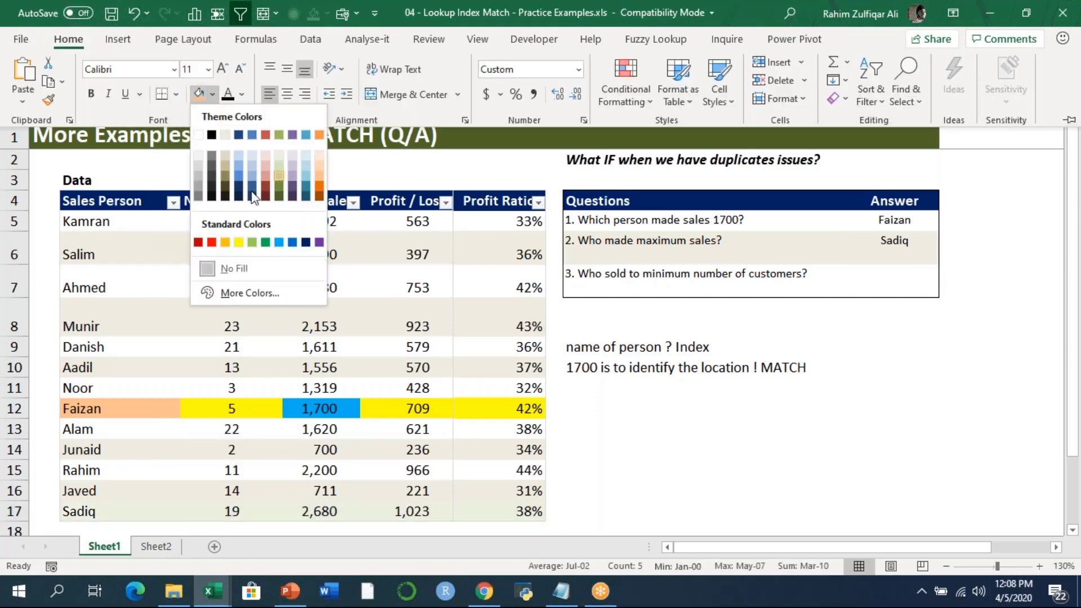
click(239, 242)
Fill the 2,680 net sales cell D17 with light blue.
click(319, 501)
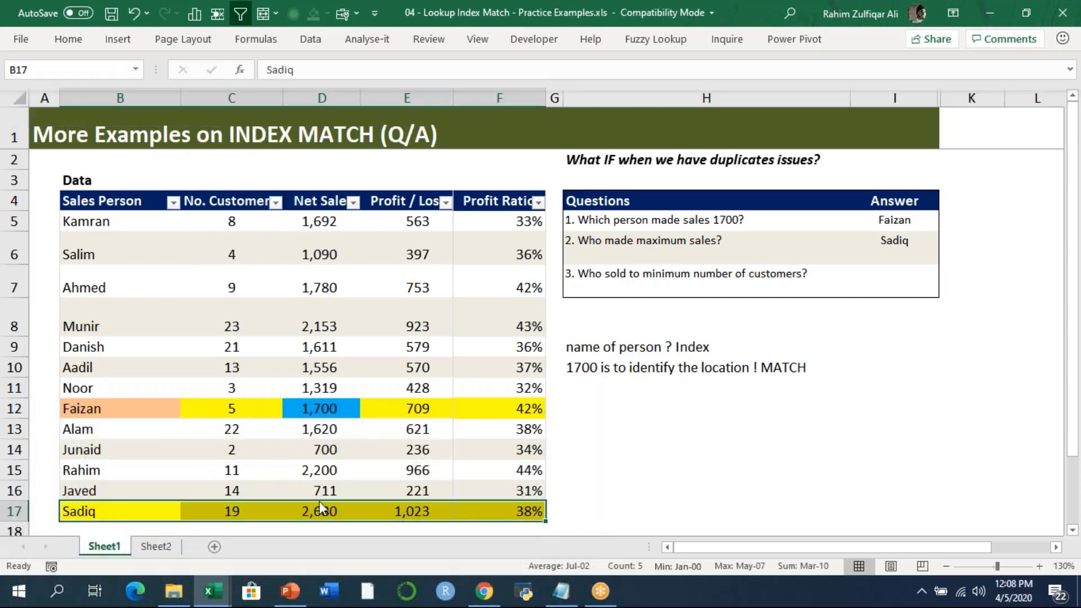
click(320, 501)
click(89, 43)
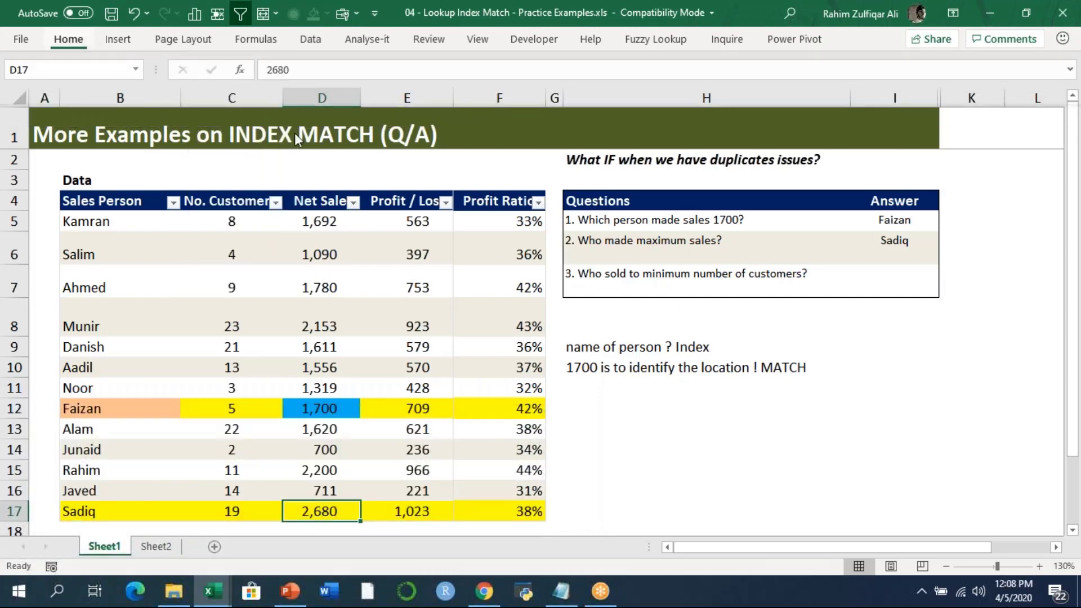
click(213, 95)
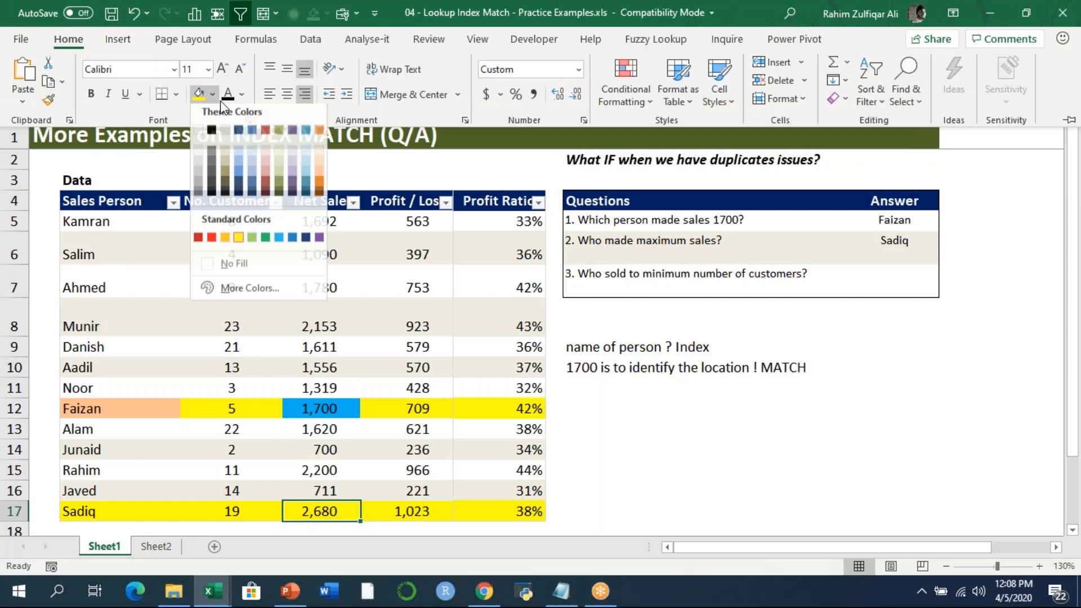
click(251, 177)
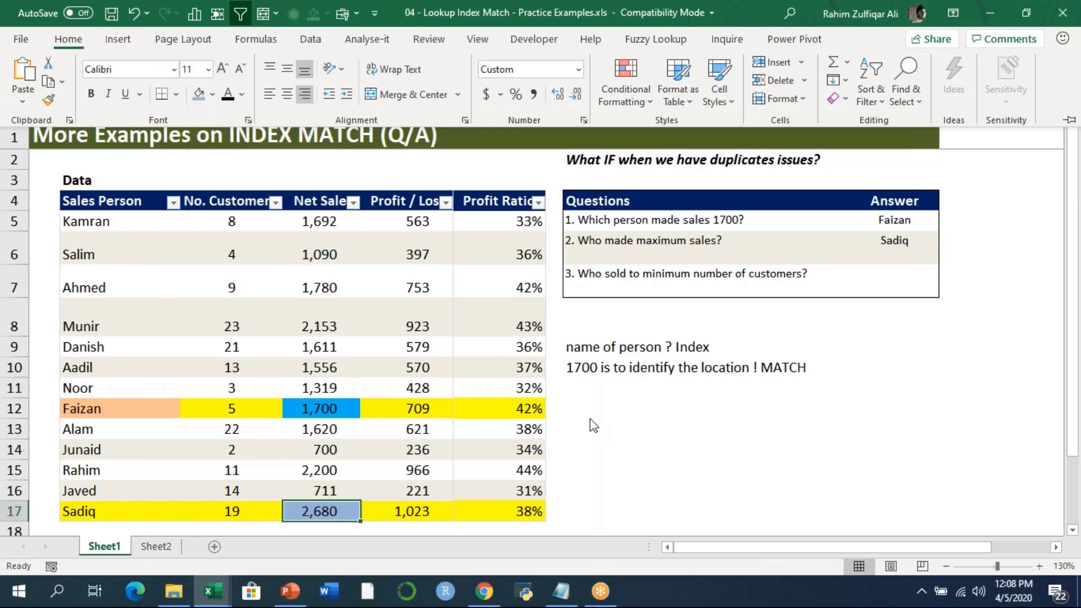
Copy the maximum sales formula from I6 into I7 for the minimum customers question.
click(890, 270)
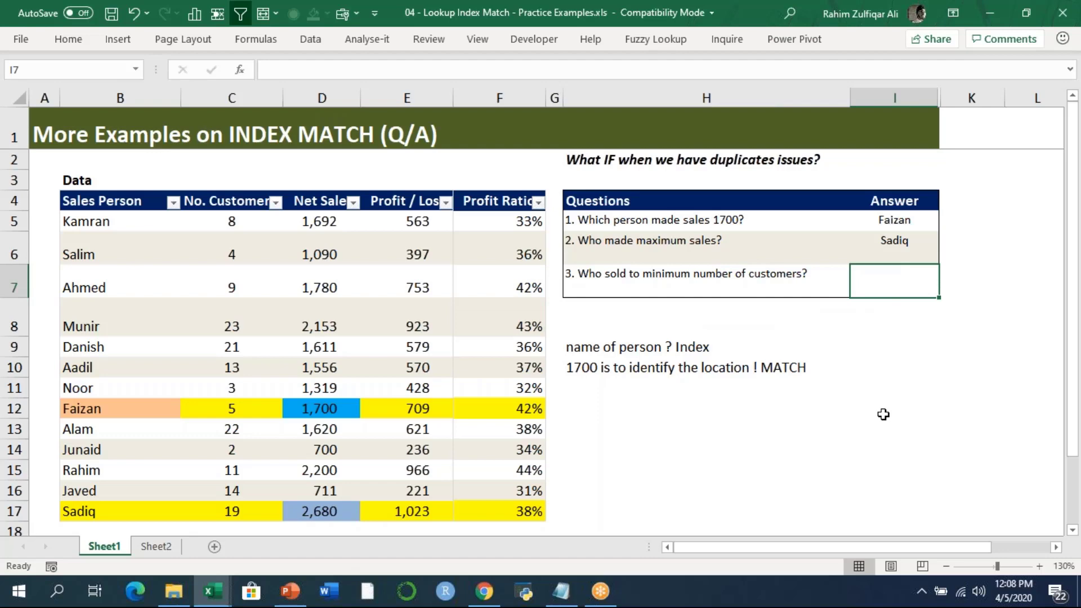
key(Up)
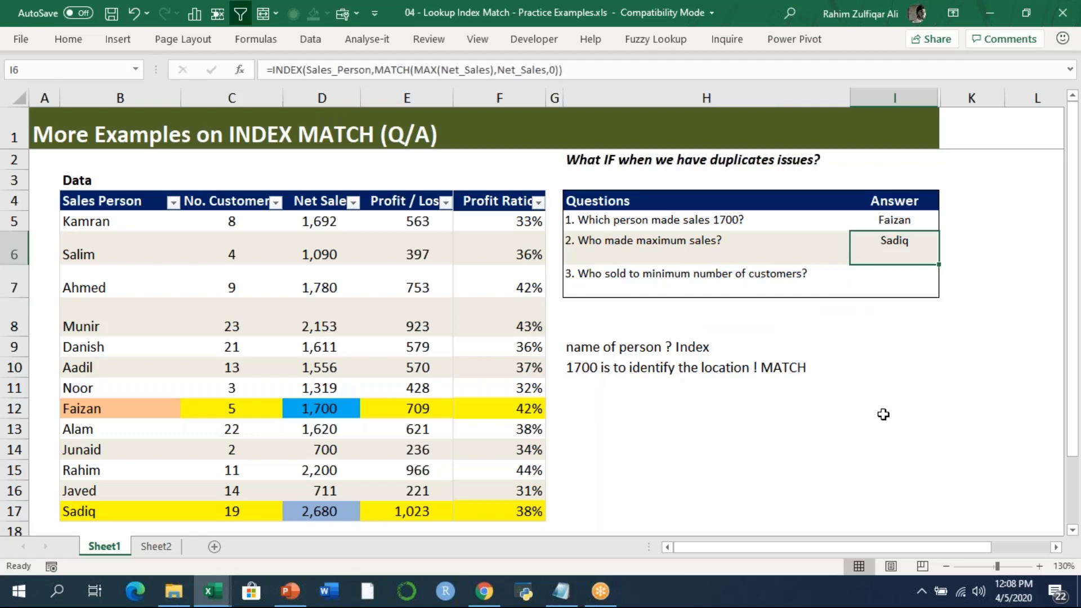
key(ctrl+c)
key(Down)
key(Return)
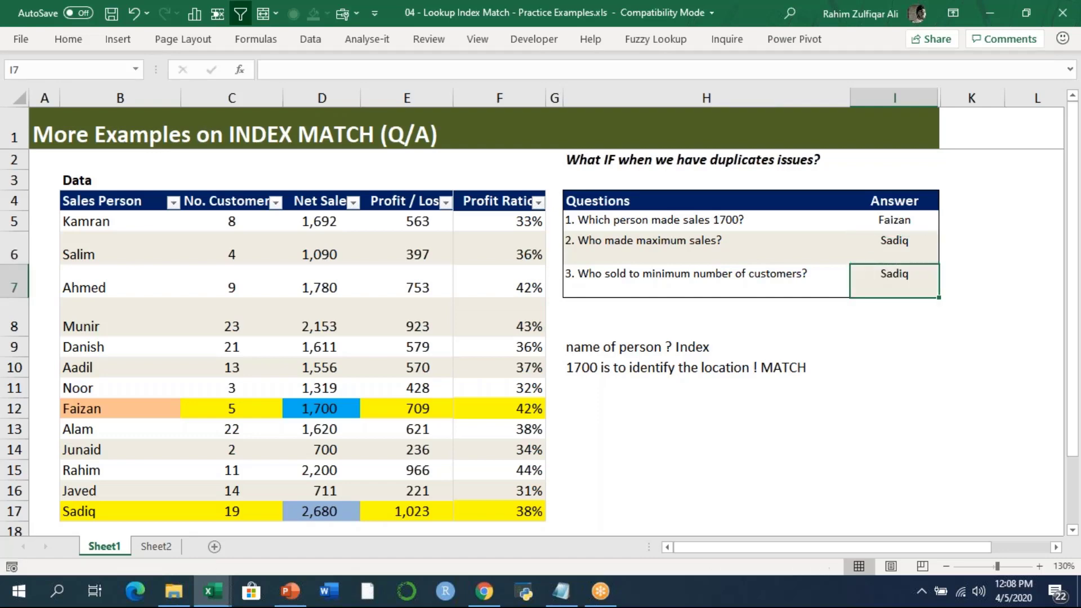
In the I7 formula, replace the Net_Sales range inside MAX with the named range No._Customers.
key(F2)
key(Left)
key(Left)
key(Left)
key(Left)
key(Left)
key(Left)
key(Left)
key(Left)
key(Left)
key(Left)
key(Left)
key(Left)
key(Left)
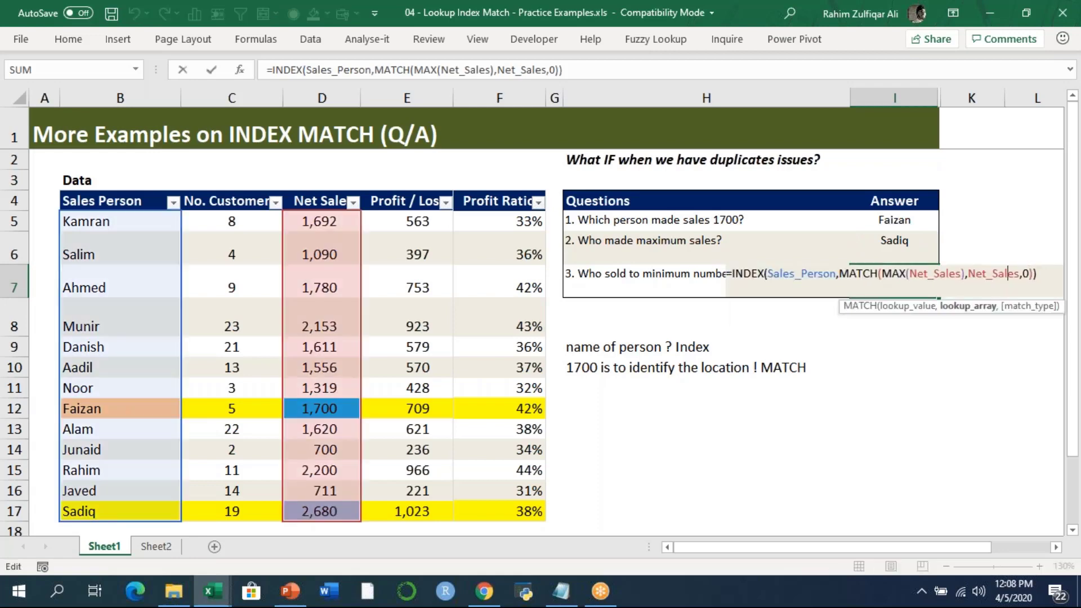
key(Left)
key(shift+Left)
key(shift+Left)
key(shift+Left)
key(shift+Left)
key(shift+Left)
key(shift+Left)
key(shift+Left)
key(shift+Left)
key(shift+Left)
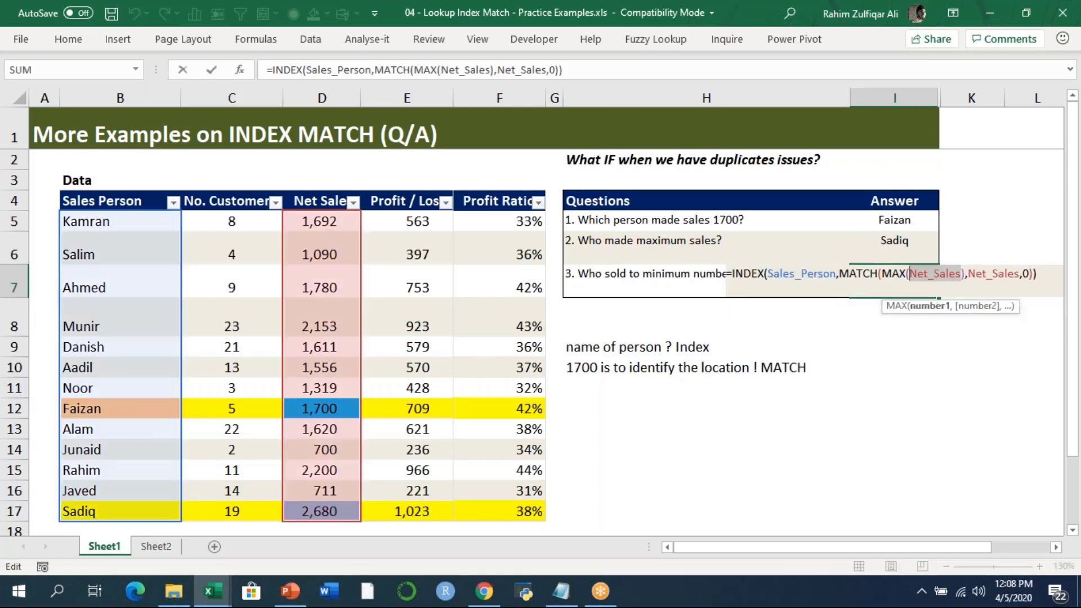
text(No)
key(Tab)
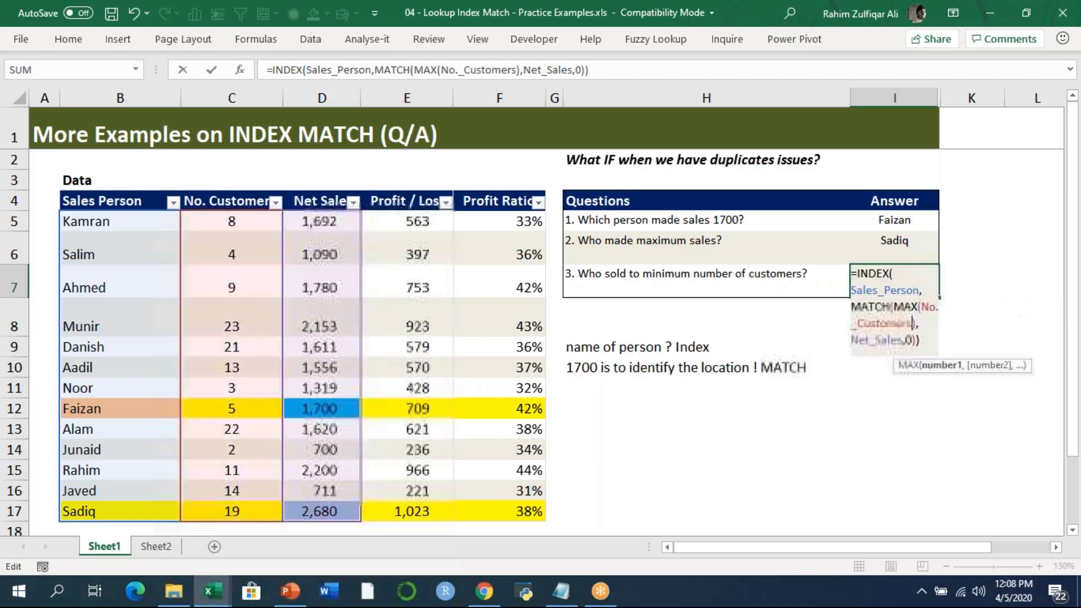
Replace the Net_Sales lookup array in I7's MATCH with No._Customers and enter the formula.
key(Left)
key(Left)
key(shift+Left)
key(shift+Left)
key(shift+Left)
key(shift+Left)
key(shift+Left)
key(shift+Left)
key(shift+Left)
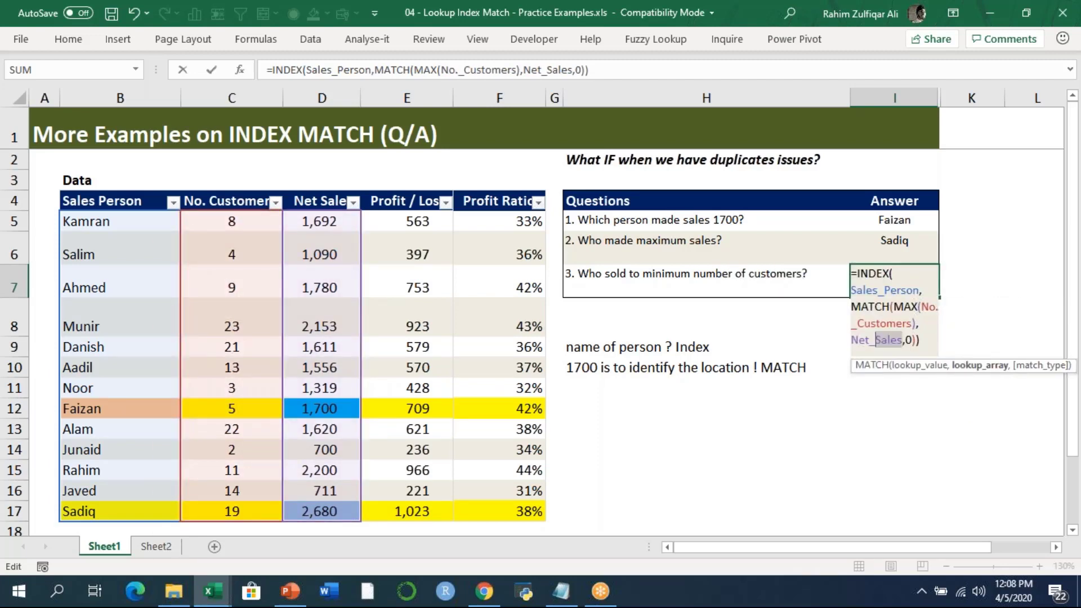
key(shift+Left)
key(shift+Left)
text(No)
key(Tab)
key(Right)
key(Right)
key(Right)
key(Right)
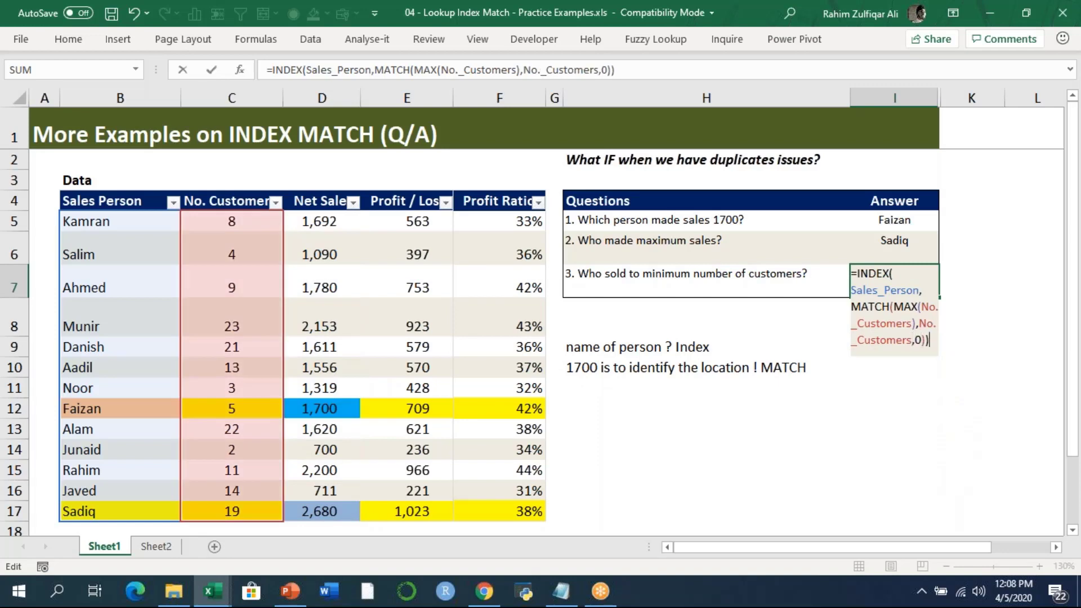
key(ctrl+Return)
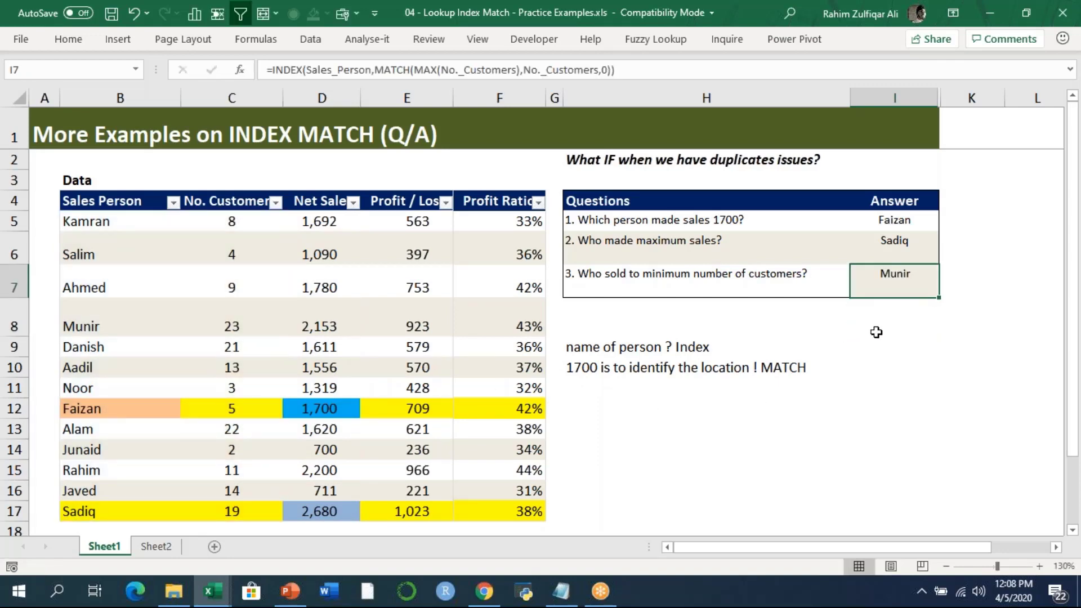
Replace MAX with MIN in the I7 formula so it looks up the minimum number of customers.
double_click(896, 272)
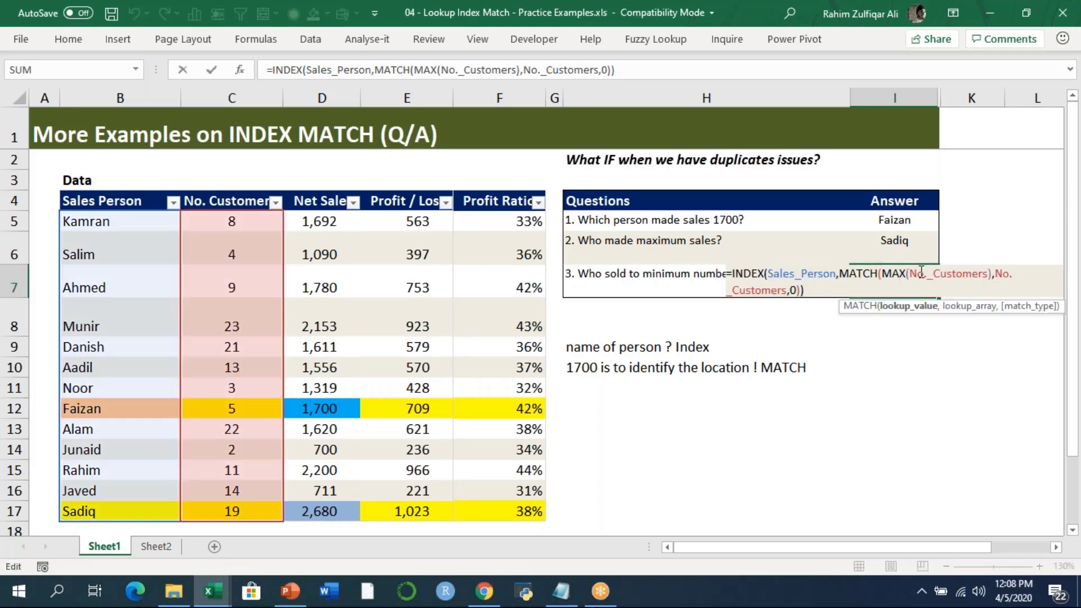
key(Right)
key(shift+Left)
key(shift+Left)
key(shift+Left)
text(min)
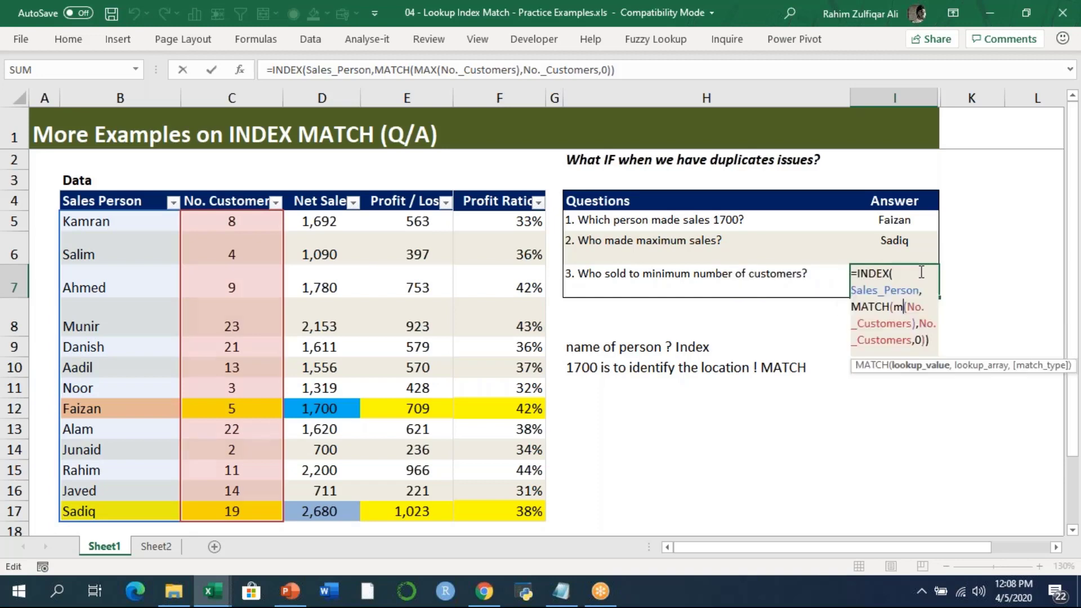
key(ctrl+Return)
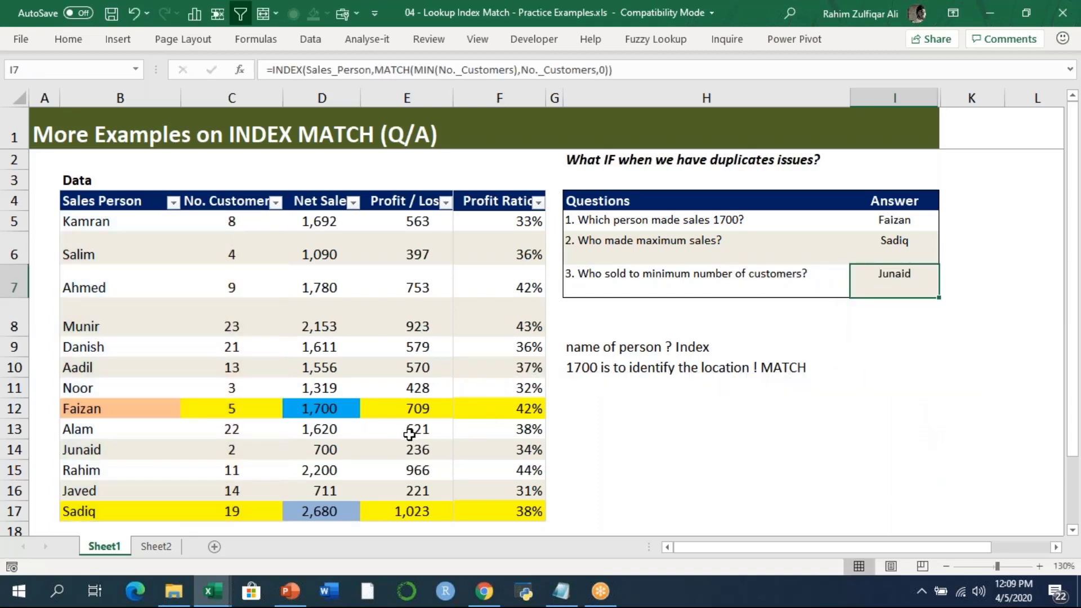
Fill the minimum customers row B14:F14 with light blue.
drag(124, 449, 502, 448)
click(68, 38)
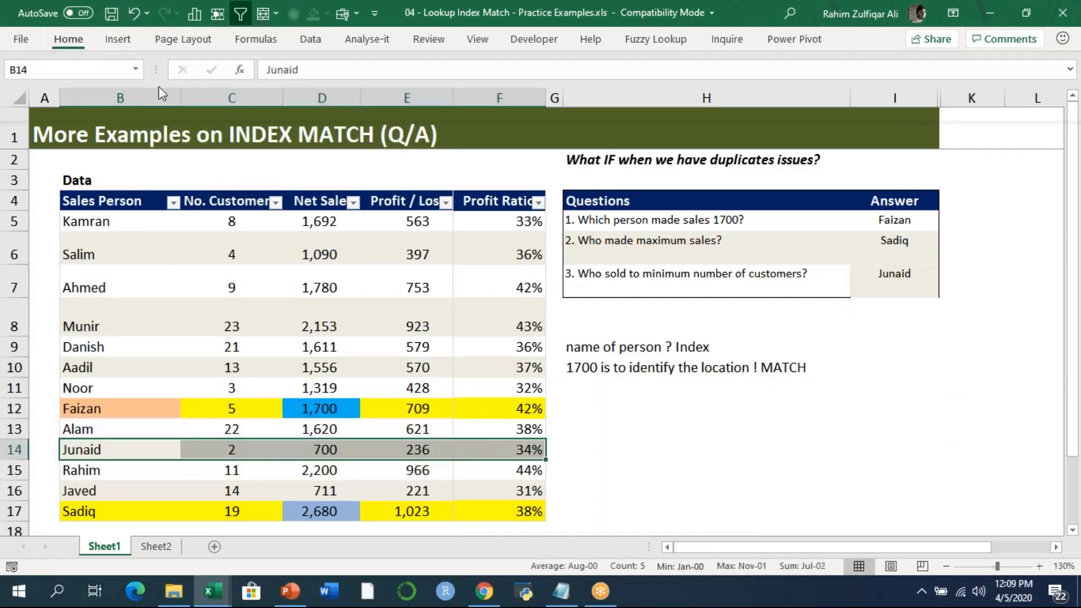
click(196, 94)
click(335, 447)
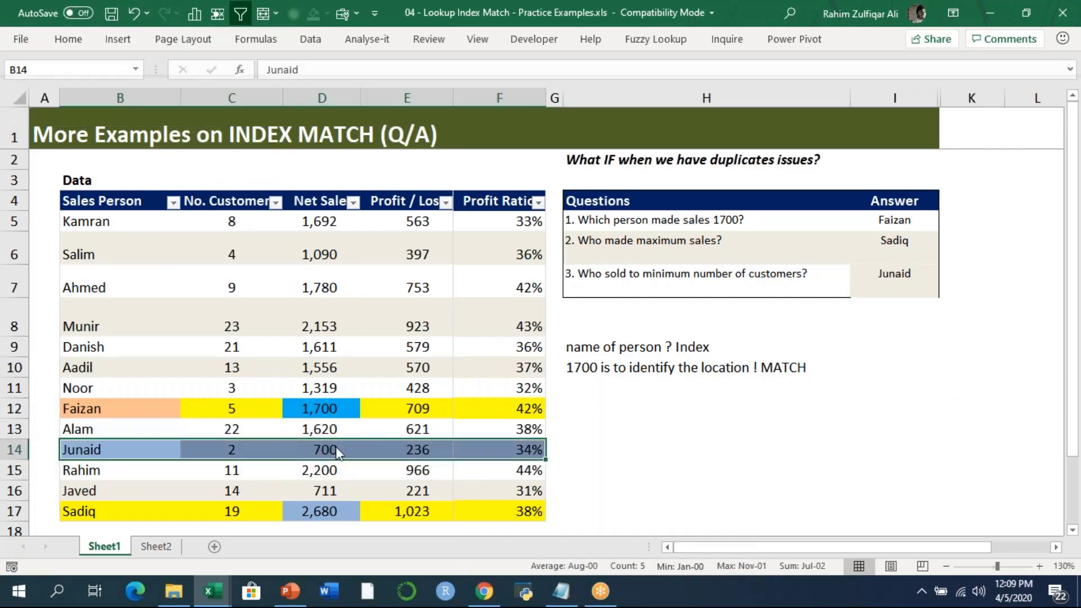
Fill the customer count cell C14 in the minimum customers row with yellow.
click(226, 453)
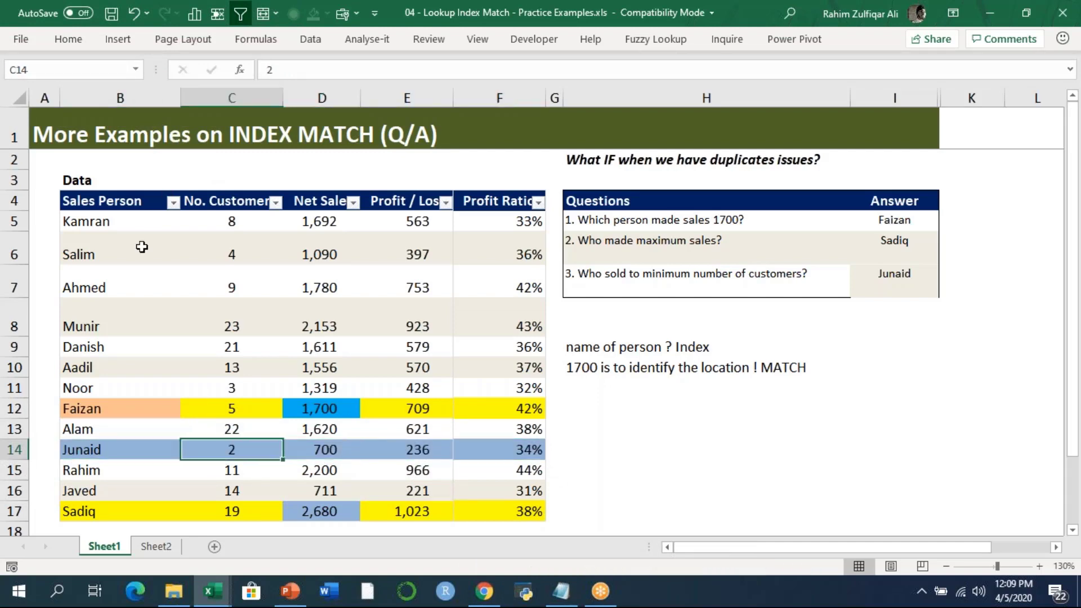
click(68, 39)
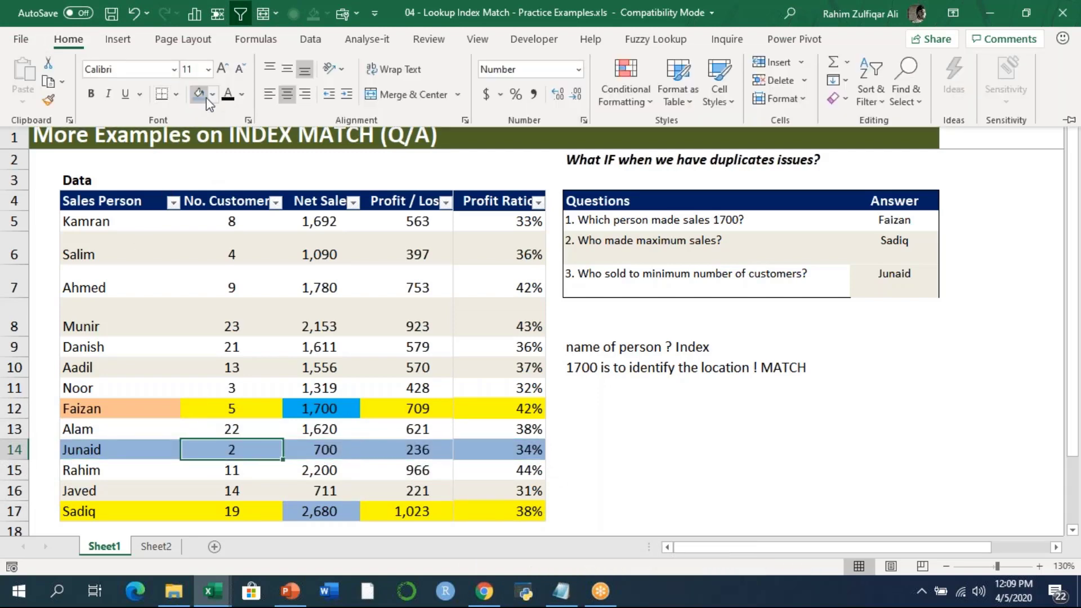
click(213, 94)
click(239, 237)
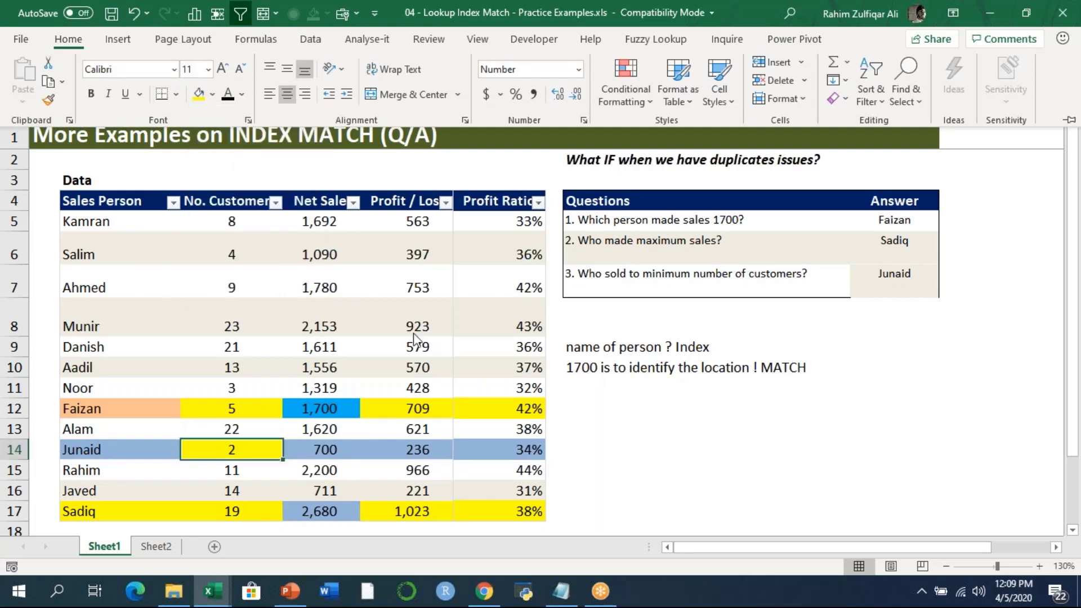
Examine the I7 formula against the customer counts in column C and the row positions of the data.
click(906, 285)
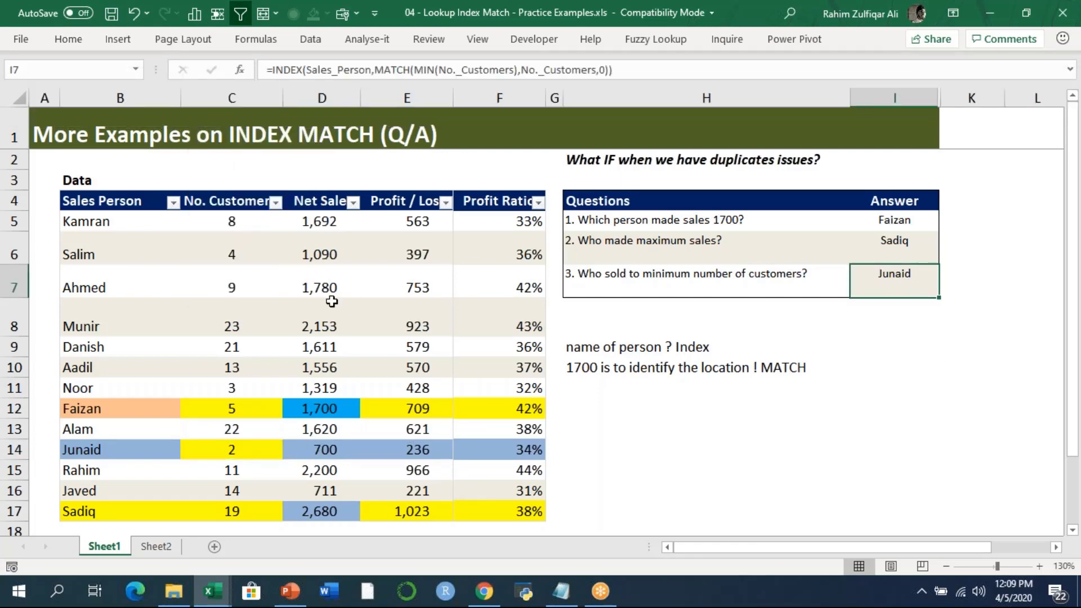
drag(231, 220, 232, 450)
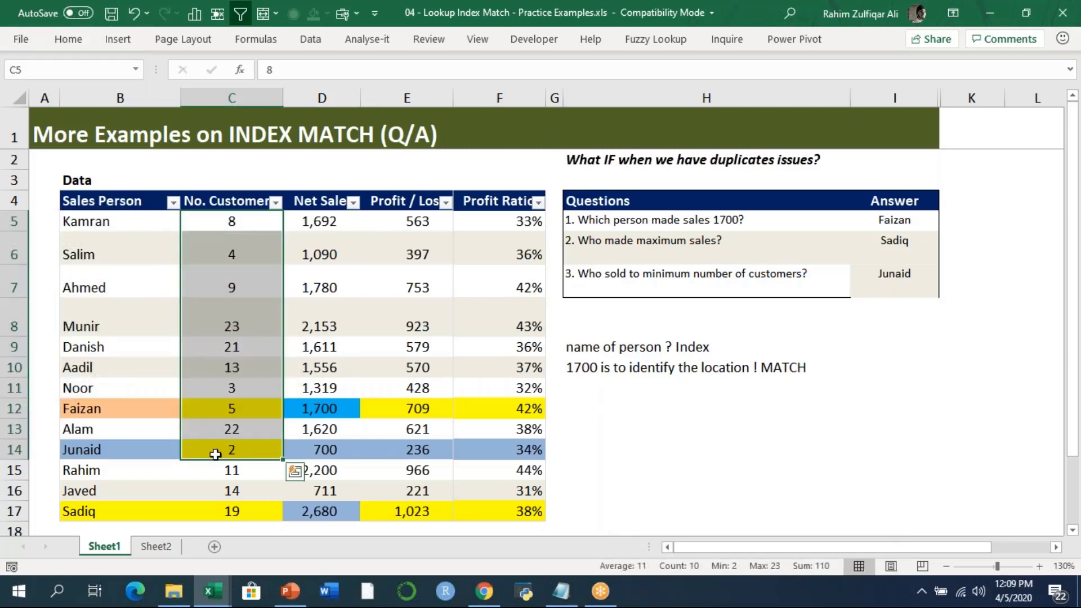
click(228, 453)
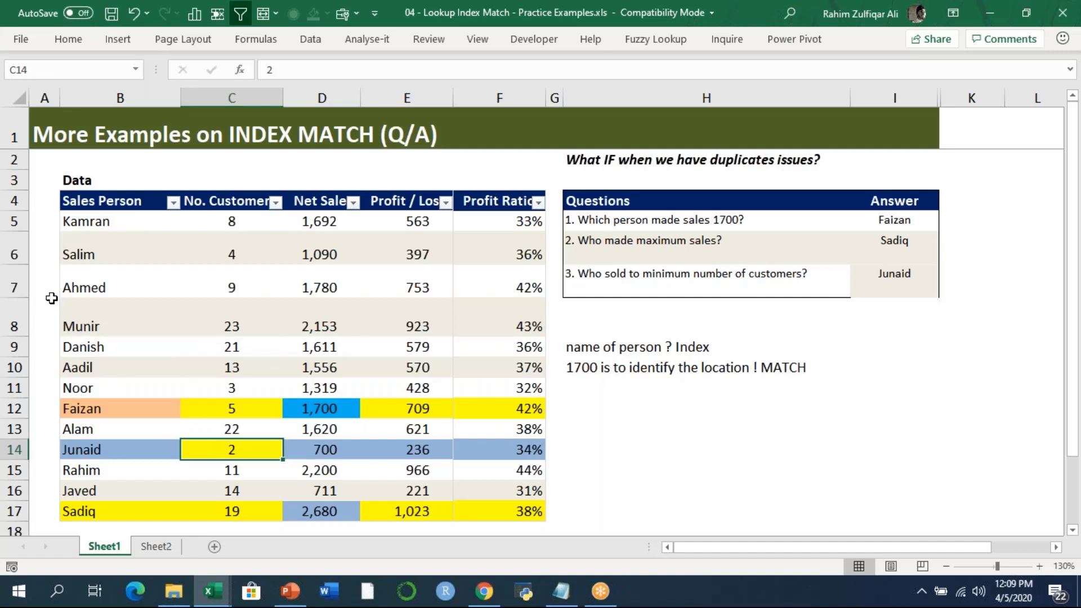
drag(41, 218, 43, 514)
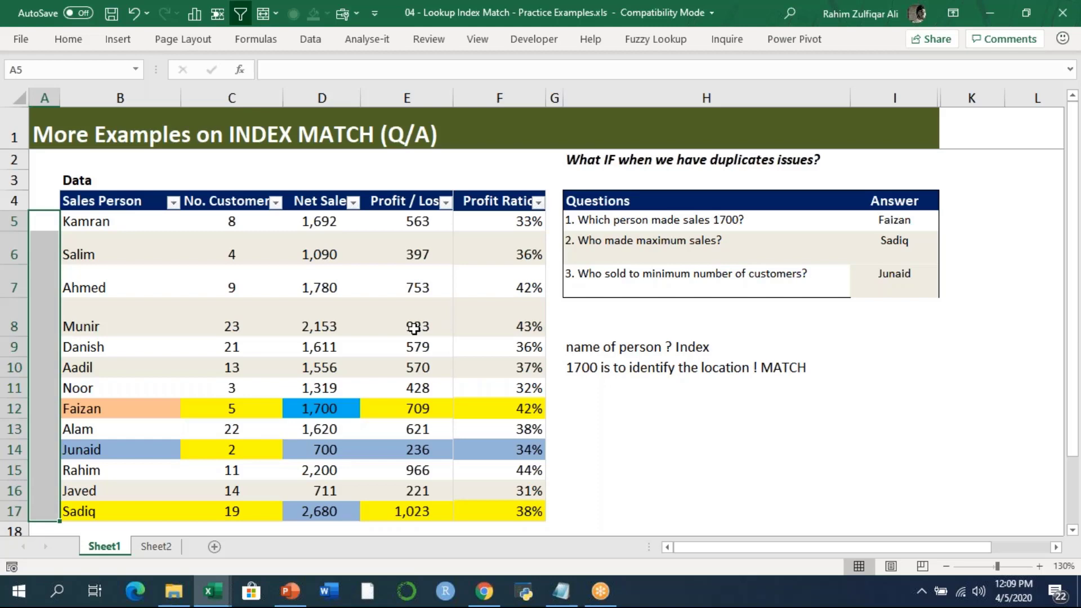
click(934, 273)
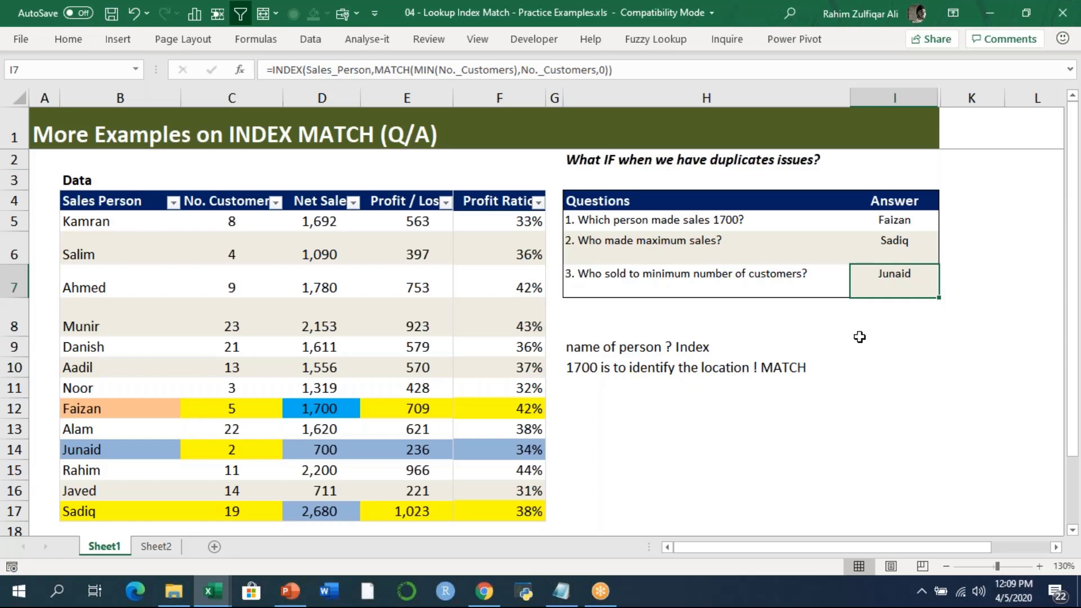
Insert a new blank worksheet directly after Sheet1.
click(214, 547)
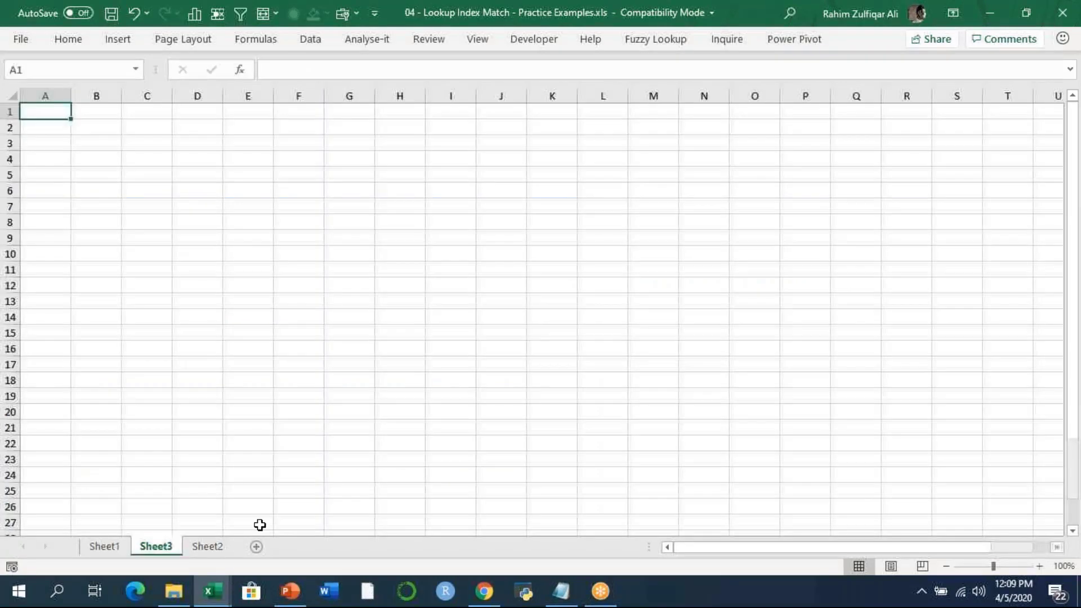
scroll(399, 276, up, 9)
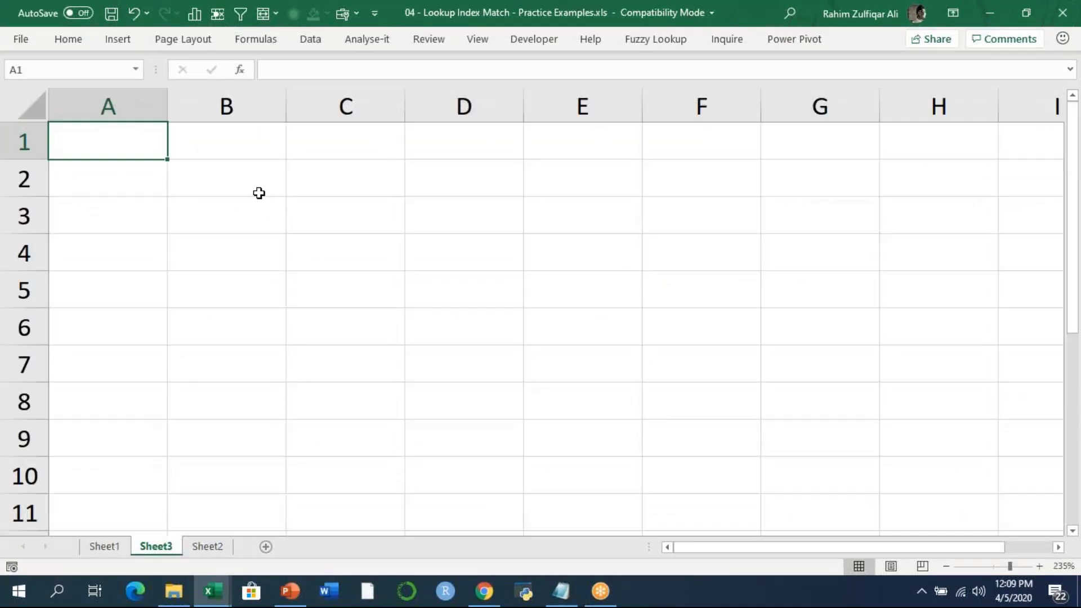
Enter the headers "income brackets" in B2 and "tax %" in C2, and fit column B's width to its text.
click(271, 191)
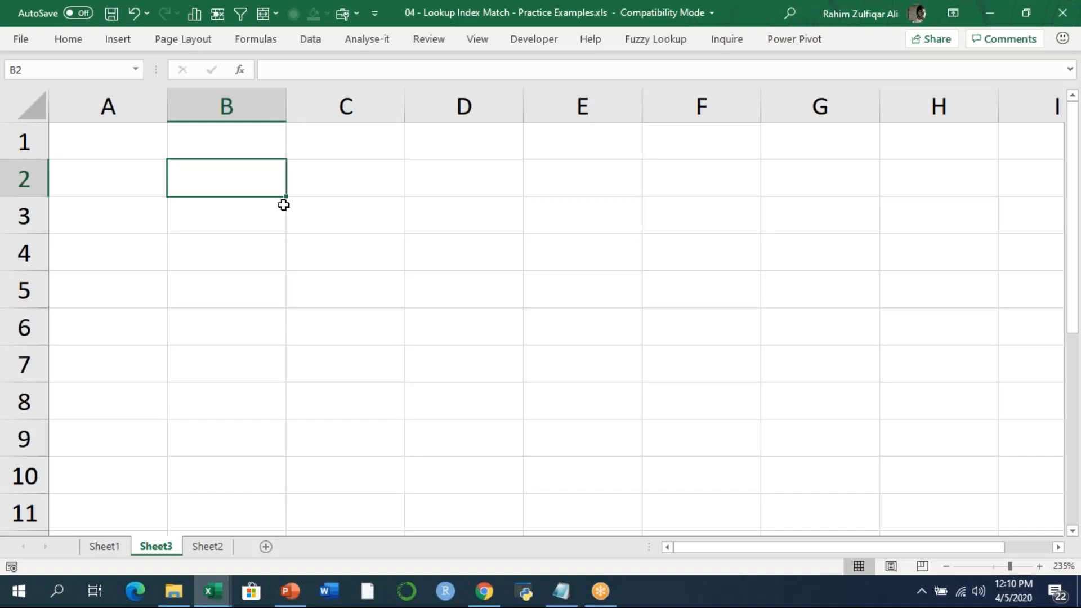
text(income)
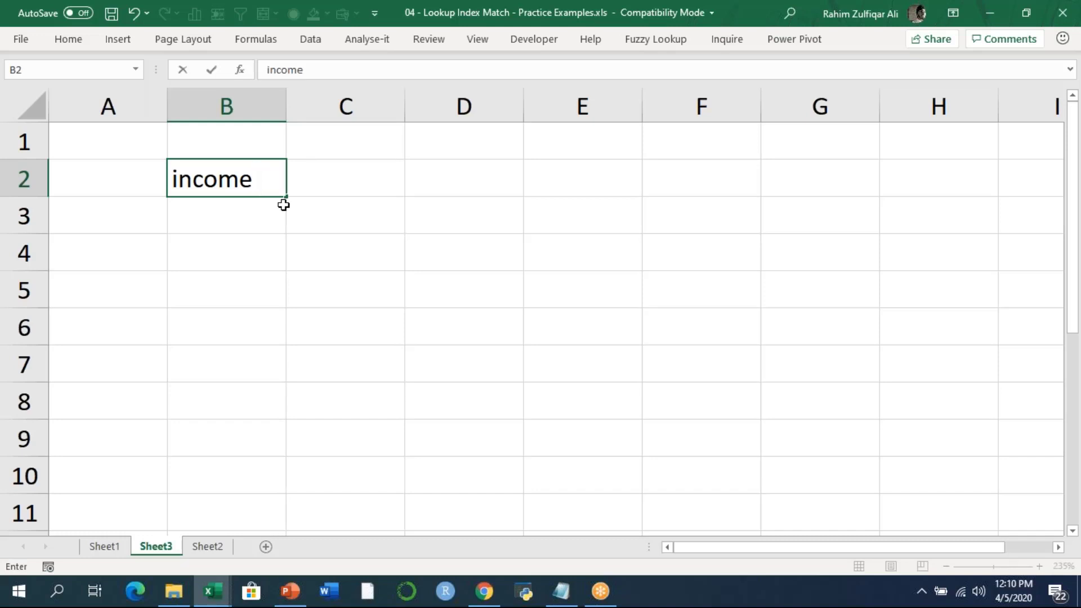
text( brackets)
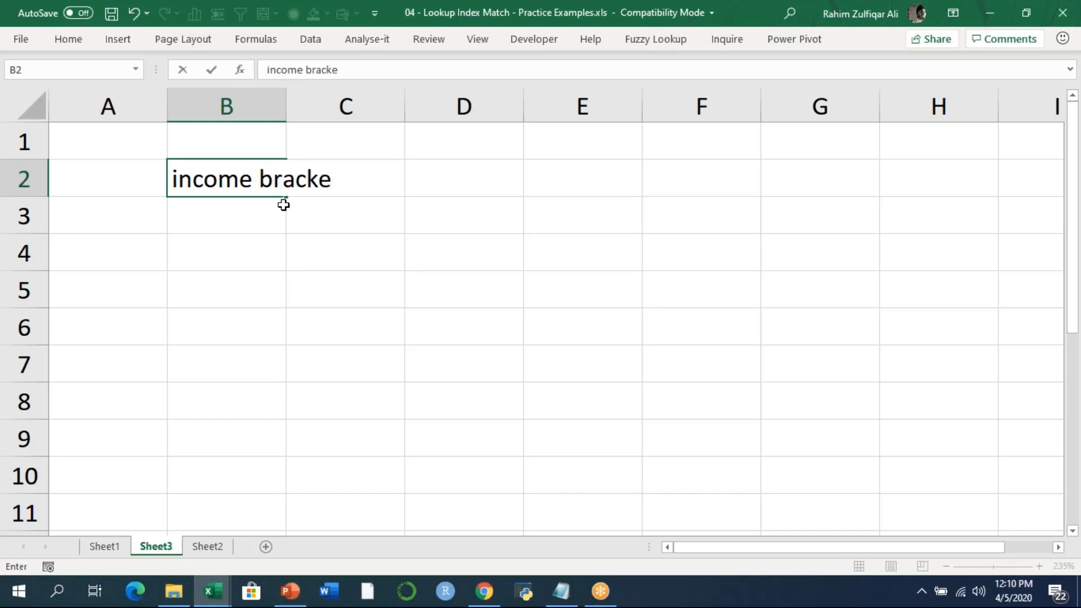
key(Tab)
text(tax %)
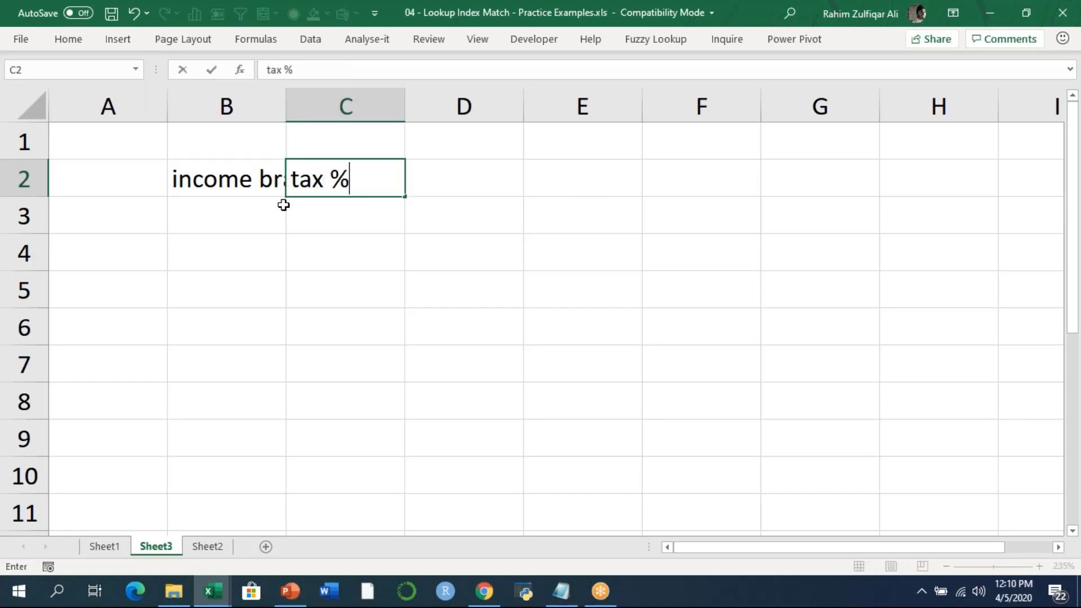
click(283, 205)
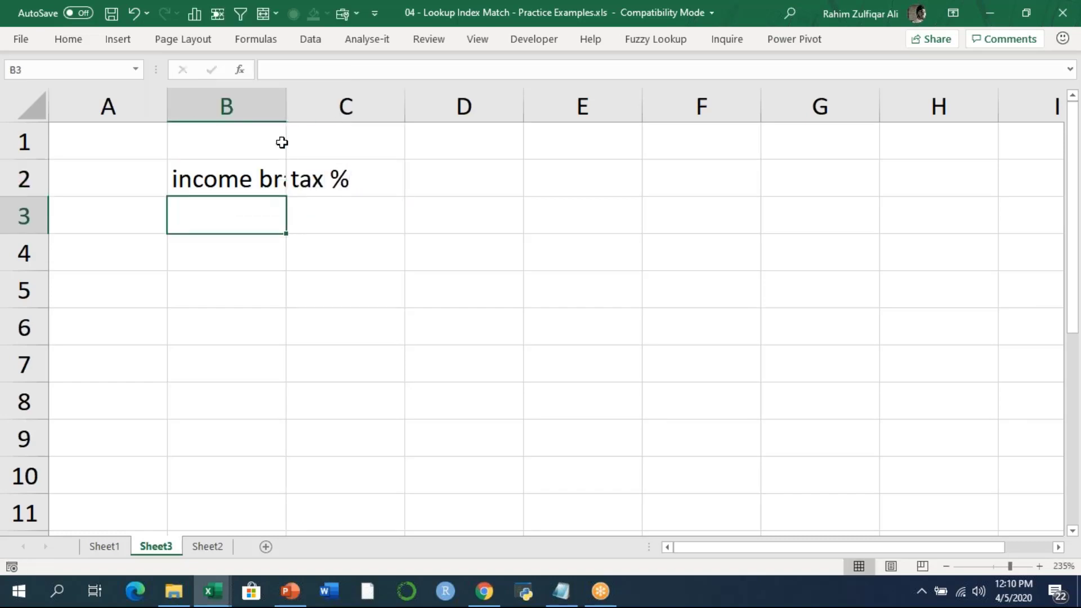
double_click(286, 112)
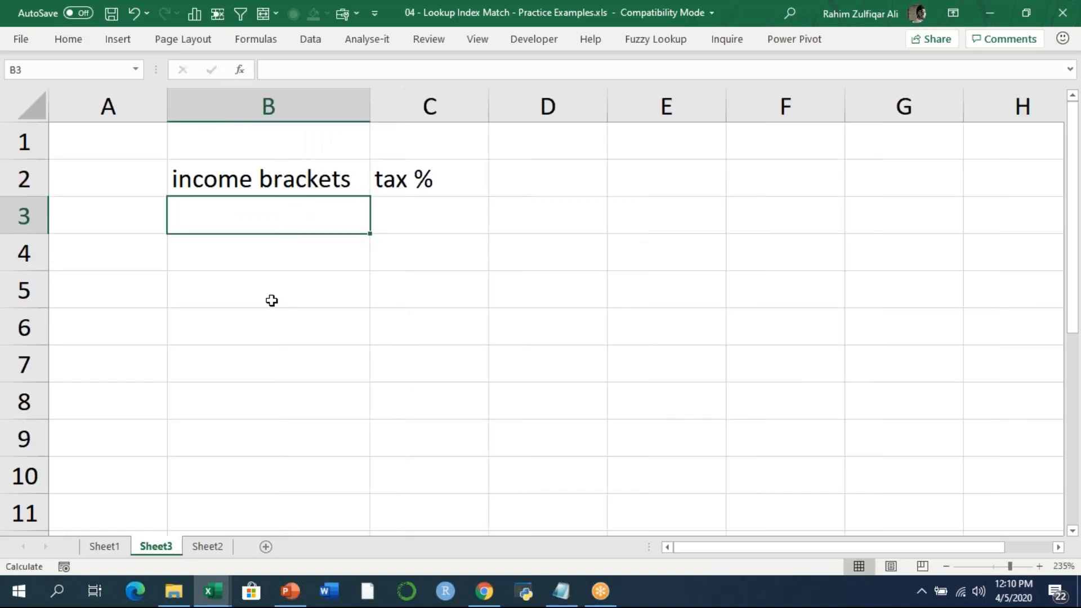
Enter the bracket values 0, 5000, 10000, 15000 and 20000 in B3:B7.
text(0)
key(Return)
text(5000)
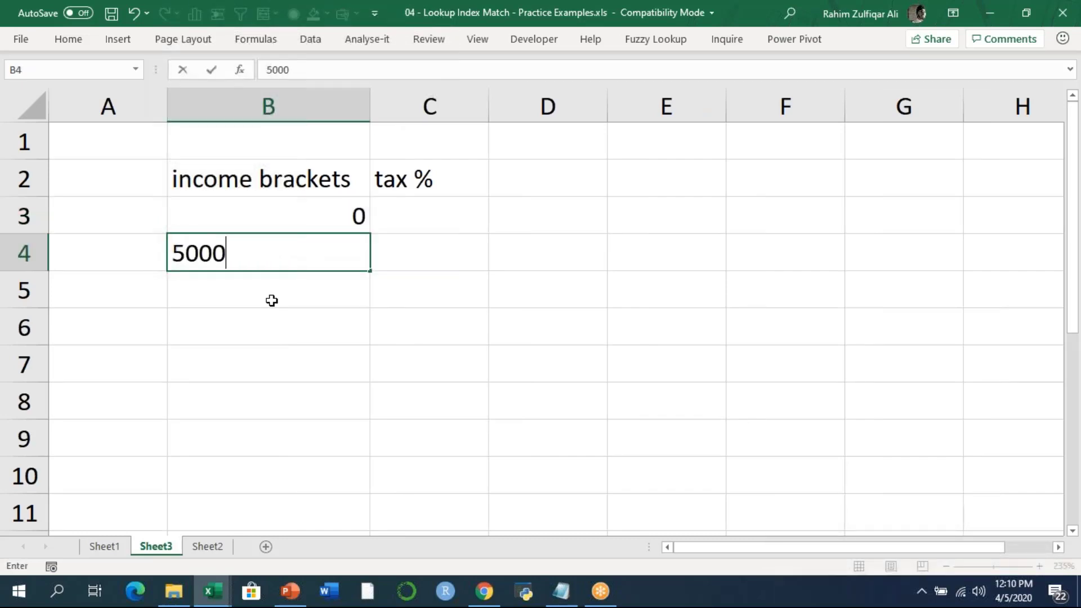
key(Return)
text(10000)
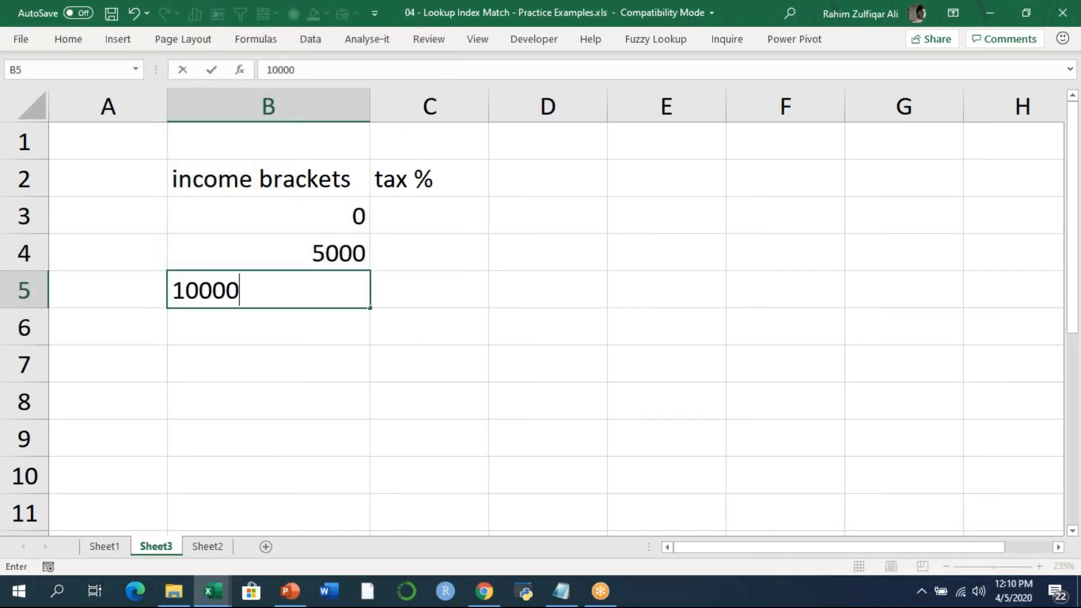
key(Return)
text(15000)
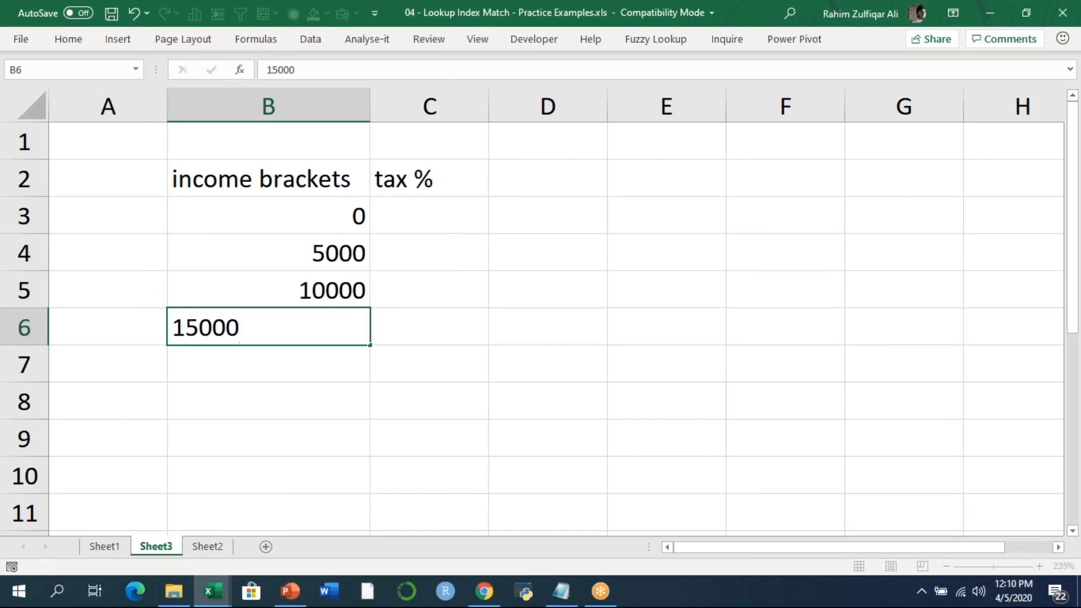
key(Return)
text(3)
key(BackSpace)
text(20000)
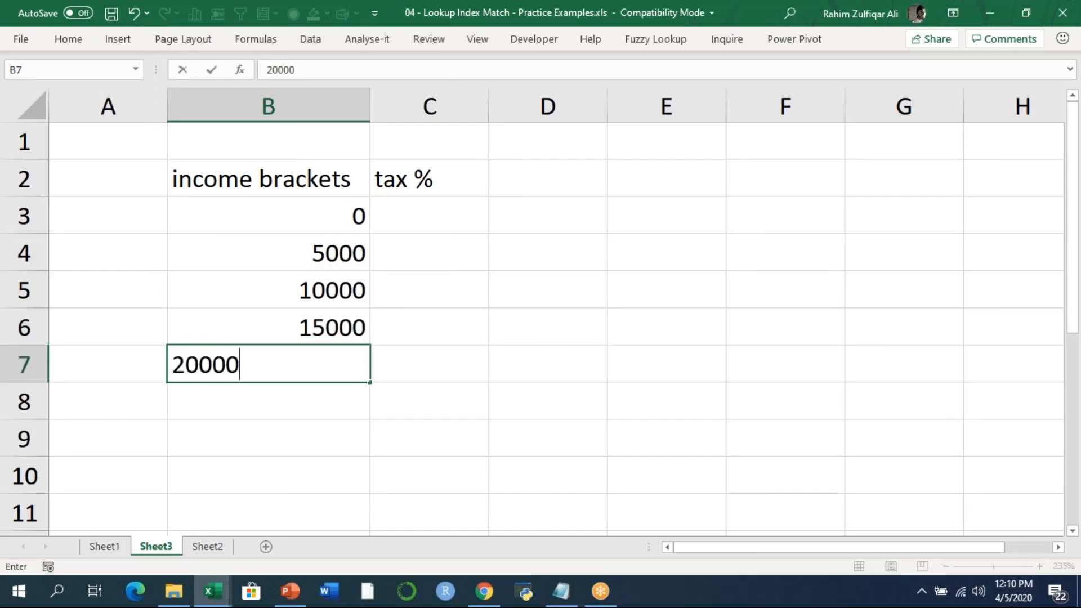
key(Return)
Change the B2 header to "salary brackets".
key(Up)
key(Up)
key(Up)
key(Up)
key(Up)
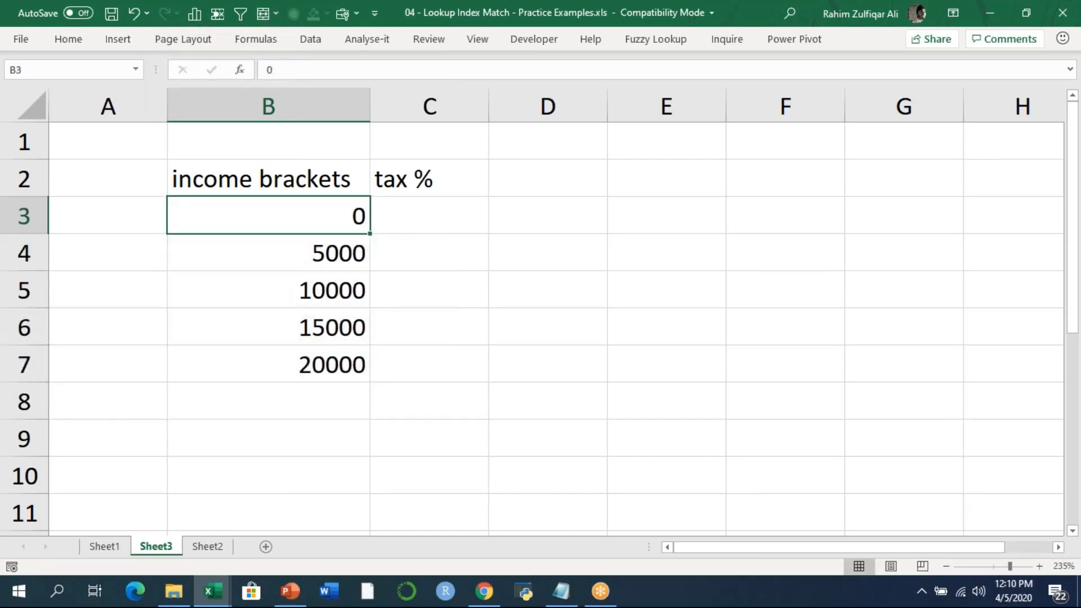
key(Right)
key(Left)
key(Up)
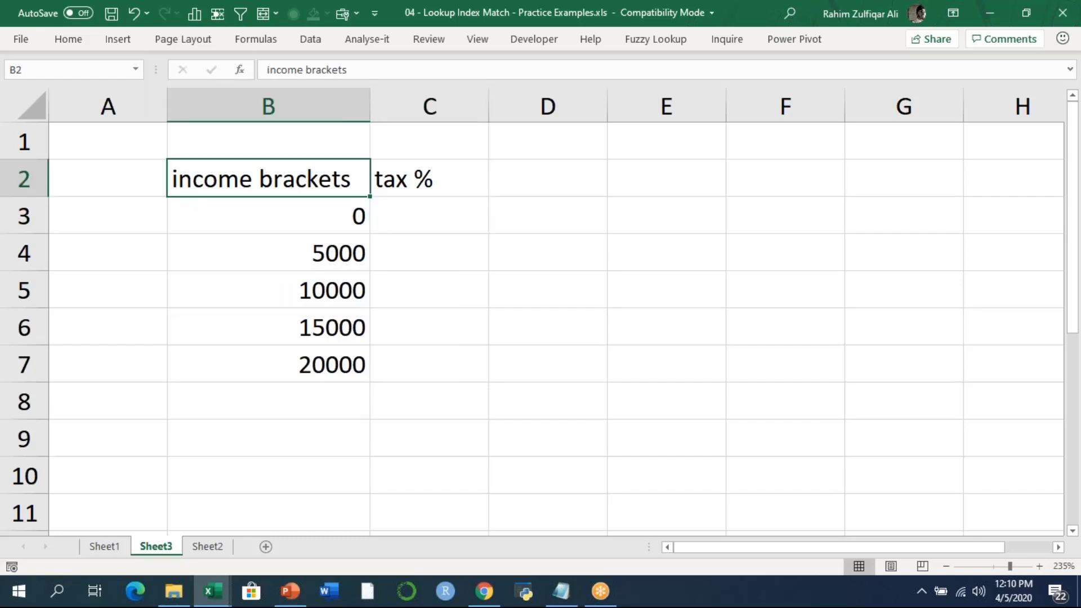
key(F2)
key(shift+Right)
key(shift+Right)
key(shift+Right)
key(shift+Right)
key(shift+Right)
key(shift+Right)
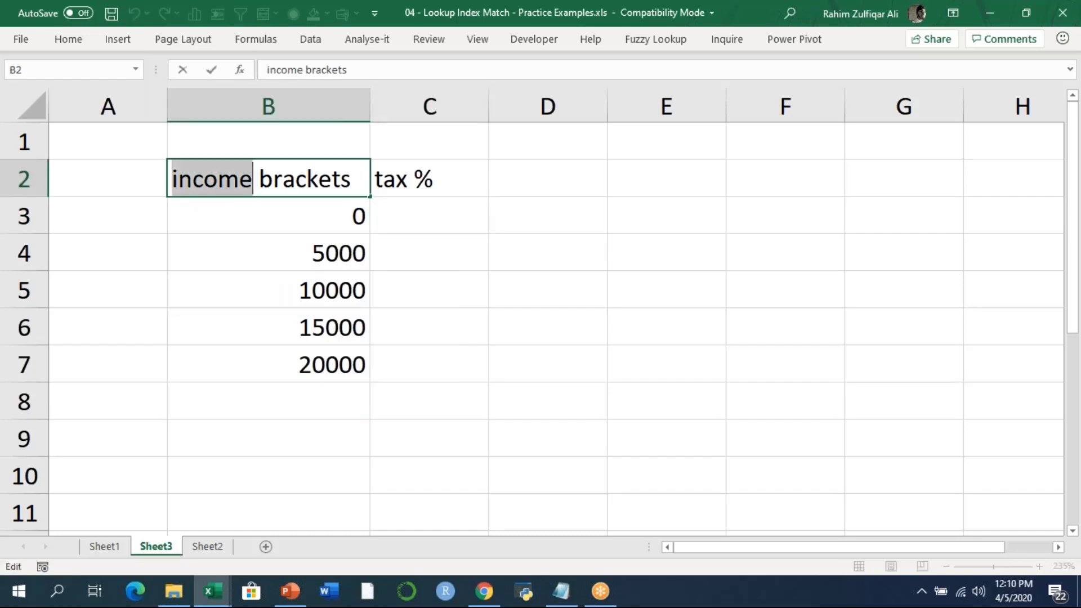
text(salary)
key(Return)
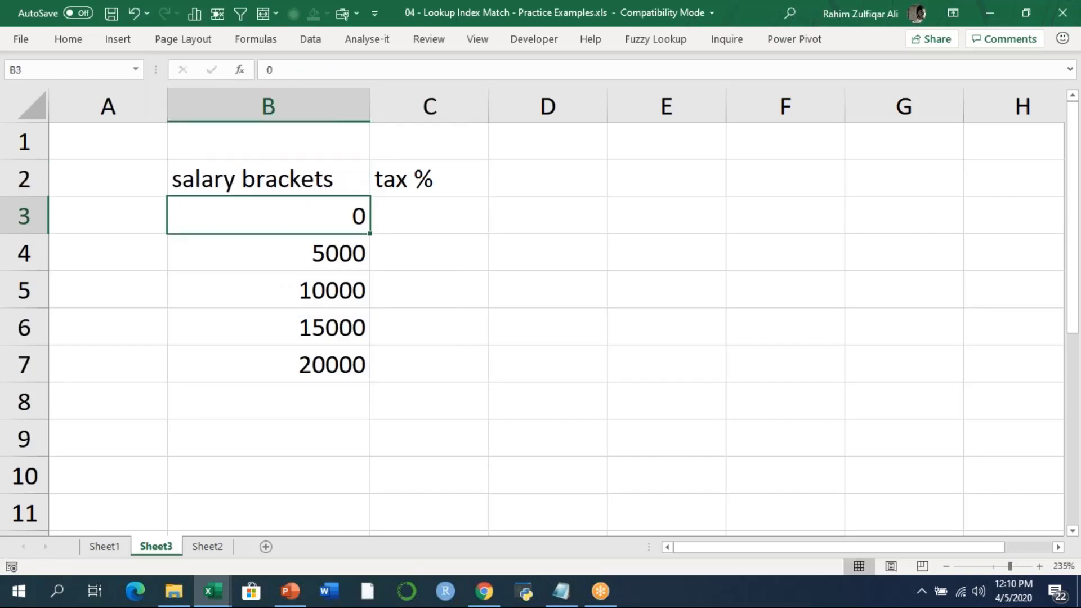
Enter the tax rates 0%, 2%, 3%, 4% and 5% in C3:C7.
click(429, 215)
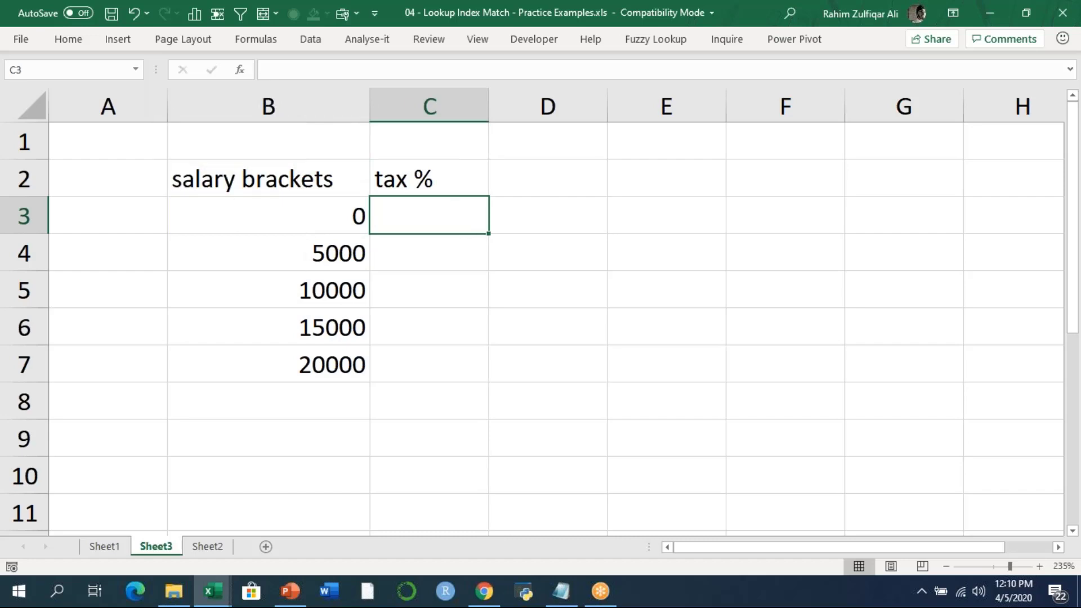
text(0%)
key(Return)
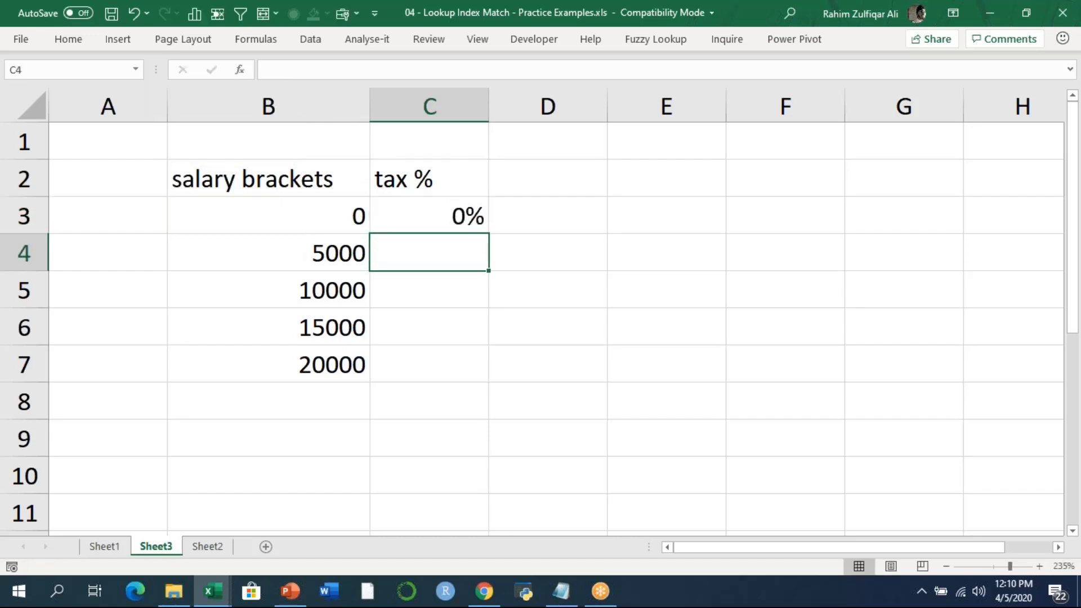
text(2)
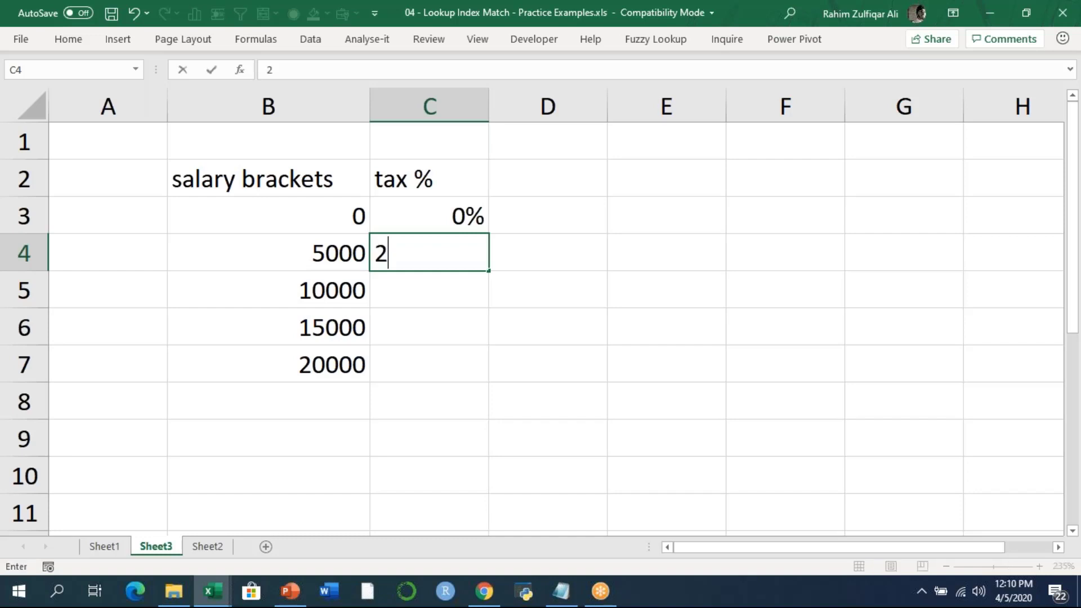
text(%)
key(Return)
text(3)
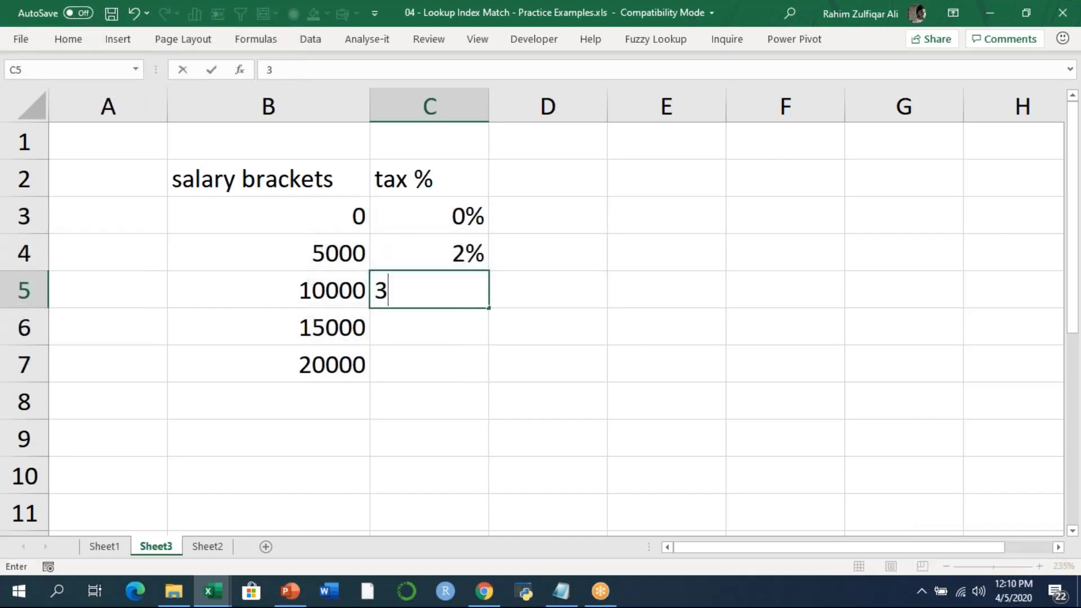
text(%)
key(Return)
text(4)
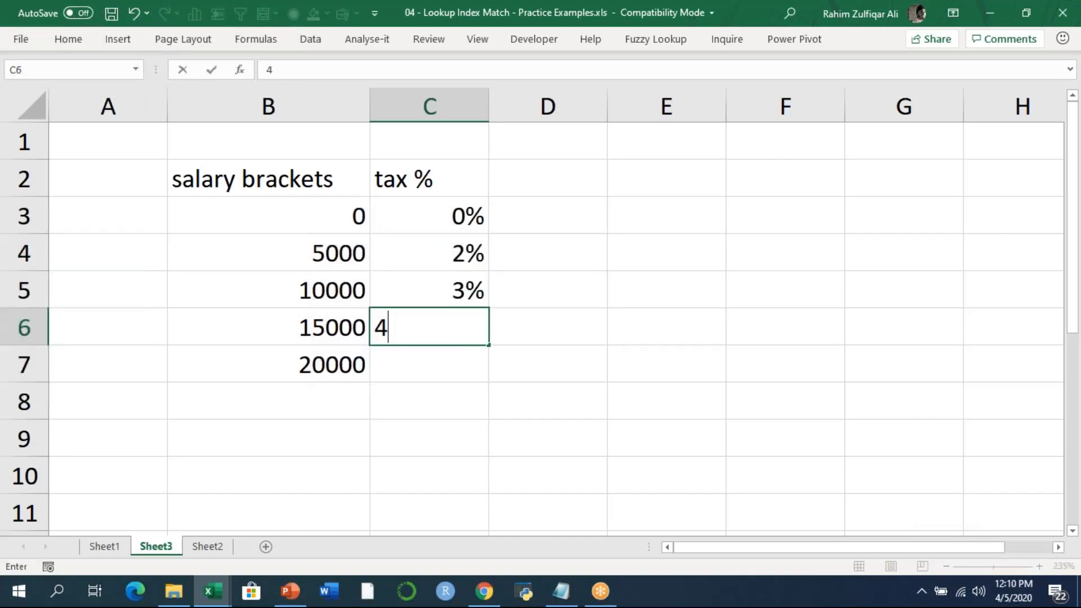
text(%)
key(Return)
text(5%)
key(Return)
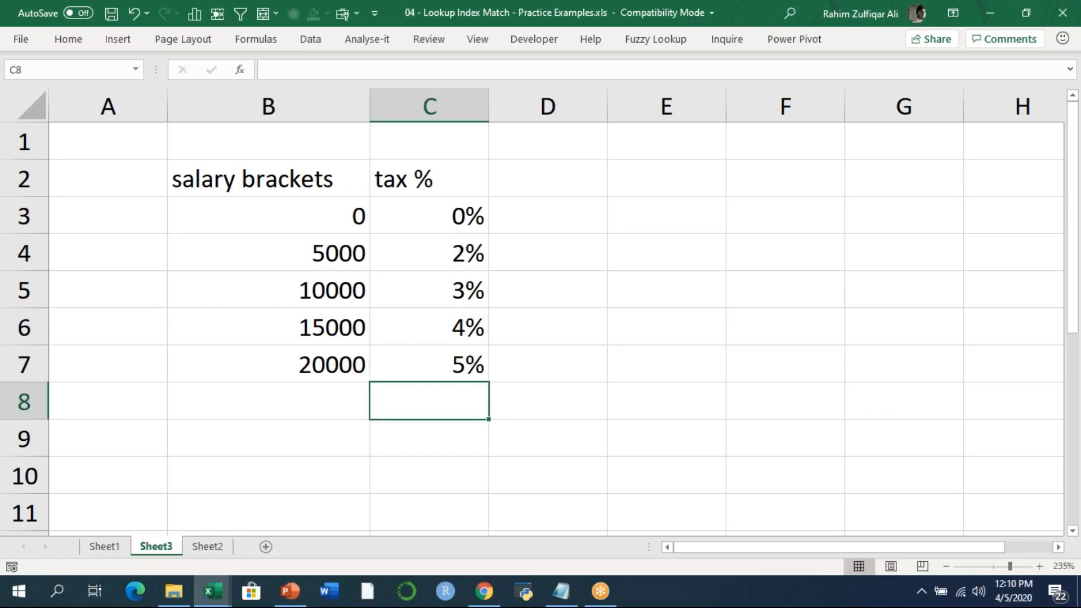
Enter the header "salary" in E2 and the salary 12200 in E3.
key(Up)
key(Up)
key(Up)
key(Up)
key(Up)
key(Right)
key(Right)
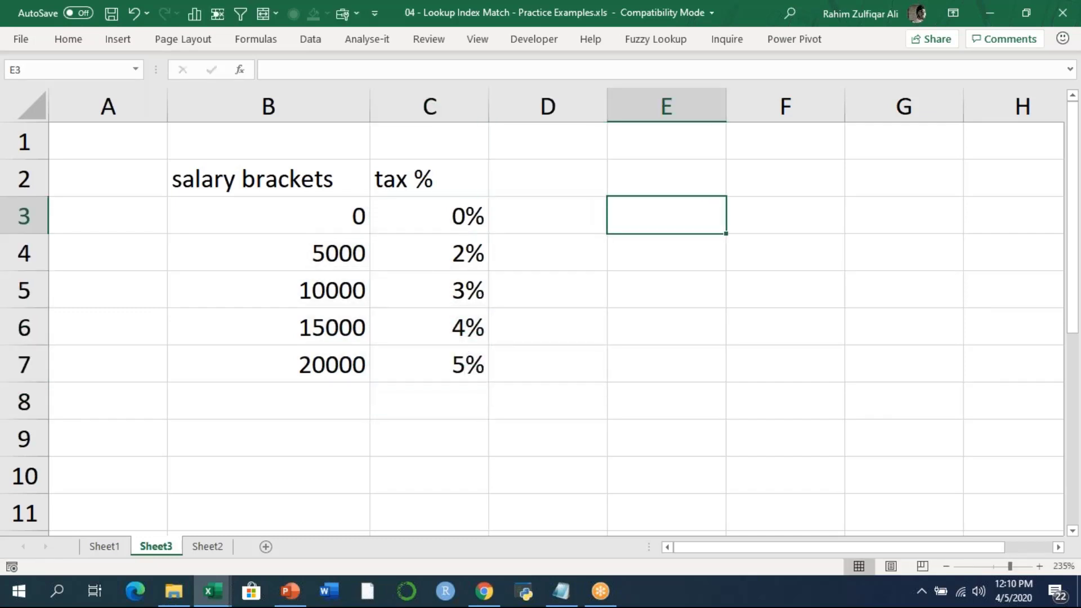
key(Up)
text(saalry)
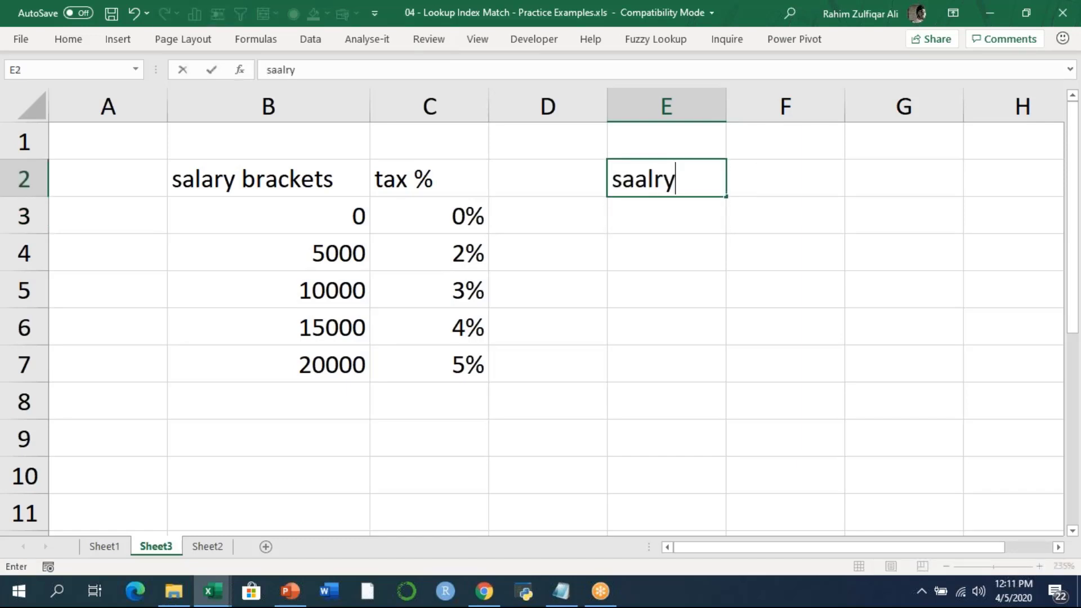
key(Return)
key(Up)
text(salary)
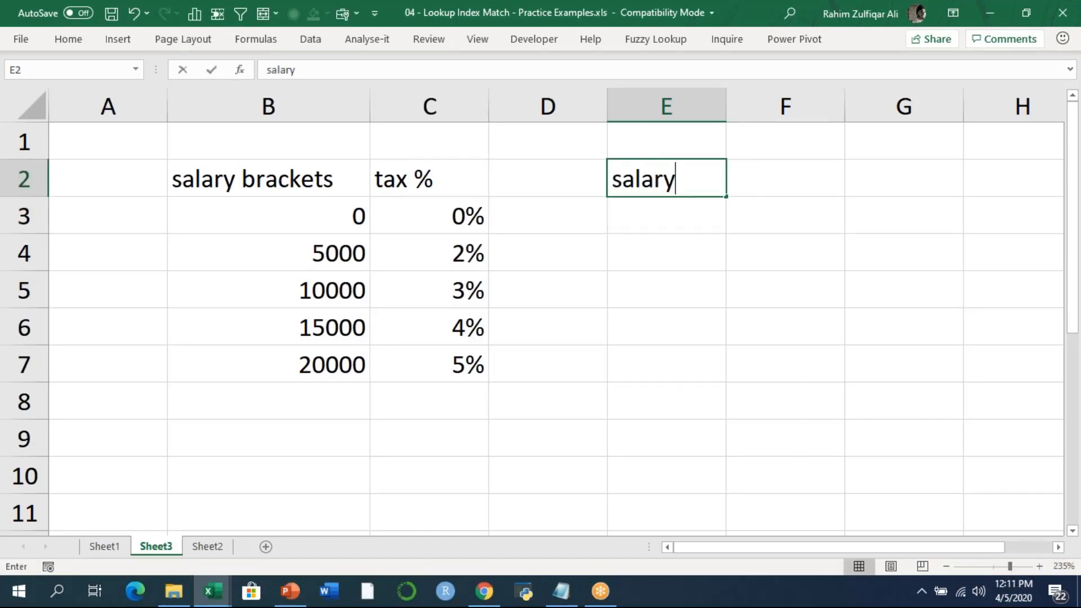
key(Return)
text(12200)
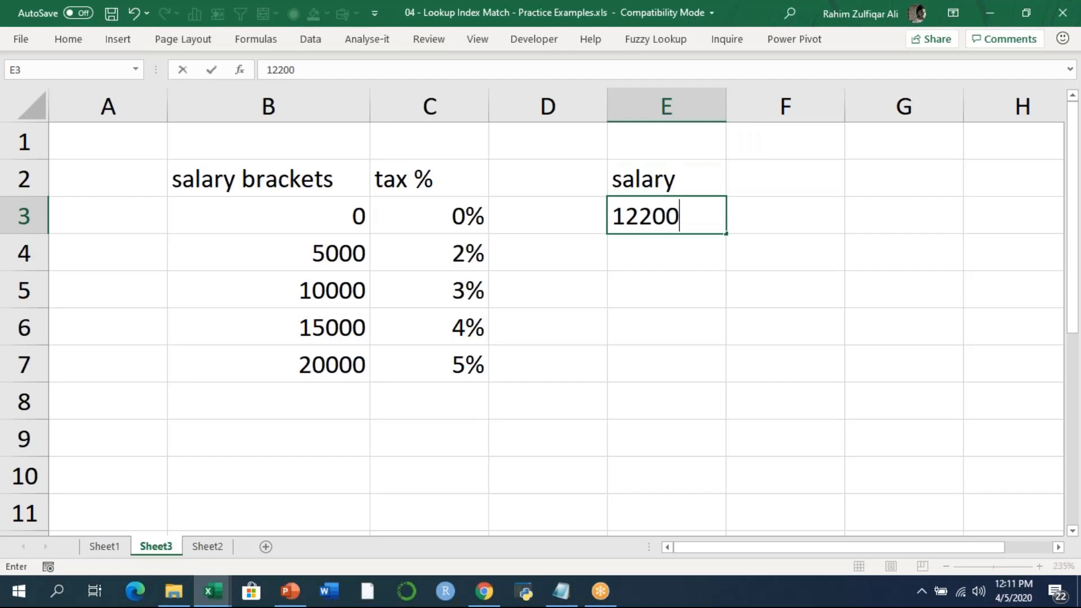
key(Return)
Enter the header "tax %" in F2 beside the salary header.
key(Up)
key(Up)
key(Right)
text(tax %)
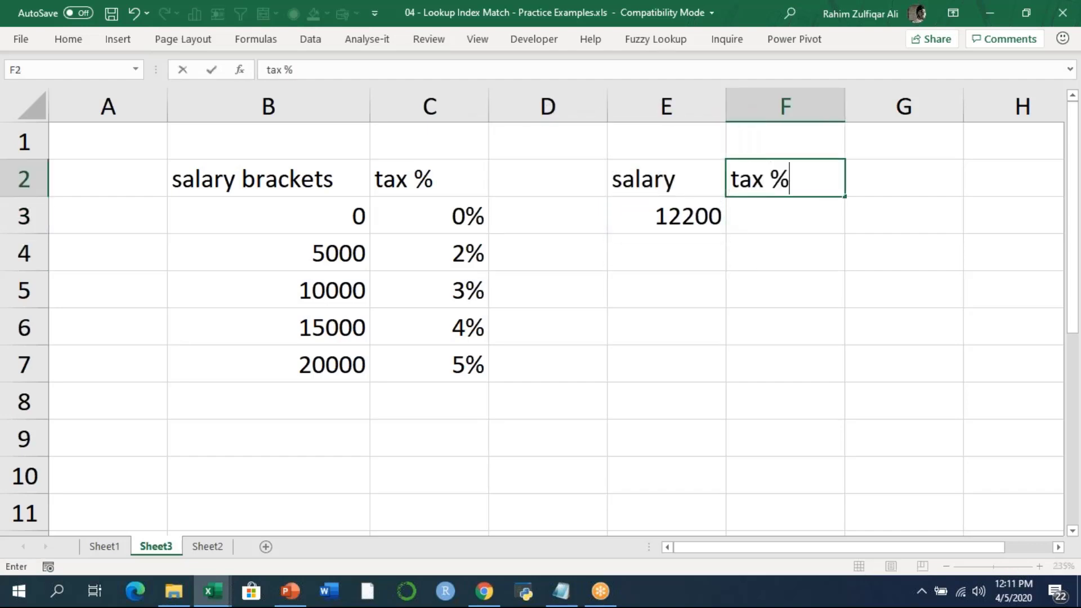
key(Return)
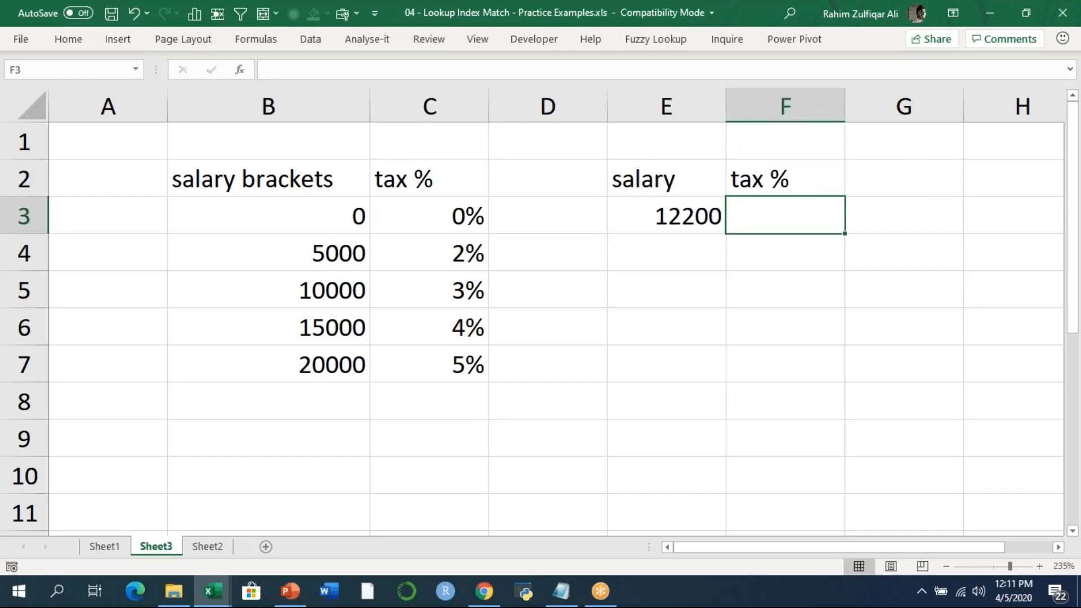
Begin an INDEX formula in F3 with the absolute tax rate range $C$3:$C$7 as its array.
text(=)
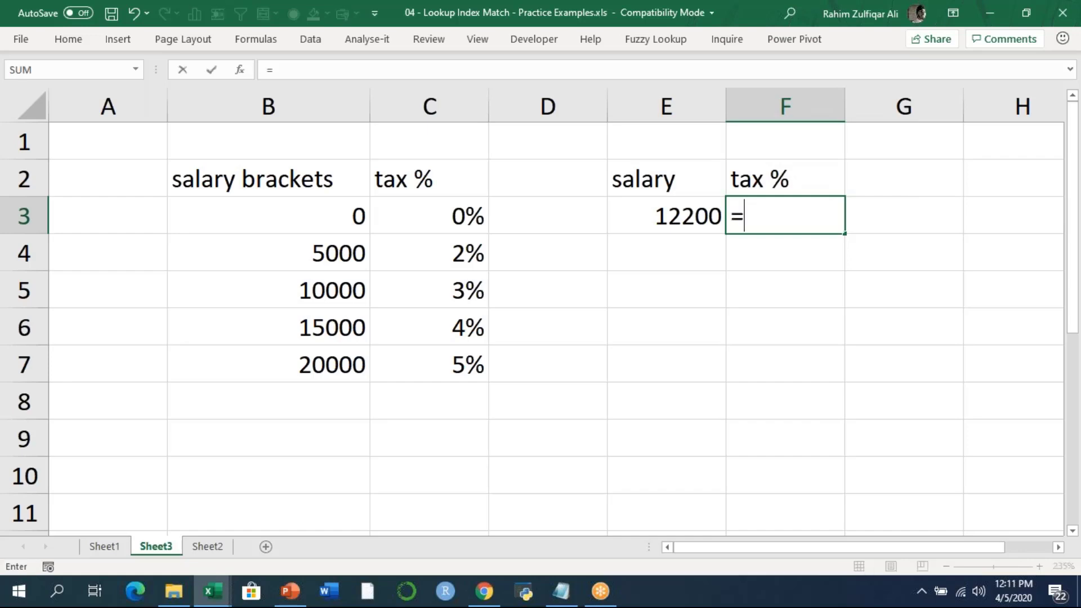
key(Escape)
scroll(289, 301, down, 3)
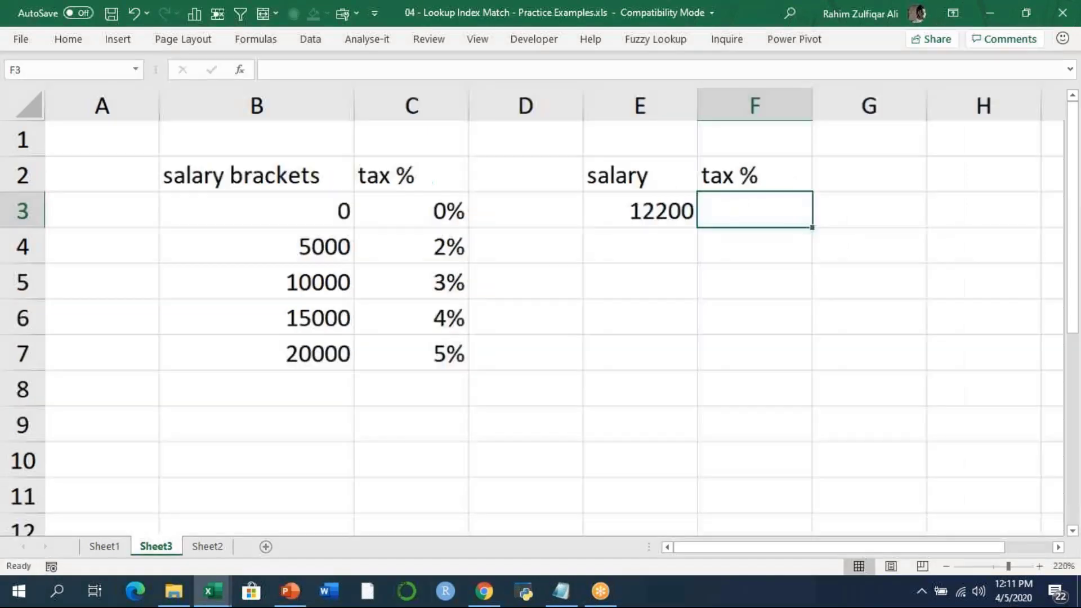
text(=index)
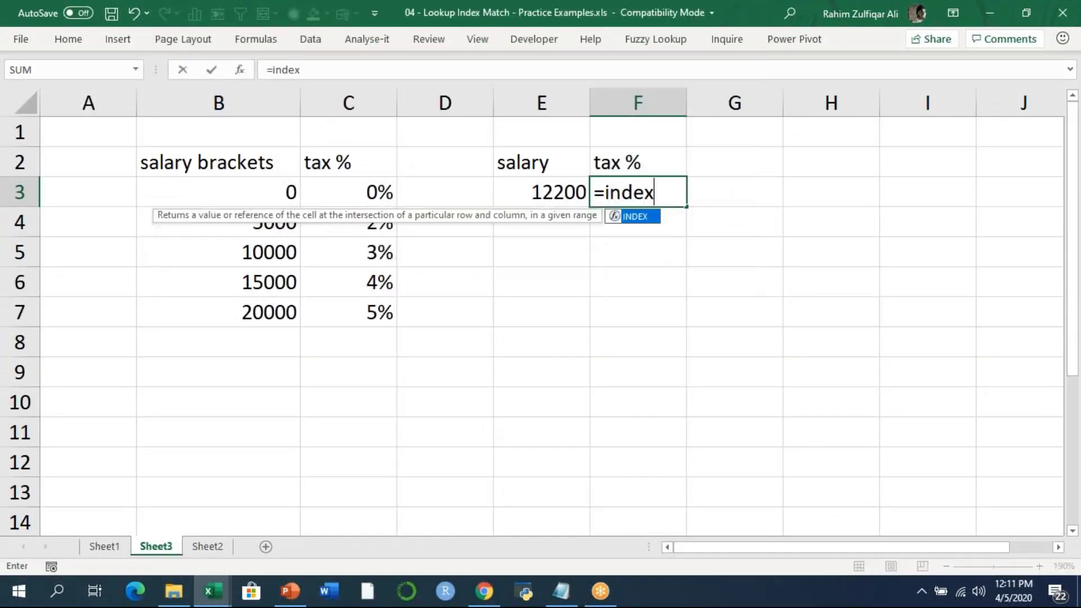
key(Tab)
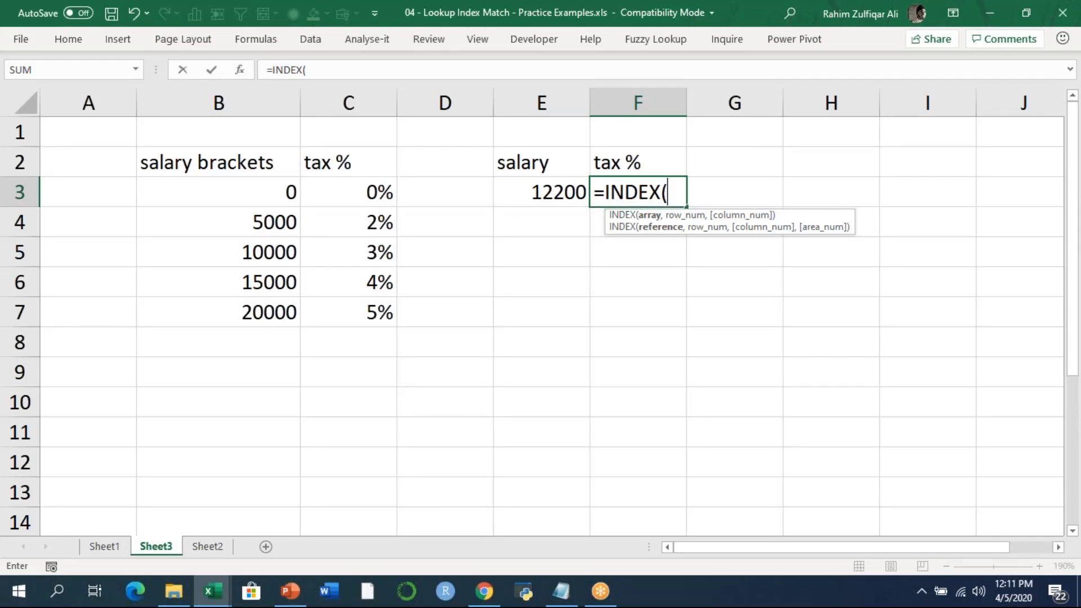
key(Left)
key(Left)
key(Left)
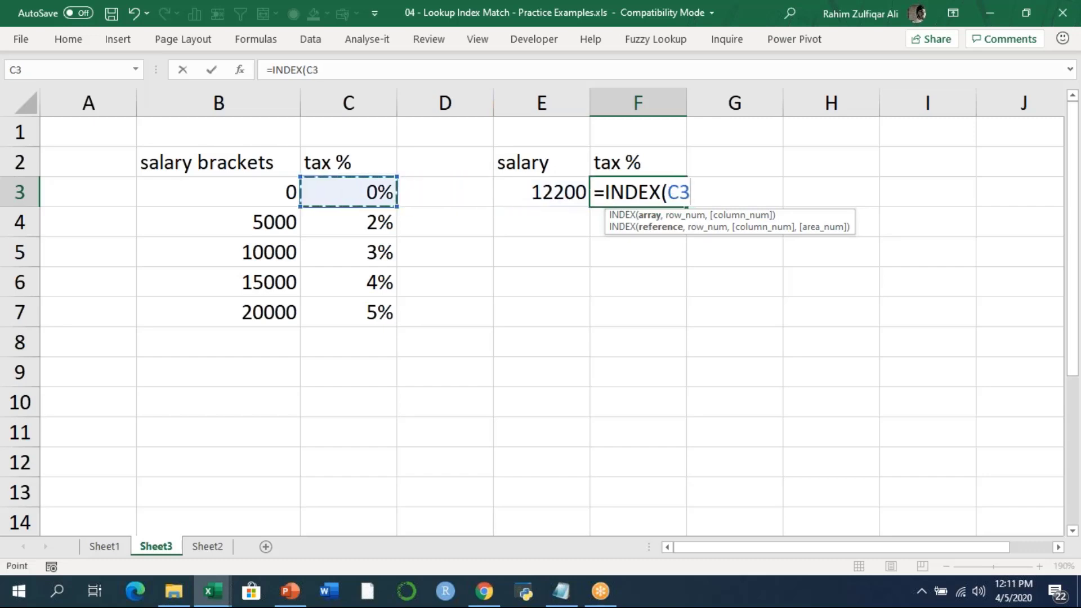
key(ctrl+shift+Down)
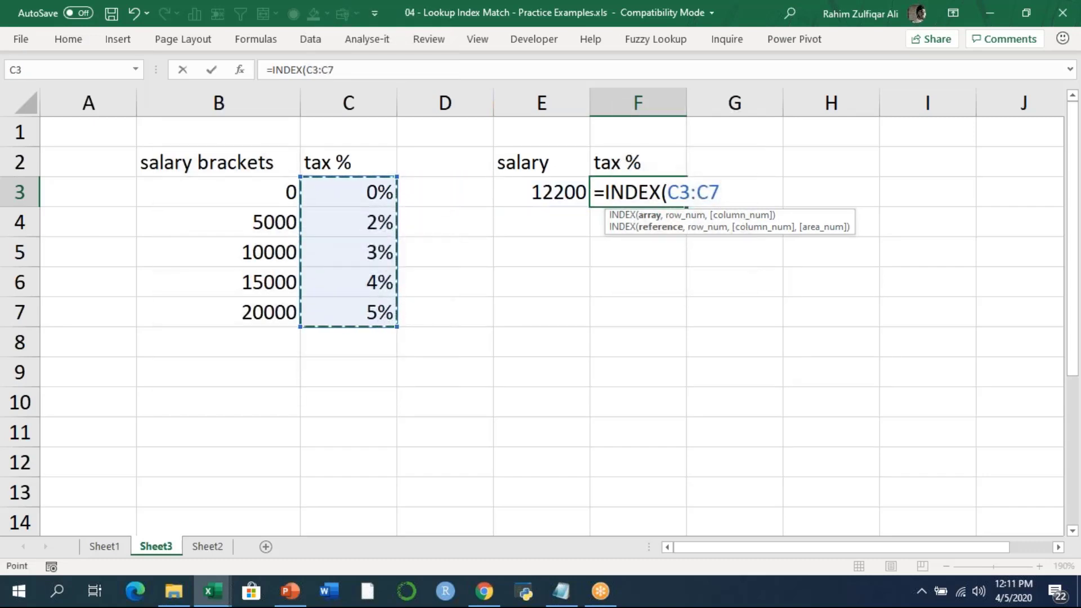
key(F4)
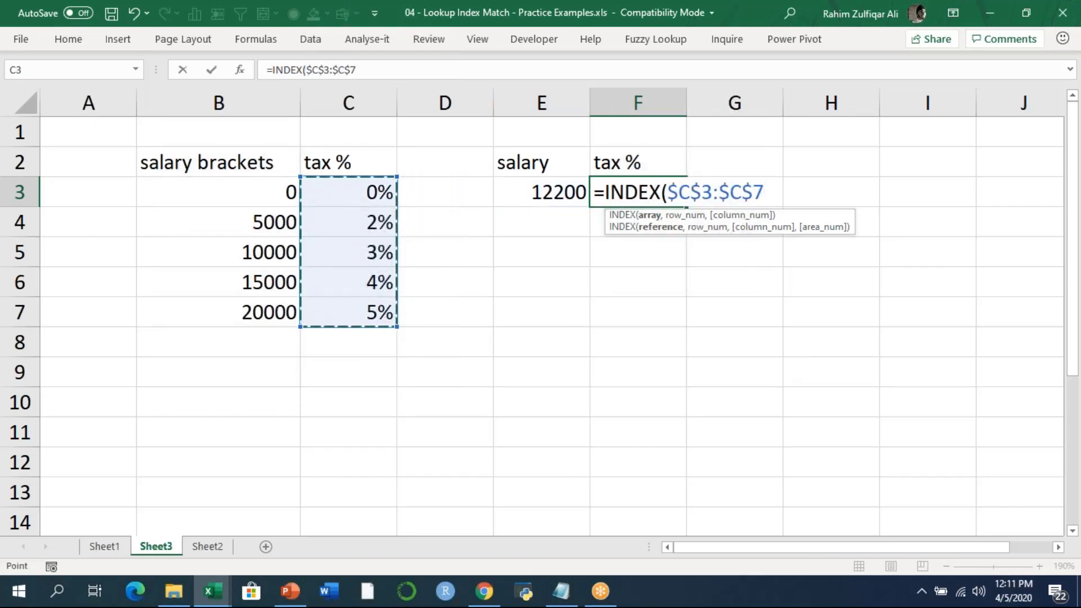
Nest a MATCH function as the row number, with the absolute salary cell $E$3 as its lookup value.
text(,match)
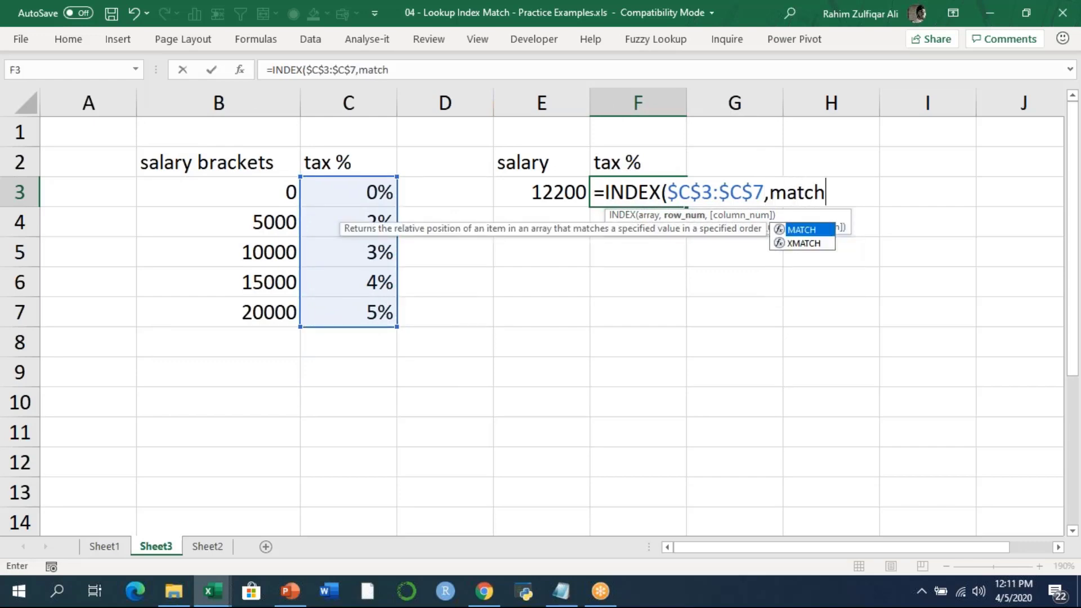
key(Tab)
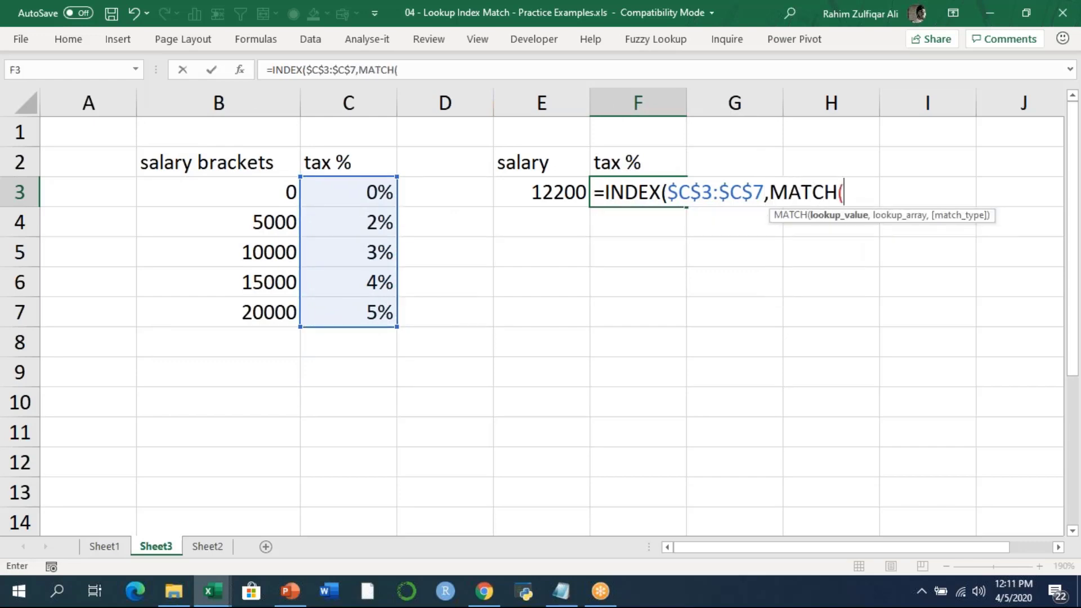
key(Left)
key(Left)
key(Right)
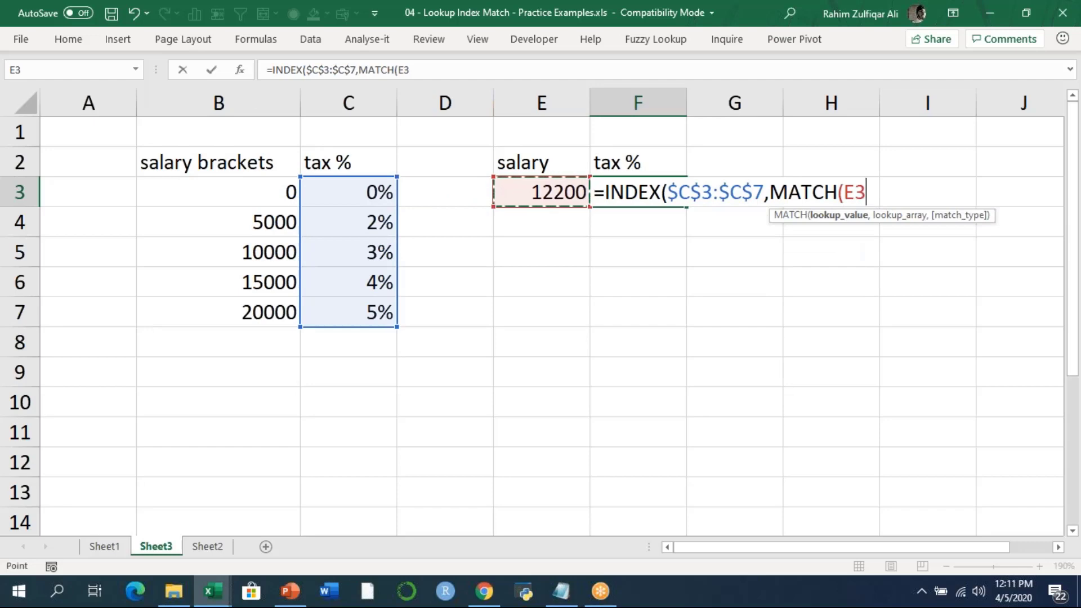
key(F4)
text(,)
Use $B$3:$B$7 as the MATCH lookup array with match type 0 (exact match) and complete the F3 formula.
key(Left)
key(Left)
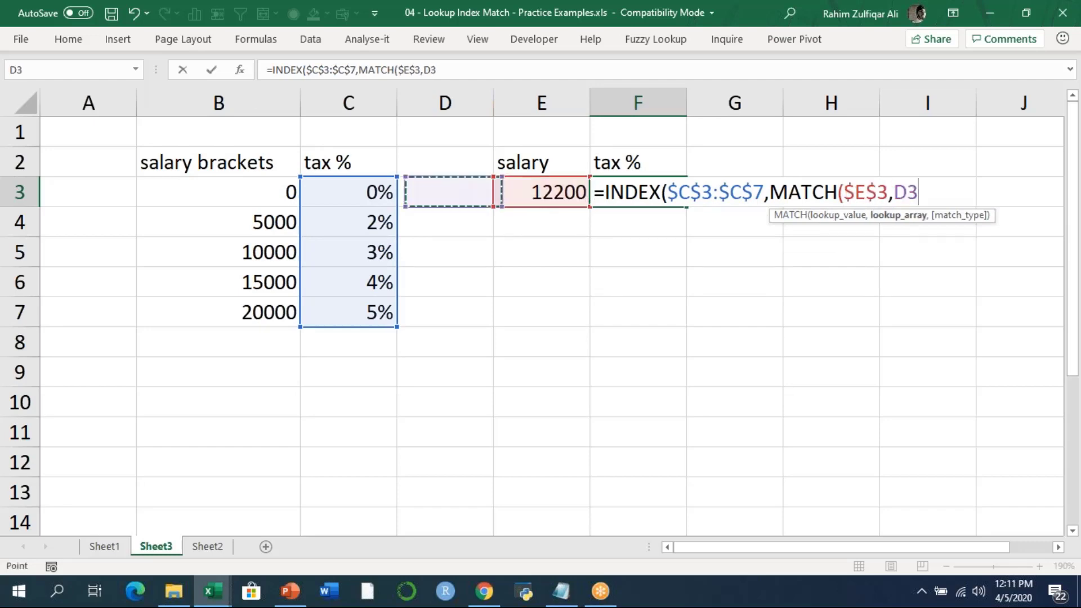
key(Left)
key(Left)
key(shift+Down)
key(shift+Down)
key(shift+Down)
key(shift+Down)
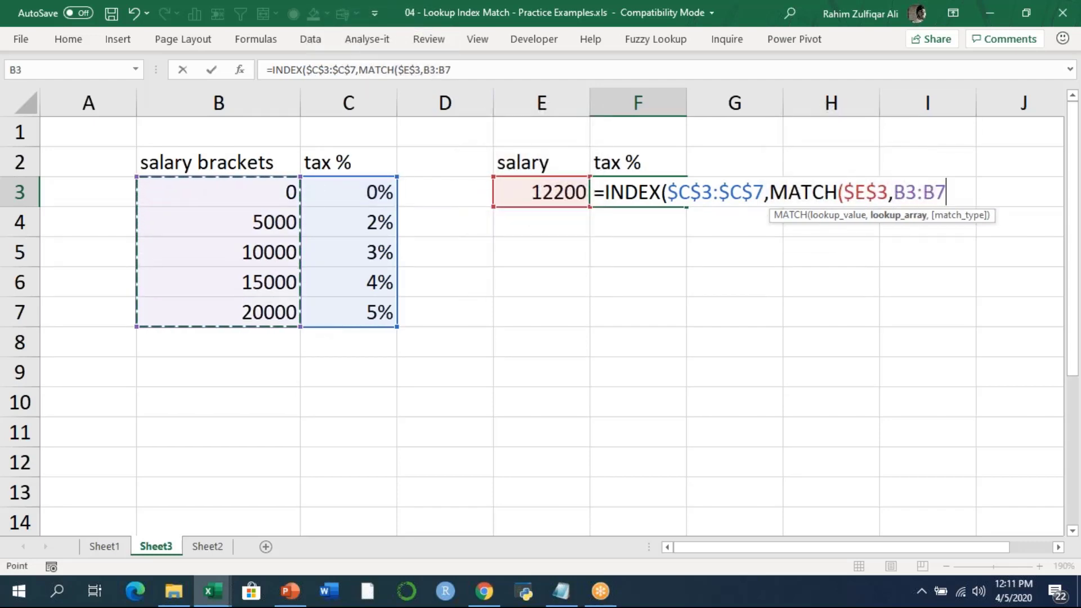
key(F4)
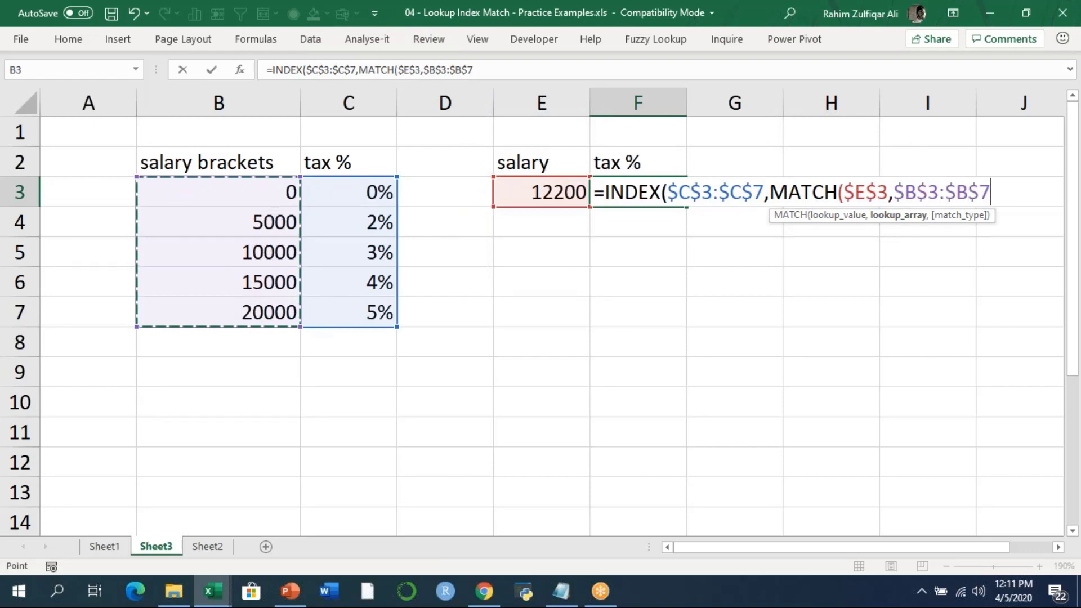
text(,)
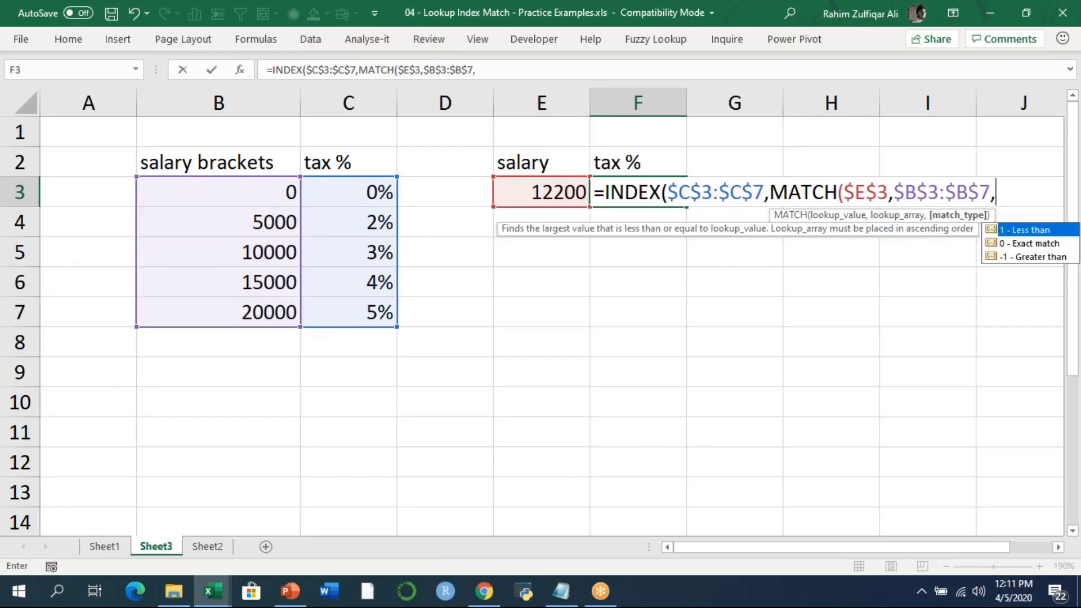
text(0))
key(Return)
key(Return)
key(Up)
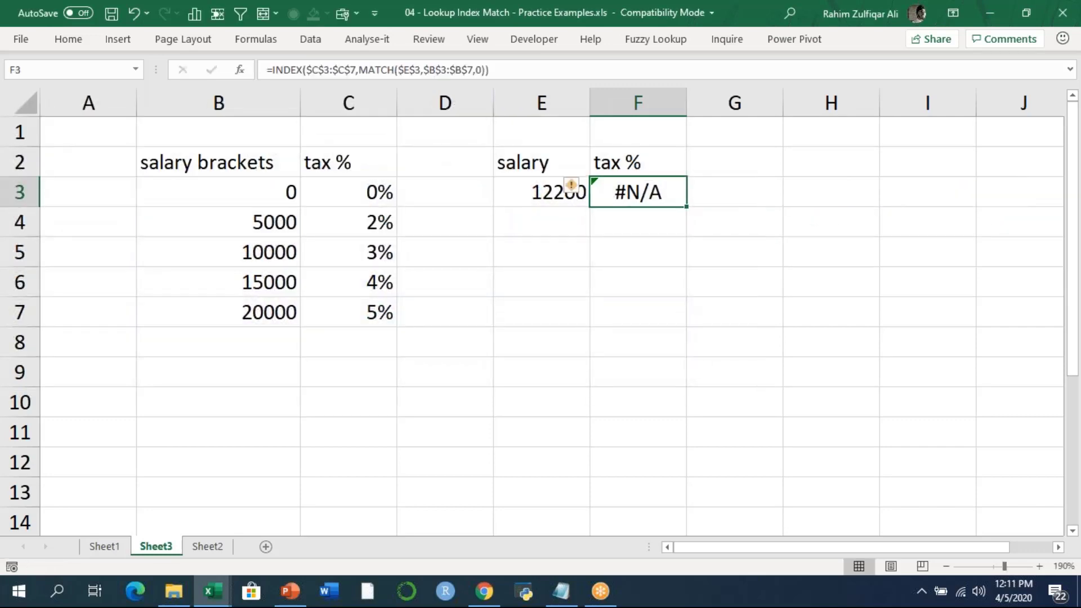
Examine the F3 formula and compare the salary in E3 with the salary brackets in B3:B7.
key(F2)
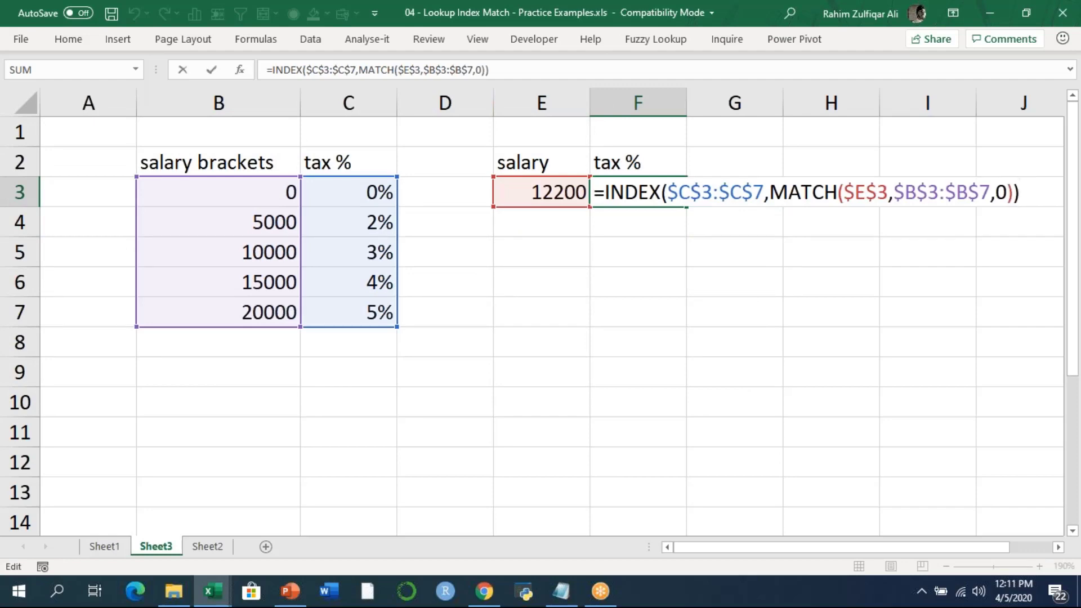
key(Return)
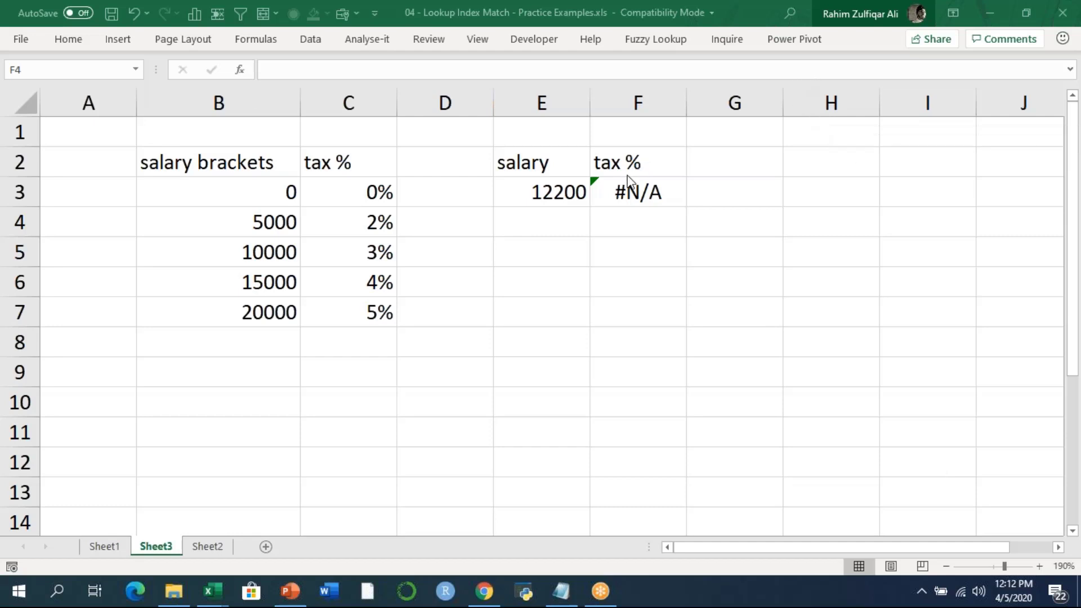
click(662, 188)
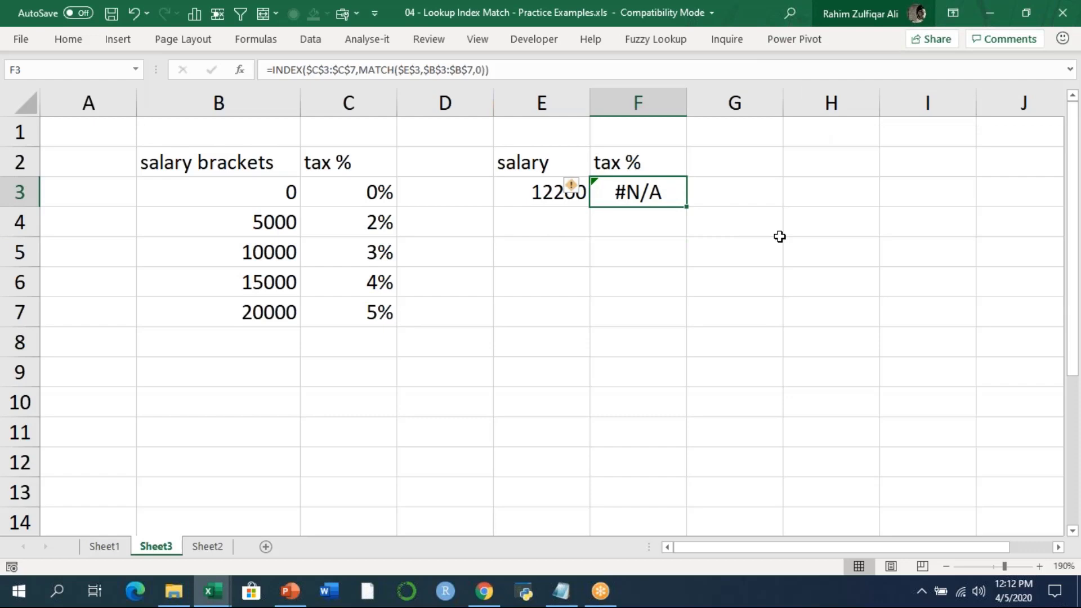
key(Left)
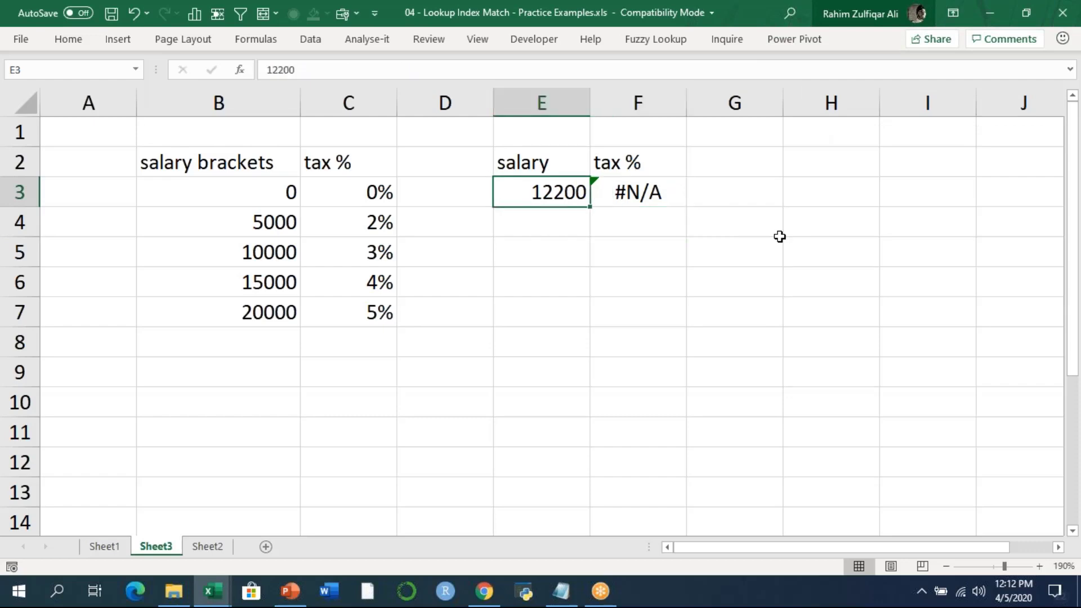
key(Left)
key(Left)
key(Left)
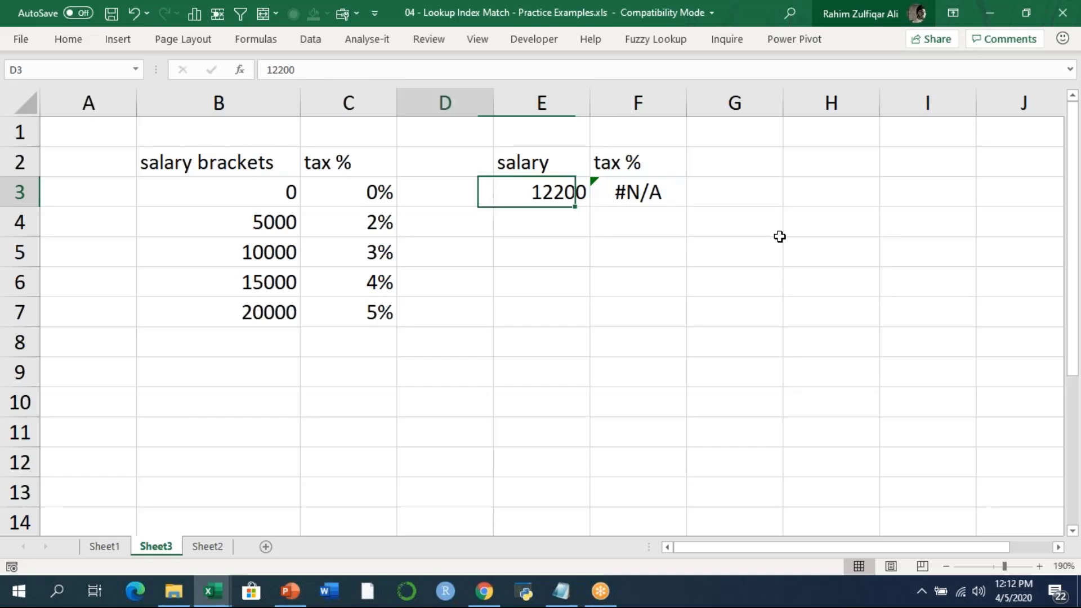
key(ctrl+shift+Down)
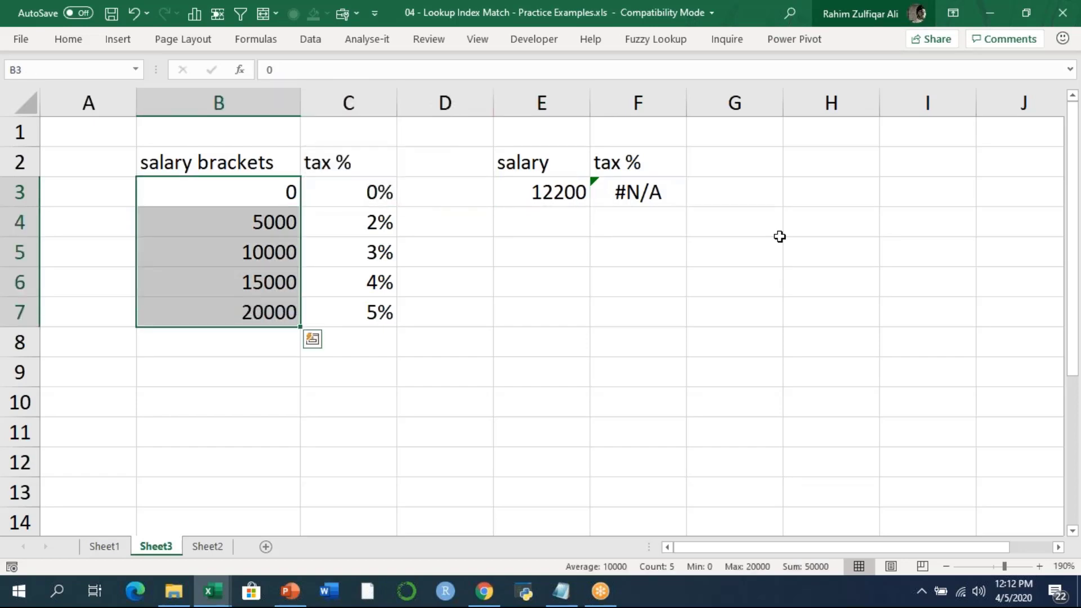
key(Right)
key(Right)
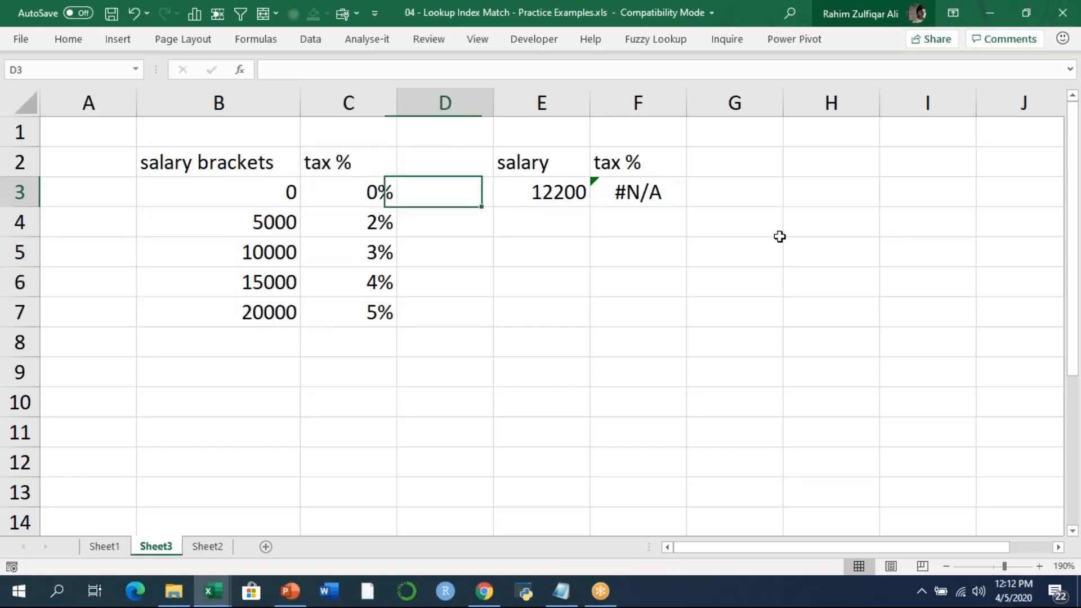
key(Right)
key(Right)
key(Left)
key(Left)
key(Left)
key(Left)
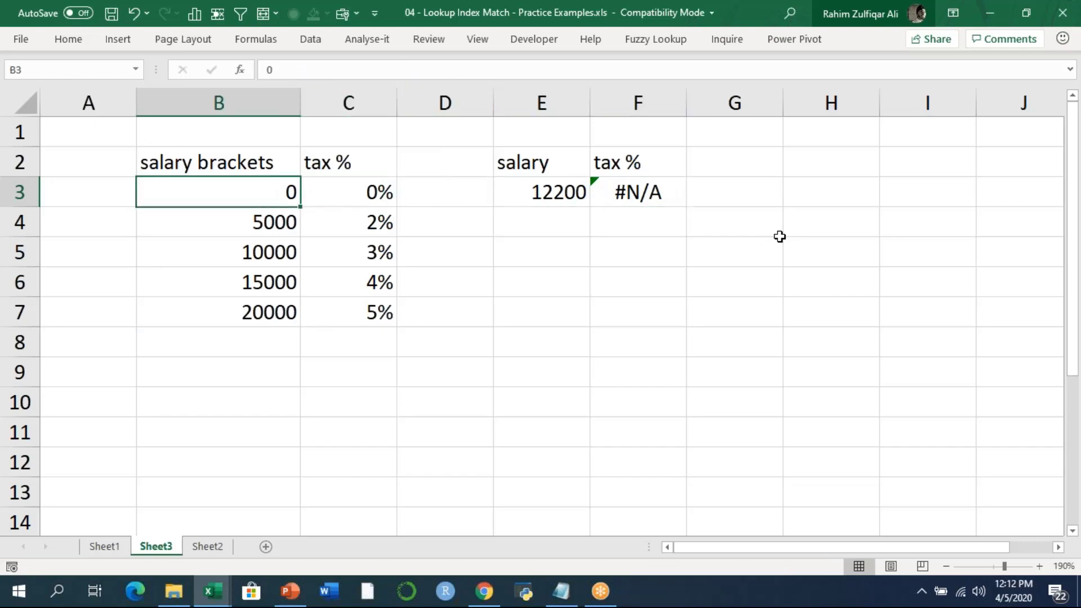
Add the note "smallest to largest" in B9 below the salary brackets.
key(shift+Down)
key(shift+Down)
key(shift+Down)
key(shift+Down)
key(Down)
key(Down)
key(Down)
key(Down)
key(Down)
key(Down)
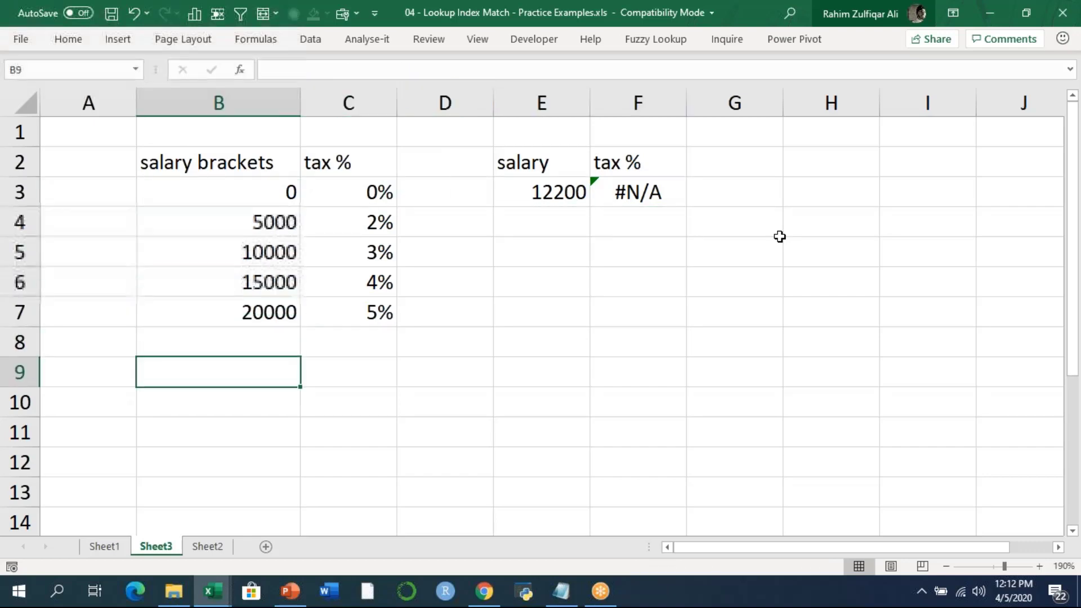
text(smallest )
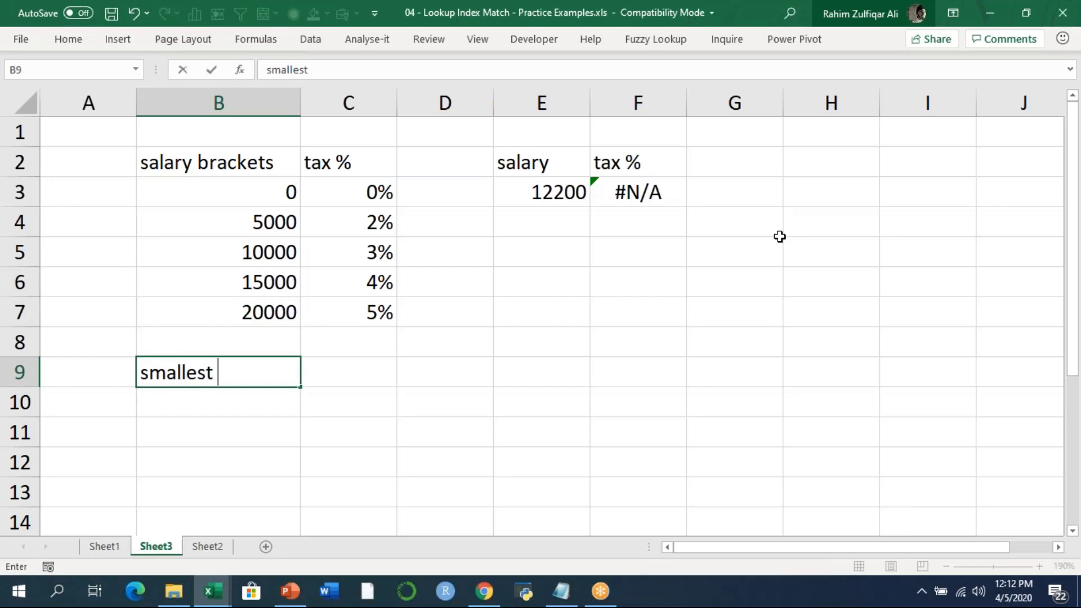
text(to largest)
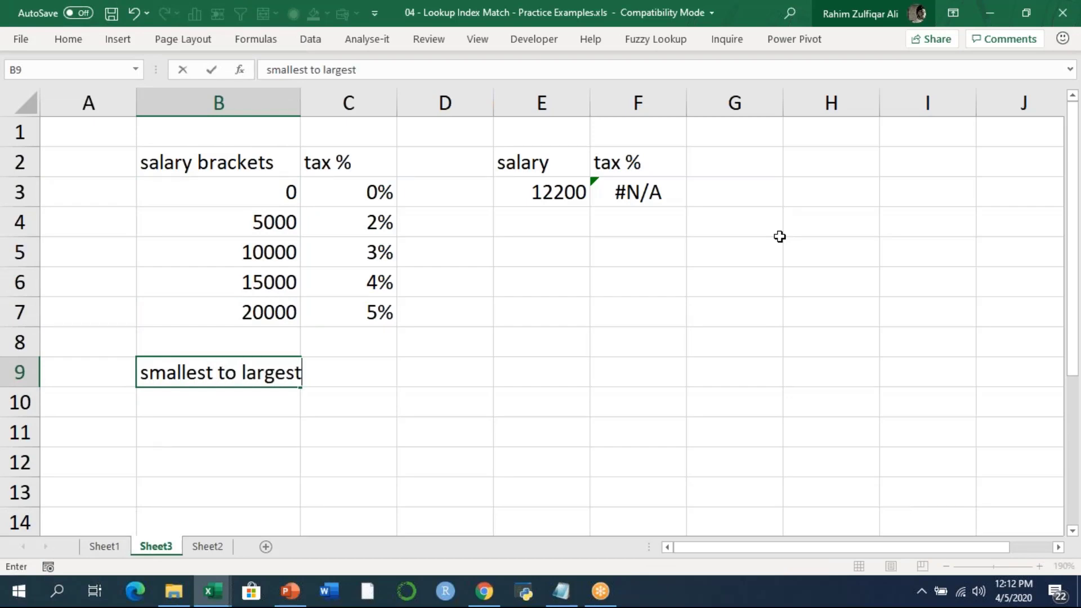
key(Return)
Change the MATCH match type in the F3 formula to 1 (less than).
key(Up)
key(Up)
key(Up)
key(Up)
key(Up)
key(Up)
key(Up)
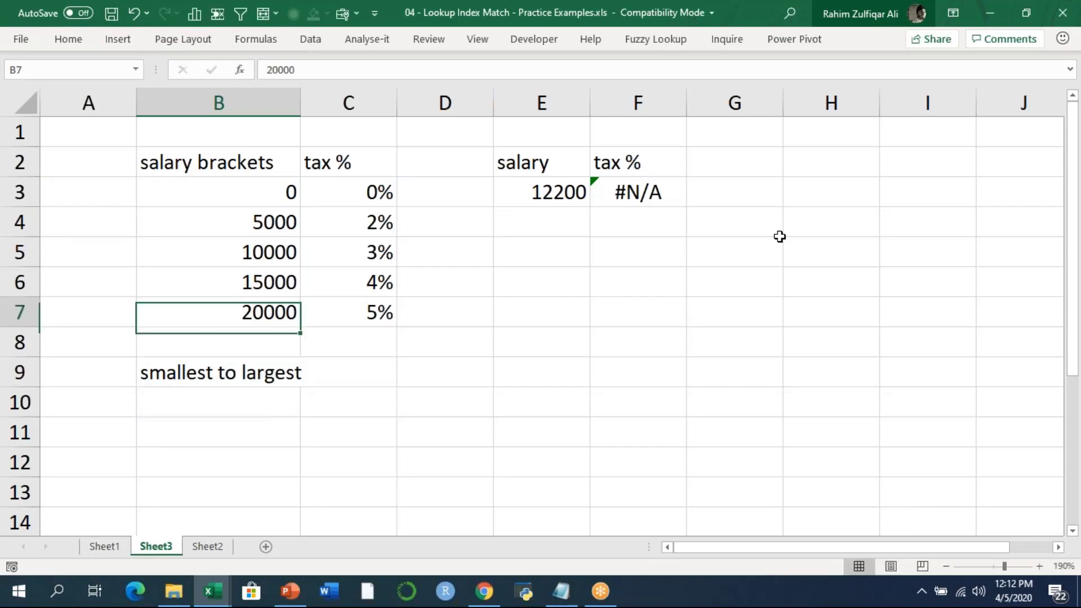
key(Right)
key(Right)
key(Right)
key(Right)
key(F2)
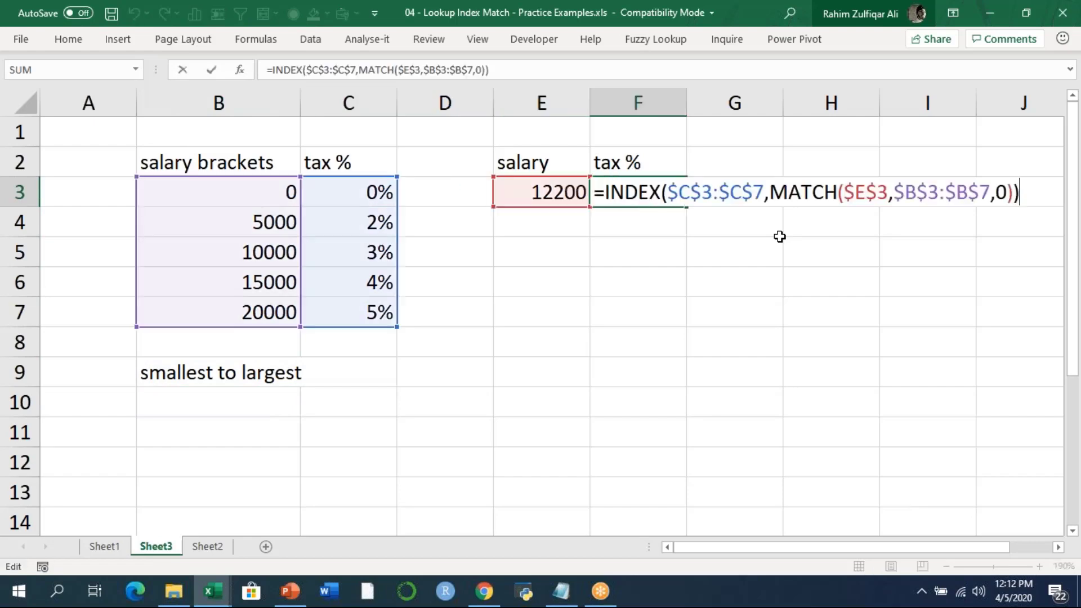
key(Left)
key(Left)
key(Left)
text(1)
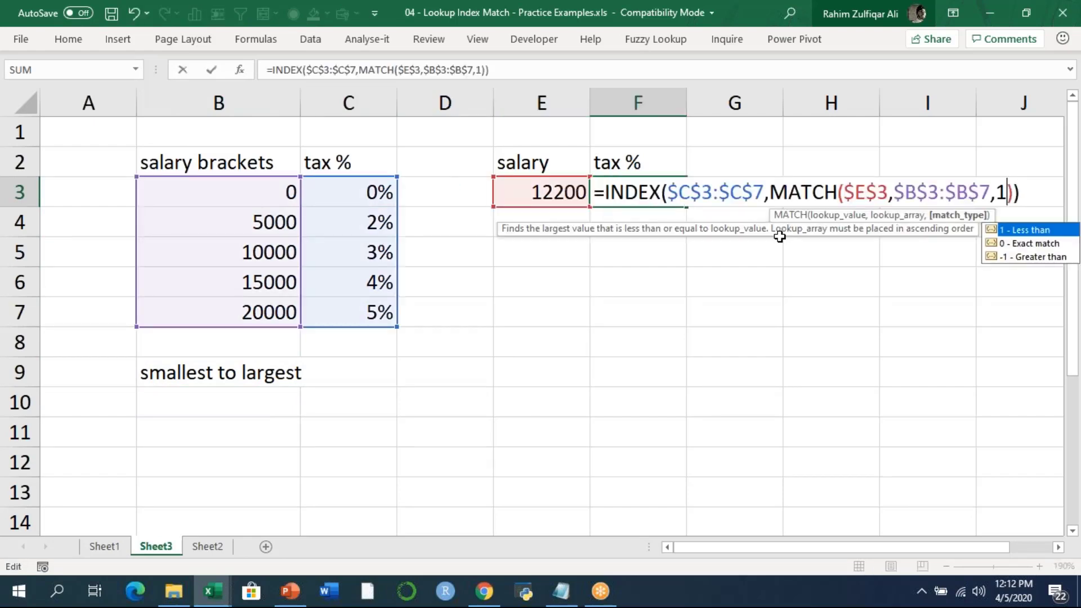
key(Return)
Format the tax result in F3 as a percentage.
key(Up)
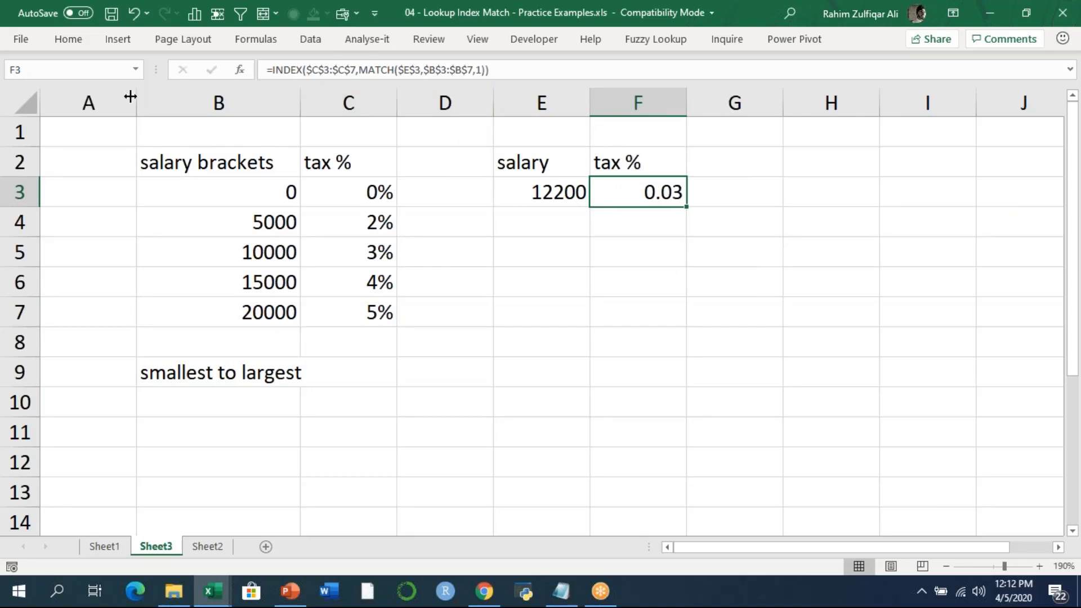
click(68, 47)
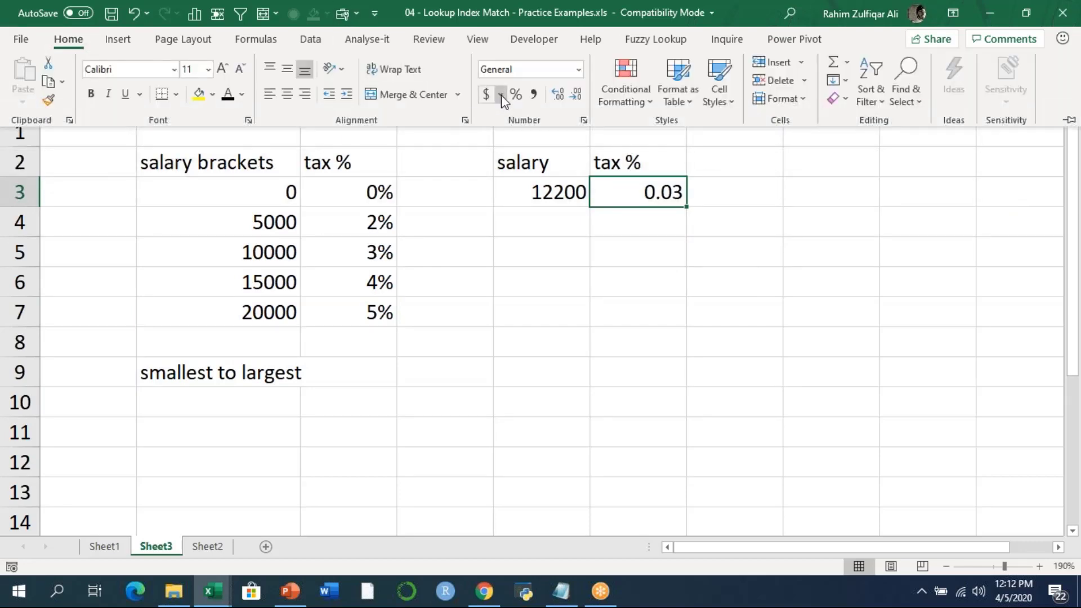
click(516, 94)
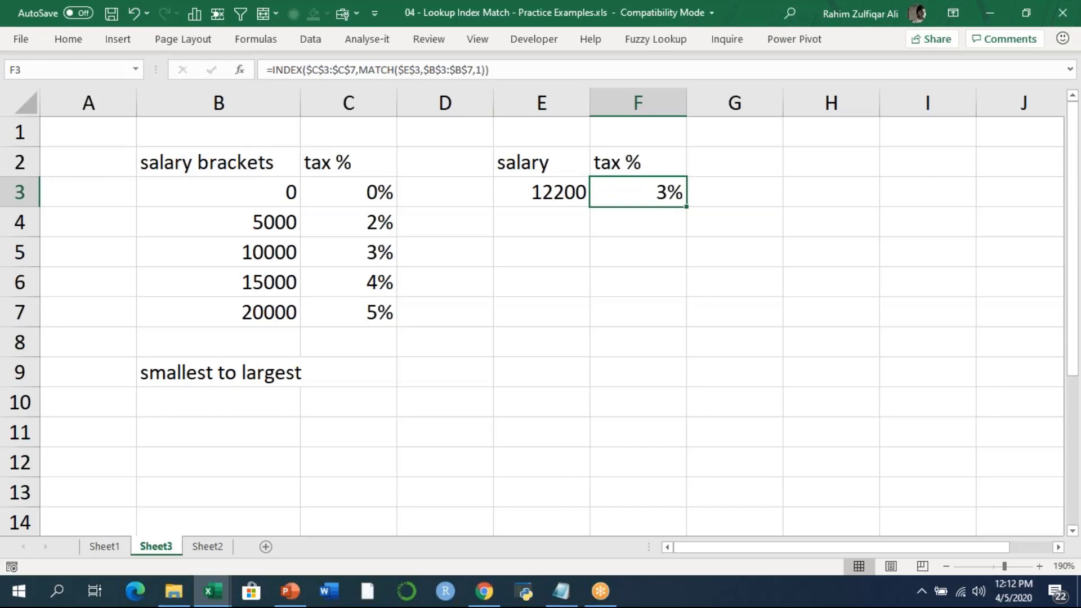
Check the match type in the F3 formula and set the salary in E3 to 14999.
double_click(648, 194)
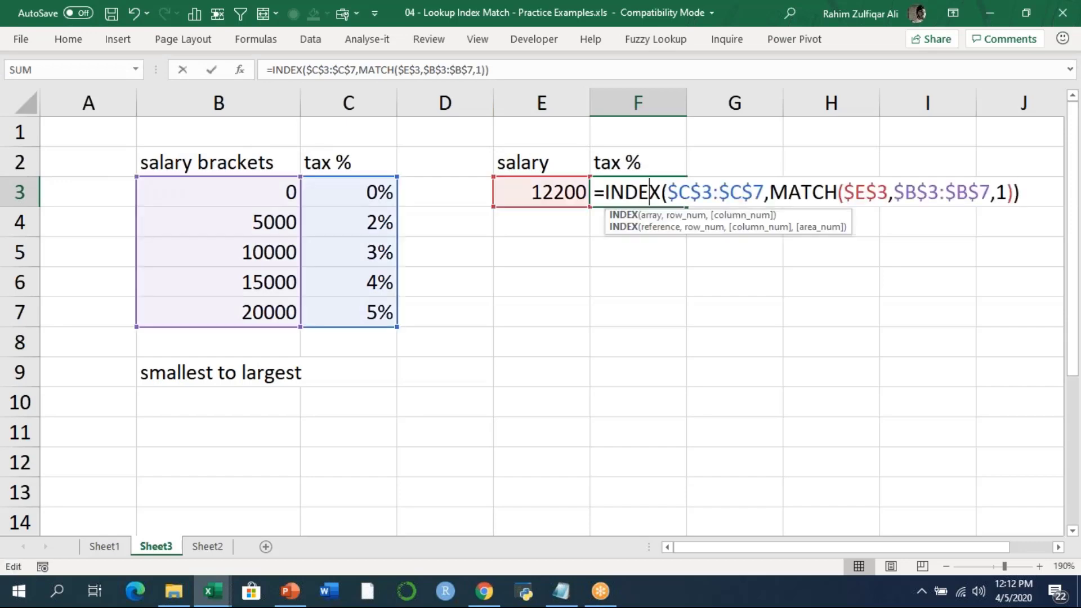
double_click(1007, 189)
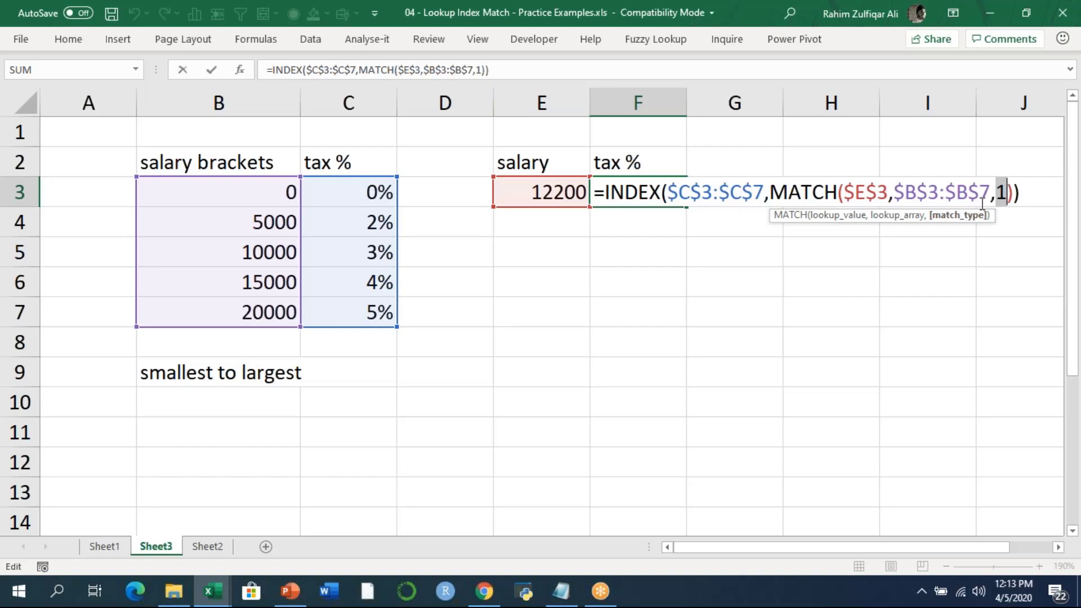
click(540, 223)
click(541, 192)
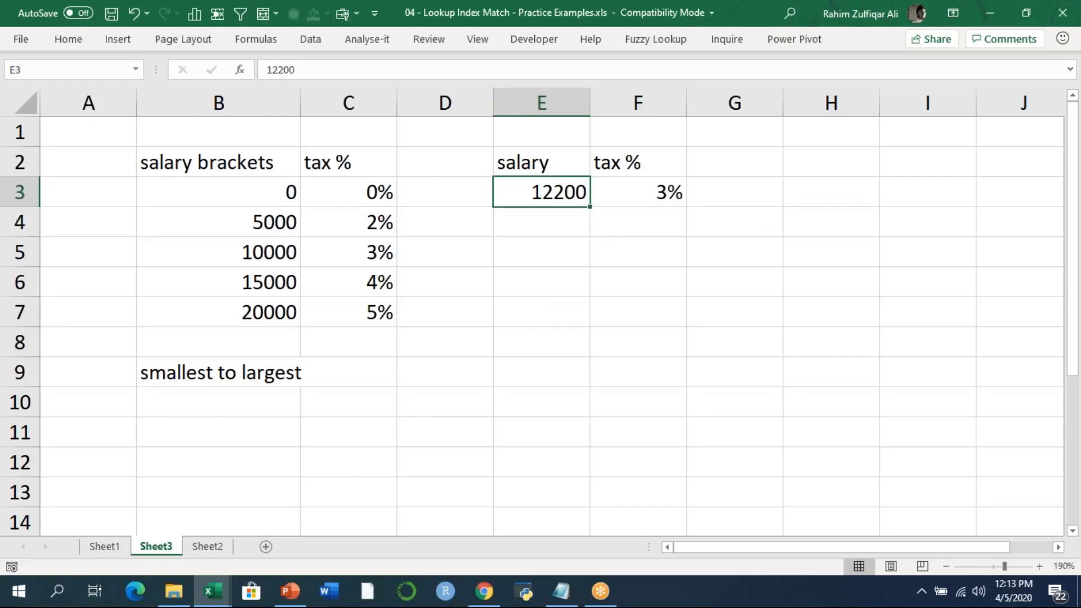
text(14999)
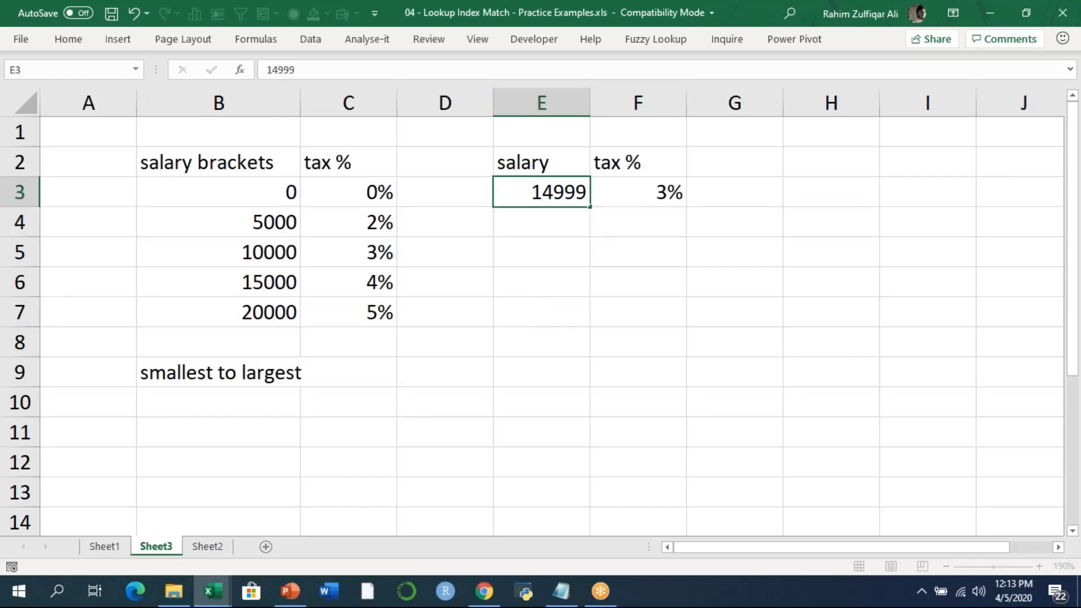
key(Return)
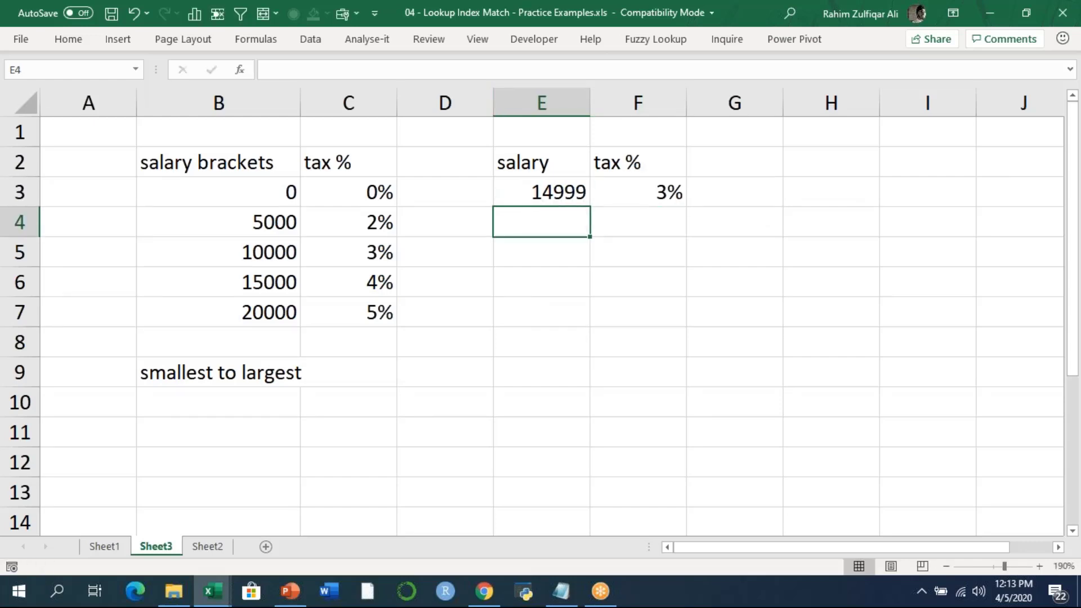
Compare the salary in E3 and the F3 formula and result with the 10000 and 15000 brackets and their tax rates.
click(671, 194)
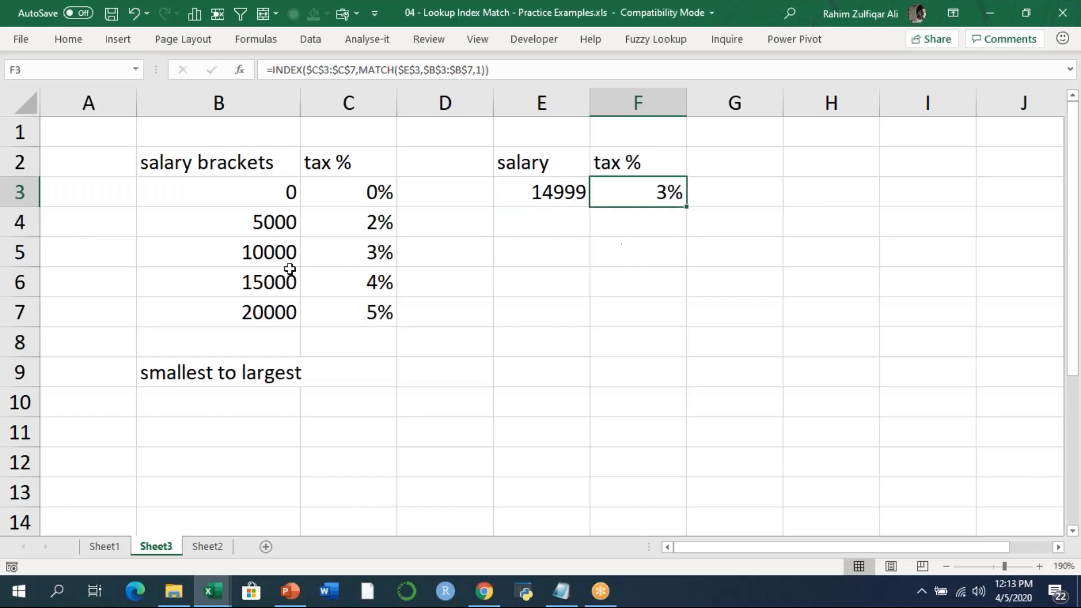
click(517, 197)
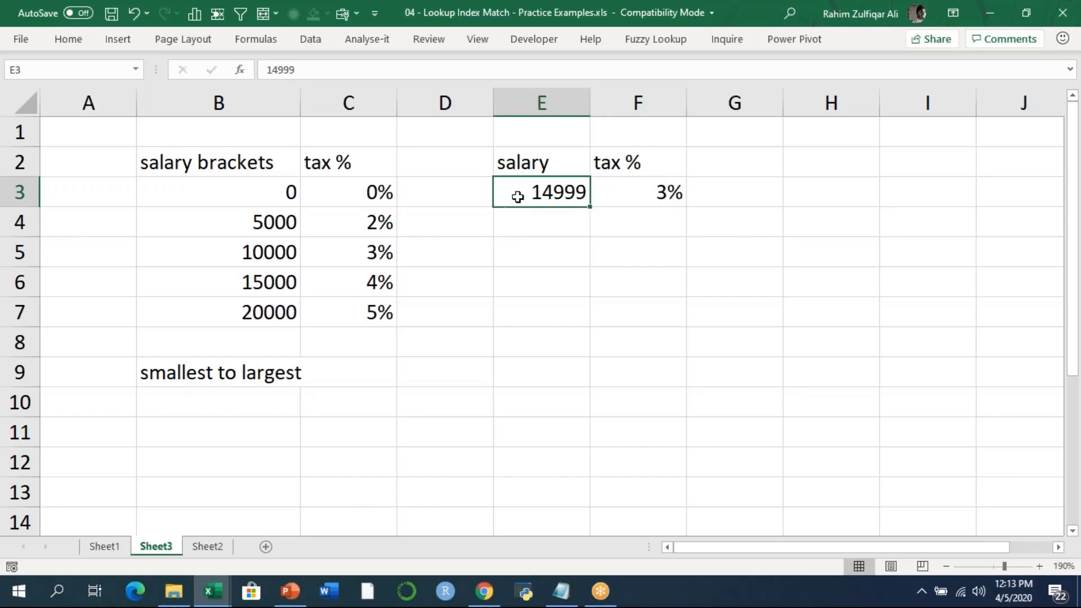
click(260, 282)
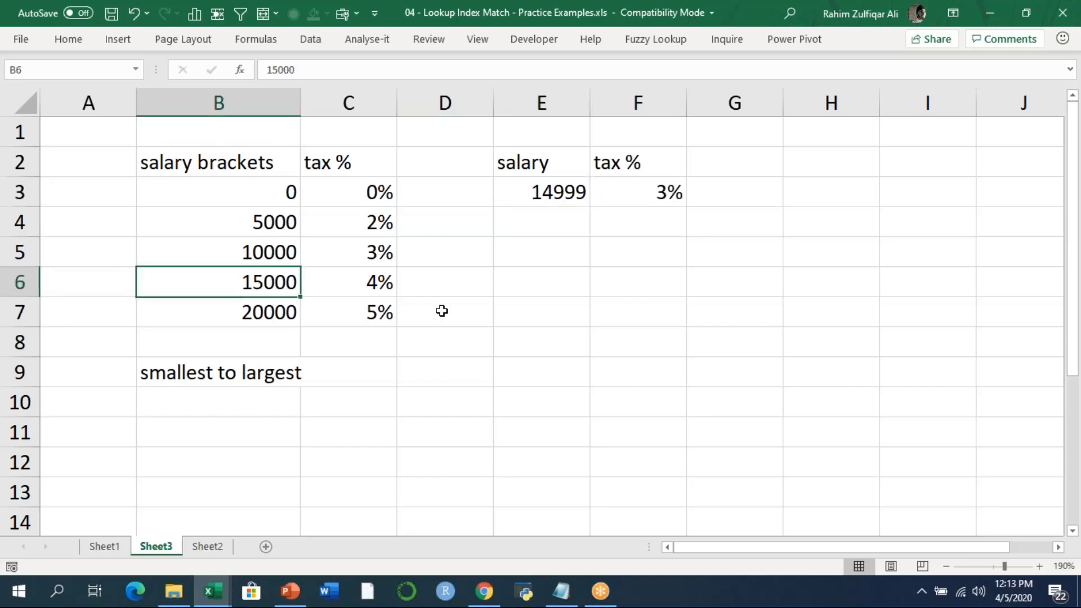
click(370, 287)
click(620, 200)
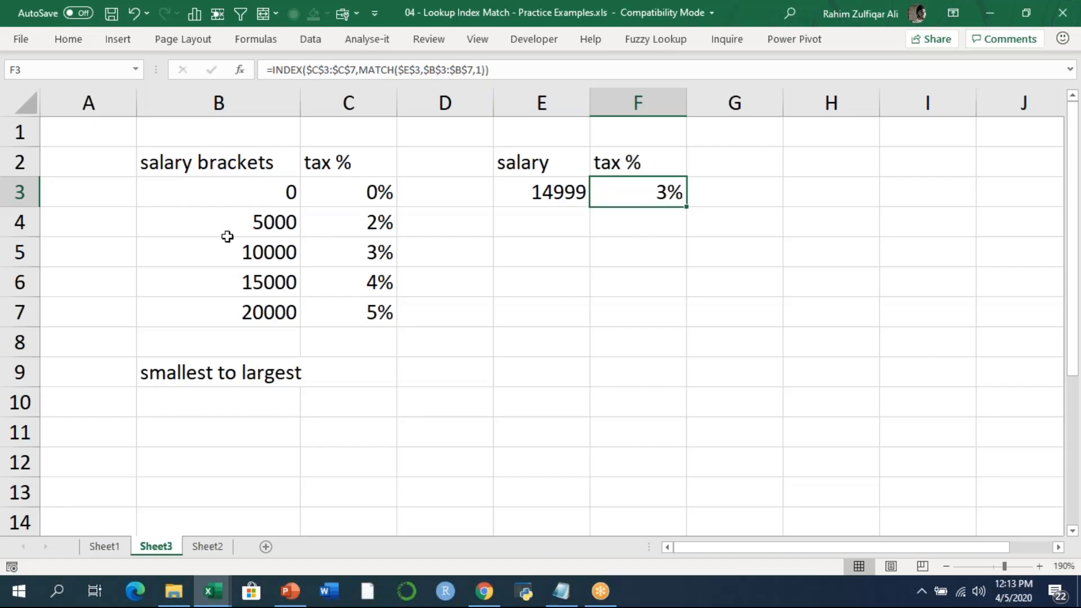
click(236, 286)
click(287, 249)
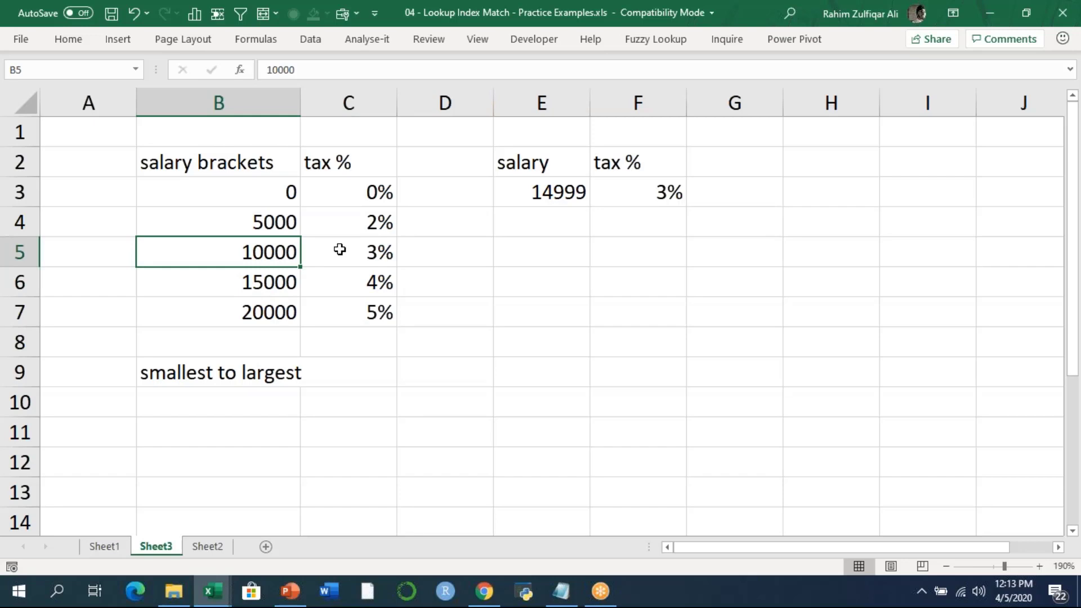
click(542, 199)
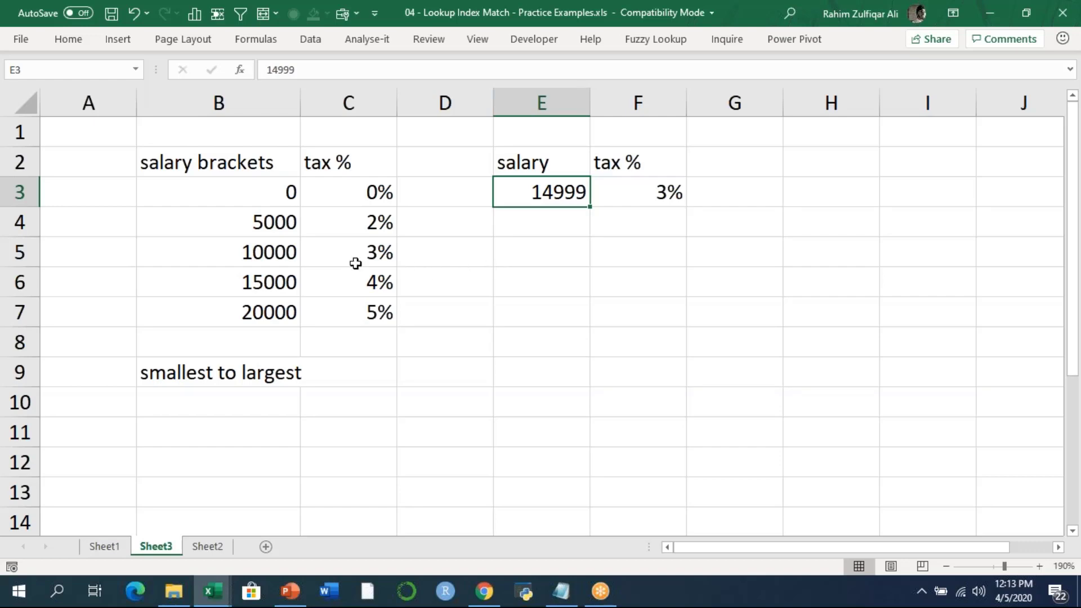
click(256, 280)
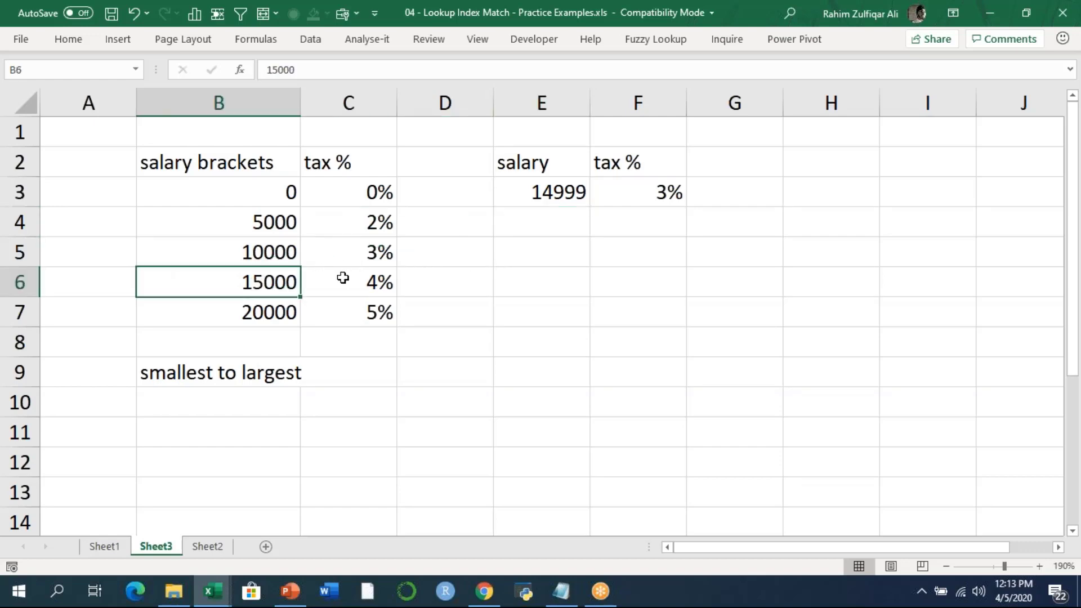
click(284, 252)
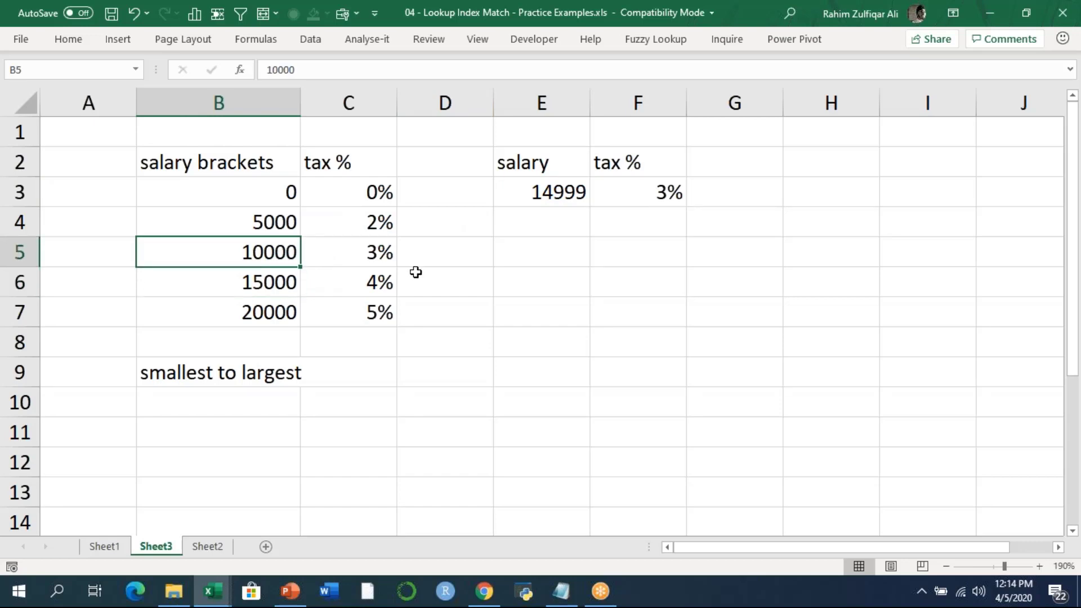
double_click(615, 192)
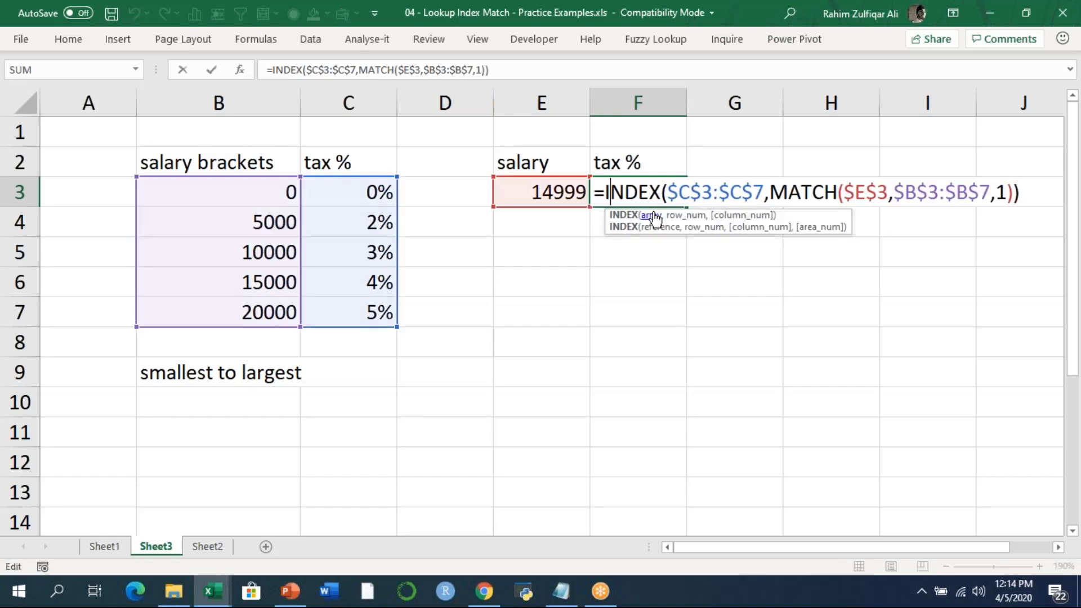
key(shift+Tab)
Enter the notes "Financial data" in E4 and "Searching - Sales, Profit, Balance Sheet" in E5.
key(Return)
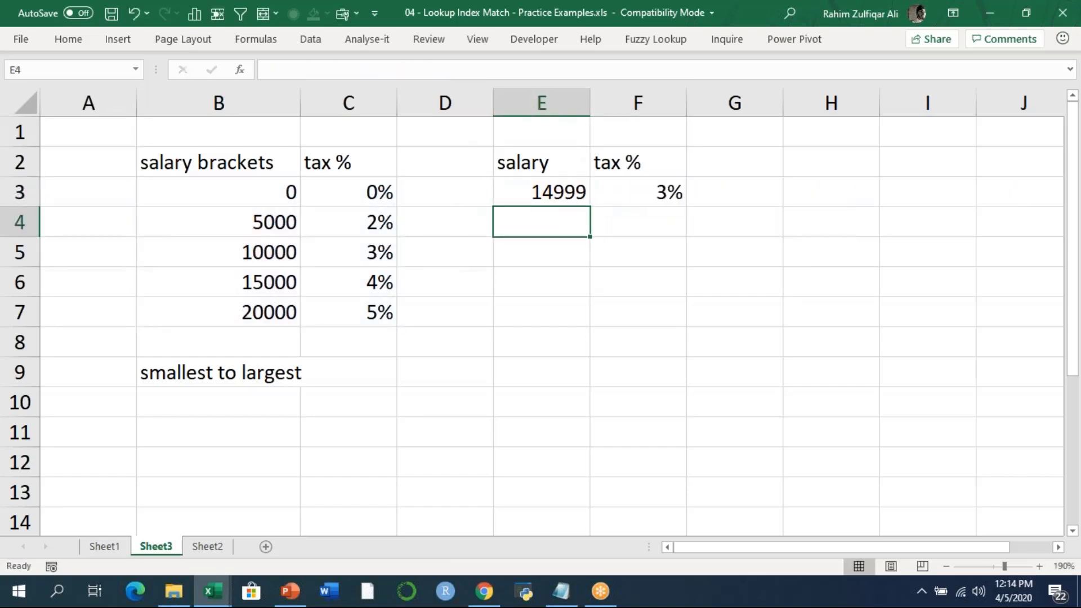
text(Financial data)
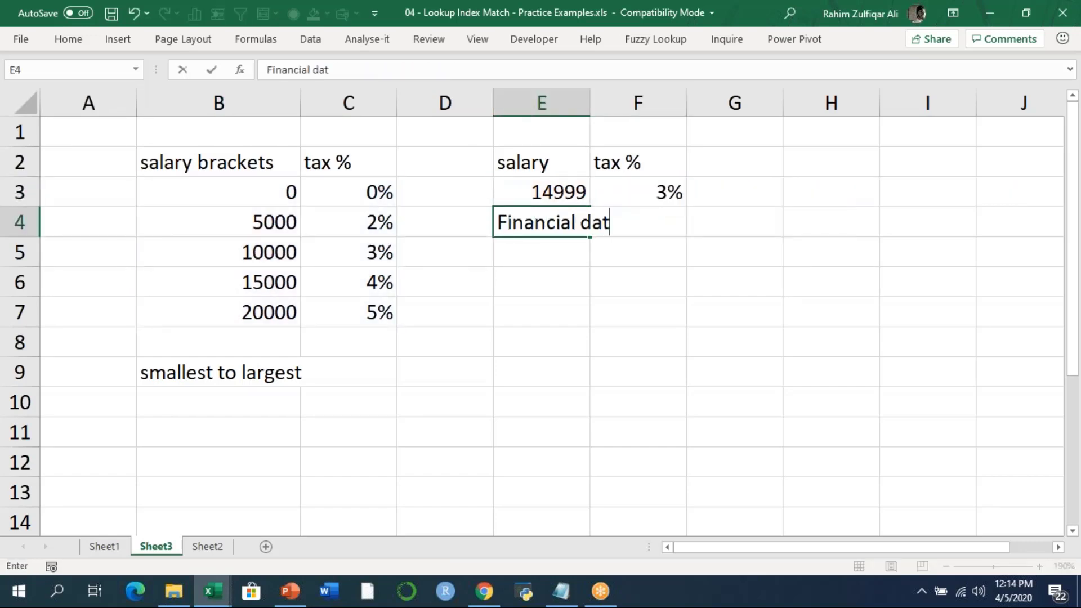
key(Return)
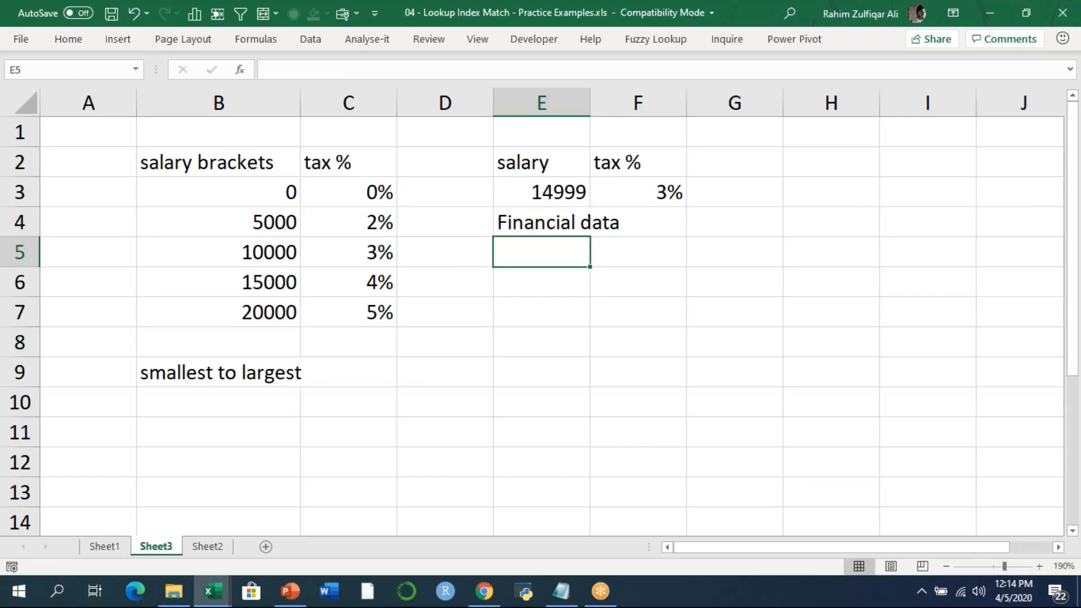
text(Searching)
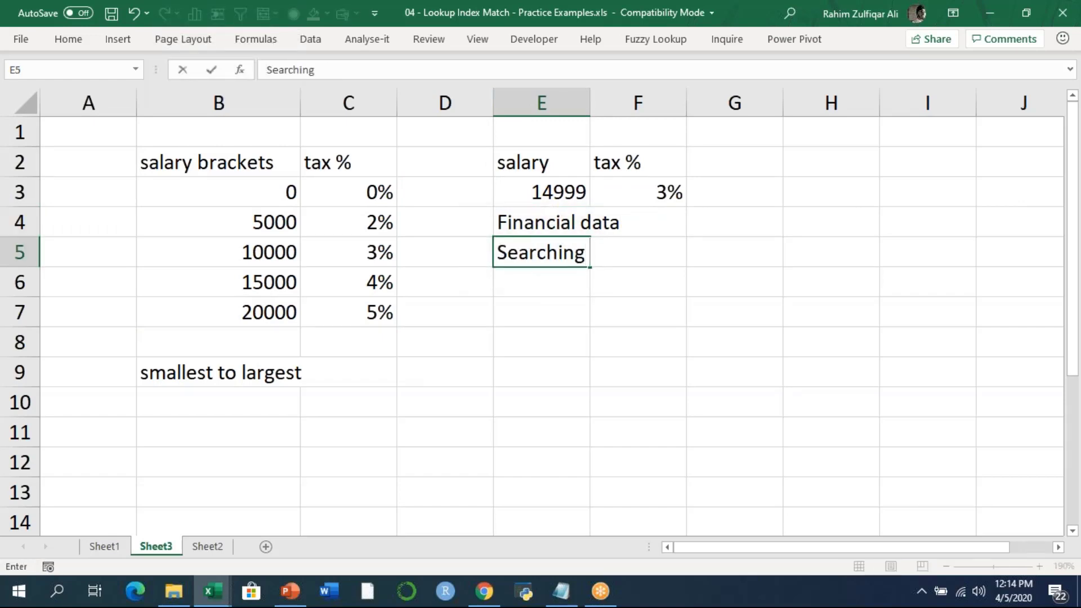
text( - Sales, )
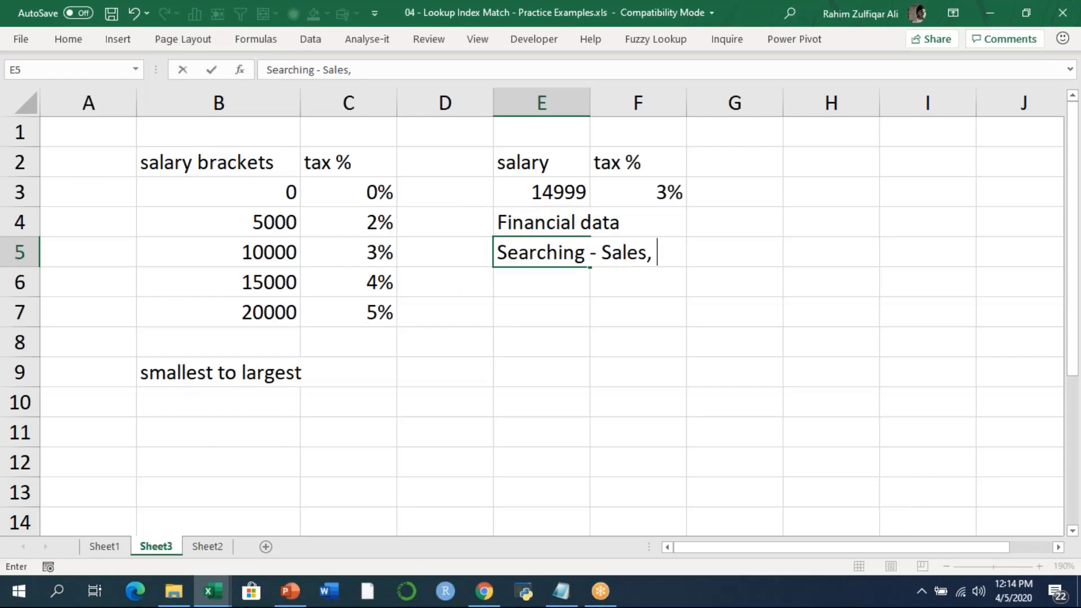
text(Profit, )
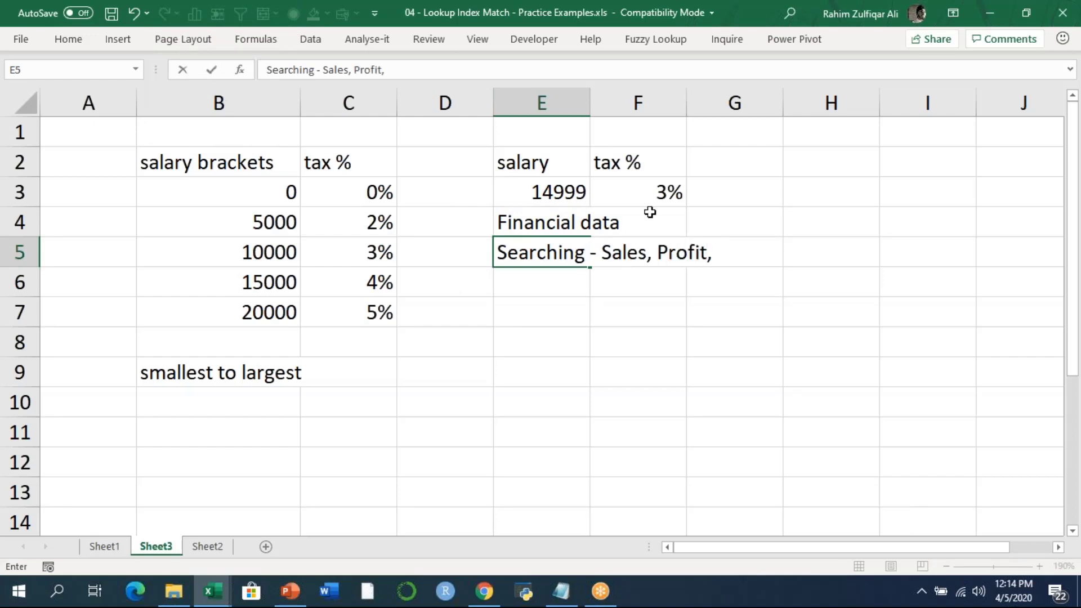
text(Balanc)
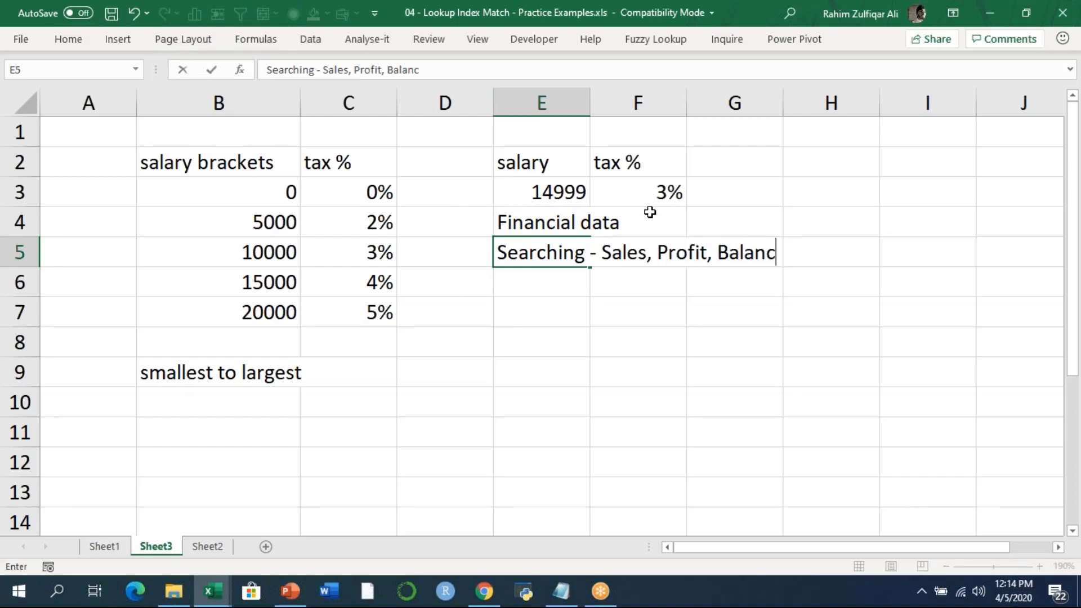
text(e Sheet)
key(Return)
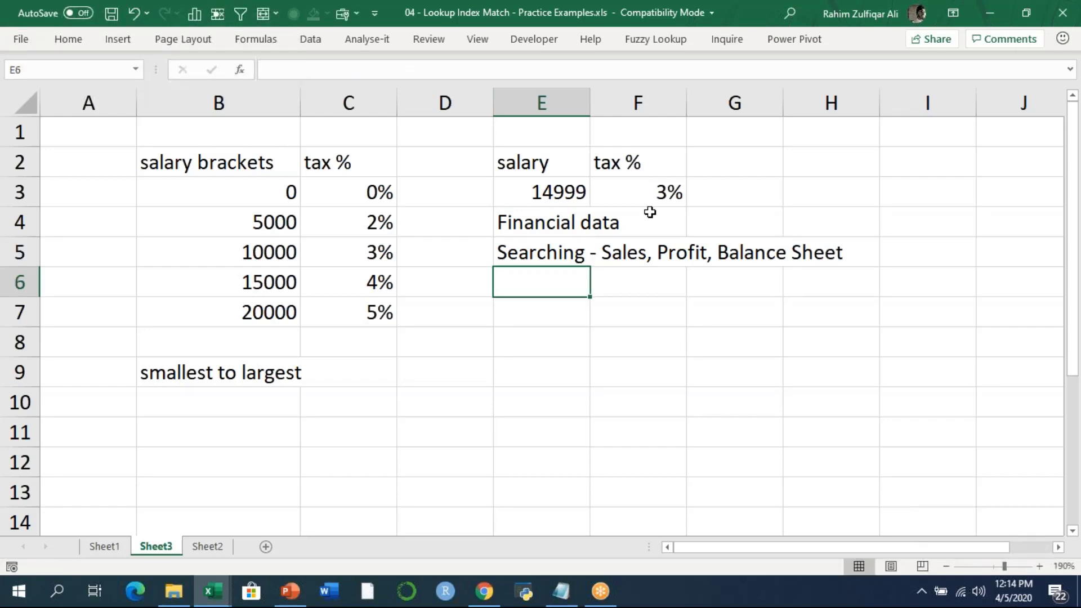
Enter the notes "you will not use exact match" in E6 and "depends on your data" in E8.
text(you w)
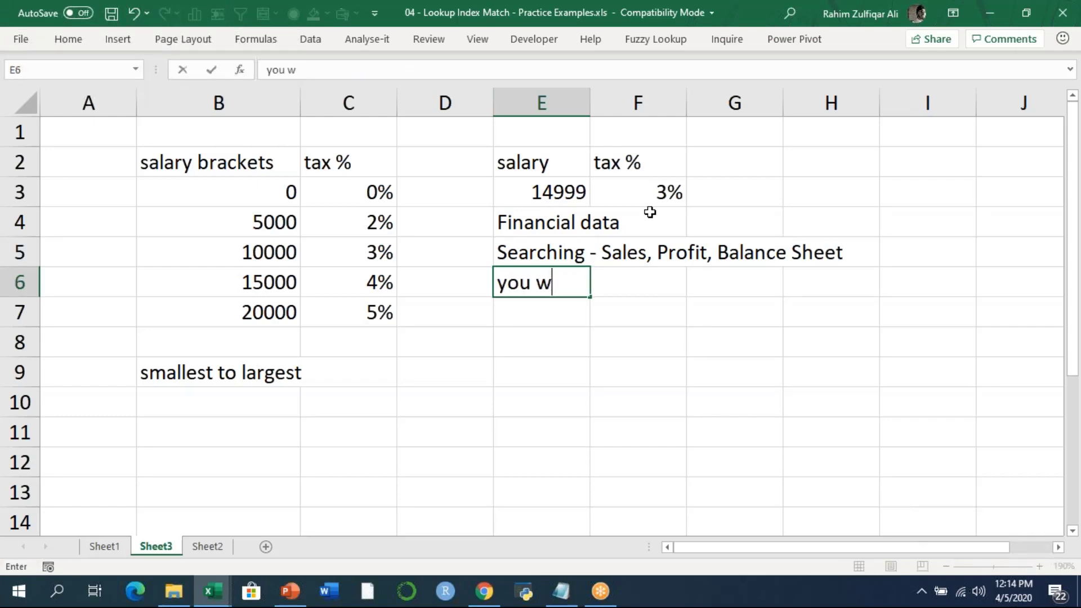
text(ill not use exact match)
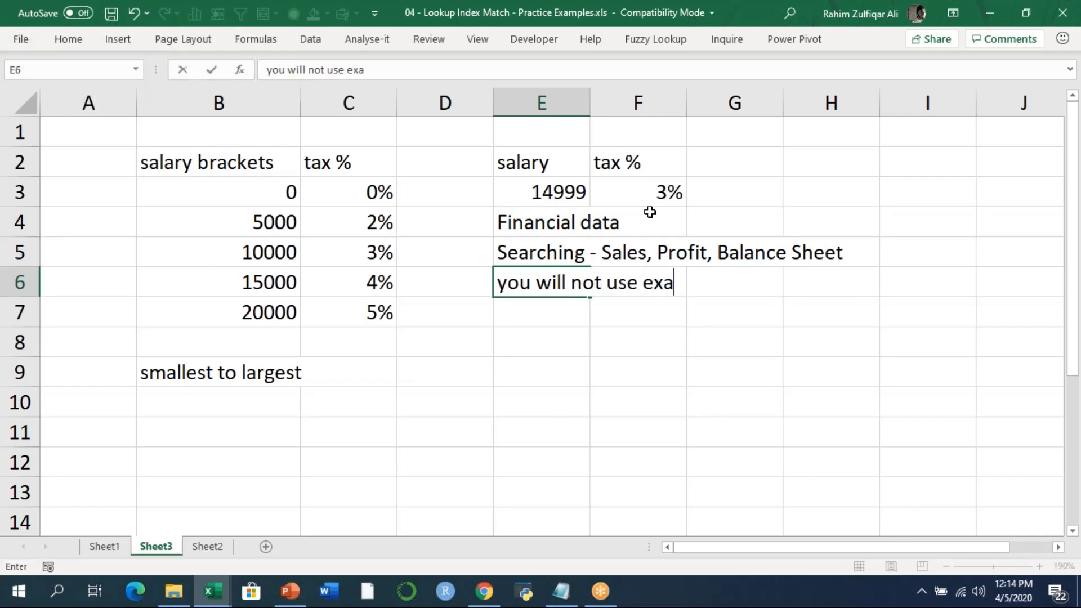
key(Return)
key(Return)
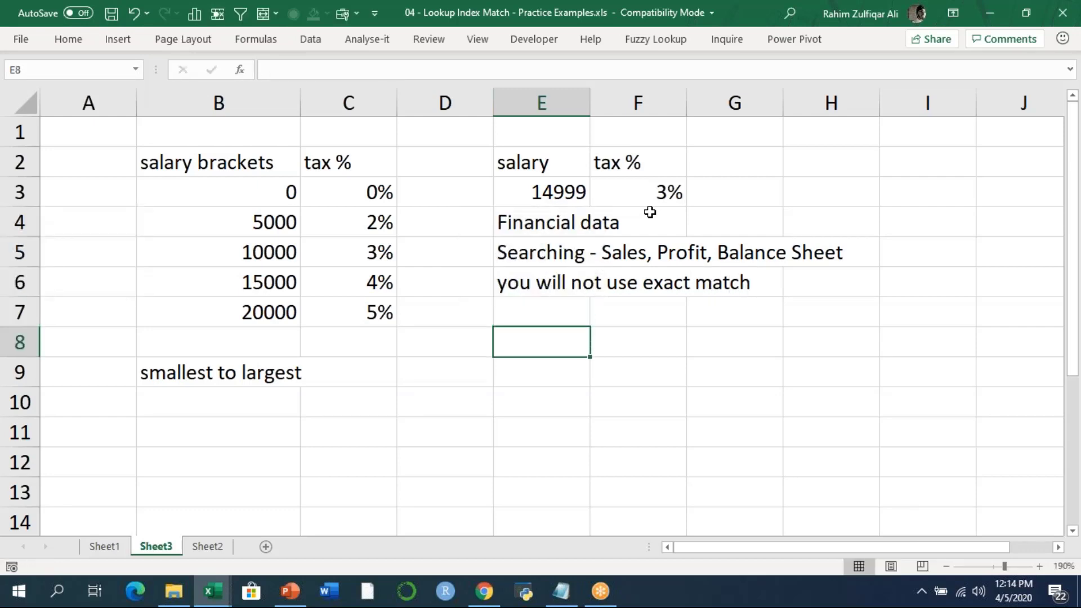
text(depends on your)
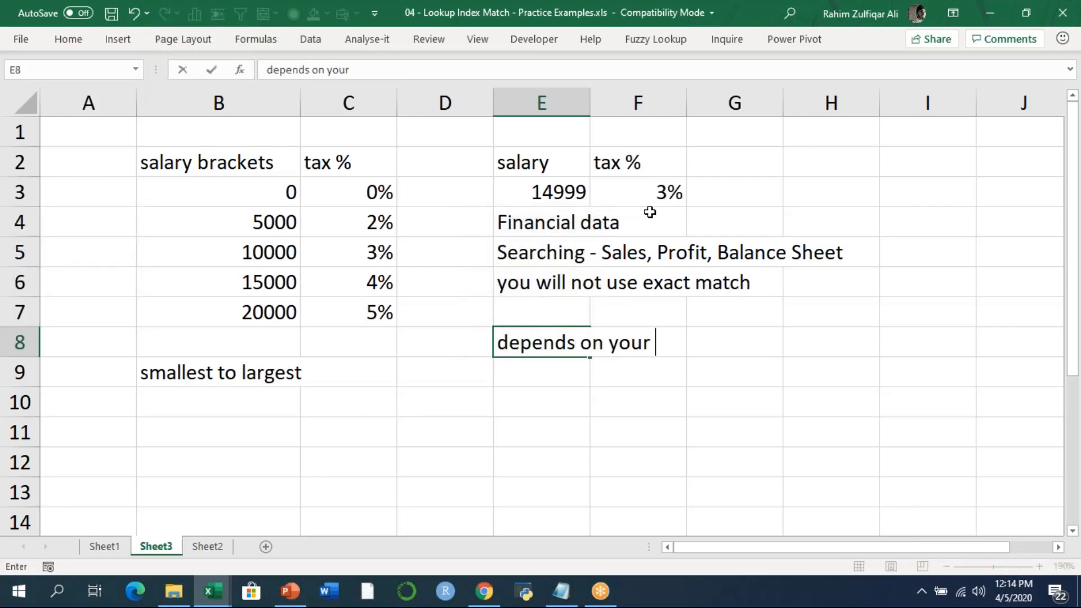
text( data)
key(Return)
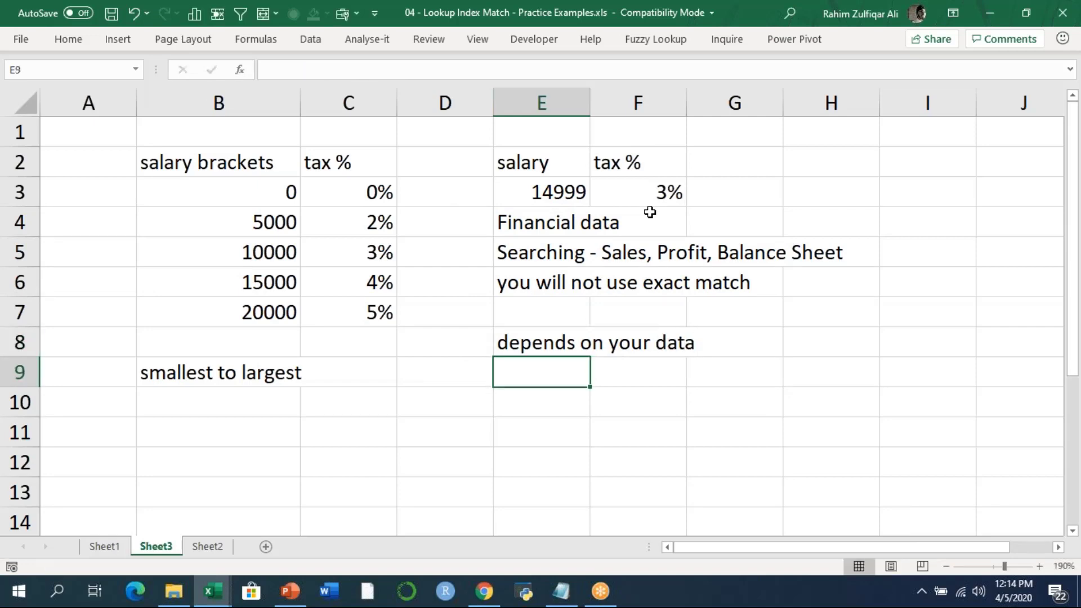
Add the match type notes "ascending to desc ... use 1" in E9 and "desc. To asc use -1" in E10.
text(ascending to )
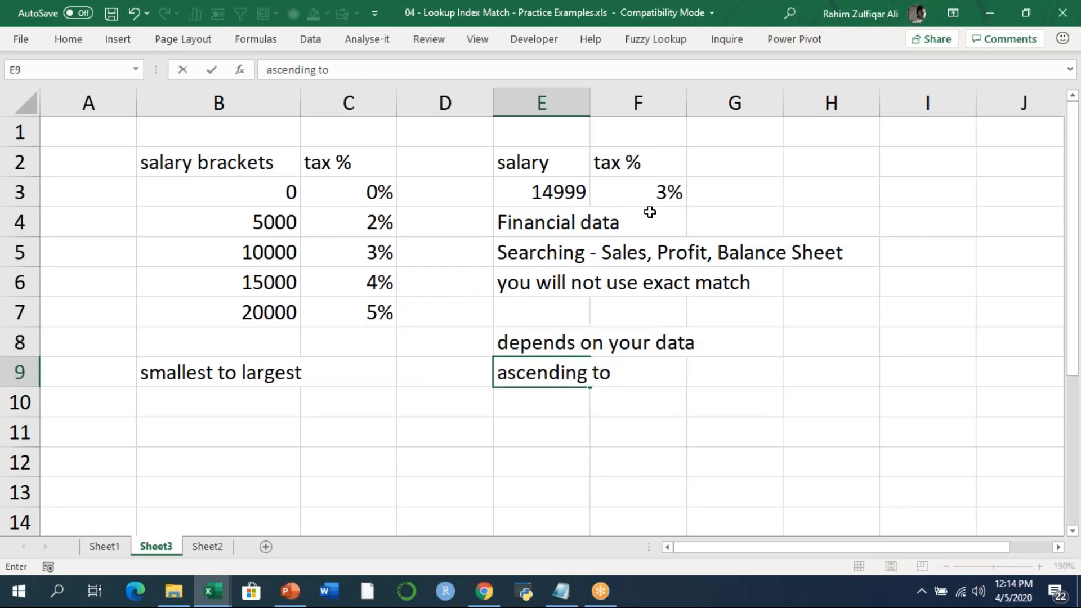
text(desc ... )
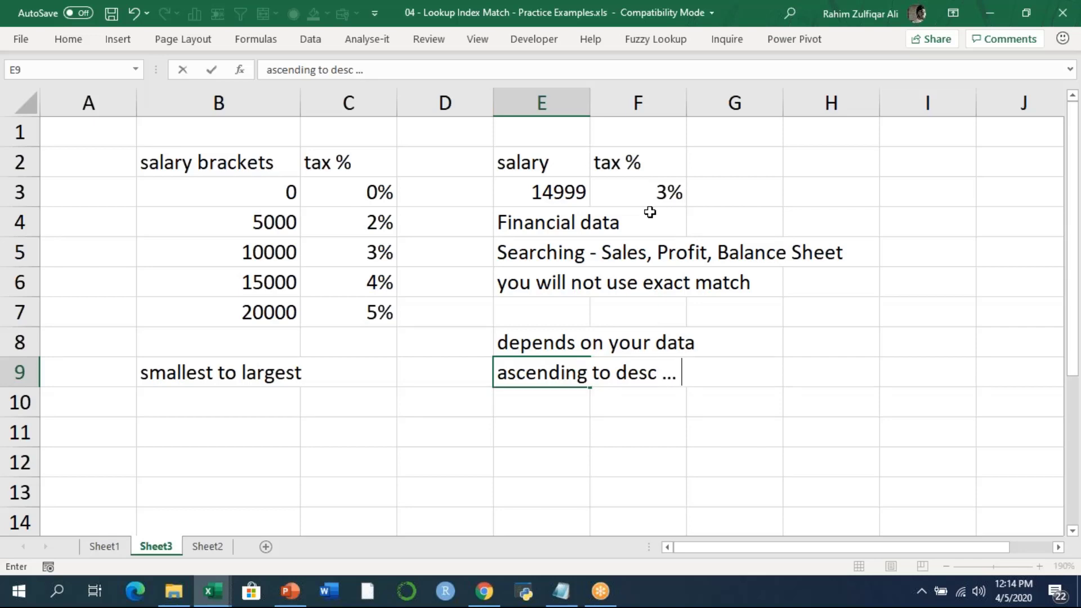
text(use 1)
key(Return)
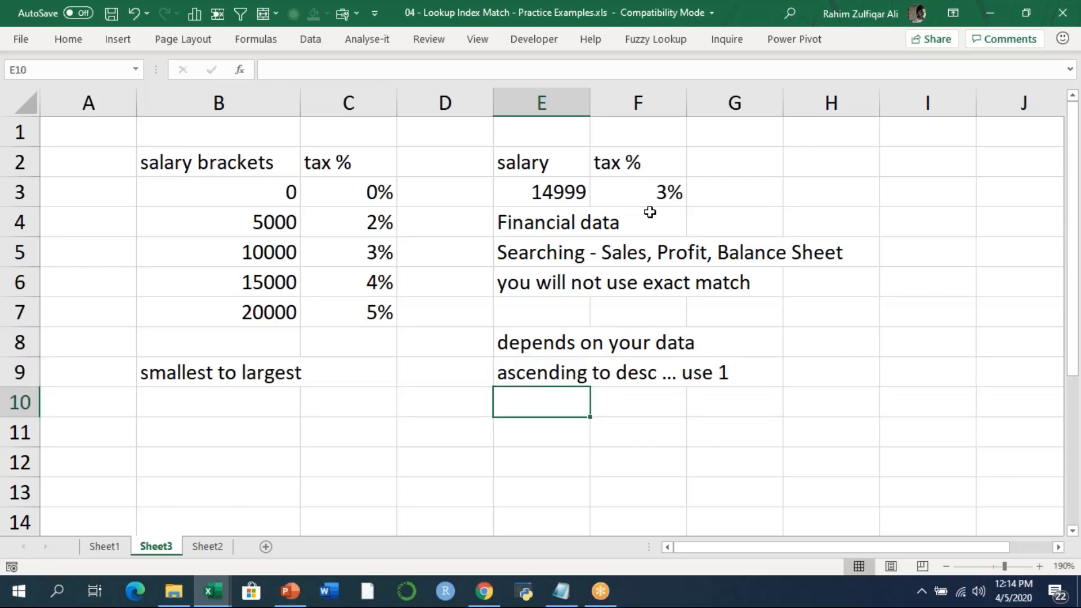
text(desc. To a)
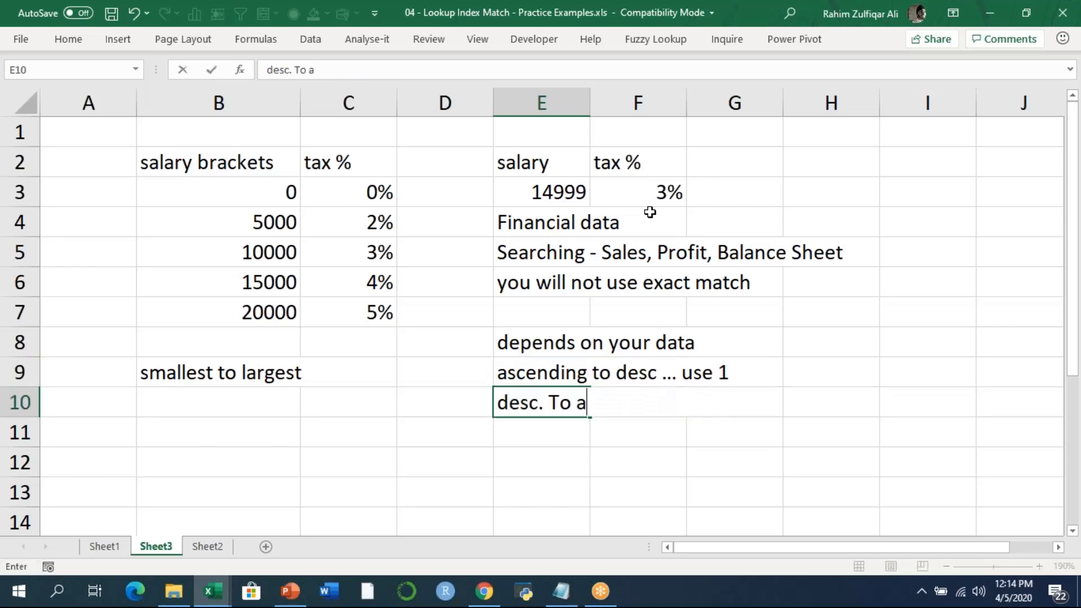
text(sc use )
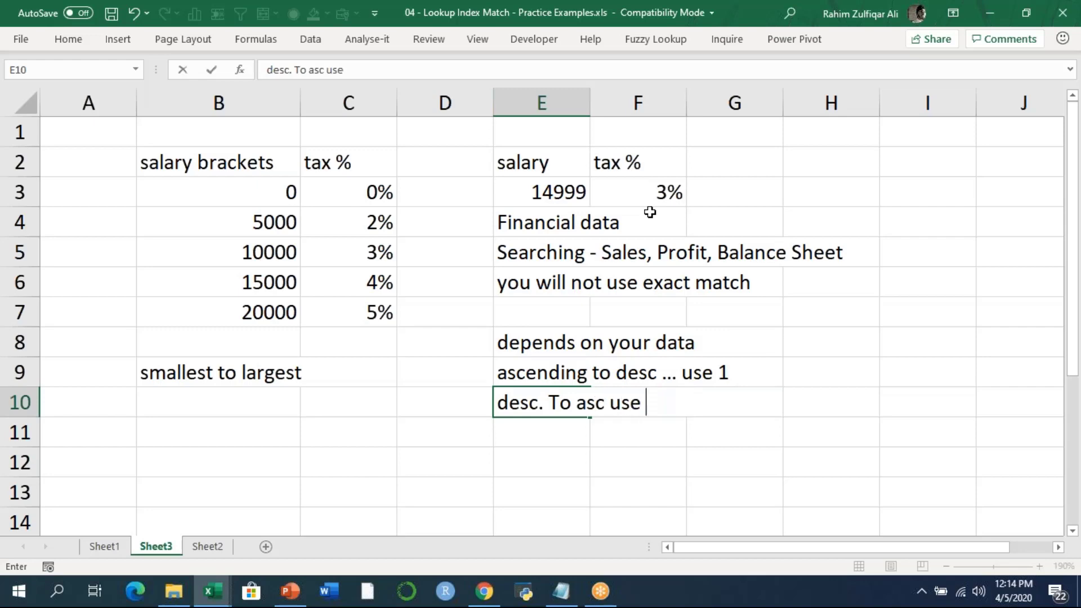
text(-1)
key(Return)
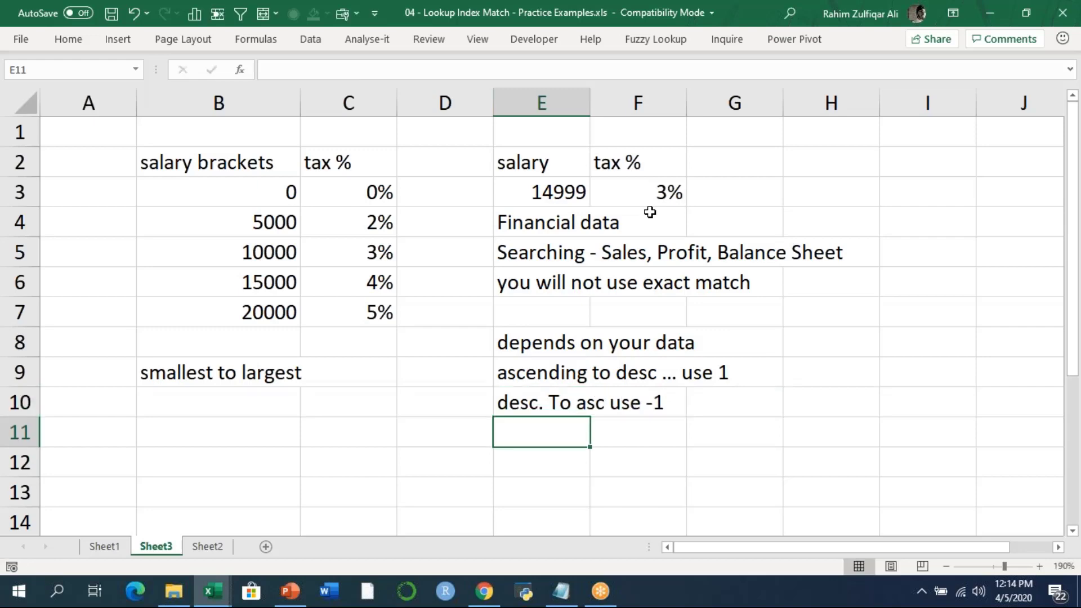